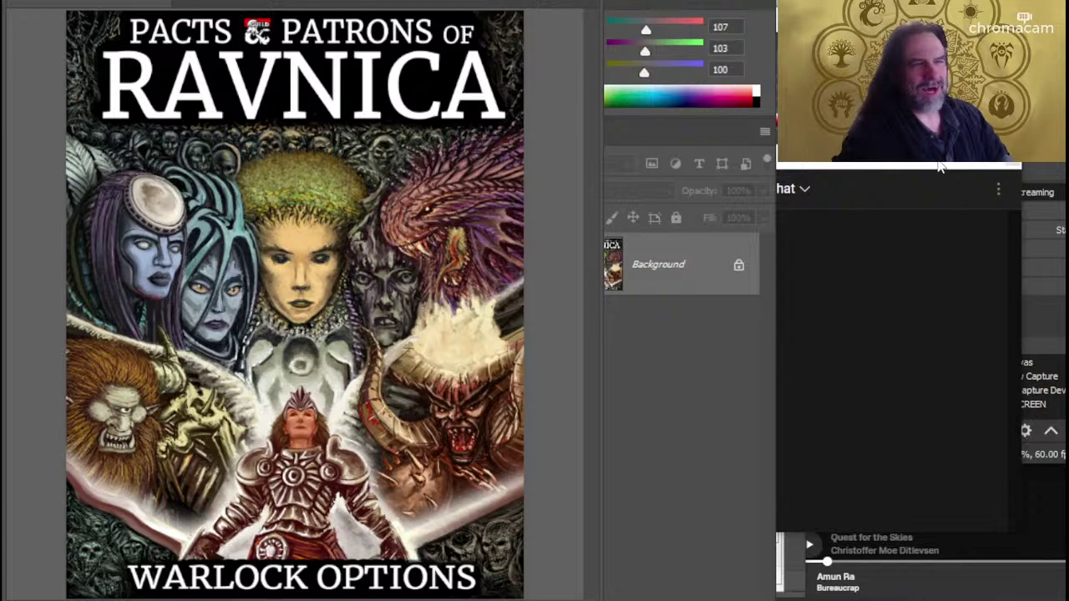
Move the stream chat window slightly aside over the Photoshop cover art.
mouse_move(937, 168)
mouse_down()
mouse_move(1009, 183)
mouse_move(1009, 166)
mouse_move(1009, 190)
mouse_up()
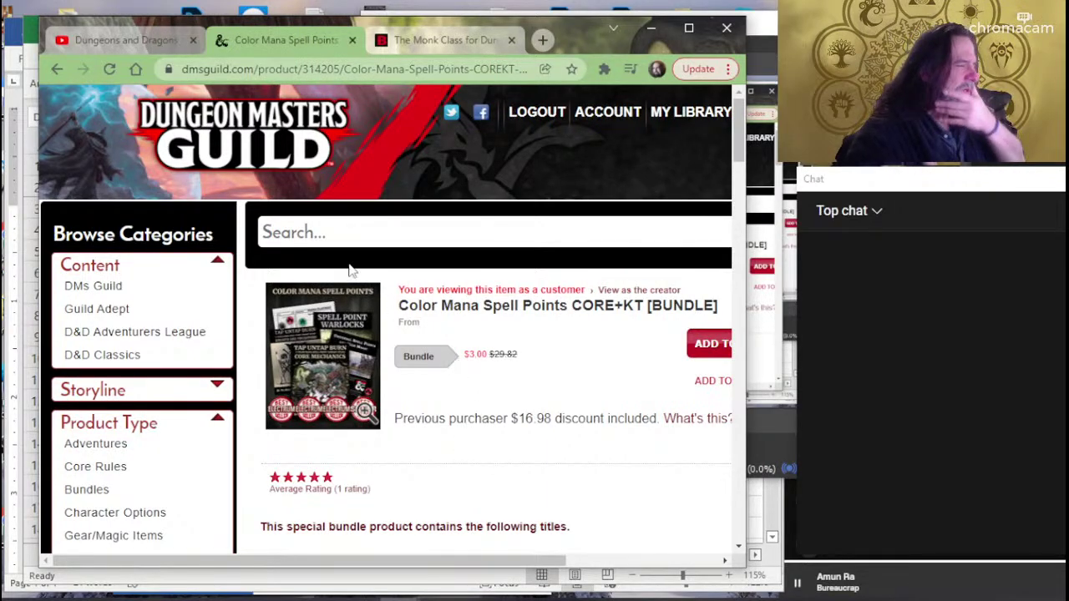
Scroll through the Color Mana Spell Points bundle listing.
scroll(513, 375, down, 5)
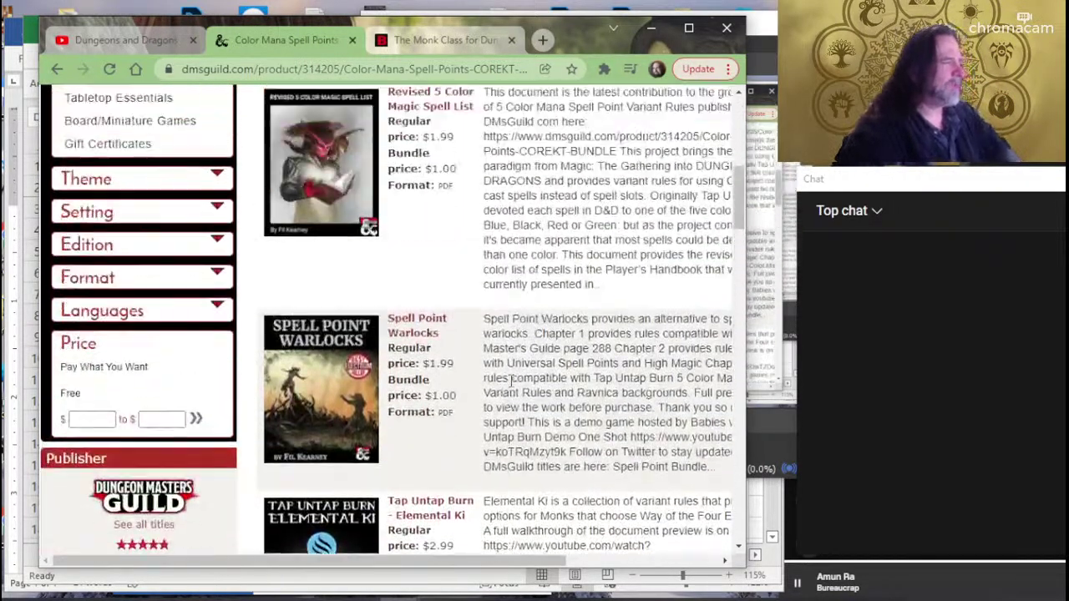
scroll(176, 367, up, 3)
scroll(175, 368, down, 2)
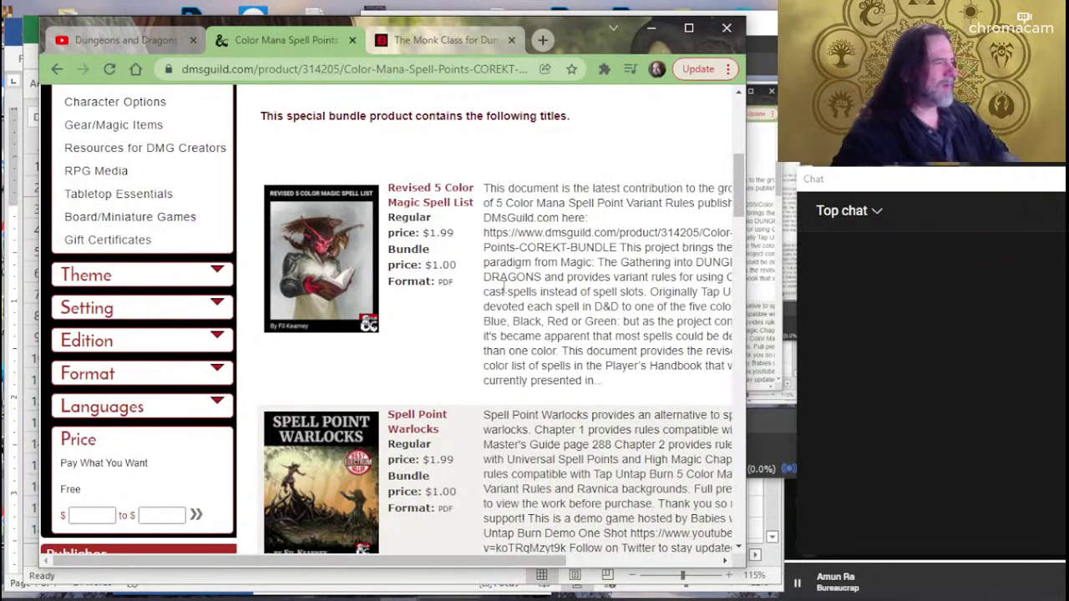
key(alt+Tab)
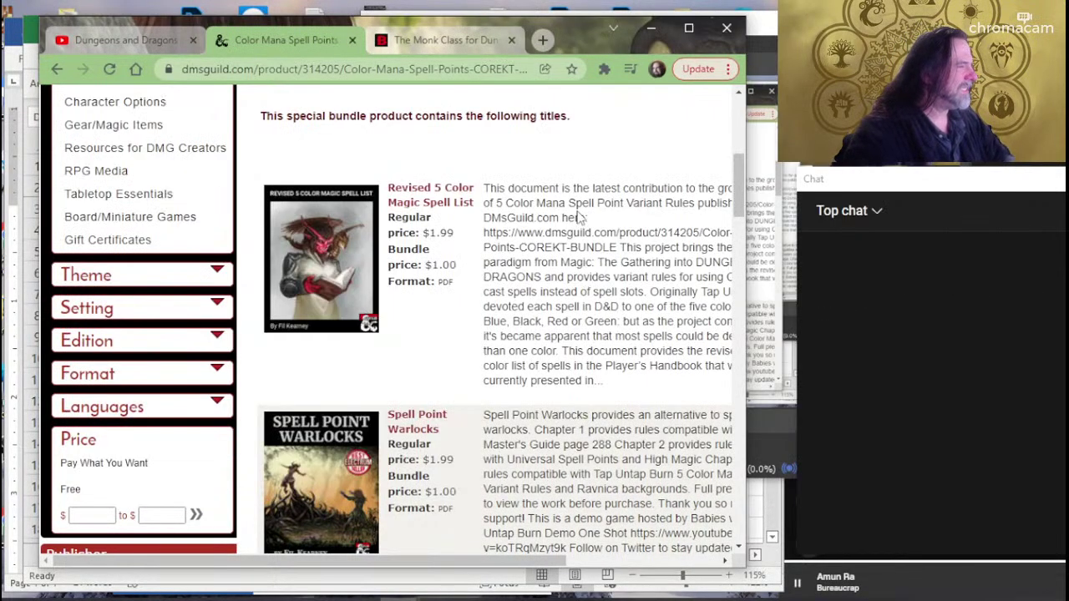
scroll(457, 400, down, 3)
scroll(448, 294, down, 2)
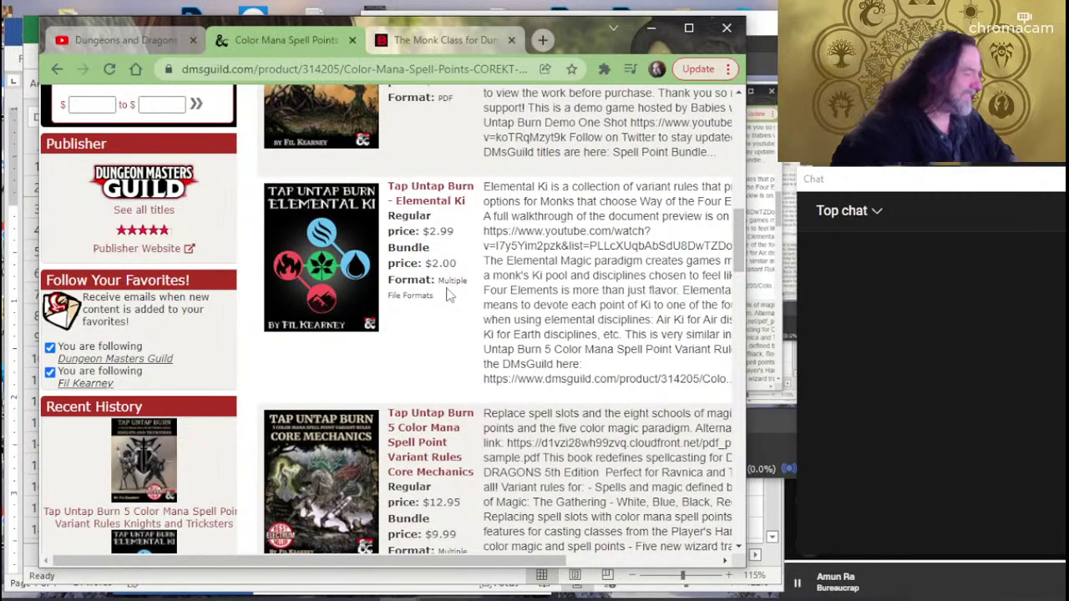
scroll(449, 294, down, 2)
scroll(449, 294, down, 2)
scroll(462, 165, down, 3)
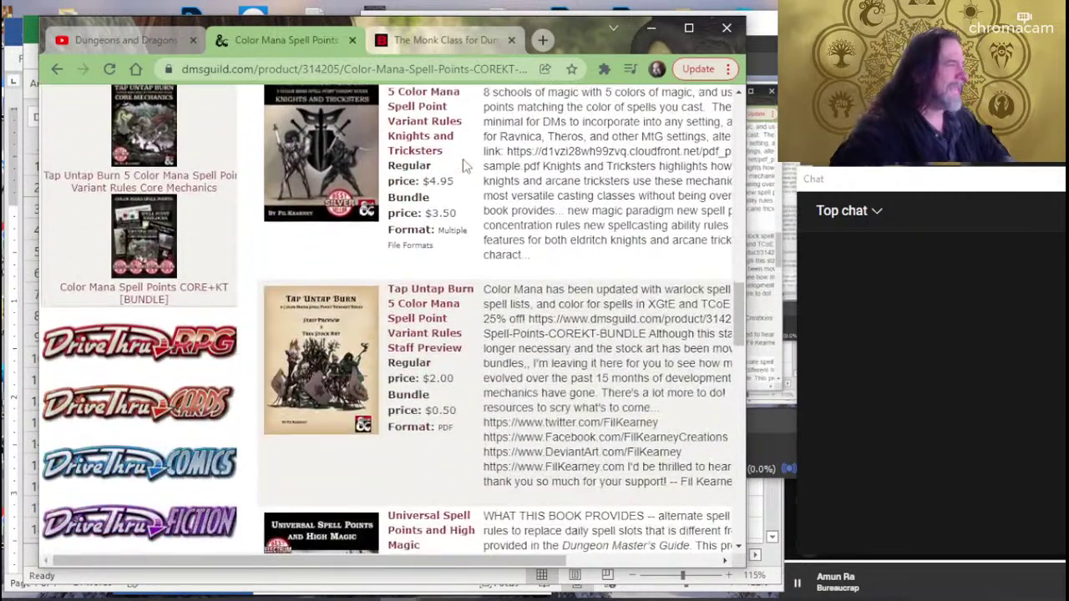
scroll(458, 152, down, 1)
scroll(494, 312, down, 2)
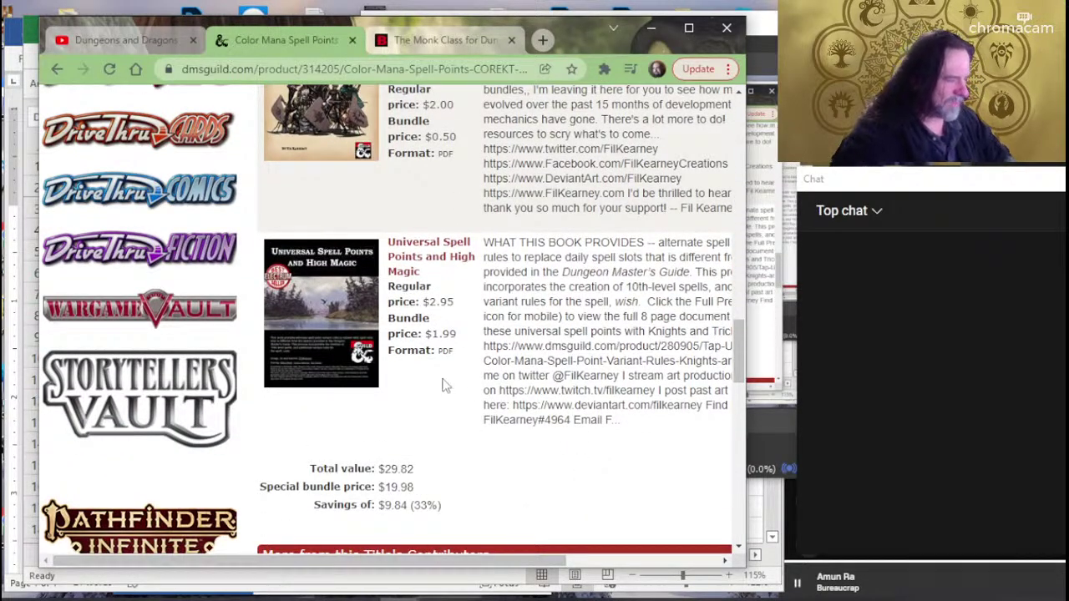
scroll(334, 317, up, 5)
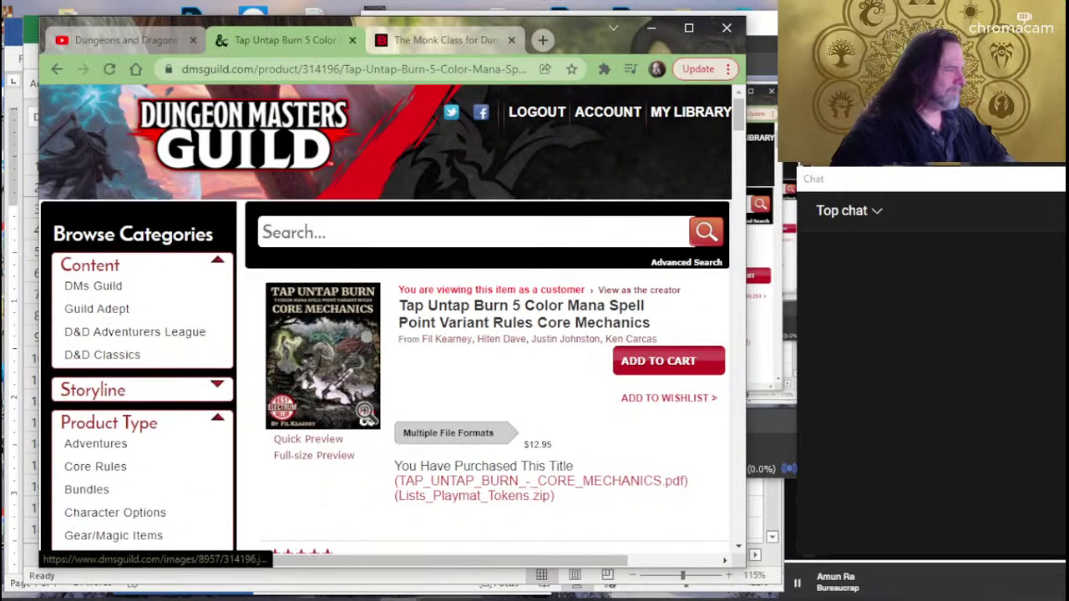
Open the Tap Untap Burn Core Mechanics product page from the bundle.
click(304, 407)
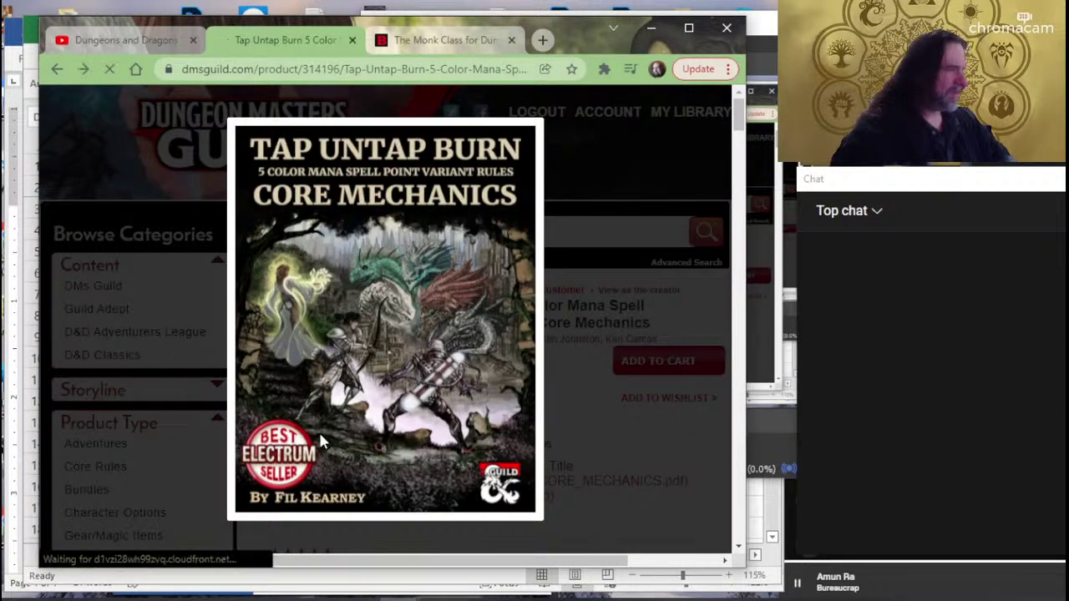
key(alt+Left)
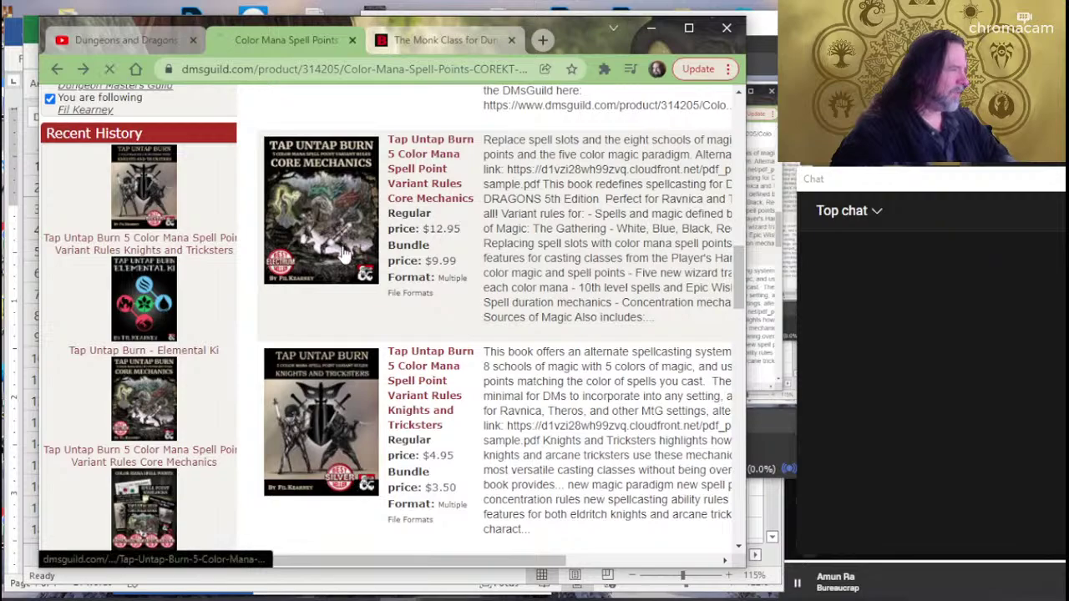
key(alt+Right)
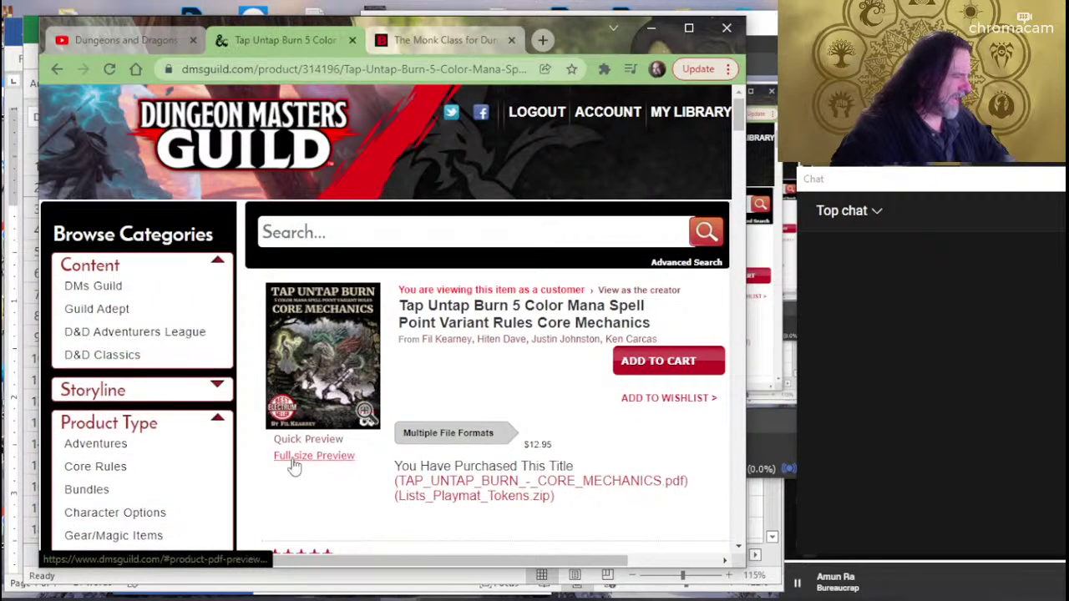
Browse the Core Mechanics full-size sample PDF, close it, and bring up the spell workbook.
click(294, 455)
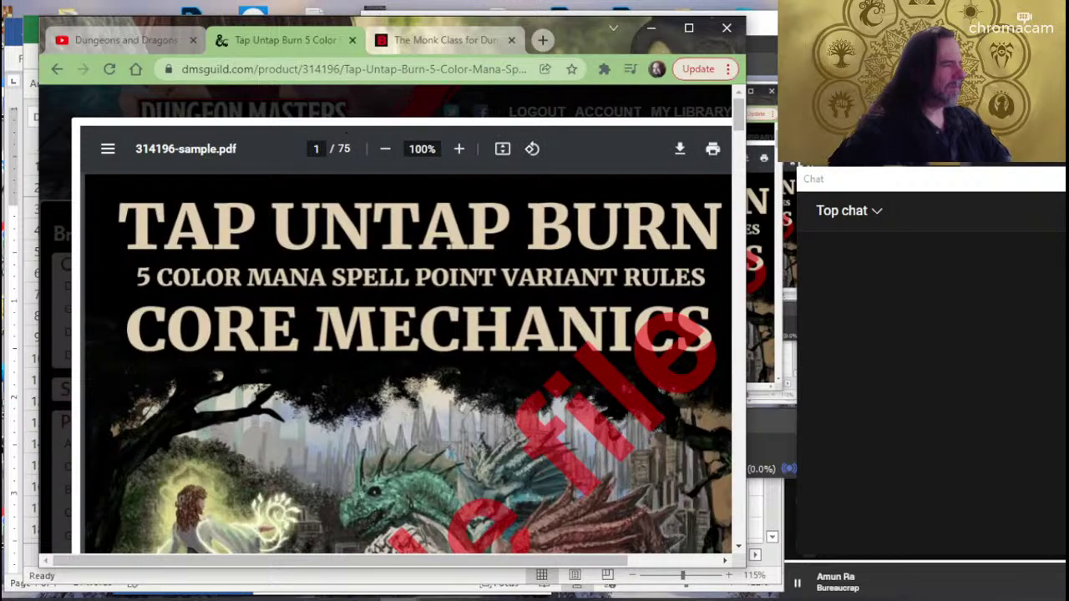
scroll(408, 359, down, 8)
scroll(408, 359, down, 3)
scroll(408, 359, down, 3)
scroll(455, 295, down, 5)
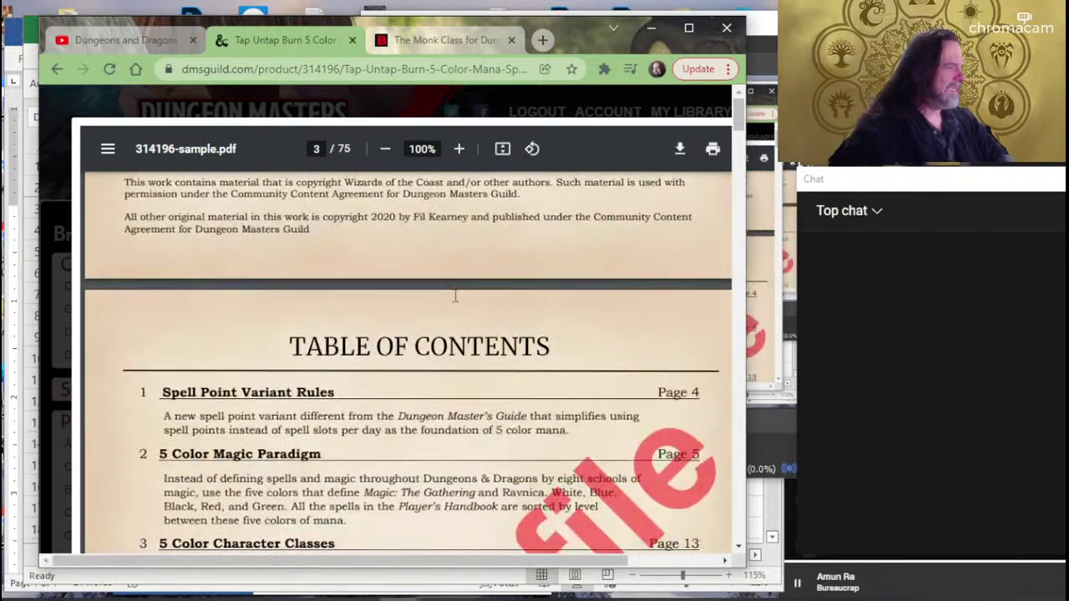
scroll(455, 295, down, 3)
scroll(455, 295, down, 3)
scroll(457, 296, down, 3)
scroll(457, 296, down, 4)
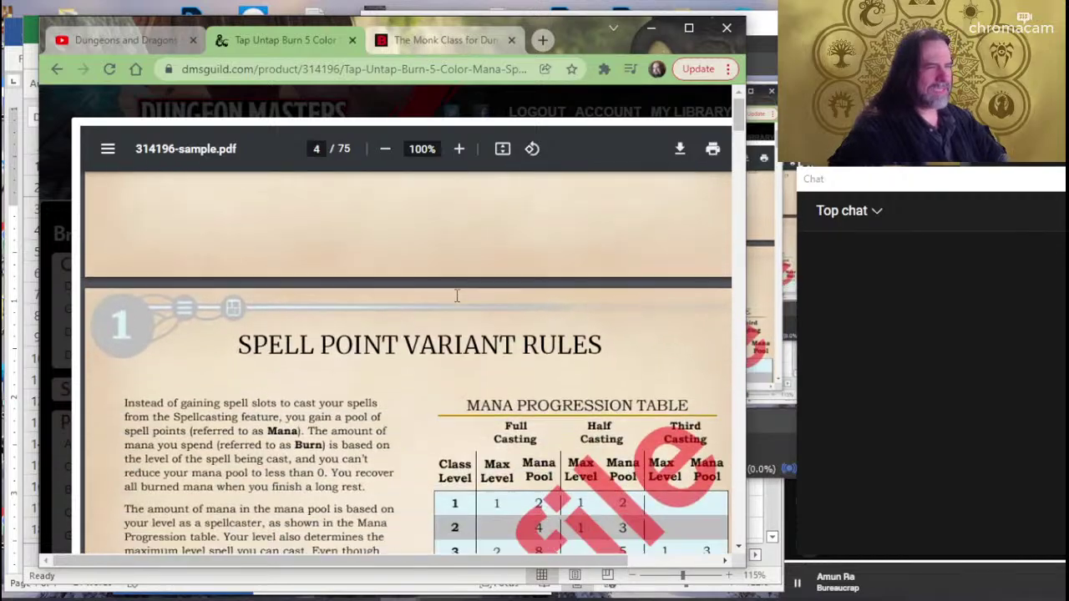
scroll(455, 295, down, 4)
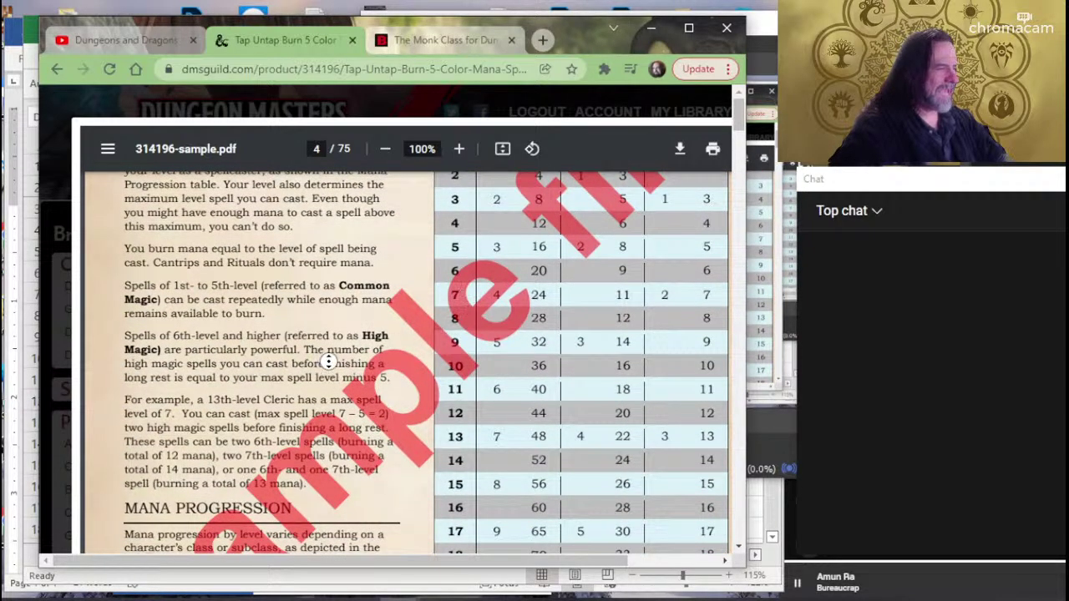
scroll(395, 296, up, 5)
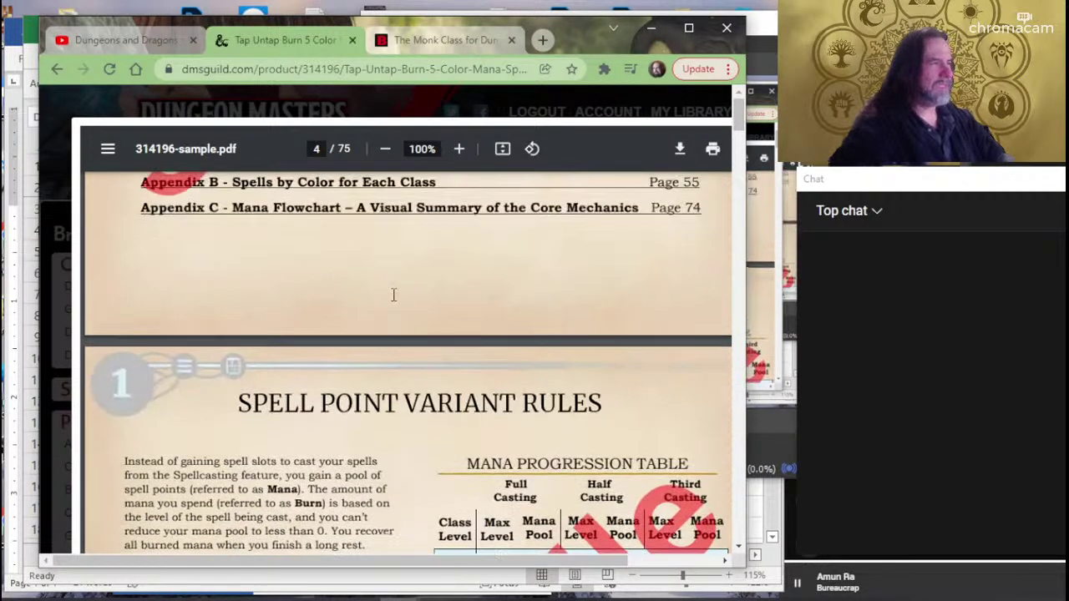
click(478, 110)
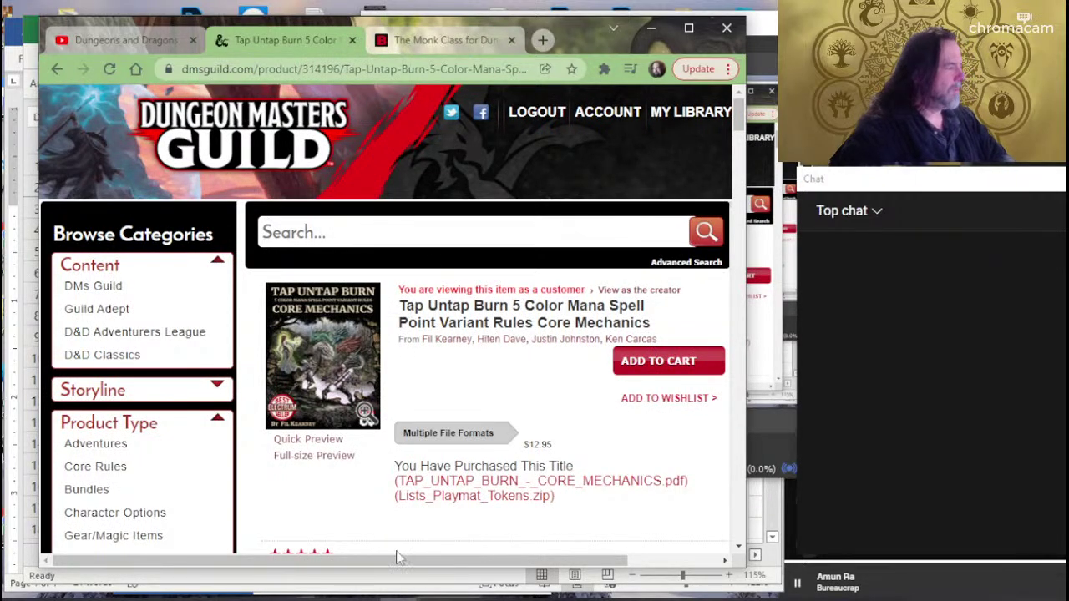
click(441, 573)
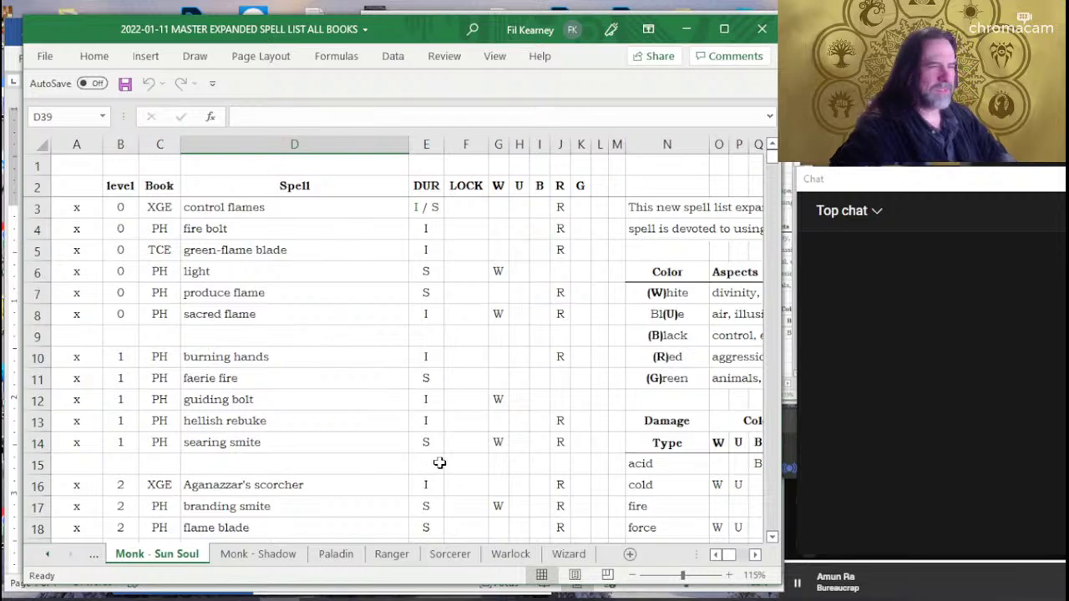
Scroll back through the sheet tabs and switch to the All Spells sheet.
scroll(439, 462, down, 2)
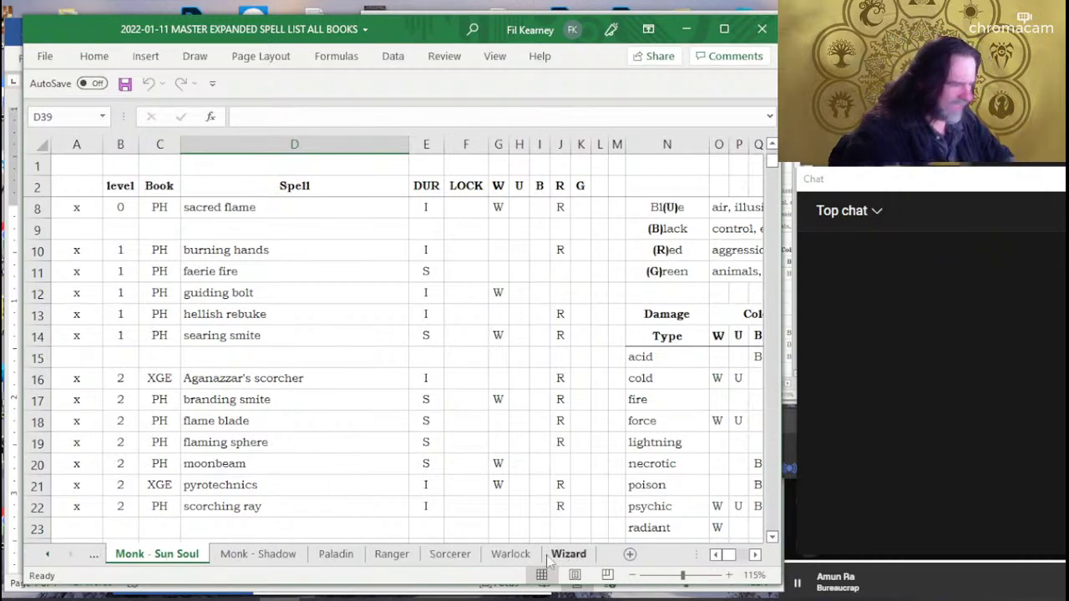
click(49, 556)
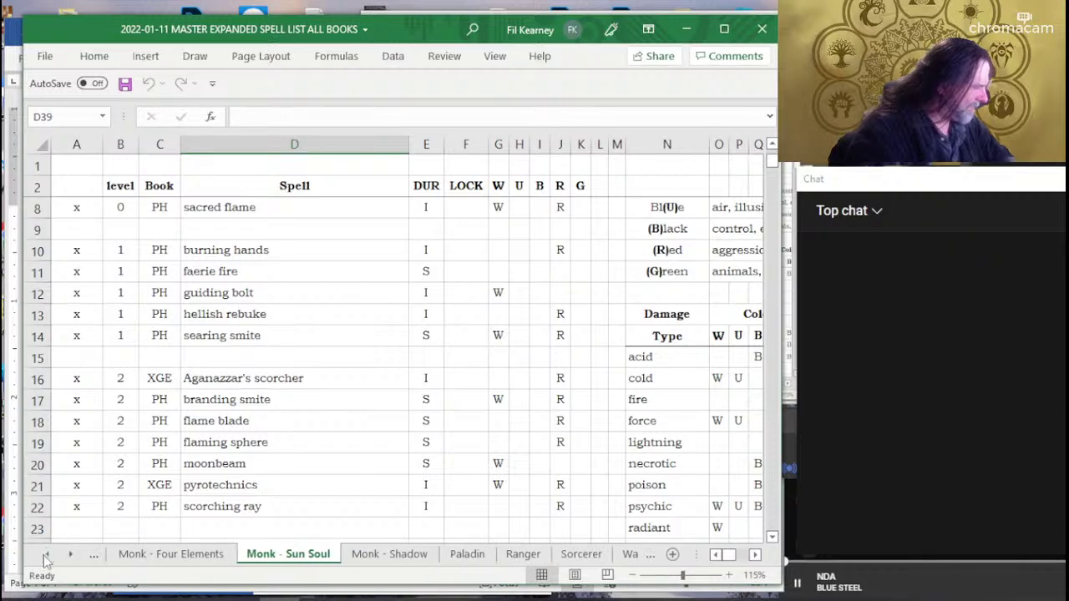
click(43, 556)
click(46, 555)
click(46, 554)
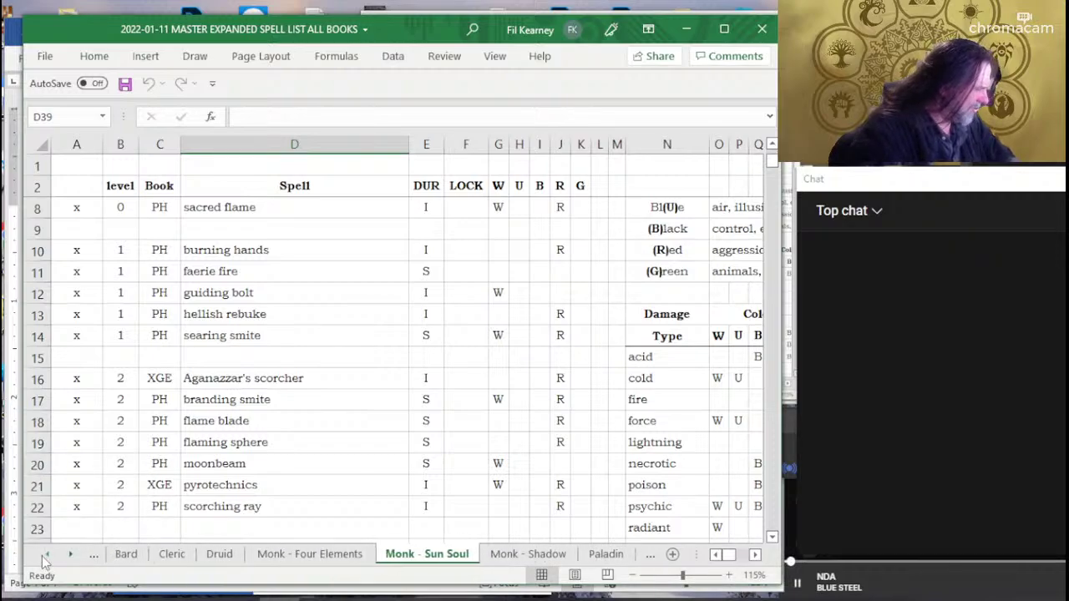
click(46, 555)
click(46, 555)
click(46, 554)
click(45, 556)
click(45, 557)
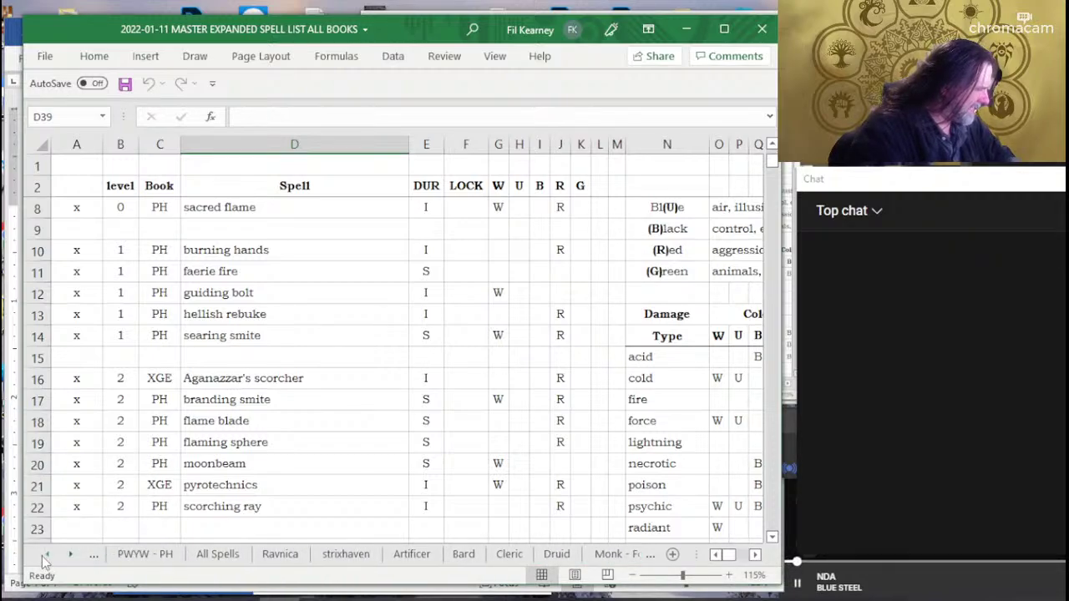
click(215, 563)
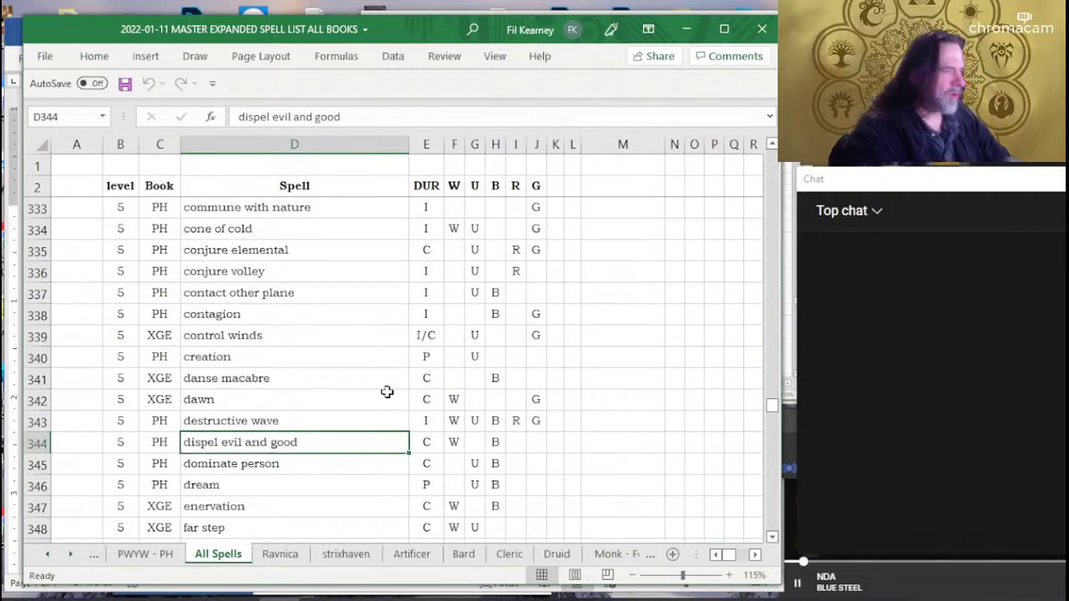
Review the All Spells color-aspects key and damage-type color tables.
scroll(417, 384, right, 2)
scroll(468, 380, up, 20)
scroll(468, 380, up, 20)
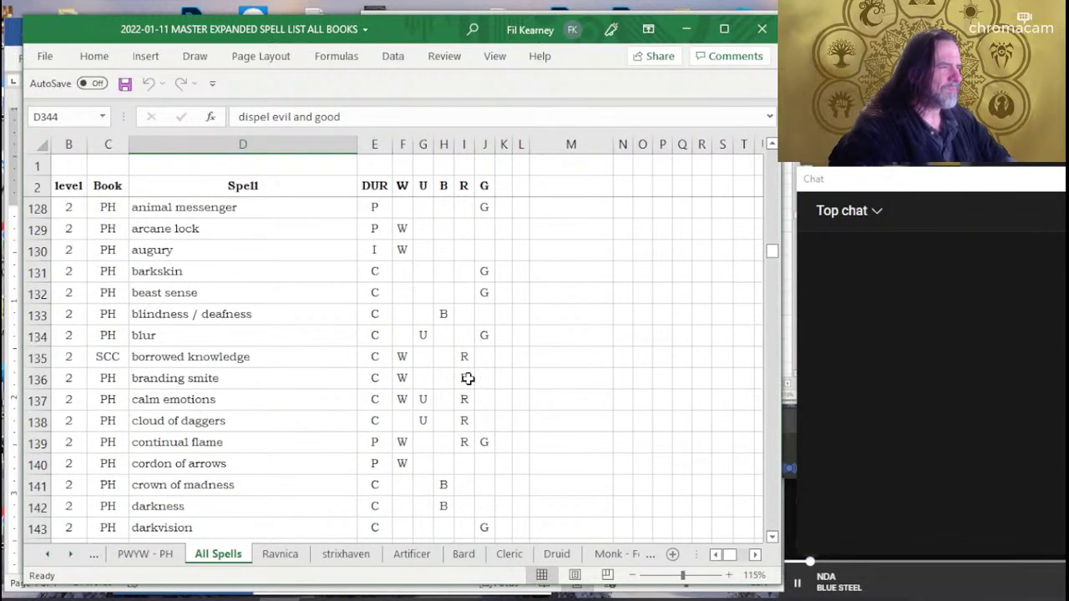
scroll(468, 379, up, 20)
scroll(467, 380, up, 20)
scroll(471, 374, down, 3)
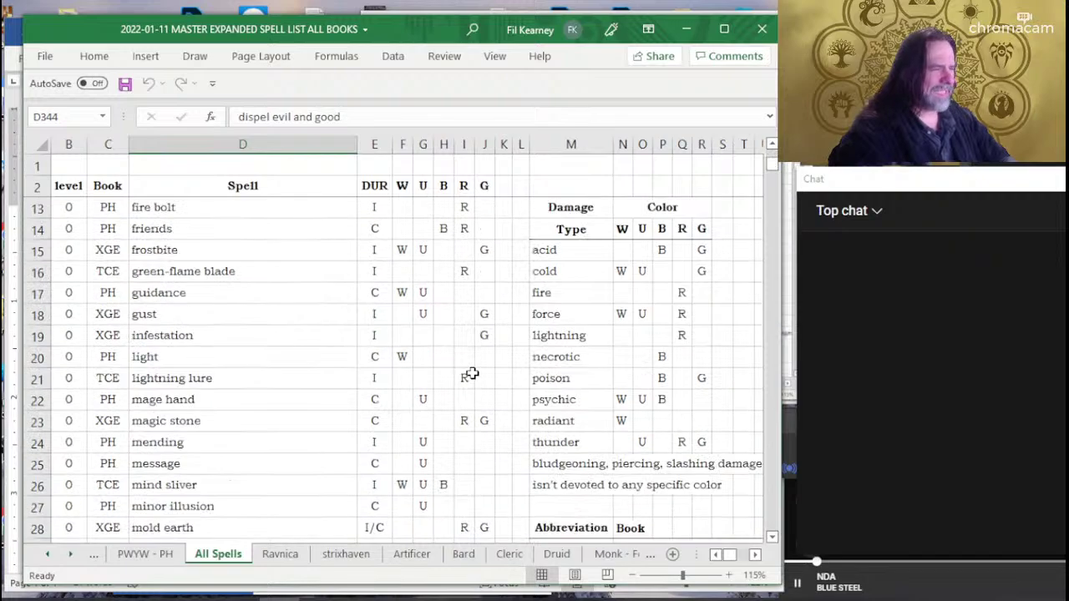
scroll(660, 306, up, 2)
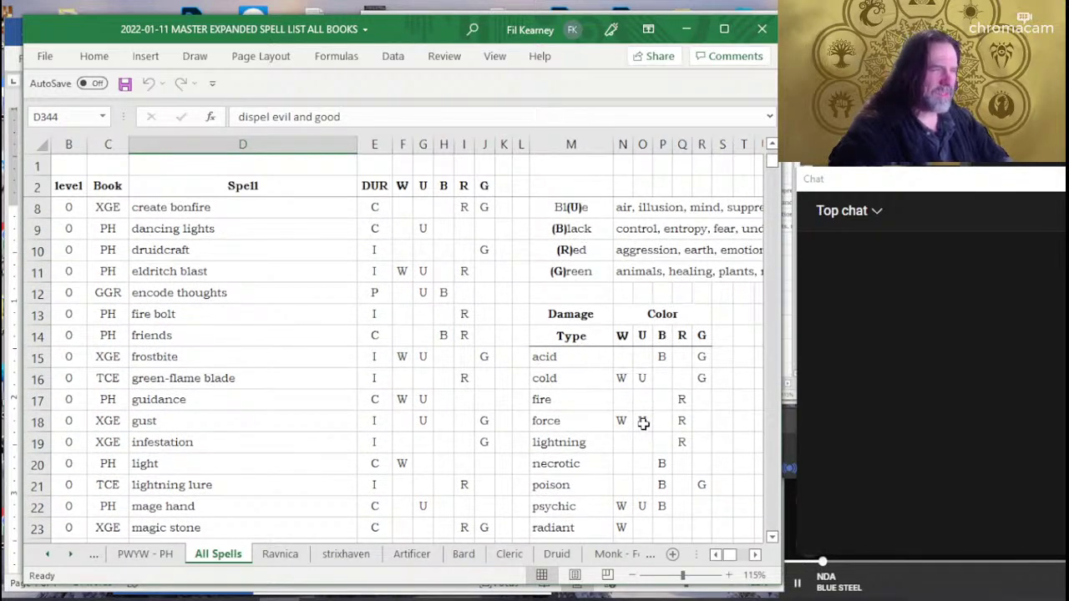
scroll(643, 424, up, 2)
scroll(567, 299, right, 3)
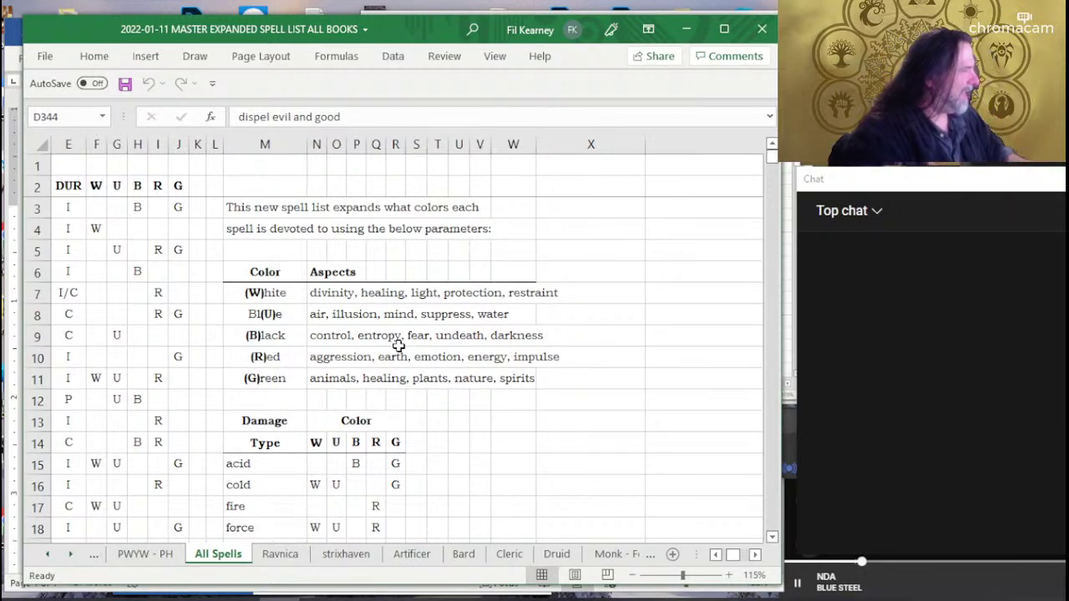
scroll(407, 344, left, 5)
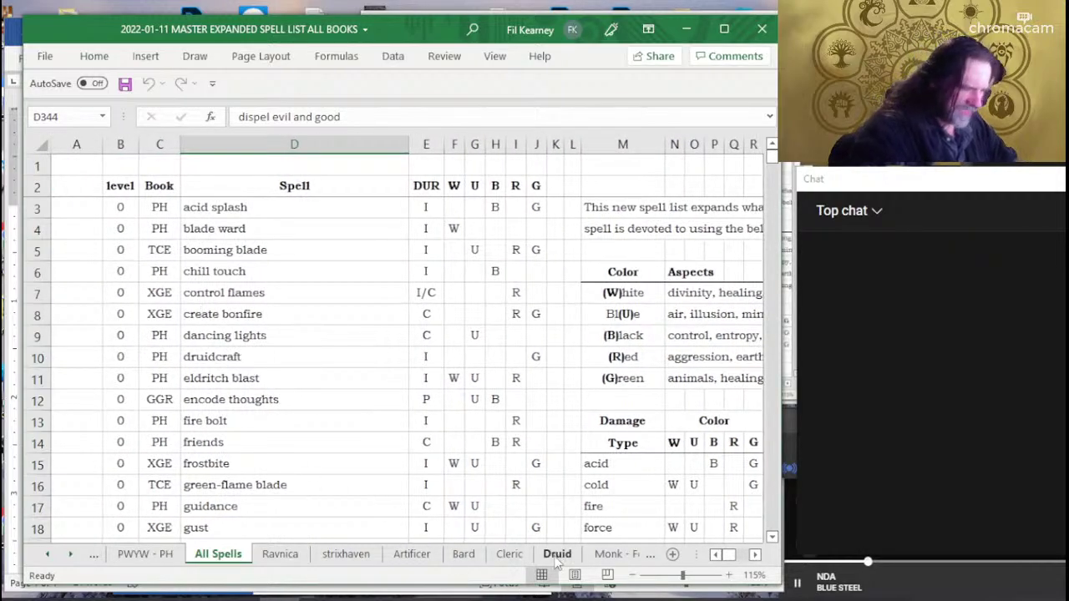
Switch to the Monk - Sun Soul sheet.
click(653, 556)
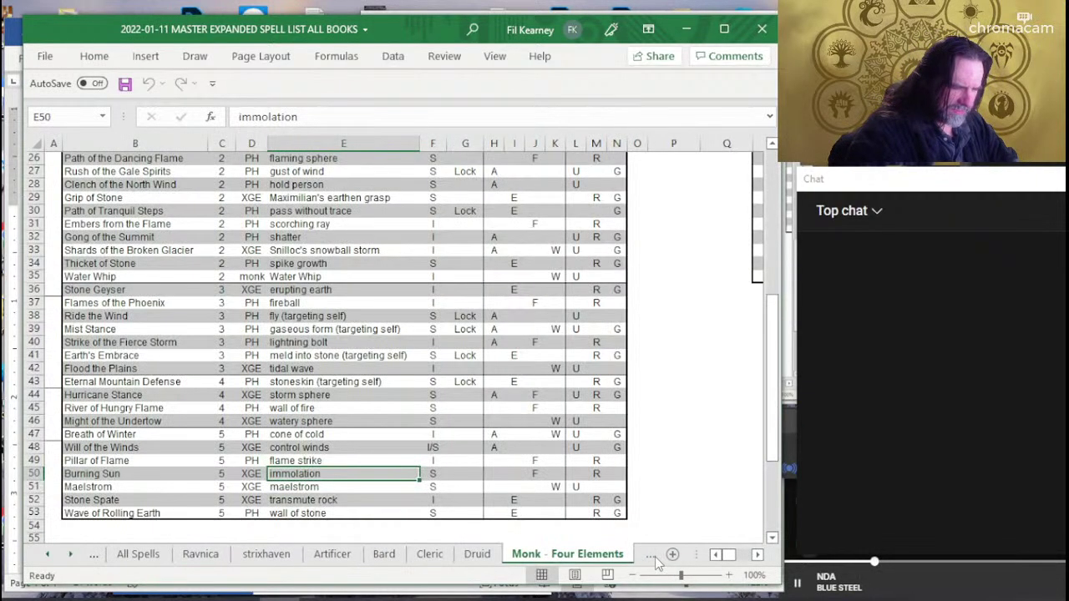
click(653, 555)
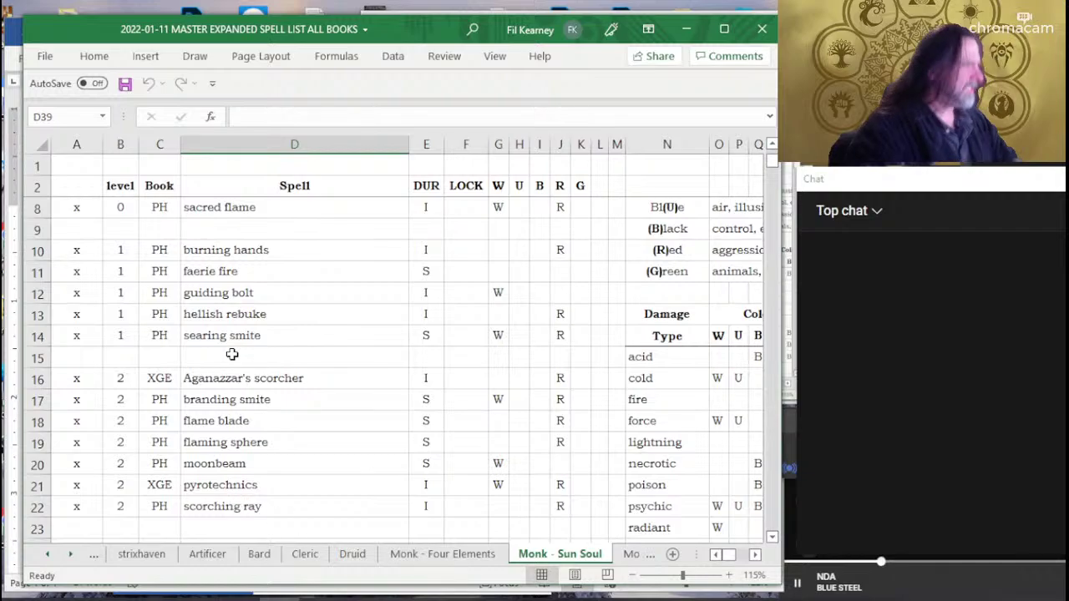
scroll(334, 337, up, 2)
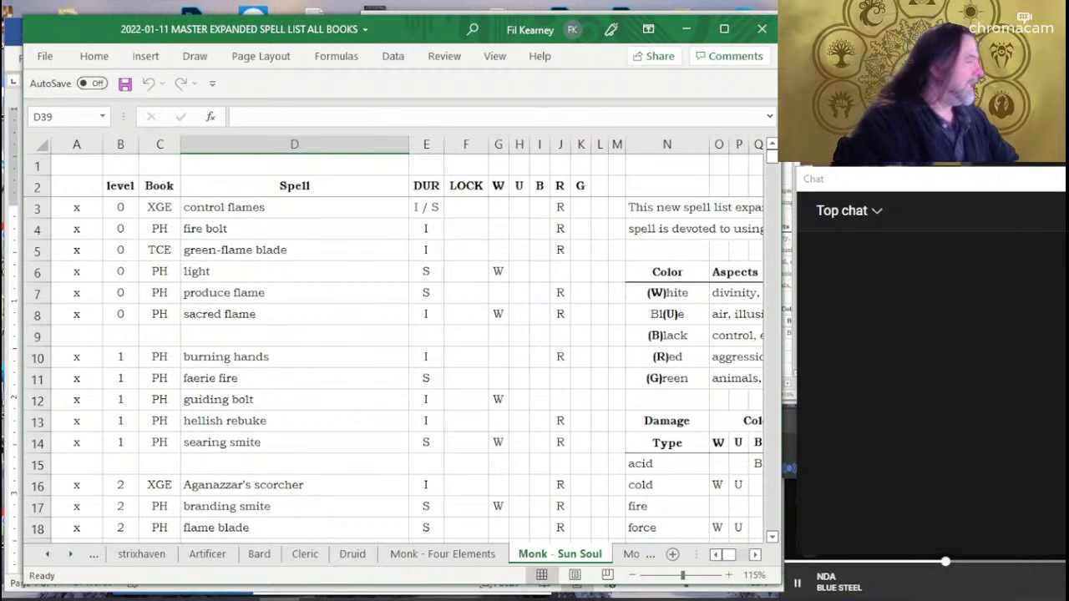
Inspect the green-flame blade entry and its empty LOCK cell.
click(319, 253)
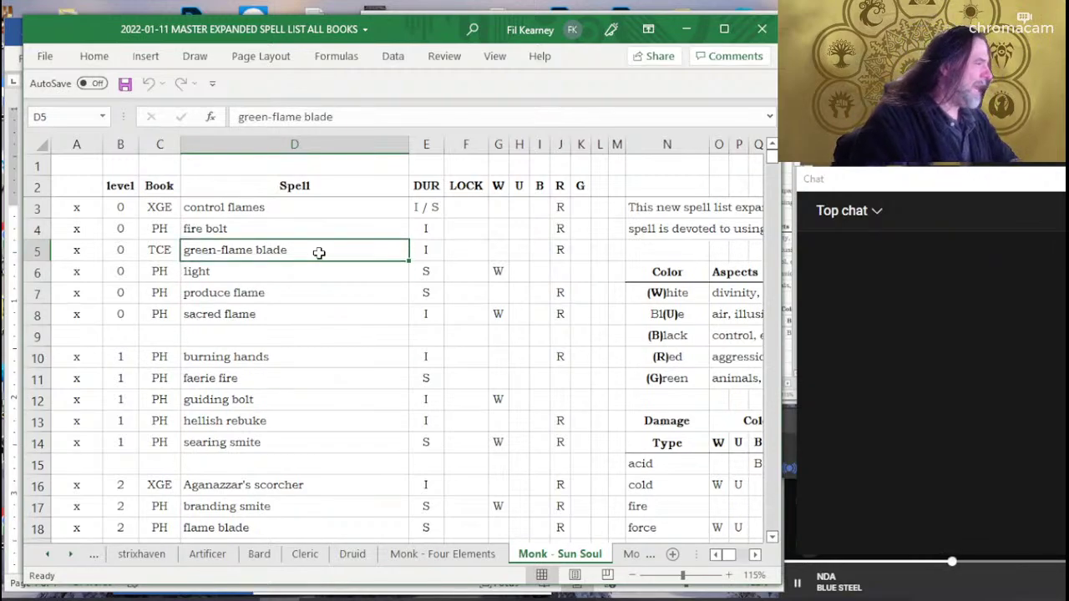
click(468, 257)
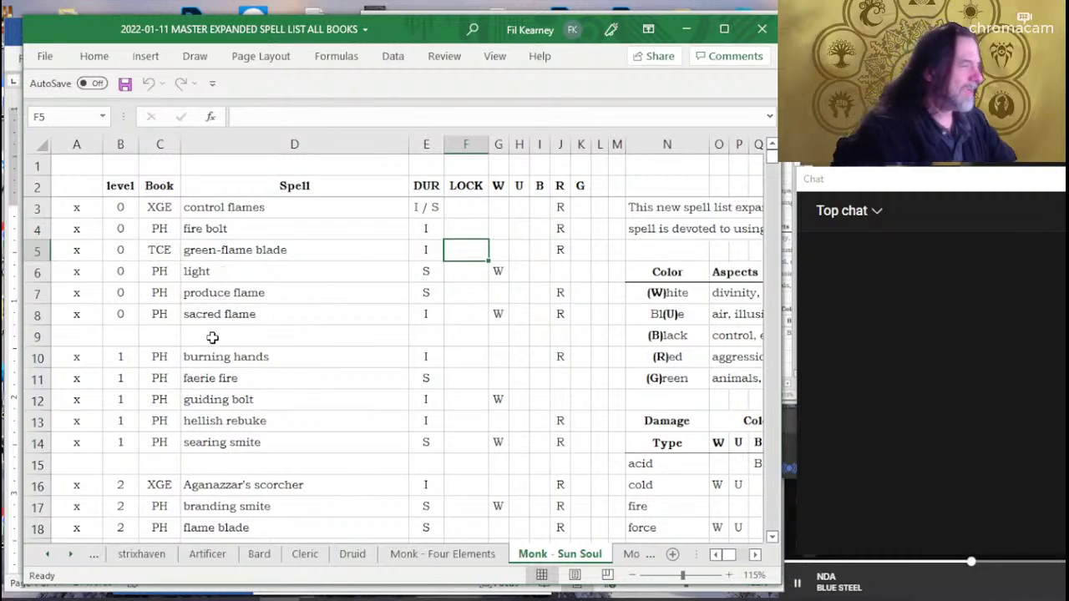
click(310, 274)
click(317, 248)
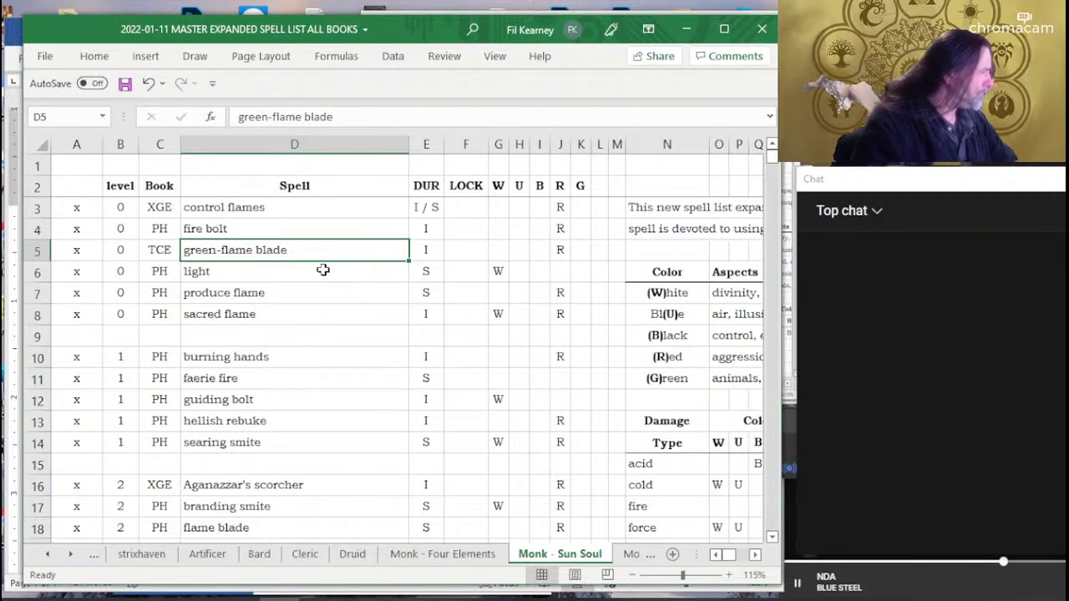
Scroll down the Sun Soul spell list to row 38 and back up.
scroll(322, 270, down, 2)
scroll(310, 275, down, 5)
scroll(312, 275, down, 4)
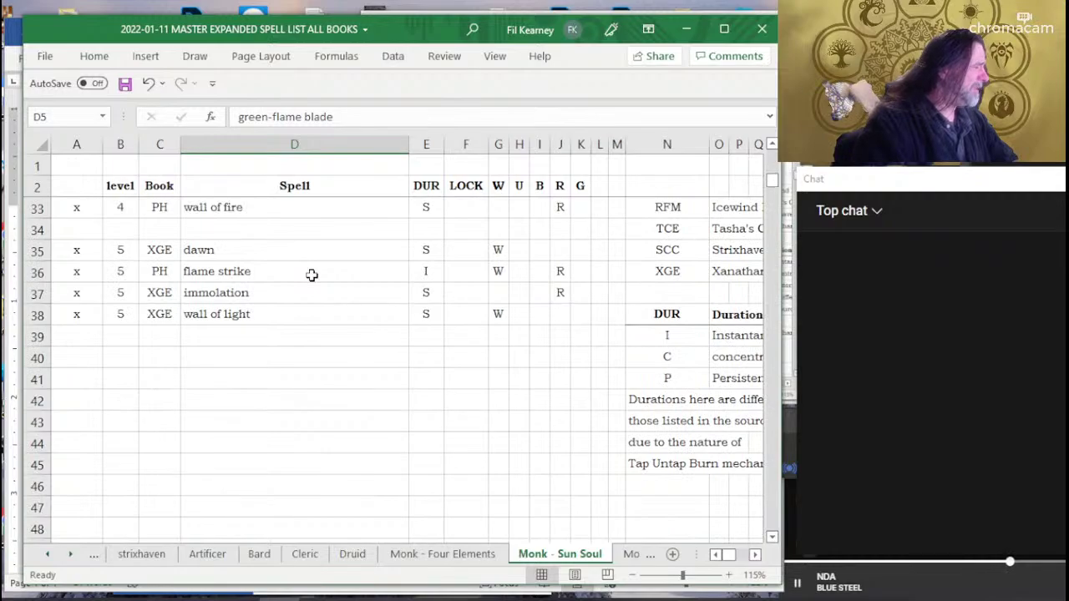
scroll(312, 274, up, 3)
scroll(342, 334, up, 3)
scroll(349, 347, up, 3)
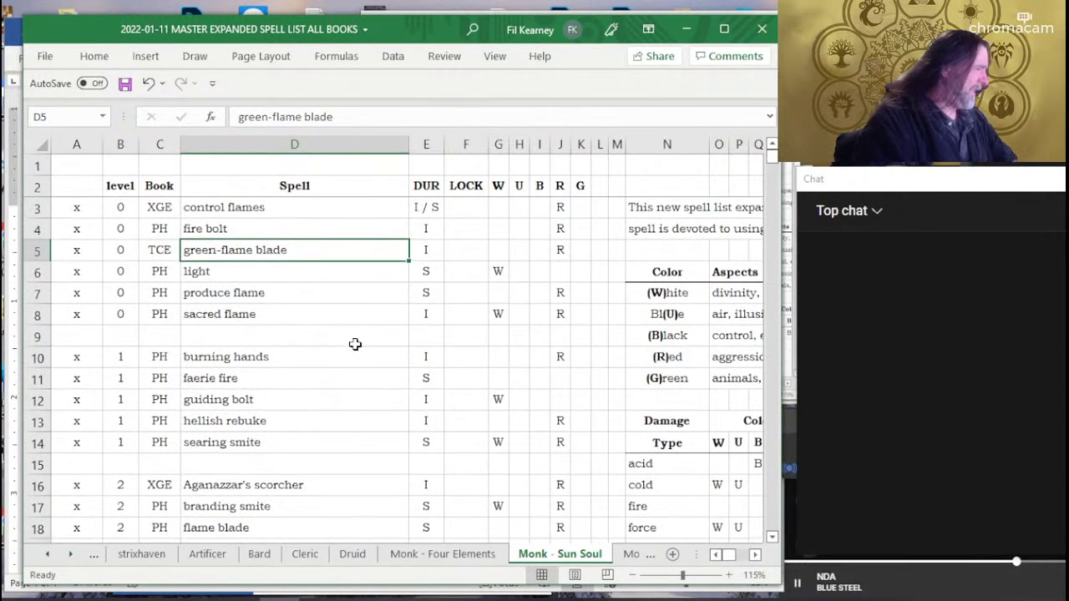
Open the Tap Untap Burn - Elemental Ki product page from Recent History.
key(alt+Tab)
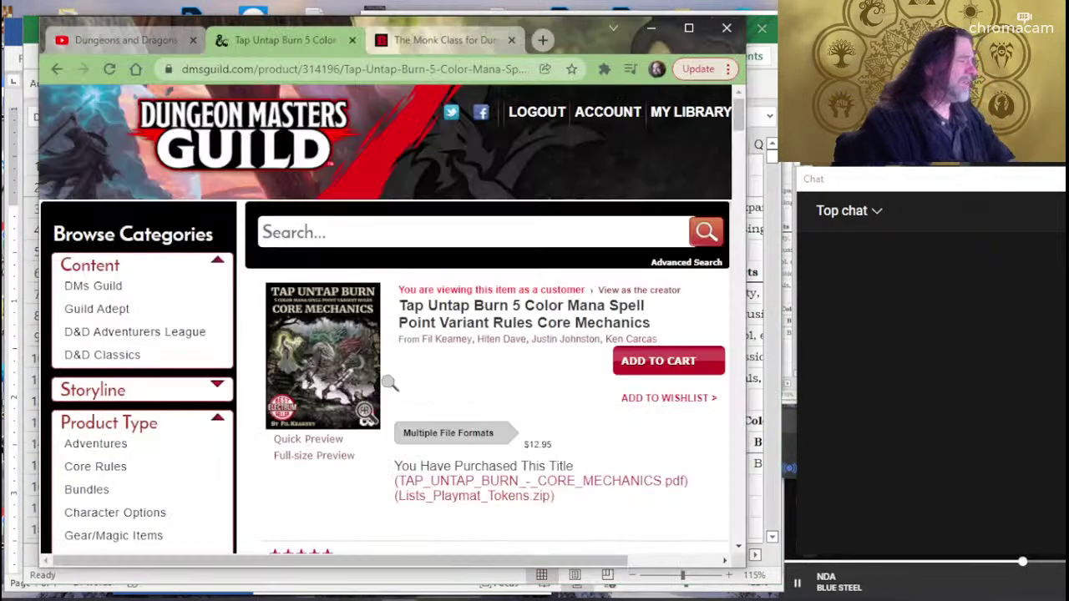
scroll(401, 365, down, 5)
scroll(401, 365, down, 5)
scroll(401, 365, down, 5)
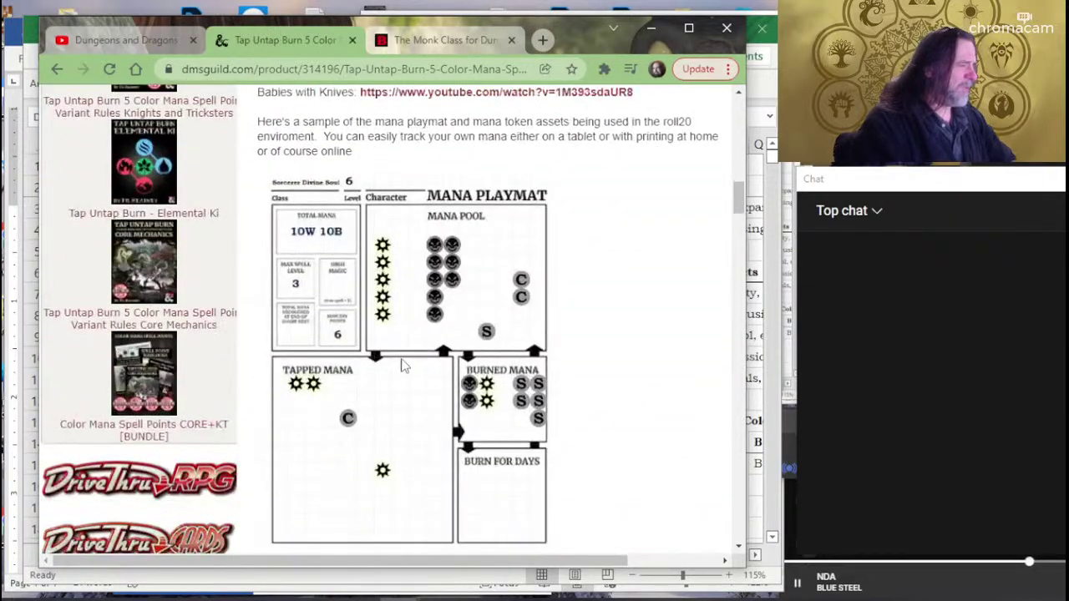
scroll(401, 365, up, 7)
scroll(401, 365, down, 5)
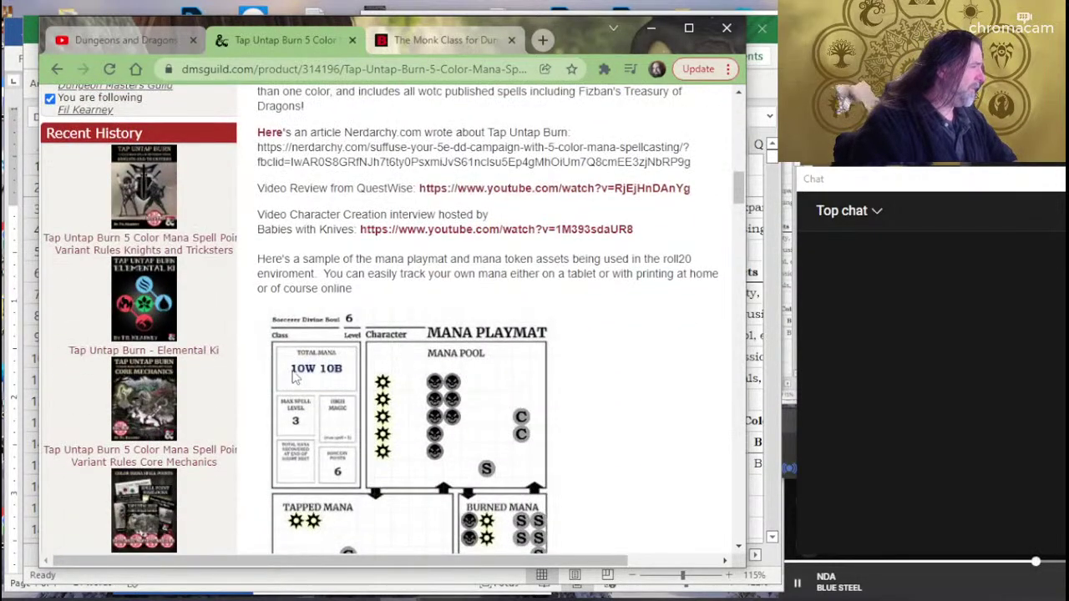
click(116, 326)
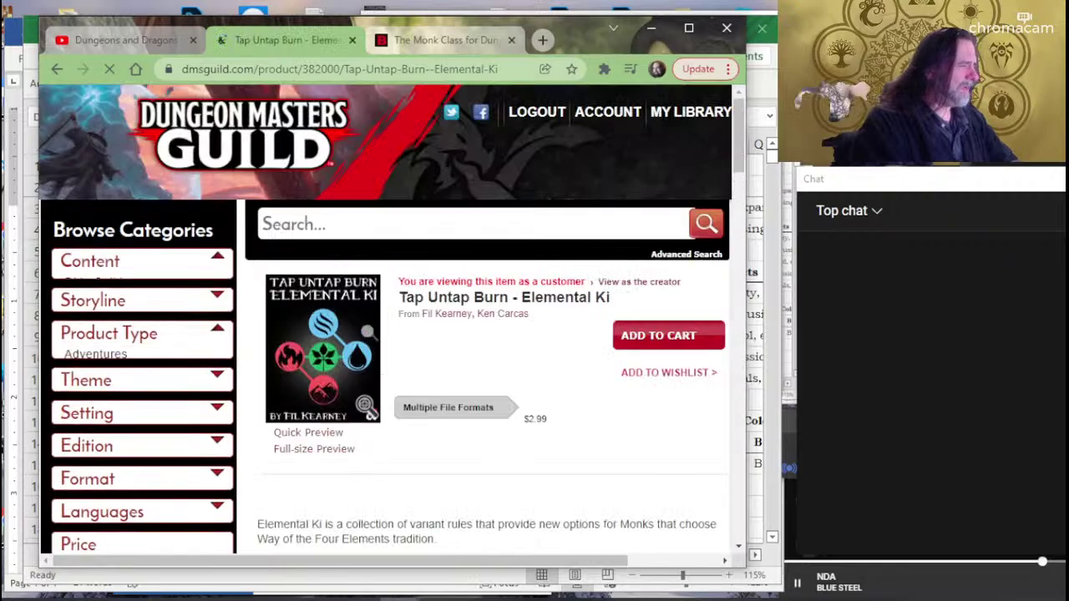
Browse the Elemental Ki sample's disciplines table with ki cost and color ki.
click(277, 461)
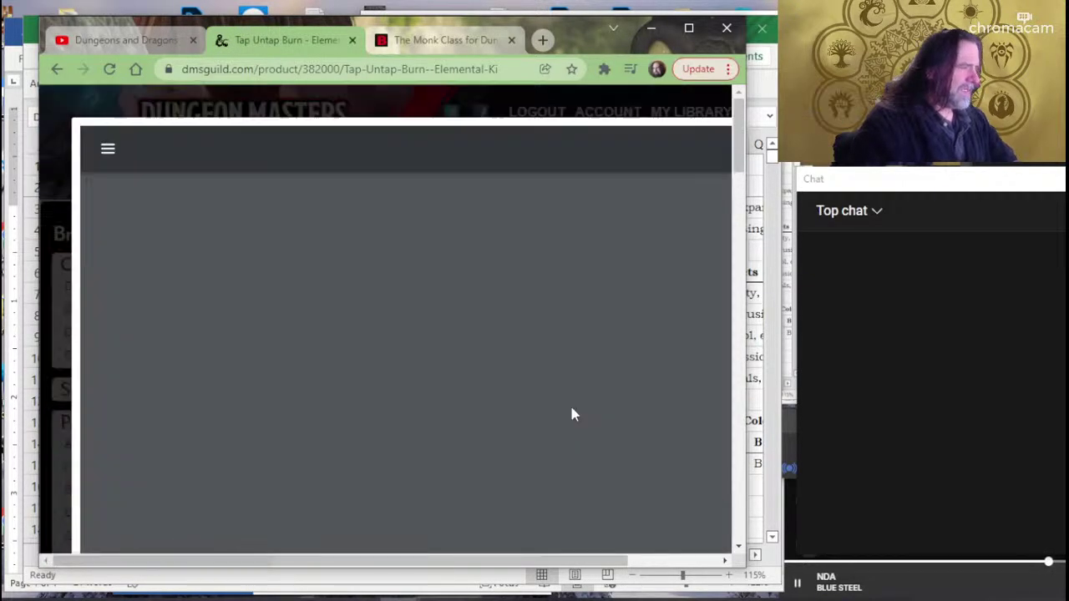
scroll(340, 312, down, 3)
scroll(340, 312, down, 10)
scroll(340, 313, down, 3)
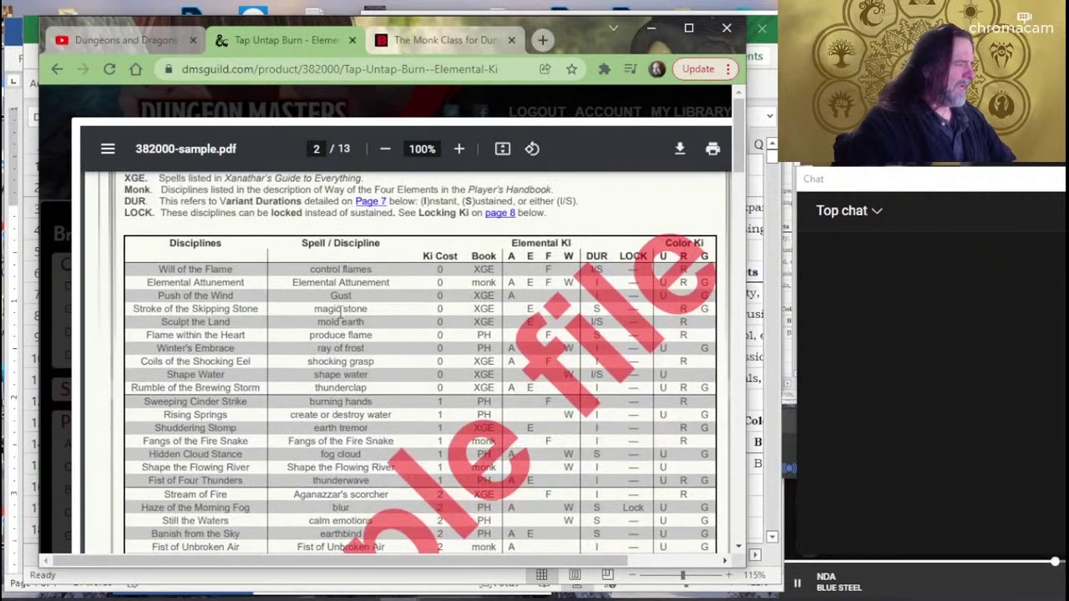
scroll(340, 312, down, 3)
scroll(361, 336, up, 2)
scroll(360, 336, up, 2)
scroll(361, 336, down, 1)
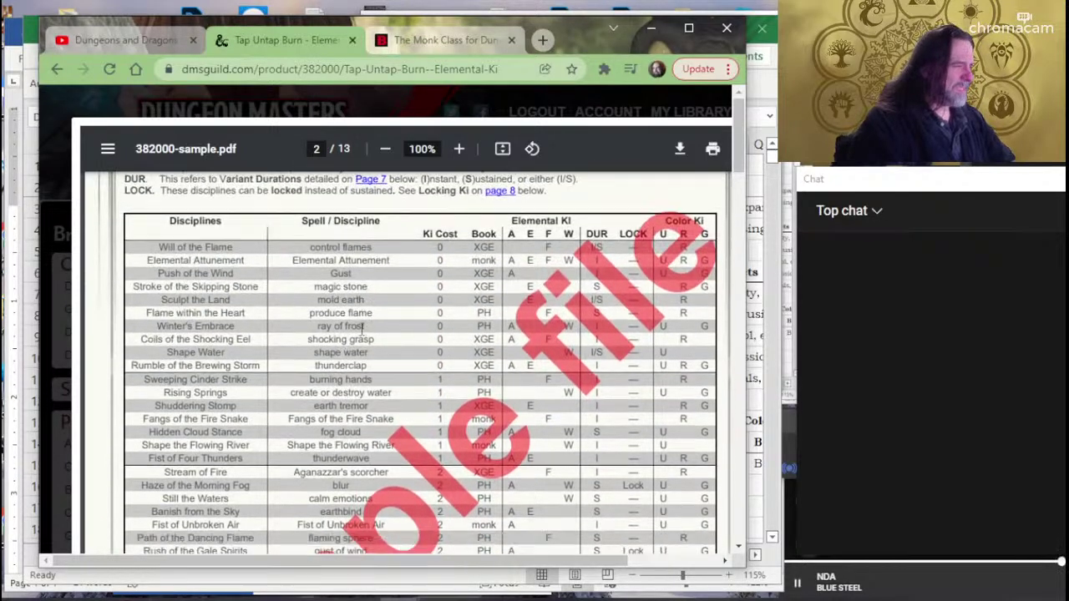
scroll(361, 336, down, 2)
scroll(361, 336, up, 3)
scroll(376, 336, down, 4)
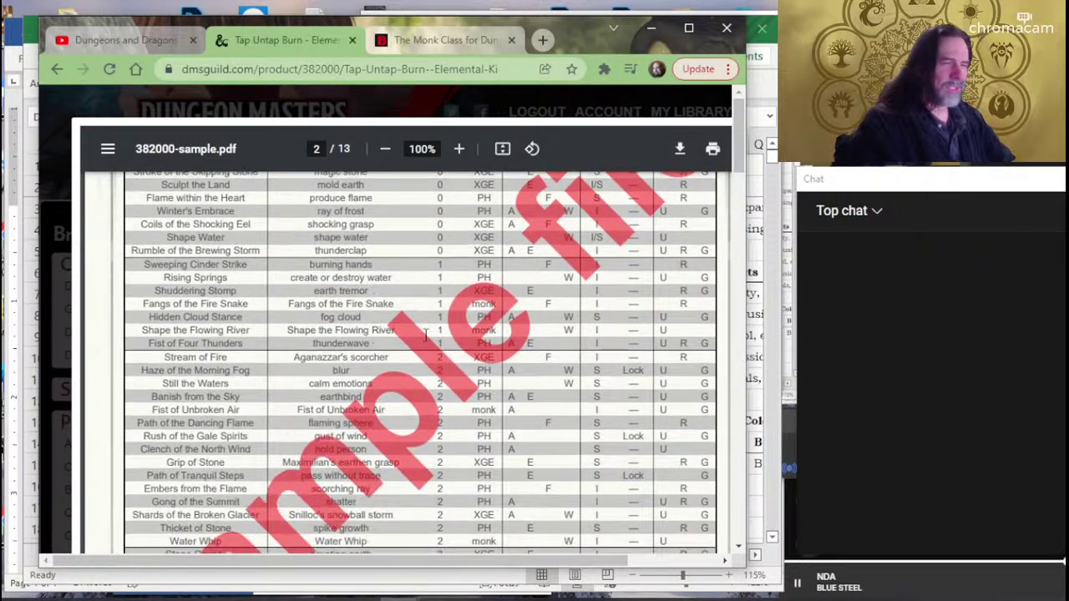
scroll(425, 335, up, 3)
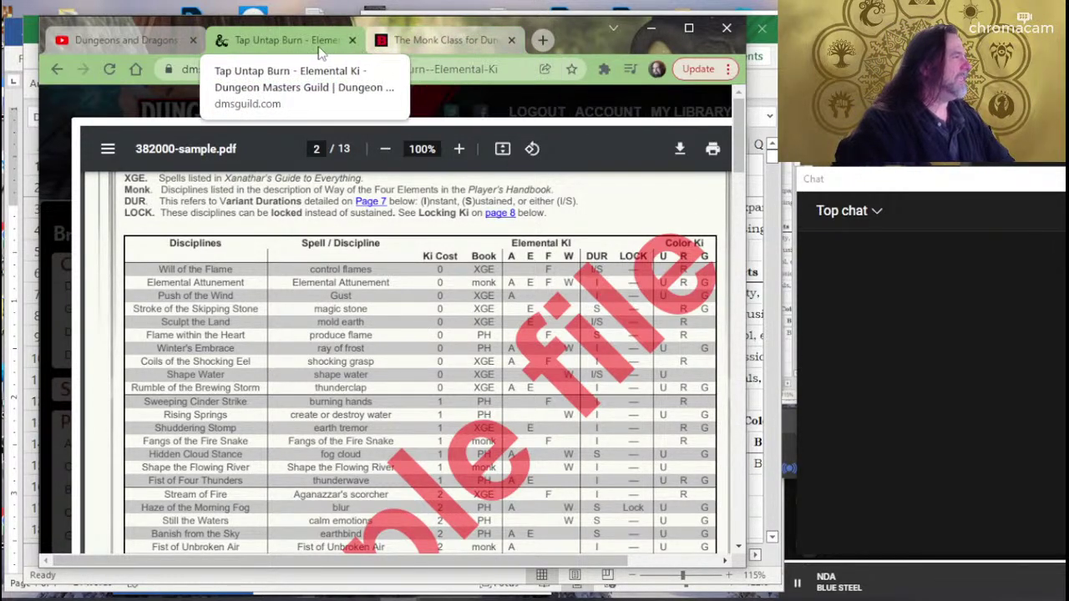
Return to the workbook and scroll through the Monk - Sun Soul spell list.
key(alt+Tab)
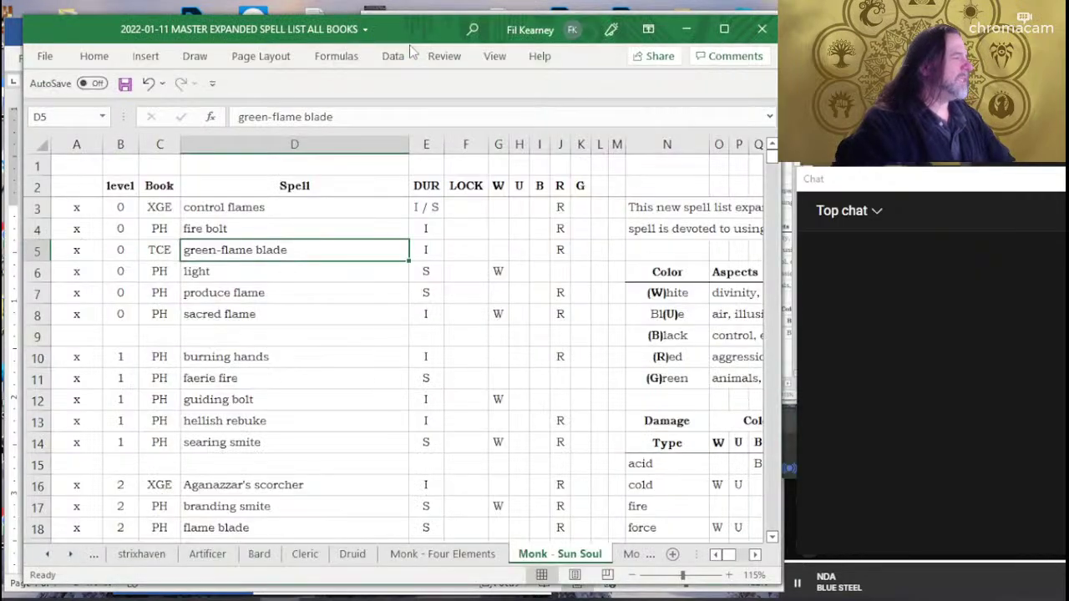
scroll(353, 281, down, 2)
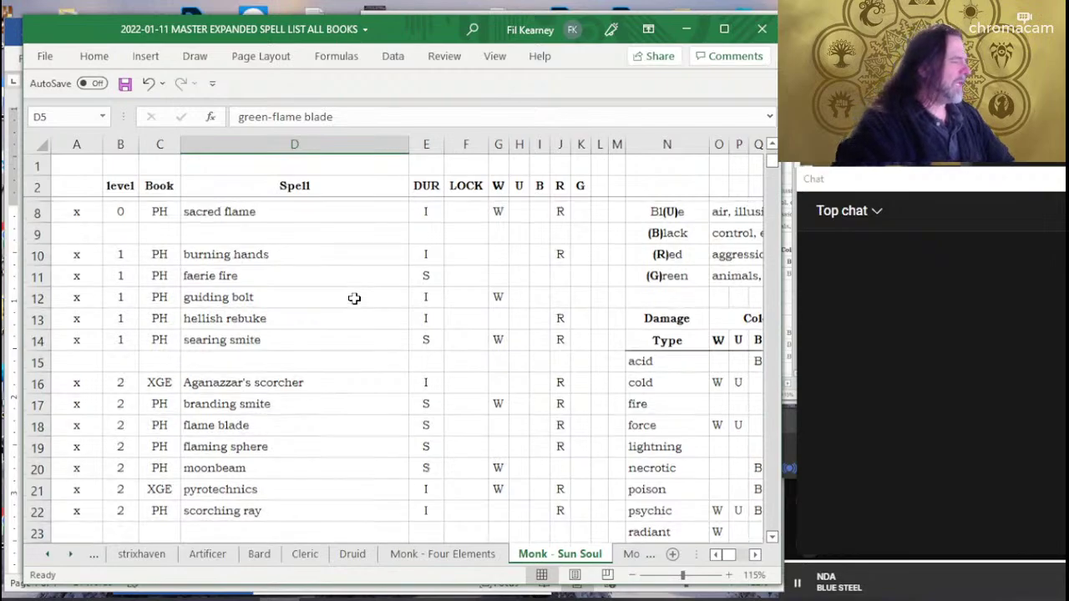
scroll(351, 313, down, 2)
scroll(354, 298, down, 1)
scroll(354, 298, down, 2)
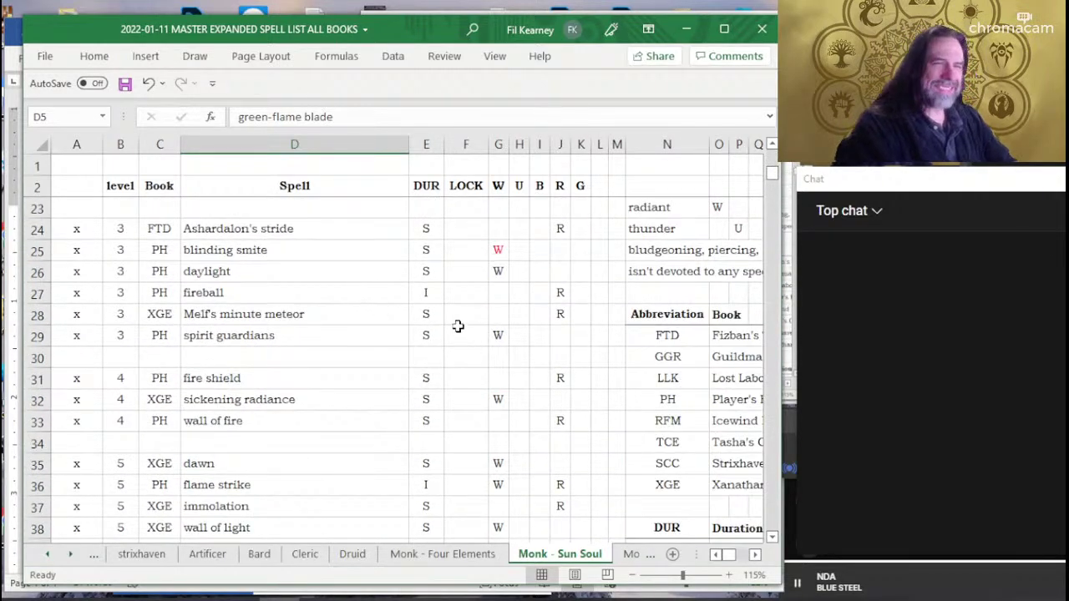
scroll(458, 325, up, 2)
scroll(457, 326, up, 3)
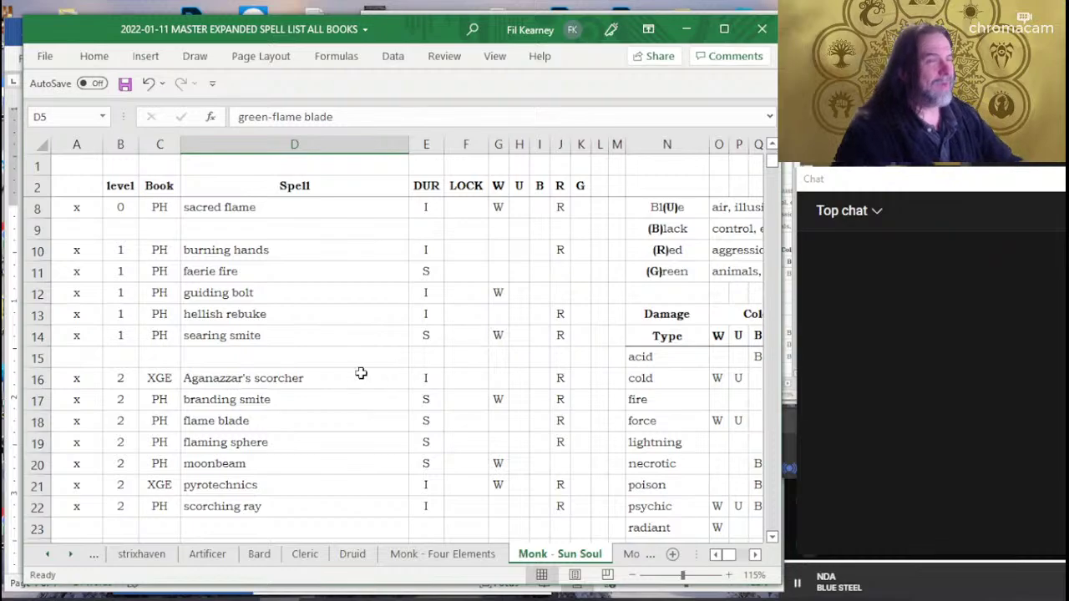
scroll(390, 353, up, 2)
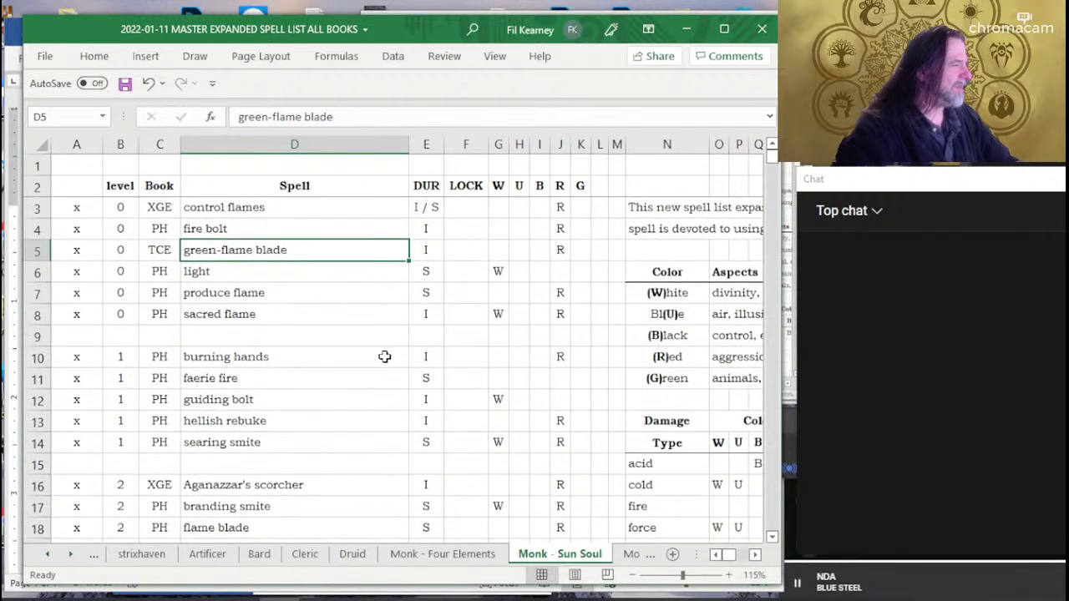
Select the empty gap-row cells E9 and F9 on the Sun Soul sheet.
click(425, 330)
click(453, 349)
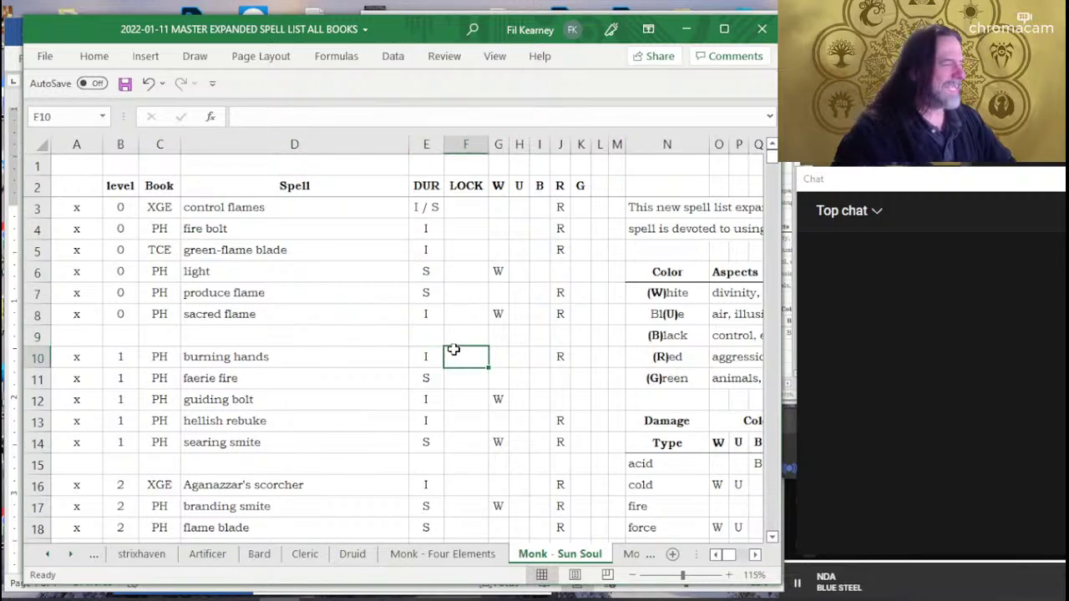
click(452, 343)
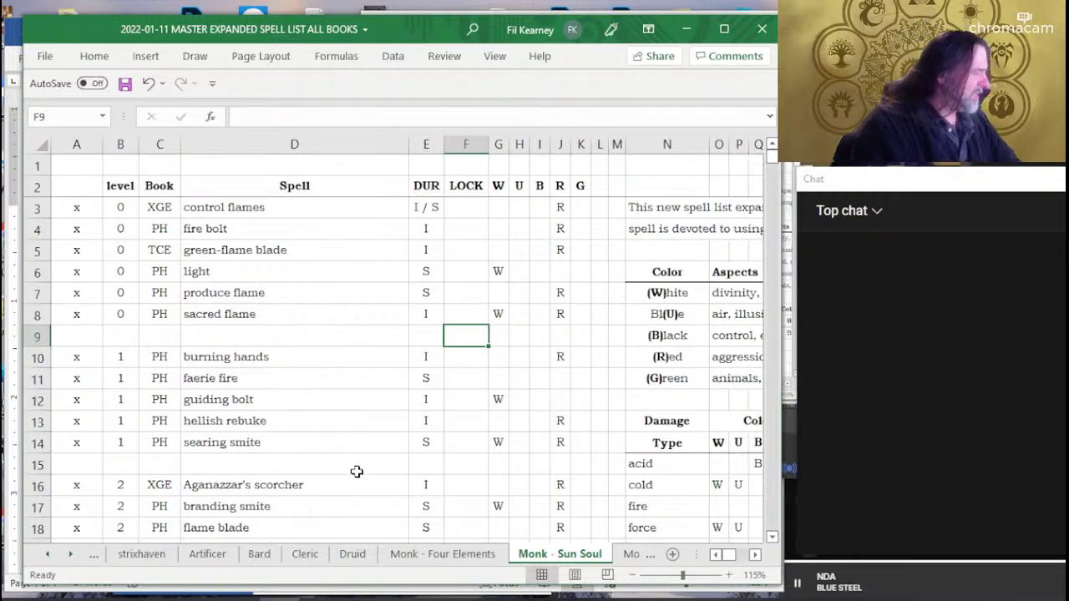
Compare the Way of the Sun Soul Word notes with the workbook, ending in Excel.
key(alt+Tab)
key(Tab)
key(Tab)
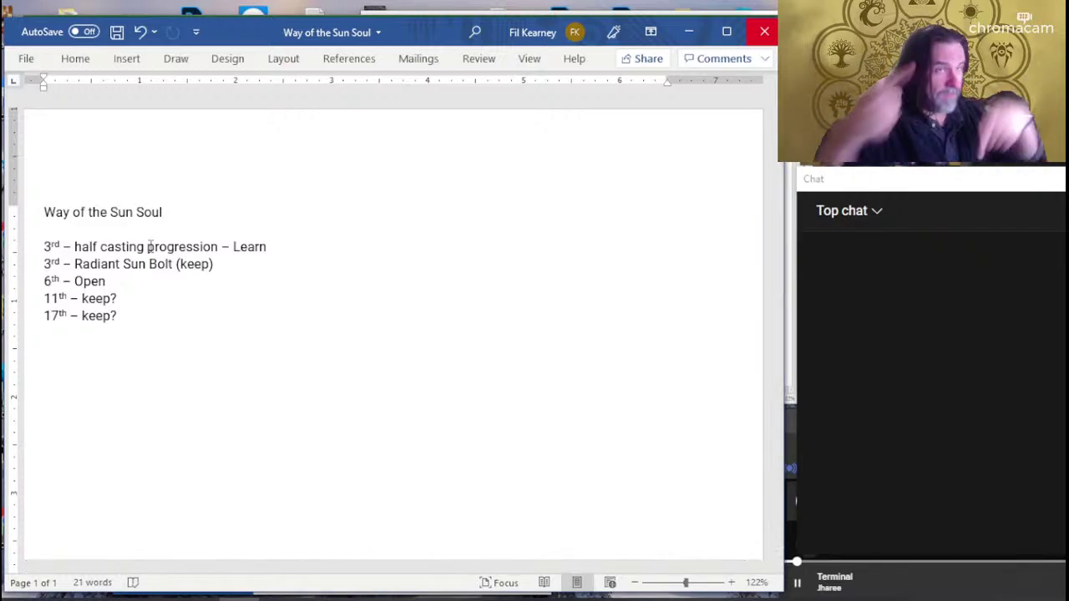
key(alt+Tab)
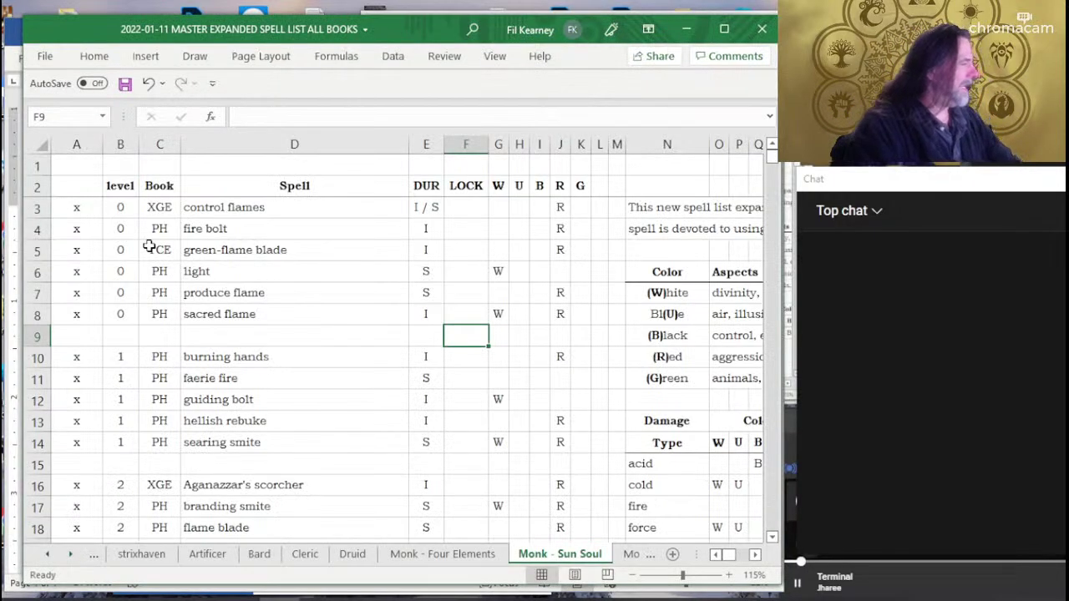
key(alt+Tab)
key(alt+Tab)
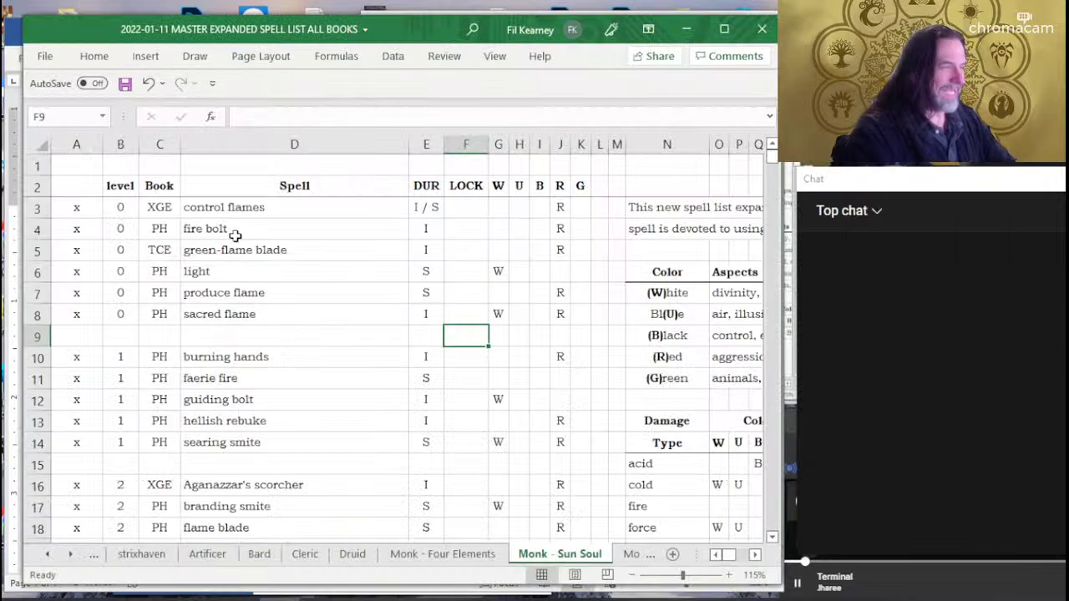
key(alt+Tab)
key(alt+Tab)
key(alt+Tab)
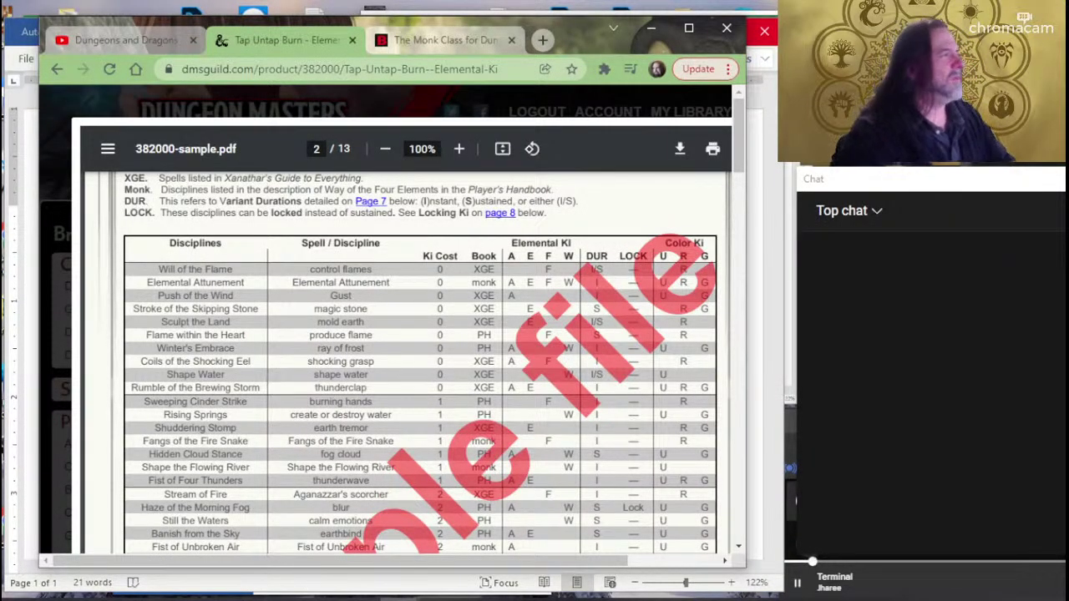
Open the D&D Beyond Monk class page and scroll through its features.
click(386, 41)
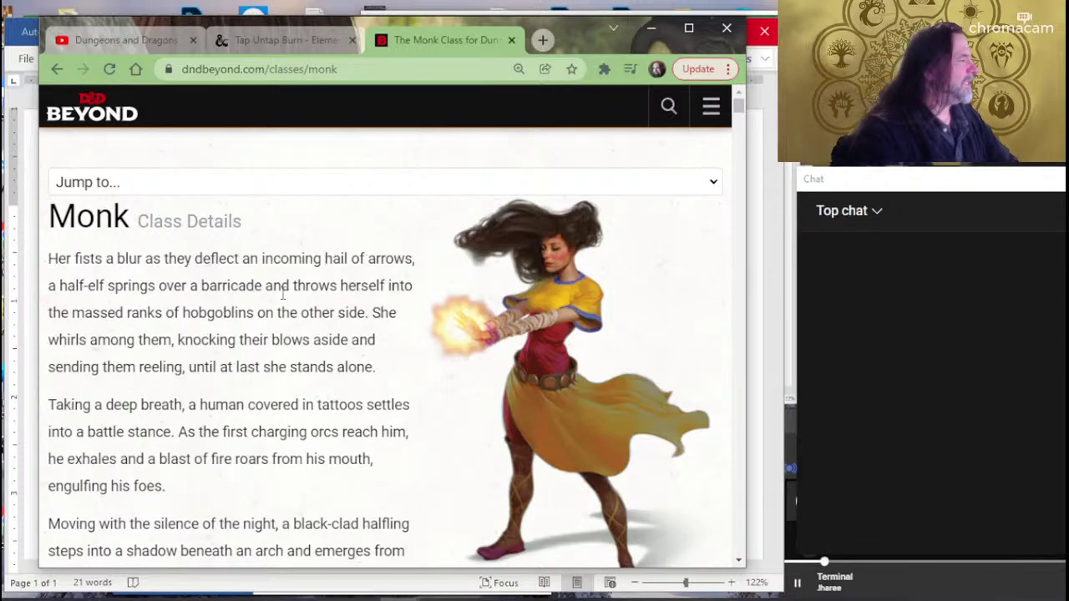
scroll(283, 294, down, 2)
scroll(275, 309, up, 2)
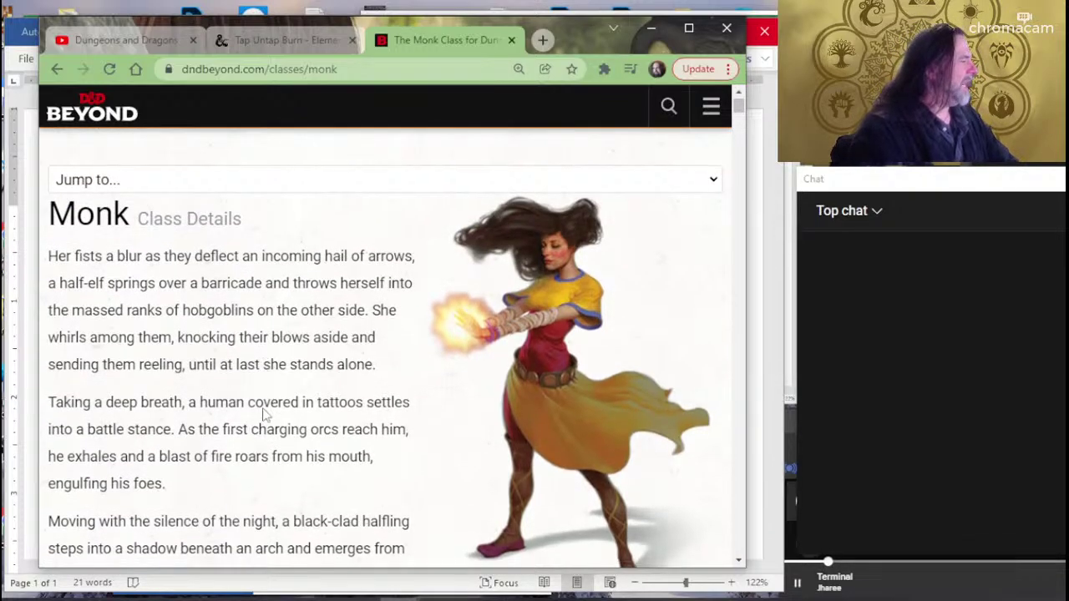
scroll(264, 409, down, 5)
scroll(269, 400, down, 5)
scroll(272, 397, down, 5)
scroll(274, 396, down, 4)
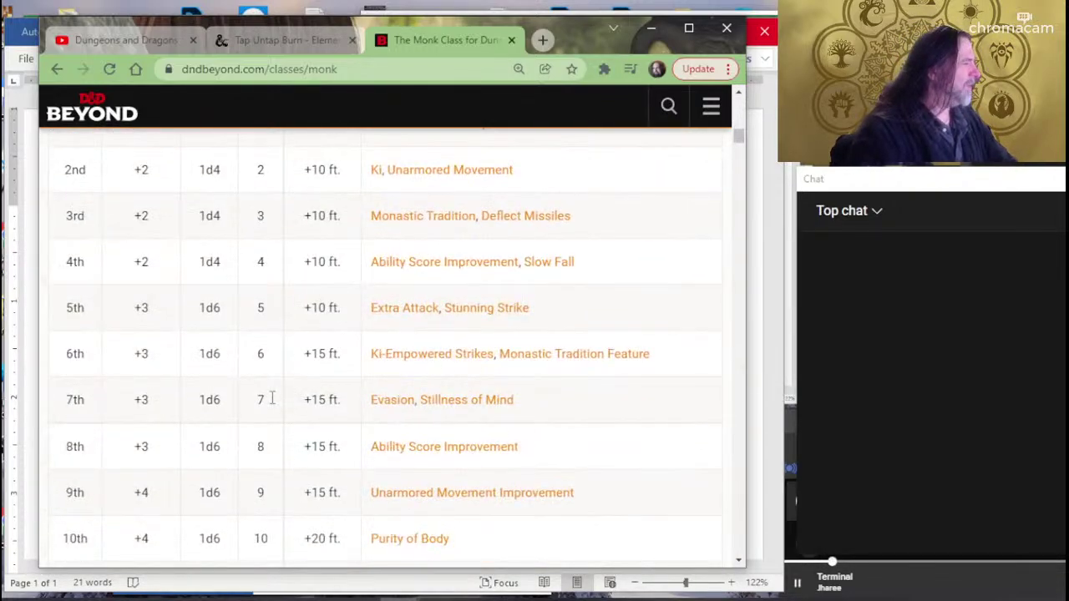
scroll(277, 394, up, 2)
scroll(276, 394, up, 1)
scroll(280, 392, up, 2)
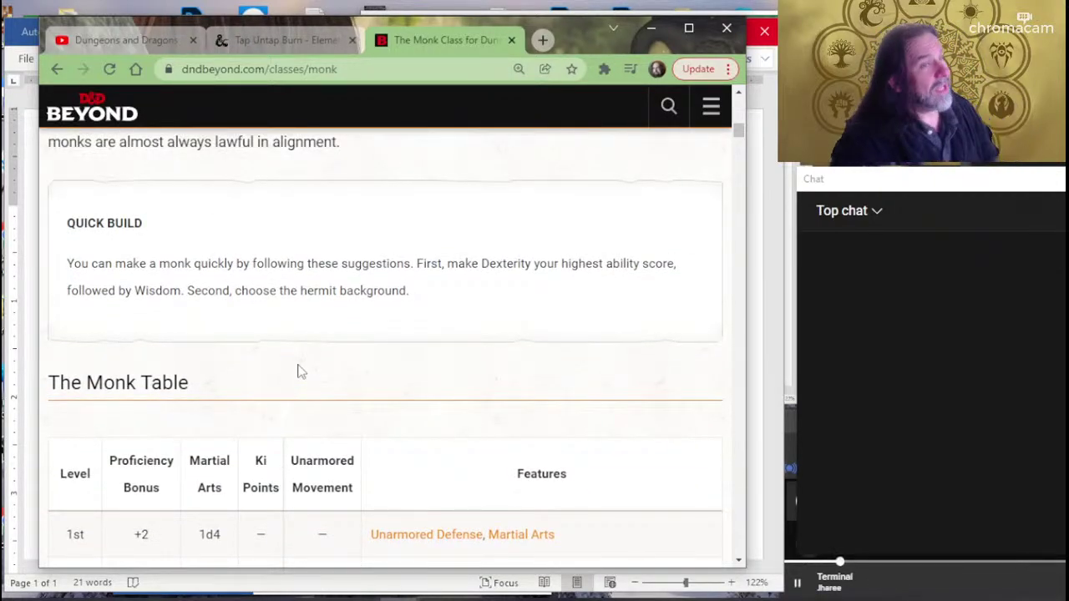
scroll(268, 259, down, 2)
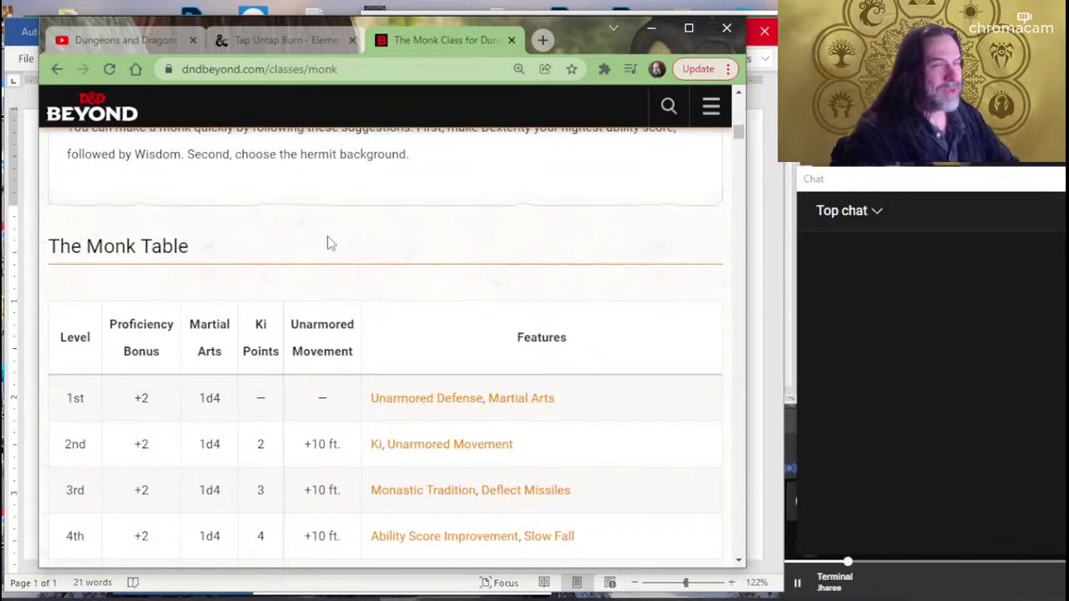
scroll(320, 272, down, 2)
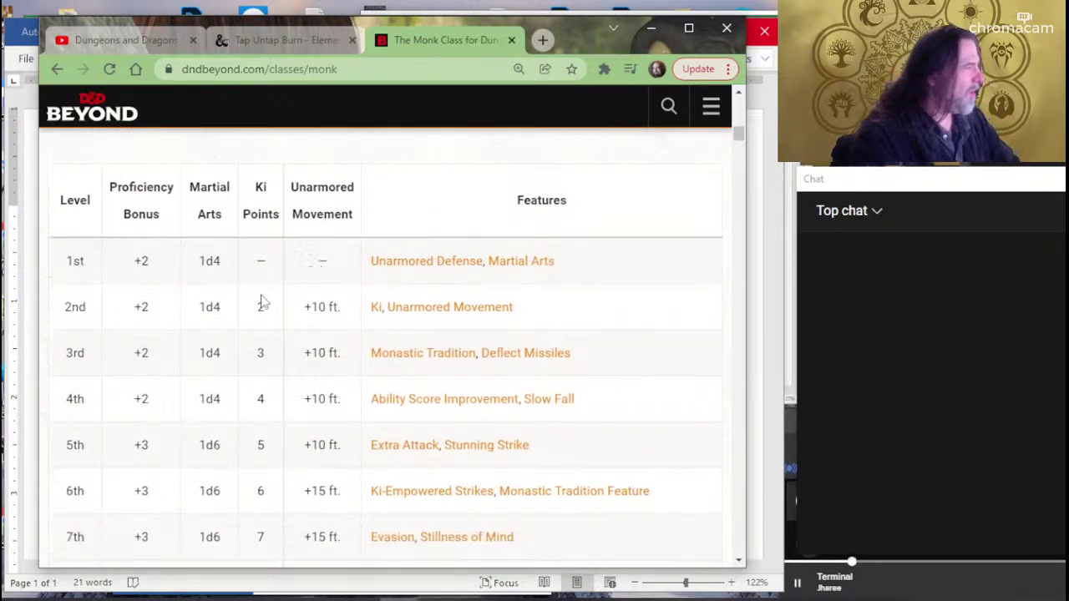
scroll(340, 381, down, 10)
scroll(340, 382, down, 10)
scroll(340, 381, down, 10)
scroll(340, 382, down, 10)
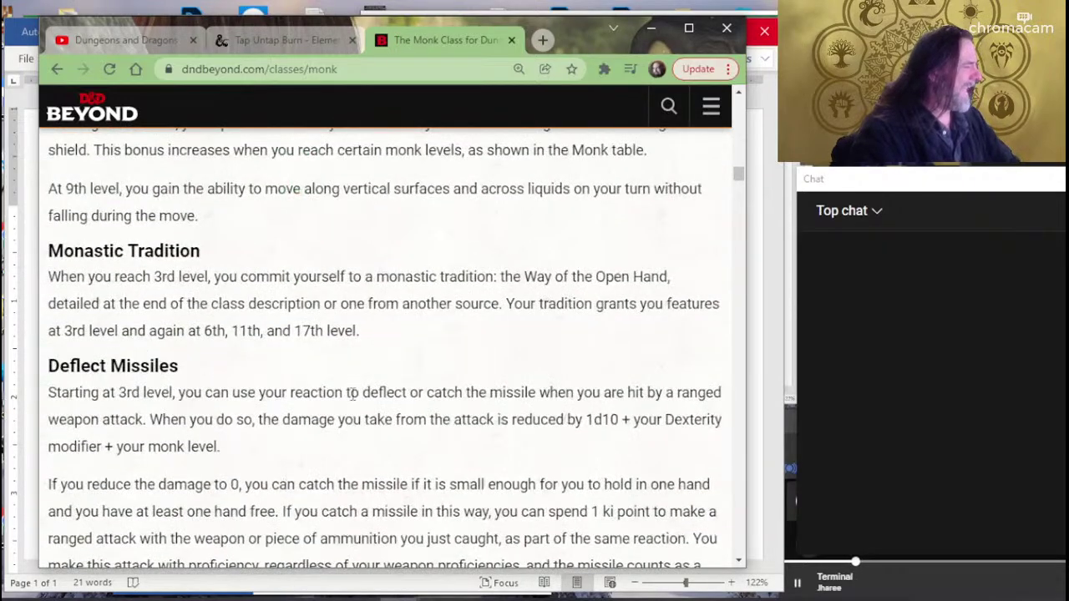
Jump to the Way of the Sun Soul features table at 100% zoom, then return to Excel.
key(ctrl+minus)
key(ctrl+minus)
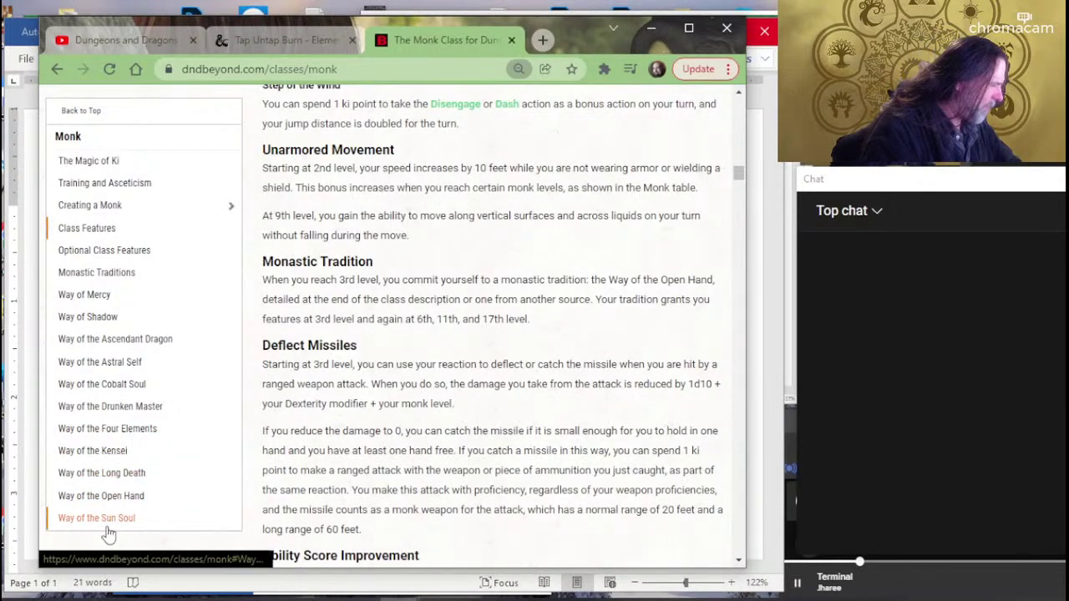
click(108, 519)
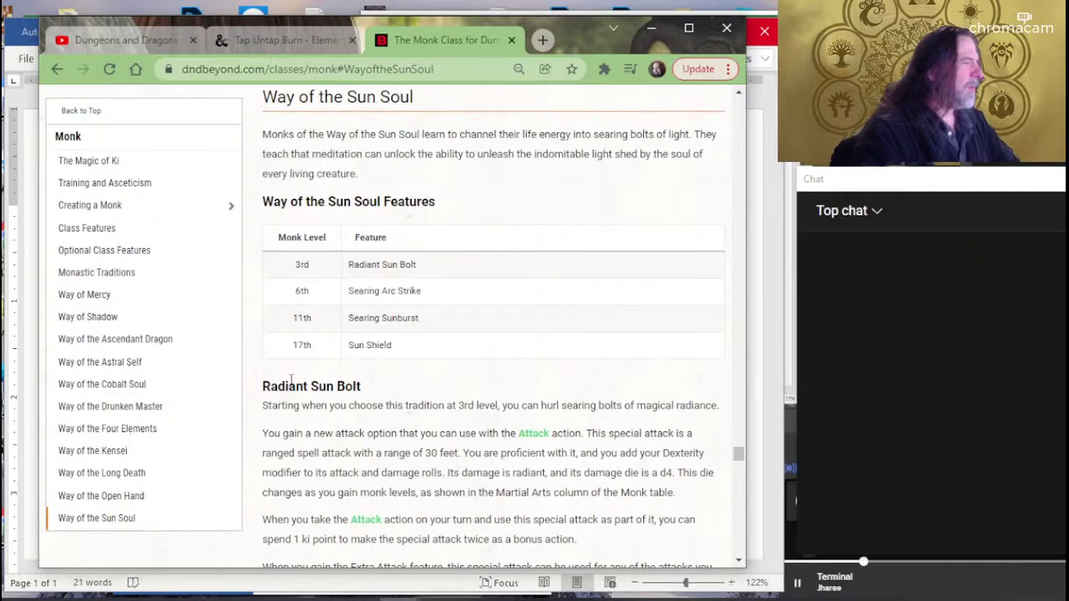
key(ctrl+plus)
key(ctrl+plus)
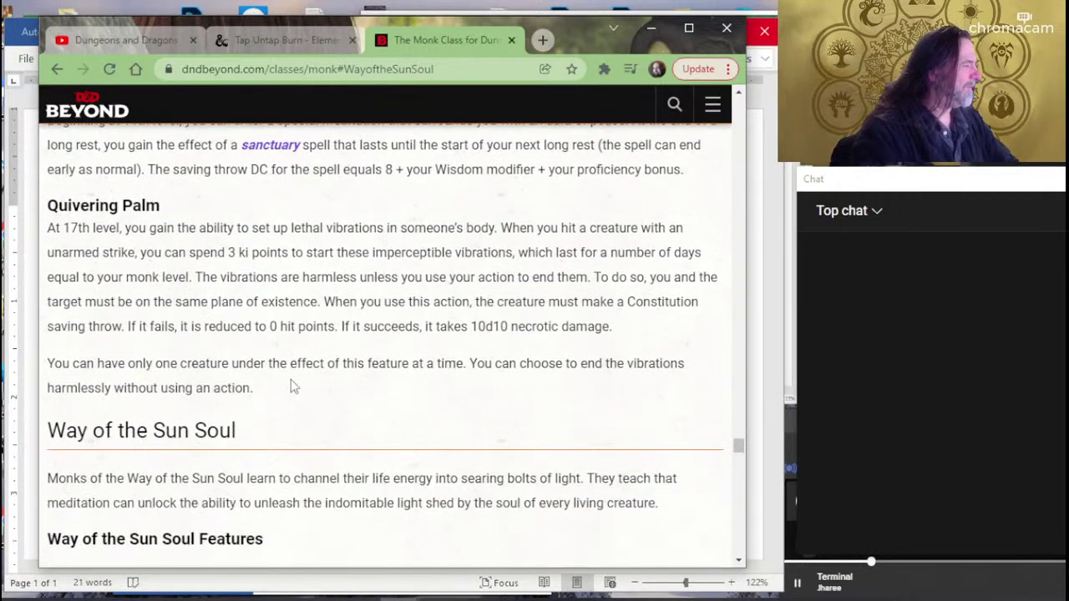
scroll(331, 365, down, 2)
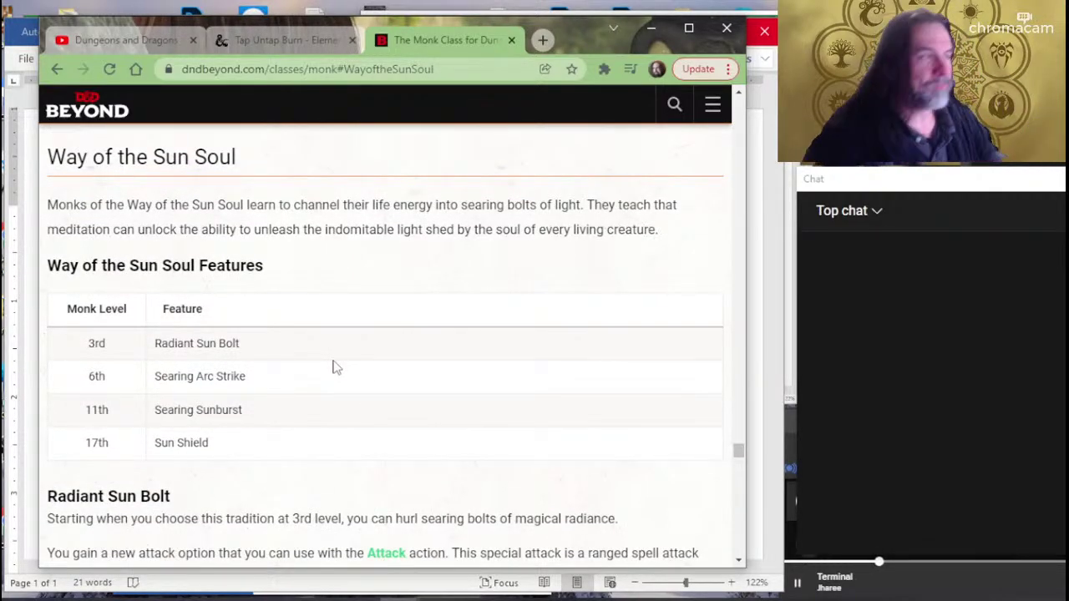
key(alt+Tab)
key(Tab)
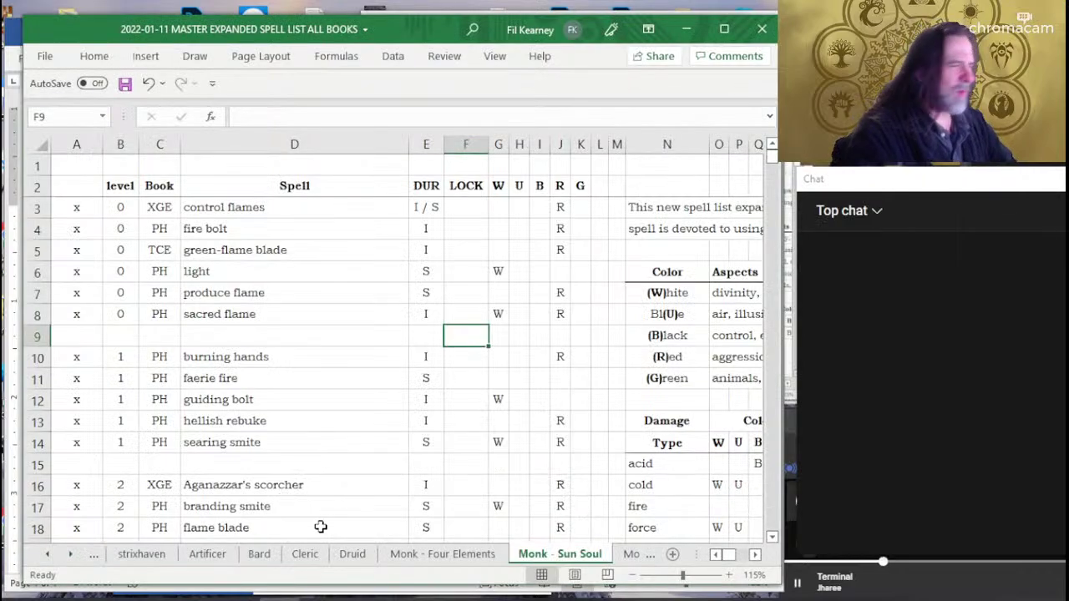
Enter W in O23 so radiant damage maps to White in the Damage Type table.
scroll(437, 415, right, 2)
scroll(437, 415, right, 2)
scroll(436, 415, right, 2)
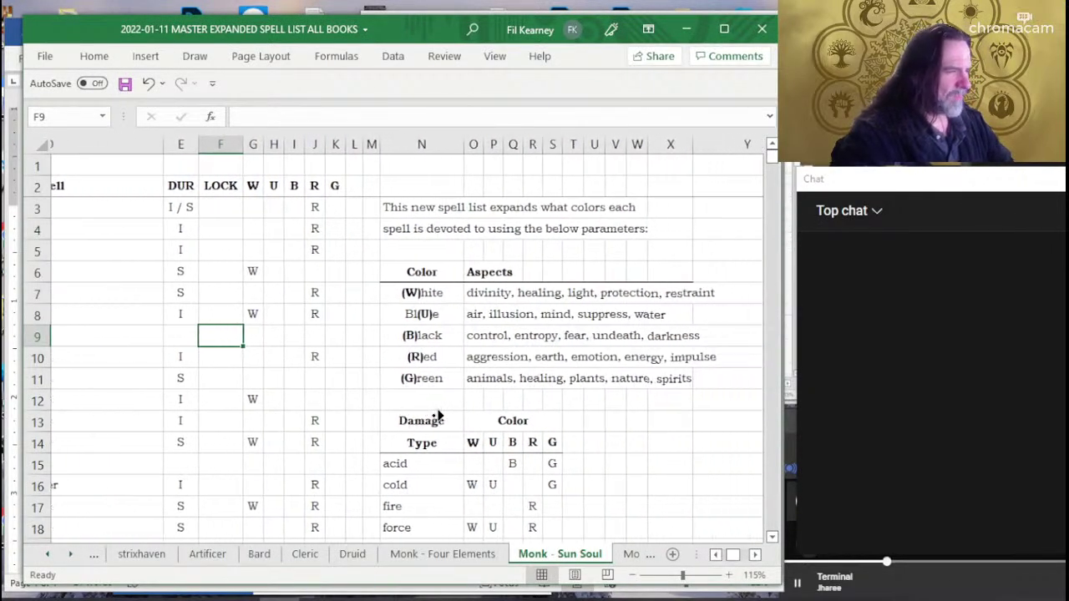
scroll(442, 412, right, 1)
scroll(442, 412, down, 2)
scroll(442, 413, down, 2)
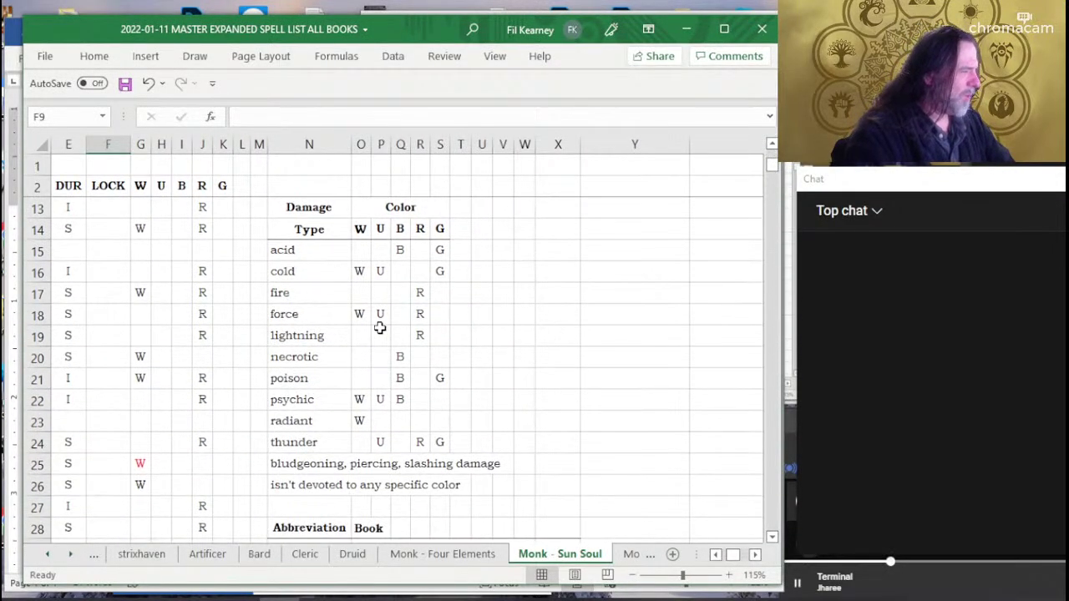
click(357, 422)
text(W)
key(Return)
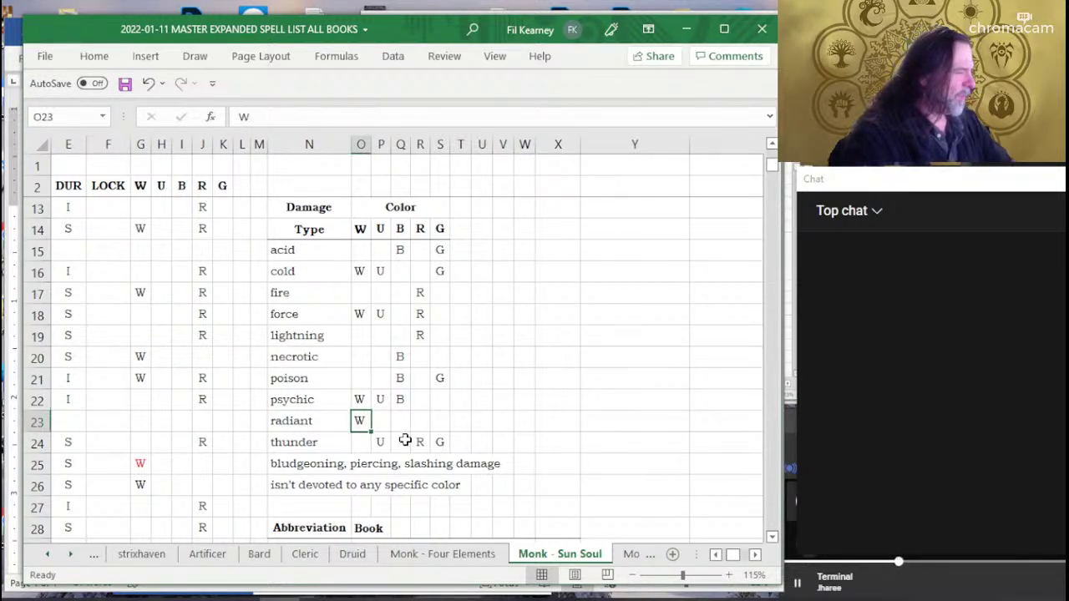
click(417, 294)
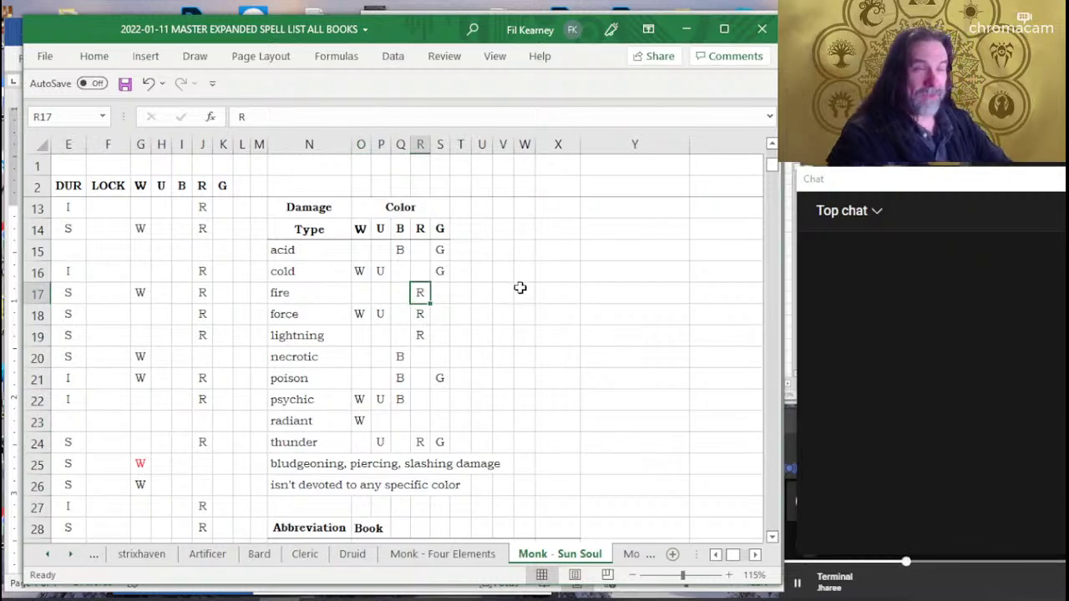
key(alt+Tab)
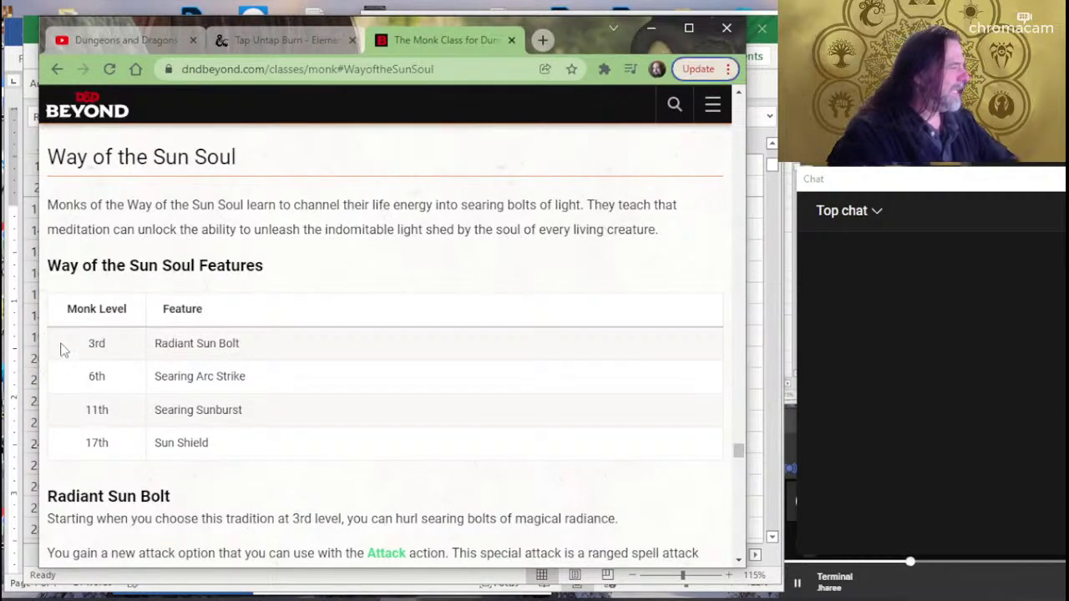
Scroll the Tap Untap Burn sample PDF to page 4's Elemental Damage Table, then return to Excel.
key(alt+Tab)
key(alt+Tab)
key(alt+Tab)
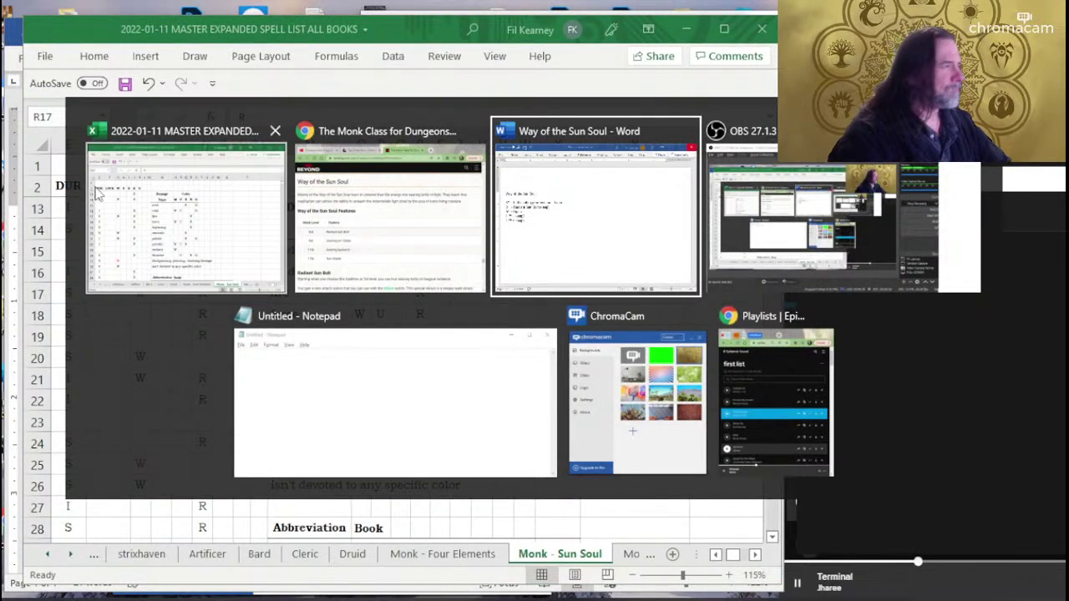
click(388, 217)
click(251, 40)
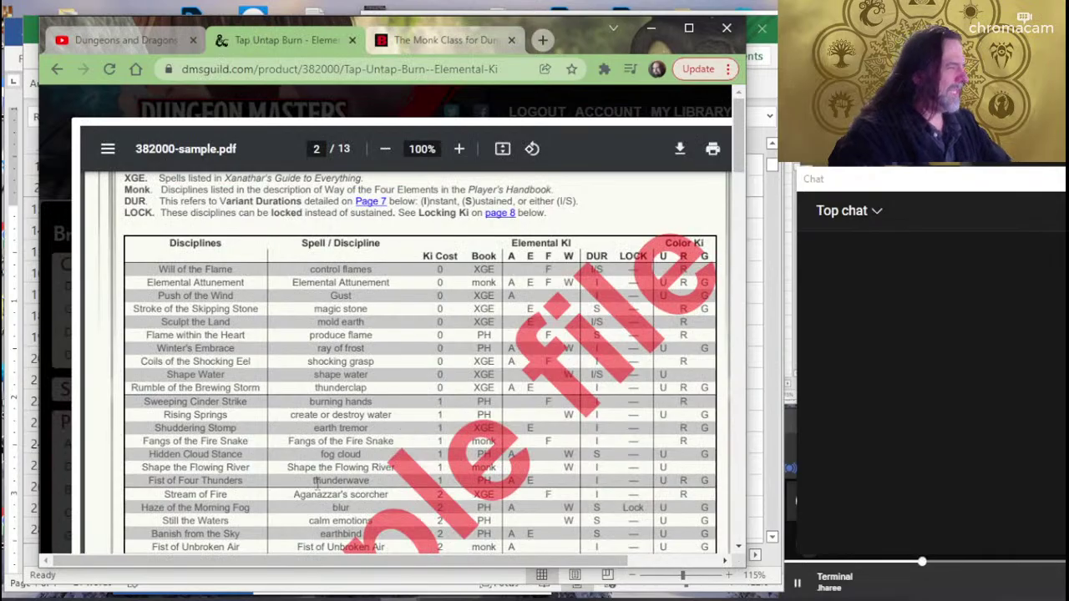
scroll(316, 482, down, 10)
scroll(326, 493, down, 10)
scroll(338, 506, down, 10)
scroll(351, 521, down, 10)
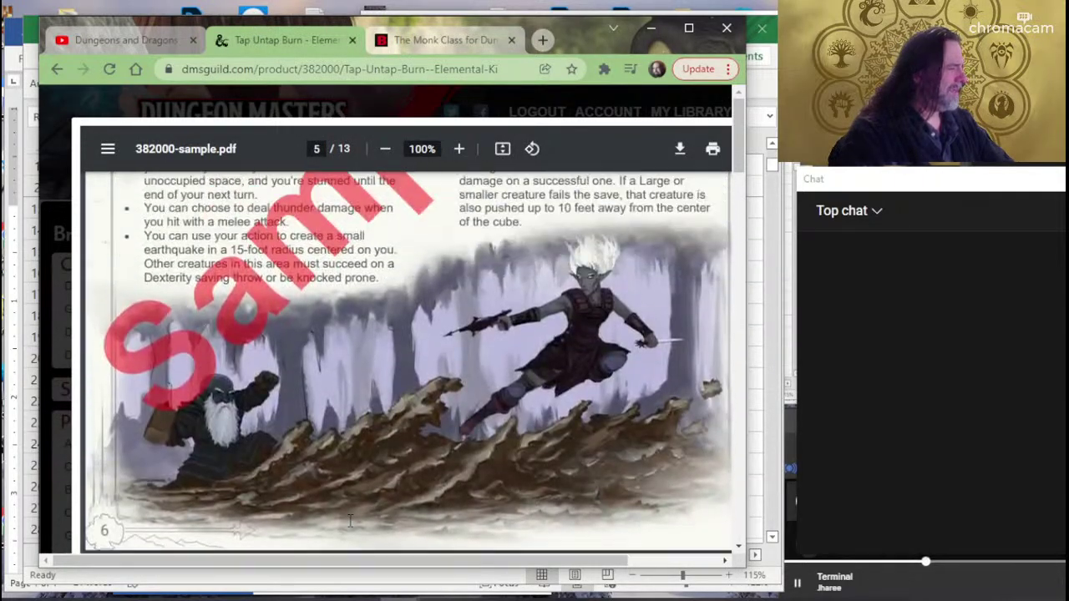
scroll(350, 521, up, 3)
scroll(351, 521, up, 5)
scroll(351, 521, up, 4)
scroll(351, 521, up, 2)
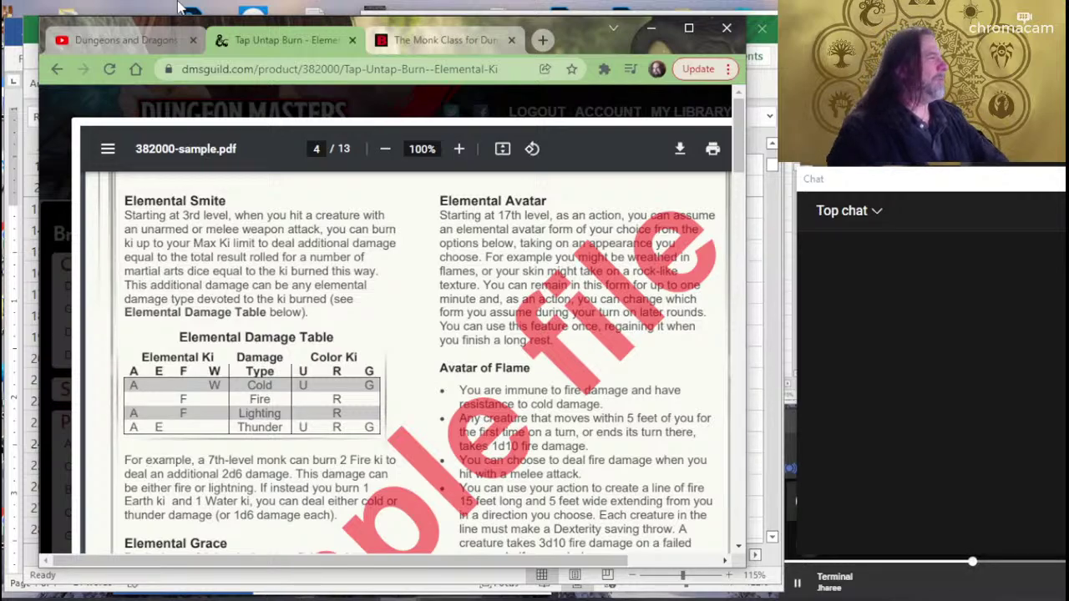
key(alt+Tab)
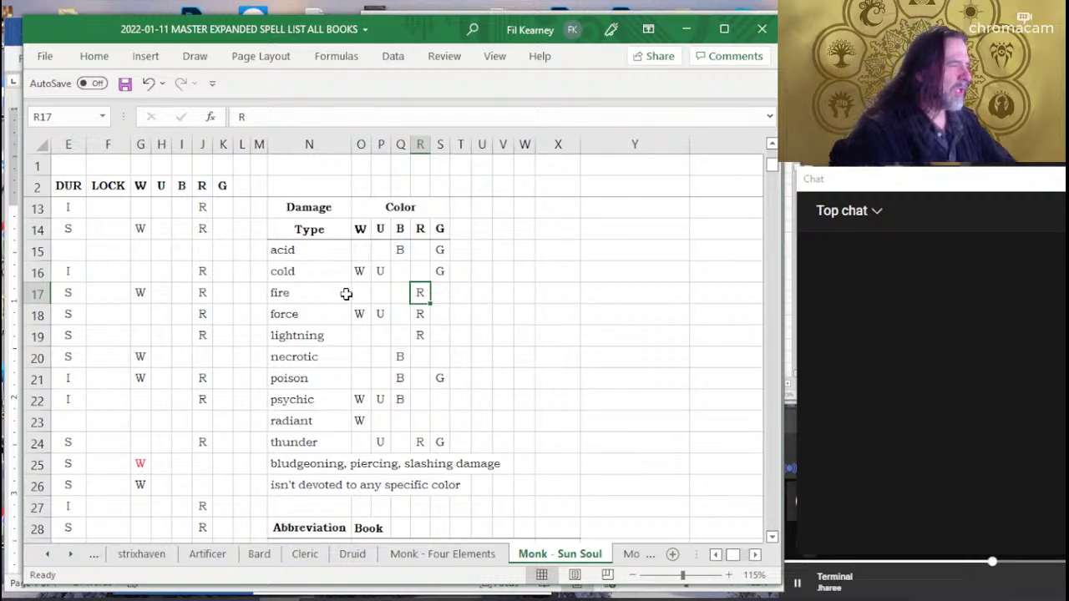
Inspect the cold and fire rows' color entries on the Monk - Sun Soul sheet without editing them.
click(359, 270)
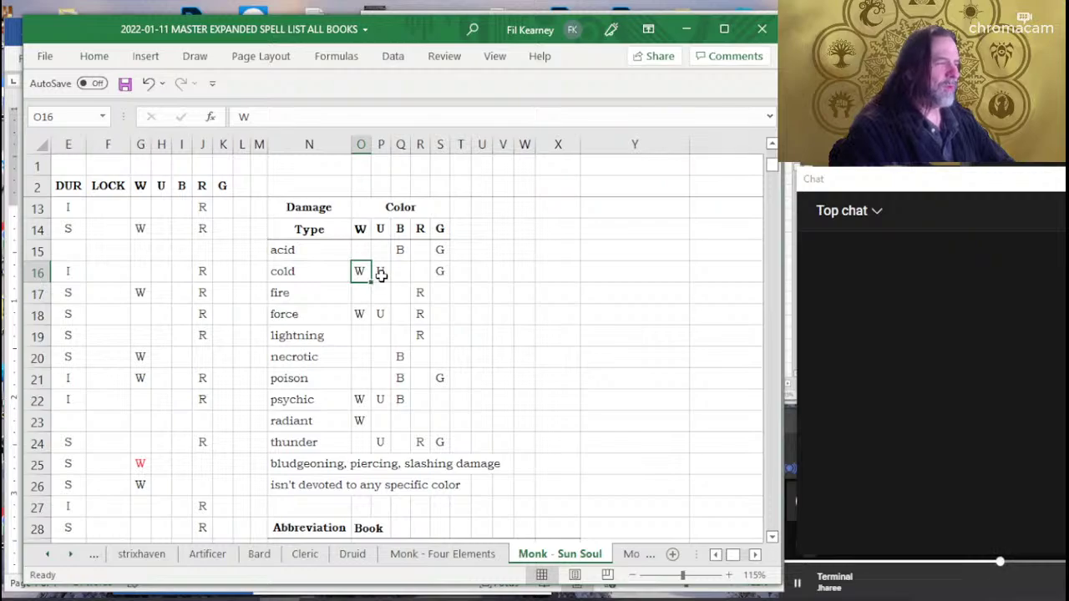
double_click(447, 268)
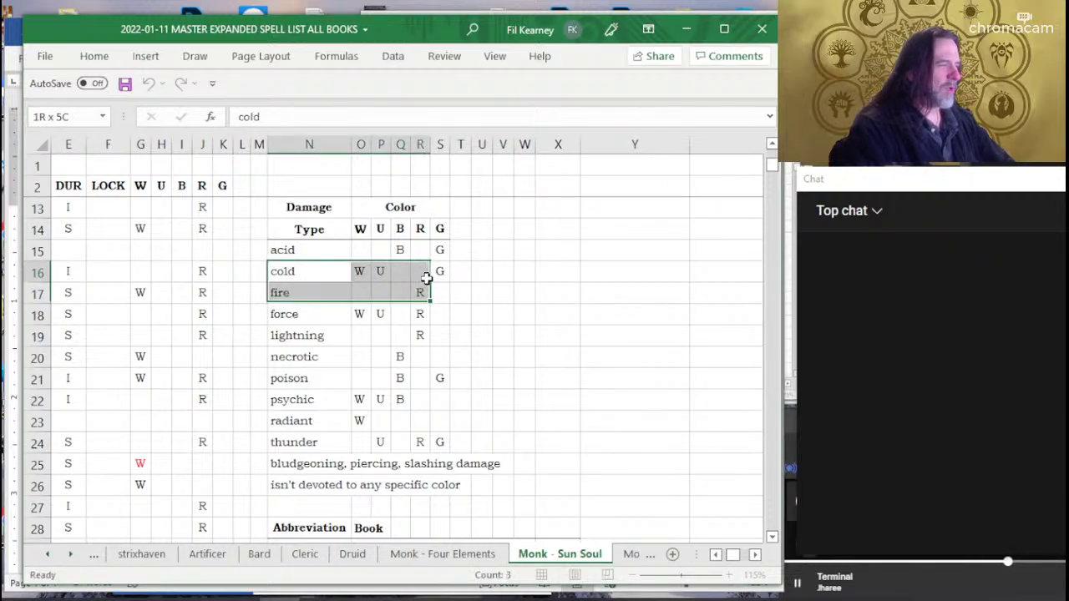
drag(312, 276, 449, 269)
mouse_move(295, 316)
mouse_down()
mouse_move(434, 314)
mouse_move(458, 301)
mouse_up()
click(432, 400)
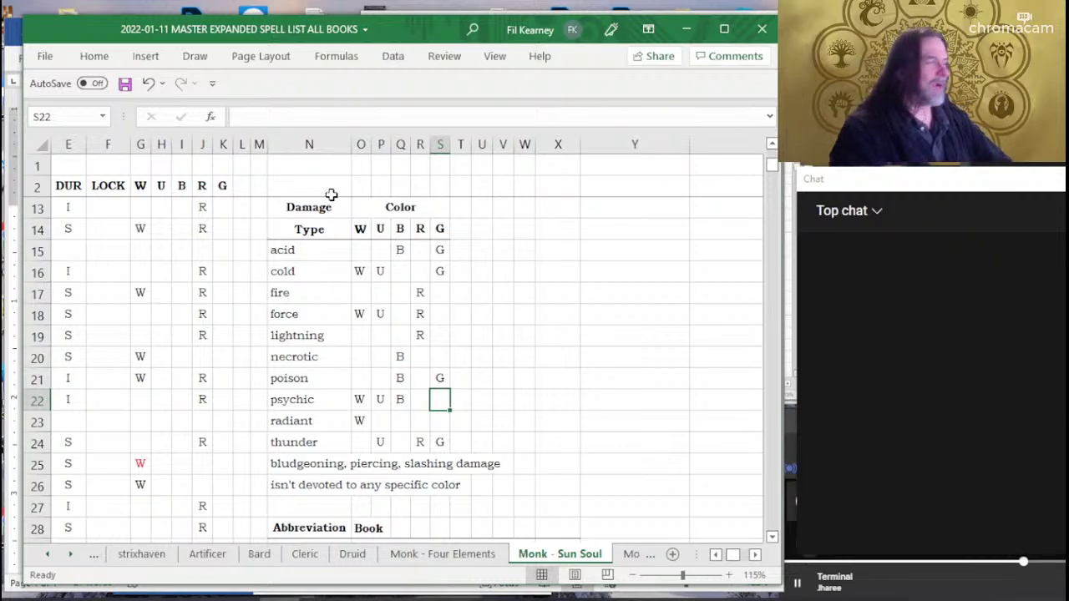
key(alt+Tab)
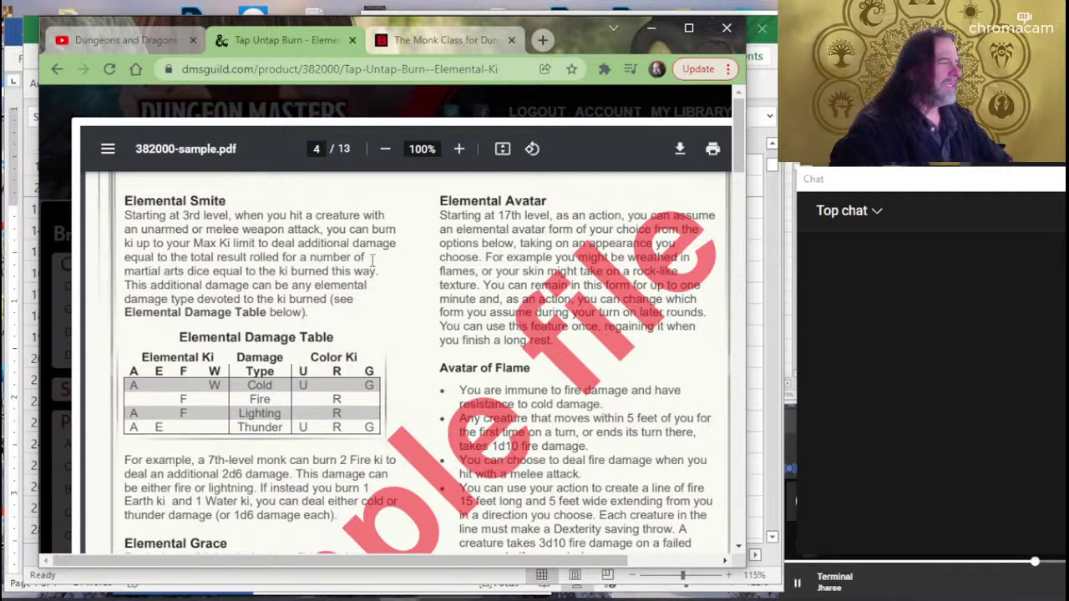
Glance at the Word notes, then go back to the Tap Untap Burn PDF.
key(alt+Tab)
key(alt+Tab)
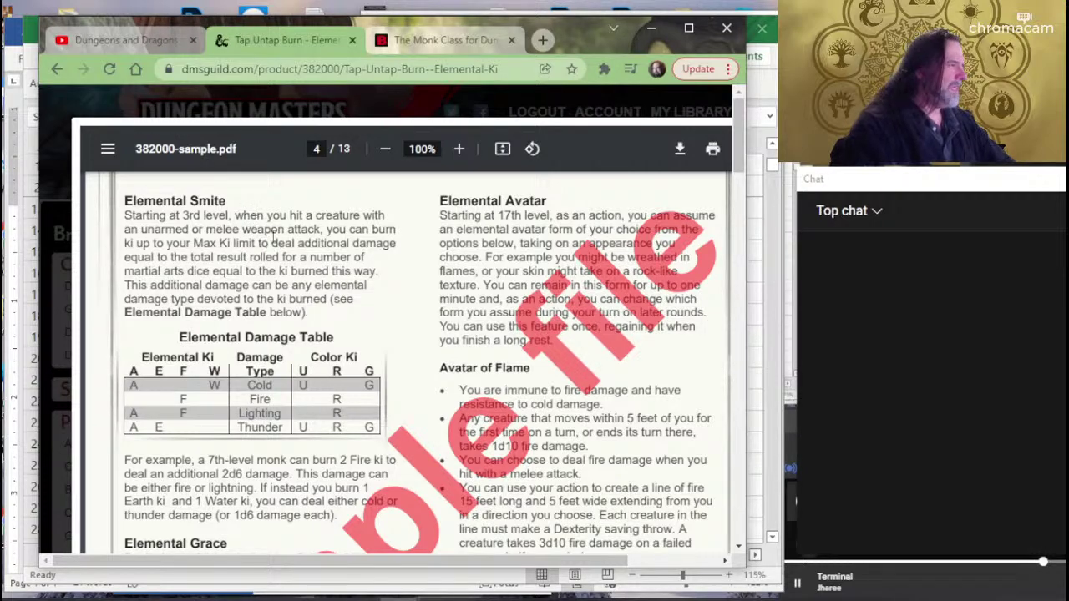
key(alt+Tab)
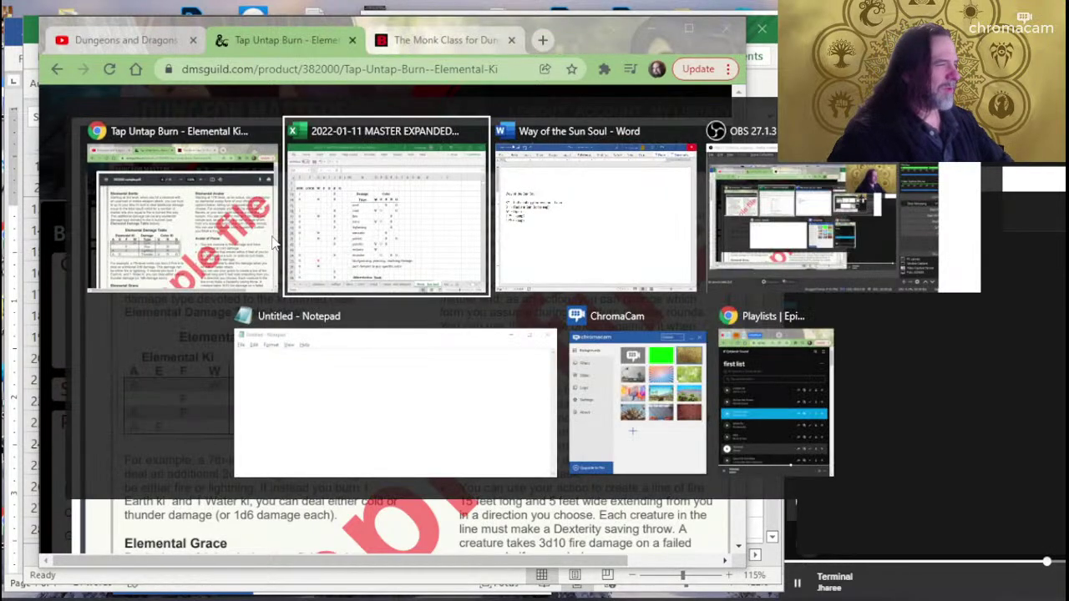
key(alt+Tab)
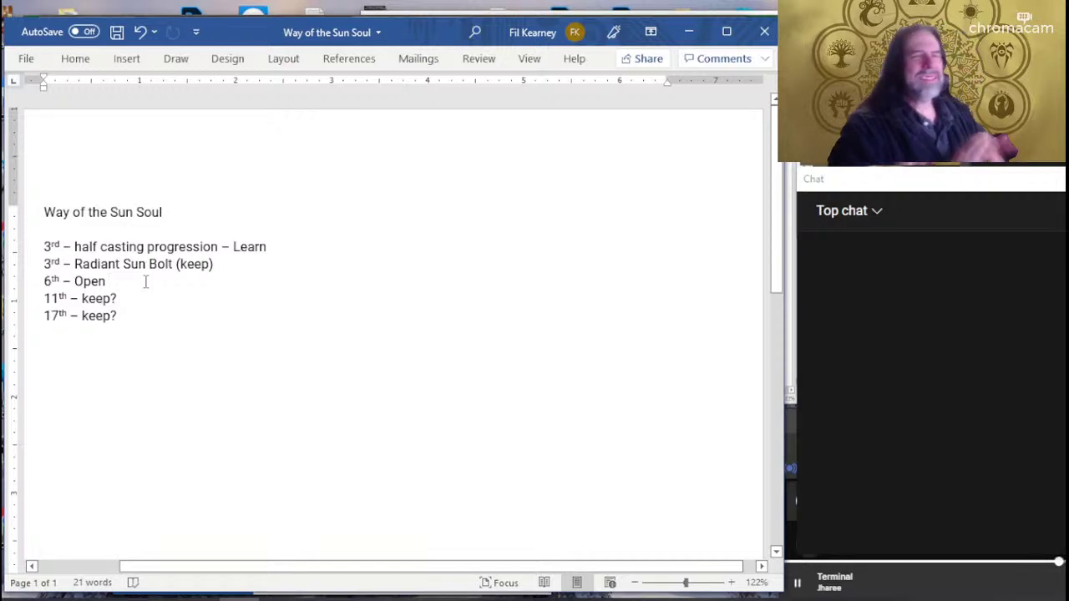
key(alt+Tab)
key(alt+Tab)
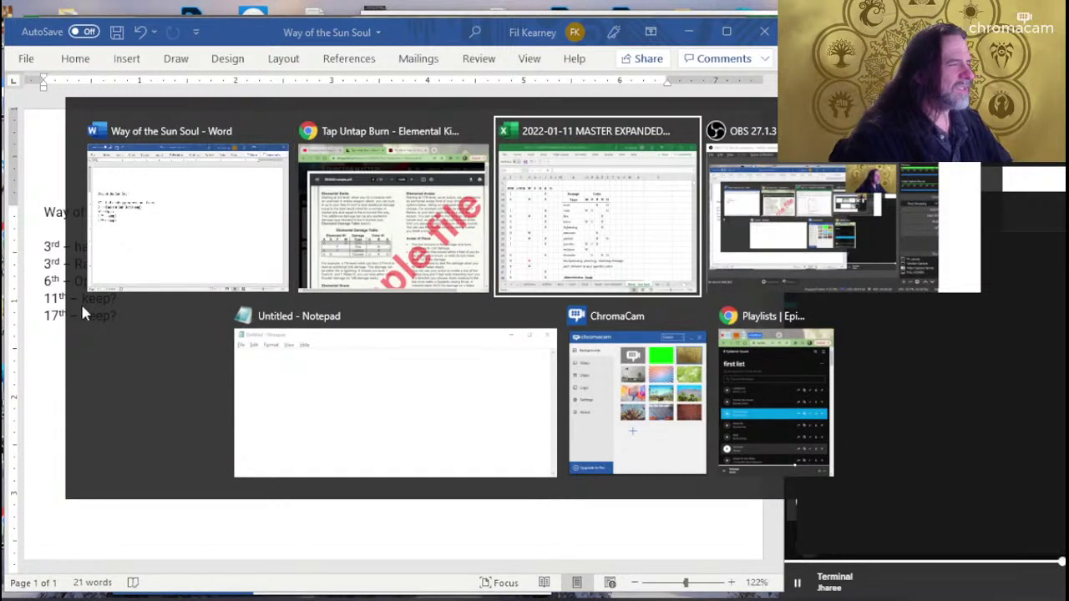
key(alt+shift+Tab)
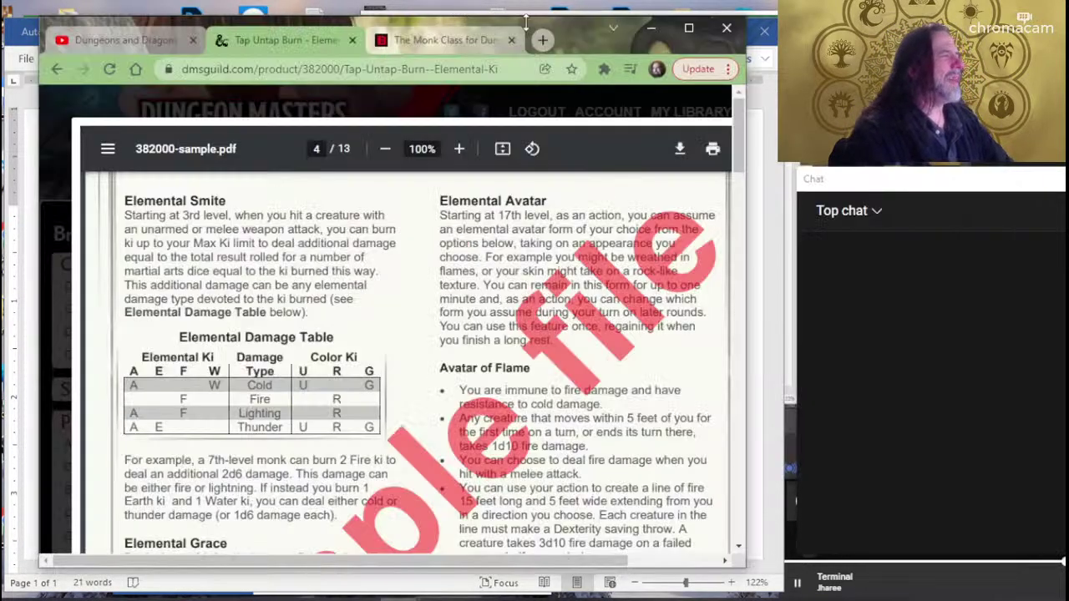
Read Searing Arc Strike on the Monk class page, then return to the Excel spell list.
click(406, 42)
scroll(234, 335, down, 3)
scroll(233, 334, down, 3)
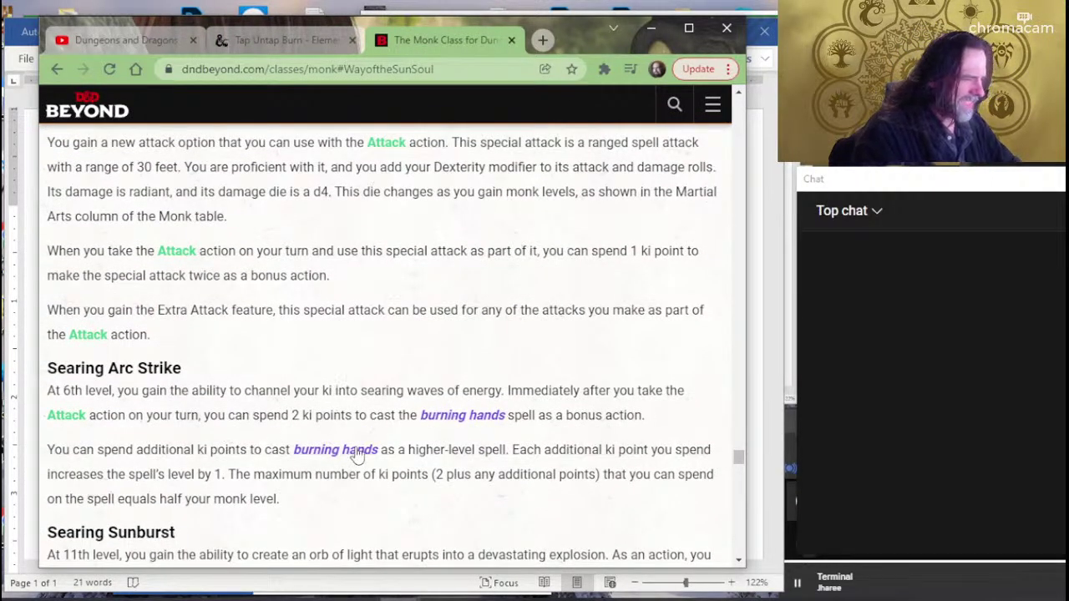
key(alt+Tab)
key(alt+Tab)
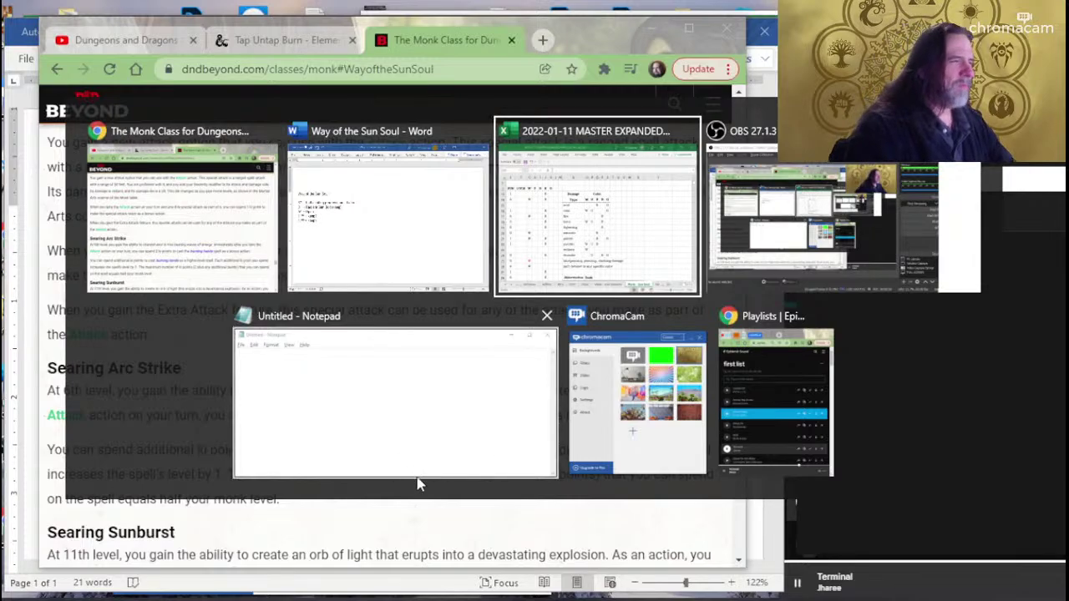
scroll(179, 460, left, 2)
Select the burning hands spell in the Sun Soul spell list.
scroll(226, 410, left, 2)
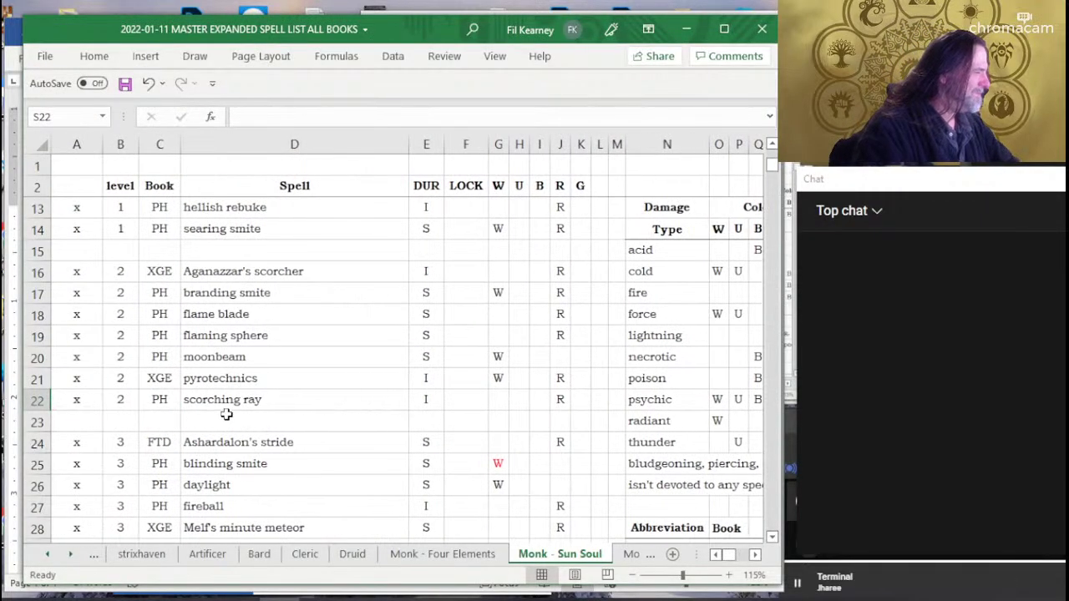
scroll(273, 389, up, 3)
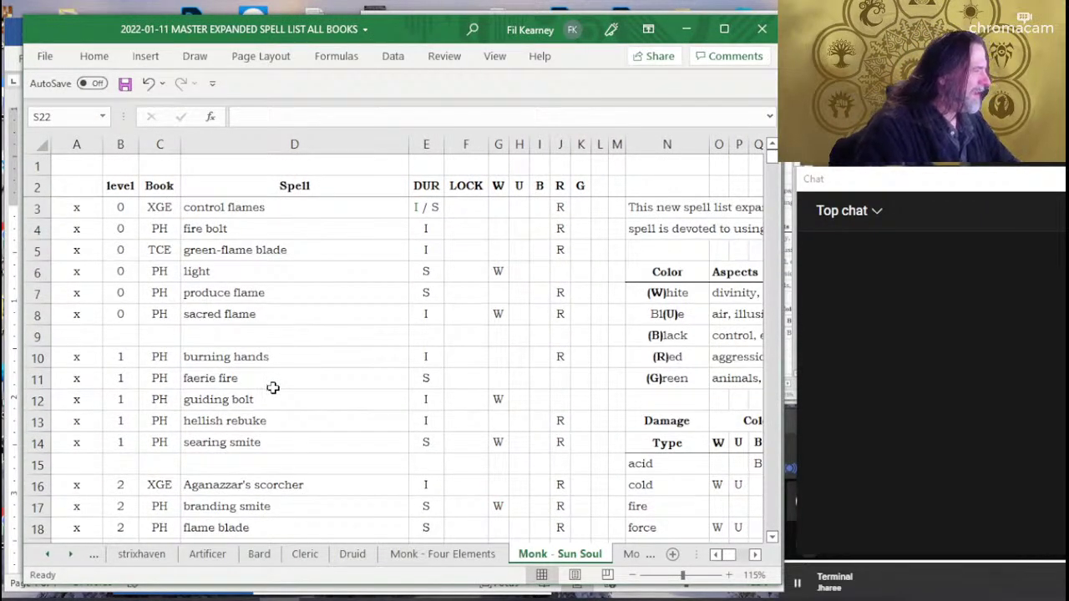
scroll(270, 313, down, 2)
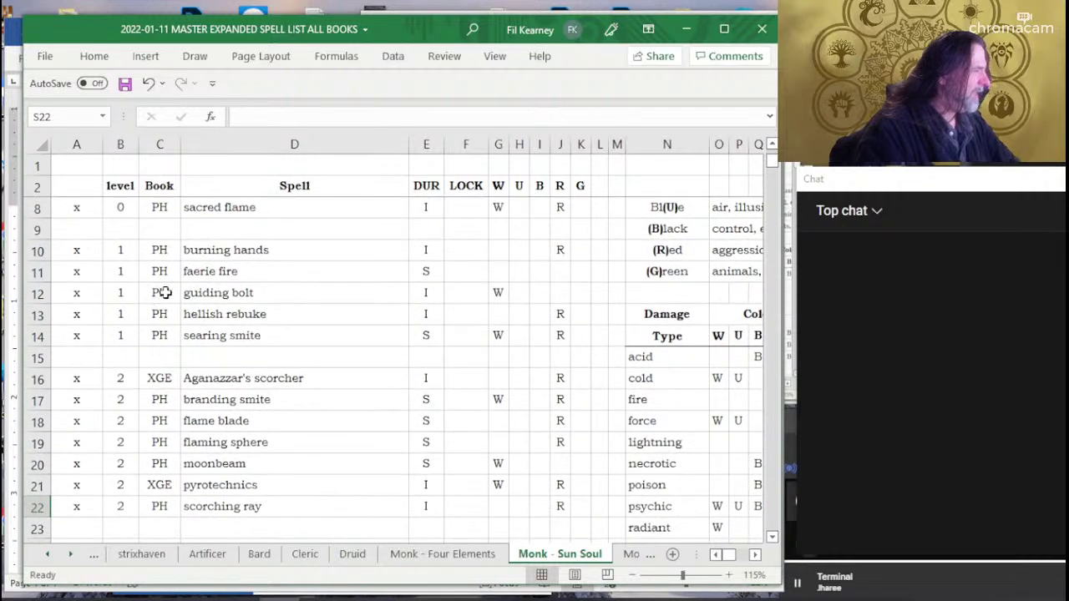
click(278, 248)
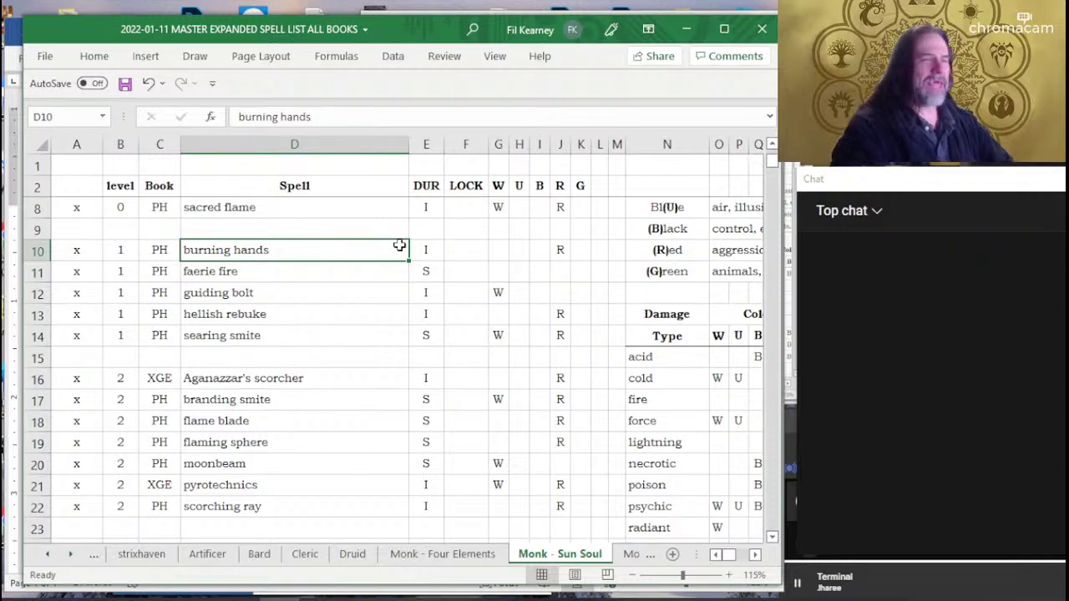
Glance at the D&D Beyond Sun Soul monk page, then bring up the Word notes.
key(alt+Tab)
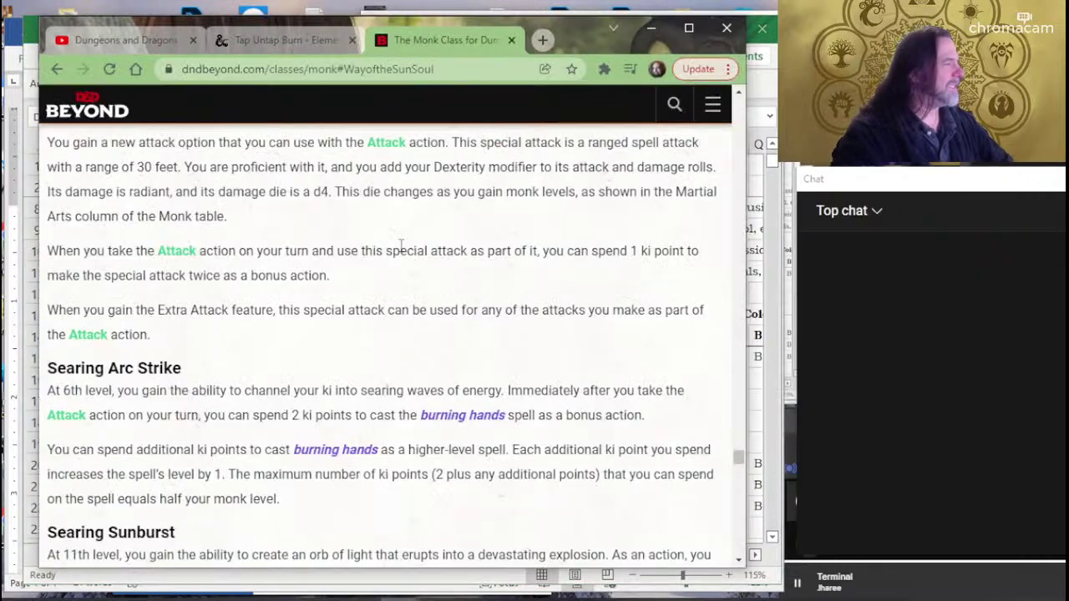
key(alt+Tab)
key(alt+Tab)
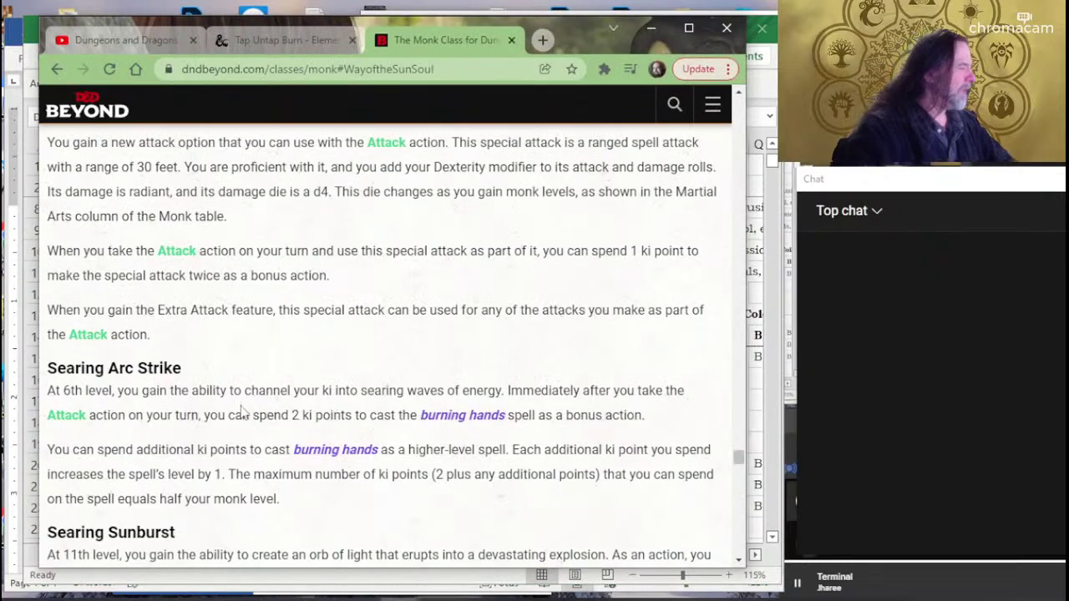
key(alt+Tab)
key(alt+Tab)
key(Tab)
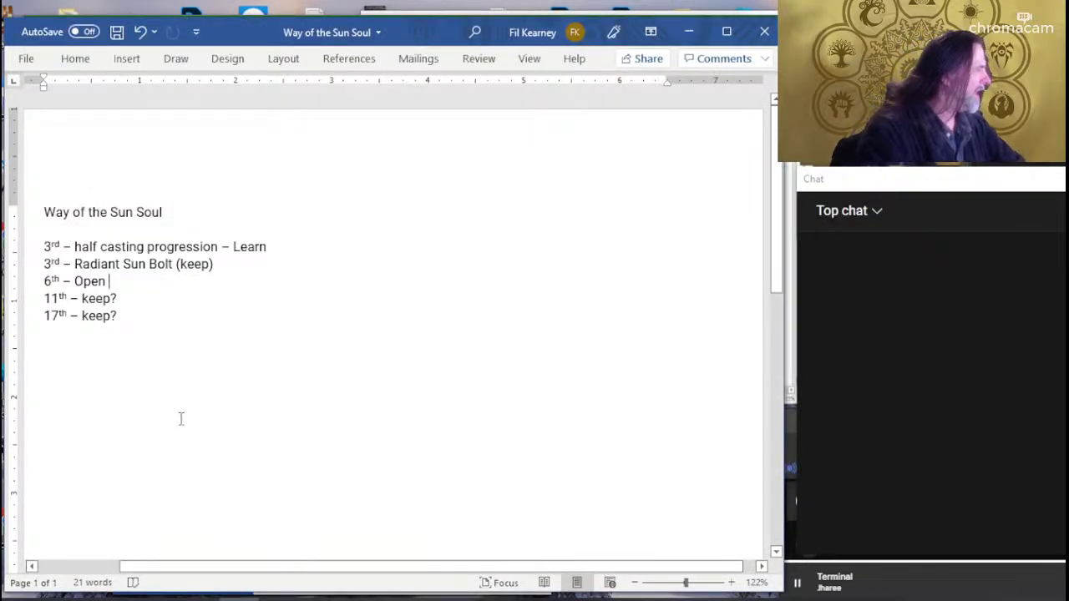
Rename the 6th-level feature from 'Open' to 'Sun Smite' and add 'W = radiant damage' below.
key(BackSpace)
key(BackSpace)
key(BackSpace)
key(BackSpace)
key(BackSpace)
text(Sun )
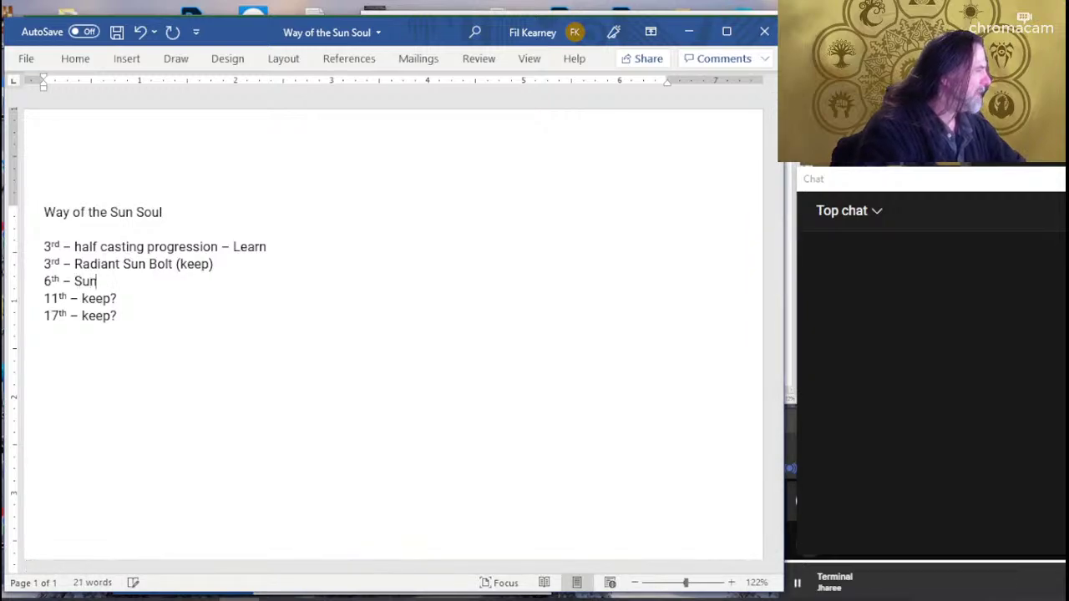
text(SM)
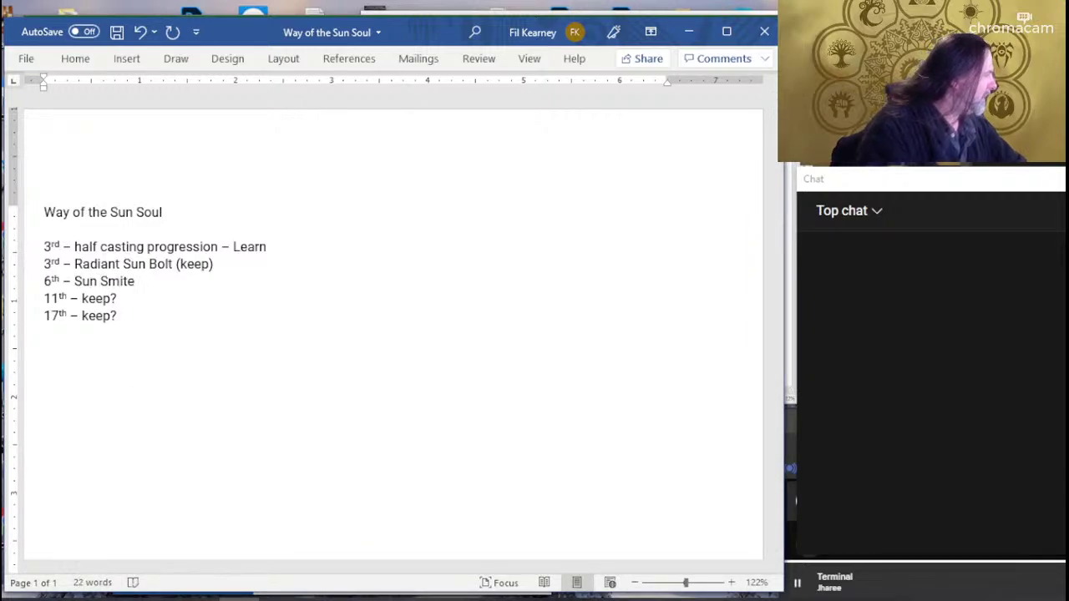
key(Return)
text(W = radiant da)
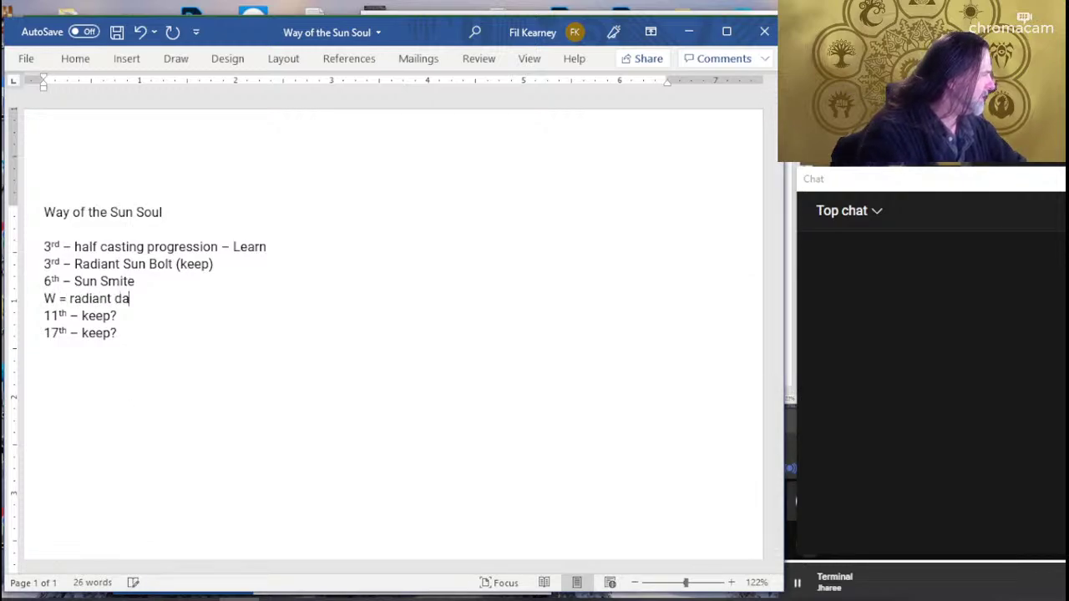
text(mag)
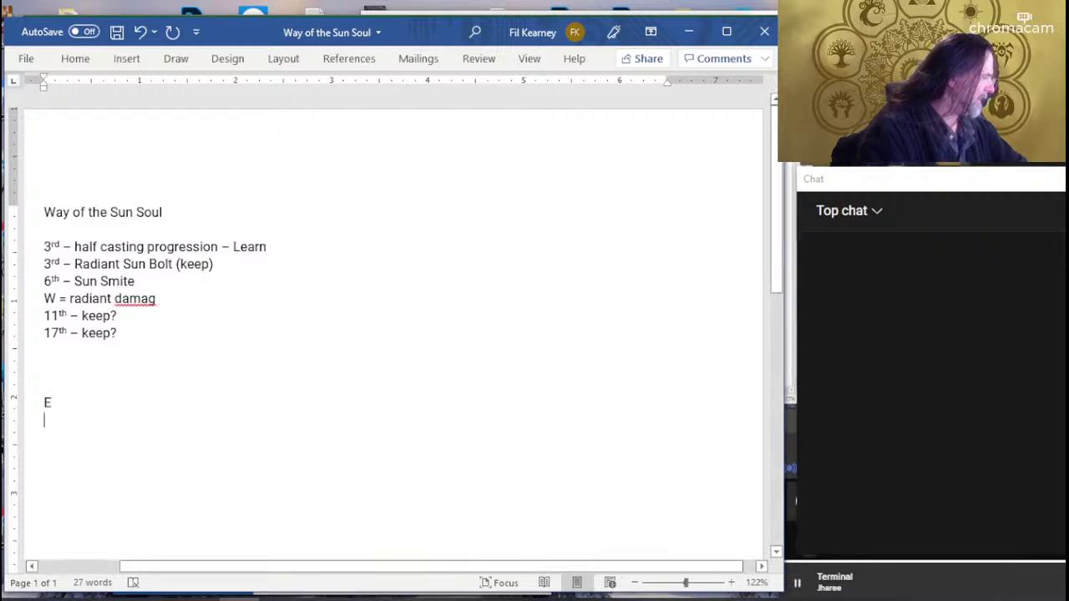
key(BackSpace)
key(BackSpace)
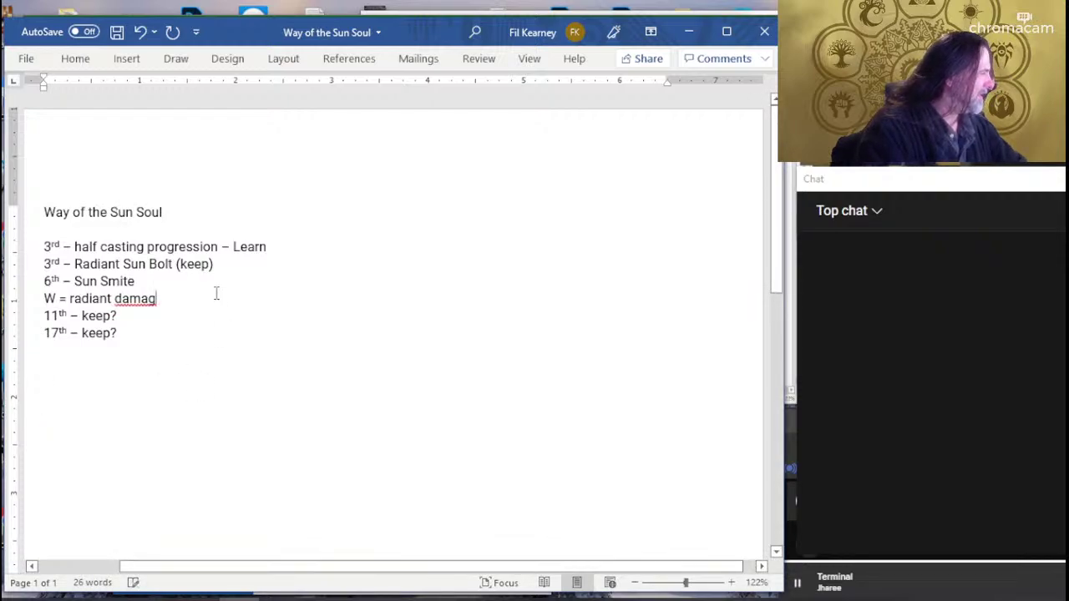
text(e)
Add the line 'R = fire damage' beneath the radiant note and start another line.
key(Return)
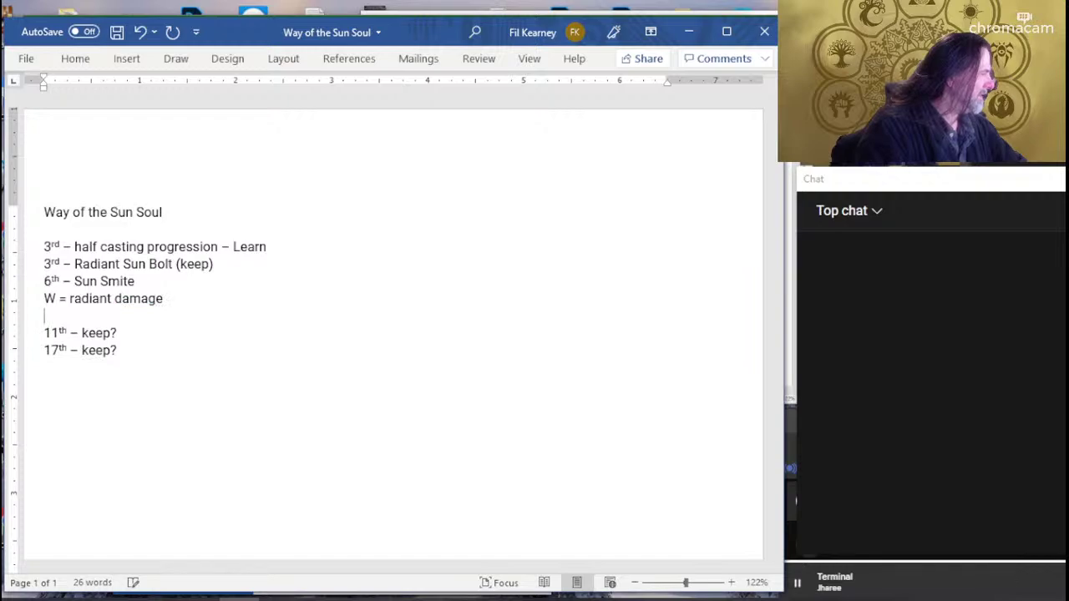
text(R=)
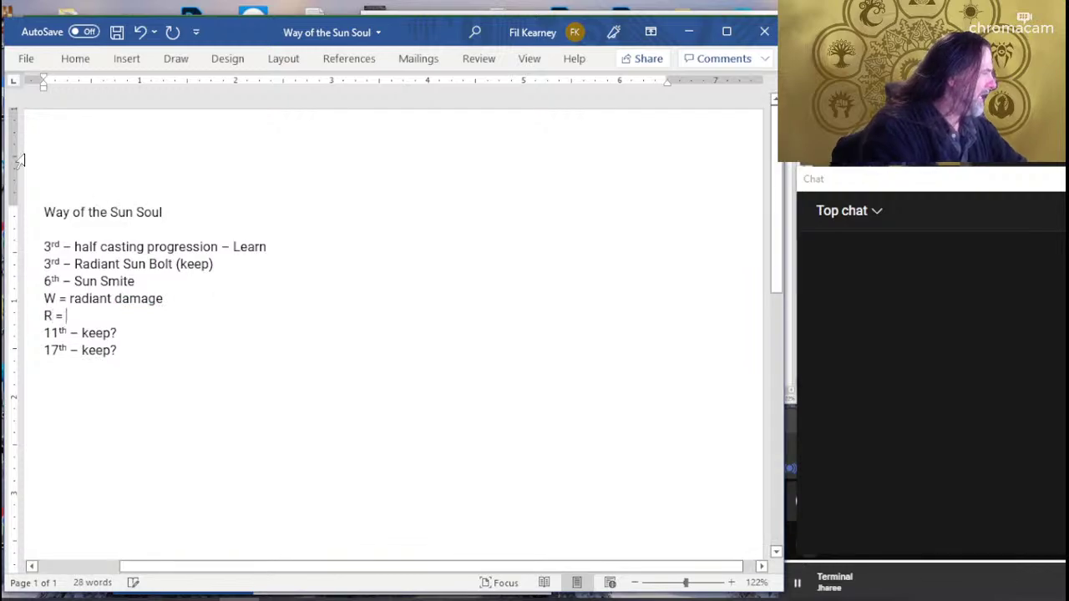
text( fire d)
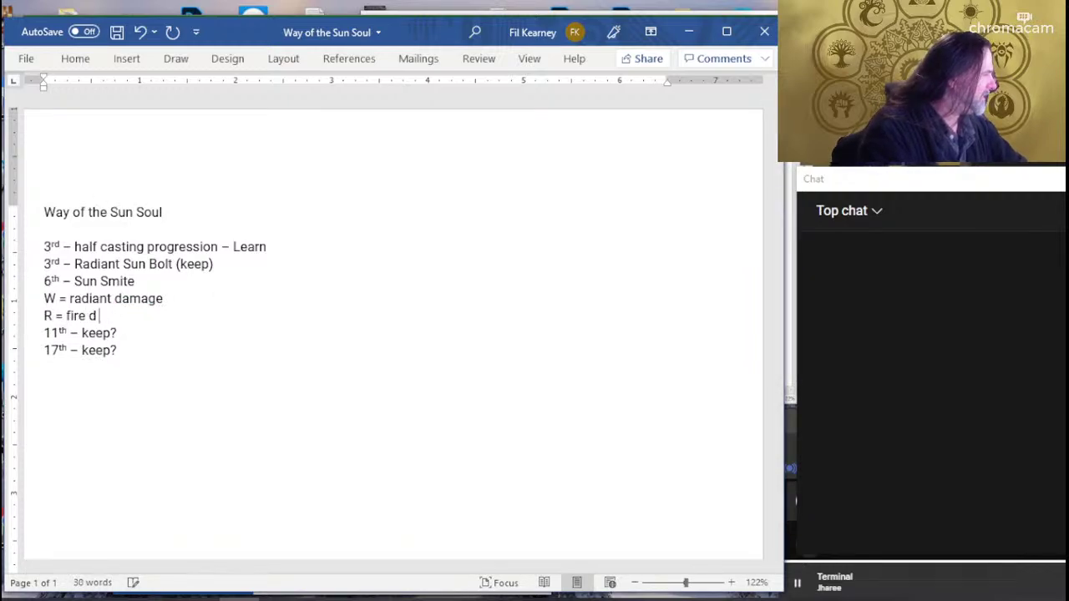
text(amage)
key(Return)
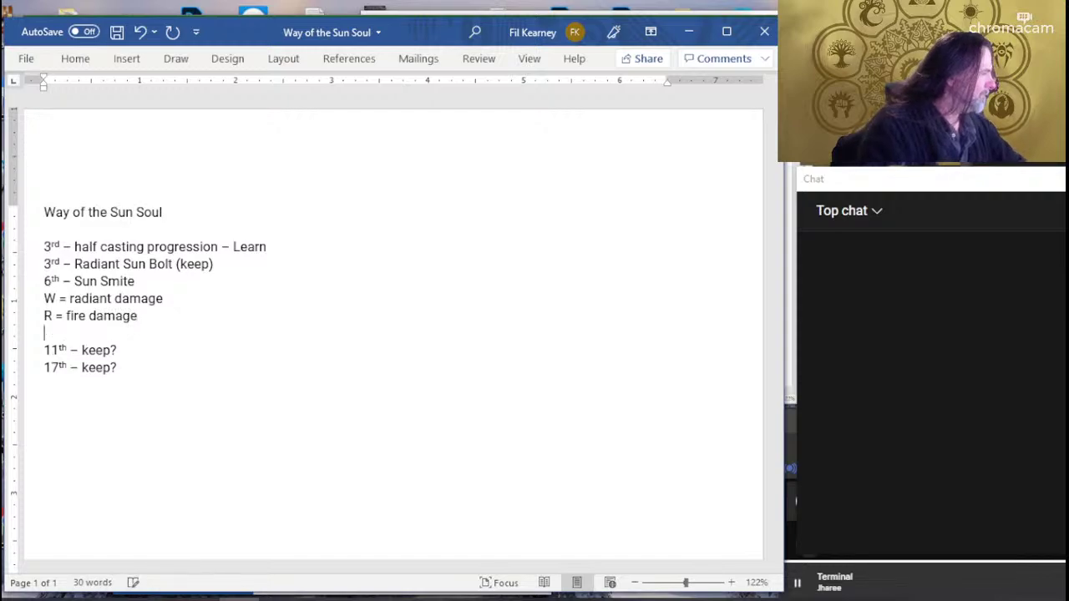
text(sp)
key(alt+Tab)
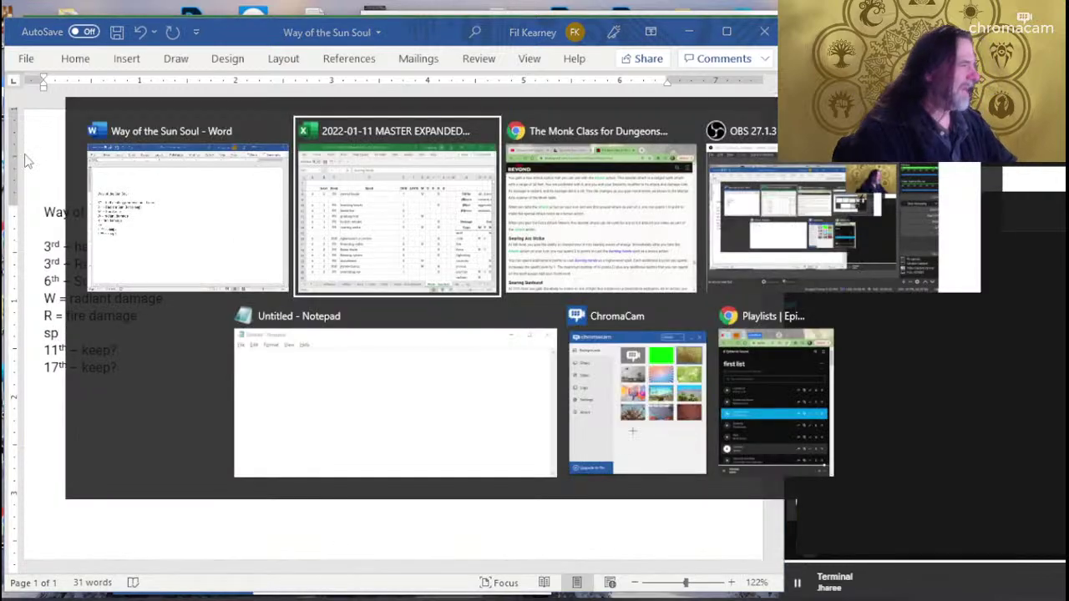
key(alt+Tab)
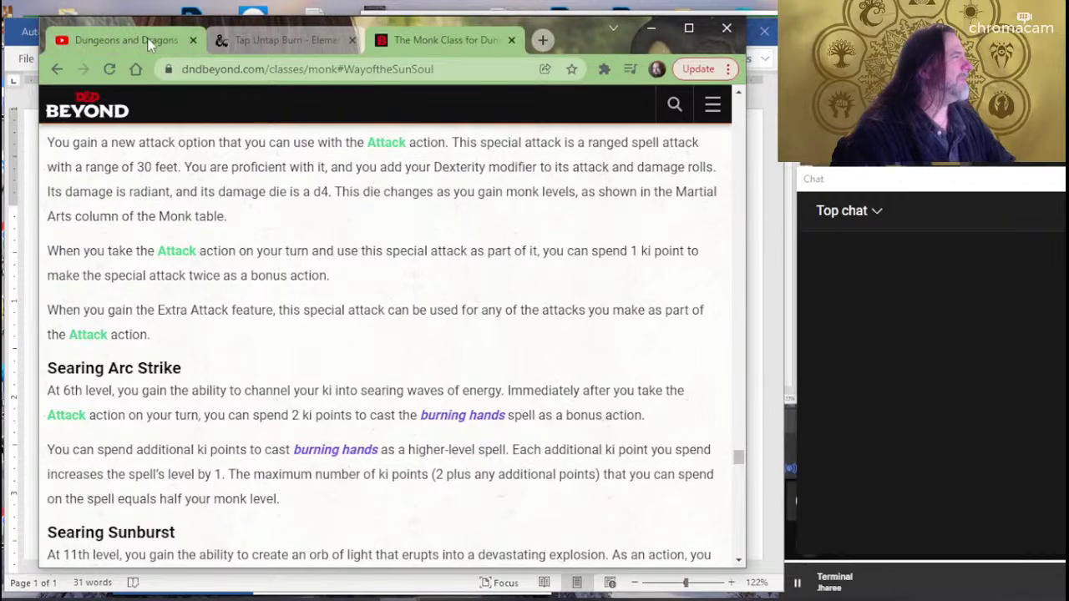
click(217, 50)
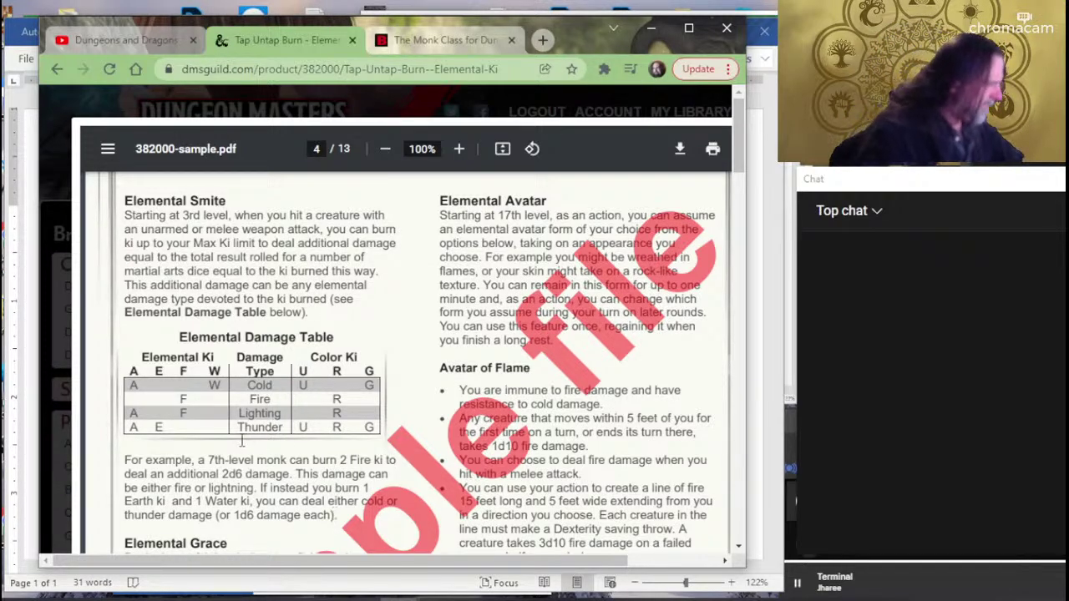
scroll(242, 441, down, 3)
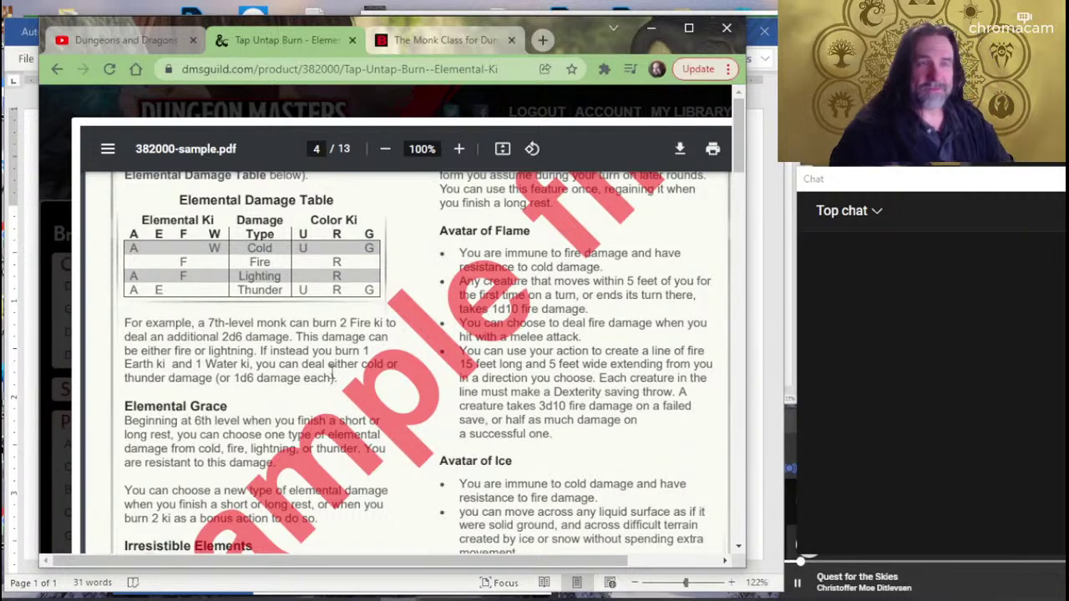
scroll(333, 372, up, 3)
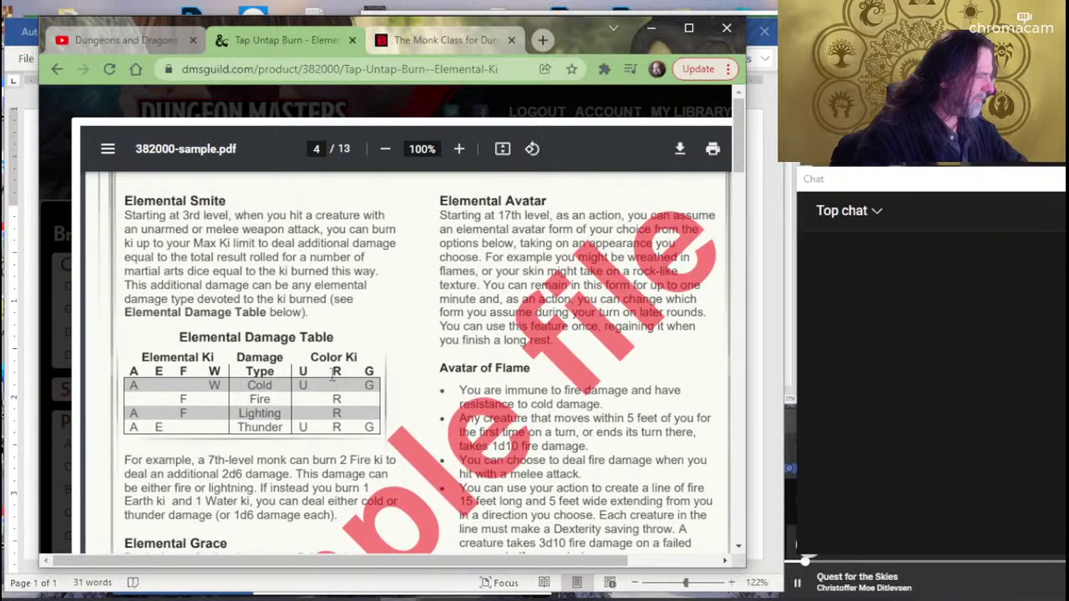
scroll(333, 372, down, 3)
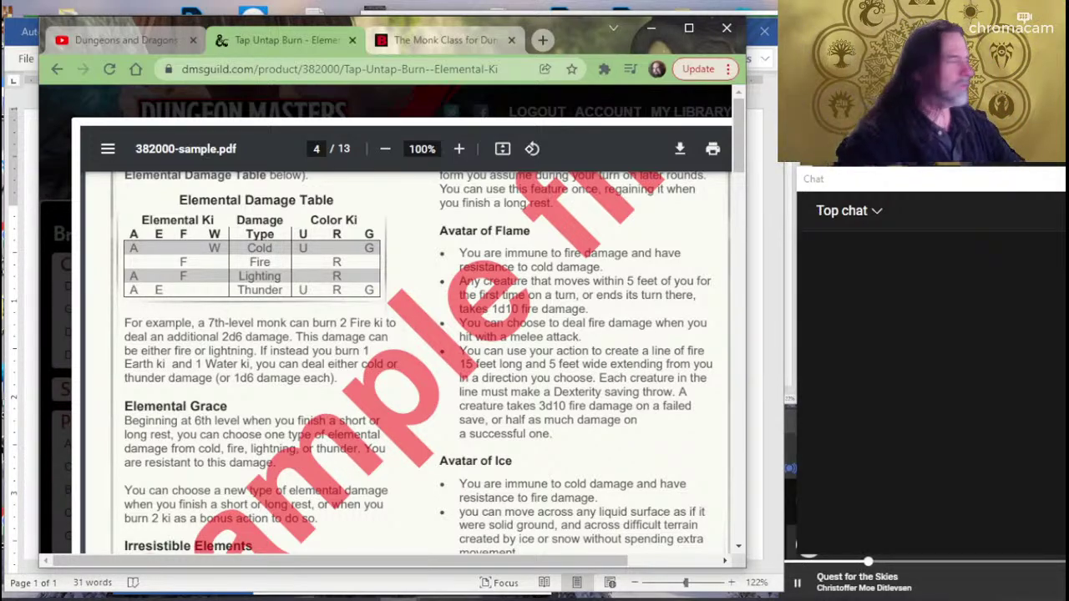
key(alt+Tab)
key(alt+Tab)
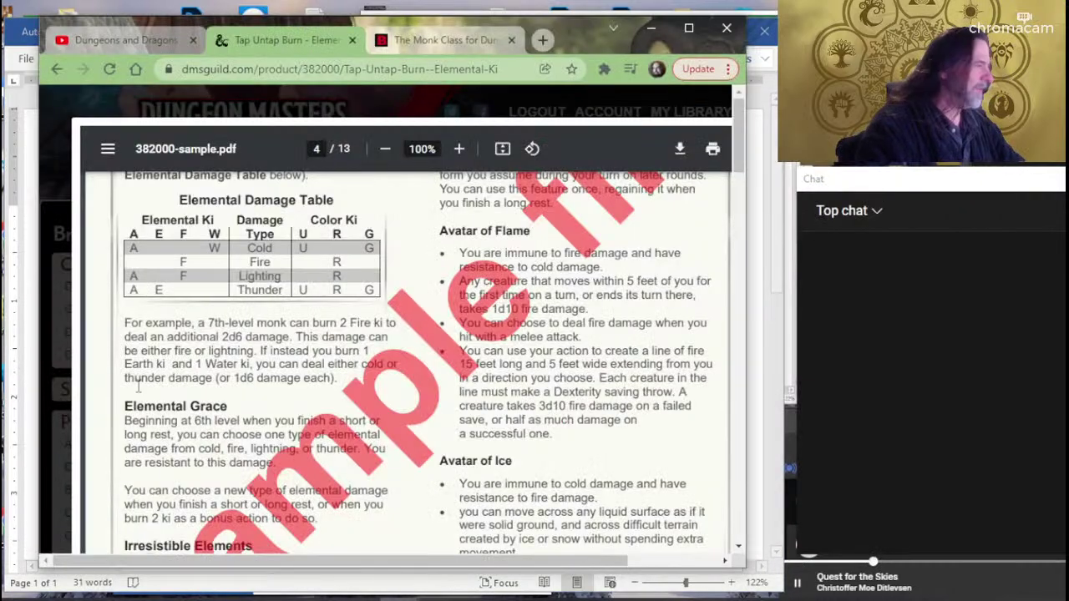
key(alt+Tab)
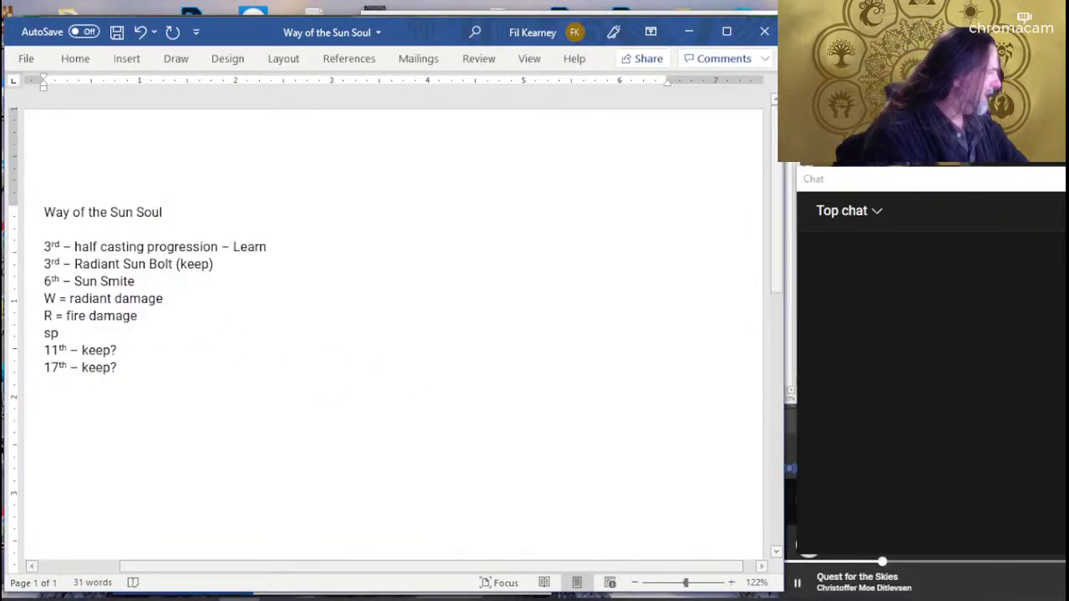
Retype the new damage line below the fire note so it ends '/ ki spent'.
key(BackSpace)
key(BackSpace)
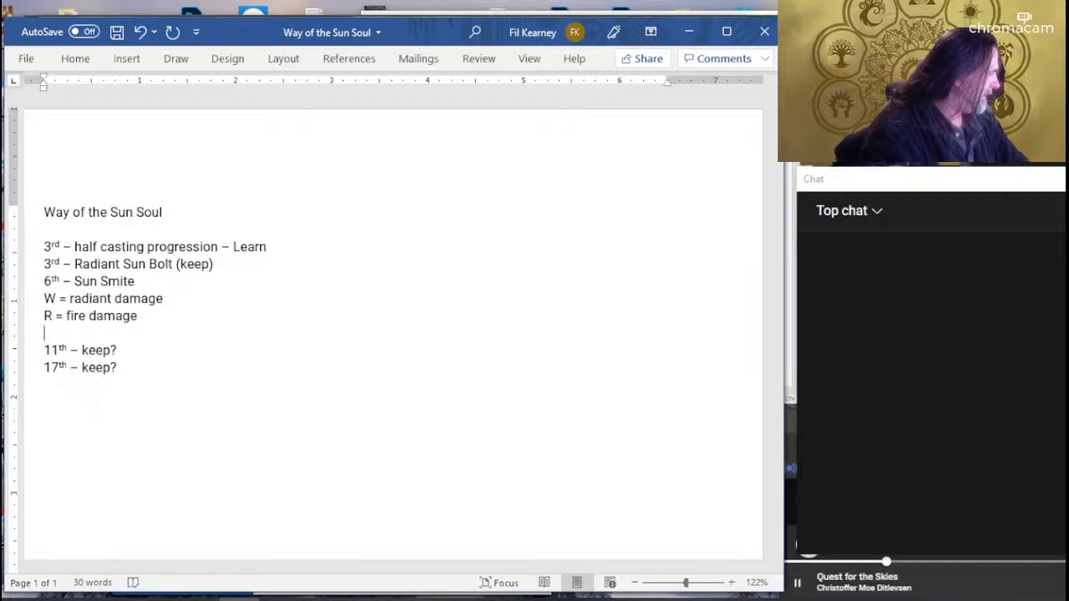
text(dama)
key(BackSpace)
key(BackSpace)
key(BackSpace)
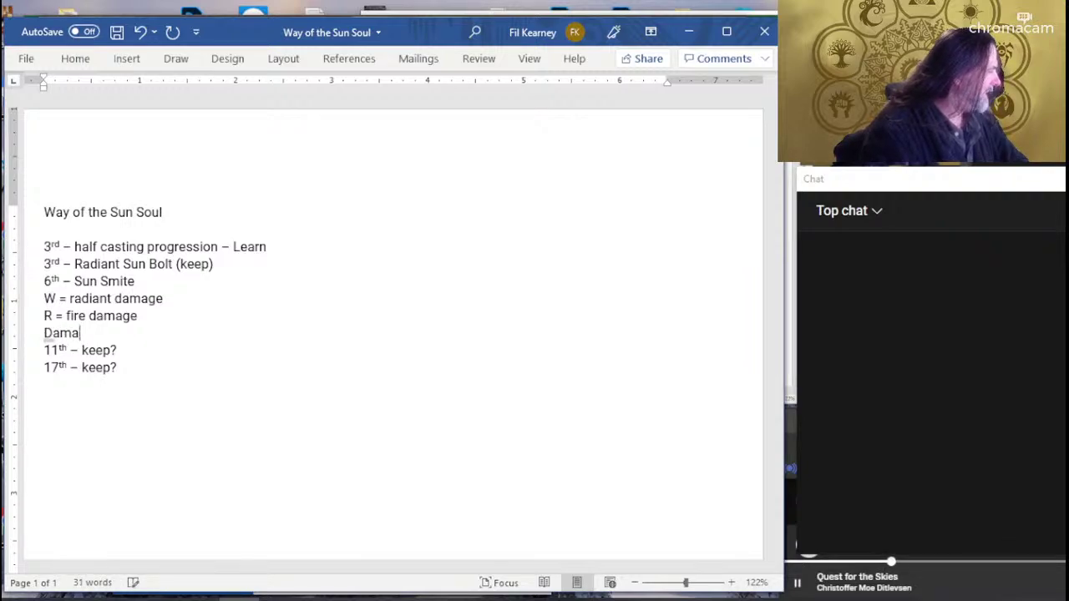
key(BackSpace)
key(BackSpace)
key(BackSpace)
text(d da)
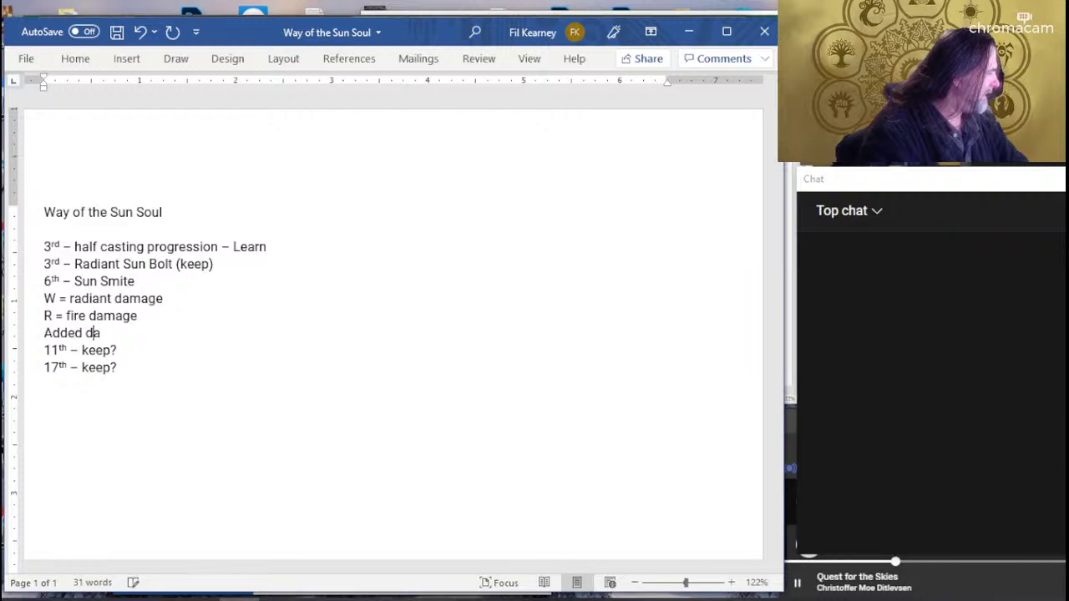
text(mage = 1)
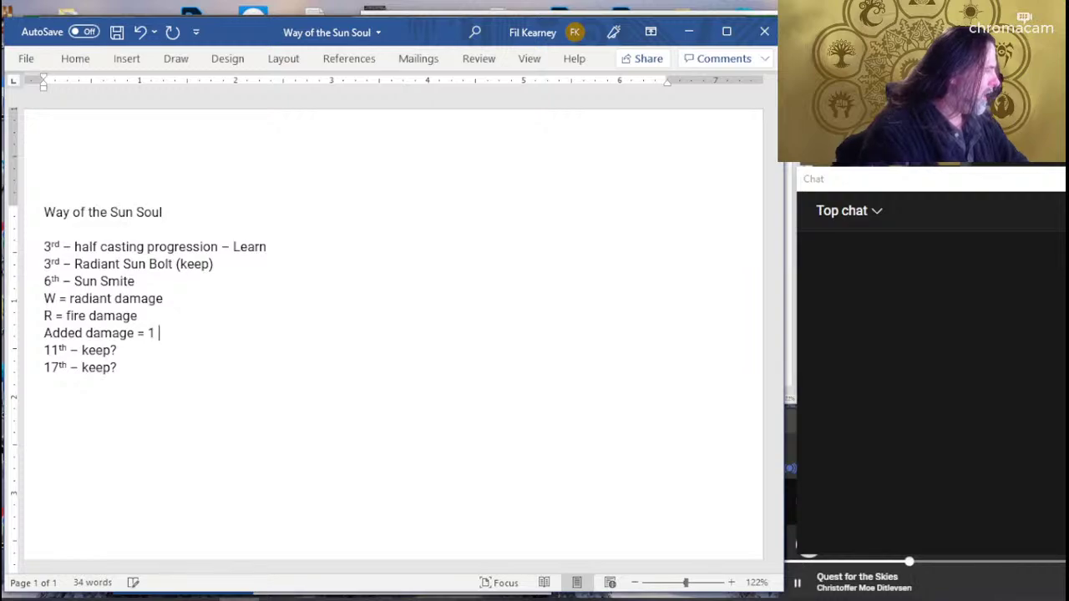
text( ma die / )
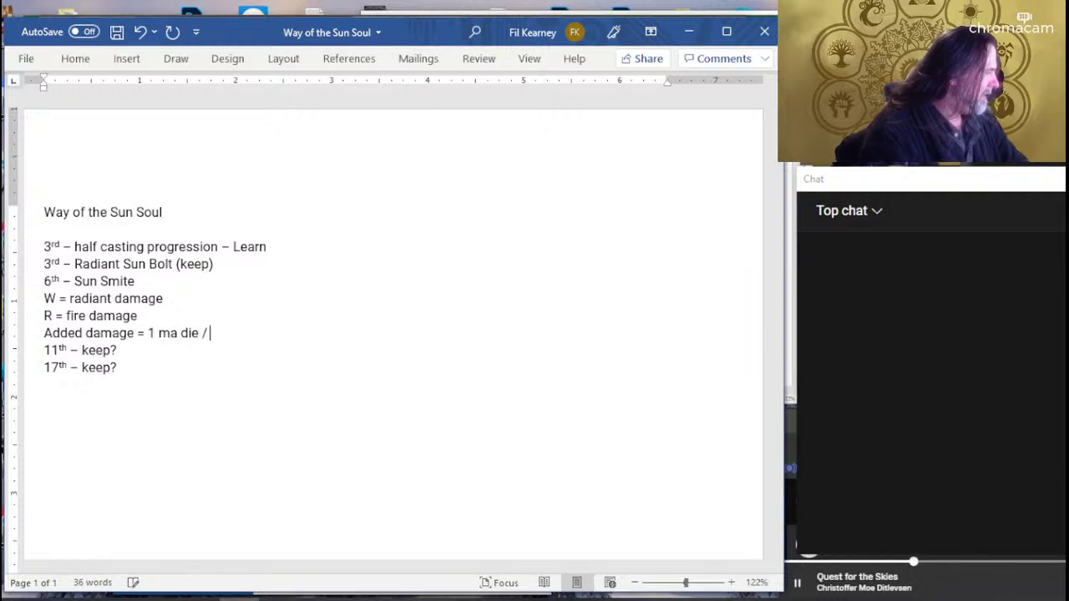
text(ki )
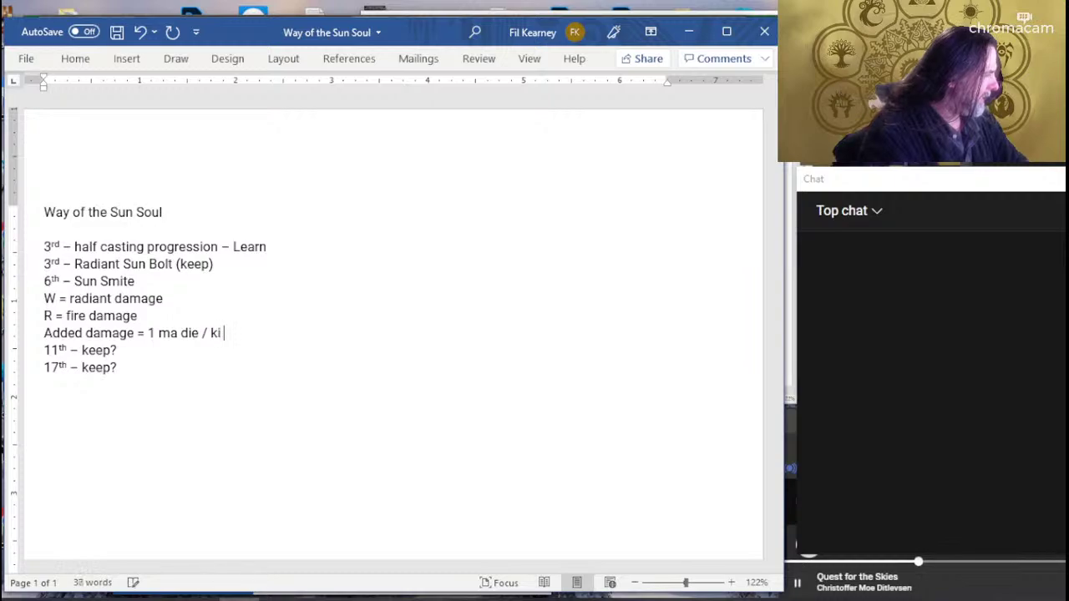
text(spent)
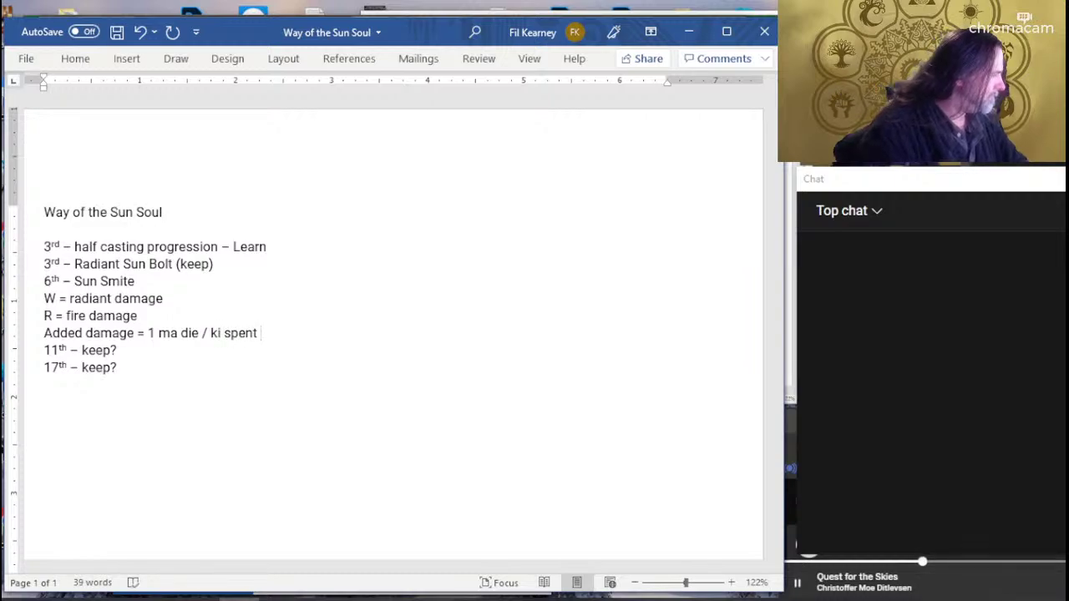
Change 'Added damage' at the start of the line to 'weapon and additional damage'.
click(52, 332)
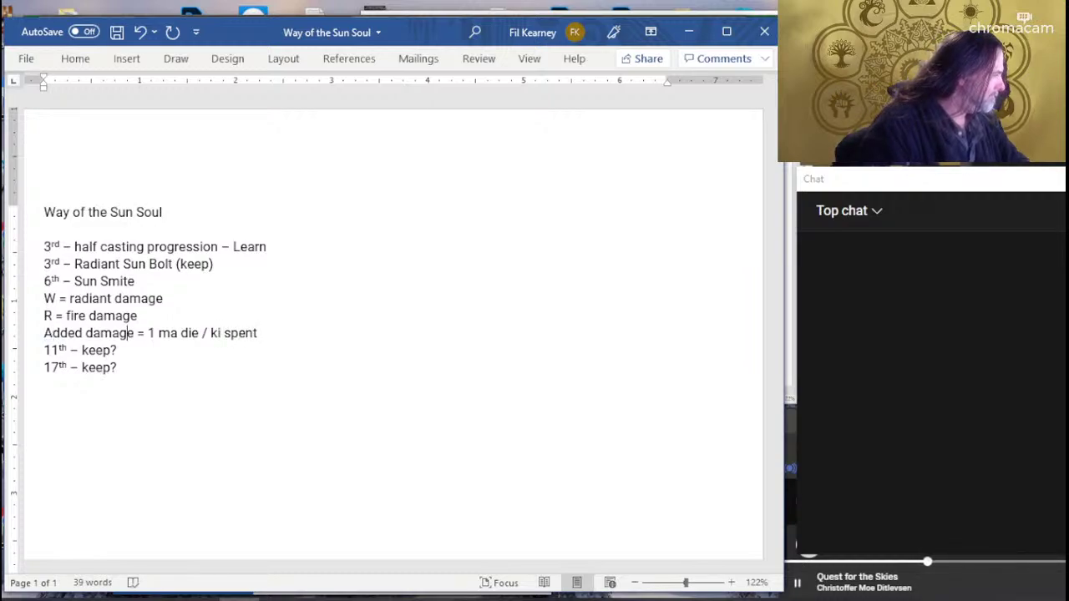
key(BackSpace)
key(BackSpace)
key(BackSpace)
key(BackSpace)
key(BackSpace)
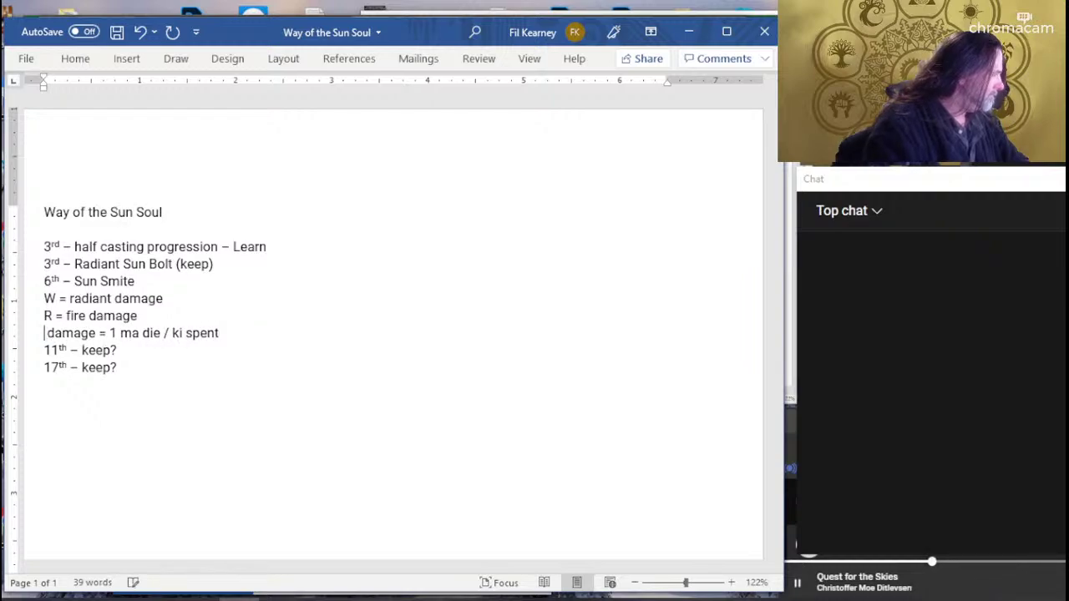
text(weapo)
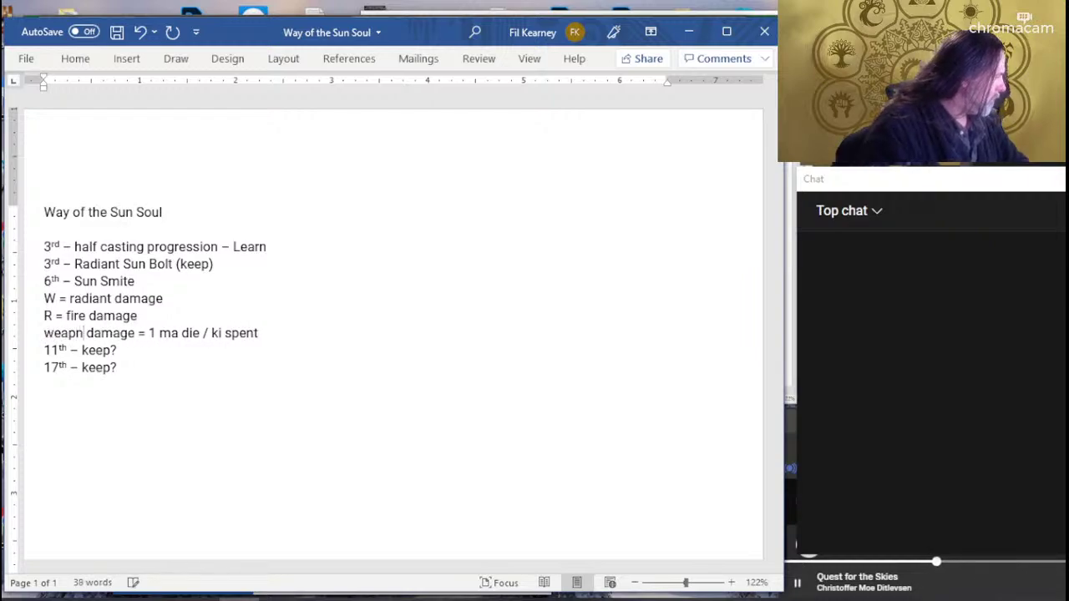
key(BackSpace)
key(BackSpace)
text(p)
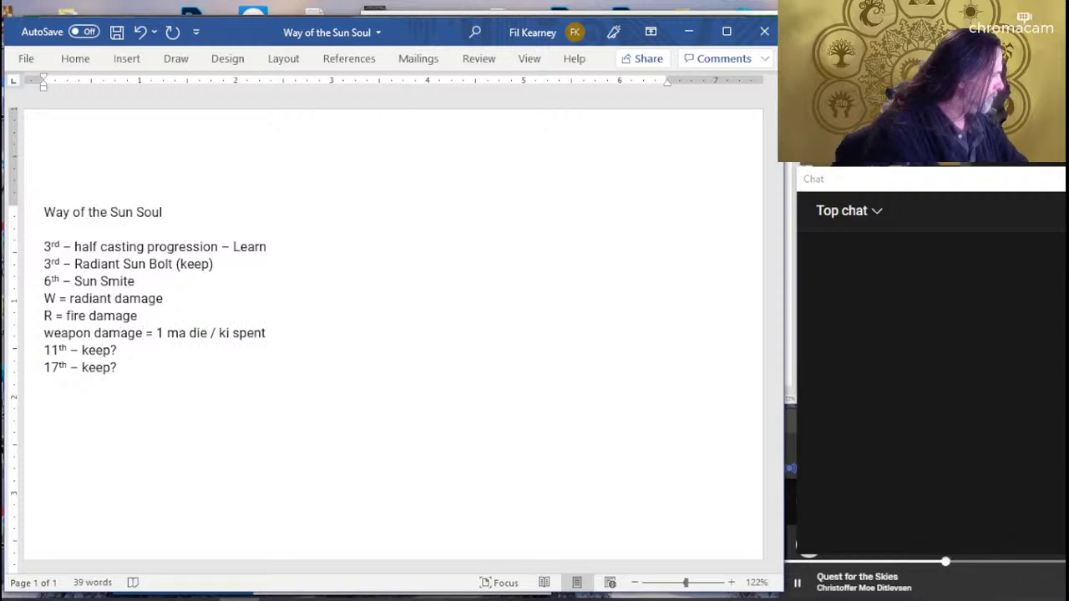
key(BackSpace)
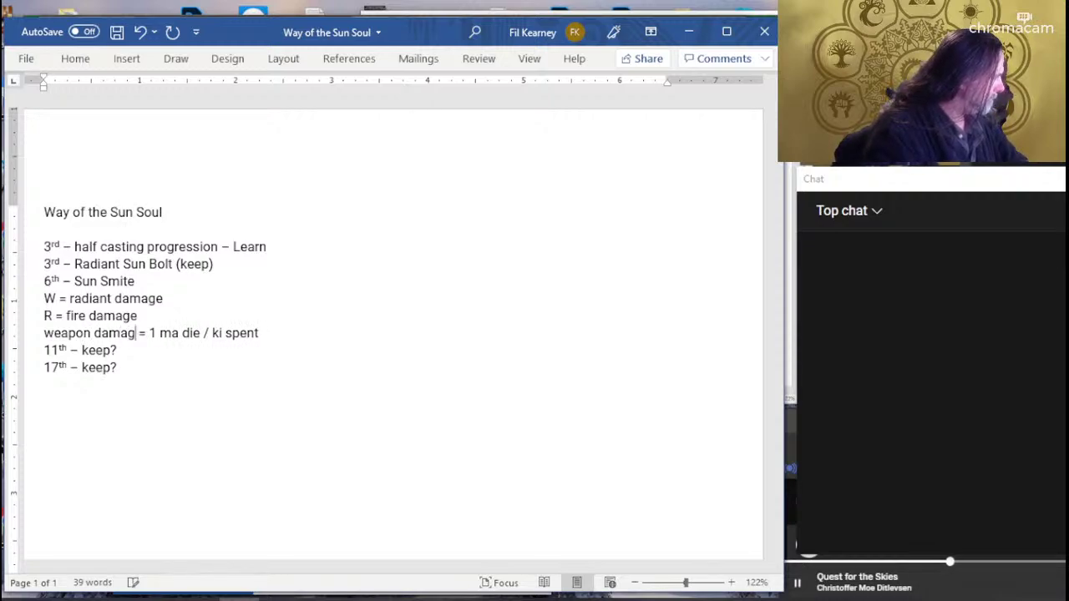
text(e)
key(BackSpace)
key(BackSpace)
key(BackSpace)
key(BackSpace)
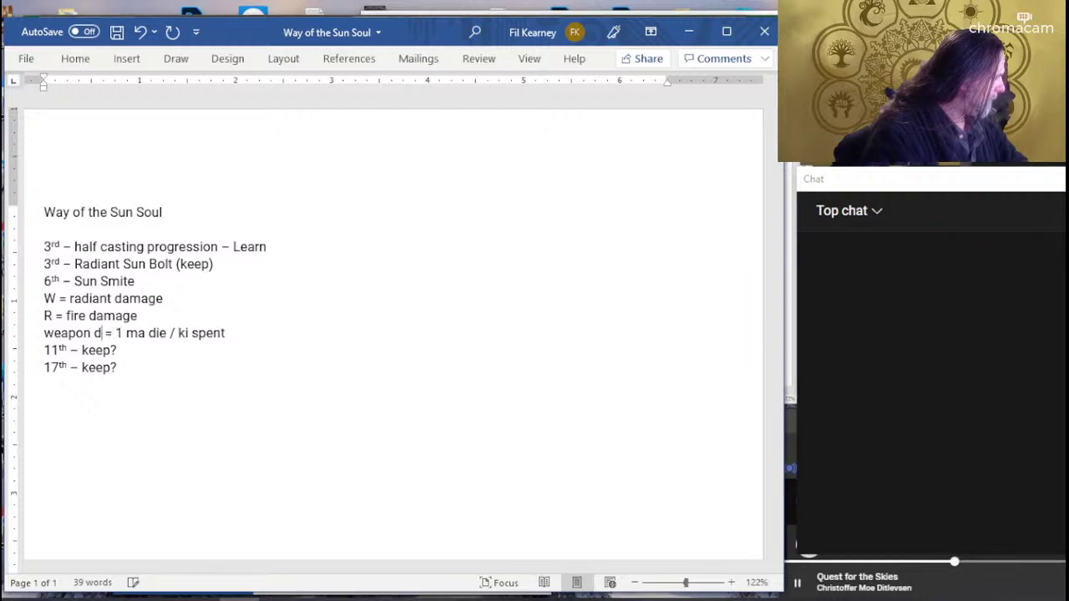
key(BackSpace)
text(and additiona)
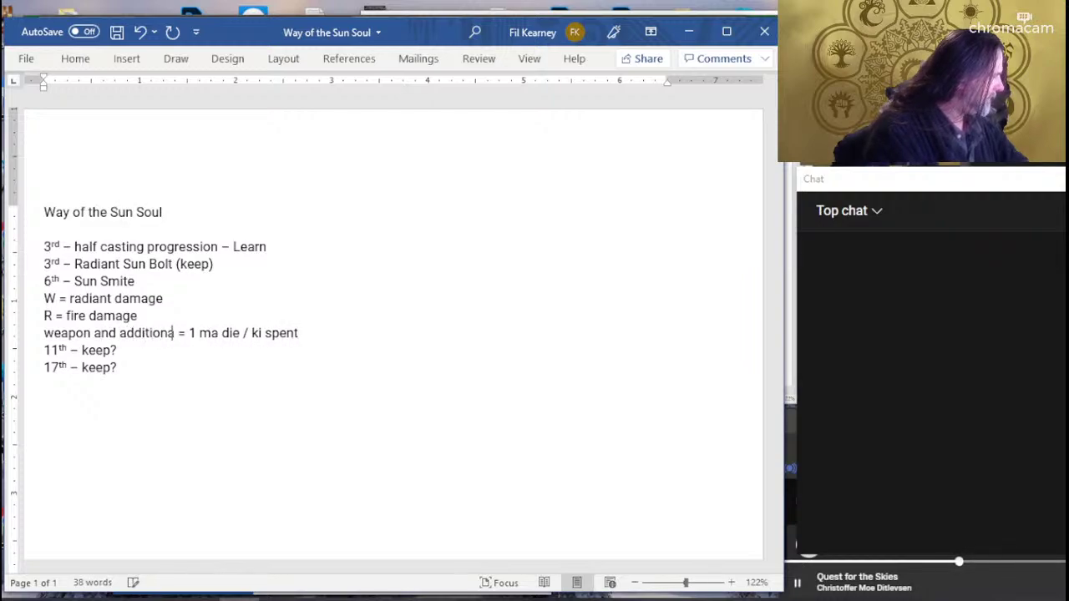
text(l damage)
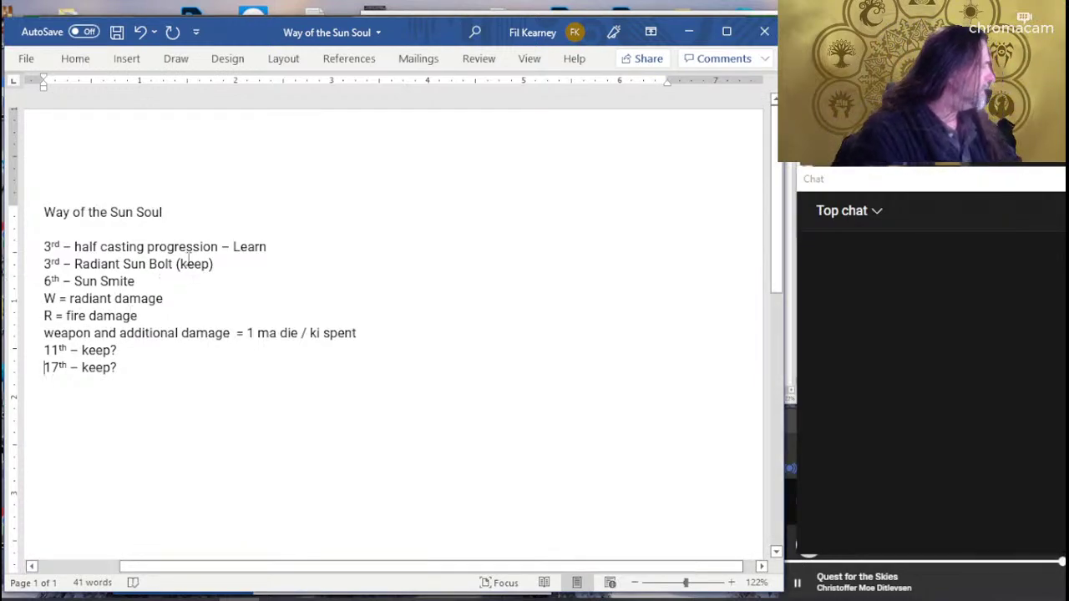
Select the full Radiant Sun Bolt description on the D&D Beyond Monk class page.
key(alt+Tab)
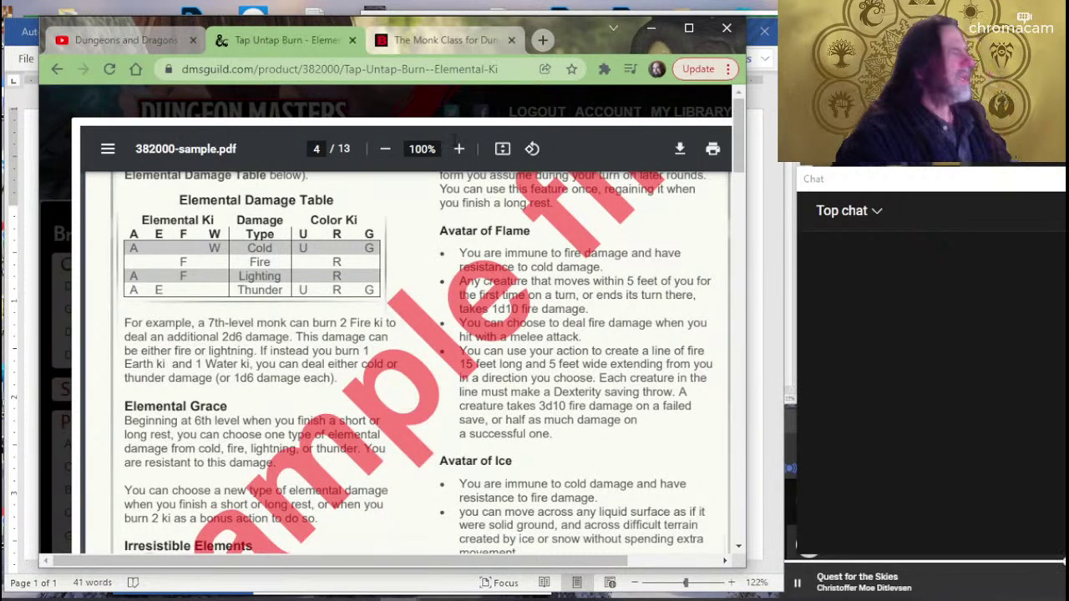
key(alt+Tab)
key(alt+Tab)
click(448, 40)
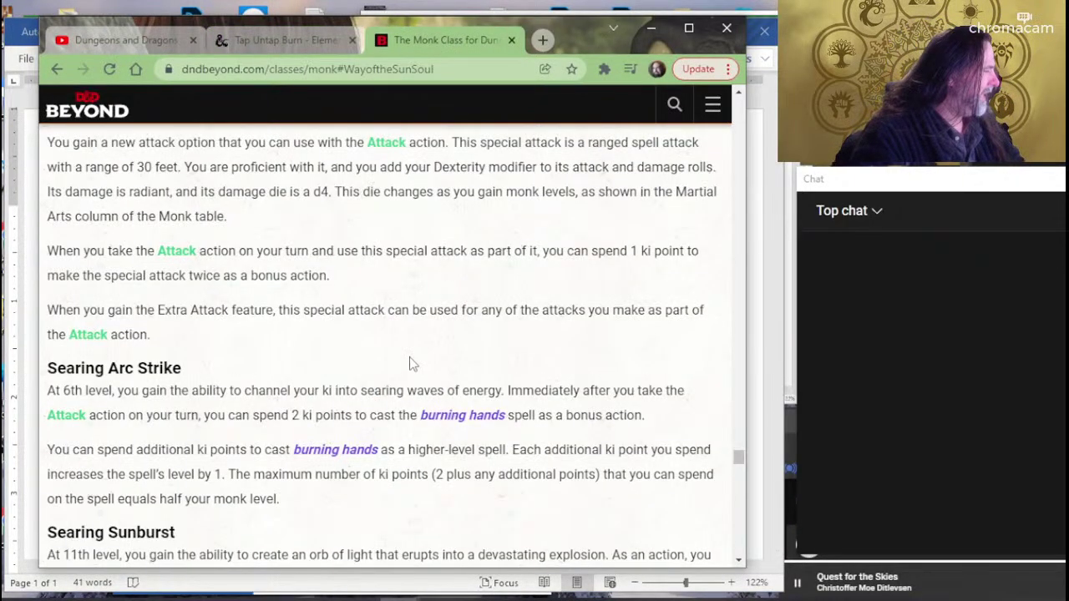
scroll(409, 363, up, 3)
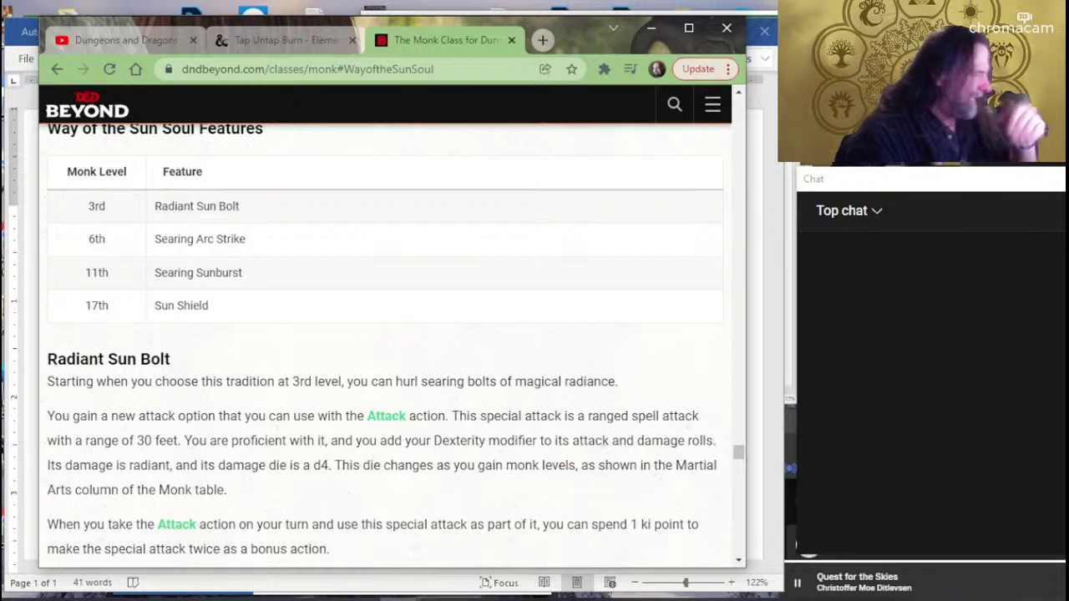
scroll(311, 360, down, 2)
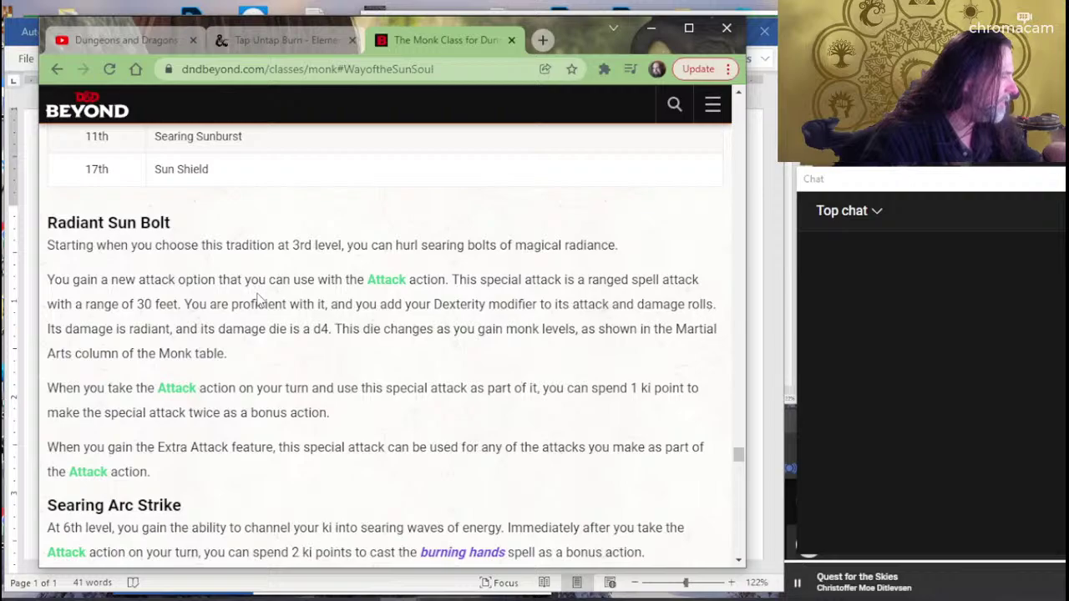
scroll(259, 302, down, 3)
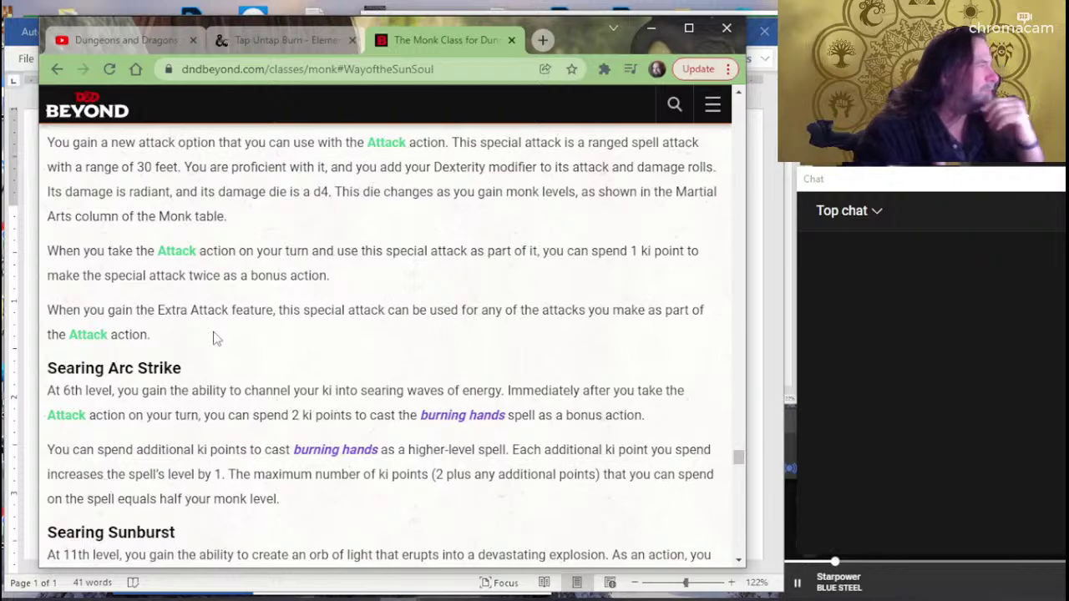
drag(213, 337, 198, 280)
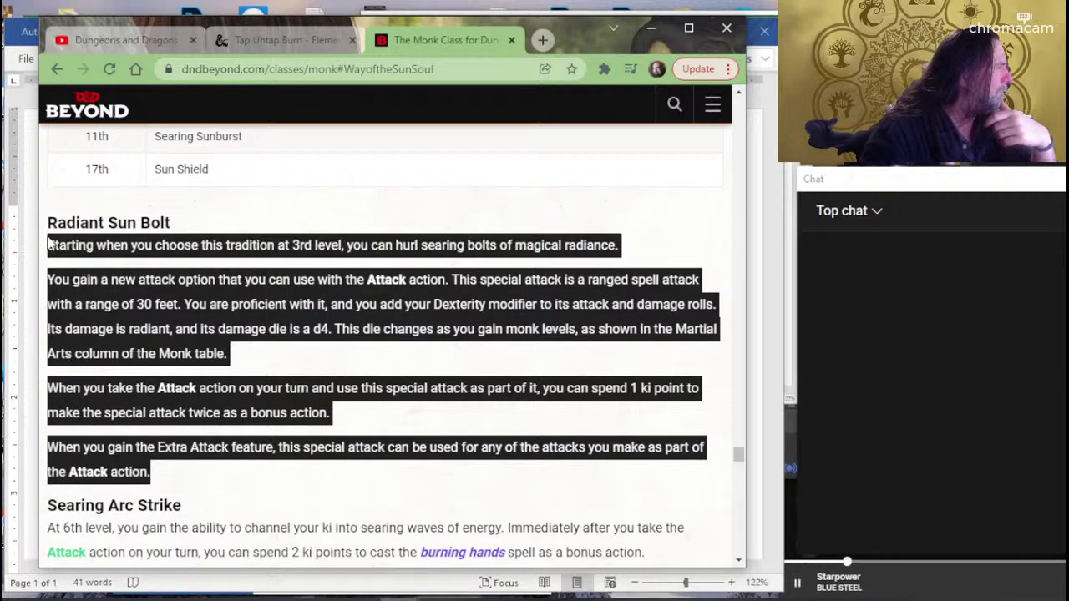
drag(197, 280, 48, 237)
key(ctrl+c)
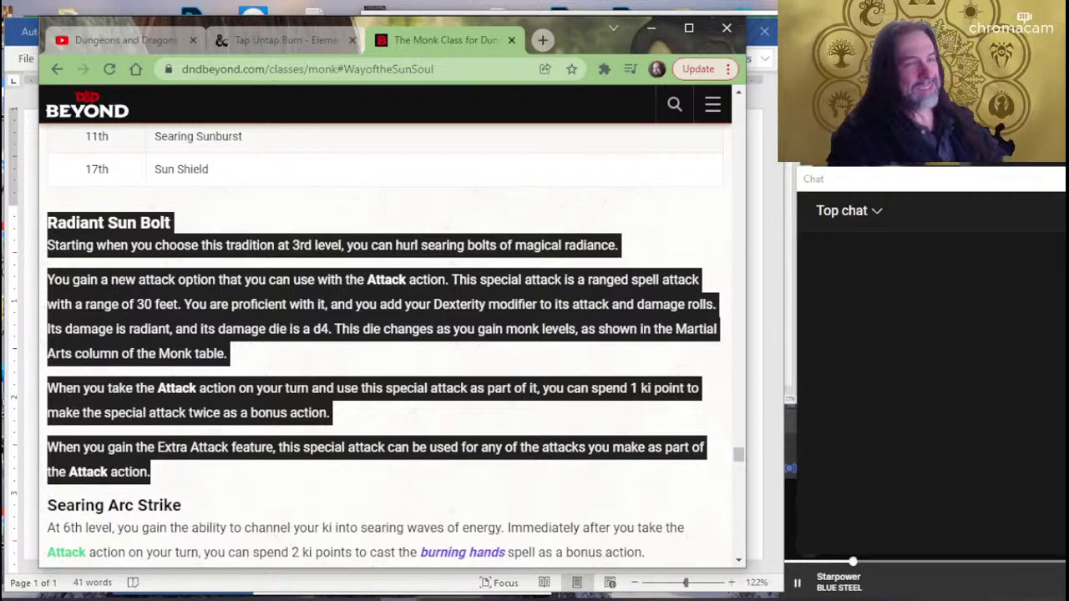
Paste the Radiant Sun Bolt rules into the empty Notepad window as plain text and select them.
key(alt+Tab)
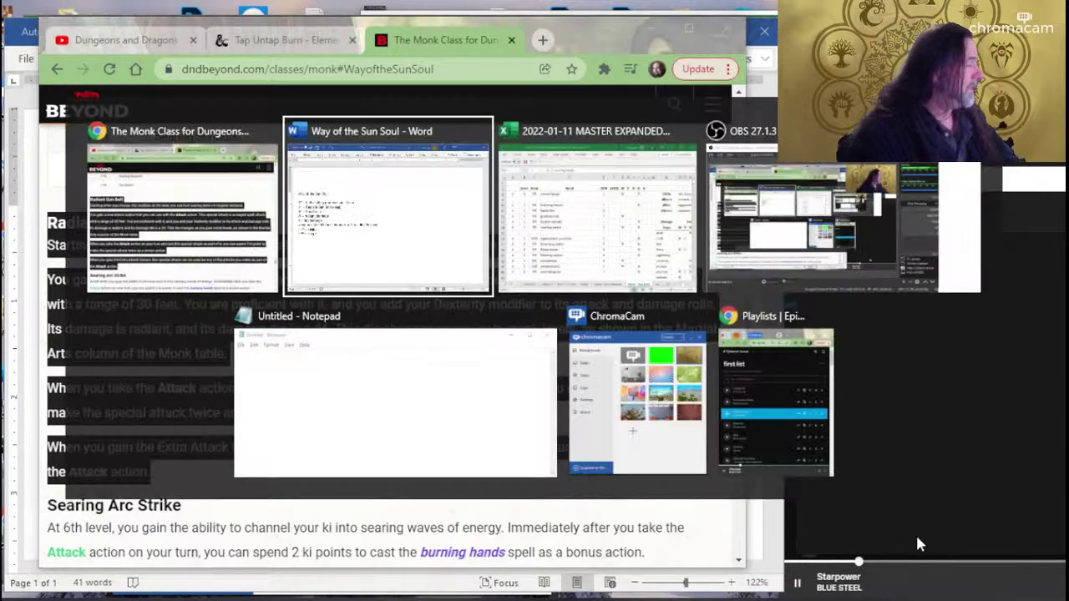
key(alt+Tab)
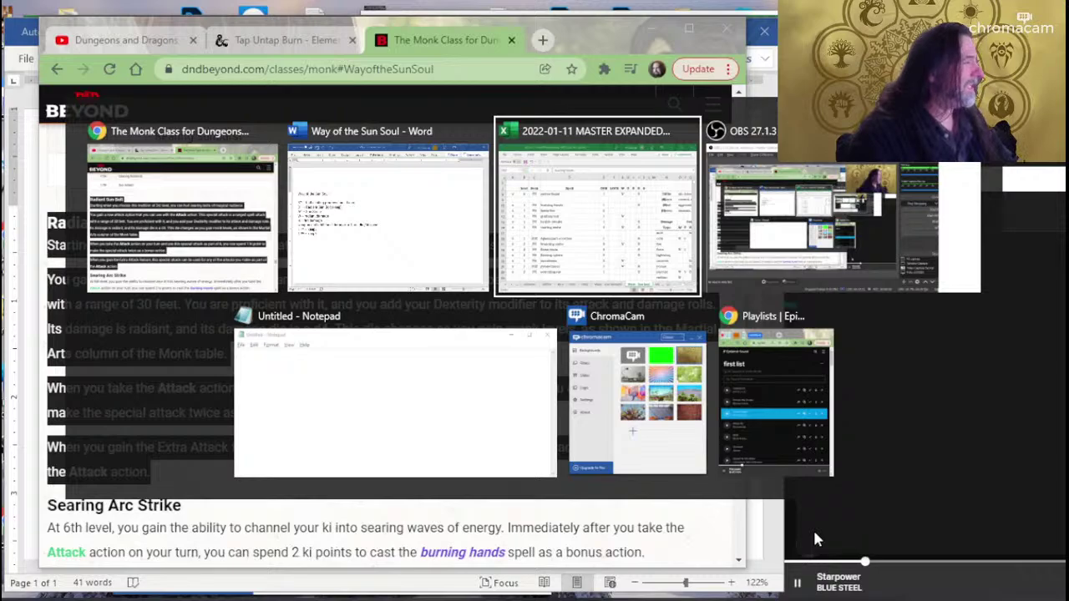
key(alt+shift+Tab)
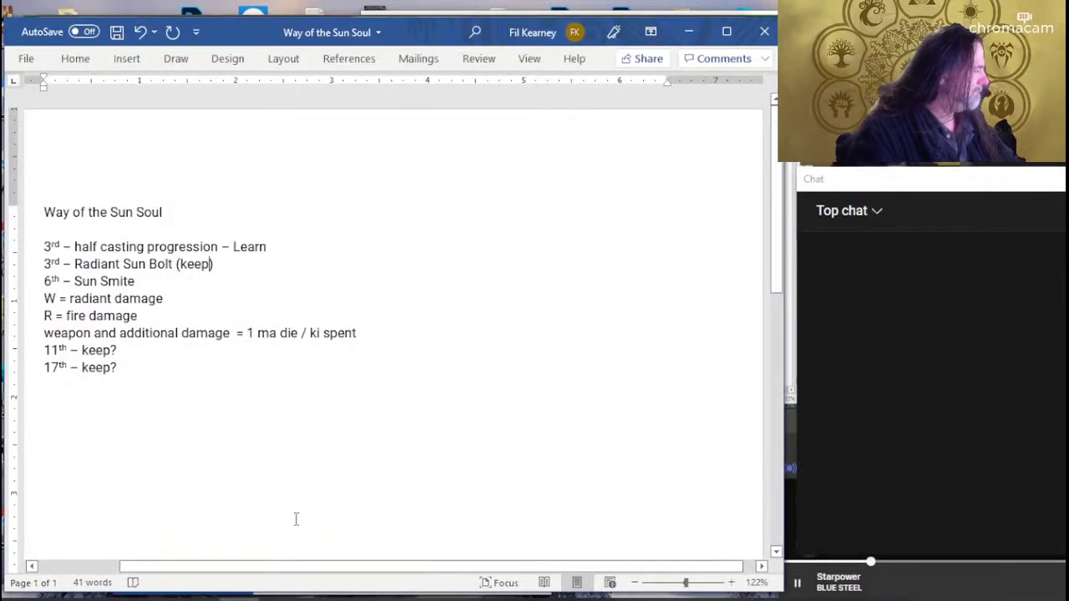
key(alt+Tab)
key(alt+Tab)
key(alt+Tab)
key(alt+Tab)
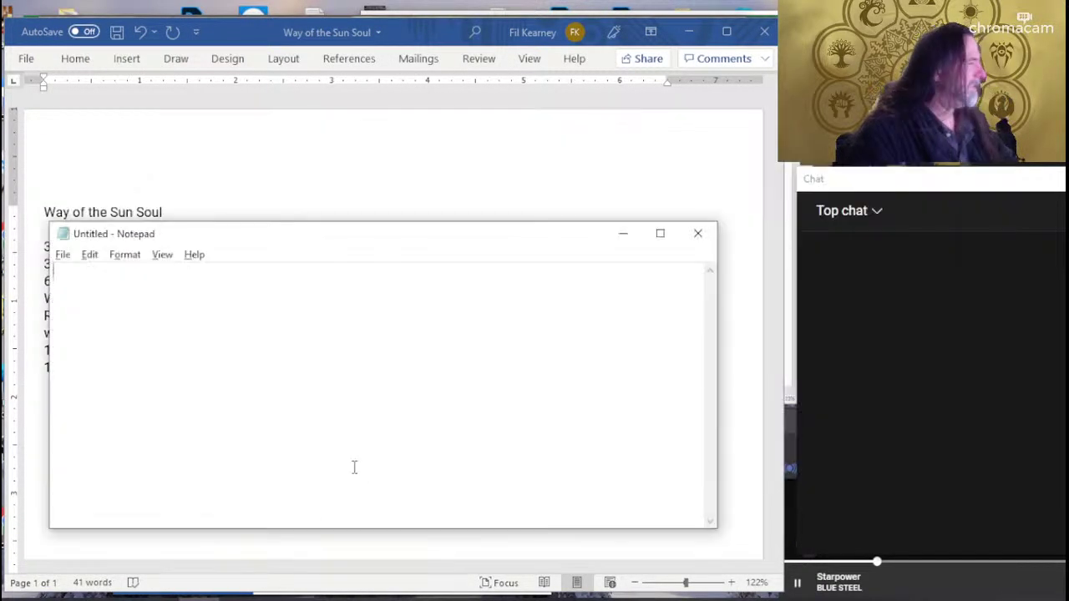
key(Return)
key(Return)
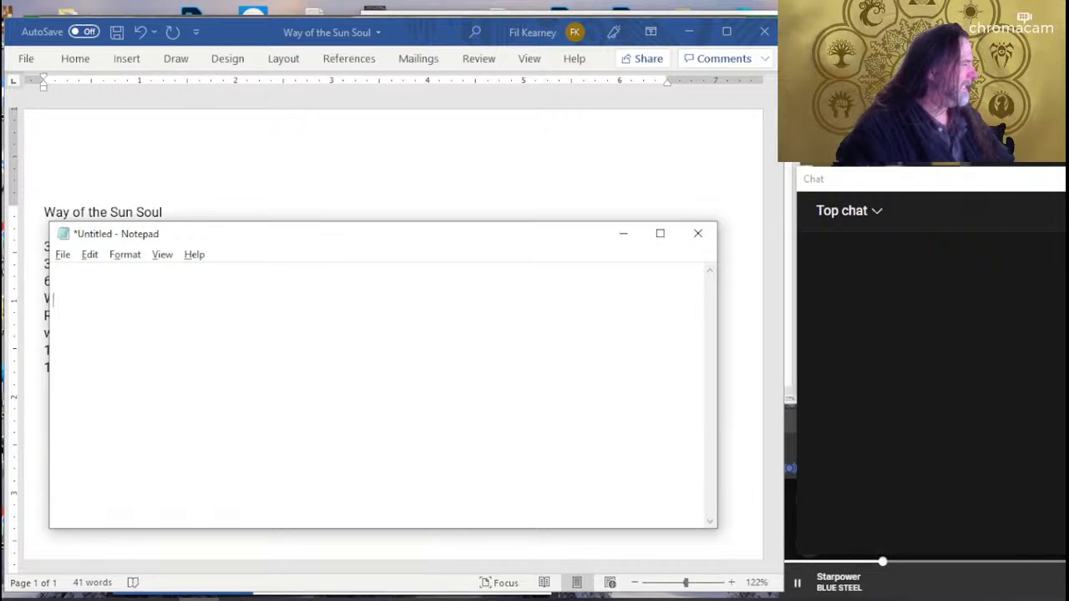
key(ctrl+v)
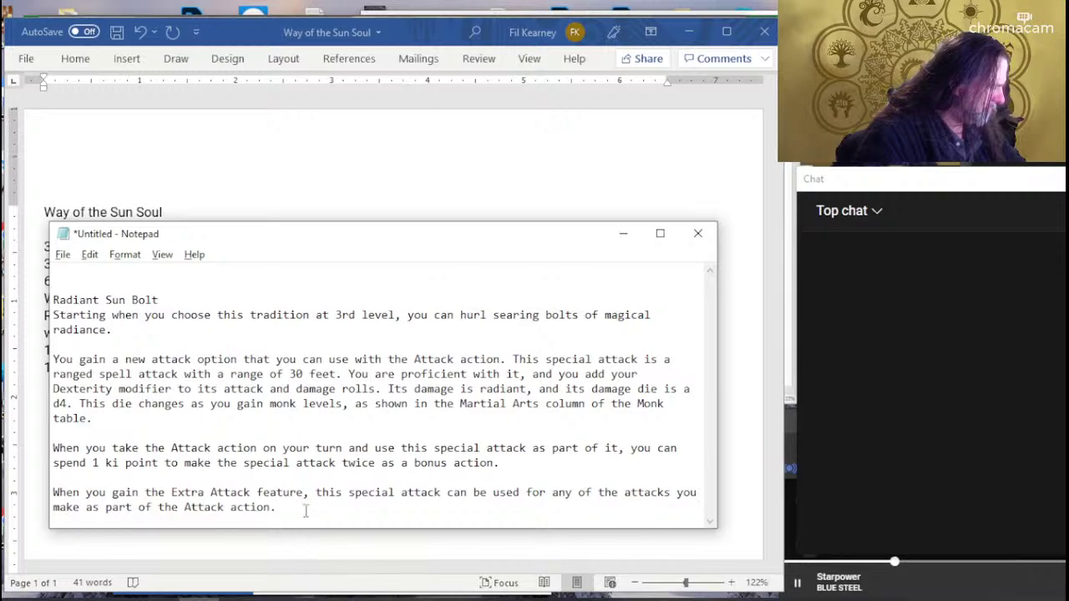
drag(305, 509, 34, 308)
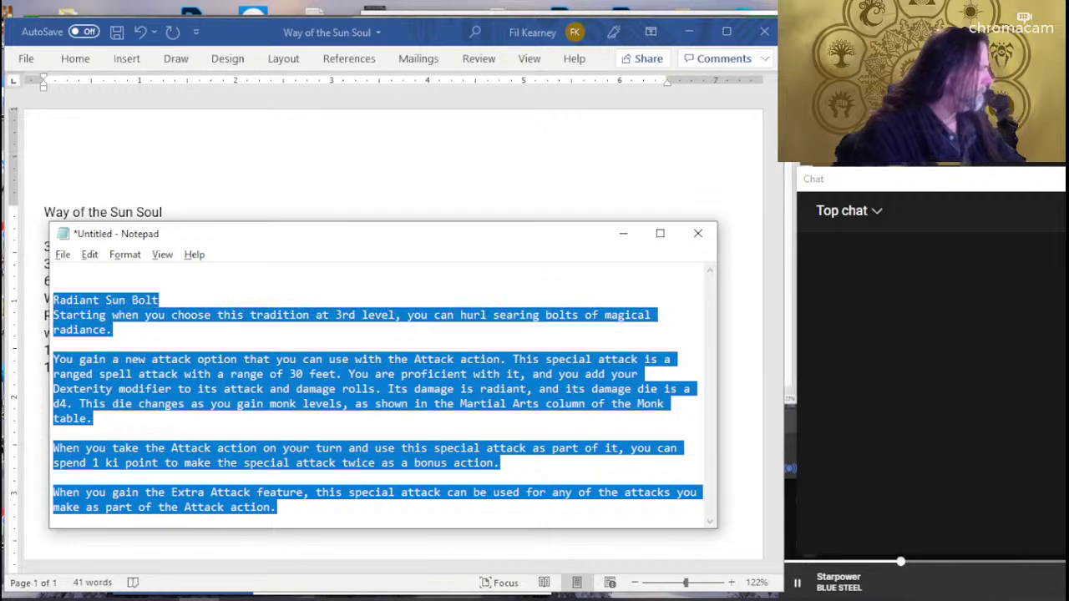
In Word, replace the '(keep' remark with the plain-text Radiant Sun Bolt rules.
key(alt+Tab)
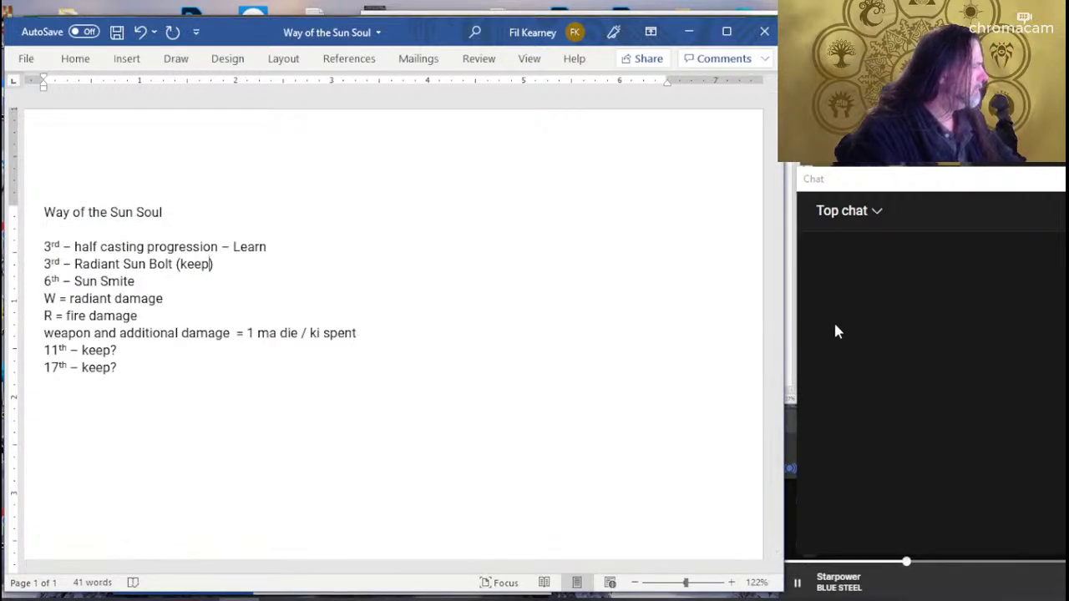
key(BackSpace)
key(BackSpace)
key(BackSpace)
key(BackSpace)
key(BackSpace)
key(ctrl+v)
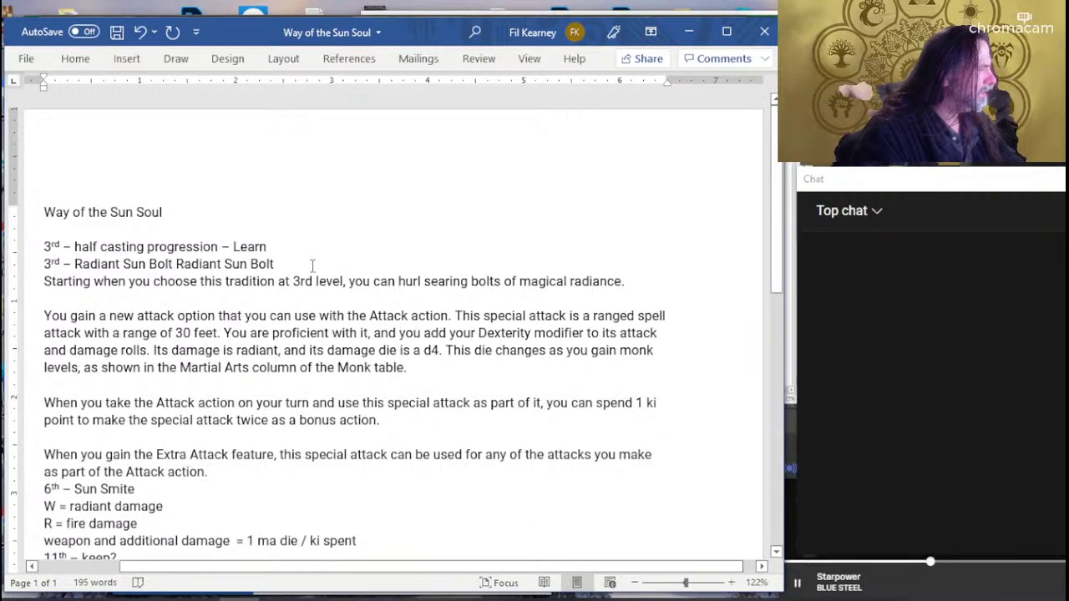
Delete the duplicate Radiant Sun Bolt title, close up the rules paragraphs, and add a line after the weapon note.
drag(274, 263, 176, 264)
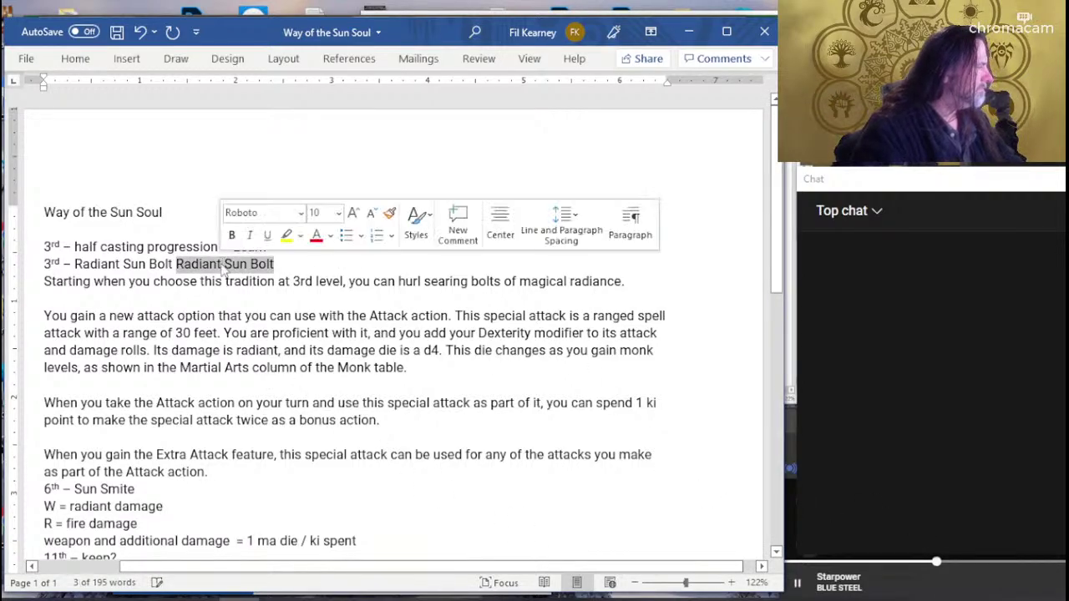
key(Delete)
key(Down)
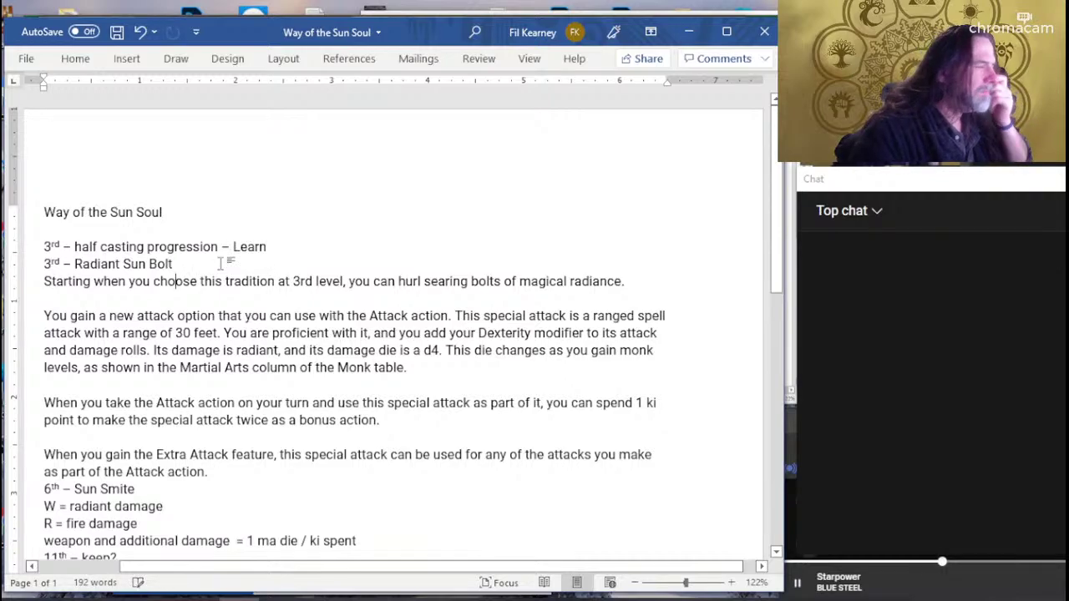
key(Delete)
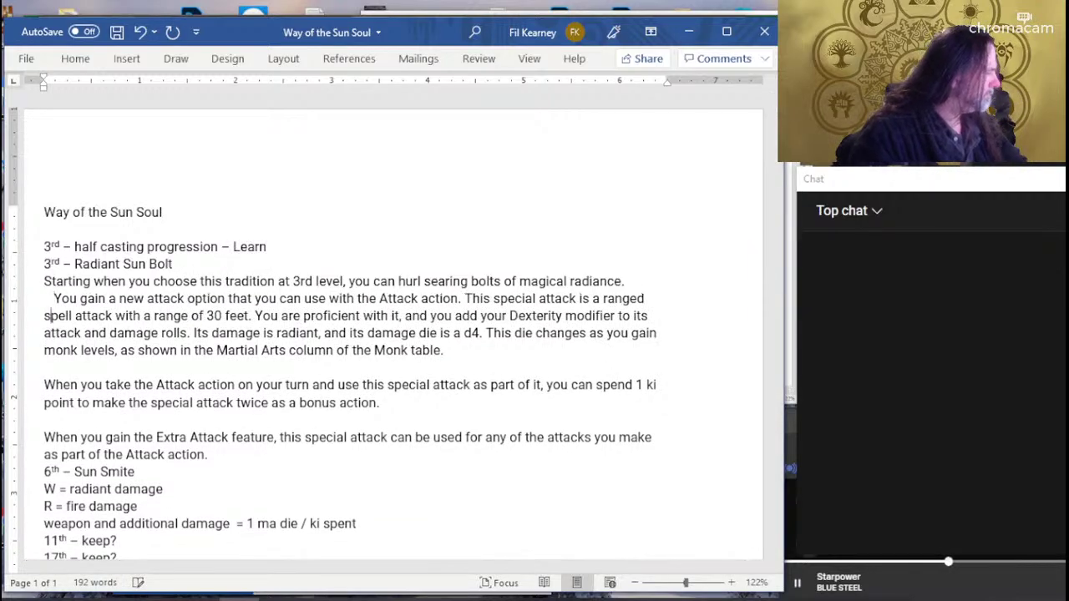
key(Delete)
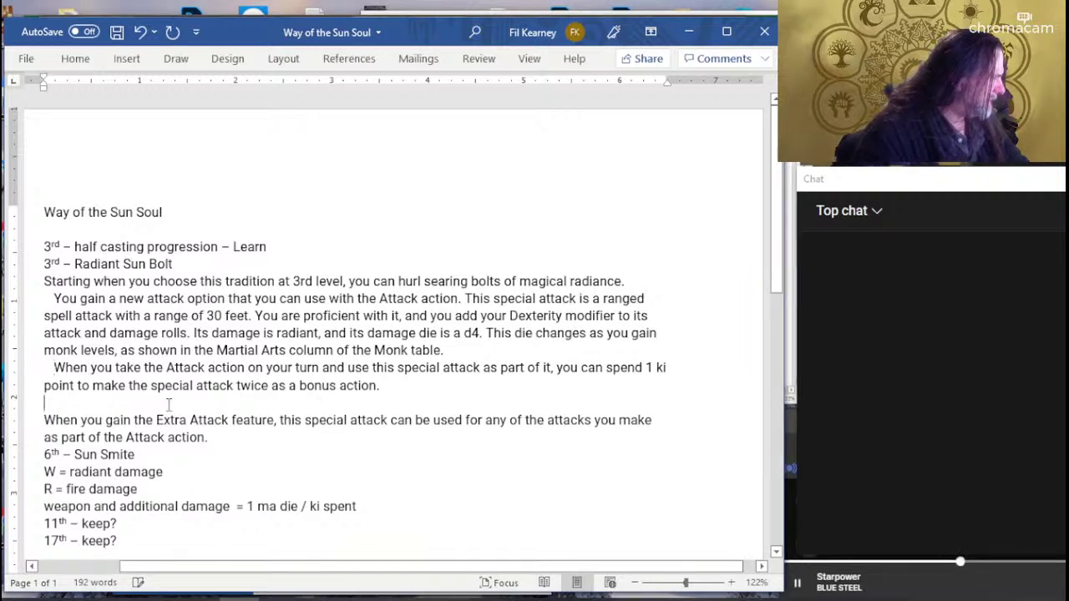
key(Delete)
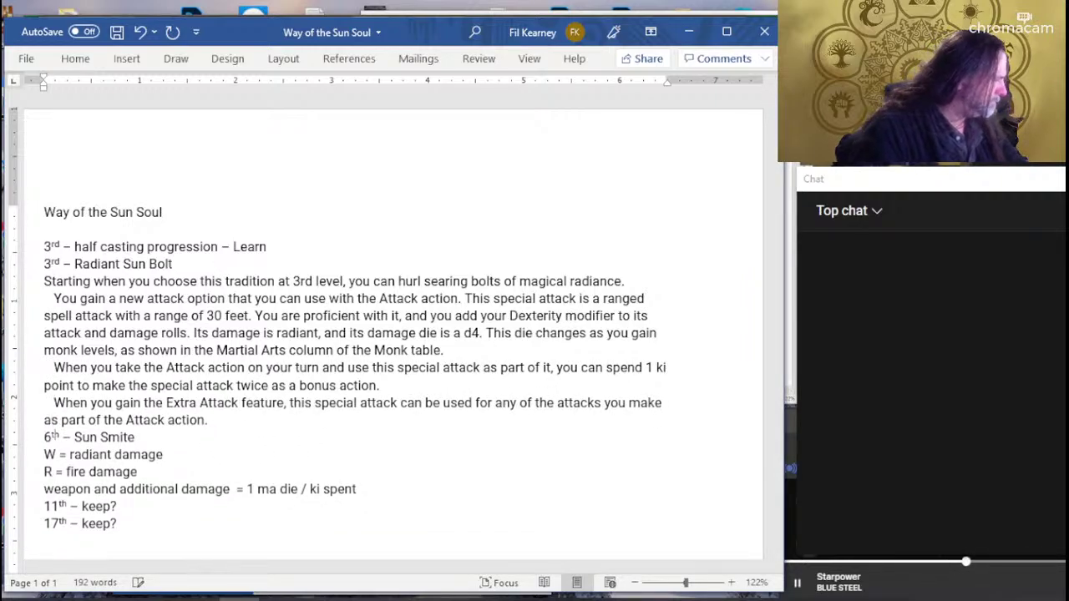
click(56, 454)
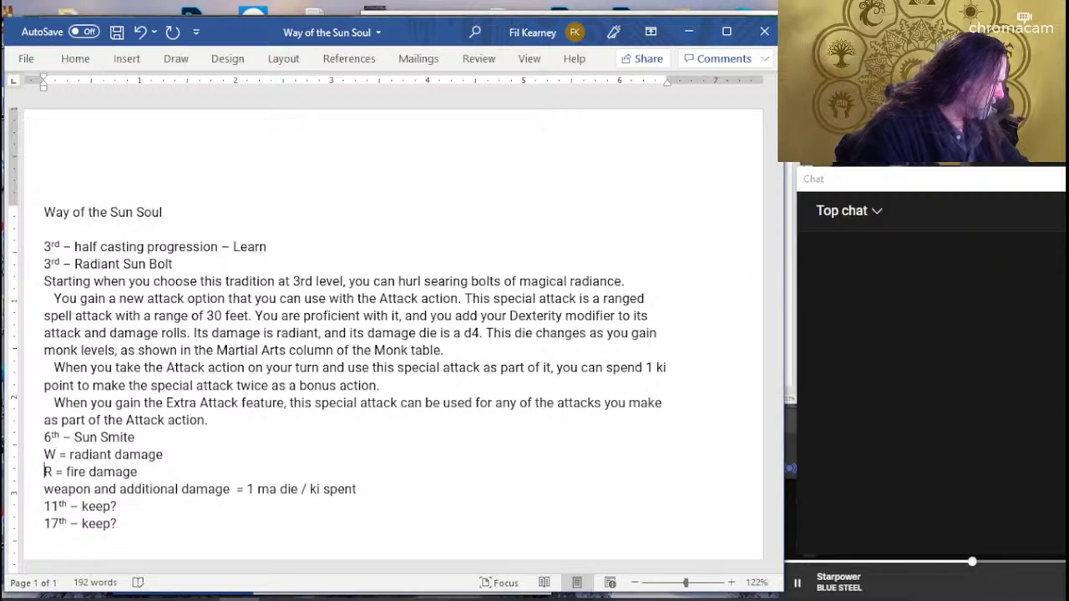
key(Return)
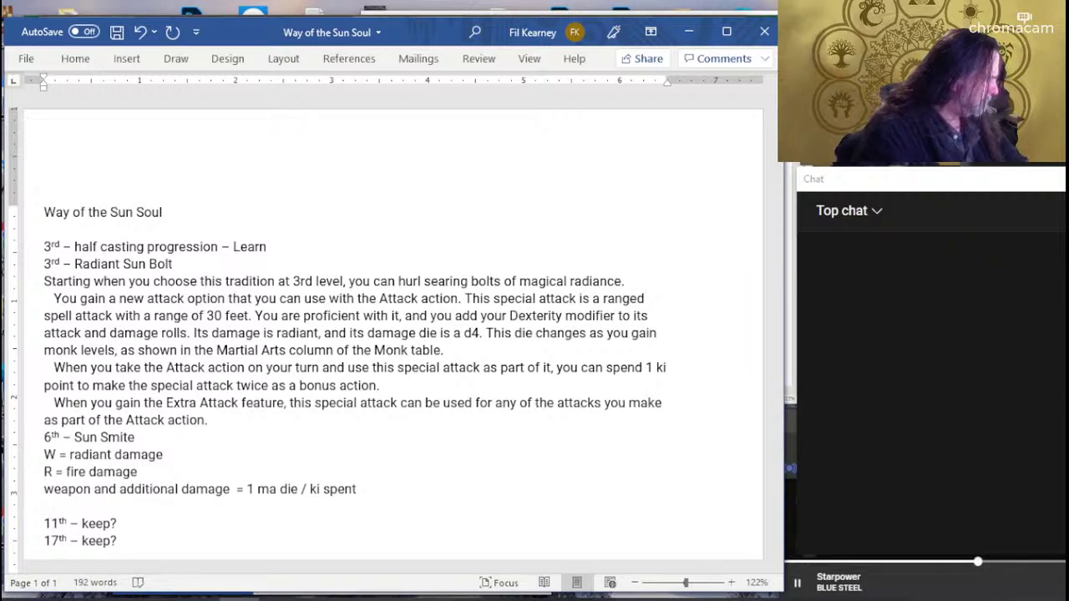
Draft the sentence 'This can be used in conjunction with Radiant Sun Bo' under the weapon note.
text(this)
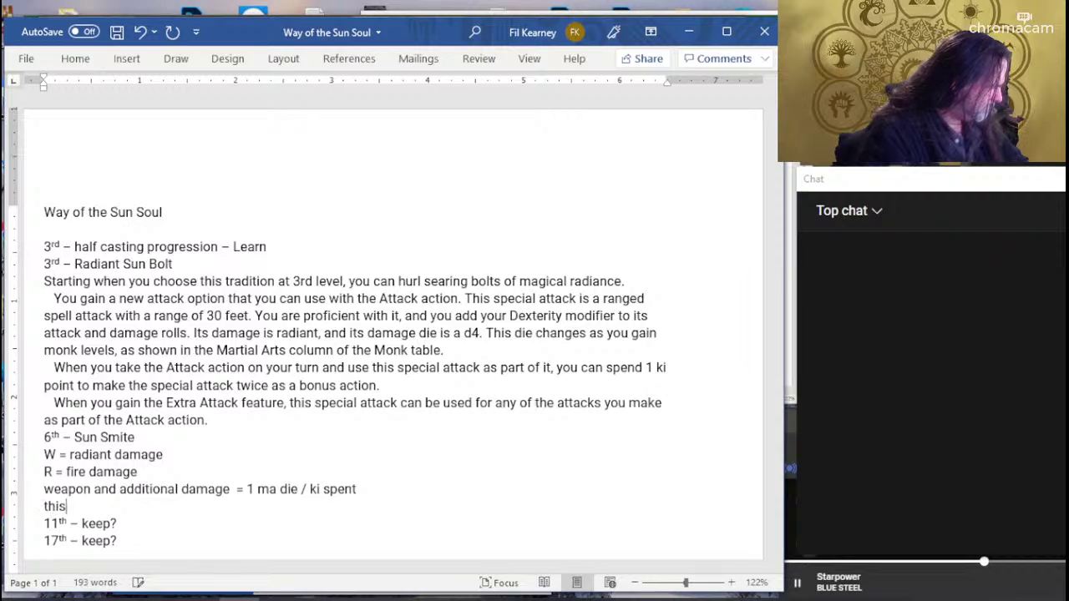
key(BackSpace)
key(BackSpace)
key(BackSpace)
key(BackSpace)
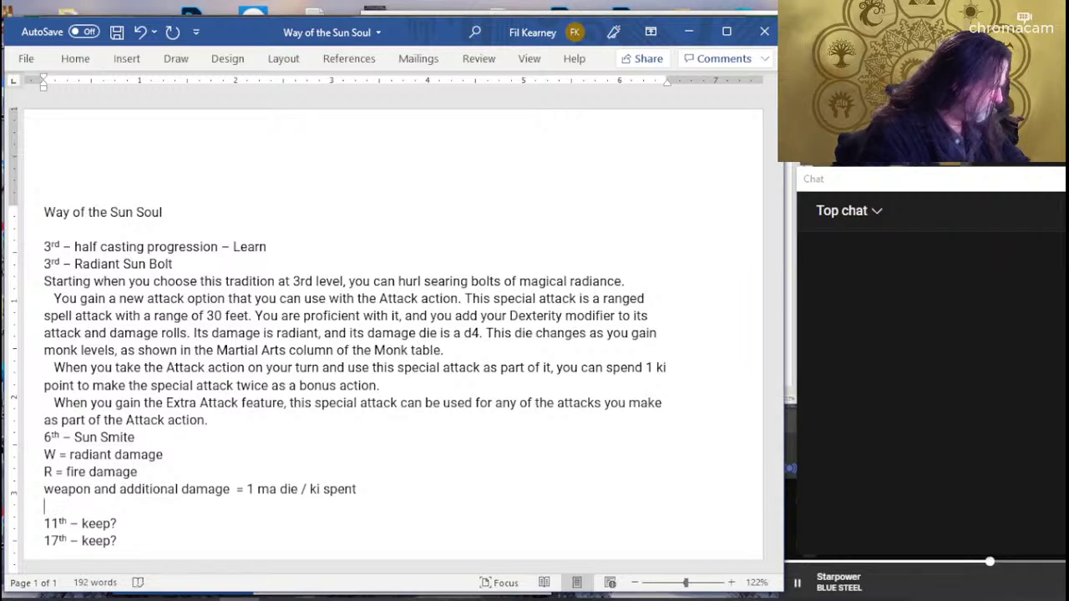
text(This c)
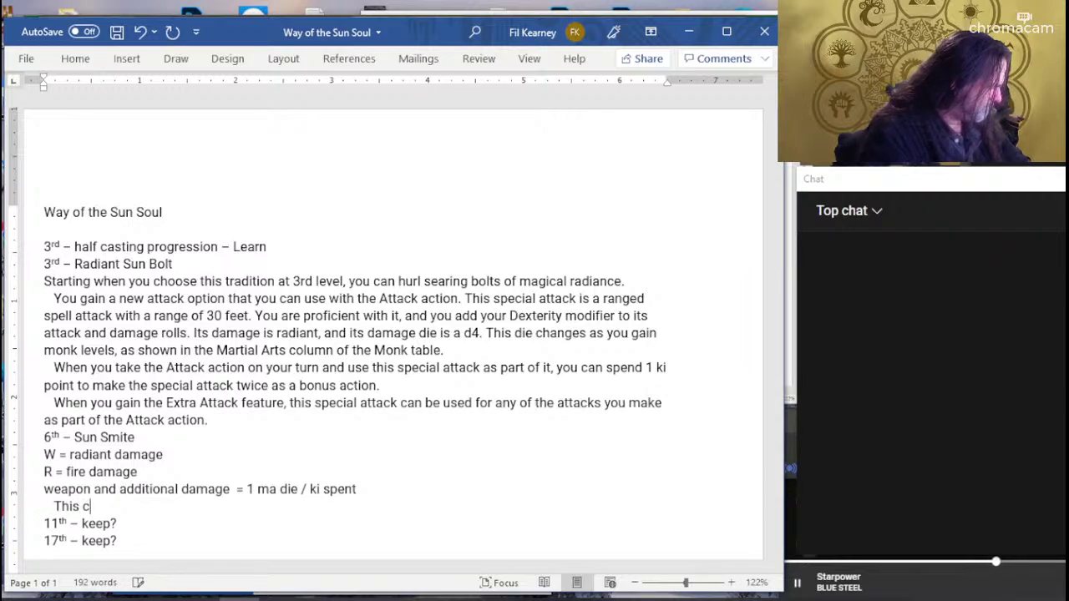
text(an be used)
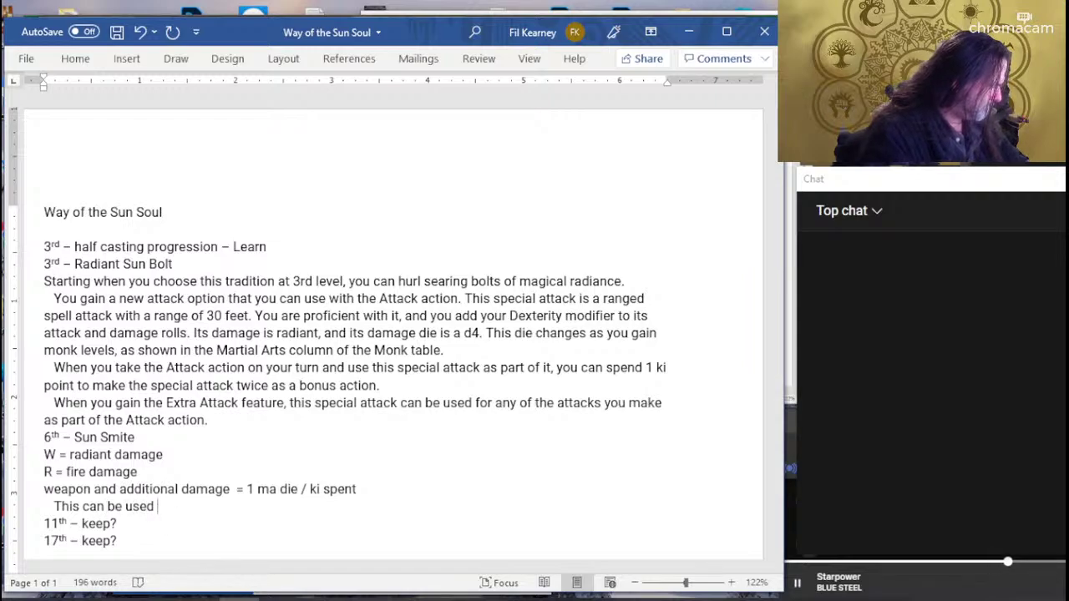
key(BackSpace)
key(BackSpace)
key(BackSpace)
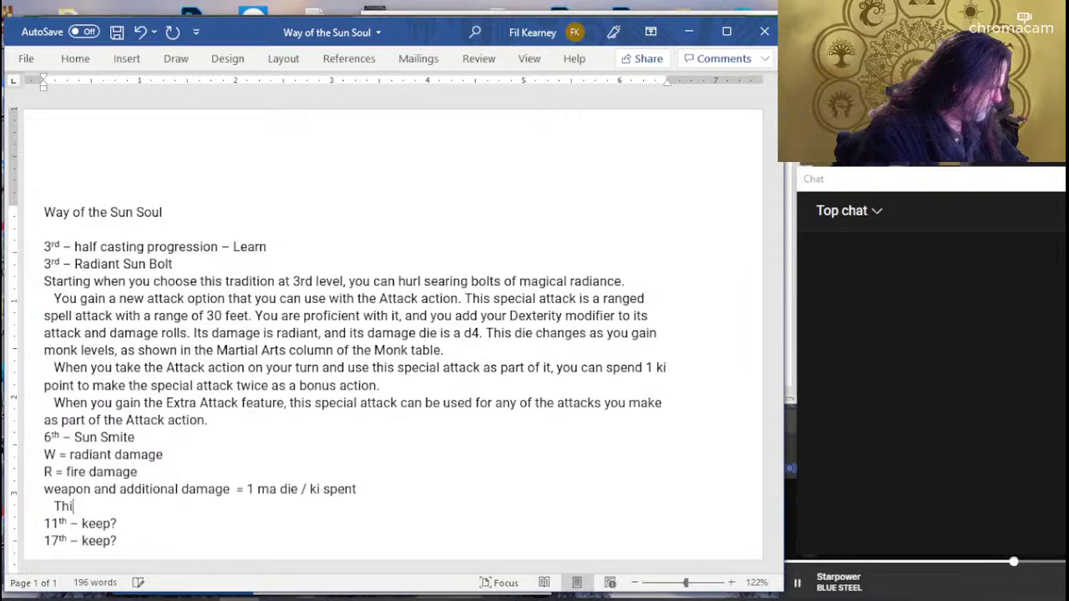
key(BackSpace)
key(BackSpace)
key(BackSpace)
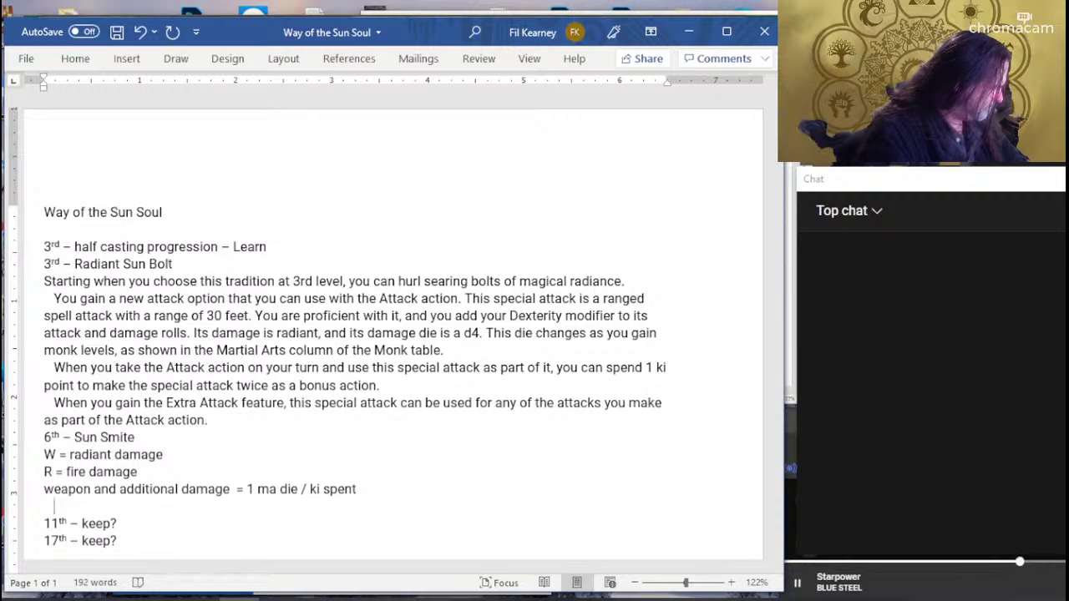
text(This can)
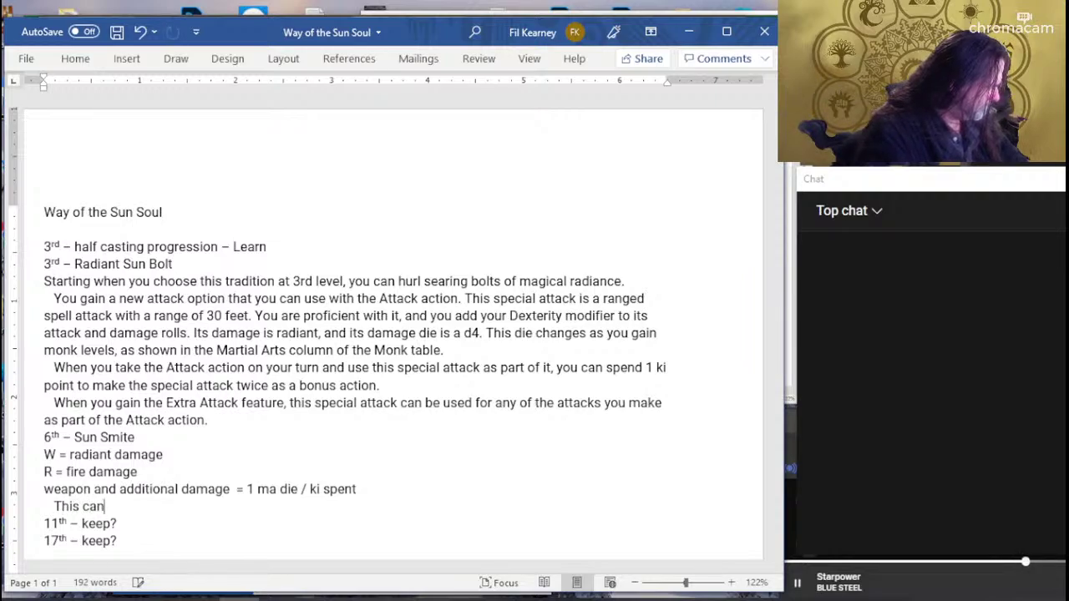
text( be used in con)
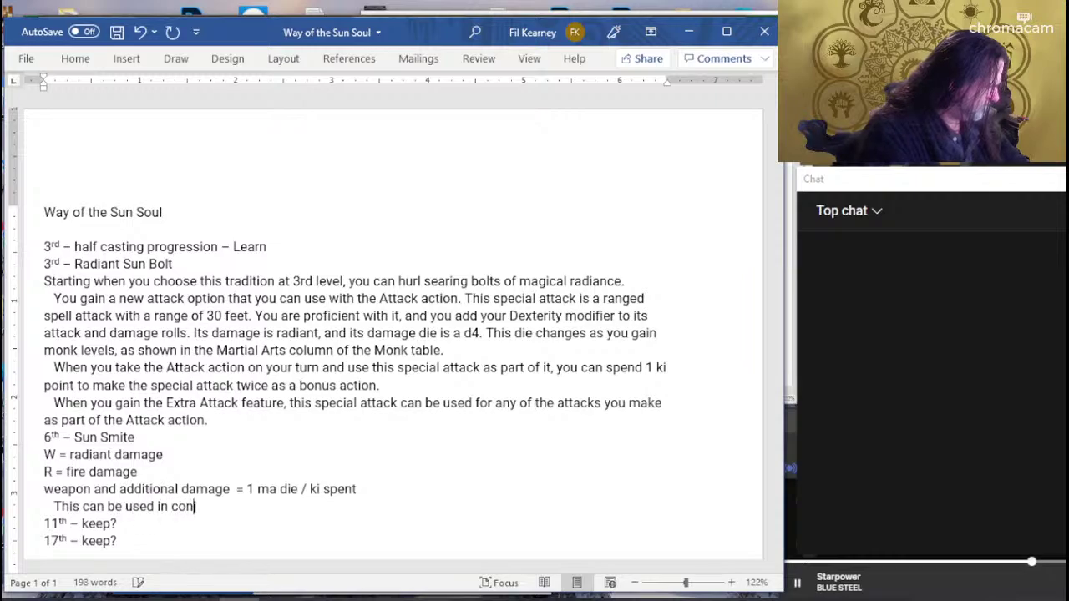
text(wi)
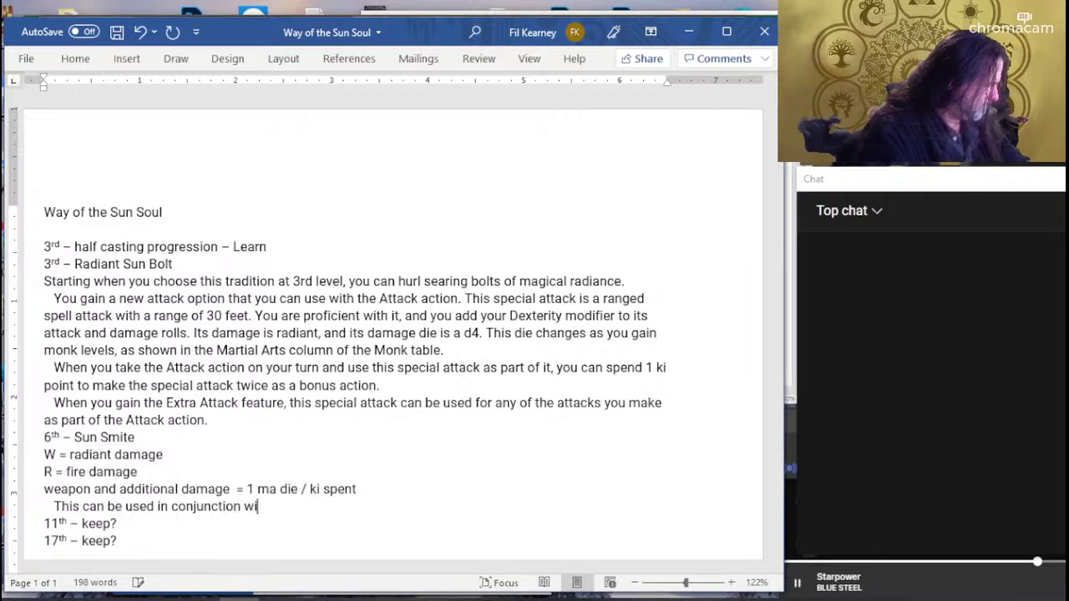
text(t)
text(h )
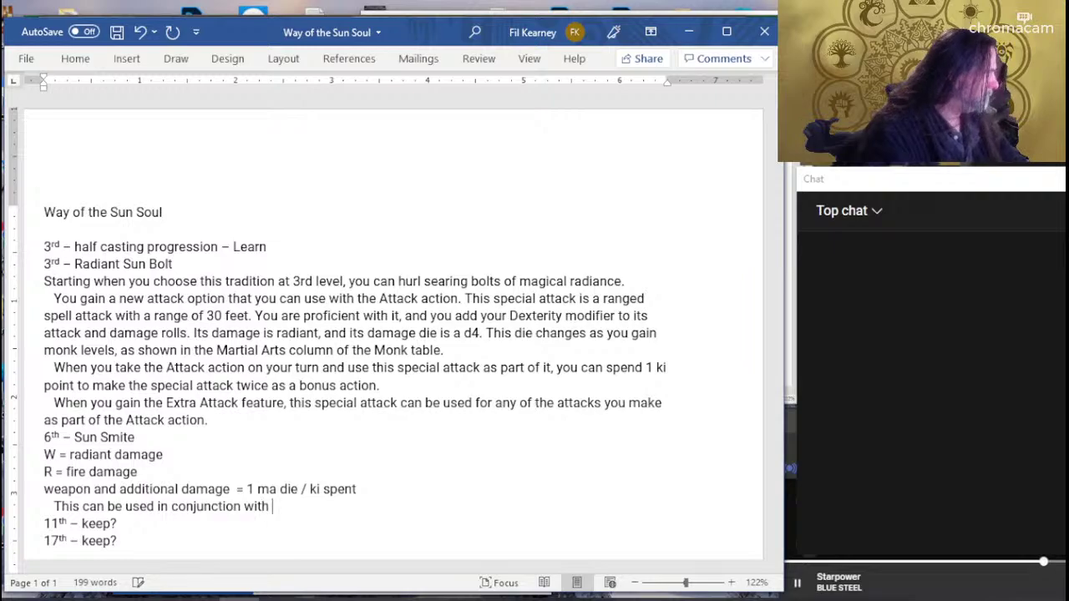
text(R)
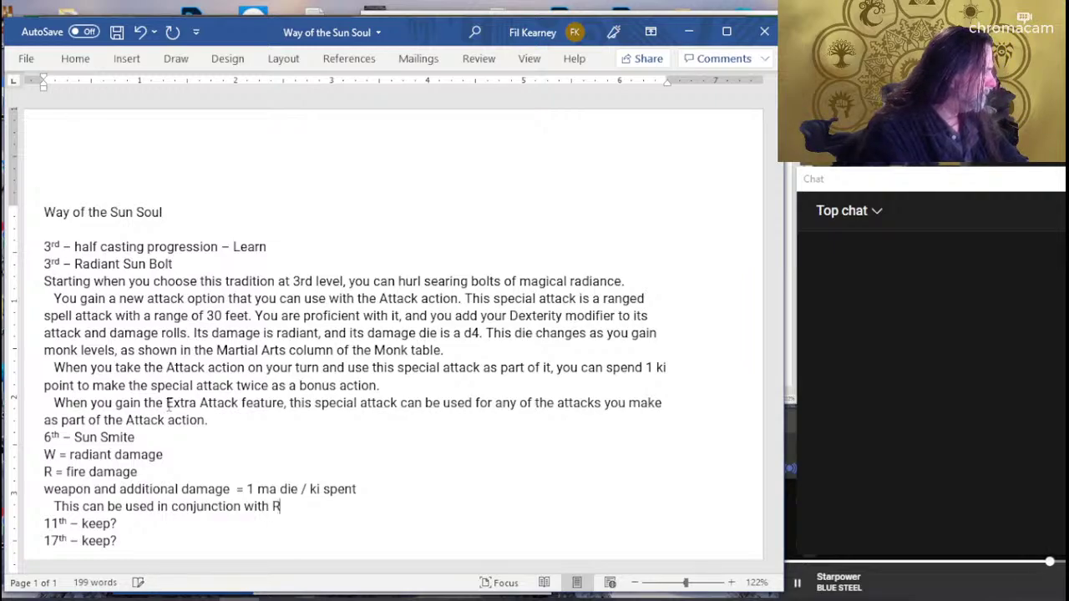
text(adiant Sun bo)
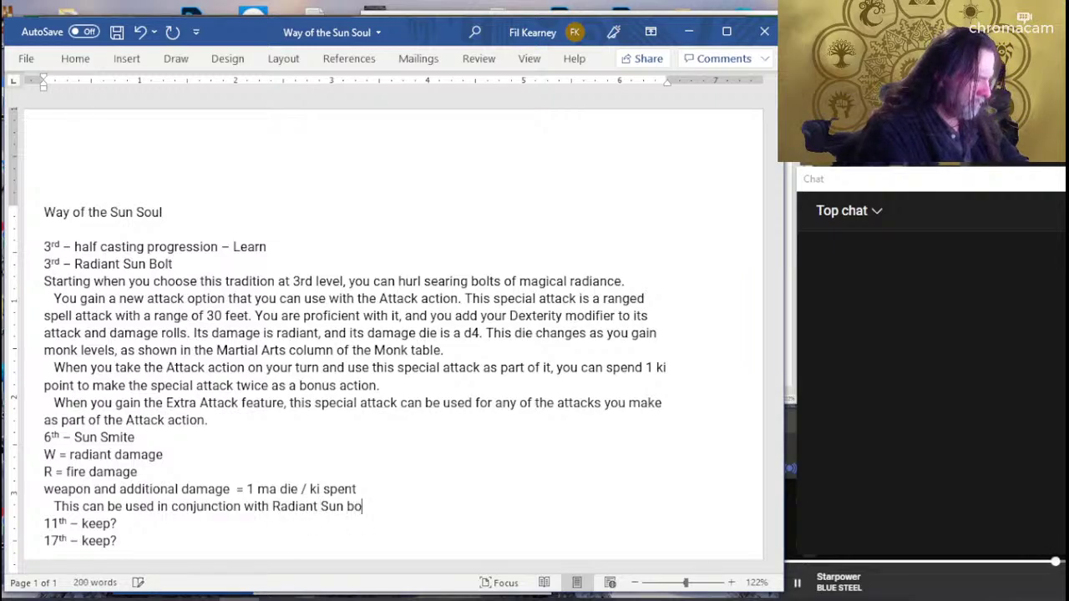
key(BackSpace)
key(BackSpace)
text(Bo)
Replace the draft sentence with a '------' divider and an empty line below it.
key(BackSpace)
key(BackSpace)
key(BackSpace)
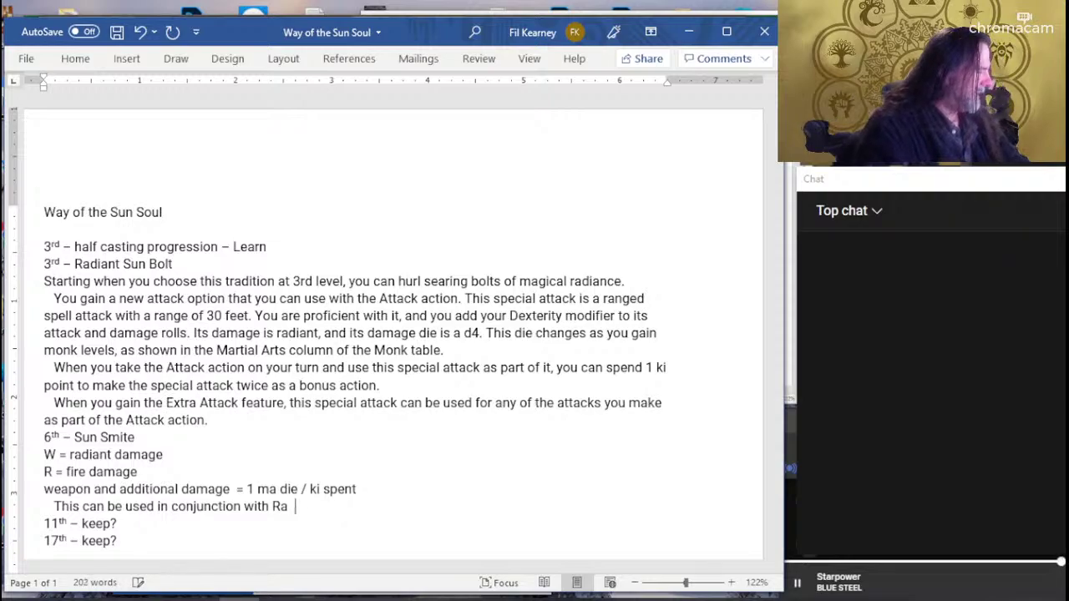
key(BackSpace)
key(BackSpace)
key(BackSpace)
key(BackSpace)
key(BackSpace)
key(BackSpace)
key(BackSpace)
key(BackSpace)
key(BackSpace)
key(BackSpace)
key(BackSpace)
key(BackSpace)
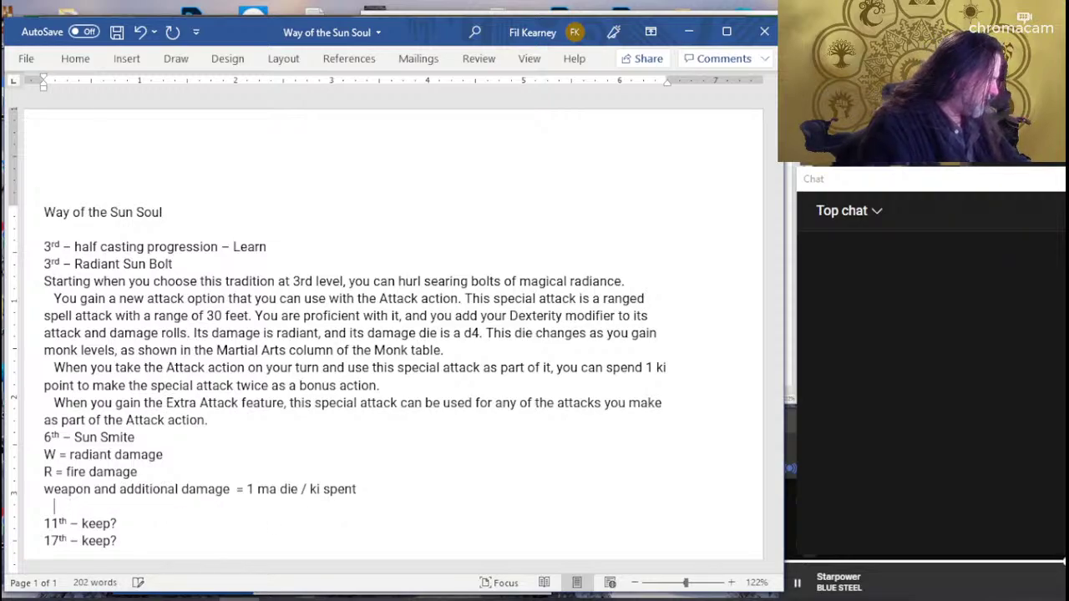
text(------)
key(Return)
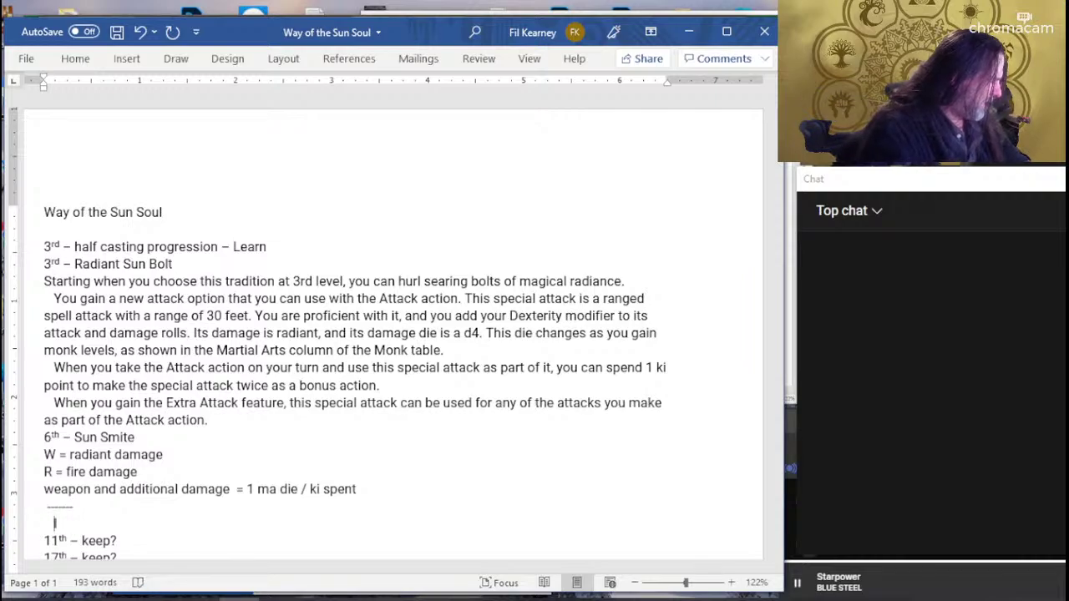
Write the Sun Smite line letting Radiant Sun Bolt's initial damage be Fire when you burn Red ki.
text(Ifthis)
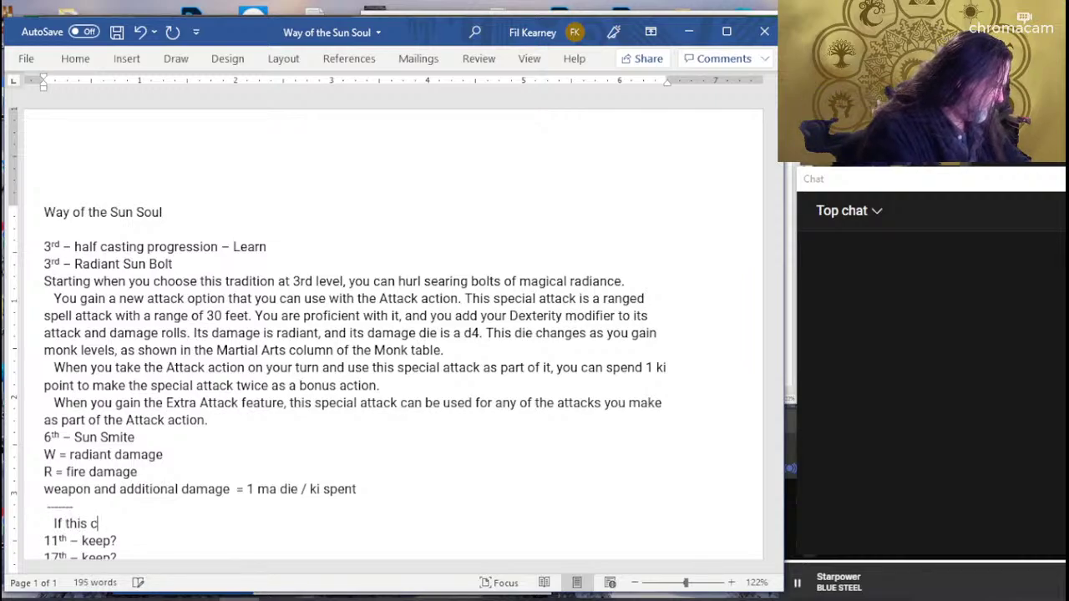
text( feature is)
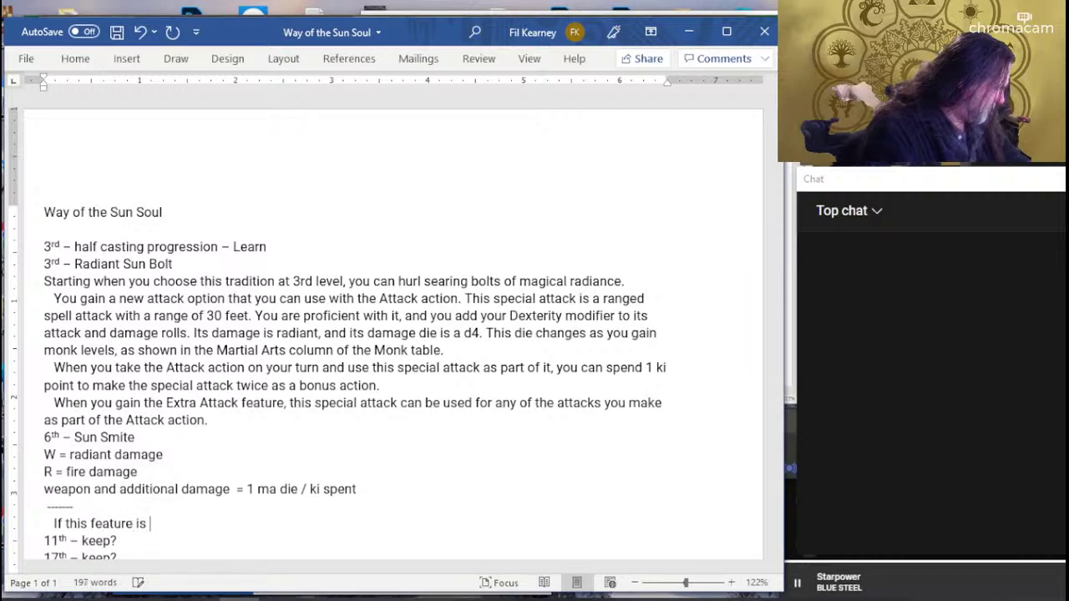
text( used )
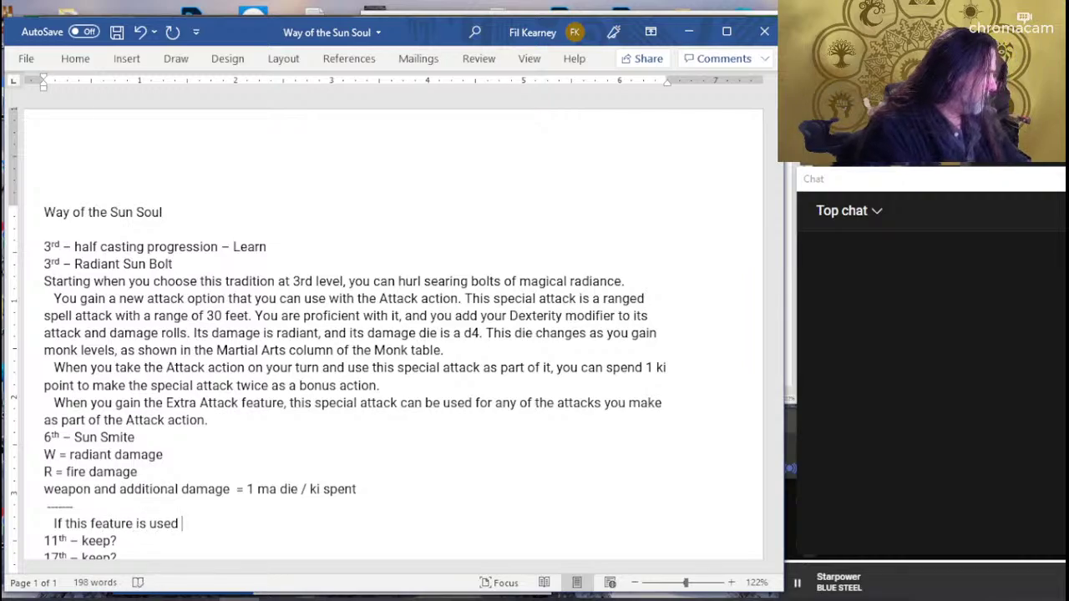
text(to)
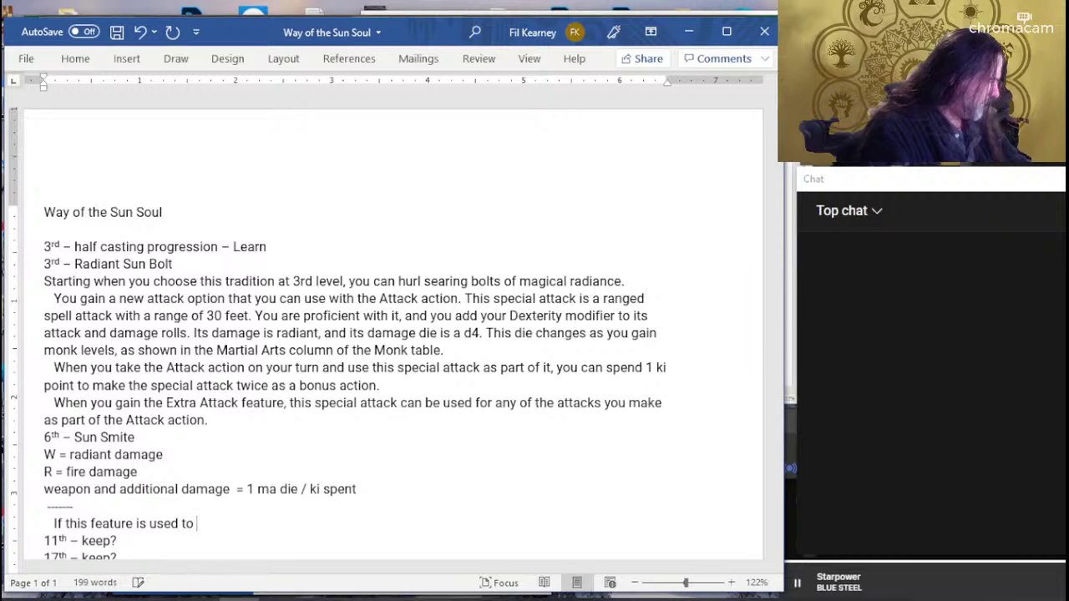
key(BackSpace)
key(BackSpace)
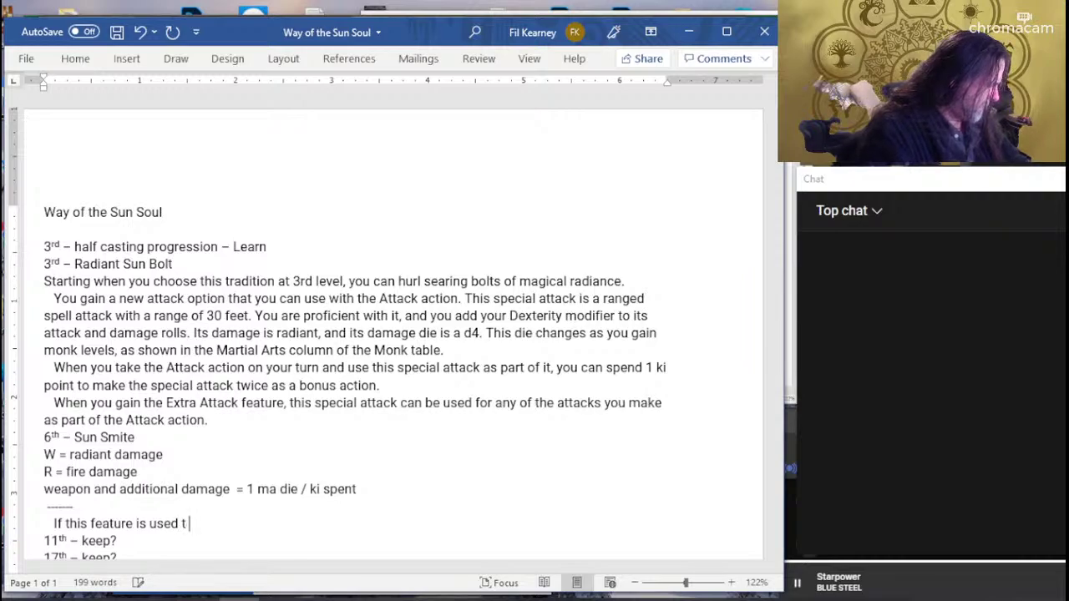
key(BackSpace)
key(BackSpace)
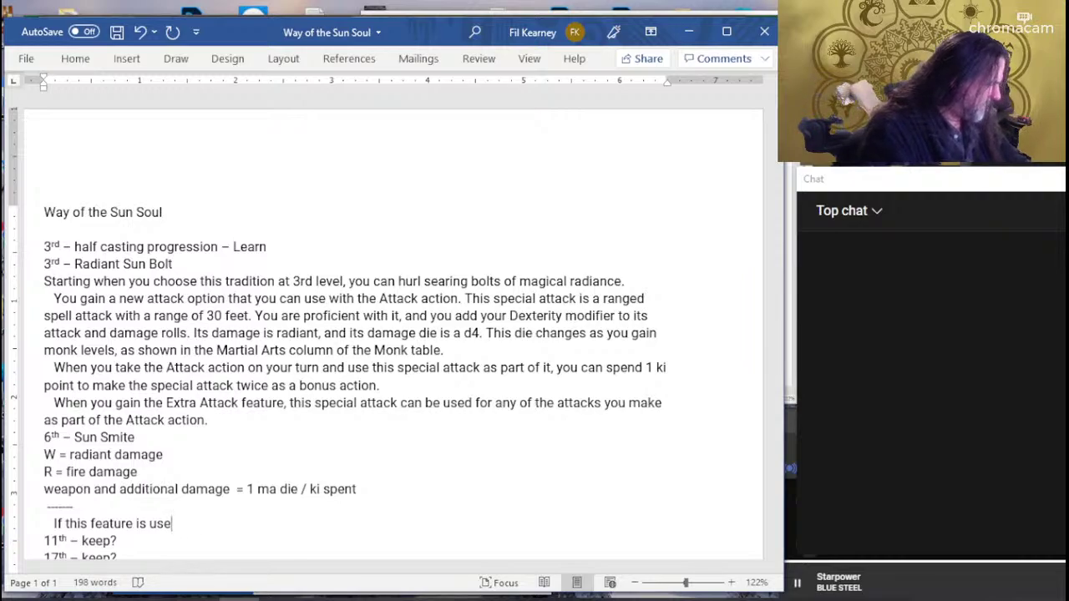
text(d while making)
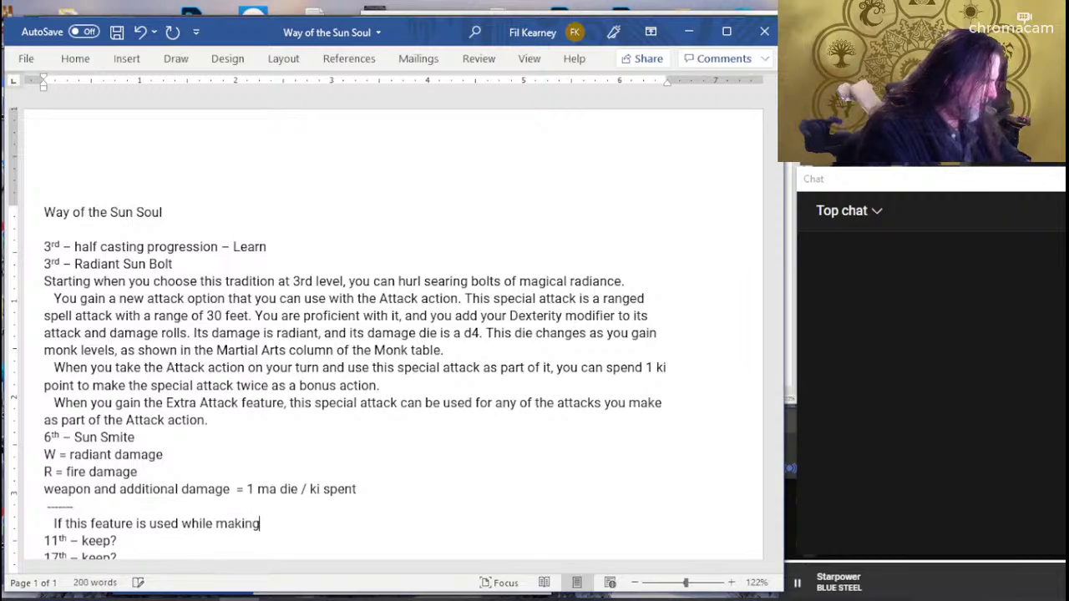
text( an attack with)
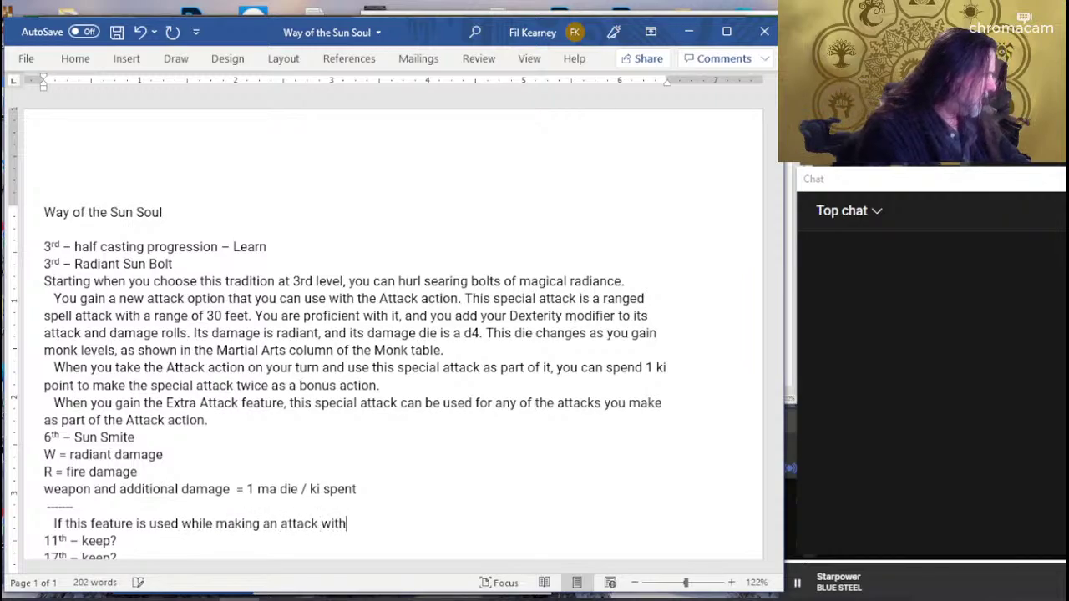
text( Radian)
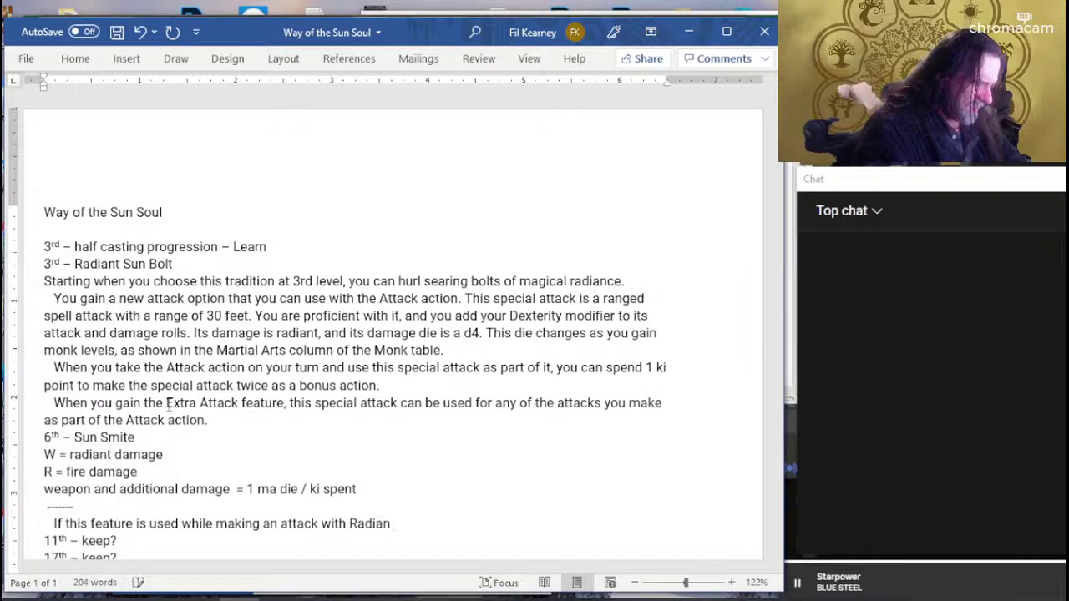
text(t Sun Bolt)
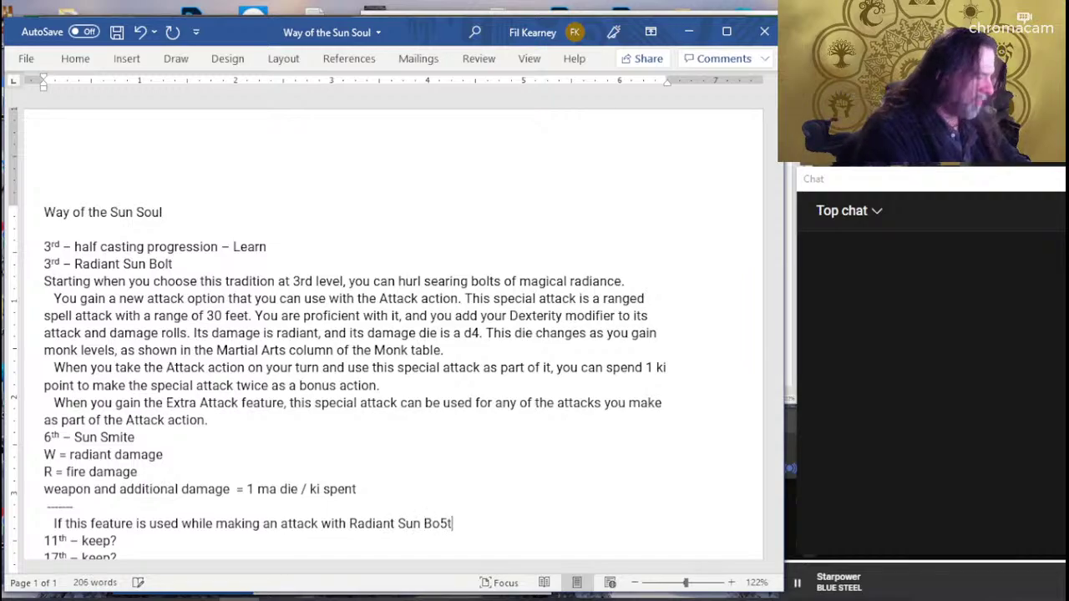
key(BackSpace)
key(BackSpace)
text(lt, th)
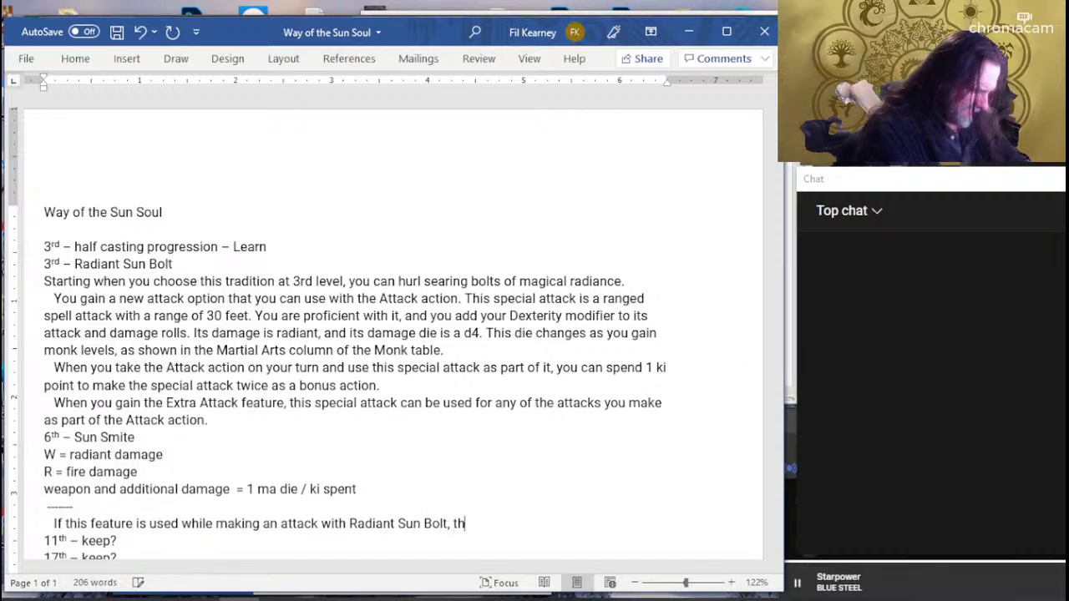
text(e )
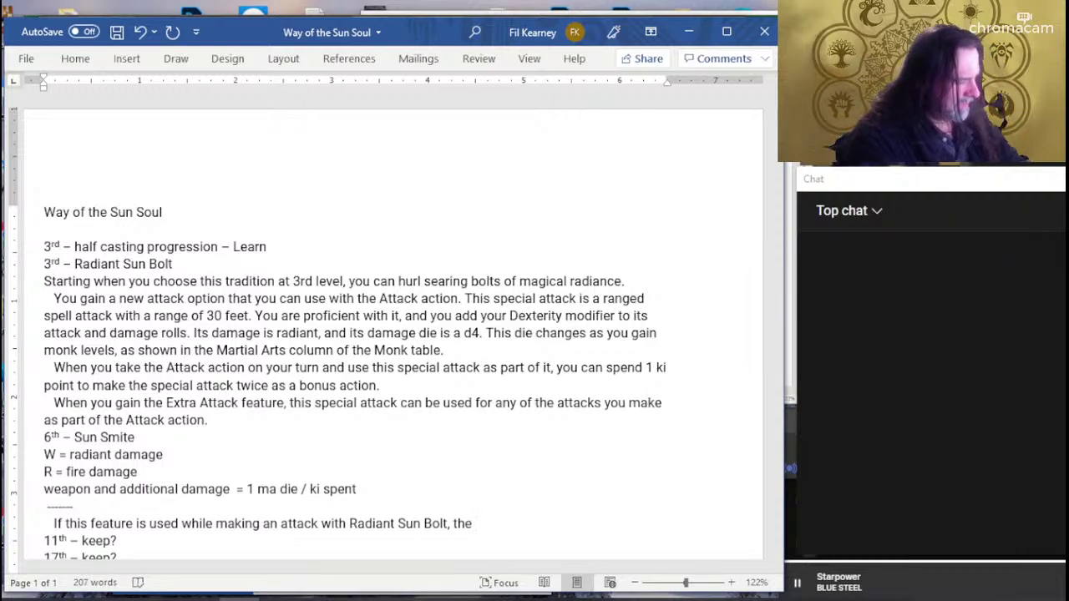
text(damage c)
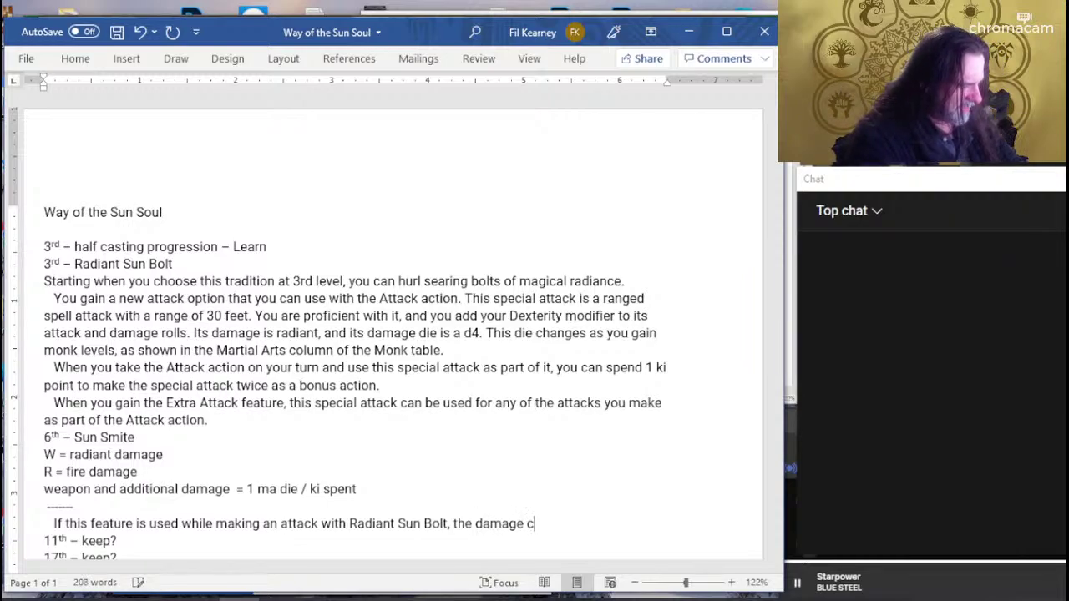
text(an be )
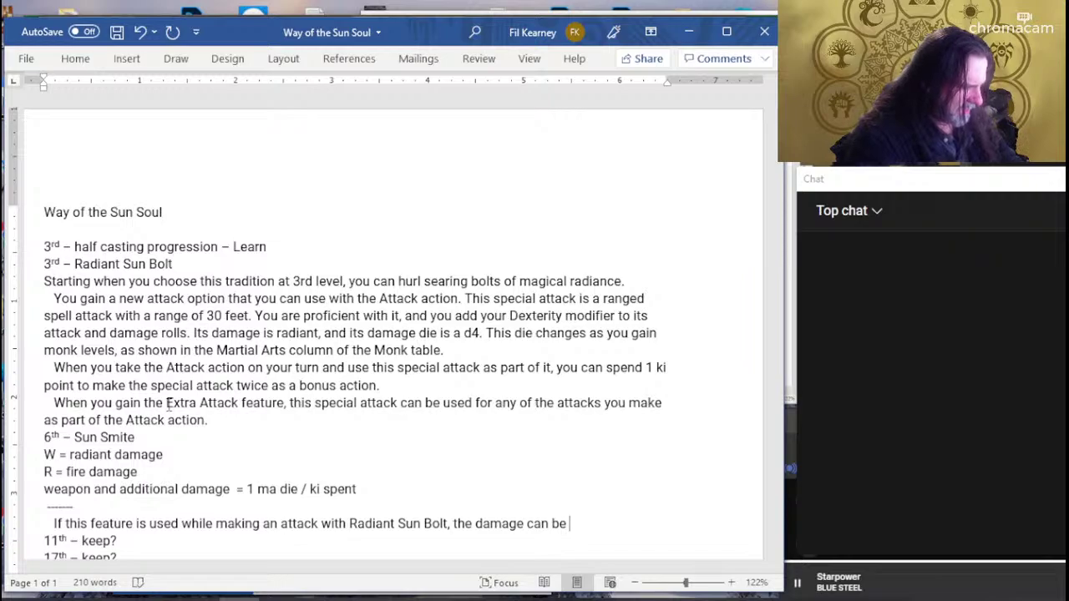
text(F)
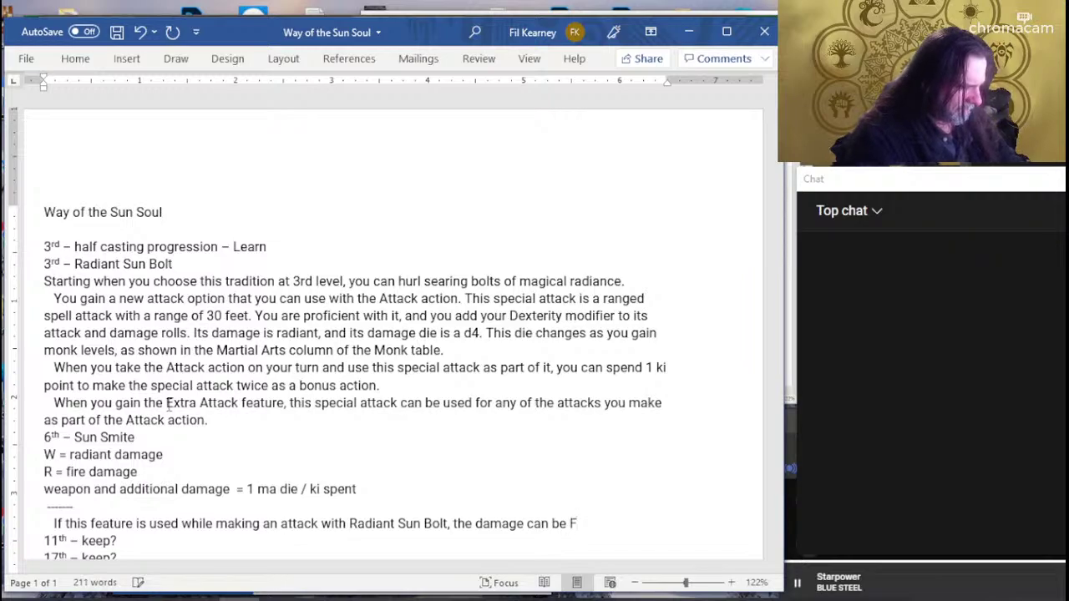
key(BackSpace)
key(BackSpace)
key(BackSpace)
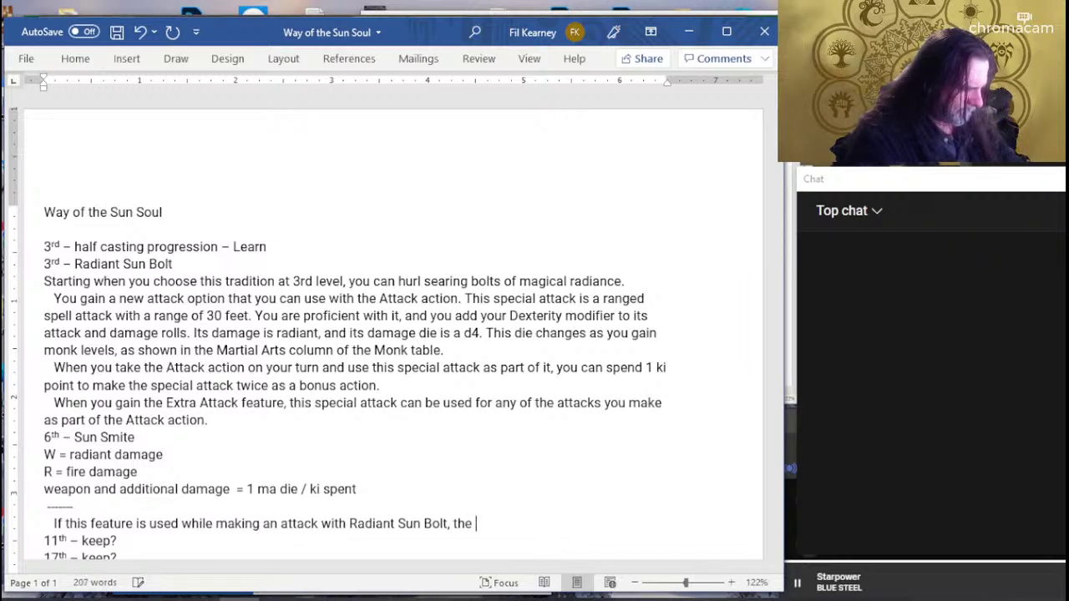
text(initial )
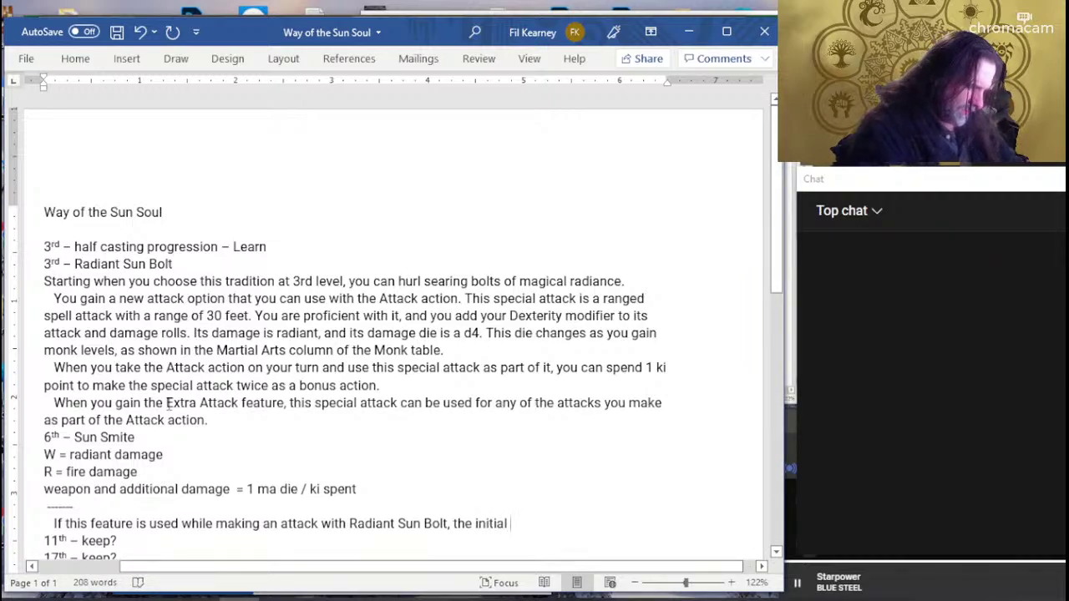
text(damage )
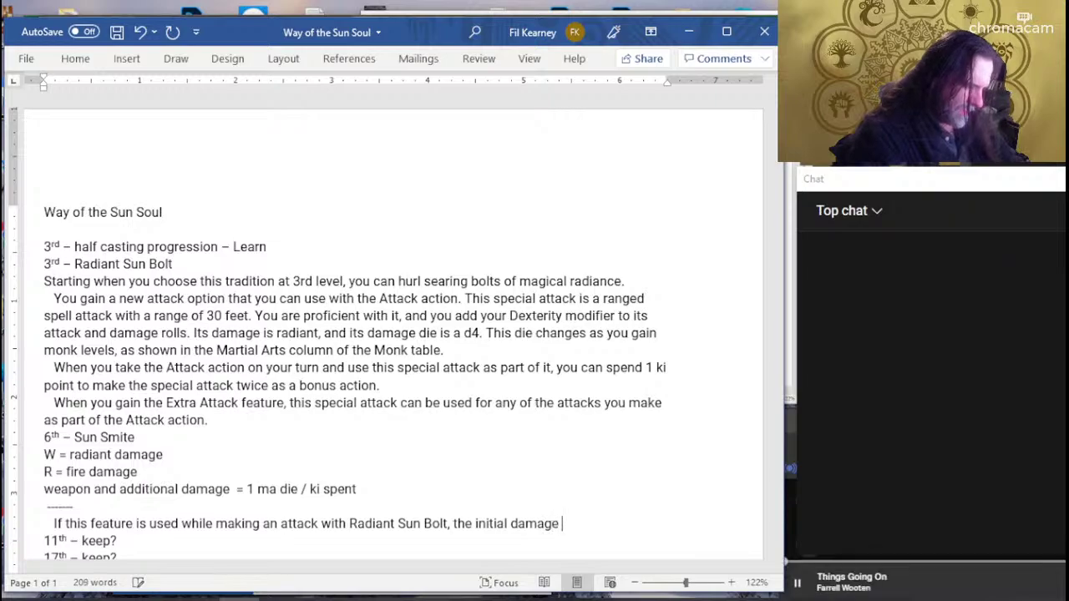
text(can be )
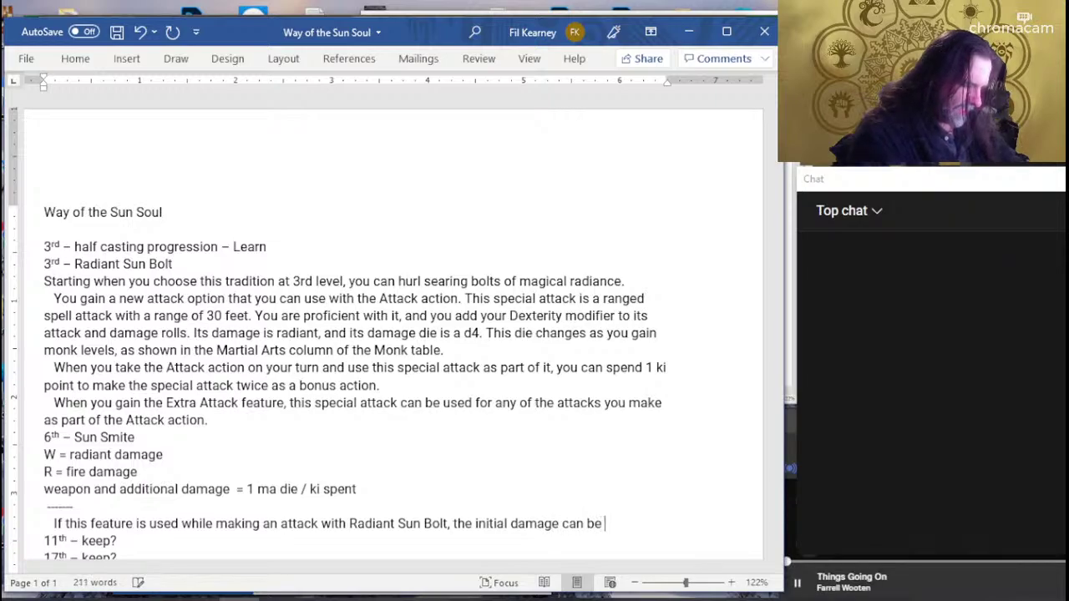
text(Fire )
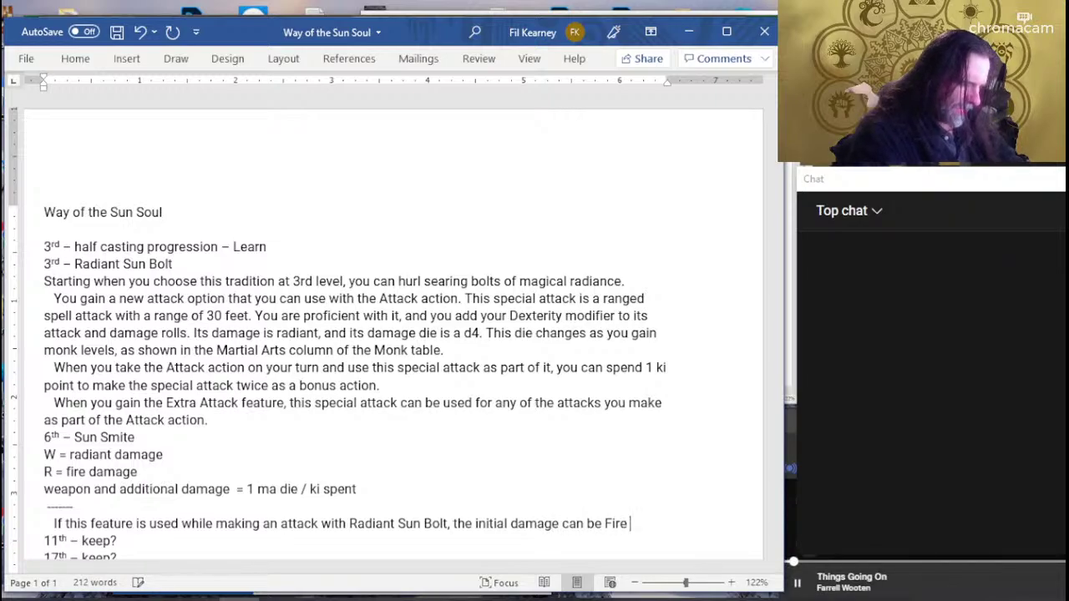
text(instead of )
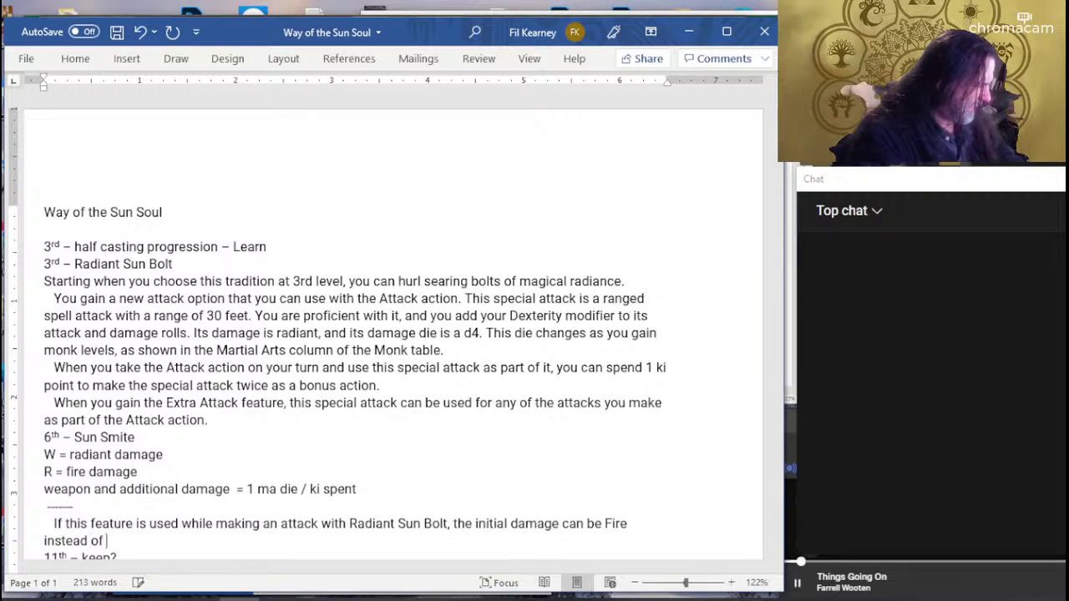
text(ra)
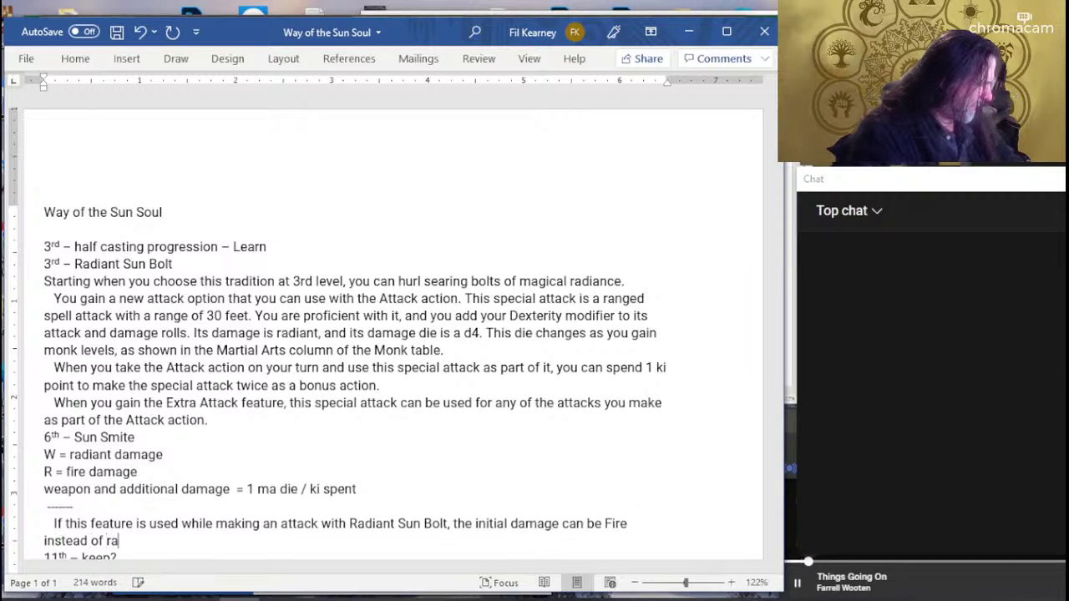
text(diant when y)
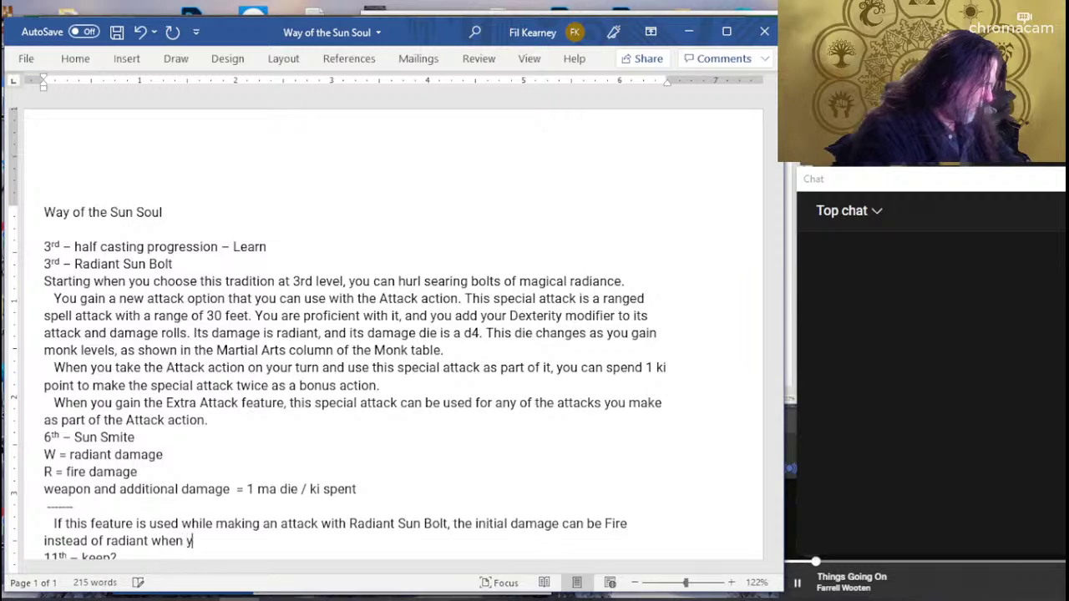
text(ou burn )
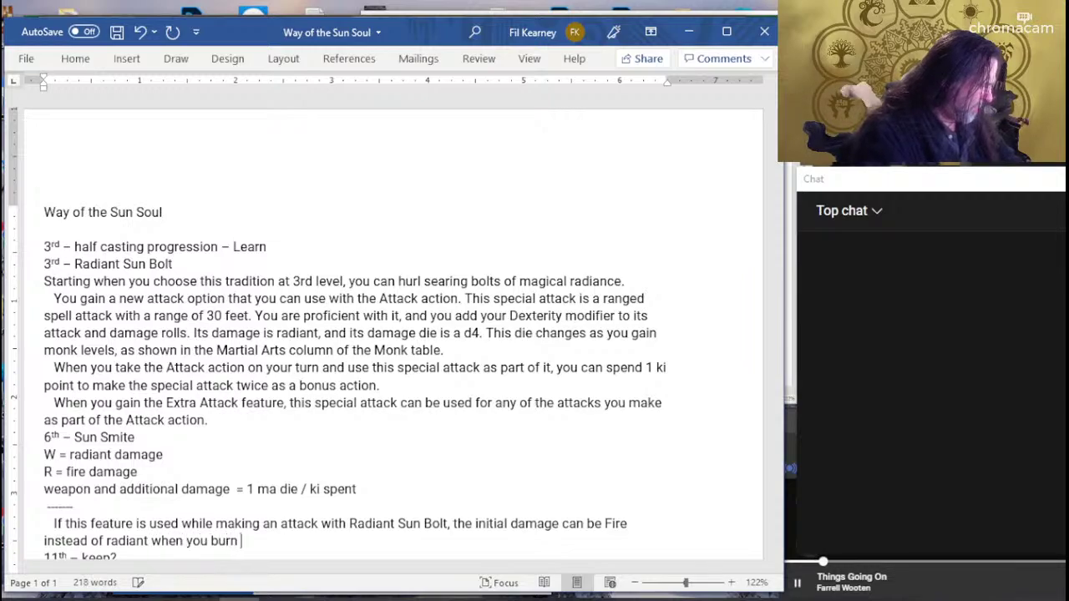
text(Red)
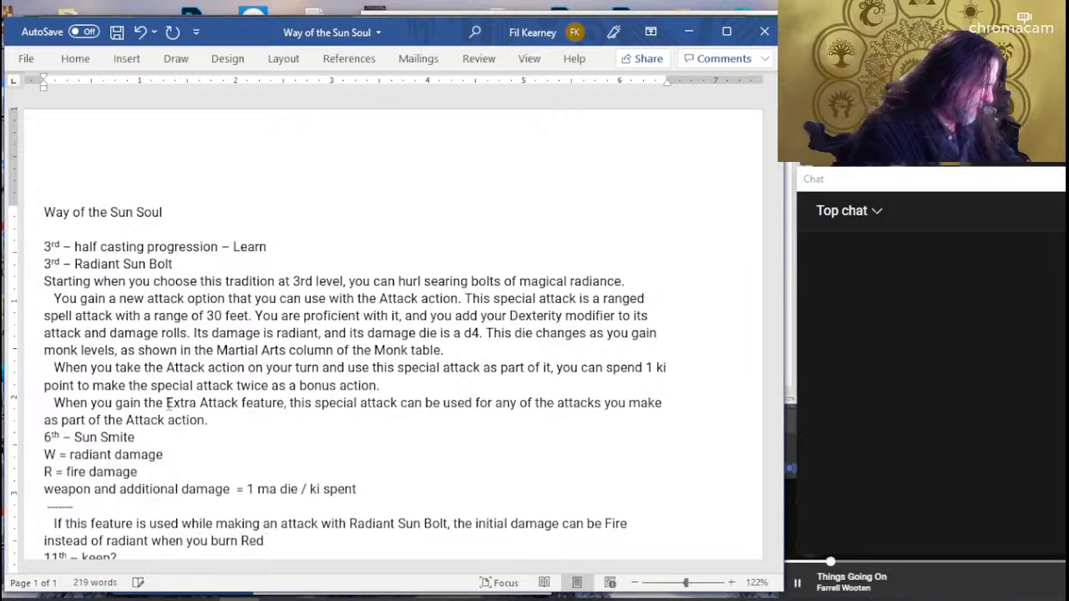
text( ki if you )
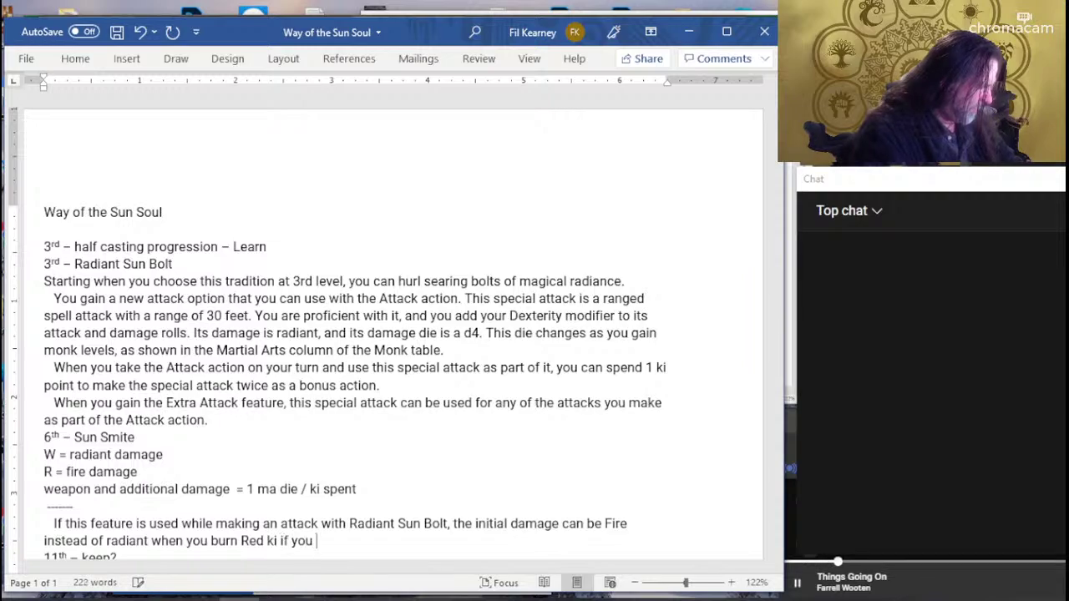
text(choose.)
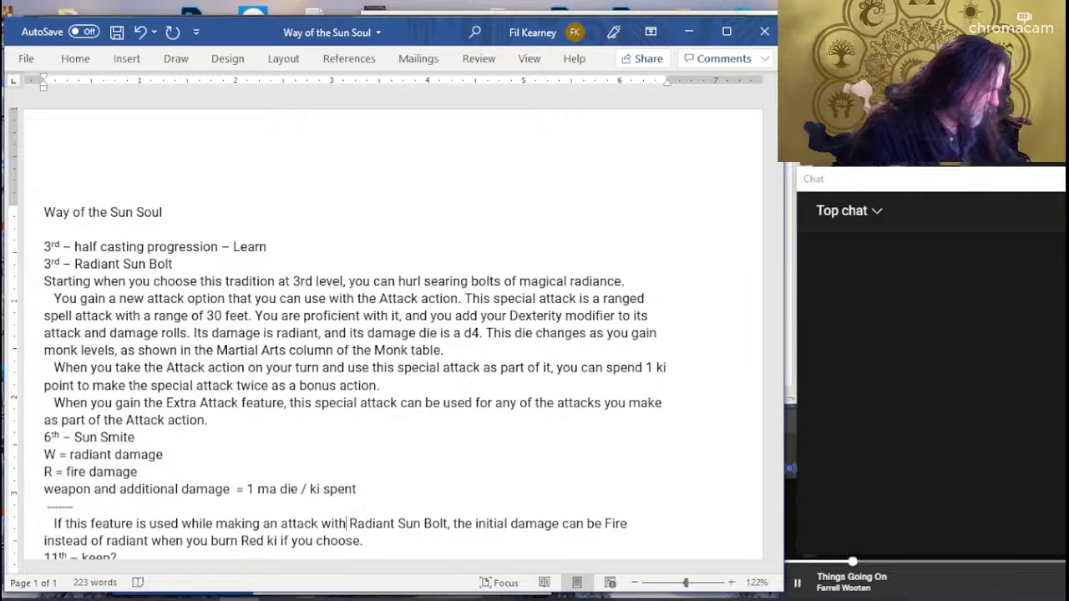
Reword the start of the Sun Smite note to 'you burn Red ki while using'.
click(261, 523)
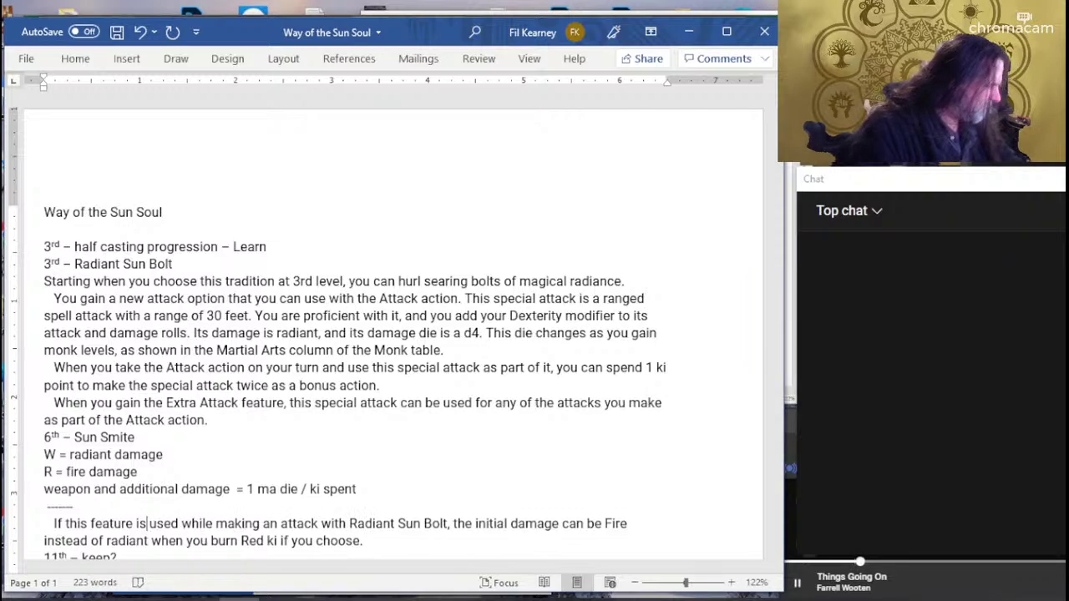
text(yo)
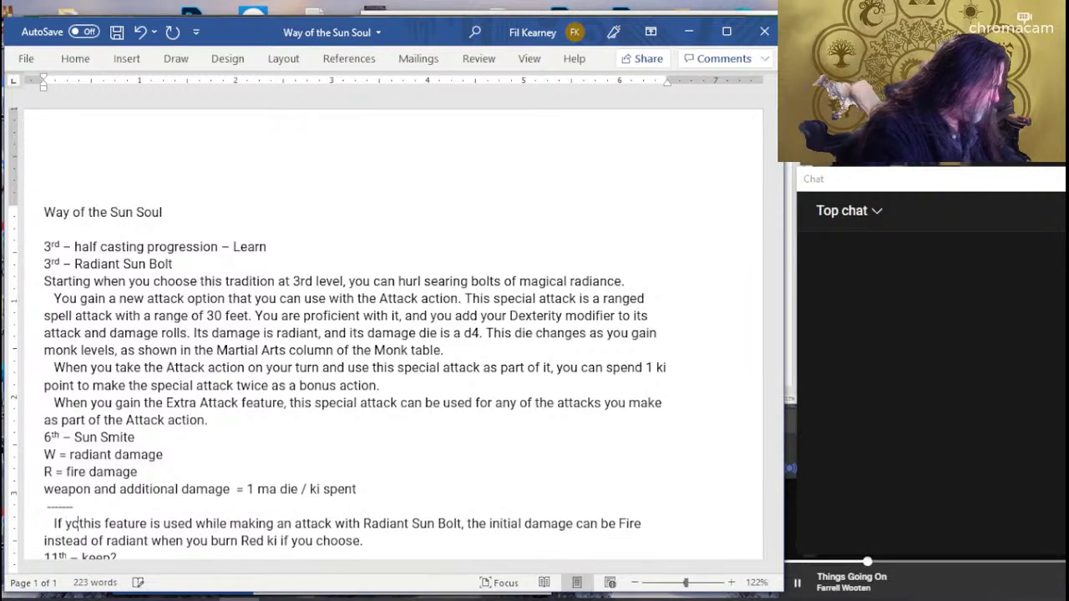
text(u burn R)
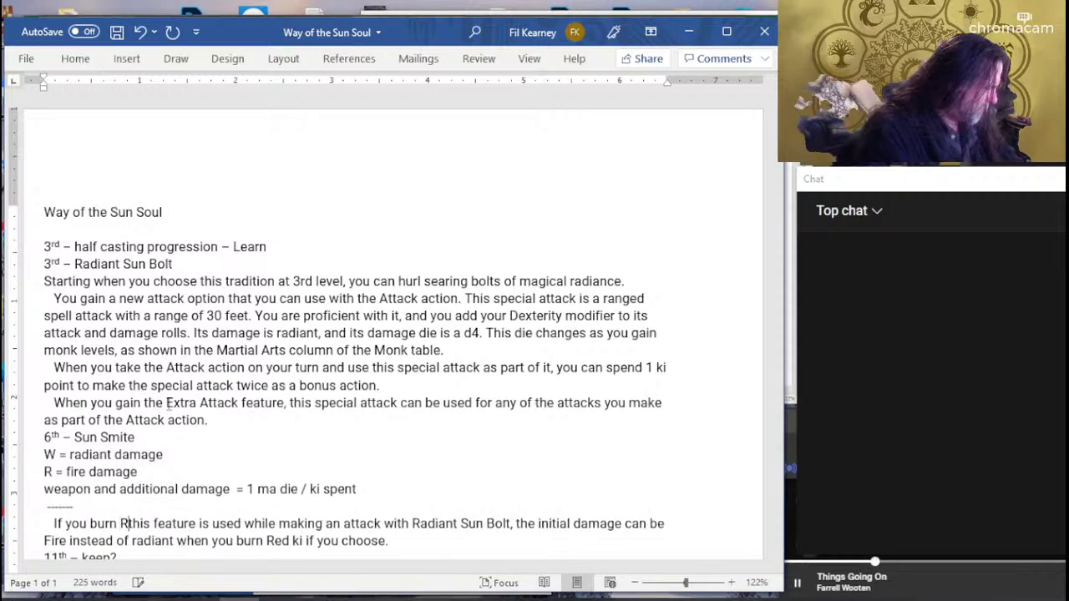
text(ed ki w)
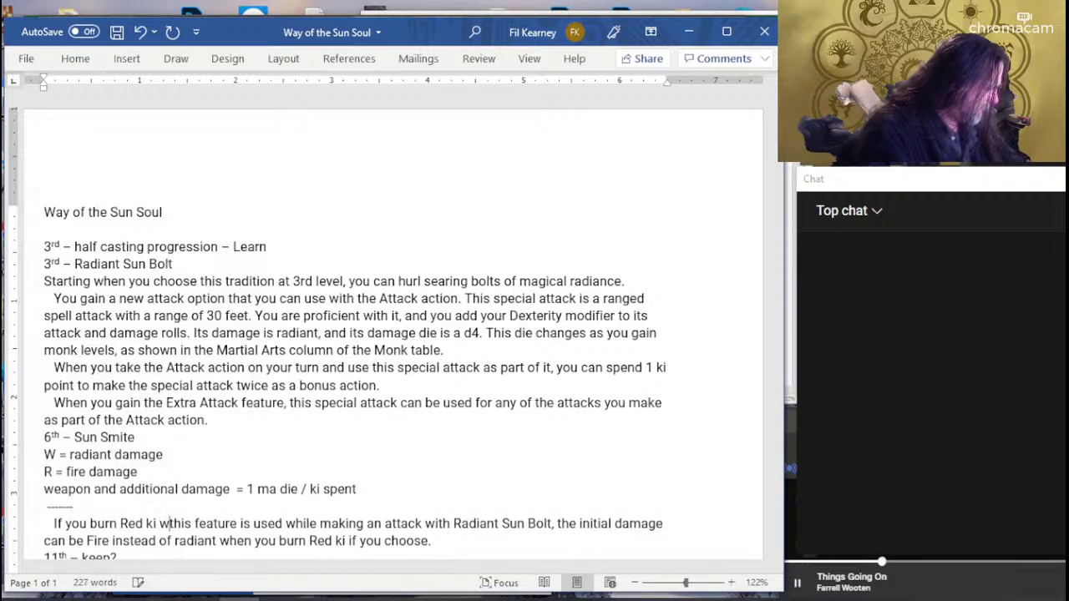
text(hil)
key(BackSpace)
key(BackSpace)
key(BackSpace)
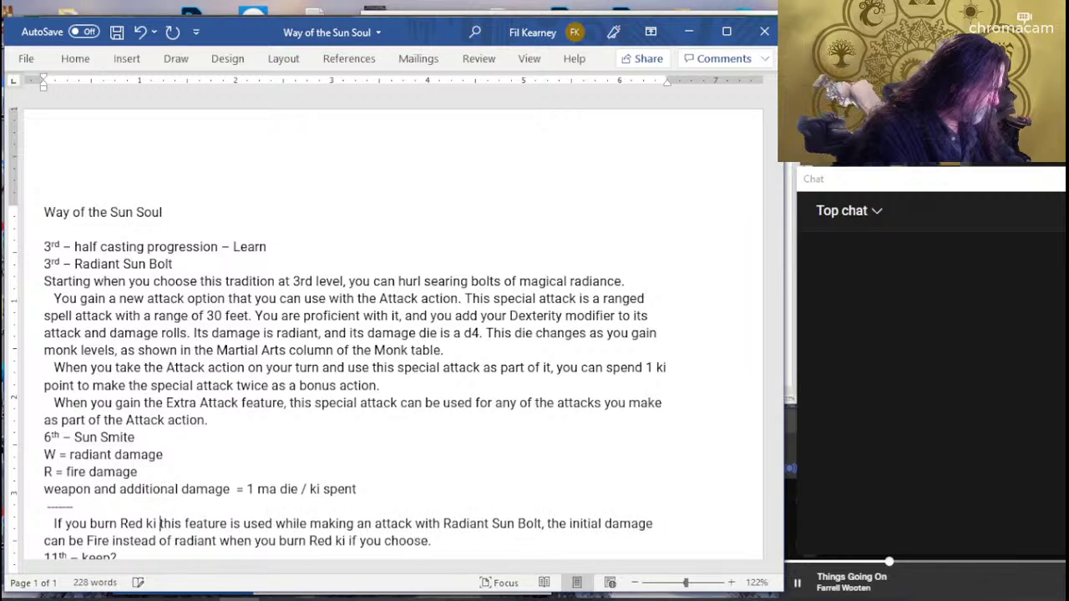
text(whi)
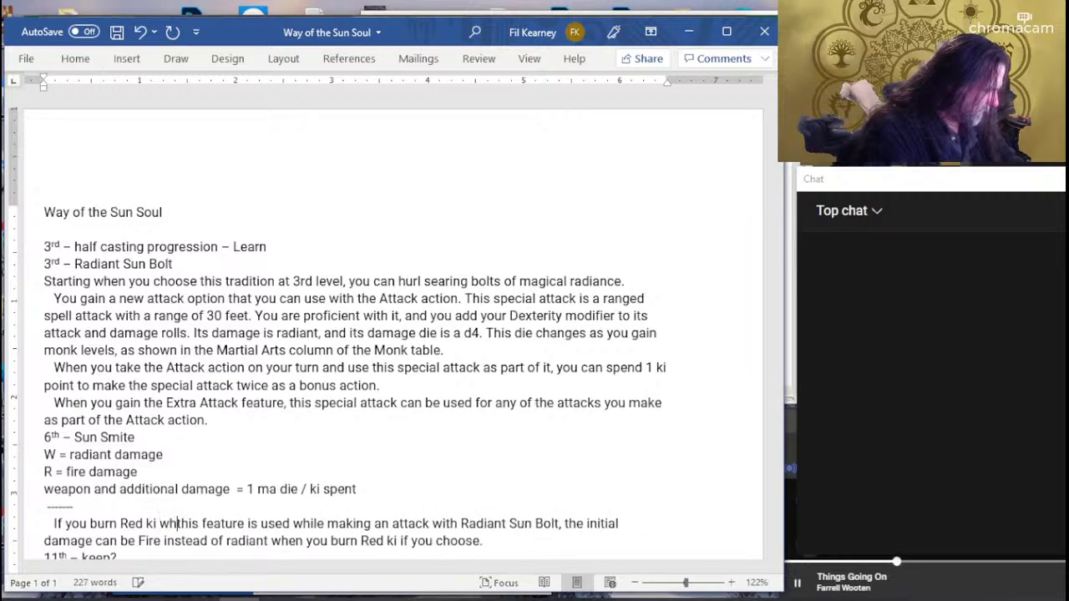
text(le)
key(Delete)
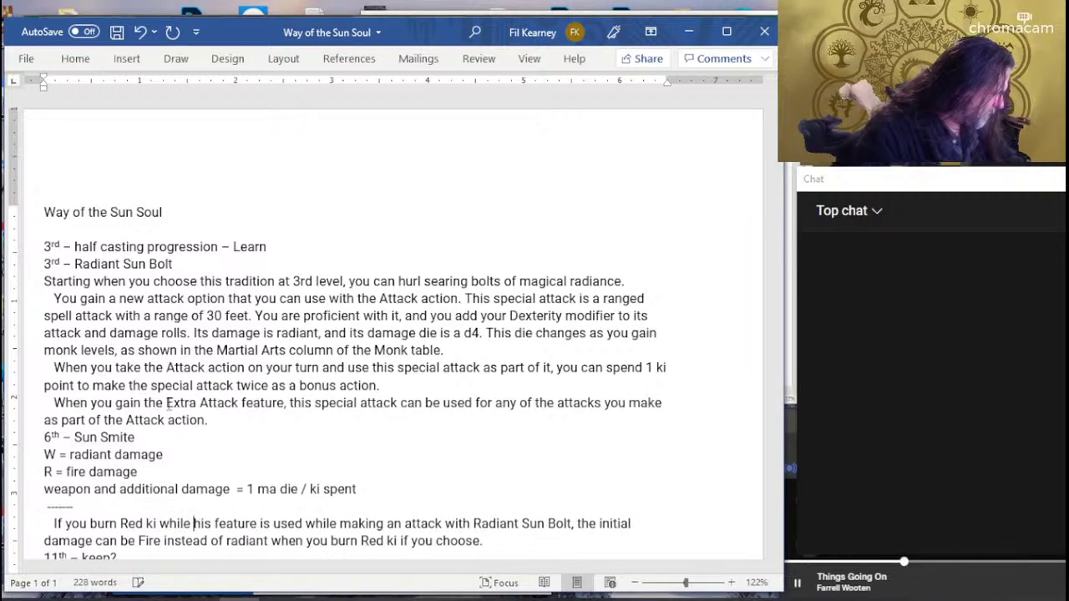
key(Delete)
key(Delete)
key(Delete)
key(Delete)
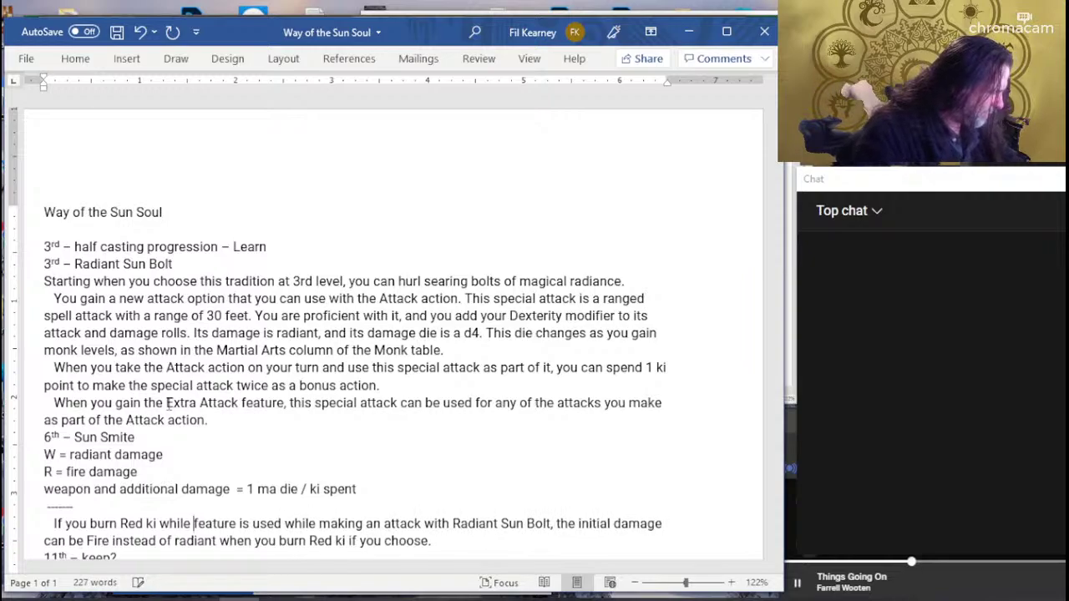
key(Delete)
key(Delete)
key(Delete)
key(Delete)
key(Delete)
key(Delete)
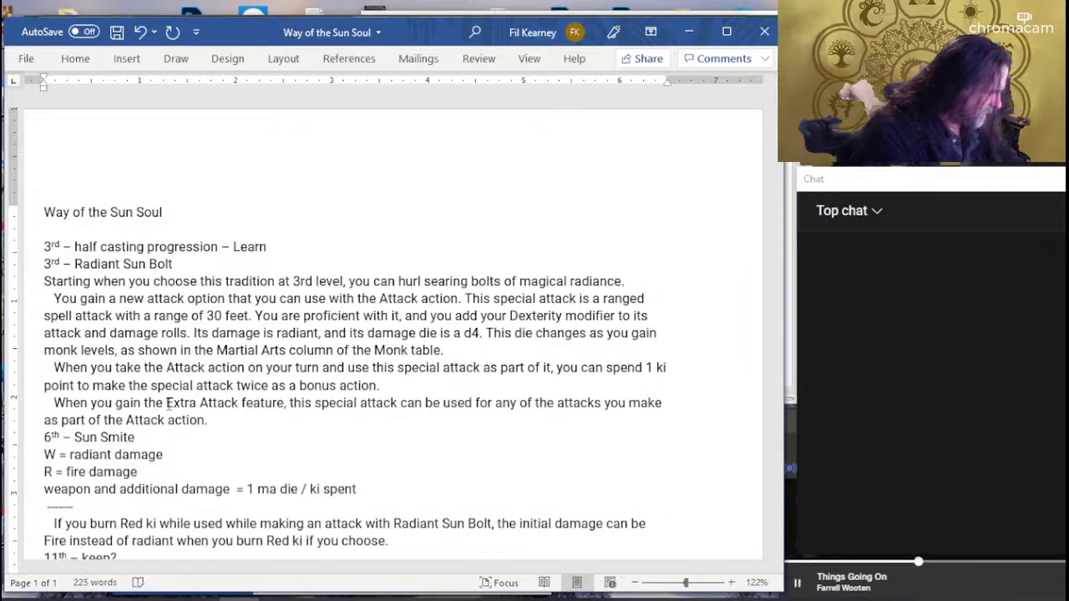
text(using)
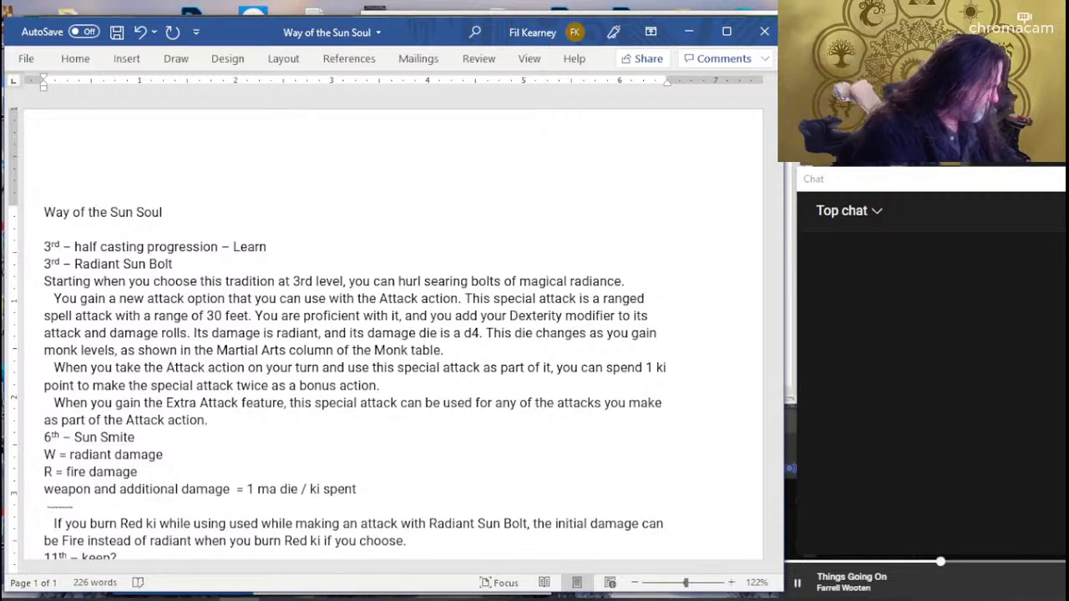
Type 'This feature can be used with Radiant Sun Bolt or any weapon you're proficient with.' and delete the old Red ki text.
text(This f)
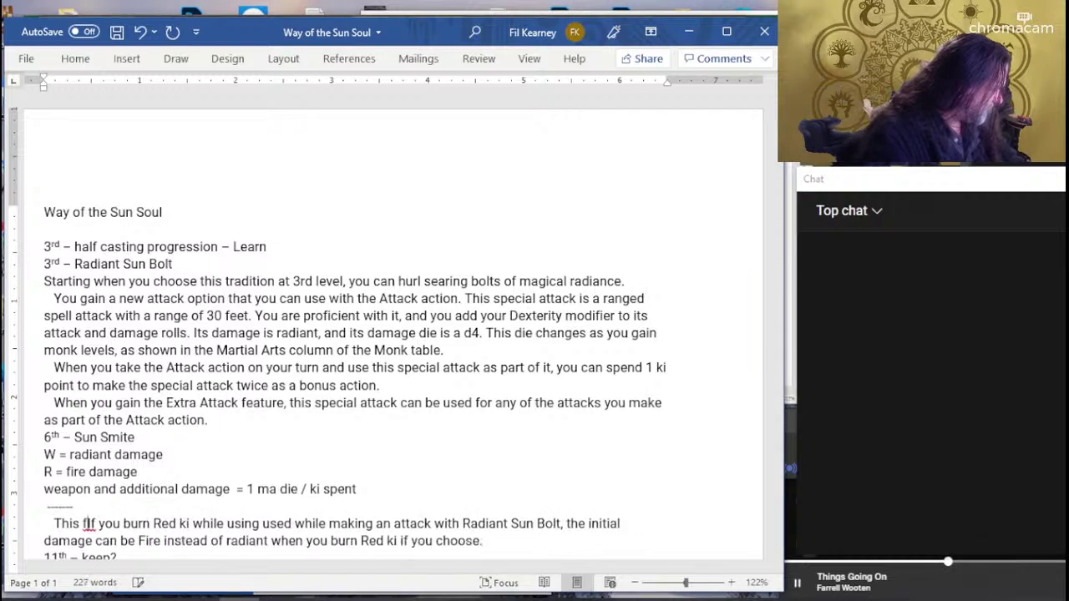
text(eature )
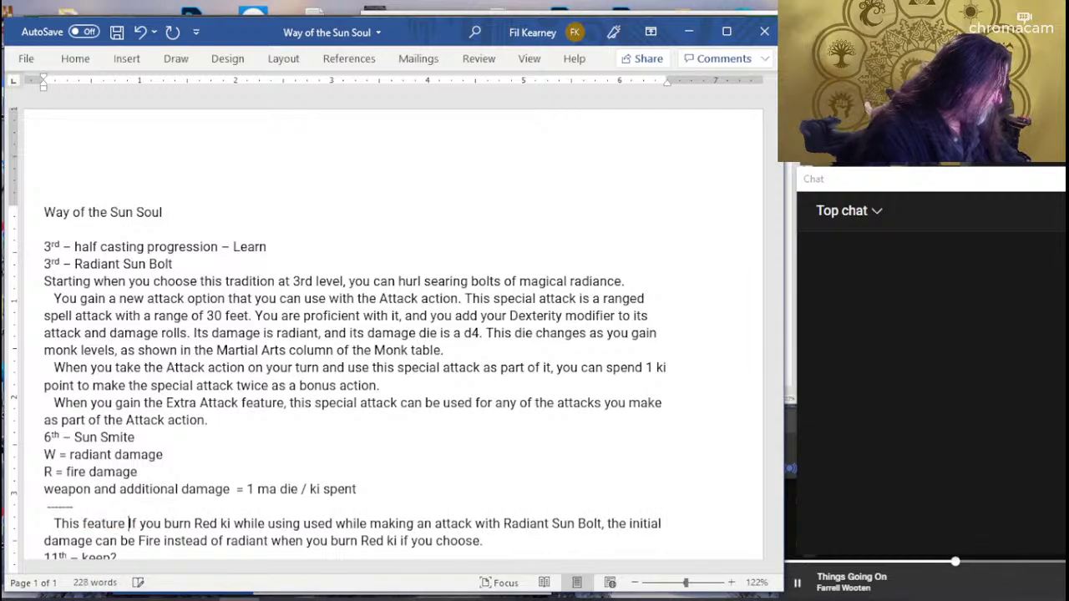
text(can )
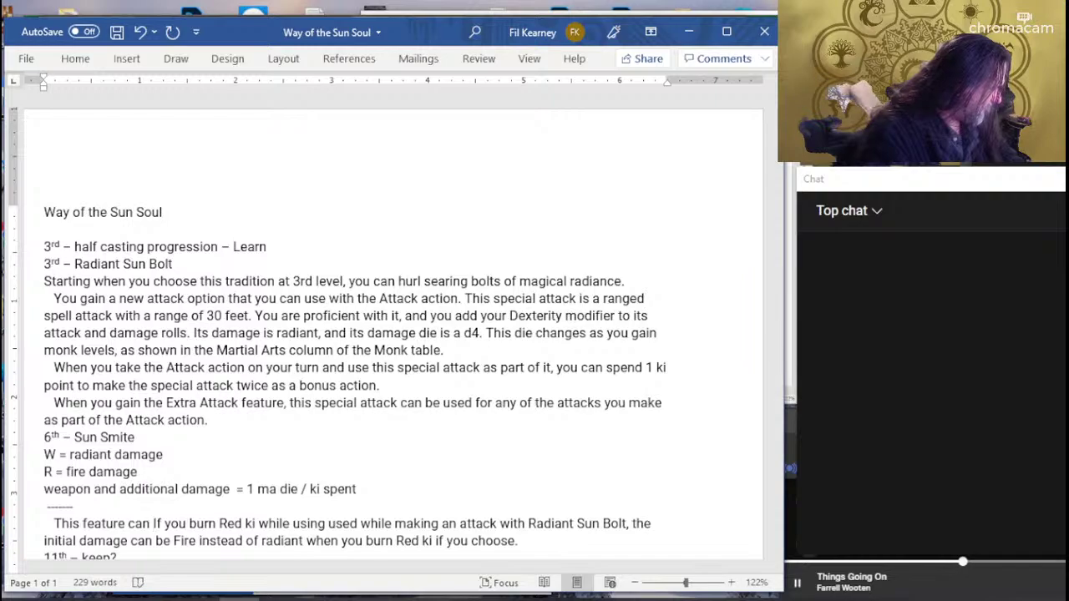
text(be used )
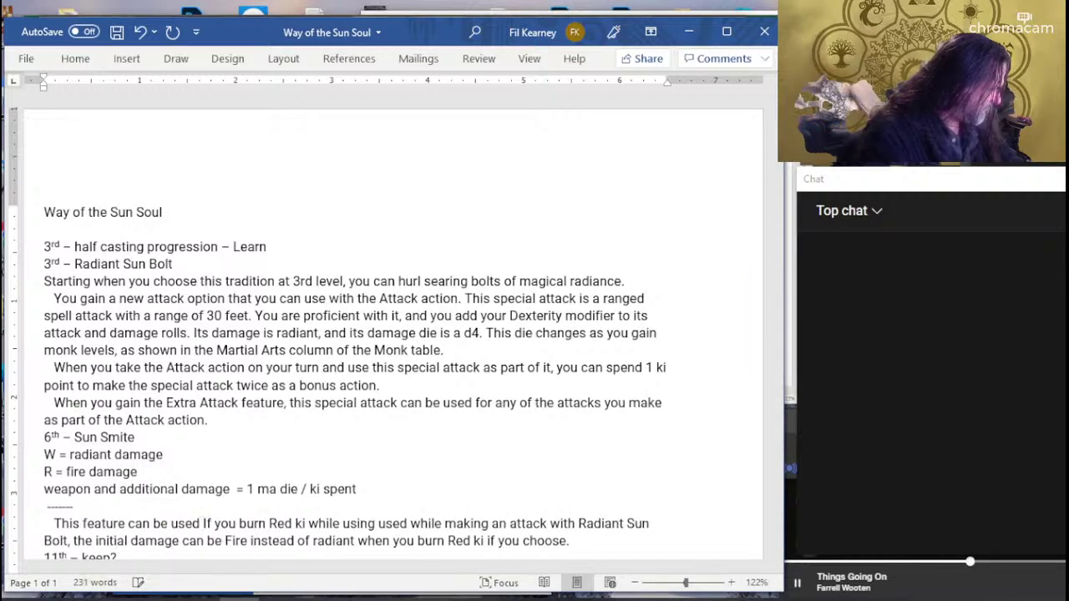
text(with )
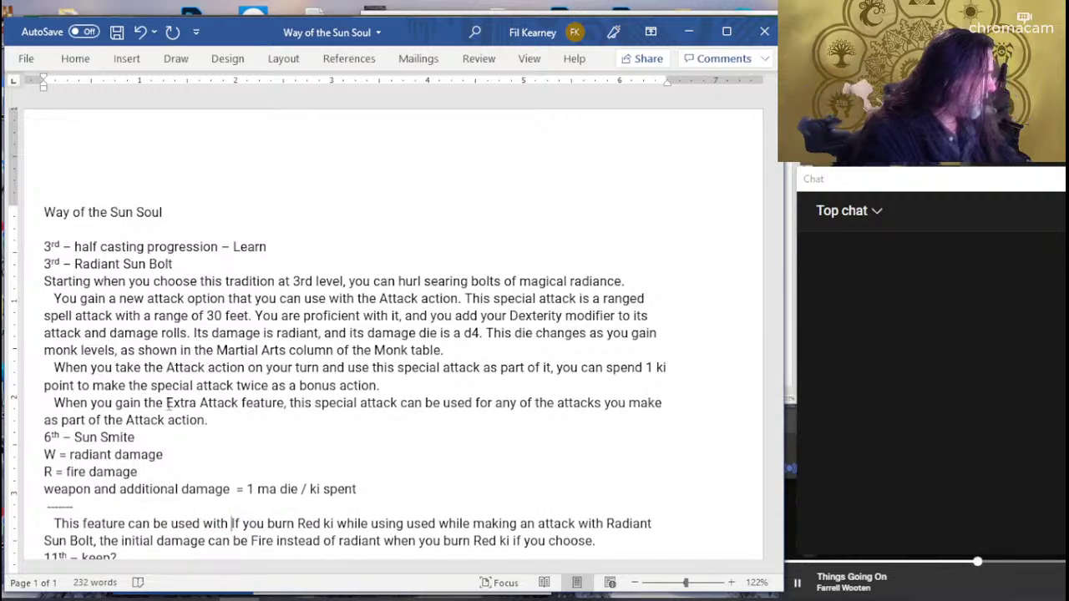
text(Radiant Sun )
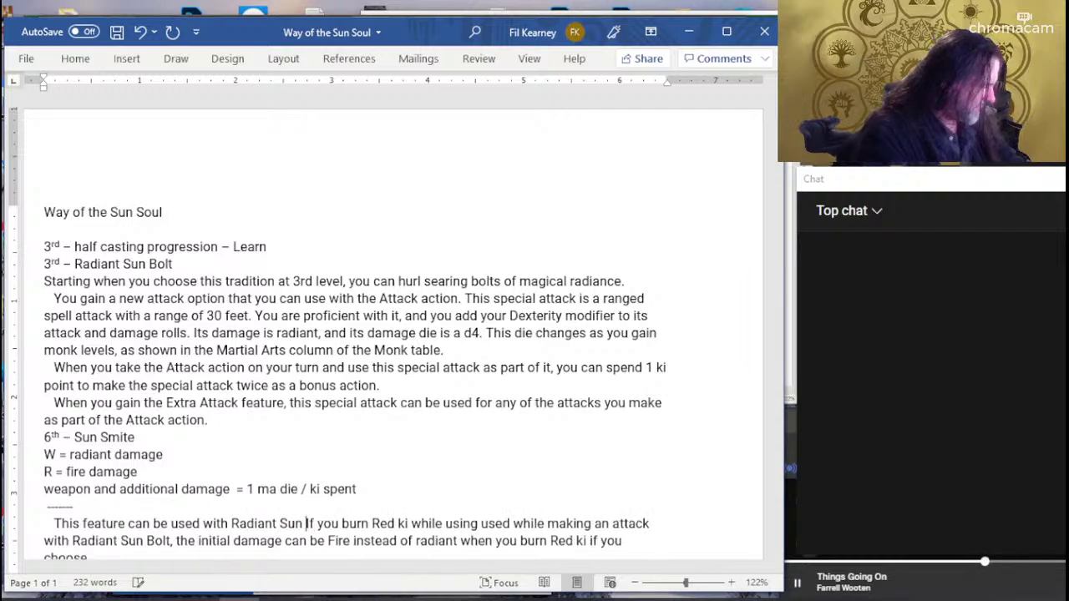
text(Bolt )
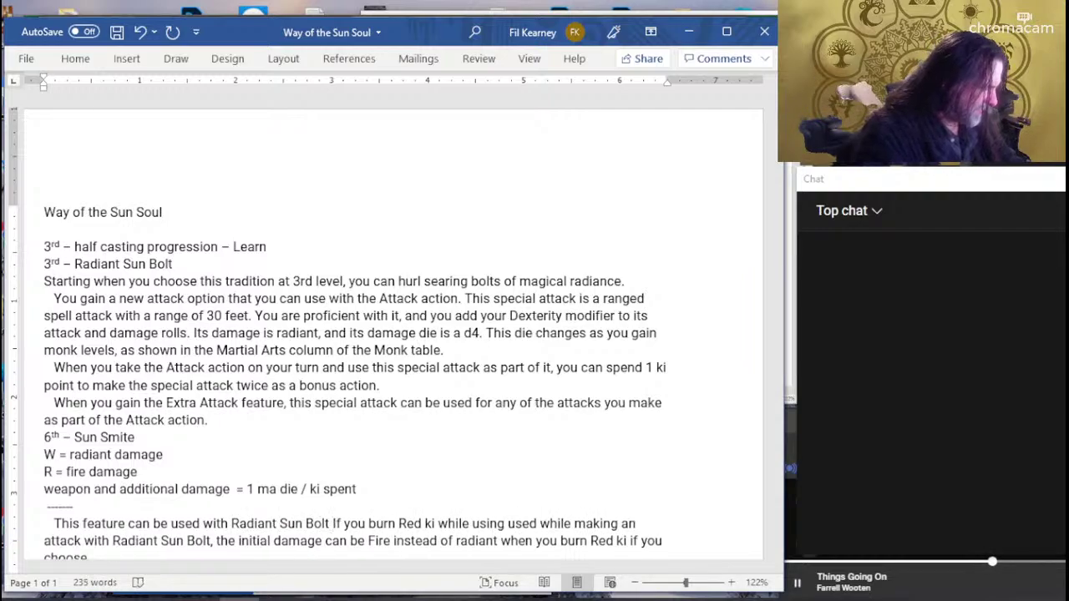
text(or any weapo)
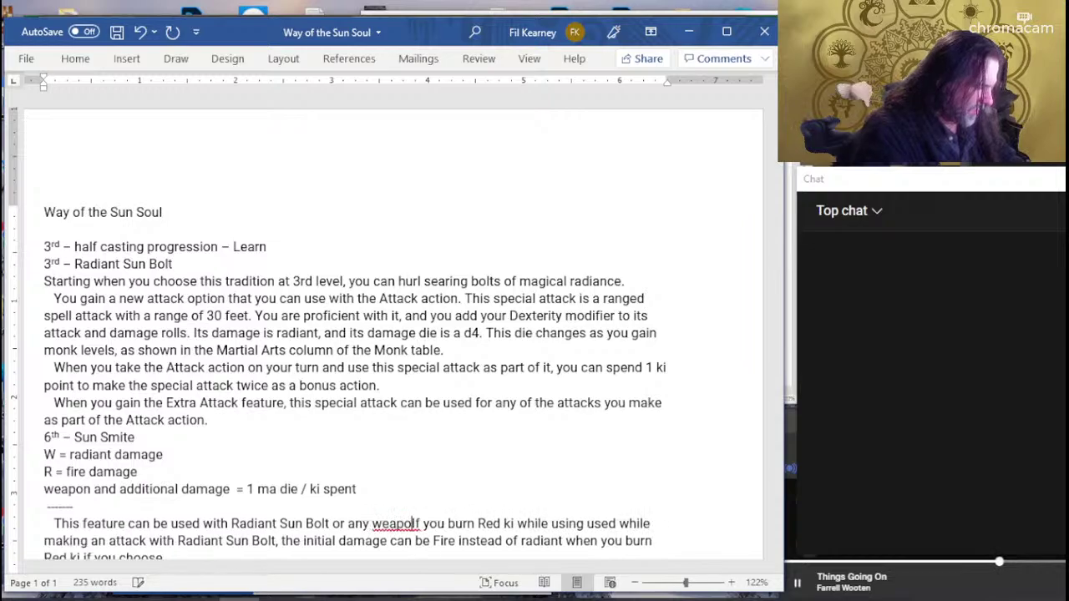
text(n you're profi)
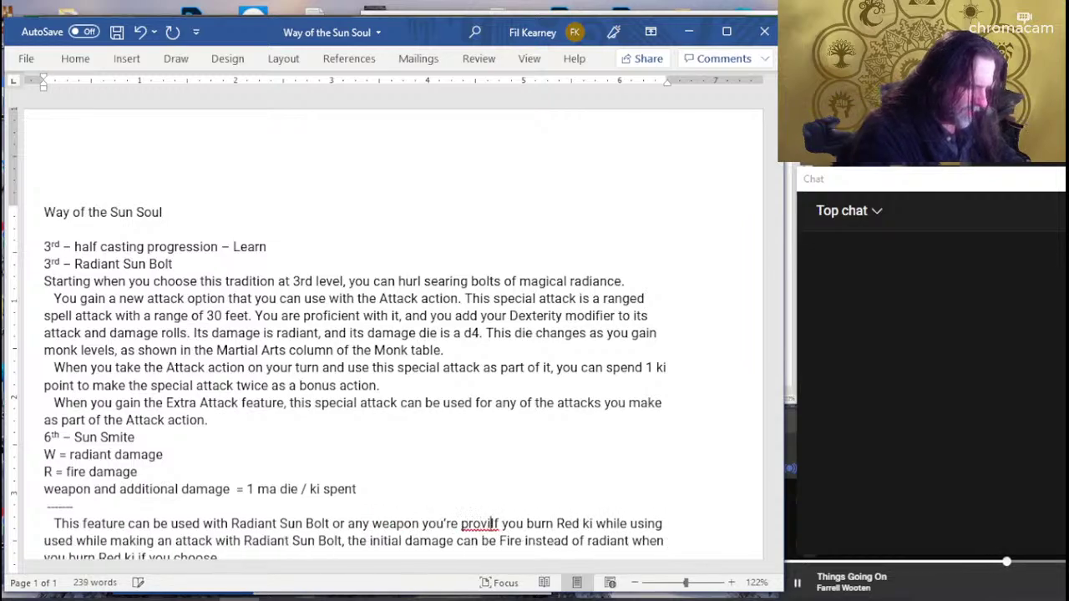
text(cient with)
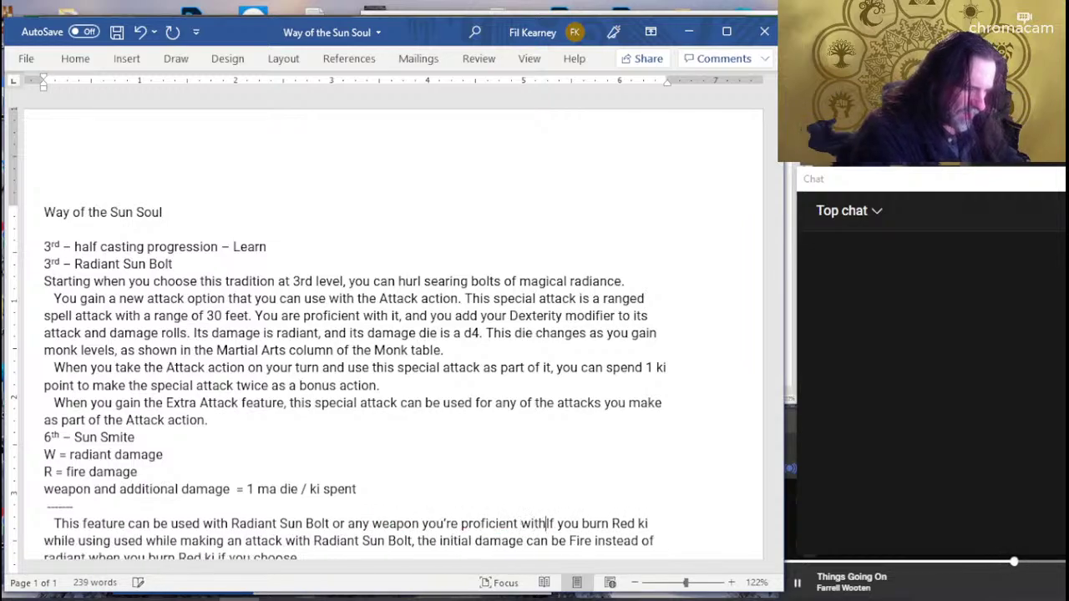
text(.)
key(ctrl+shift+Down)
key(Delete)
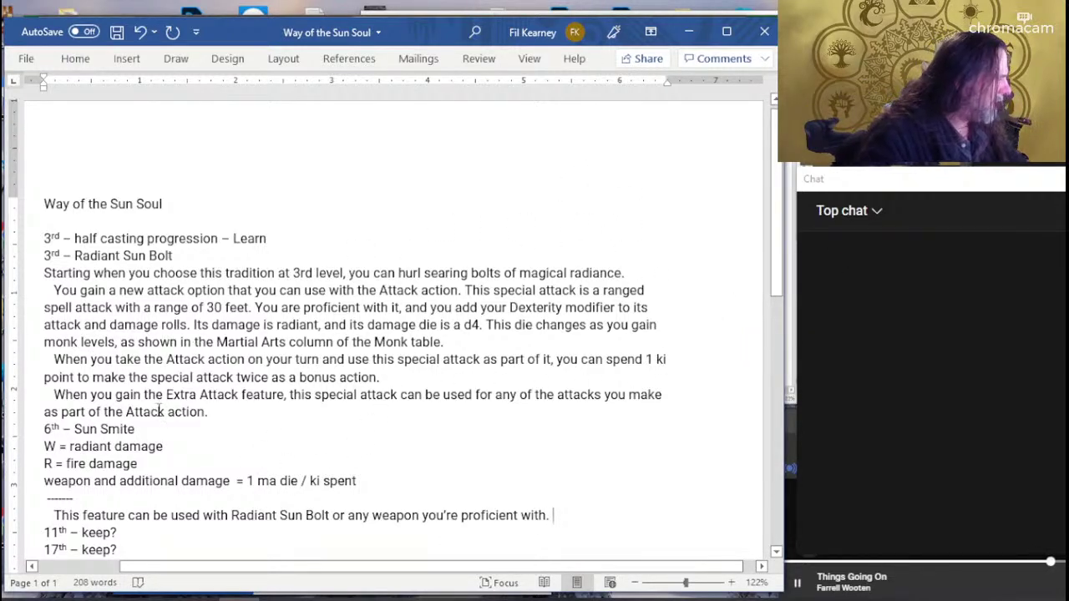
Extend the bonus-action sentence: ki devoted to Red magic can choose fire damage instead of radiant.
click(425, 378)
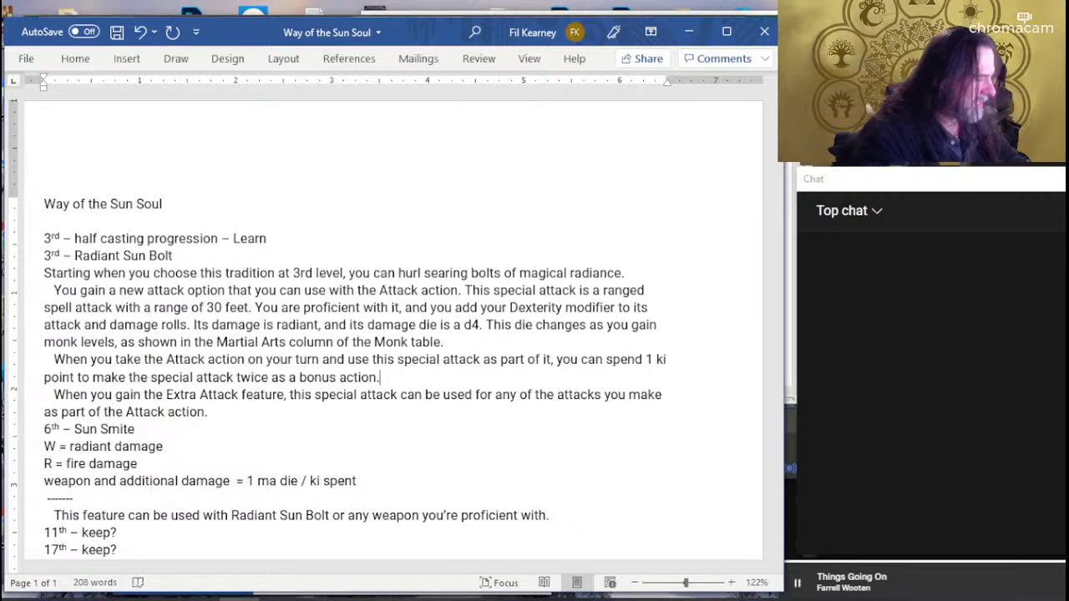
key(BackSpace)
text(,)
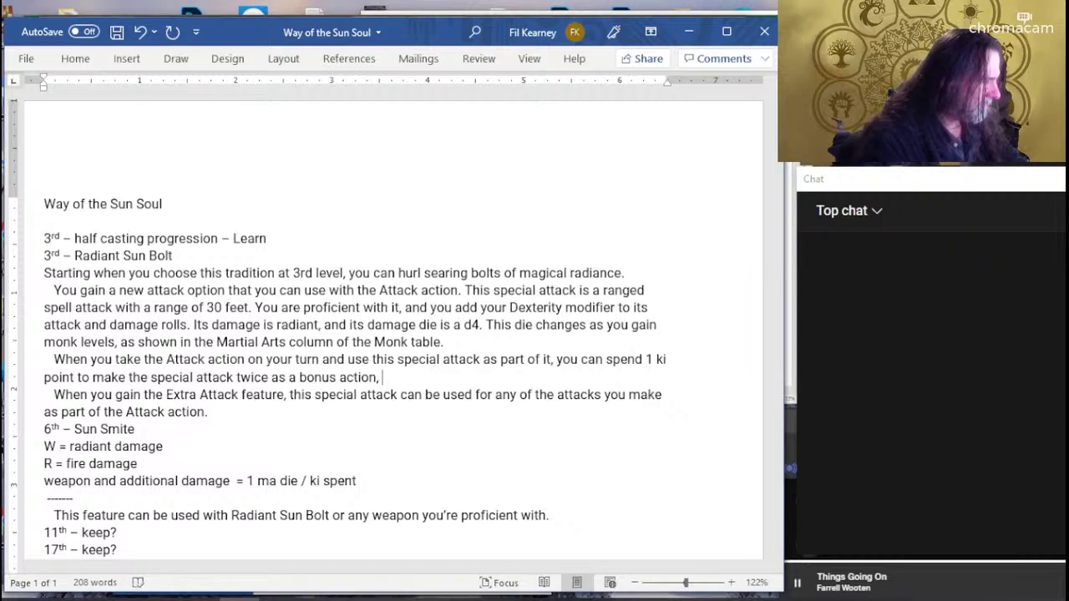
text(and )
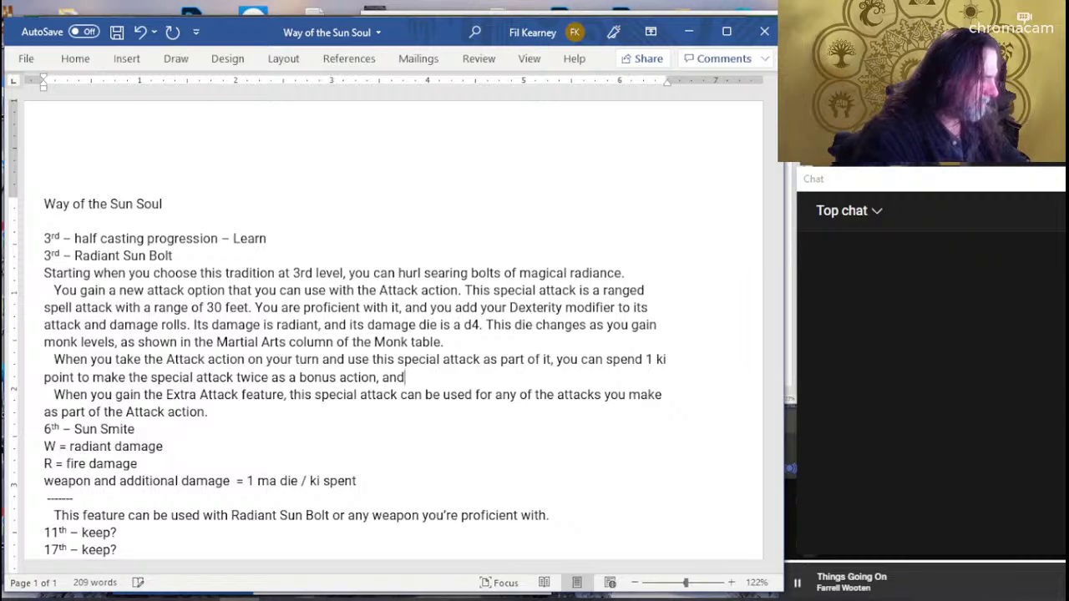
text(i)
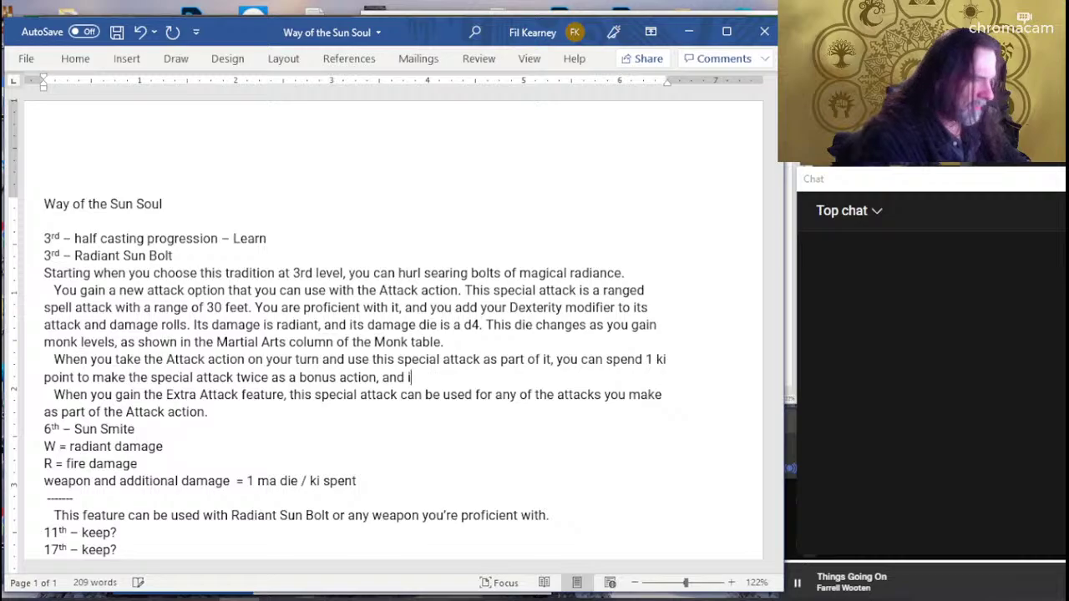
text(f the)
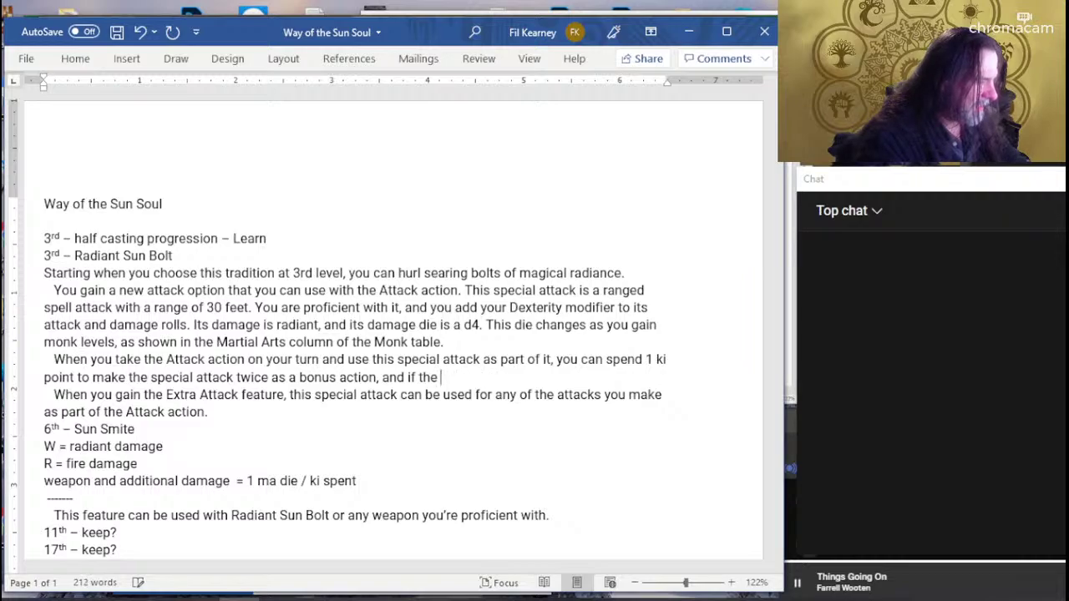
text(i is)
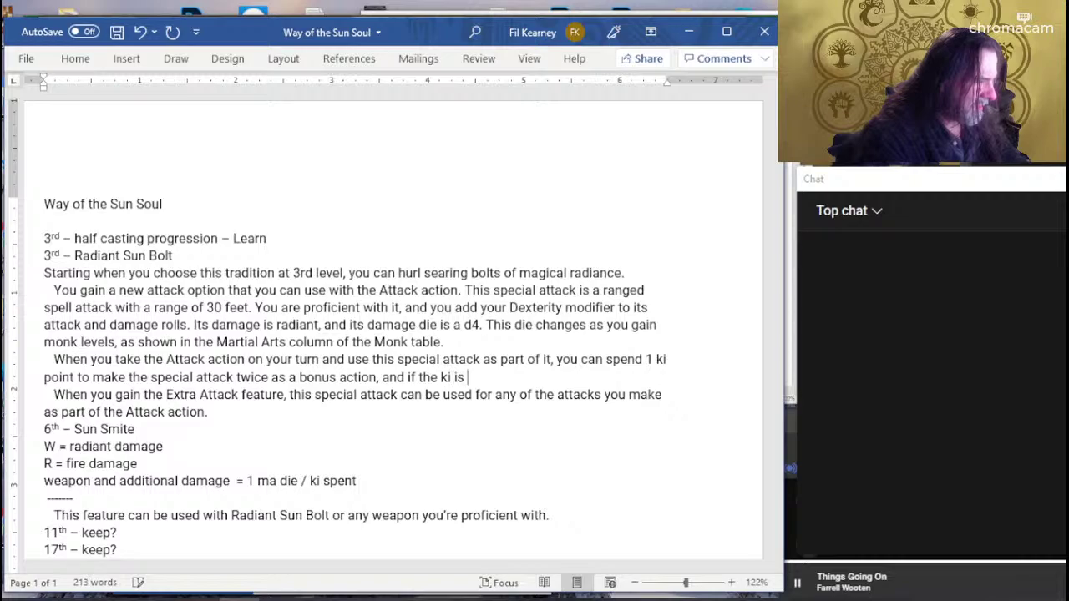
key(BackSpace)
key(BackSpace)
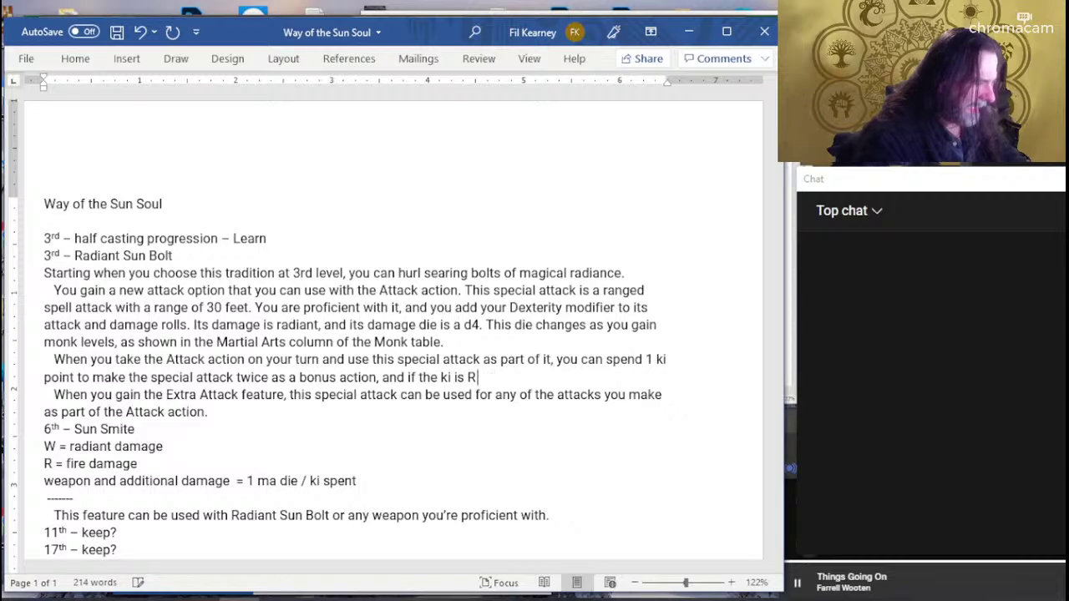
key(BackSpace)
key(BackSpace)
key(BackSpace)
key(BackSpace)
text(k)
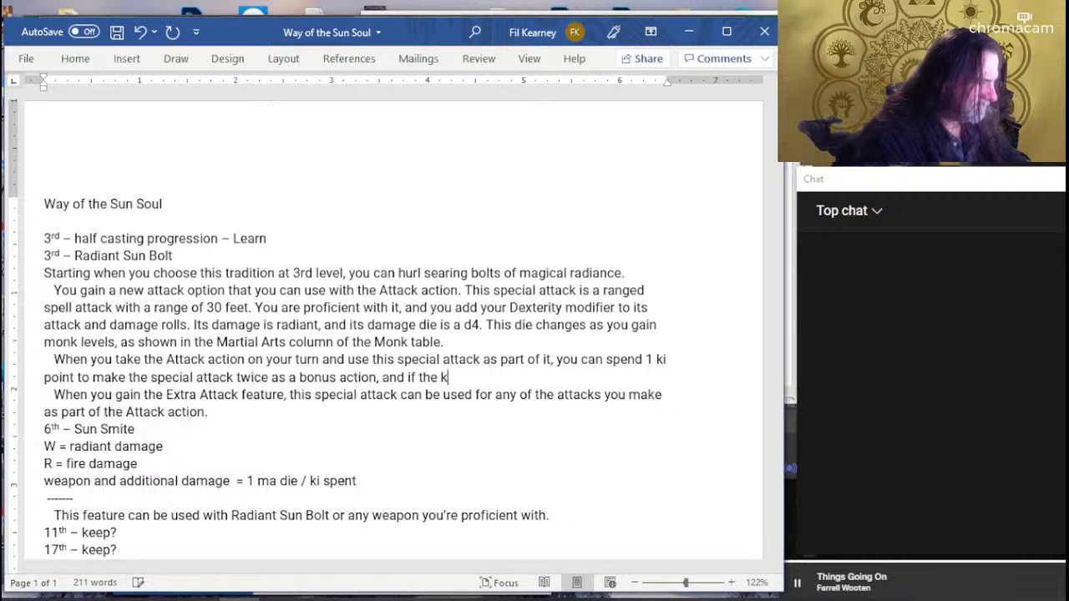
text(i is de)
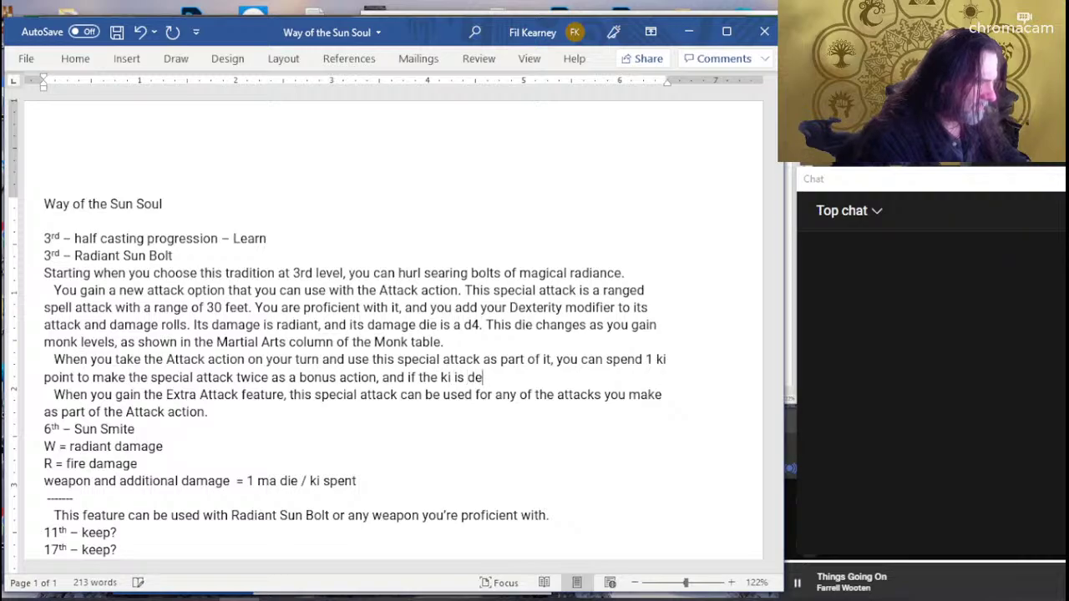
text(voted to )
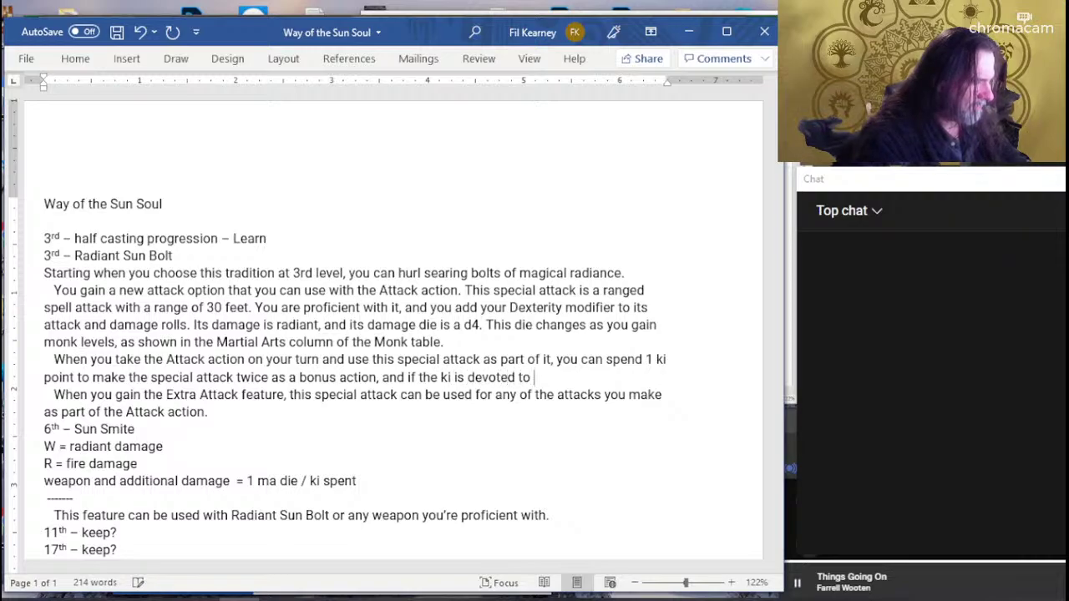
text(Red magic, )
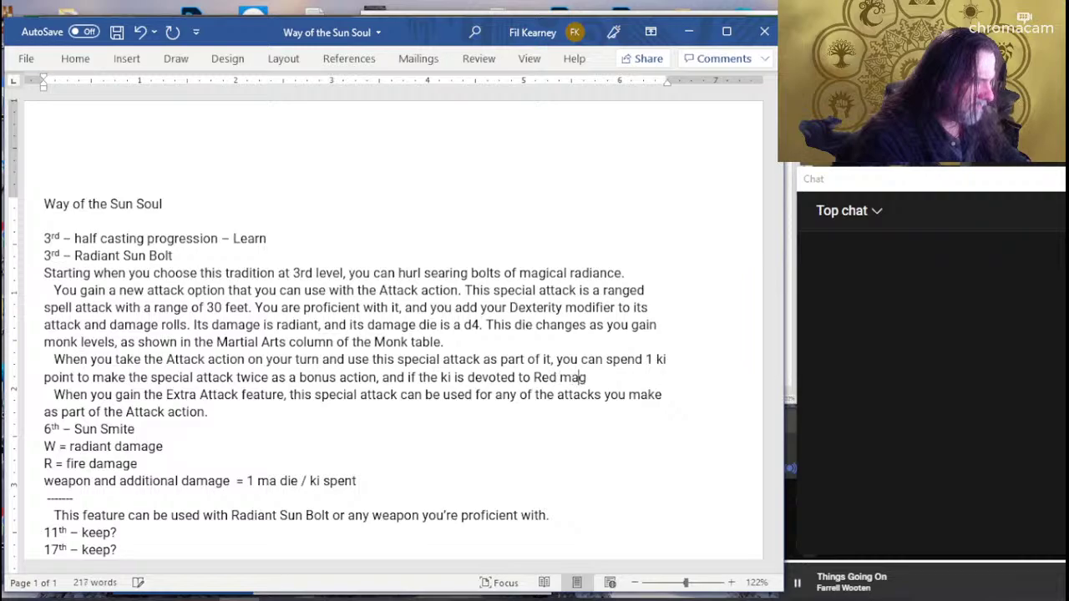
text(you can )
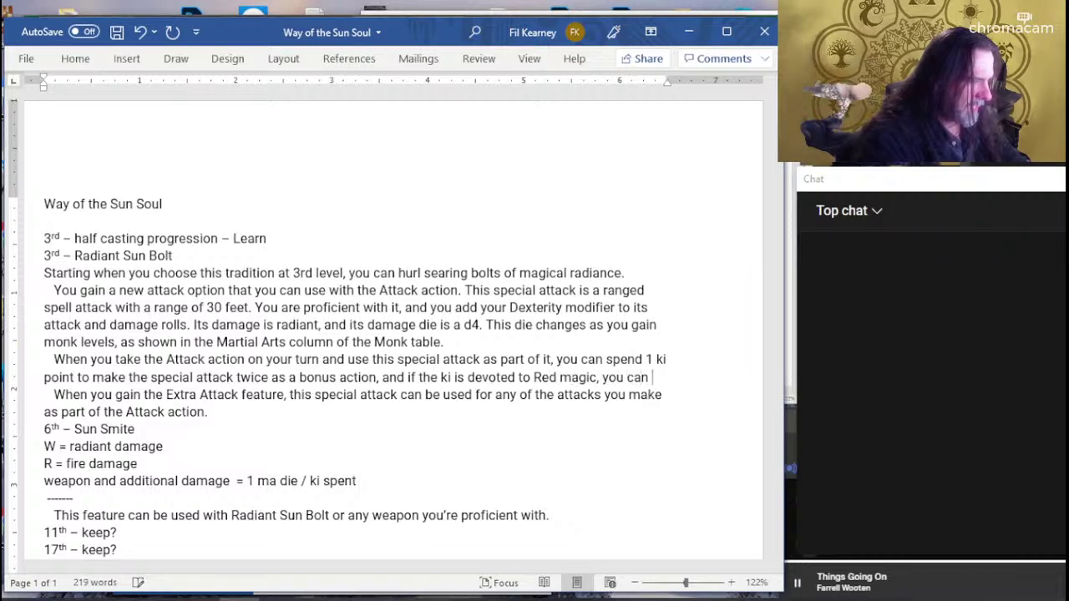
text(deal )
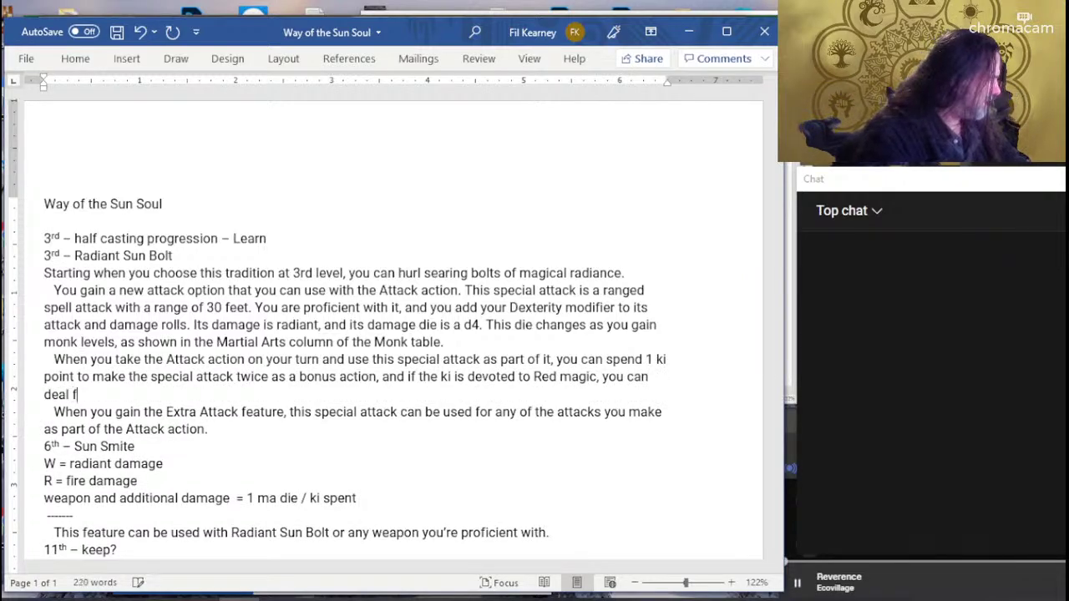
text(fire damage)
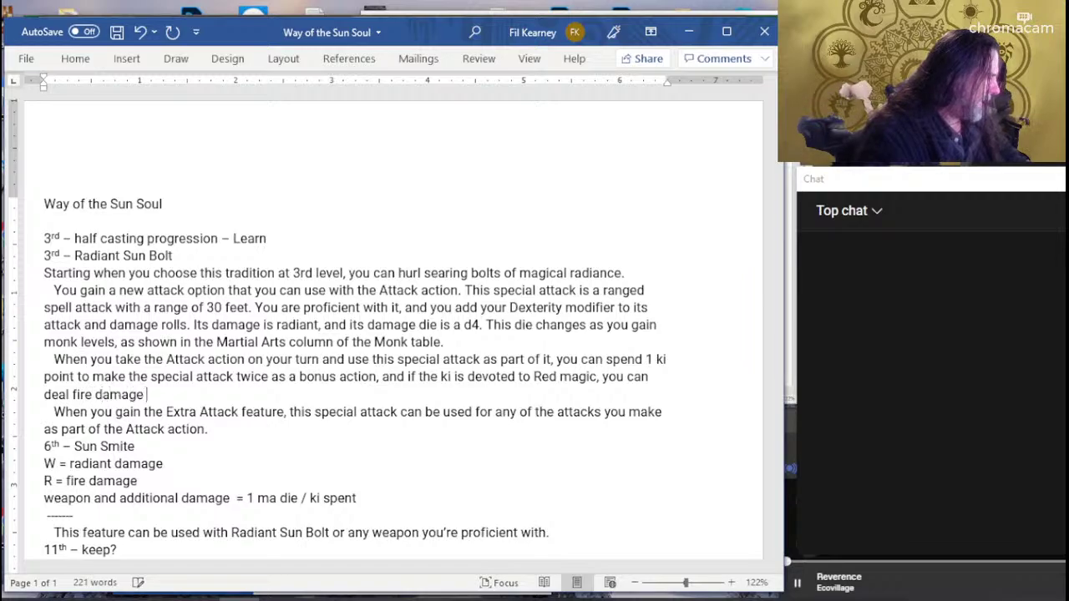
text(.)
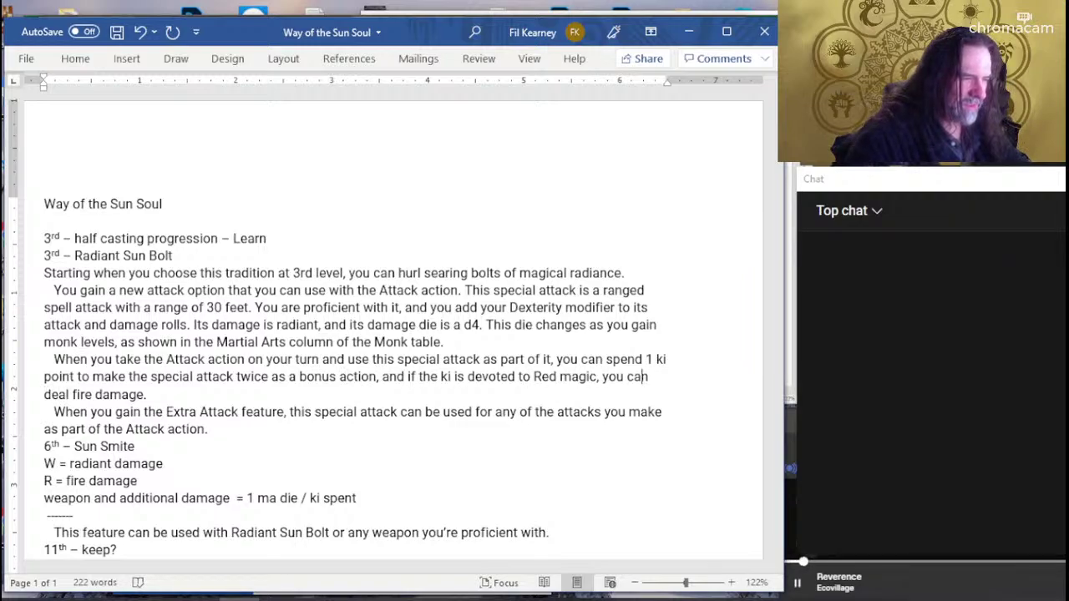
text(choose to deal)
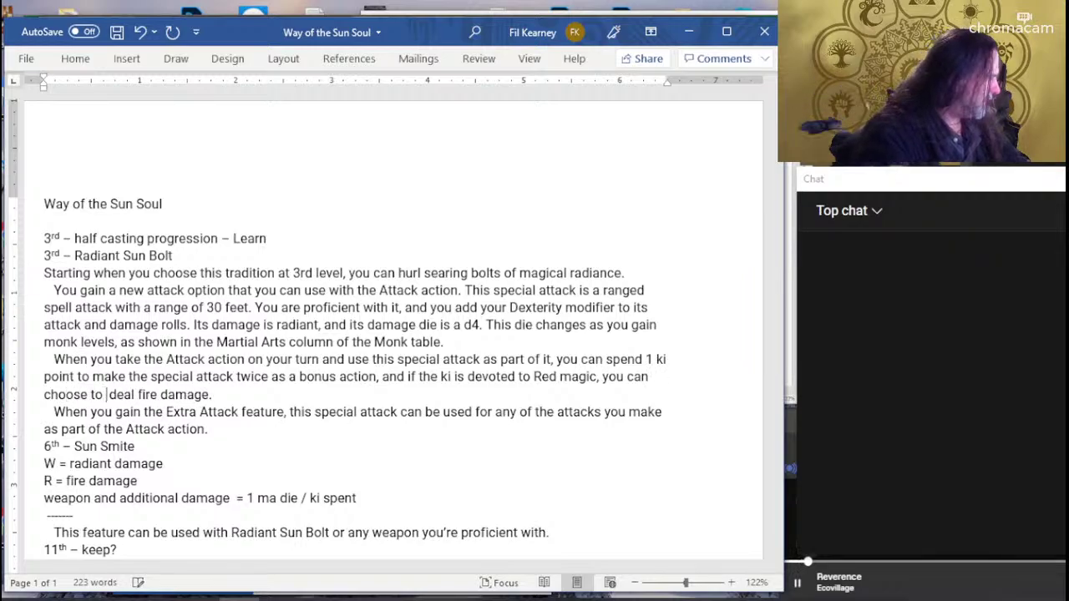
text( fire)
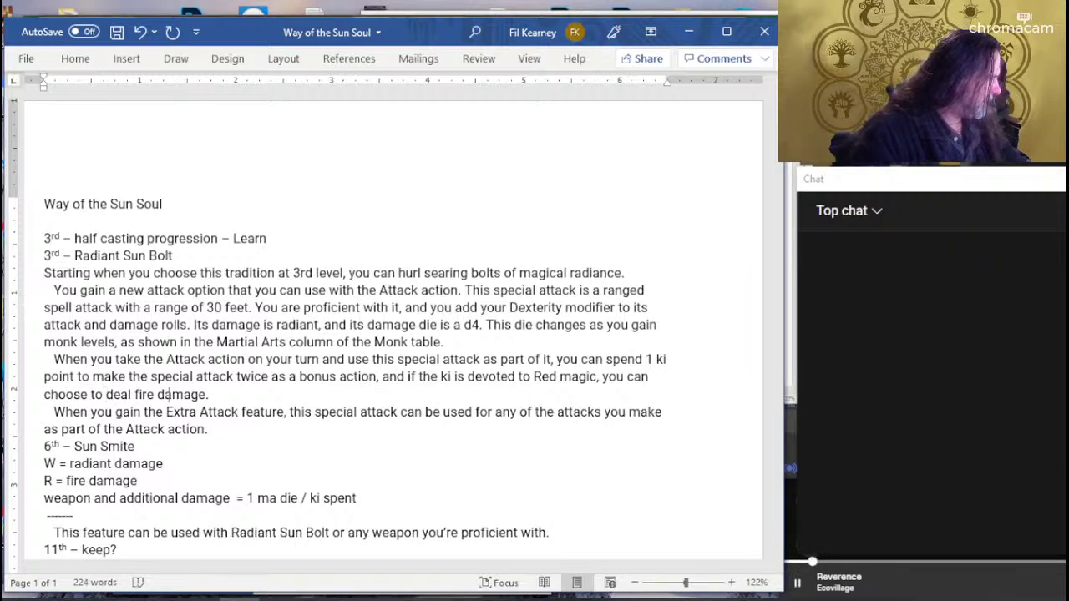
text( damage in)
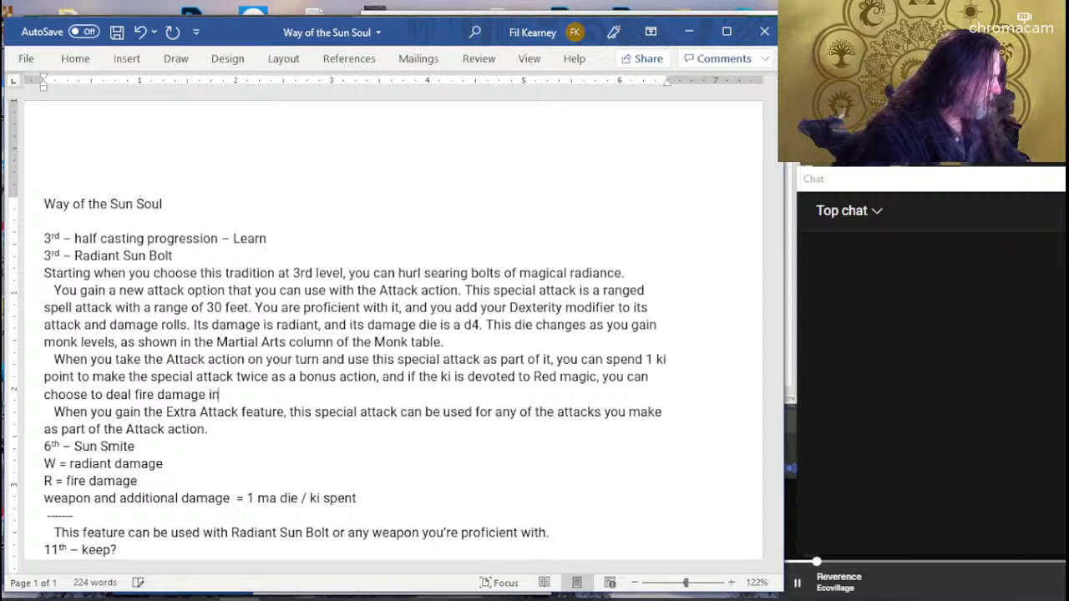
text(stead of )
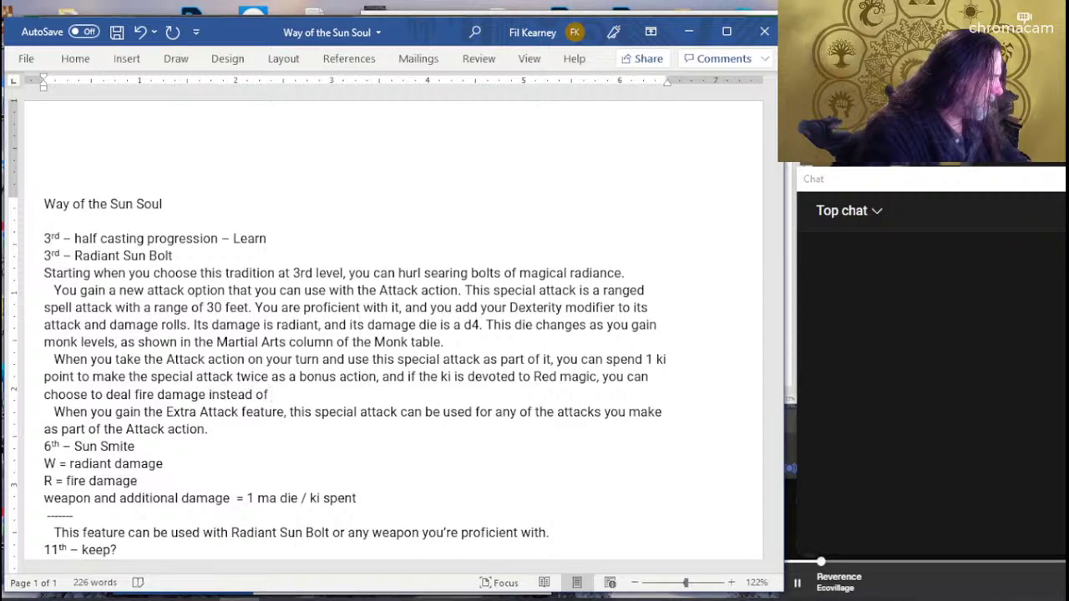
text(radiant.)
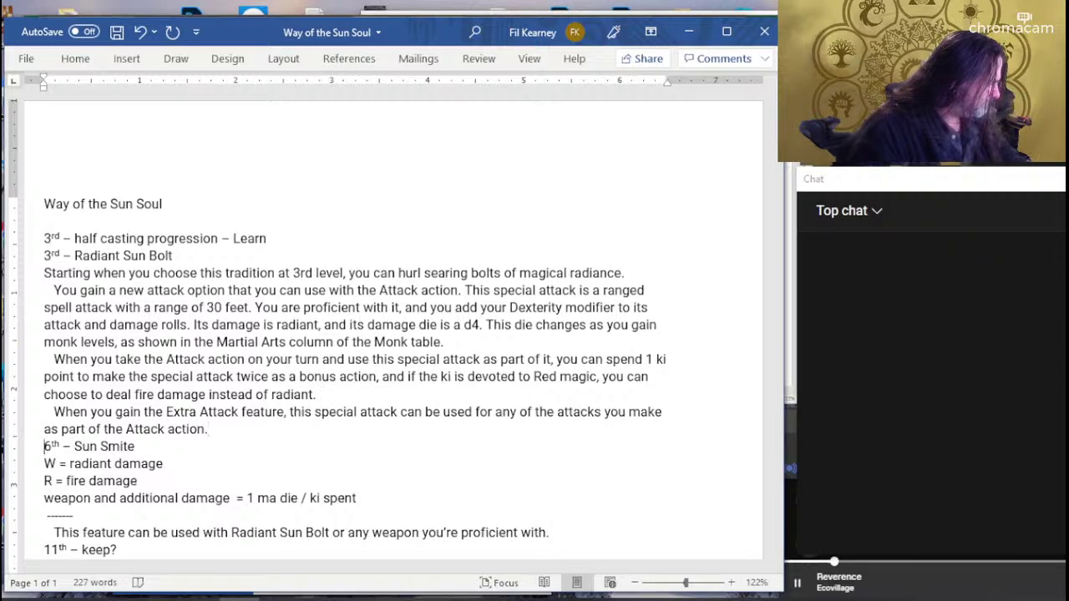
key(Return)
Add 'unarmed strikes,' before Radiant Sun Bolt in the Sun Smite note.
key(ctrl+End)
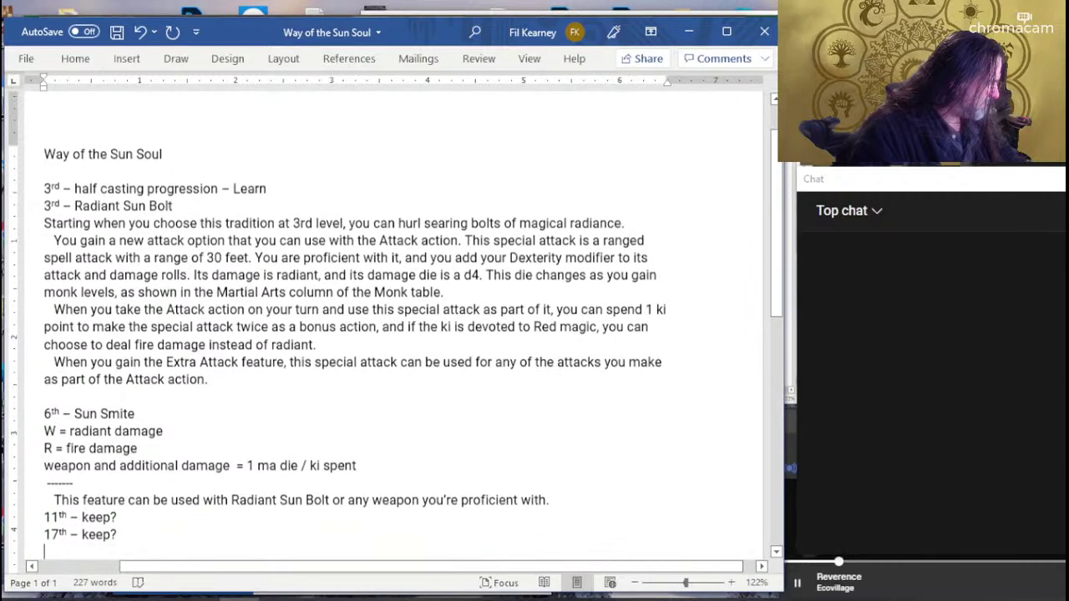
click(49, 464)
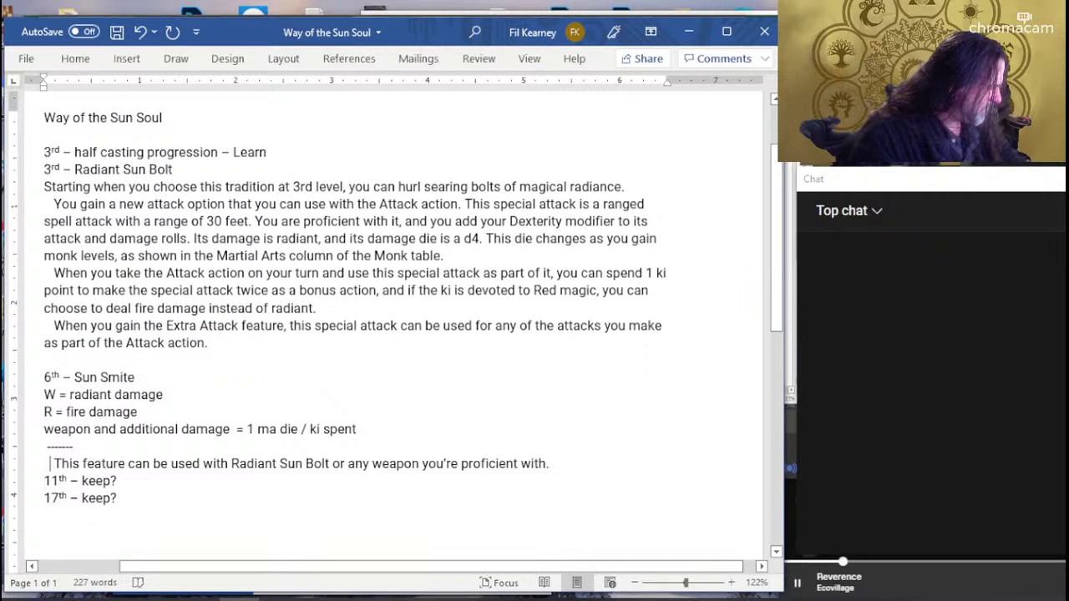
click(229, 464)
text(unarm)
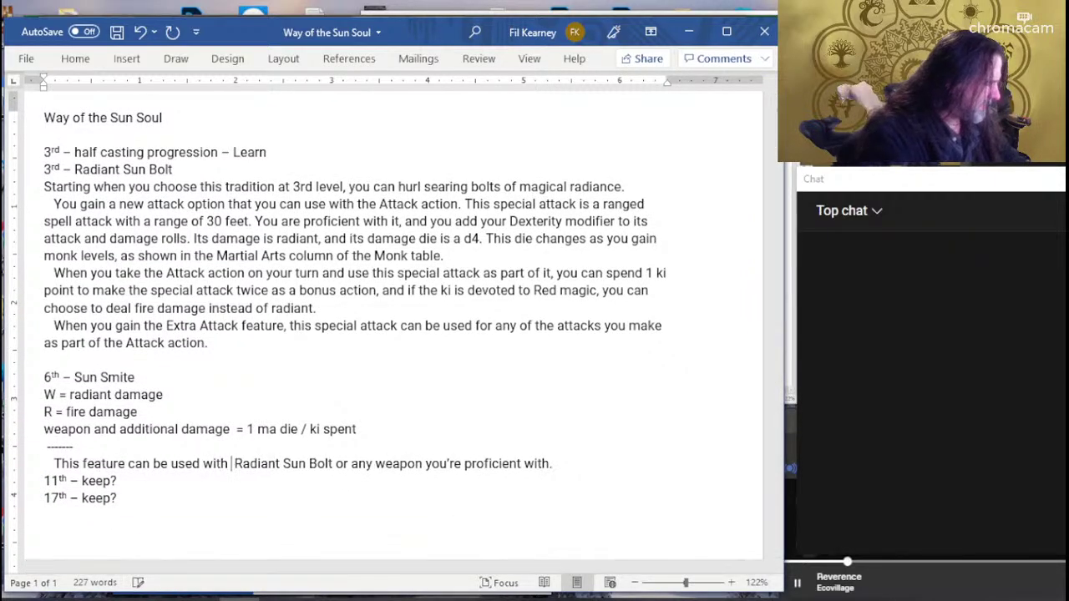
text(ed str)
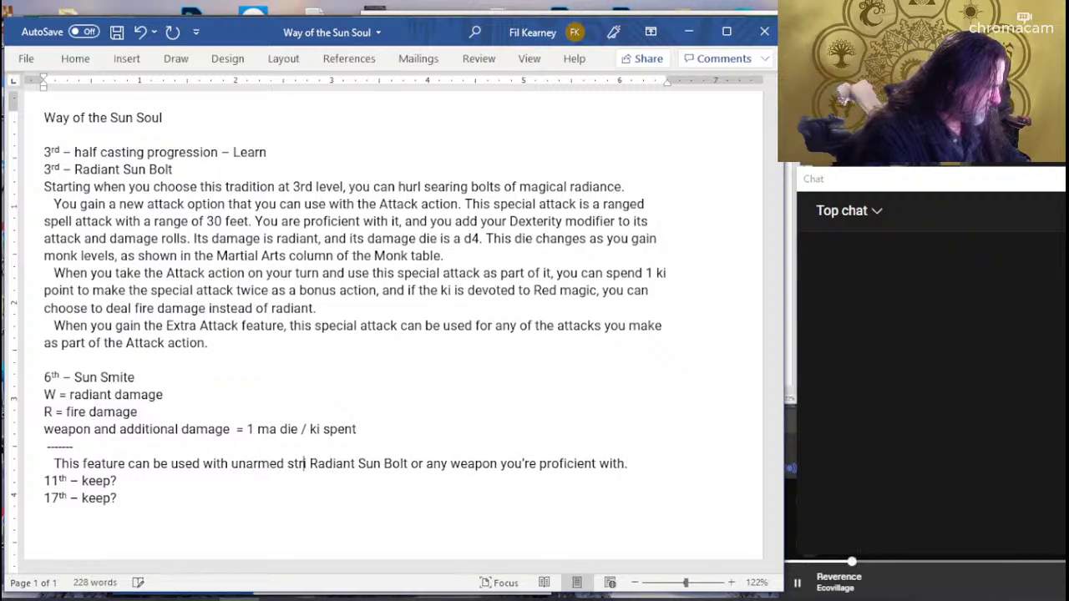
text(ikes,)
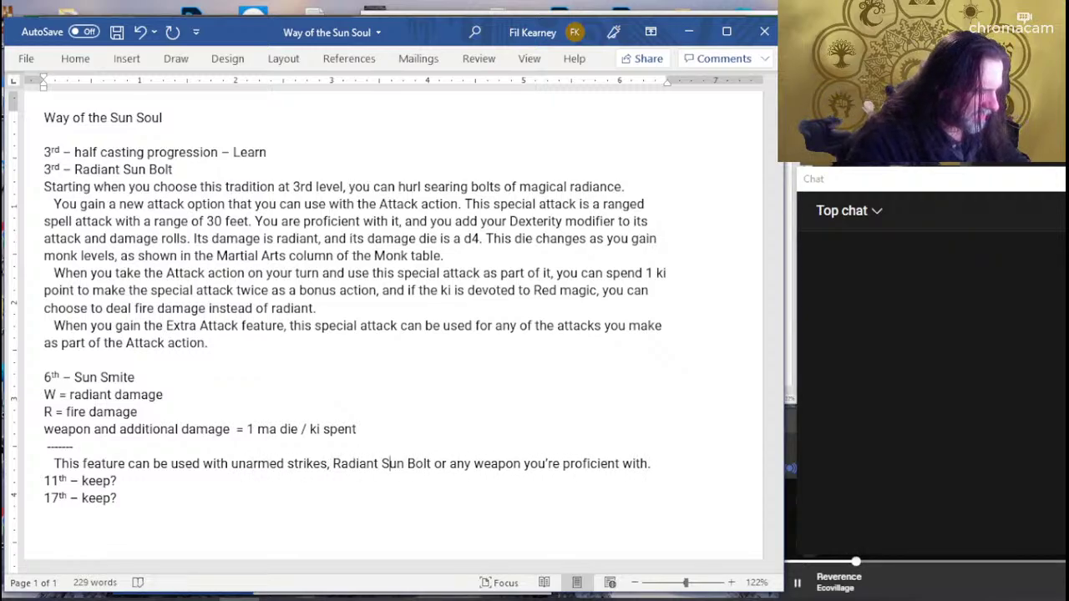
key(Right)
key(Right)
key(Right)
key(Right)
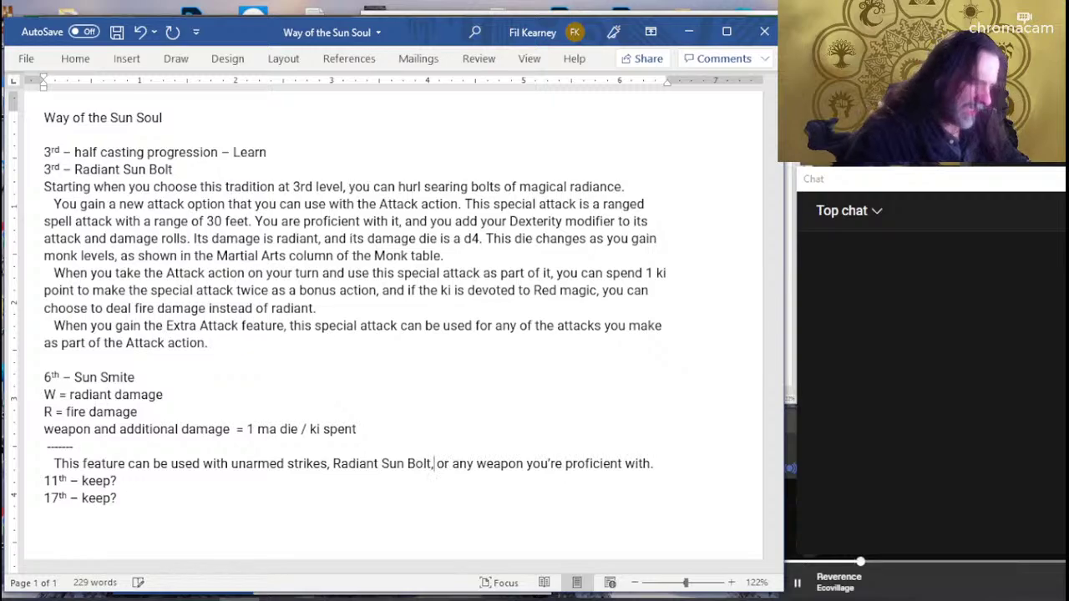
Add blank lines before the 11th and 17th notes and save the document.
click(44, 481)
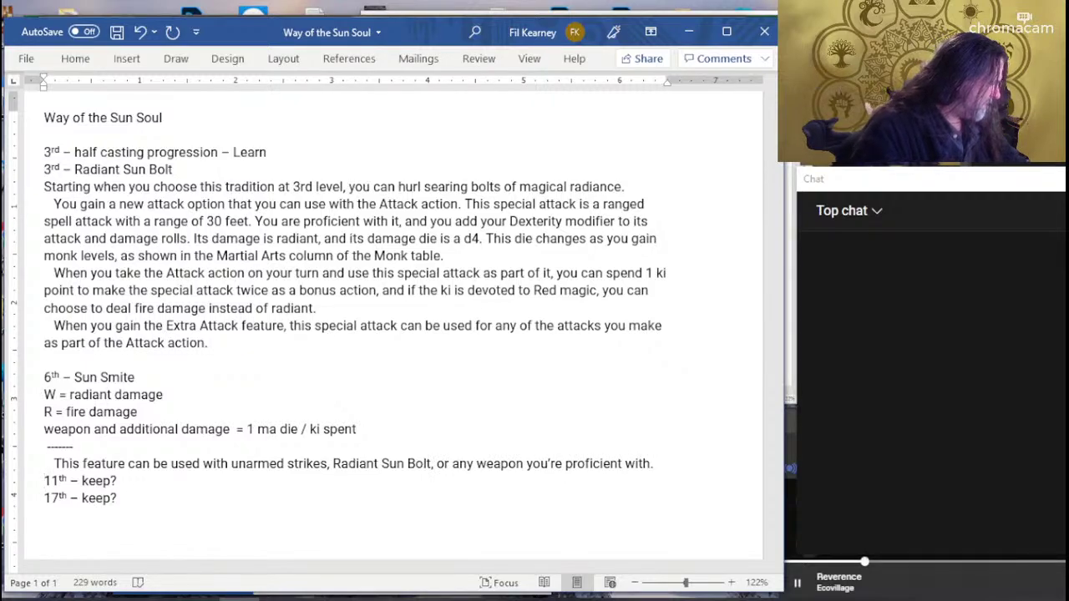
key(Return)
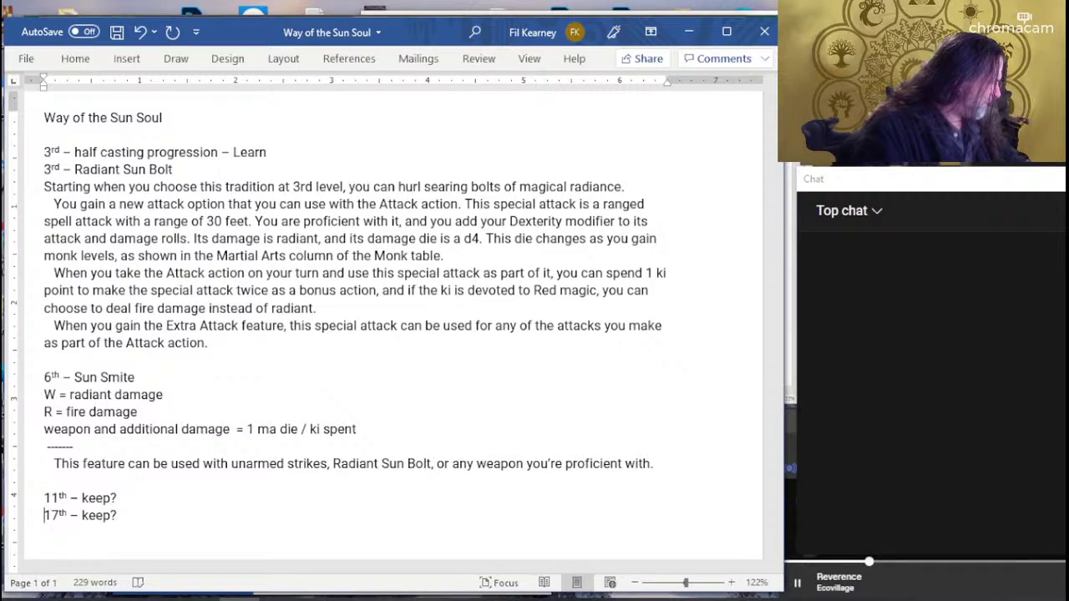
key(Return)
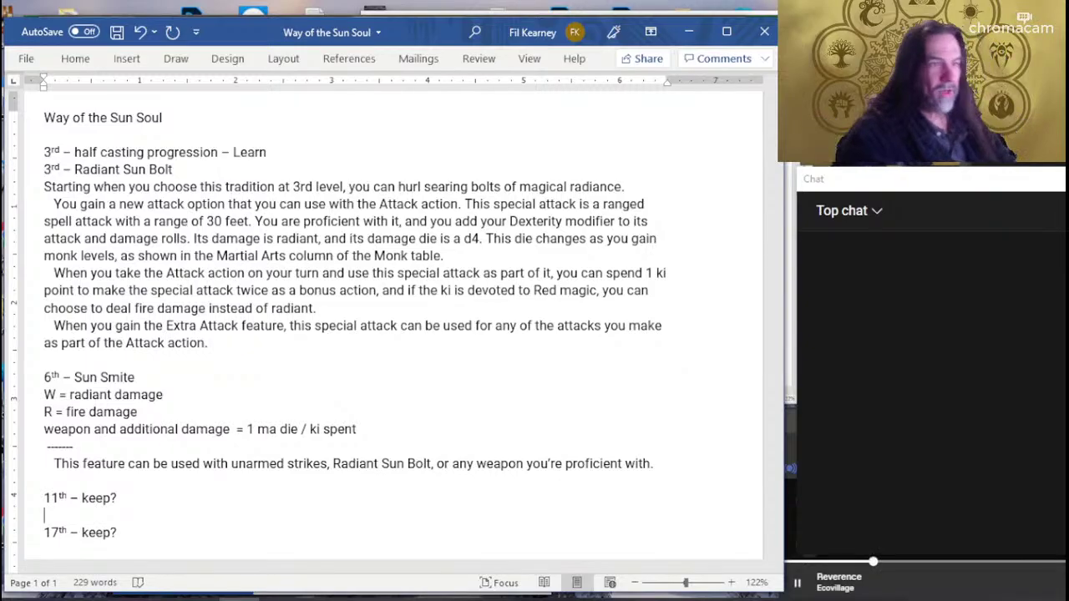
key(ctrl+s)
key(alt+Tab)
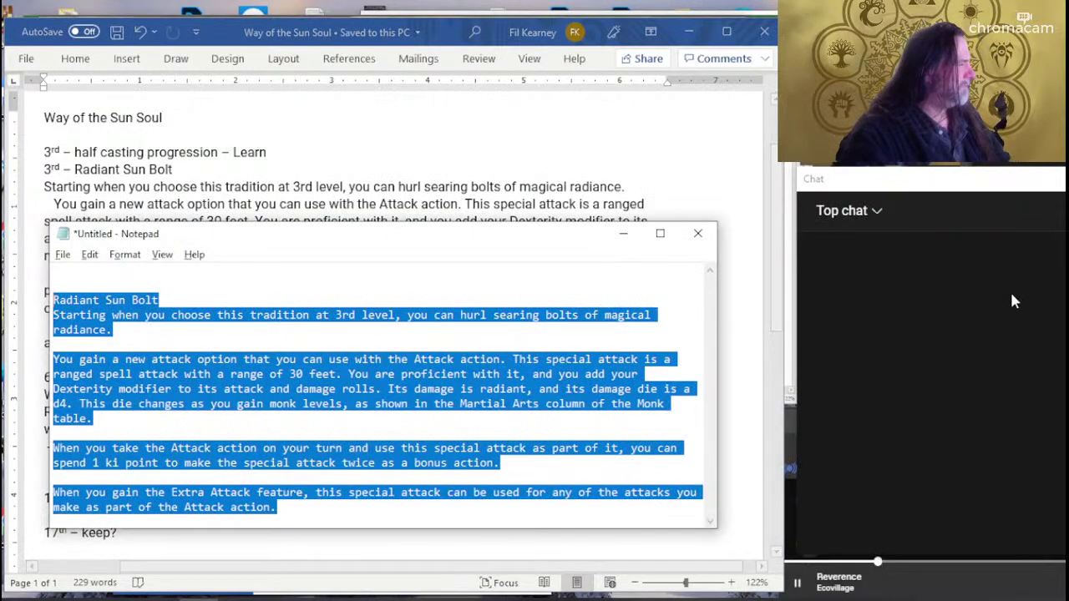
key(Delete)
key(alt+Tab)
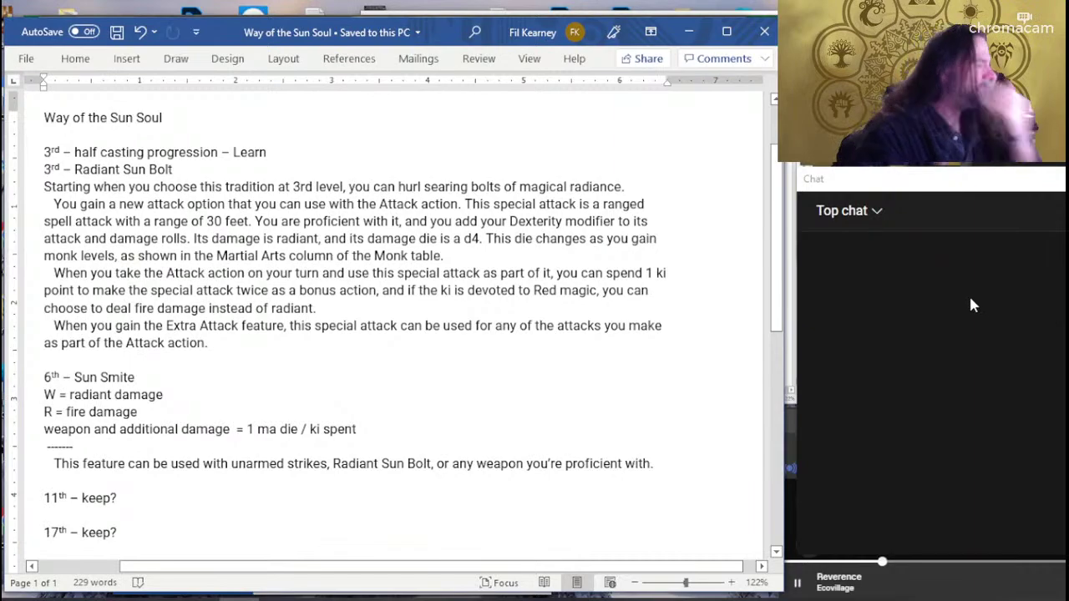
key(alt+Tab)
key(Tab)
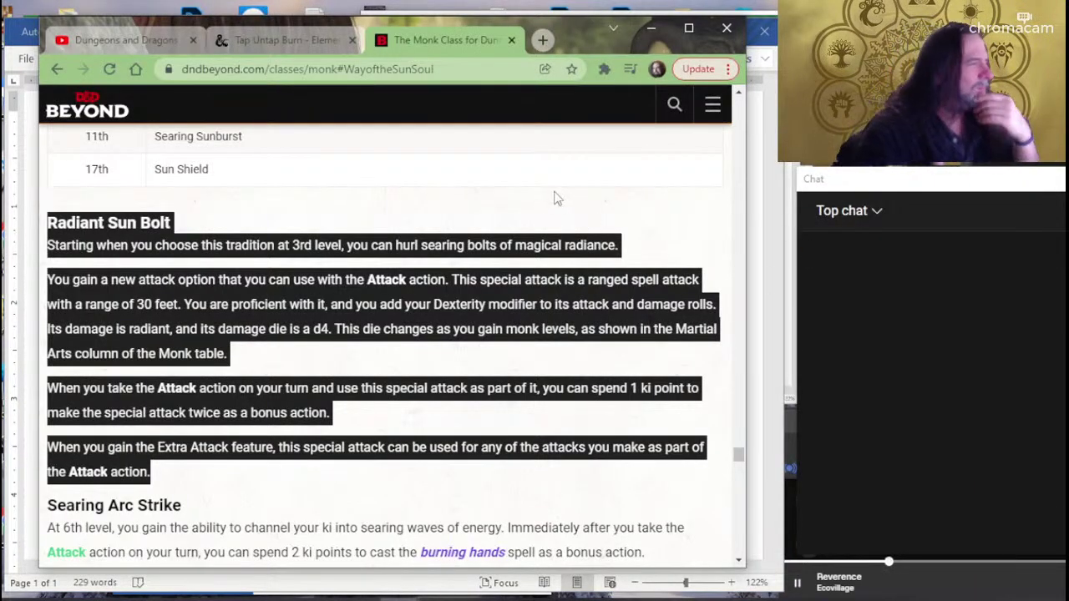
click(557, 197)
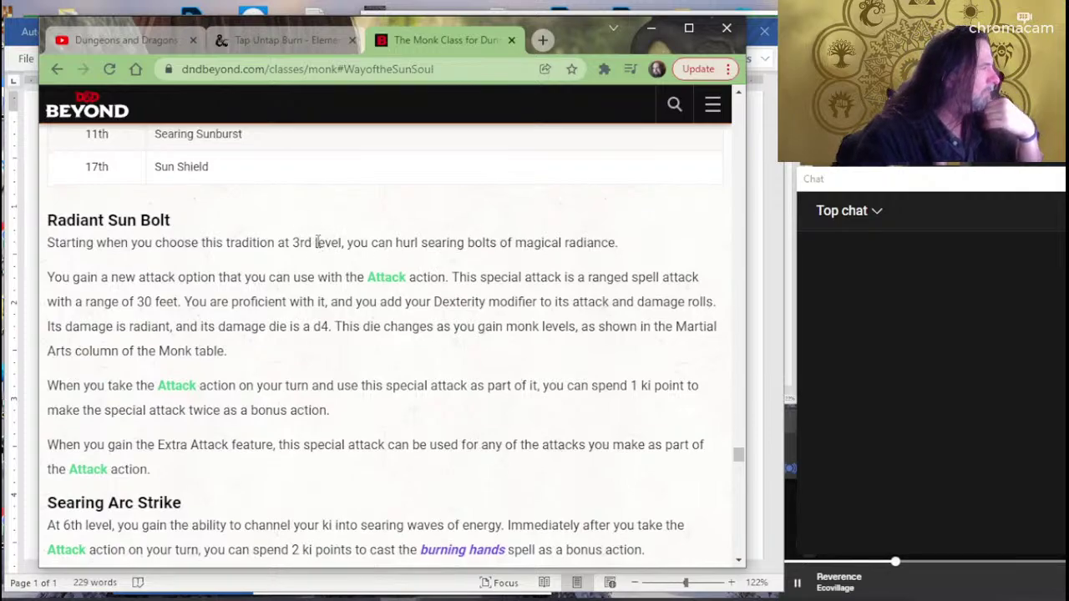
scroll(318, 242, down, 3)
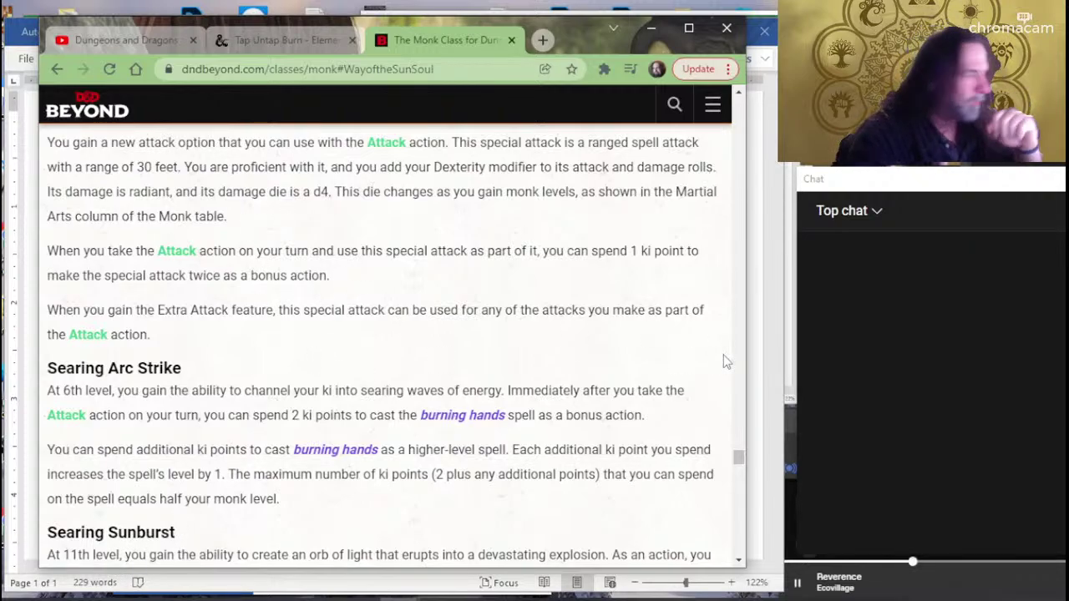
scroll(309, 357, down, 2)
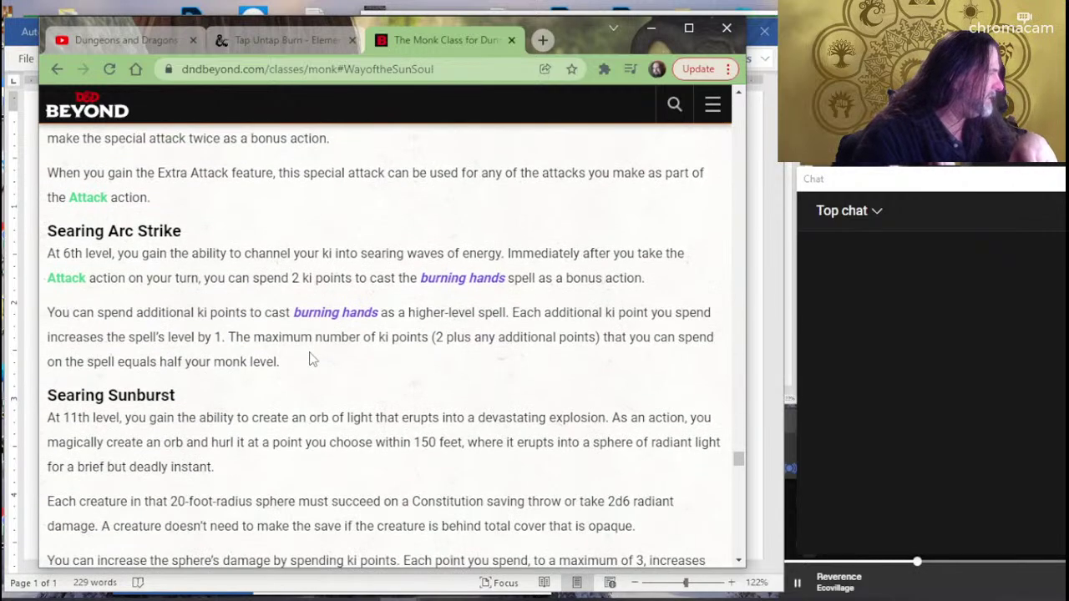
scroll(309, 351, up, 2)
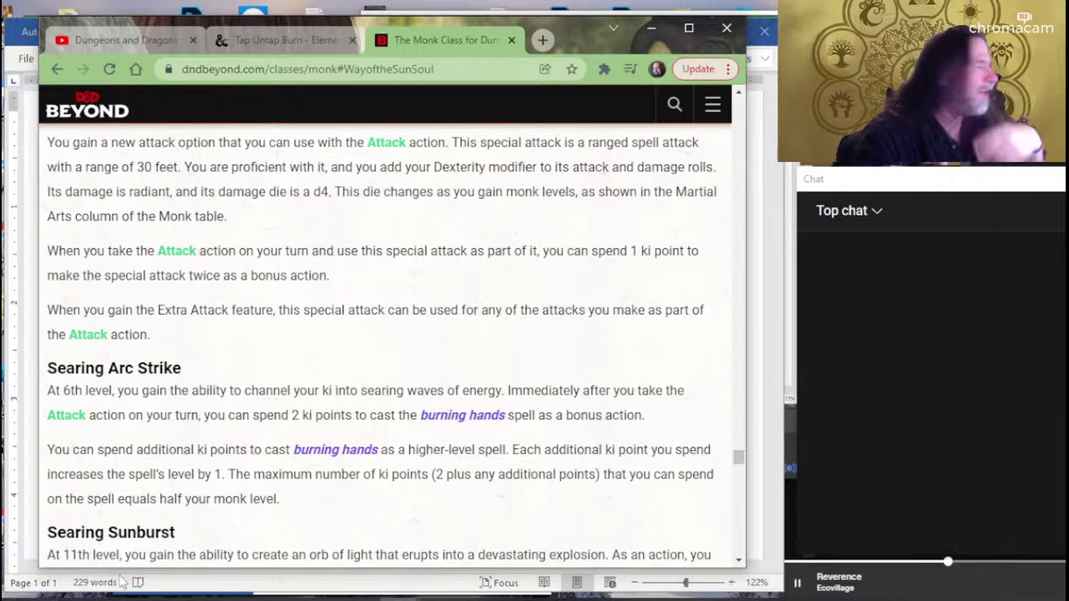
scroll(153, 525, down, 2)
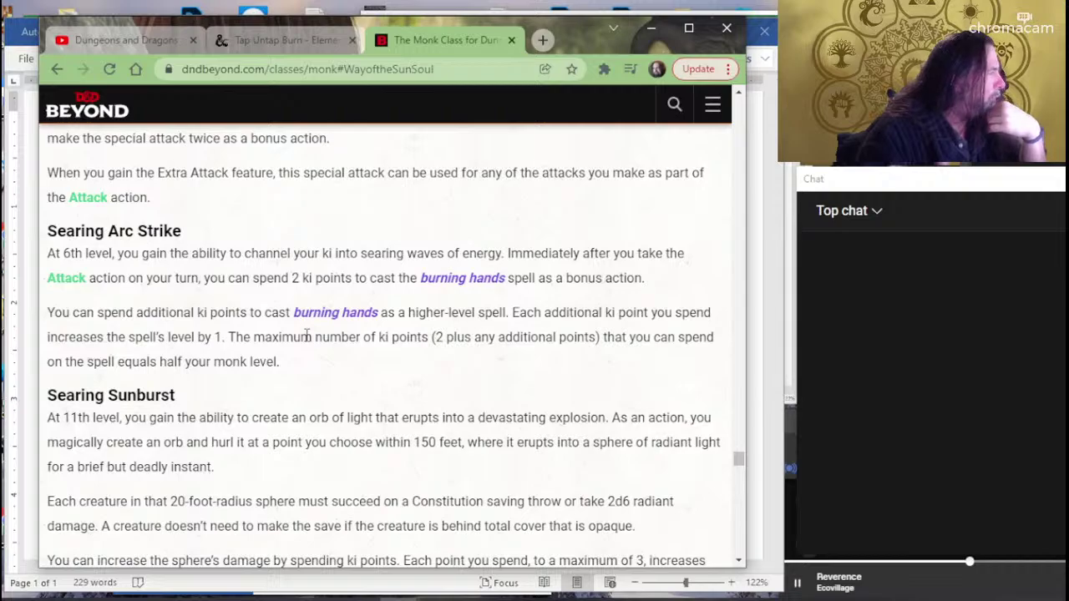
scroll(307, 335, down, 2)
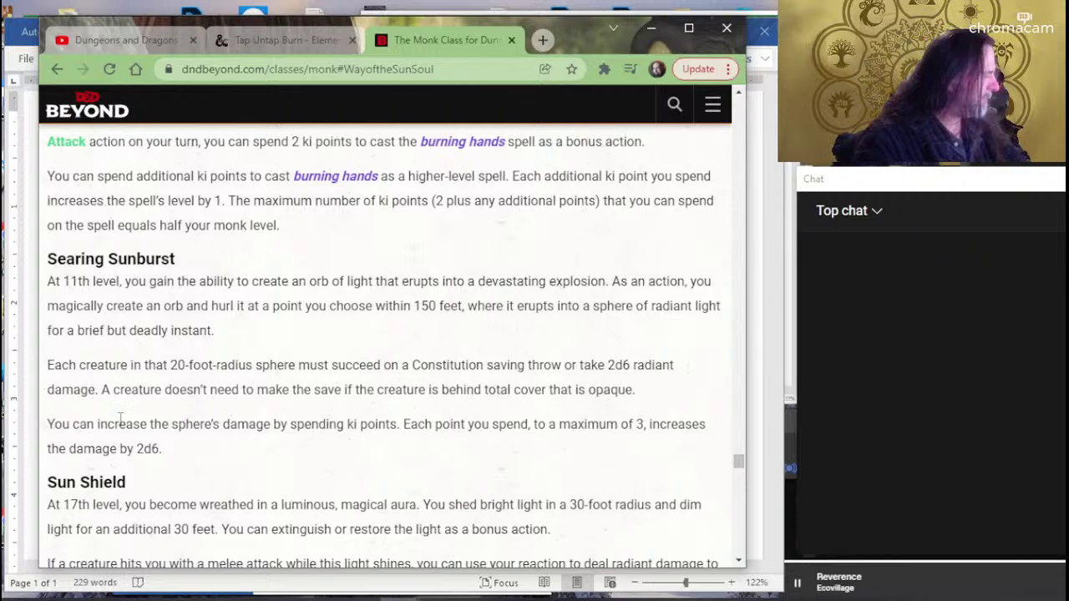
Copy the Searing Sunburst section from D&D Beyond in Chrome and paste it into Notepad.
drag(228, 454, 47, 262)
key(ctrl+c)
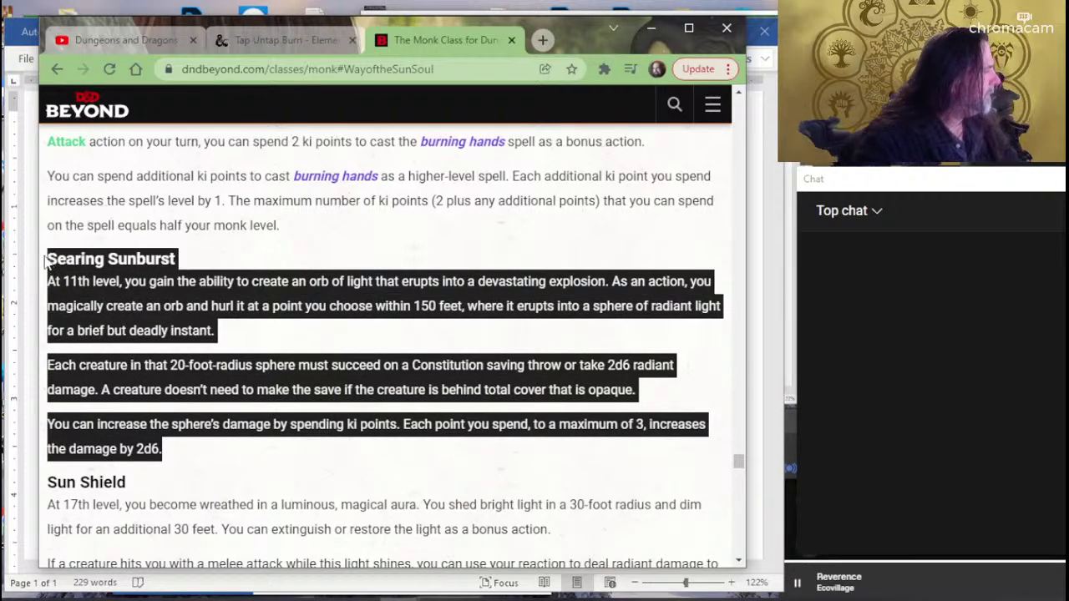
scroll(480, 441, up, 2)
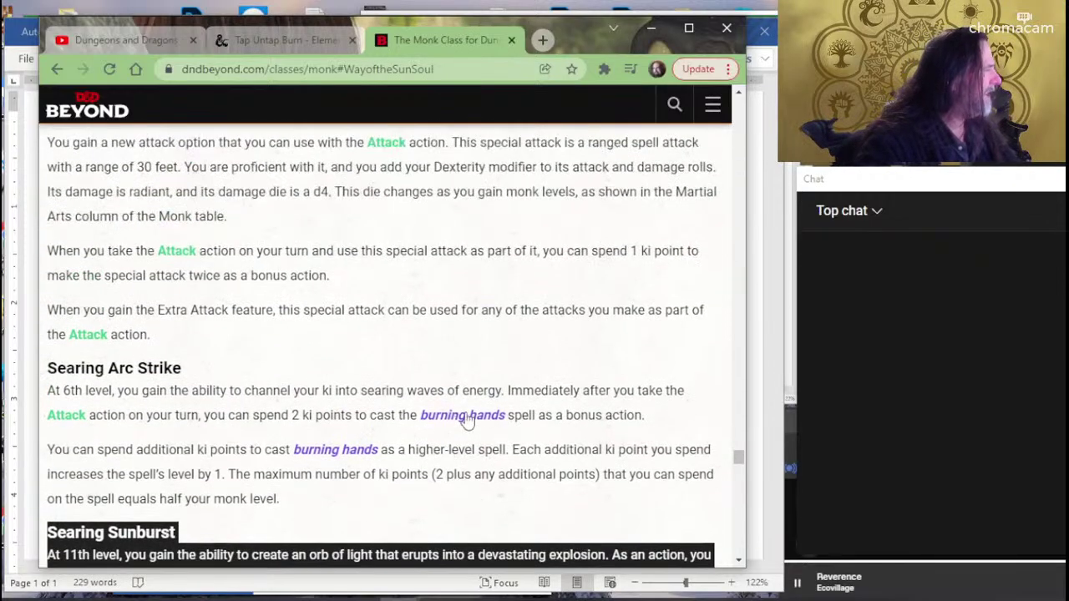
scroll(458, 447, down, 2)
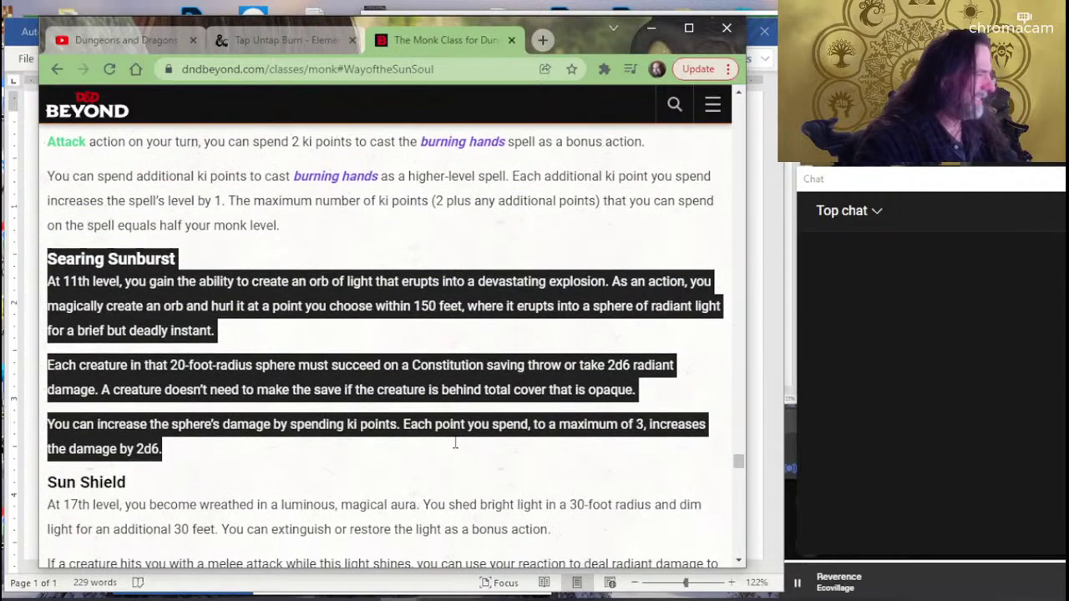
key(alt+Tab)
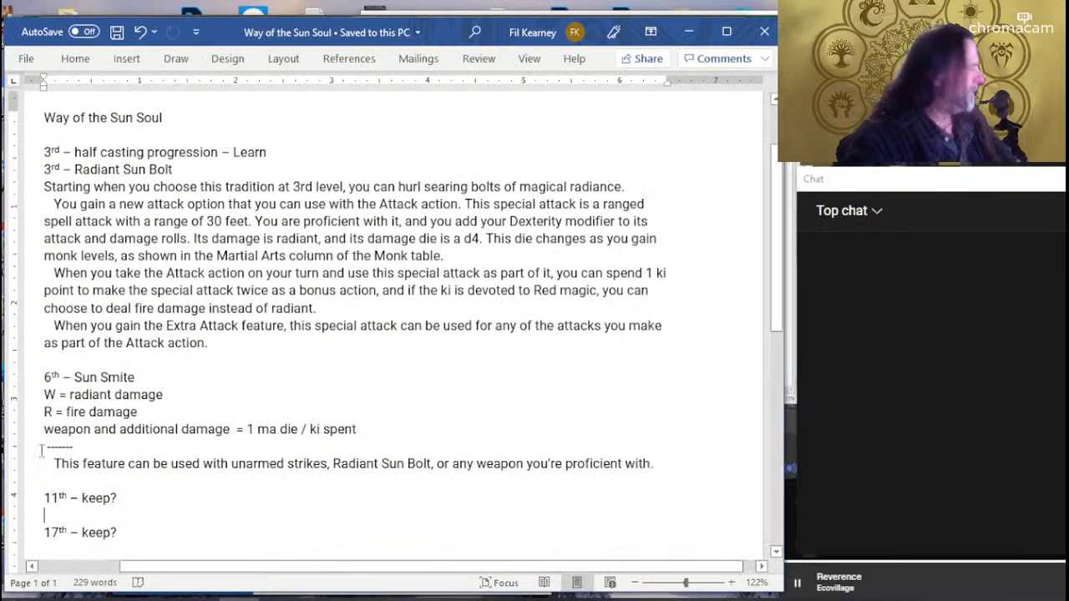
key(alt+Tab)
key(alt+Tab)
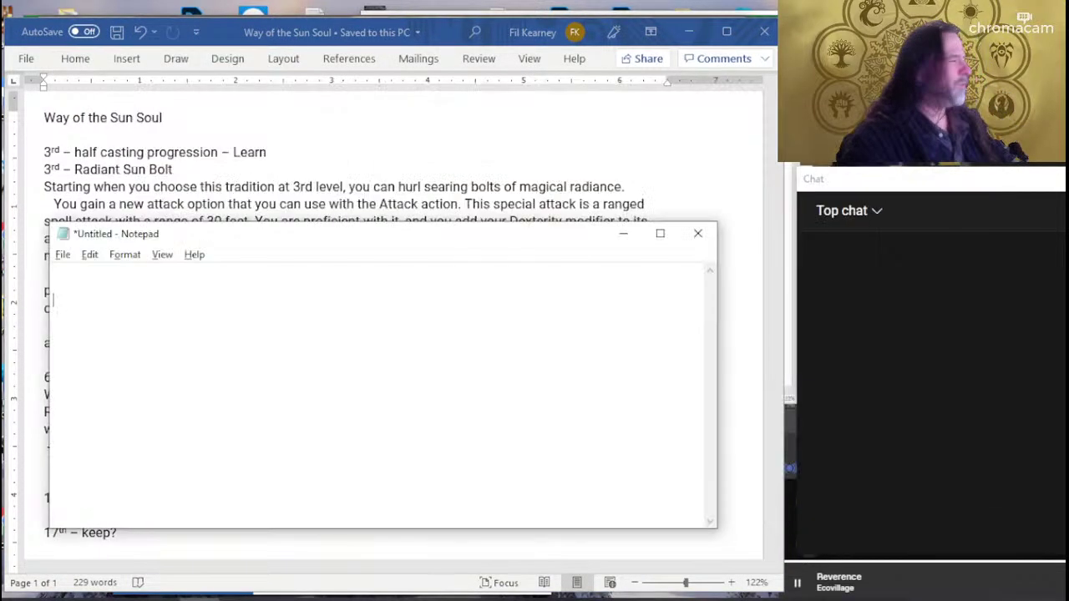
key(ctrl+v)
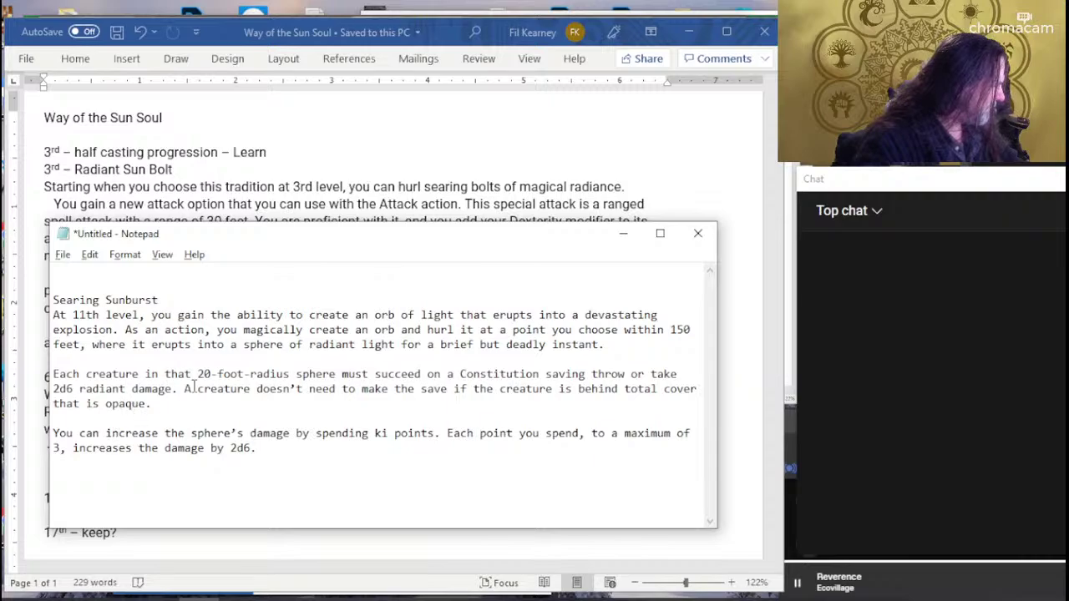
Add 'for each point of ki burned, up to your max ki limit.' after '2d6 radiant damage'.
click(455, 390)
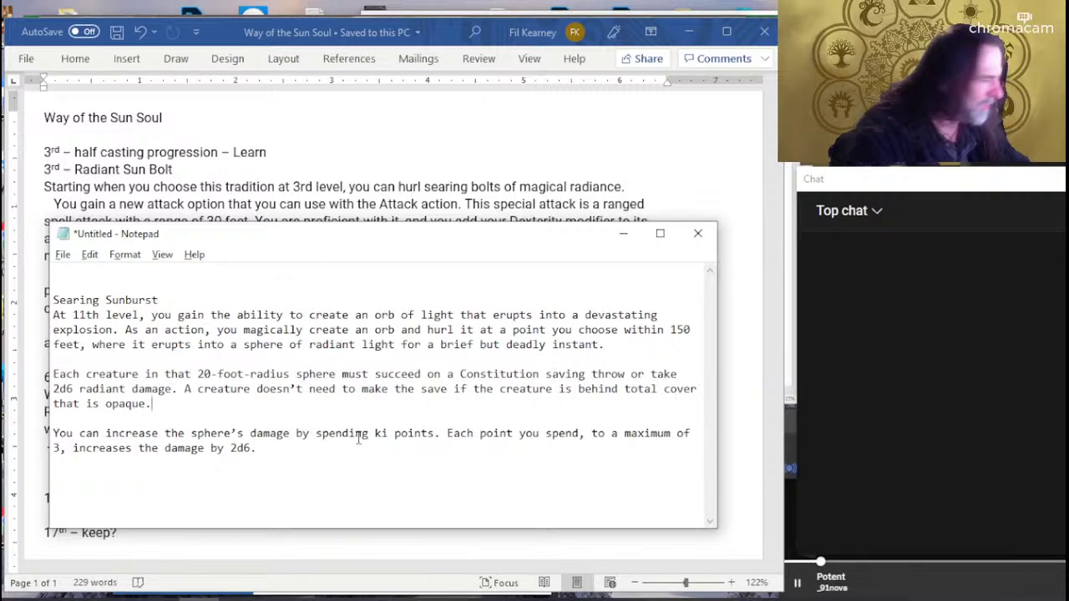
click(172, 390)
text(for)
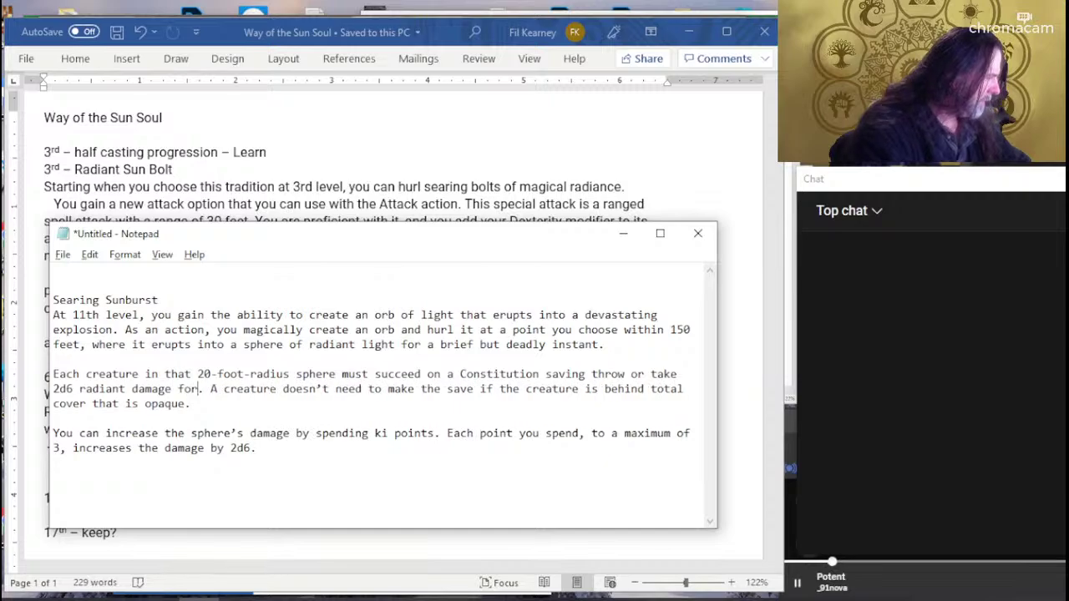
text( each point of )
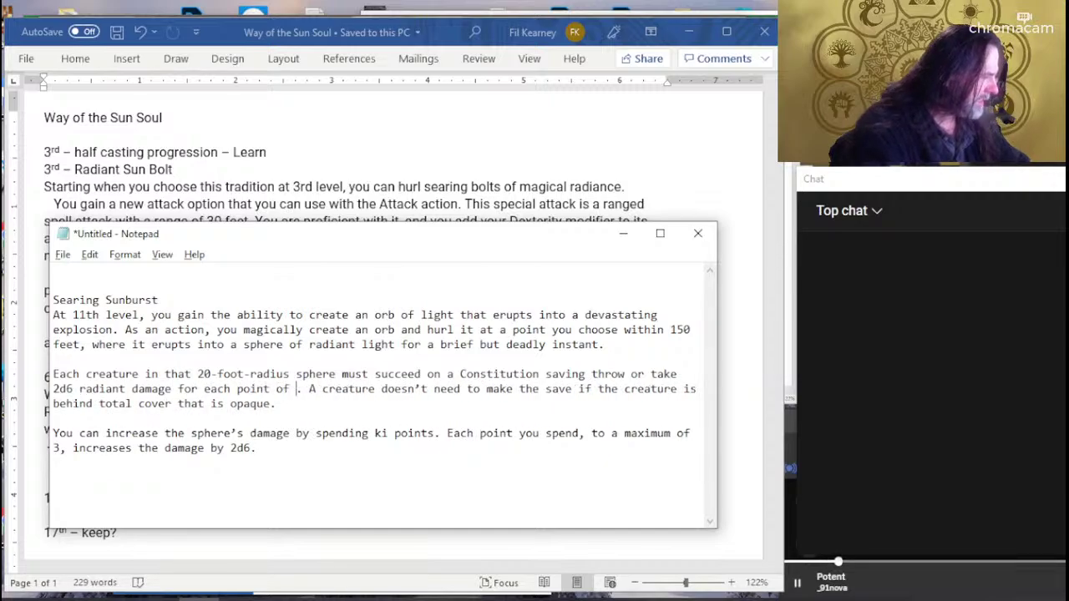
text(ki s)
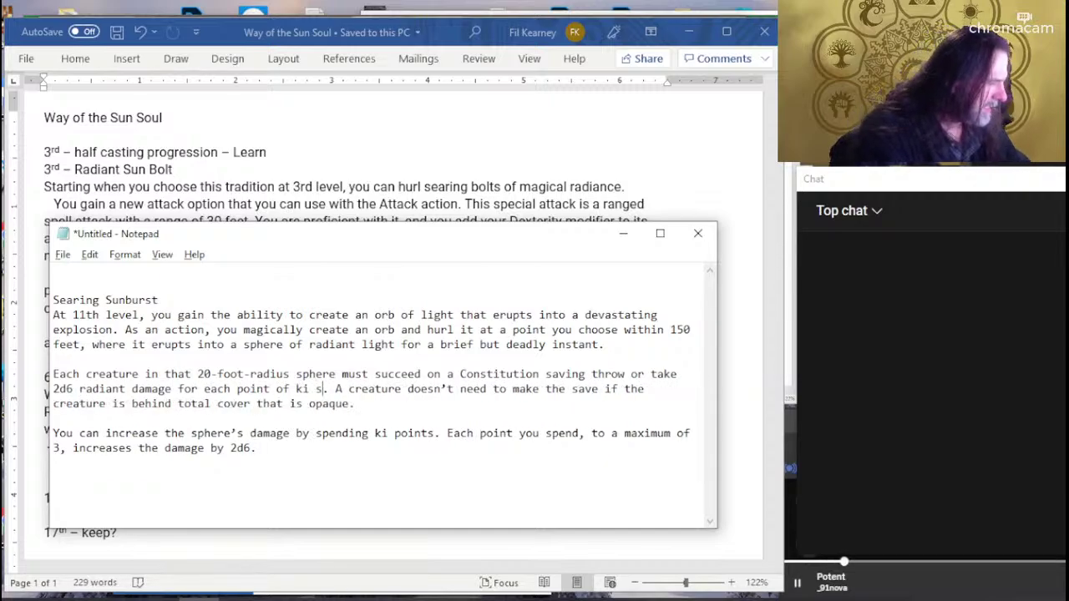
text(pe)
key(Delete)
key(BackSpace)
key(BackSpace)
key(BackSpace)
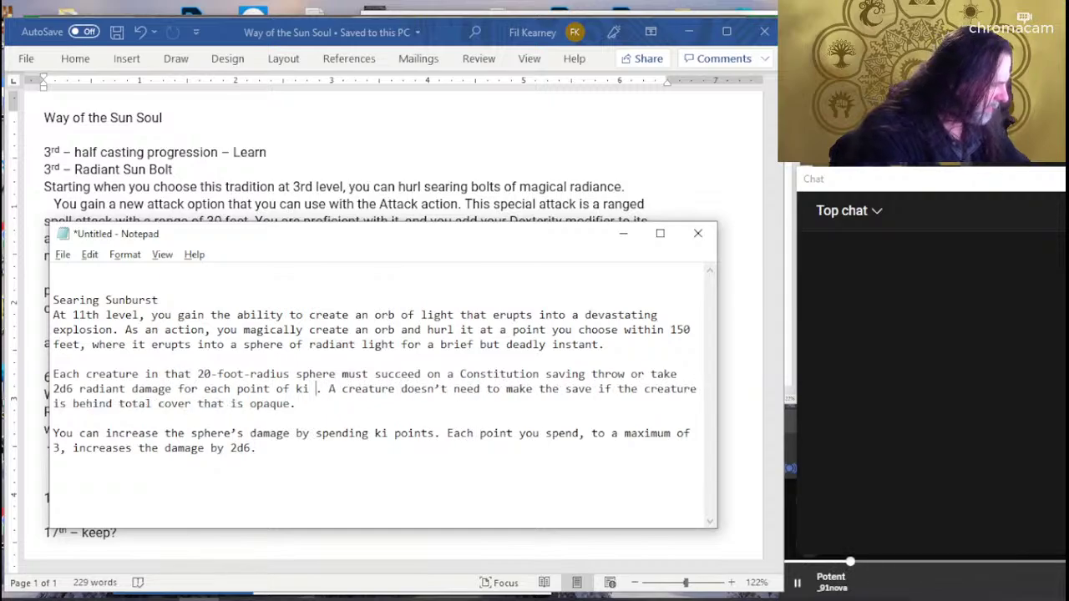
text(burned.,)
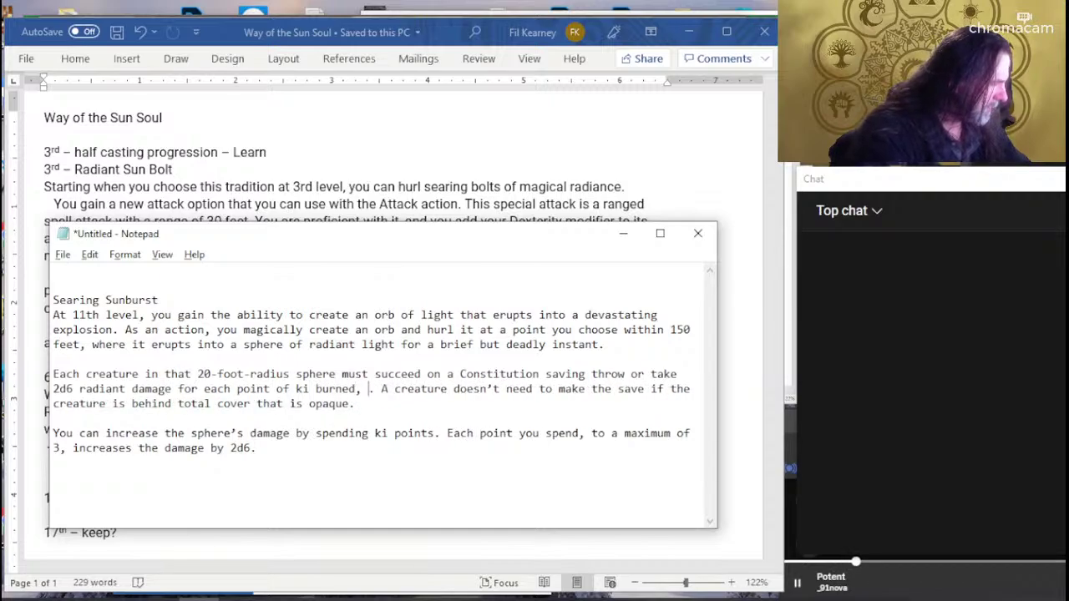
text( up to your ma)
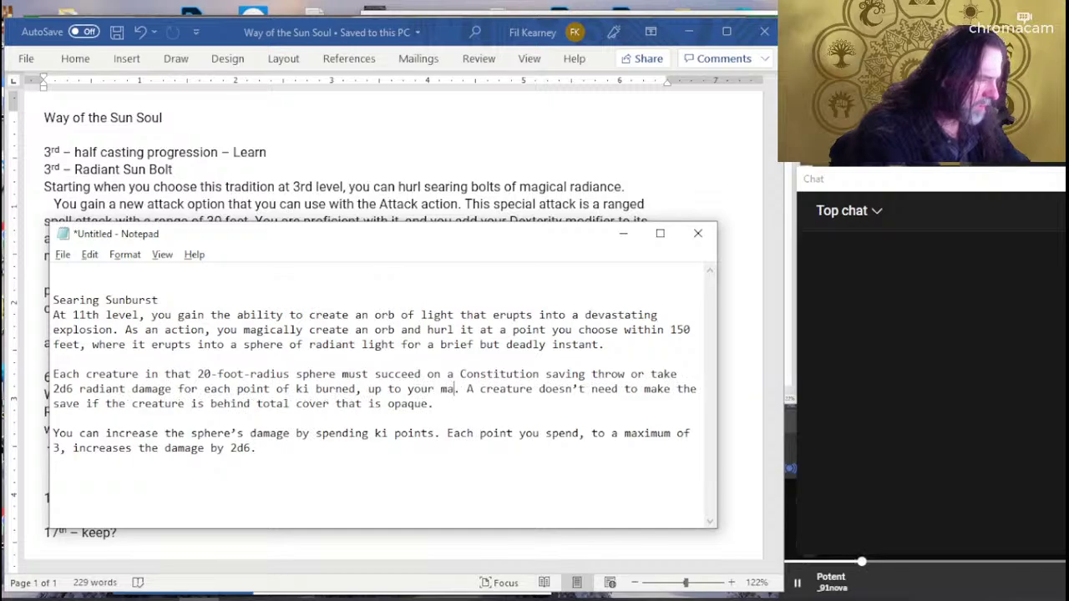
text(x ki limit.)
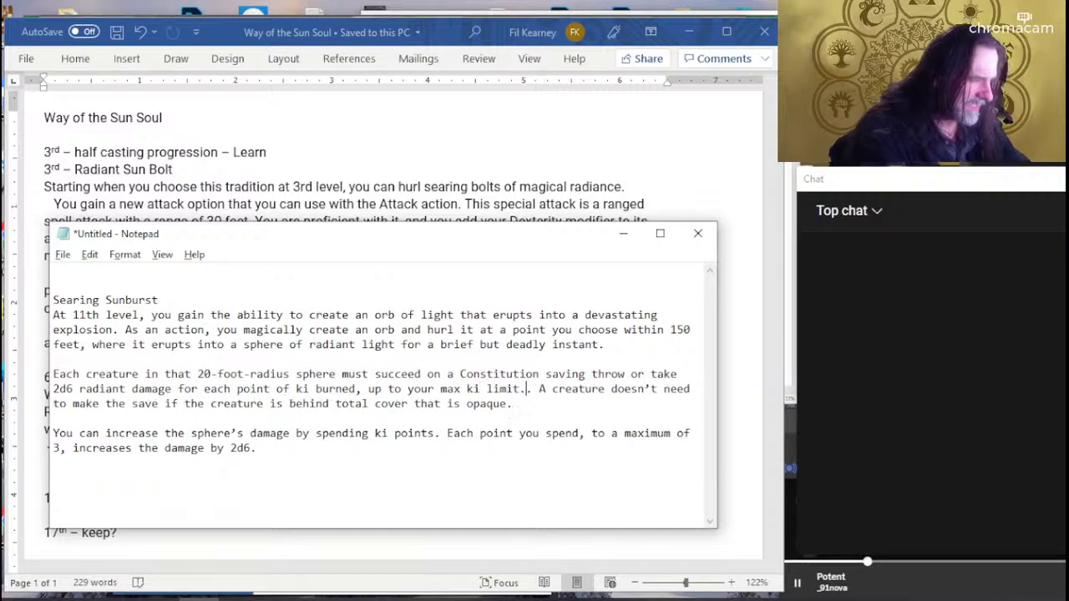
key(shift+ctrl+End)
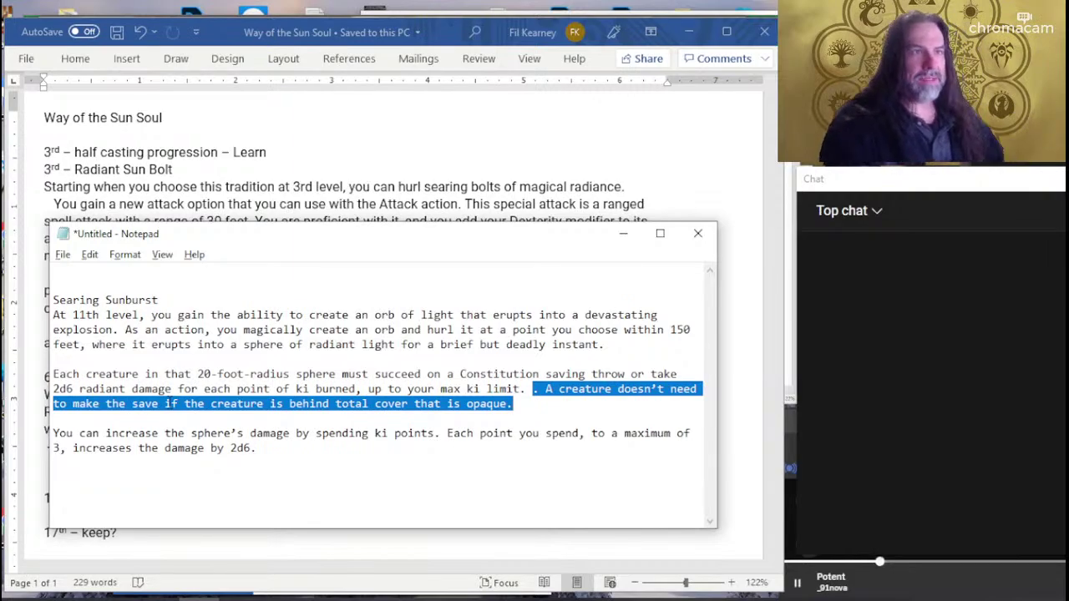
key(Left)
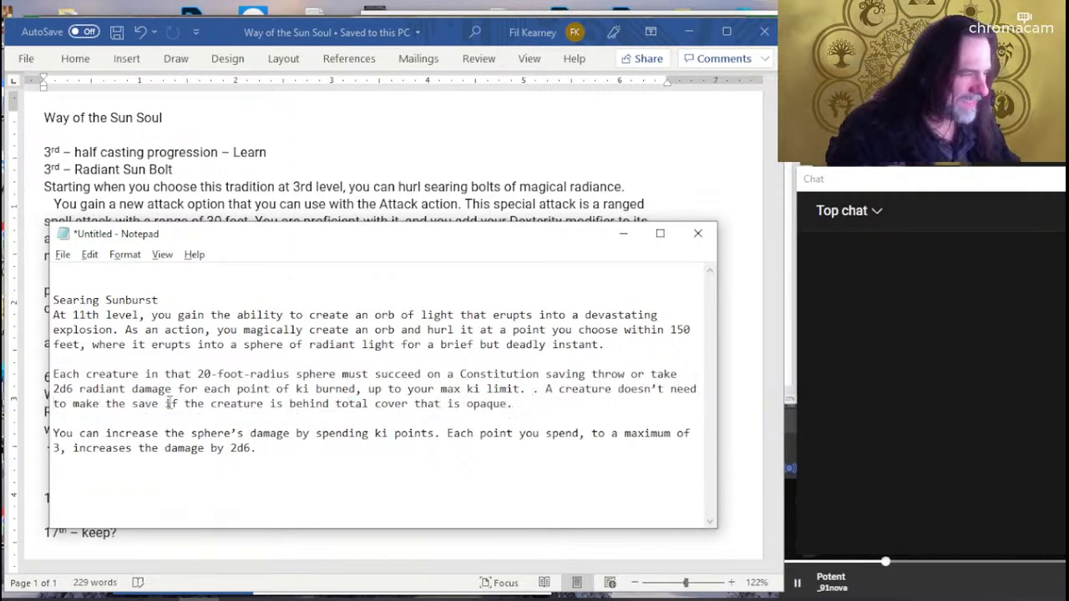
Delete the stray period and change 'the creature is' to 'it's' in the cover sentence.
key(BackSpace)
key(BackSpace)
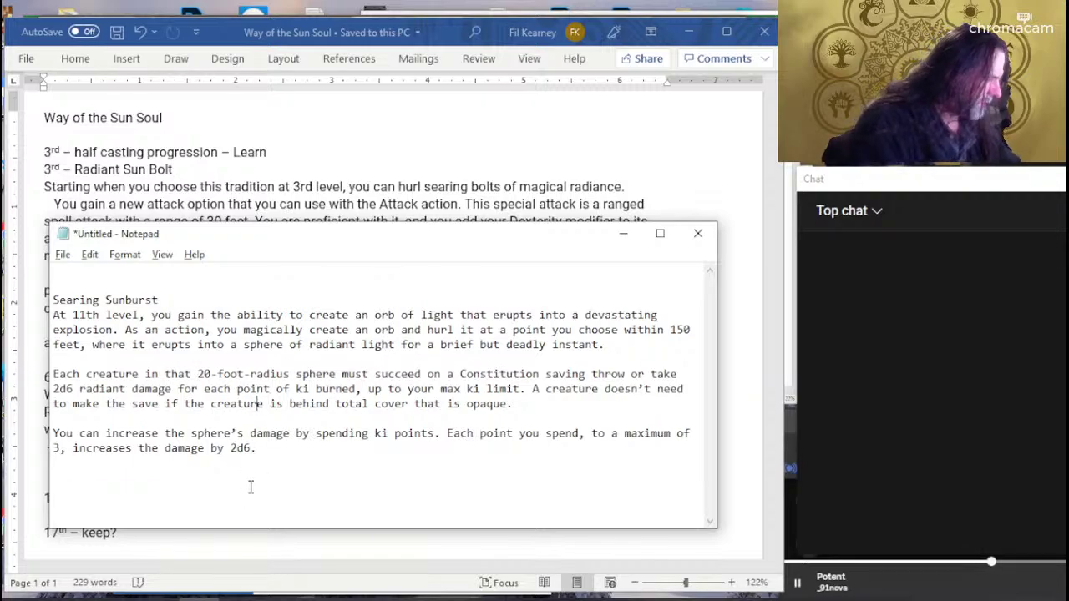
key(BackSpace)
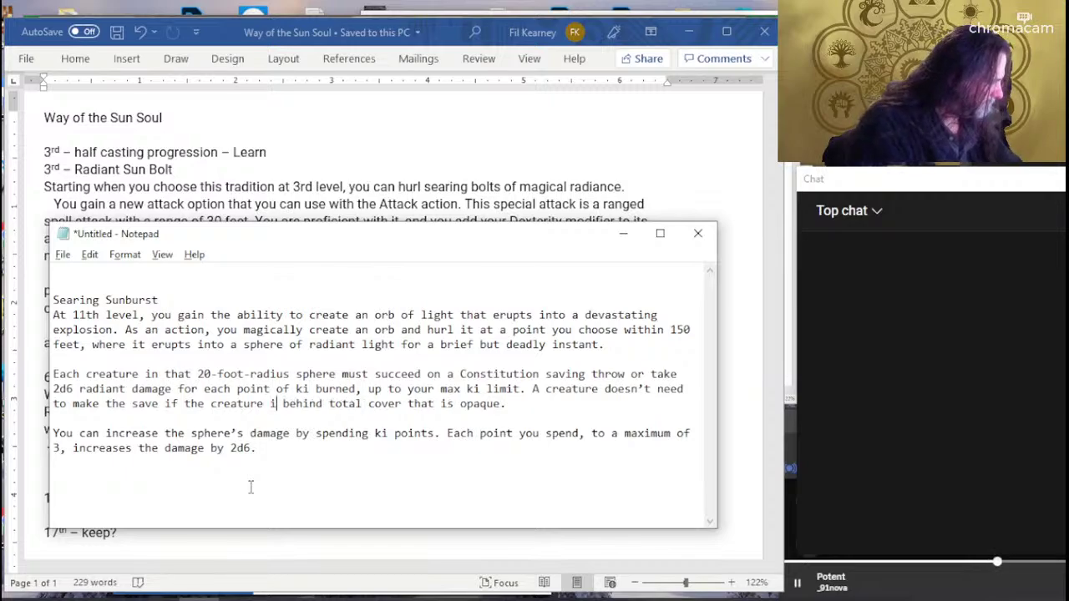
key(BackSpace)
key(BackSpace)
key(BackSpace)
key(BackSpace)
key(BackSpace)
key(BackSpace)
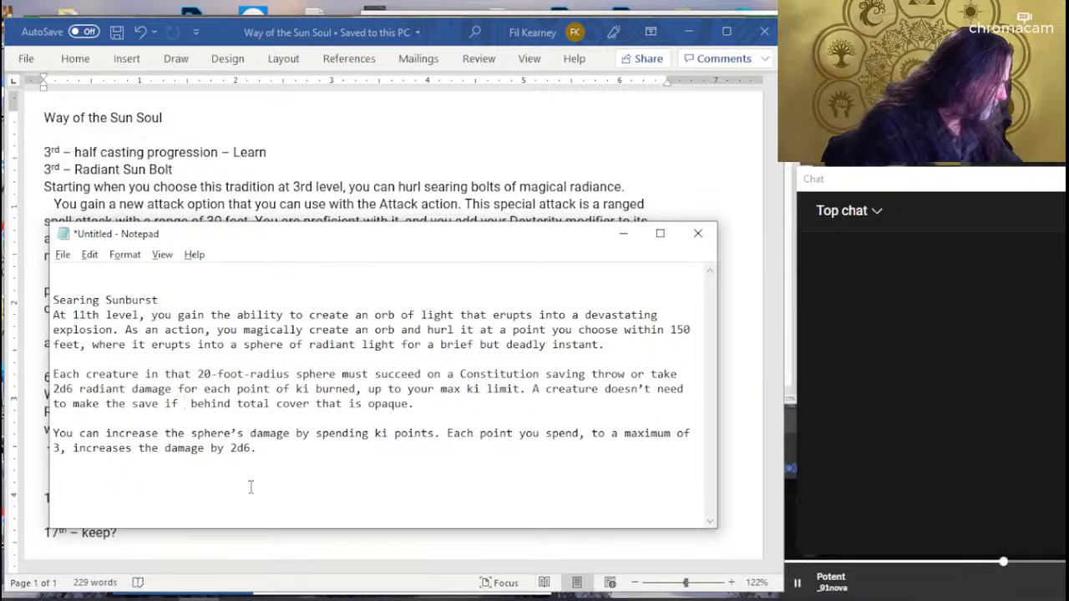
text(it's)
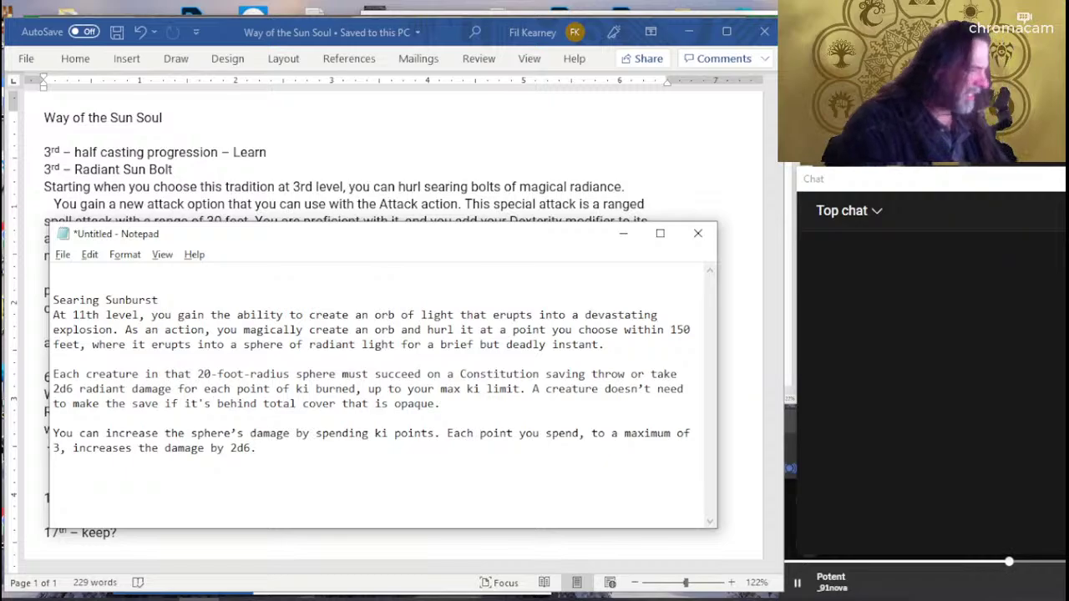
key(ctrl+s)
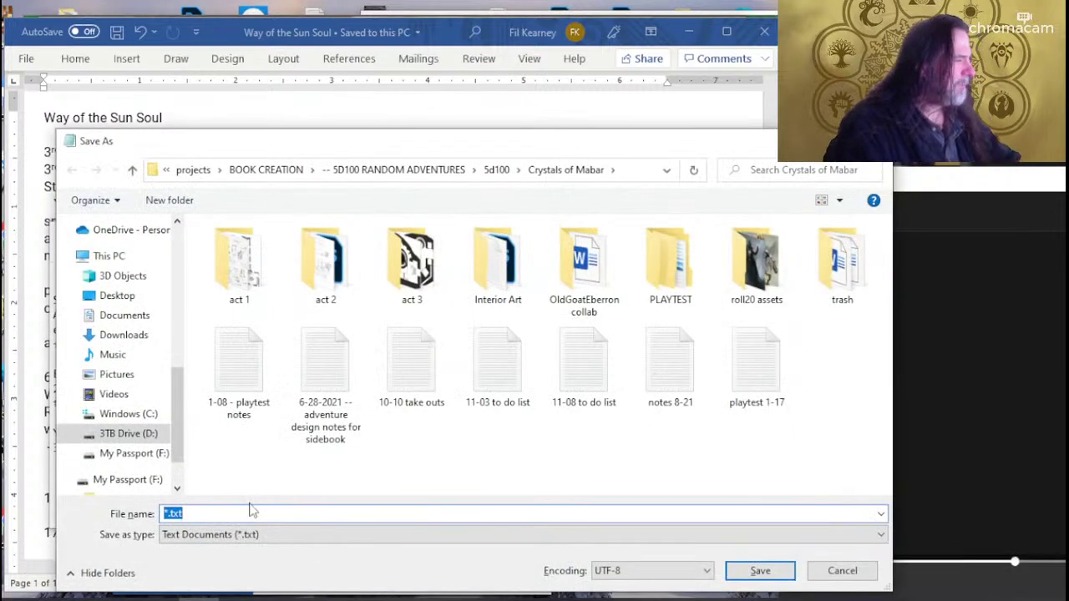
key(Escape)
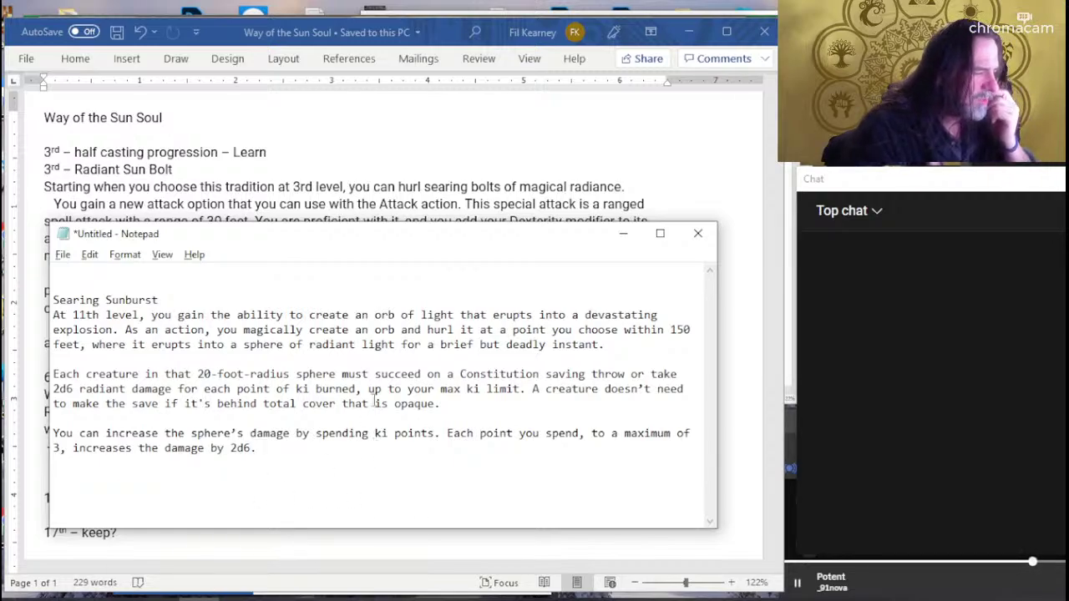
Change 'that is' to 'that's' in the cover sentence.
click(368, 450)
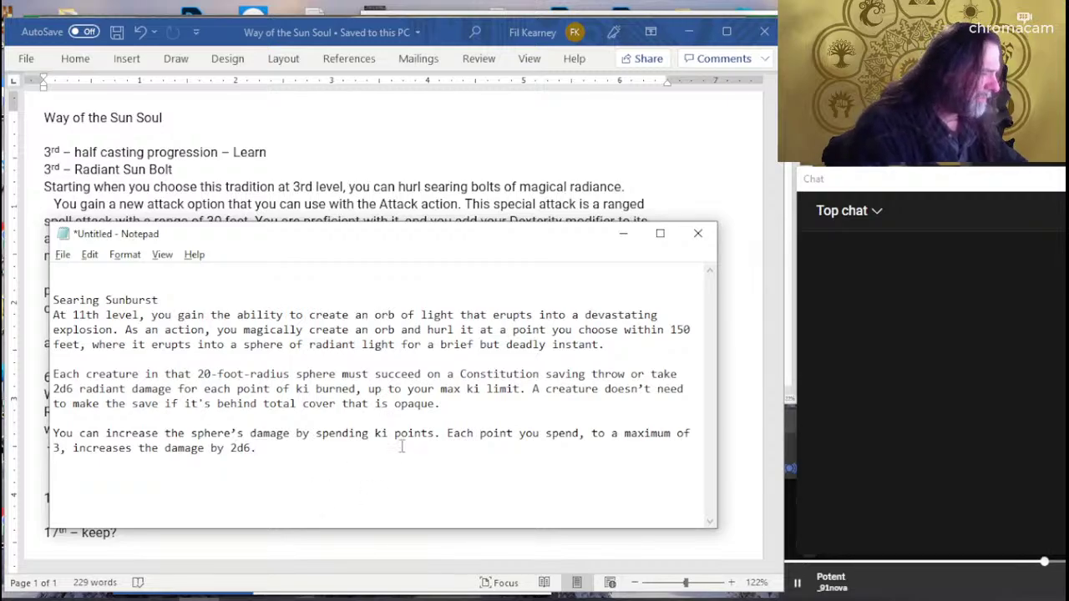
click(381, 403)
key(BackSpace)
key(BackSpace)
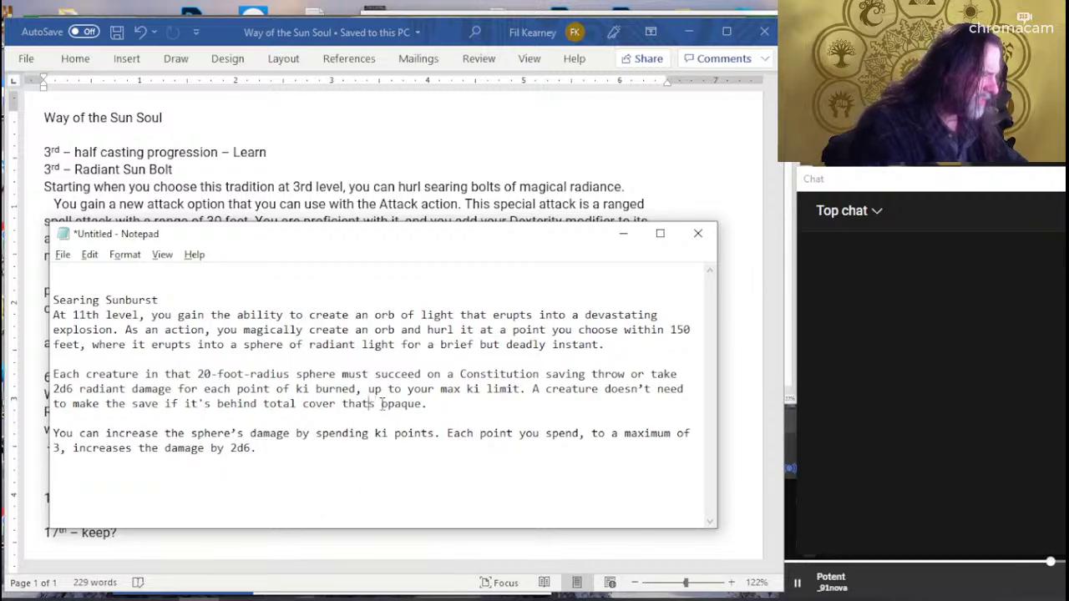
text(')
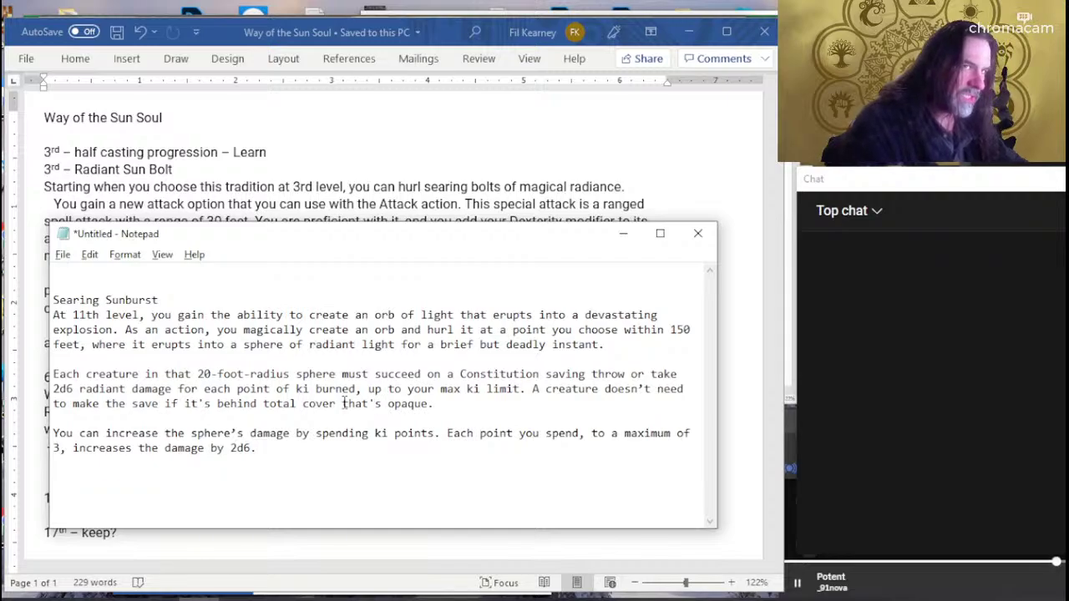
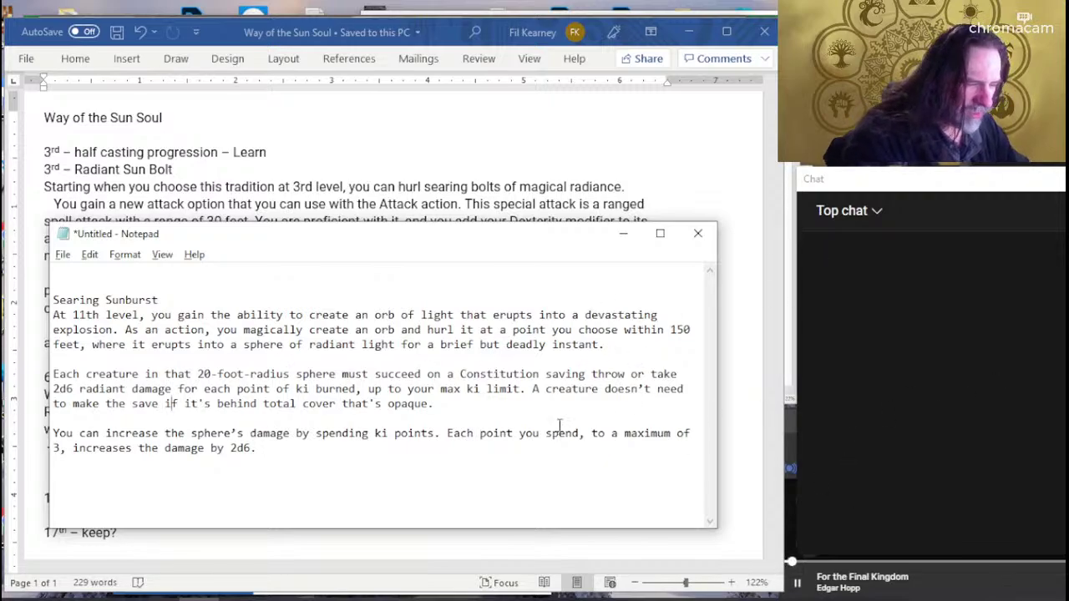
Move the damage-increase paragraph so it follows the paragraph ending in 'opaque.'.
drag(320, 453, 291, 420)
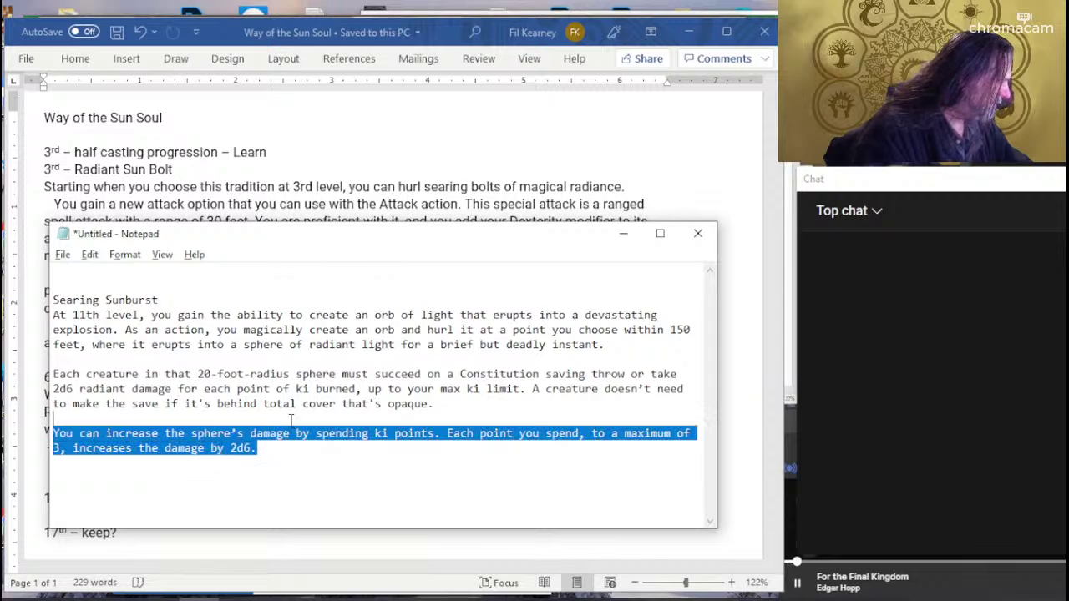
key(Delete)
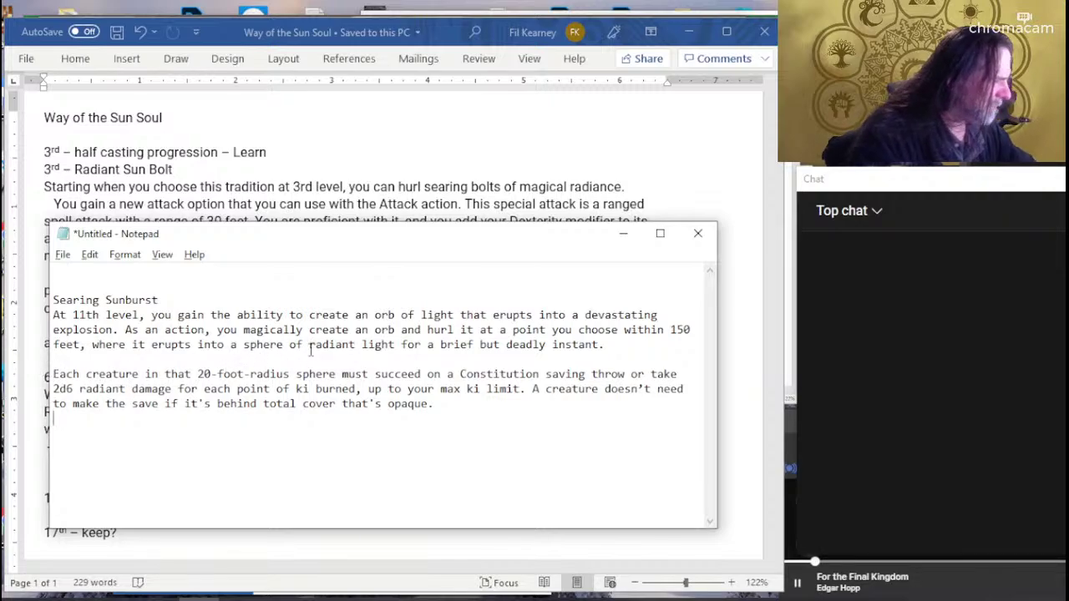
click(396, 361)
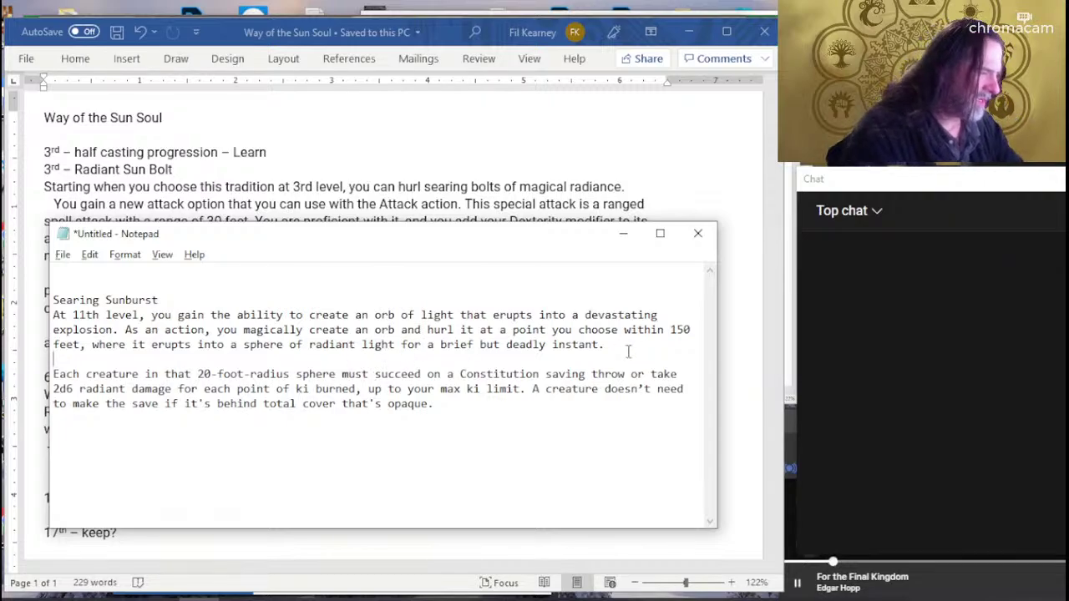
double_click(511, 403)
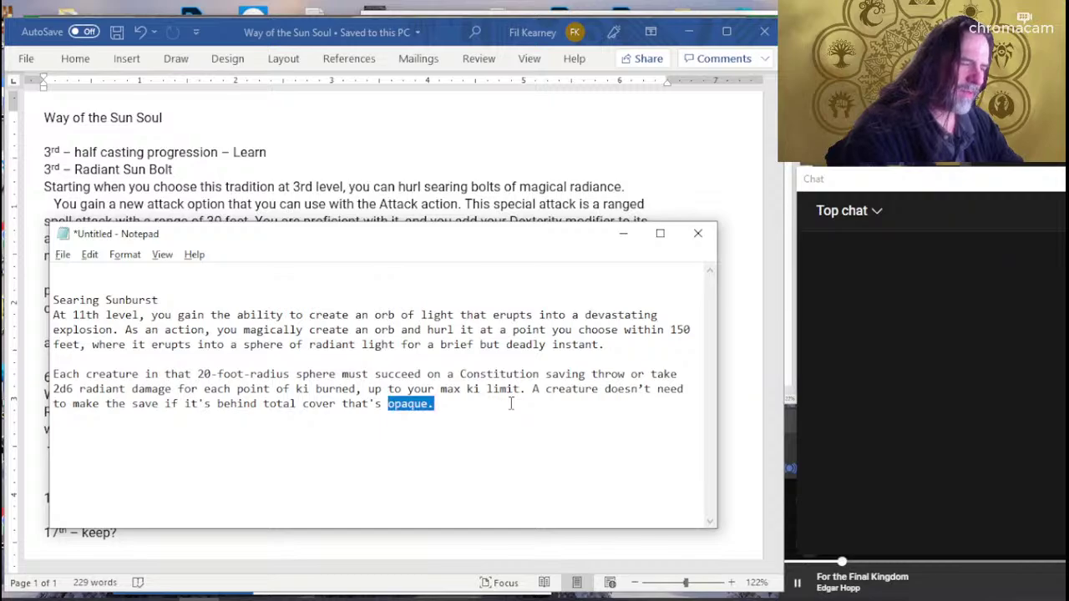
click(511, 403)
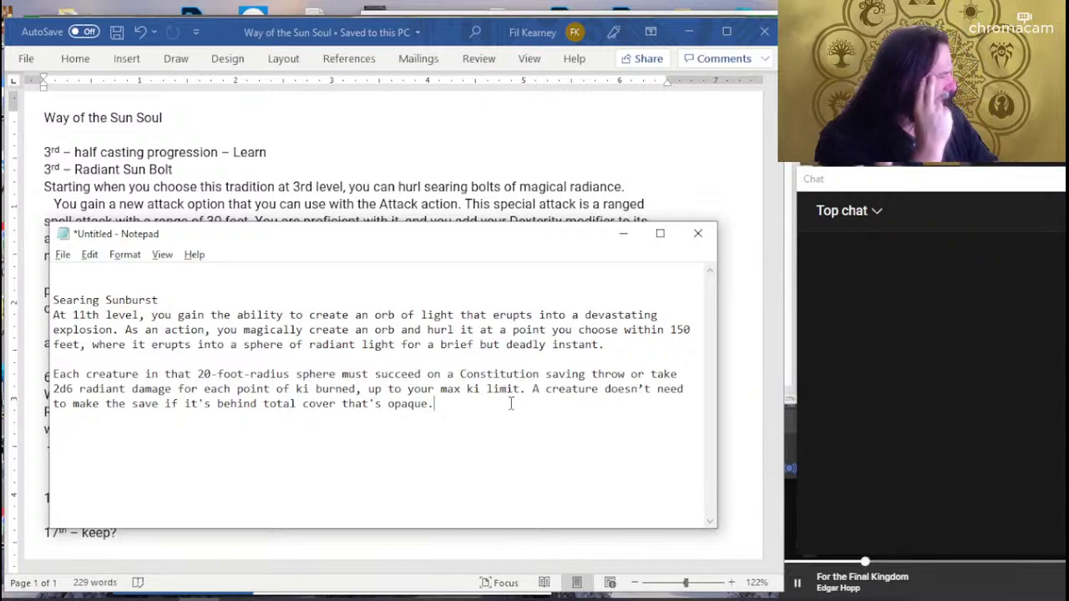
text(You can increase the sphere’s damage by spending ki points. Each point you spend, to a maximum of 3, increases the damage by 2d6.)
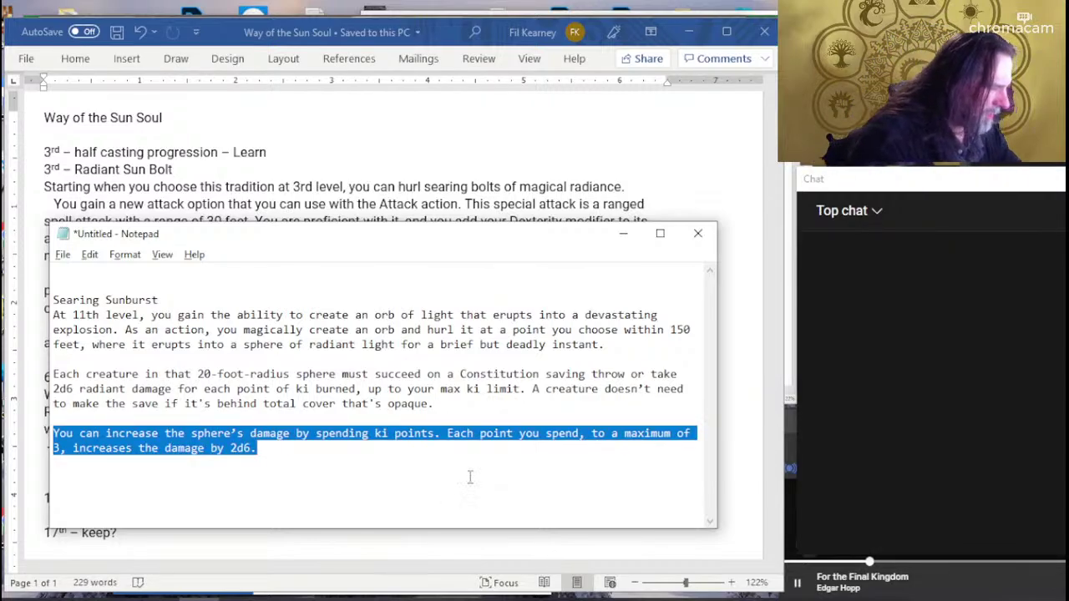
click(482, 456)
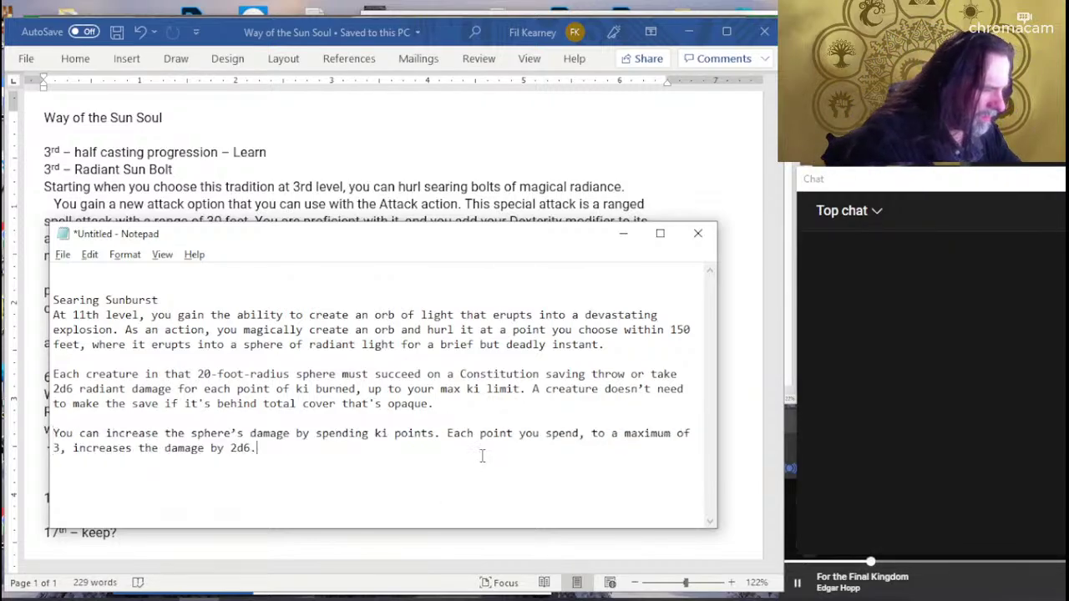
click(581, 434)
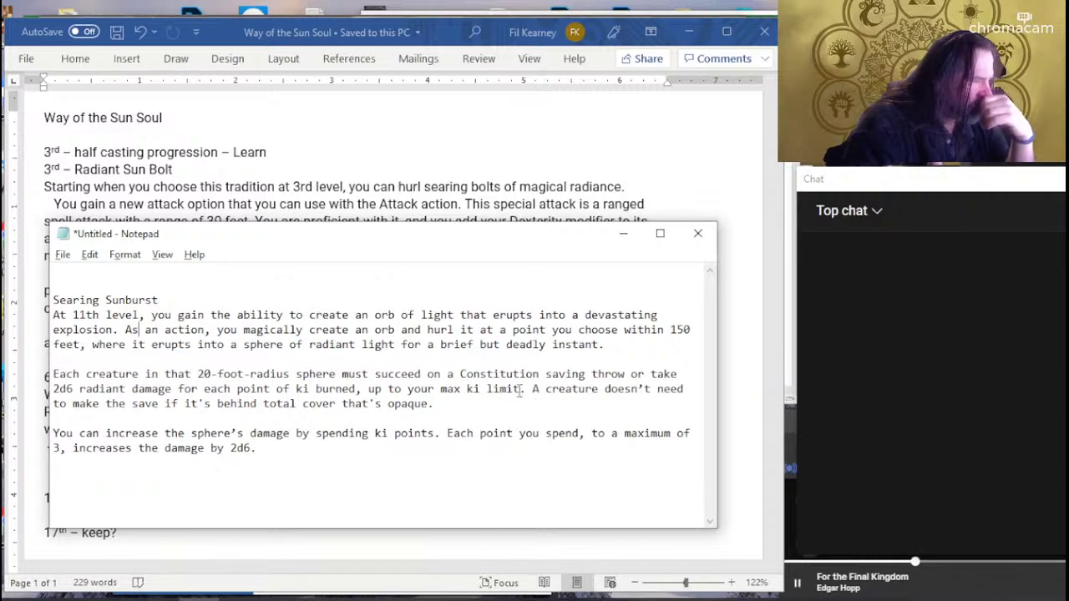
Add 'one' before 'your max ki limit', trying '1 ki less than' and then reverting to 'one'.
double_click(519, 392)
click(445, 391)
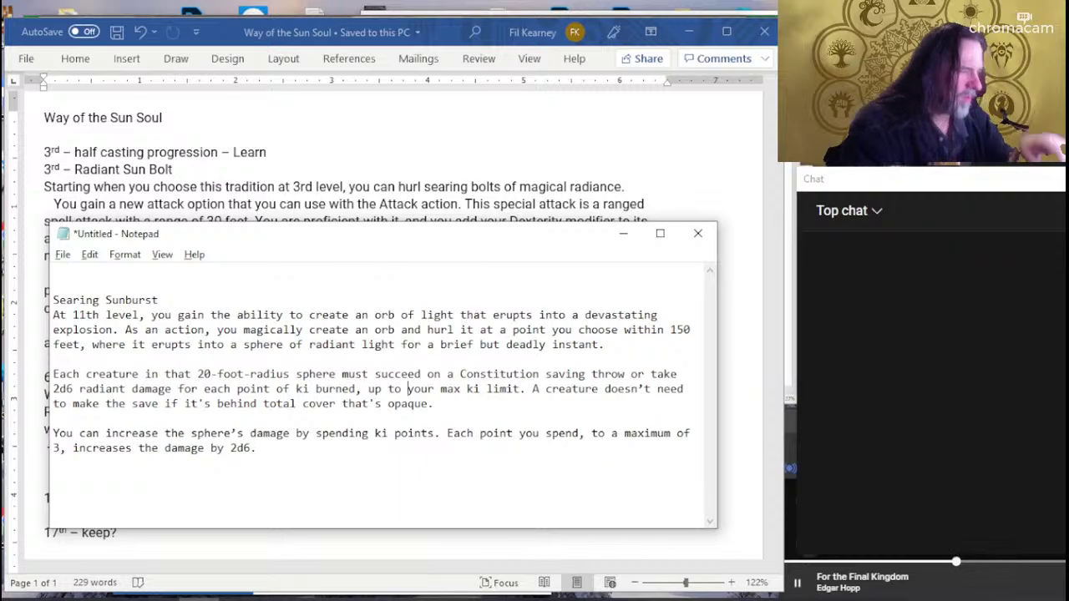
text(one)
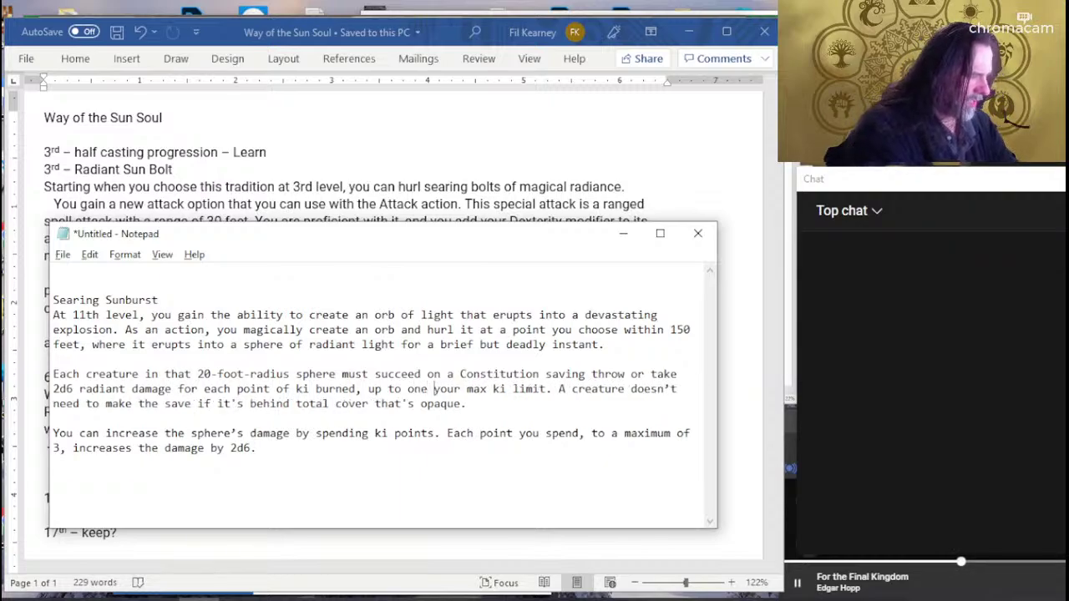
key(BackSpace)
key(BackSpace)
key(BackSpace)
key(BackSpace)
text(1 ki l)
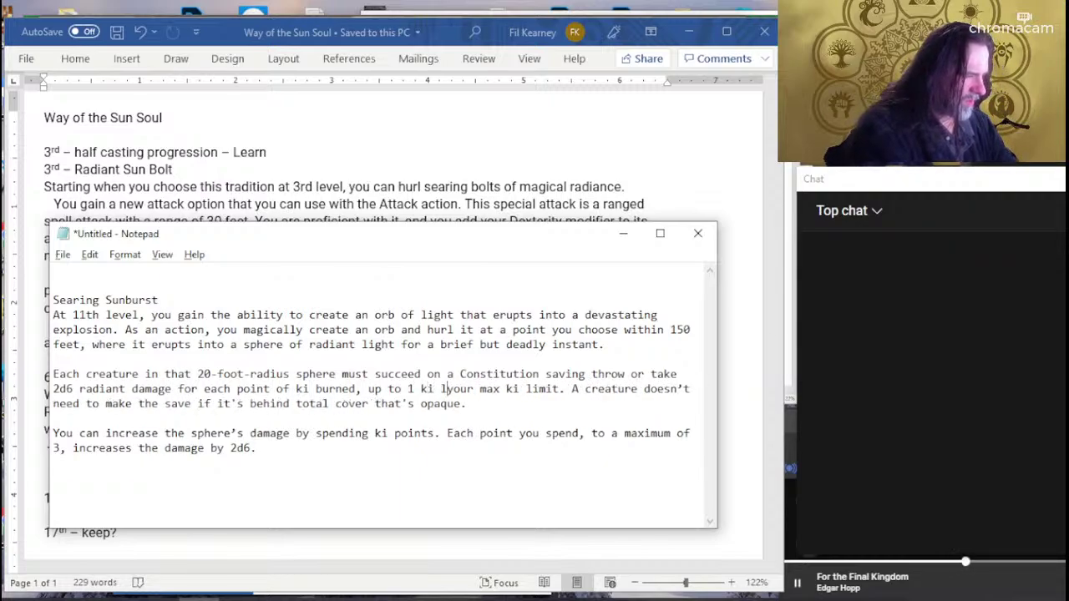
text(ess than)
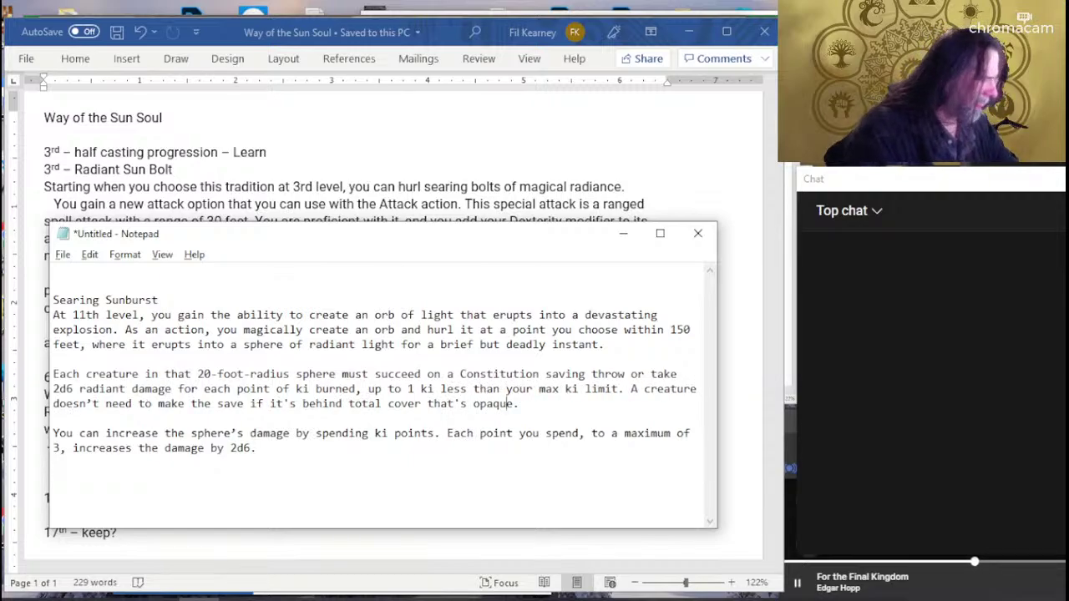
click(52, 403)
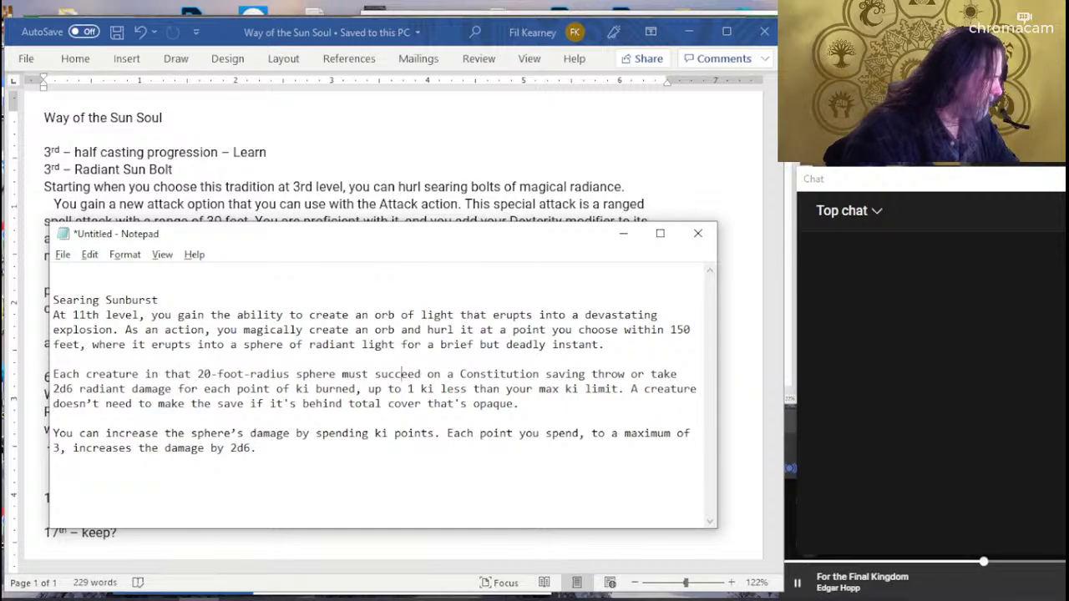
key(ctrl+z)
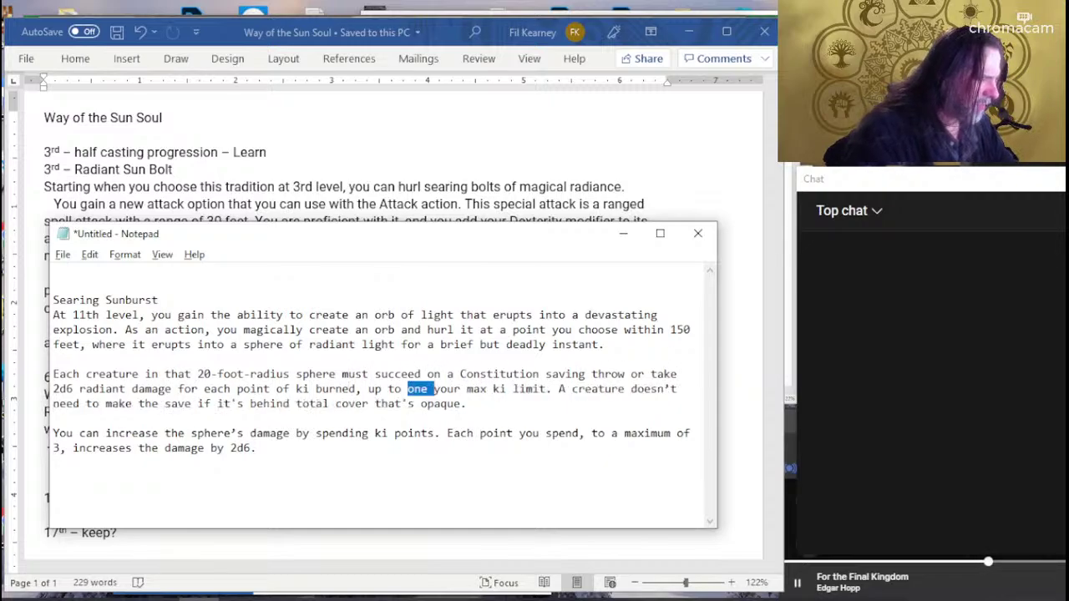
click(408, 389)
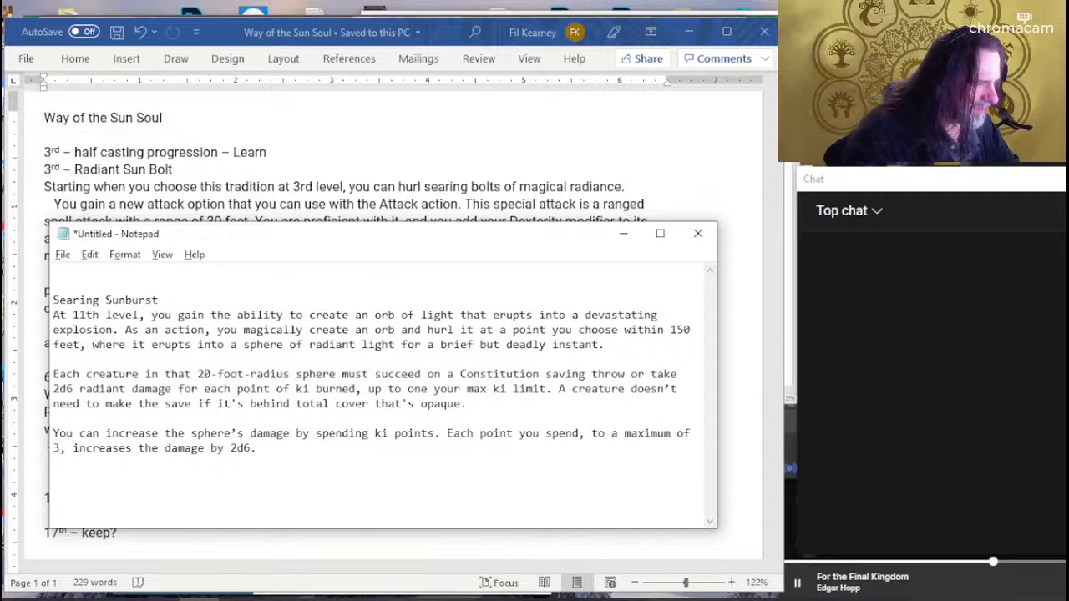
key(ctrl+z)
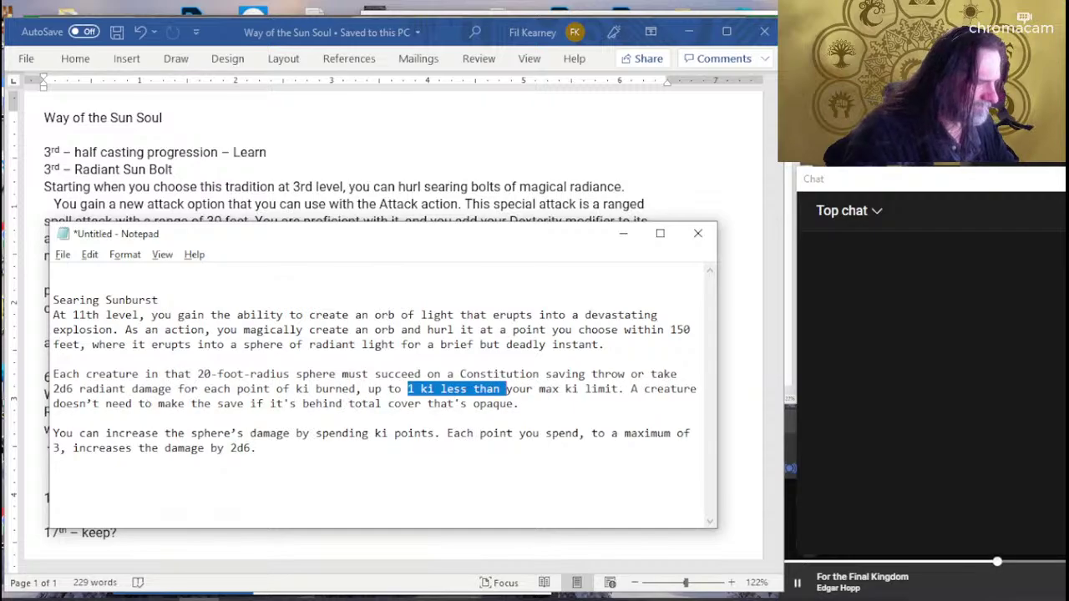
key(ctrl+z)
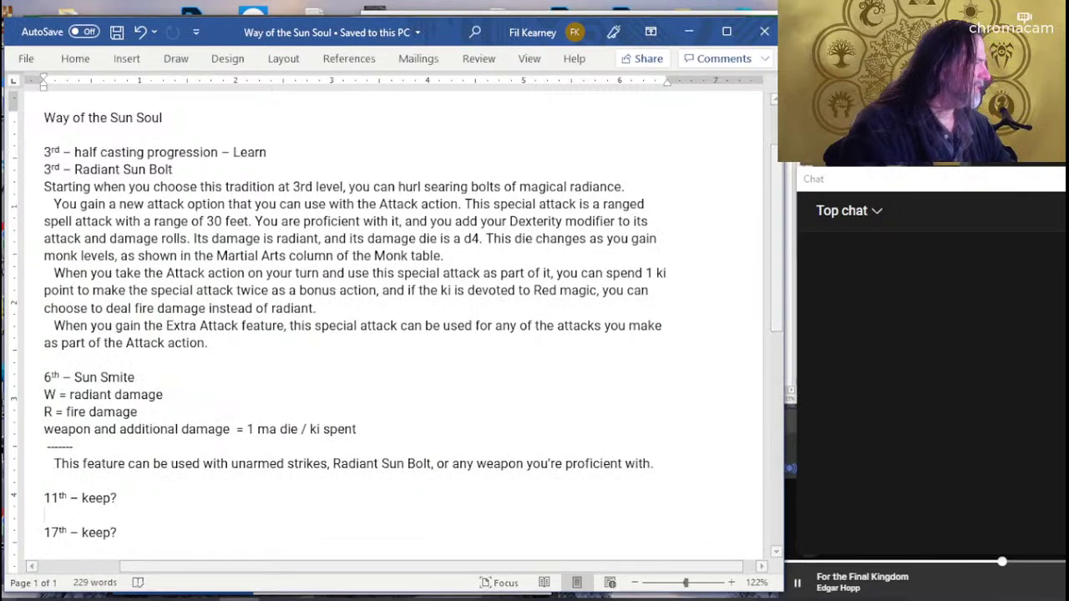
Compare the Notepad Searing Sunburst draft with D&D Beyond's entry, then scroll the page toward Sun Shield.
key(alt+Tab)
key(Tab)
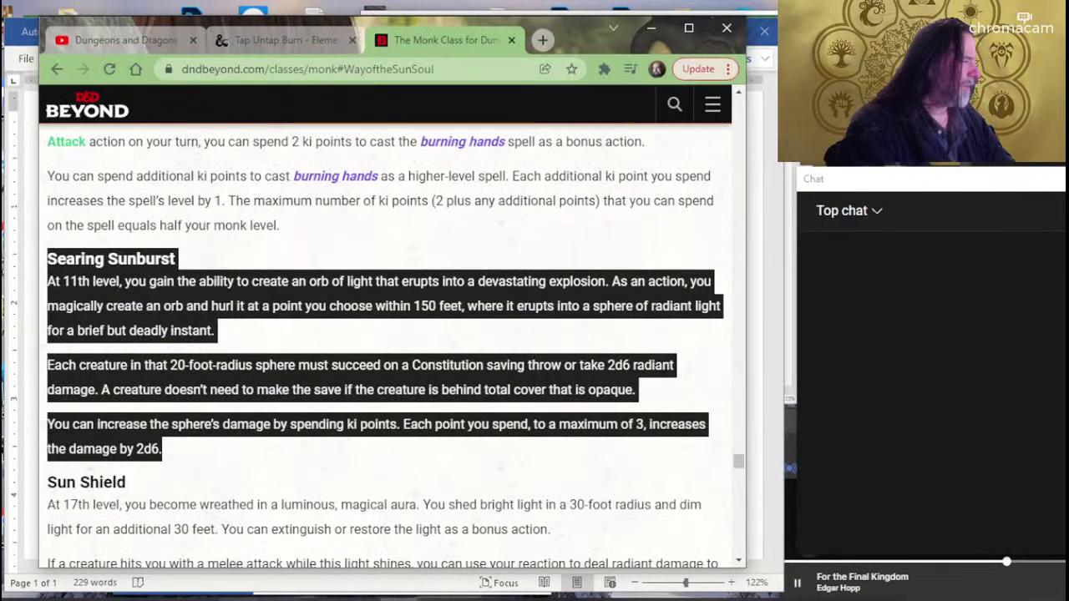
mouse_move(238, 597)
key(alt+Tab)
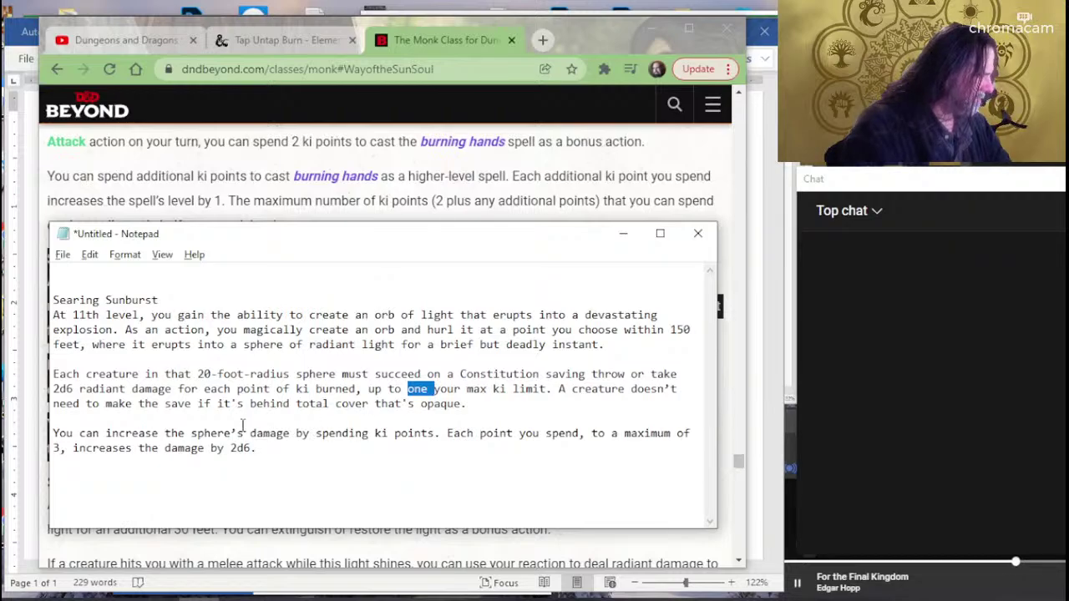
mouse_move(293, 455)
mouse_down()
mouse_move(175, 389)
mouse_move(53, 298)
mouse_up()
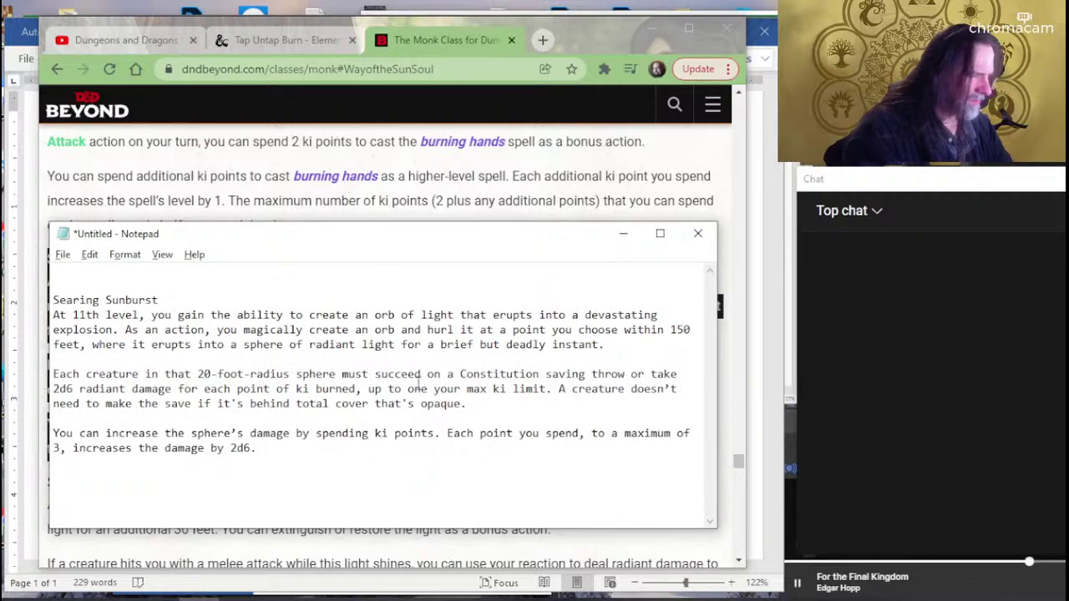
key(alt+Tab)
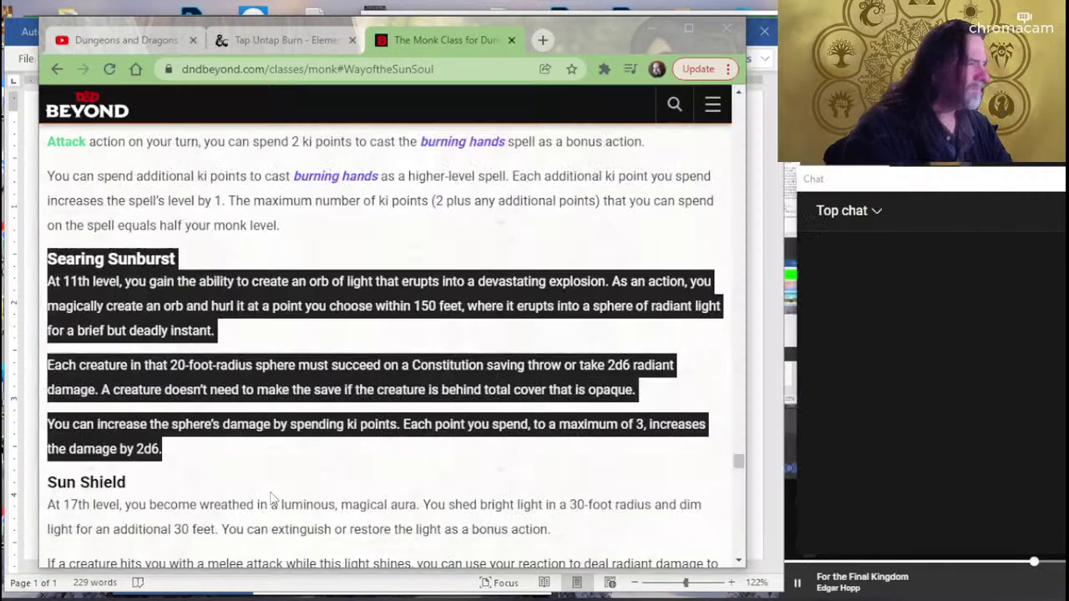
scroll(292, 422, down, 4)
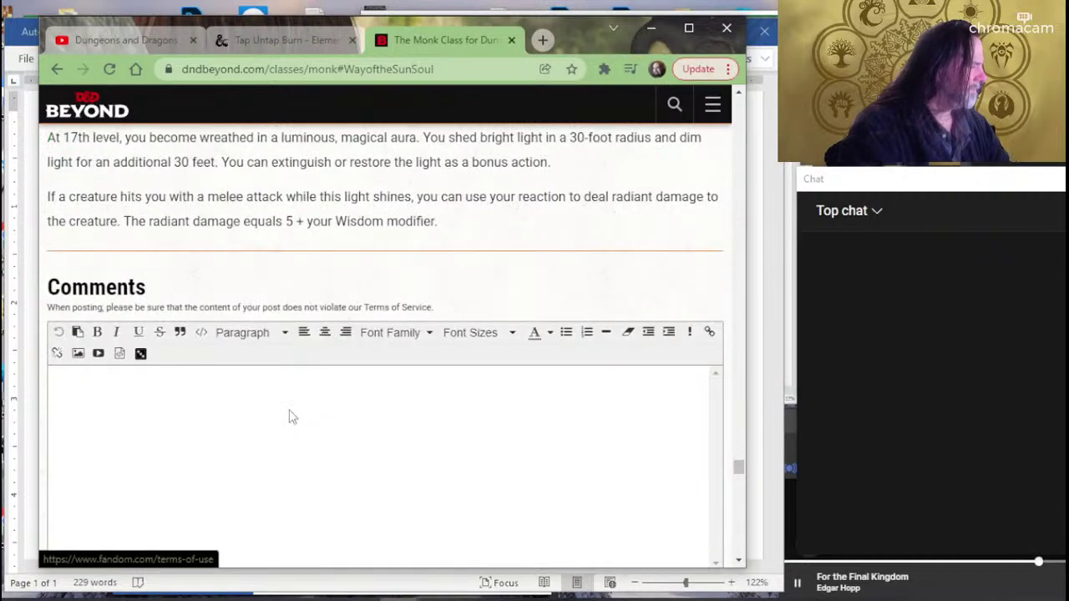
key(alt+Tab)
Replace the whole Notepad draft with the copied official Searing Sunburst wording.
key(ctrl+a)
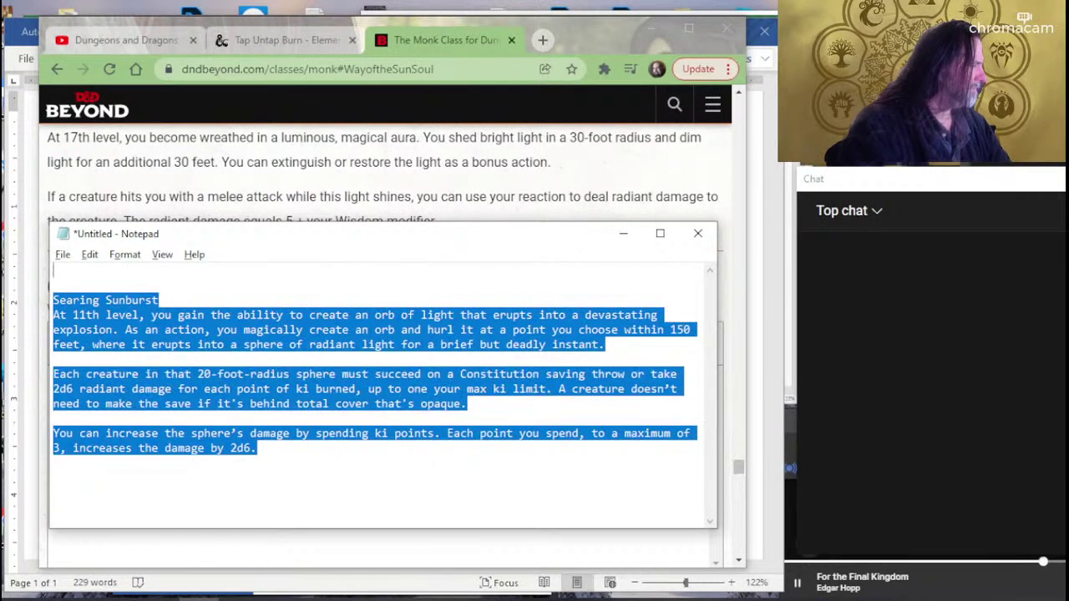
key(Delete)
text(Searing Sunburst At 11th level, you gain the ability to create an orb of light that erupts into a devastating explosion. As an action, you magically create an orb and hurl it at a point you choose within 150 feet, where it erupts into a sphere of radiant light for a brief but deadly instant.  Each creature in that 20-foot-radius sphere must succeed on a Constitution saving throw or take 2d6 radiant damage. A creature doesn’t need to make the save if the creature is behind total cover that is opaque.  You can increase the sphere’s damage by spending ki points. Each point you spend, to a maximum of 3, increases the damage by 2d6.)
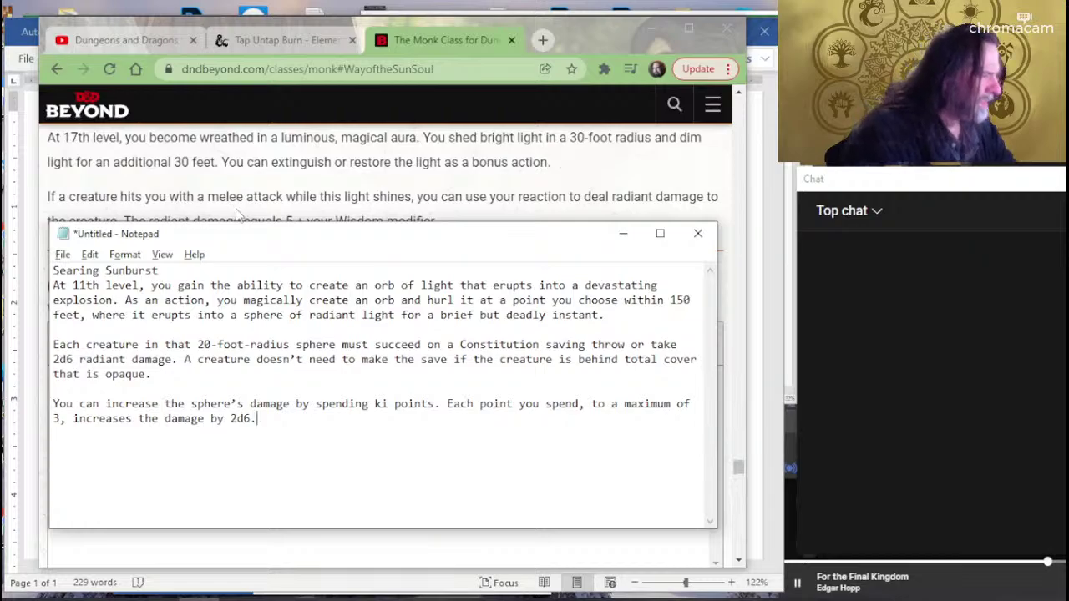
click(128, 420)
text(s)
click(385, 430)
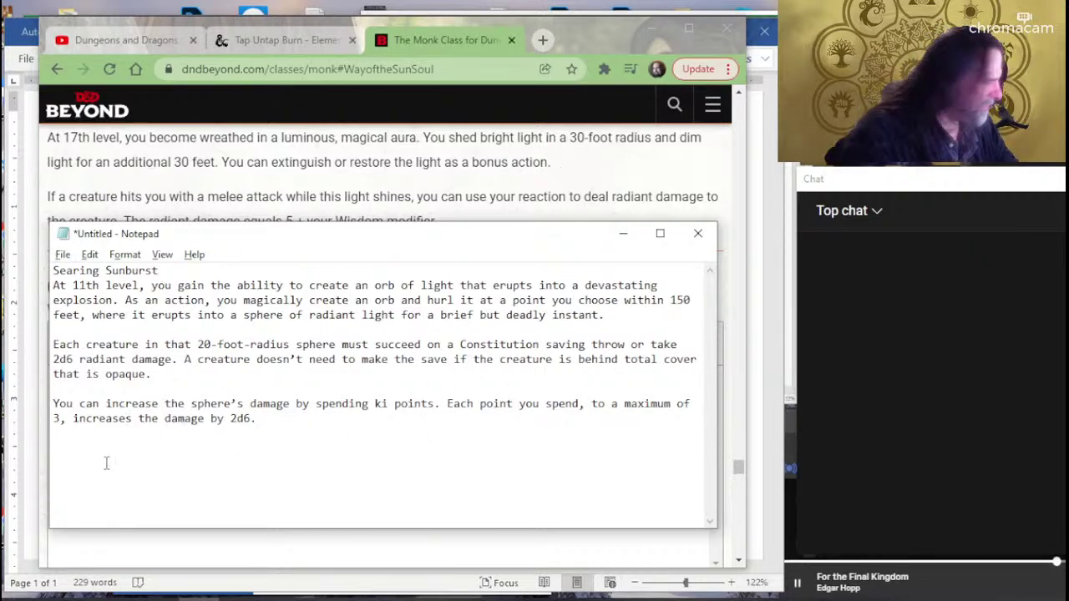
Change the ki maximum from 3 to 4 and add blank lines above the Searing Sunburst heading.
drag(66, 418, 72, 418)
key(Left)
key(Left)
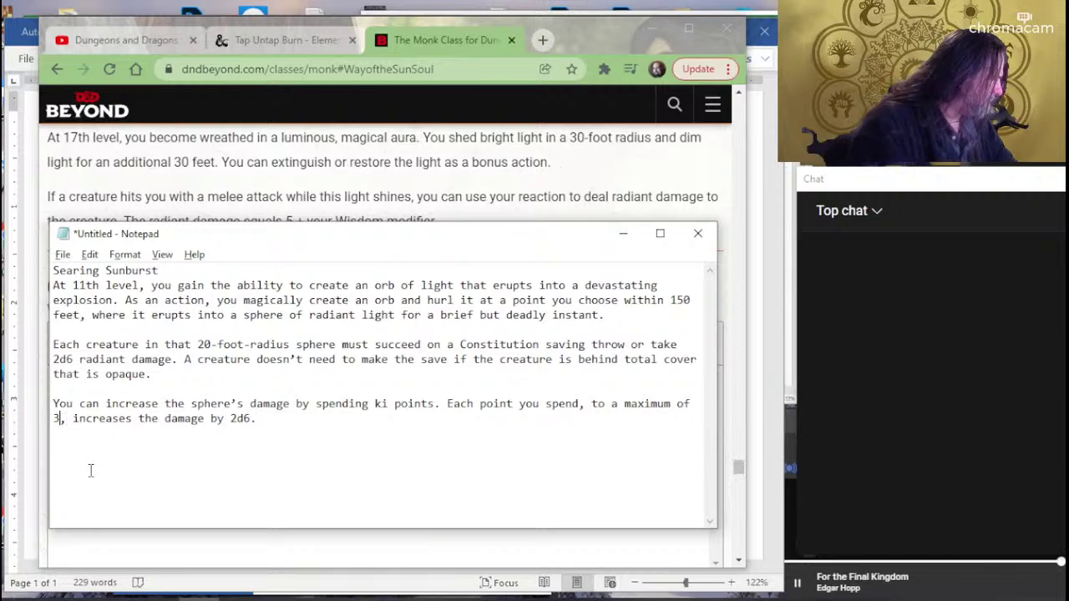
key(BackSpace)
text(4)
key(Right)
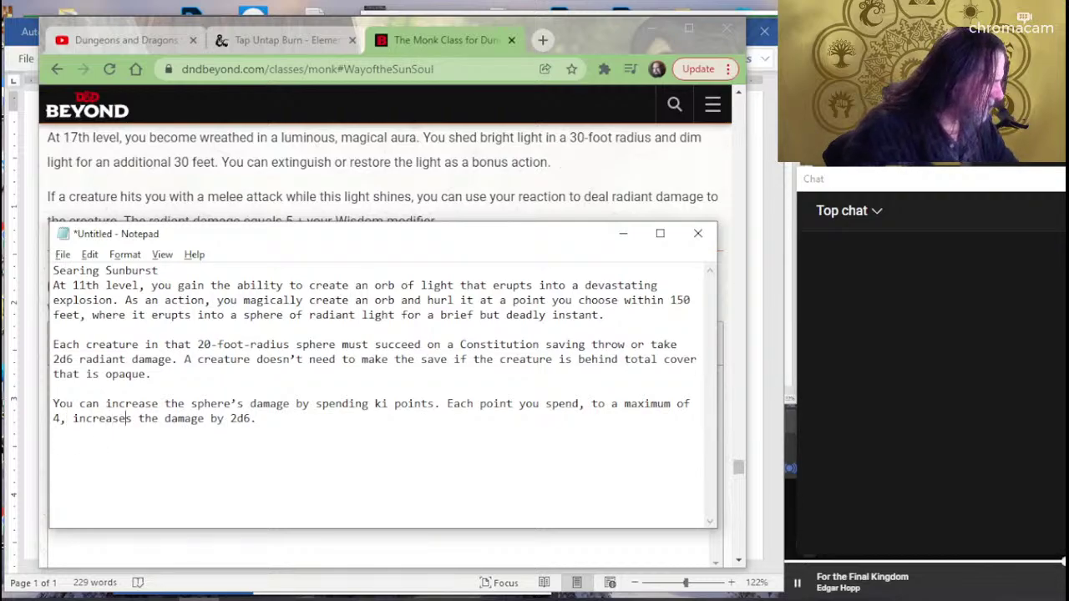
key(Up)
key(Up)
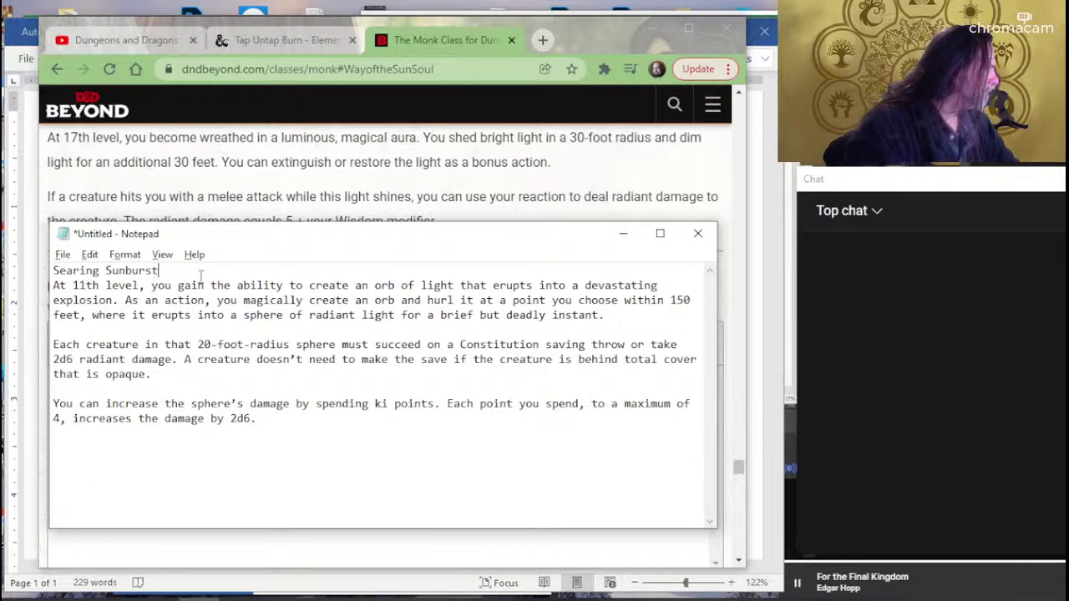
click(52, 271)
key(Return)
key(Return)
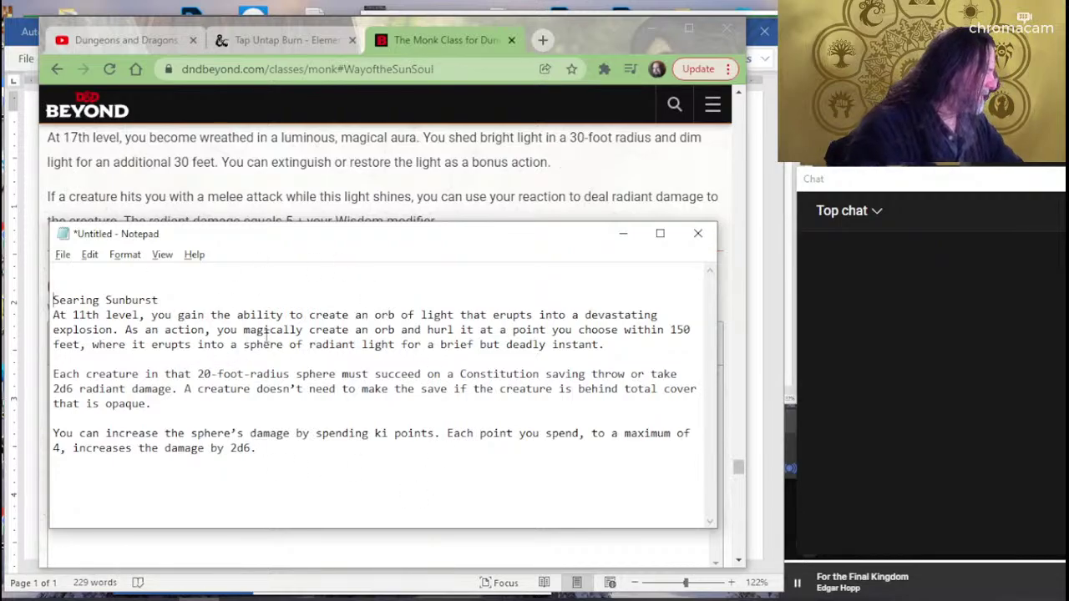
Review the blank lines separating the three Searing Sunburst paragraphs, down to 'Each creature'.
click(232, 345)
click(241, 354)
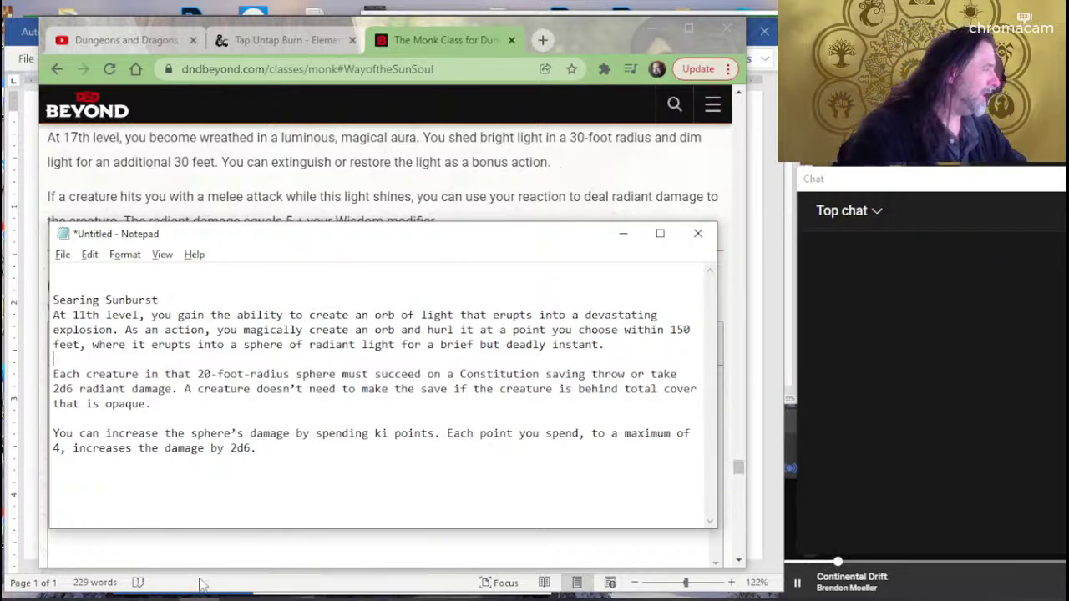
click(277, 359)
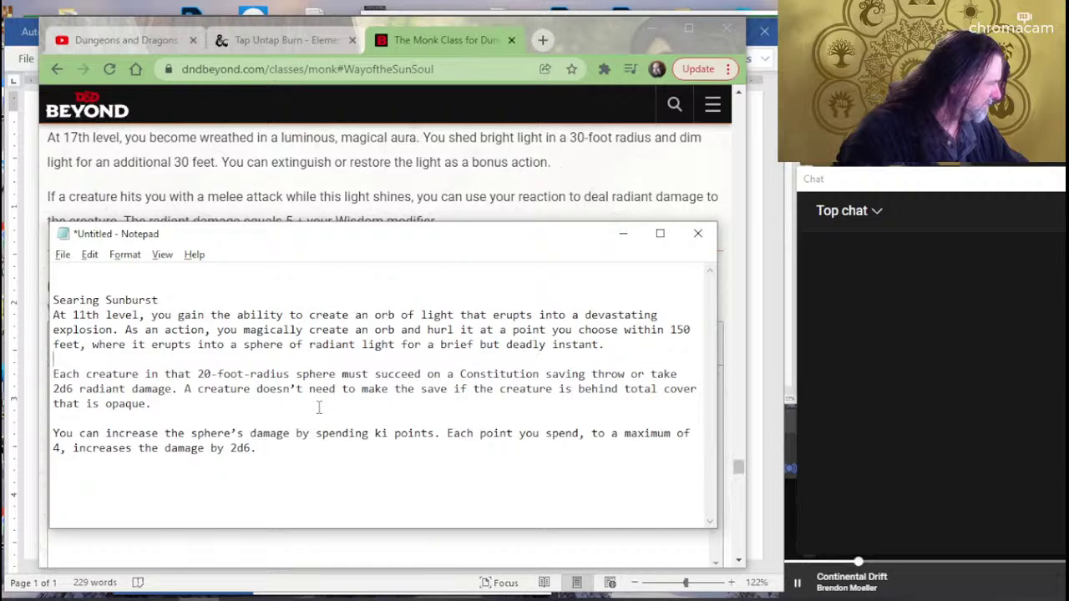
Cut the Searing Sunburst text from Notepad and paste it over the 'keep?' placeholder after 11th in Word.
drag(340, 453, 35, 303)
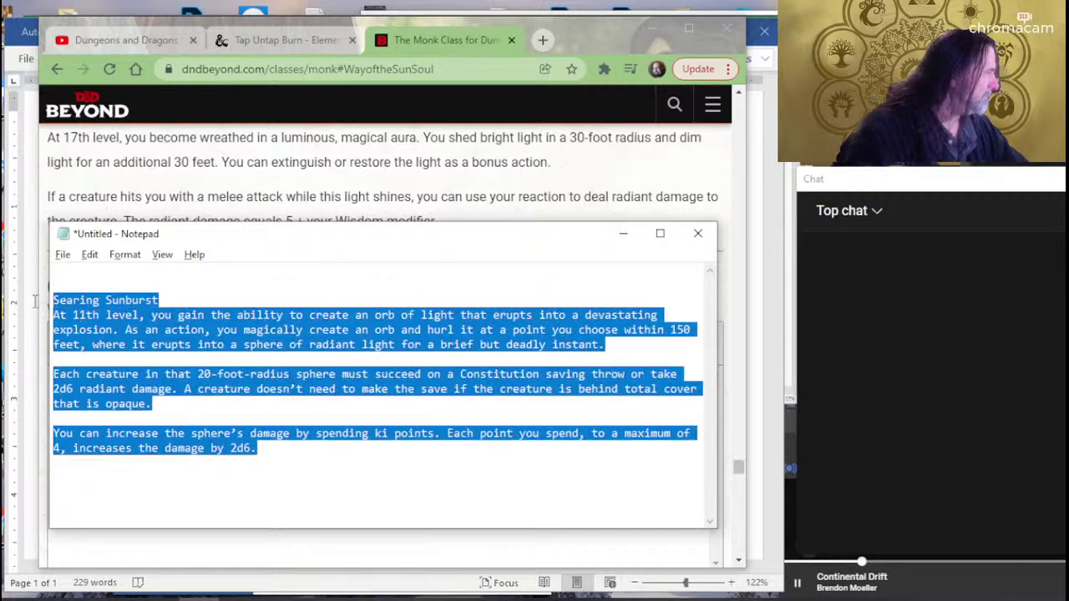
key(ctrl+x)
key(alt+Tab)
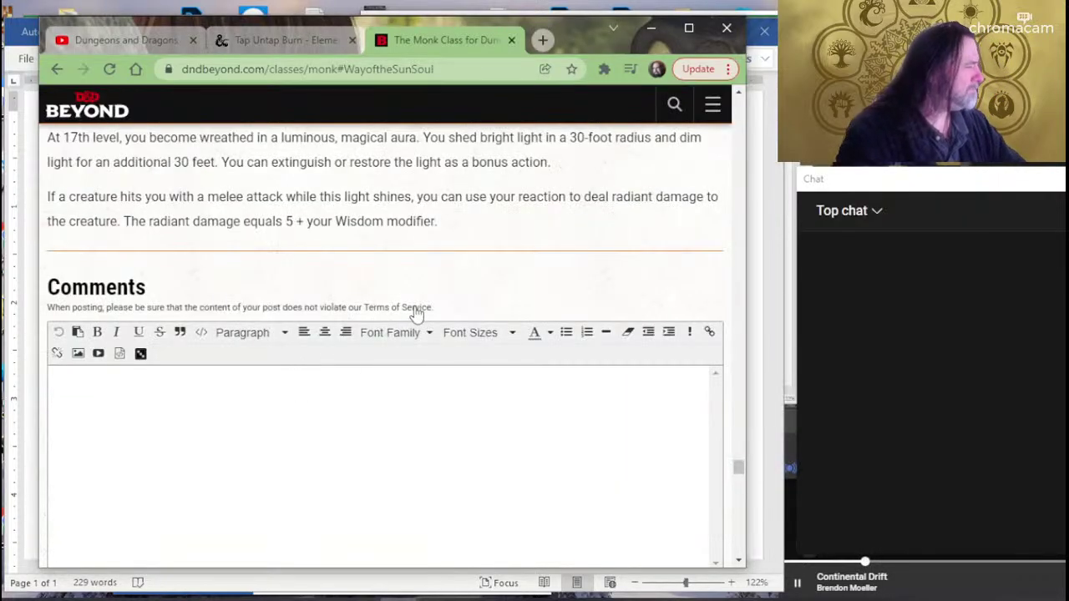
key(alt+Tab)
key(alt+Tab)
key(Tab)
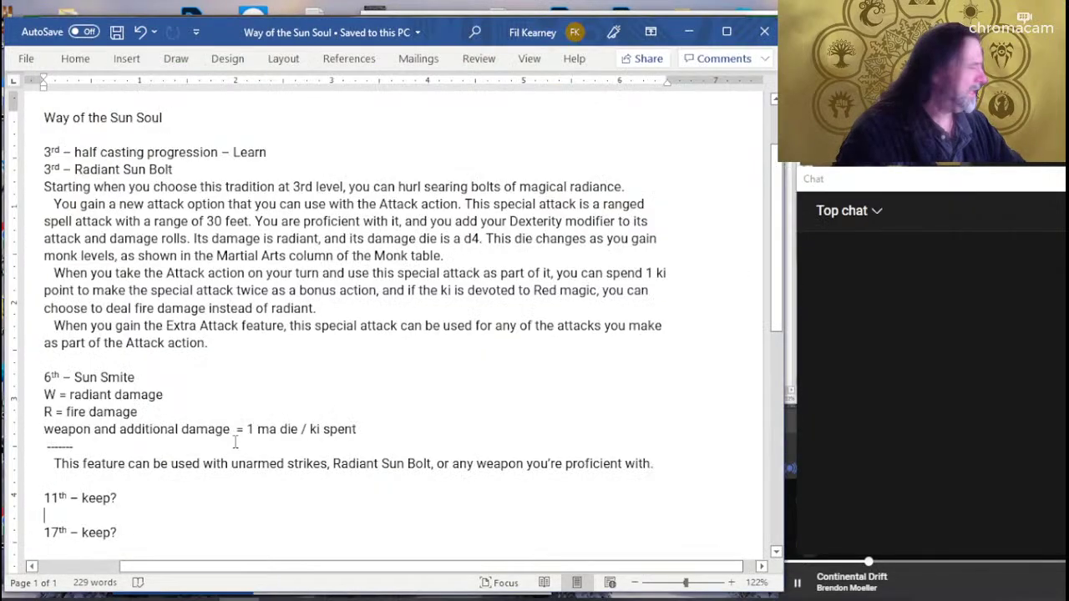
scroll(46, 467, down, 2)
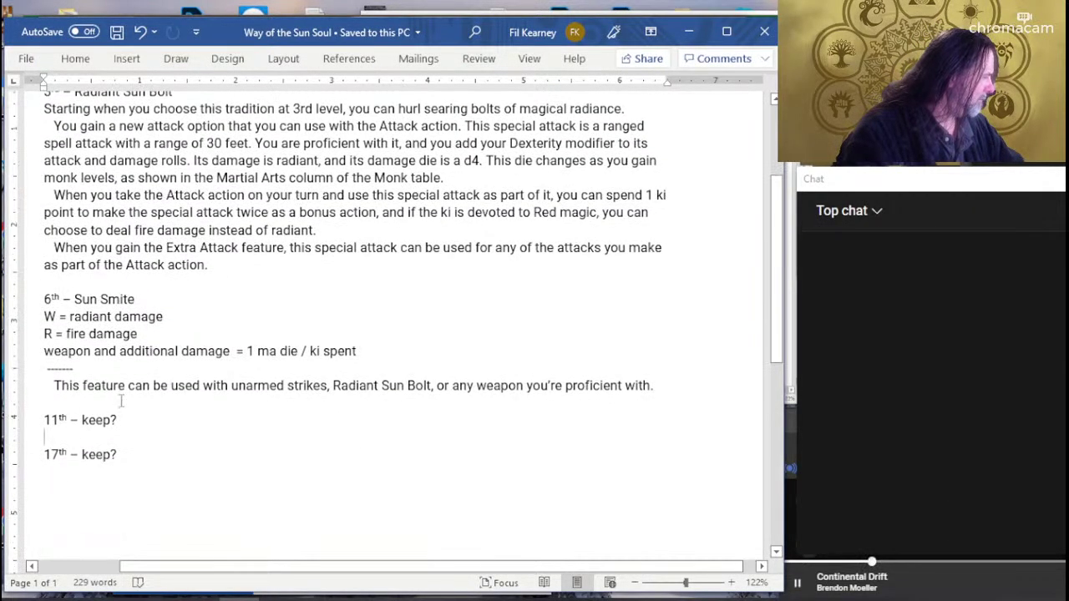
drag(158, 420, 81, 421)
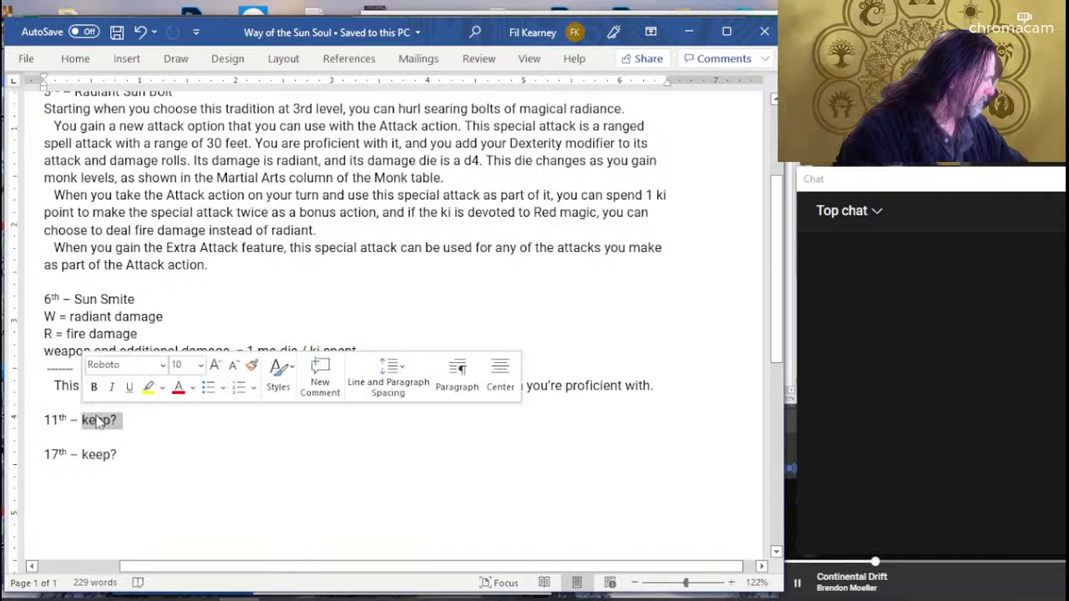
key(ctrl+v)
Save the Way of the Sun Soul document and add space before the 17th-level entry.
scroll(208, 376, down, 4)
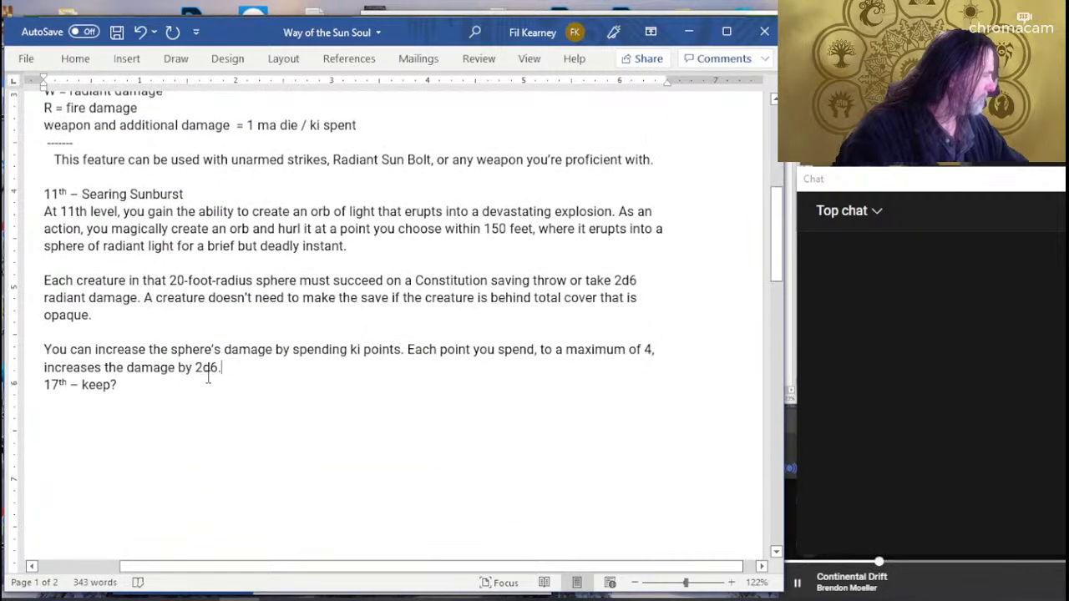
key(ctrl+s)
key(Return)
key(Return)
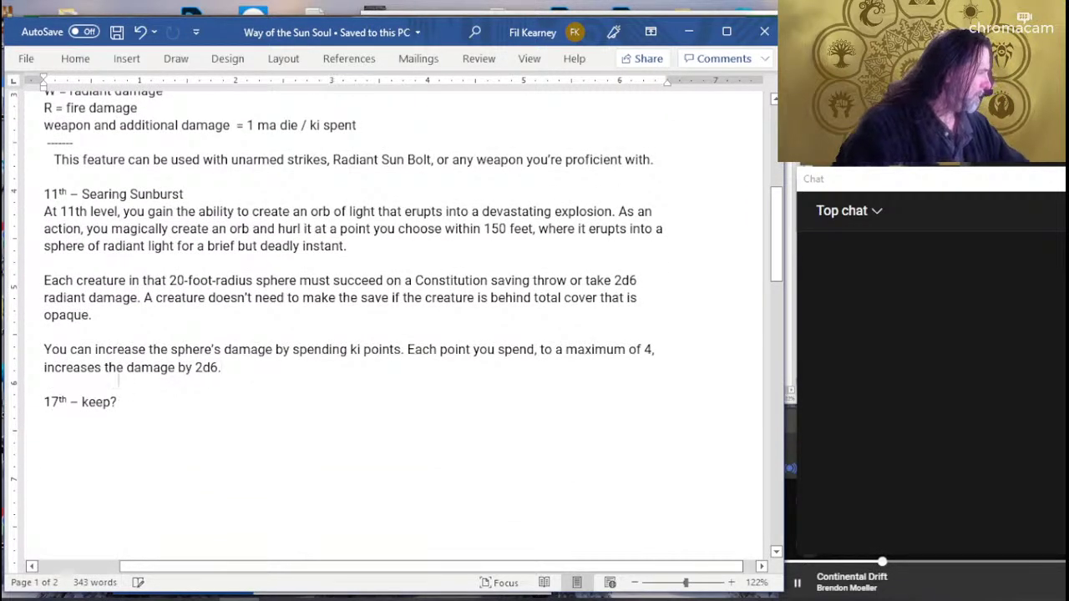
scroll(269, 349, up, 4)
scroll(269, 349, up, 2)
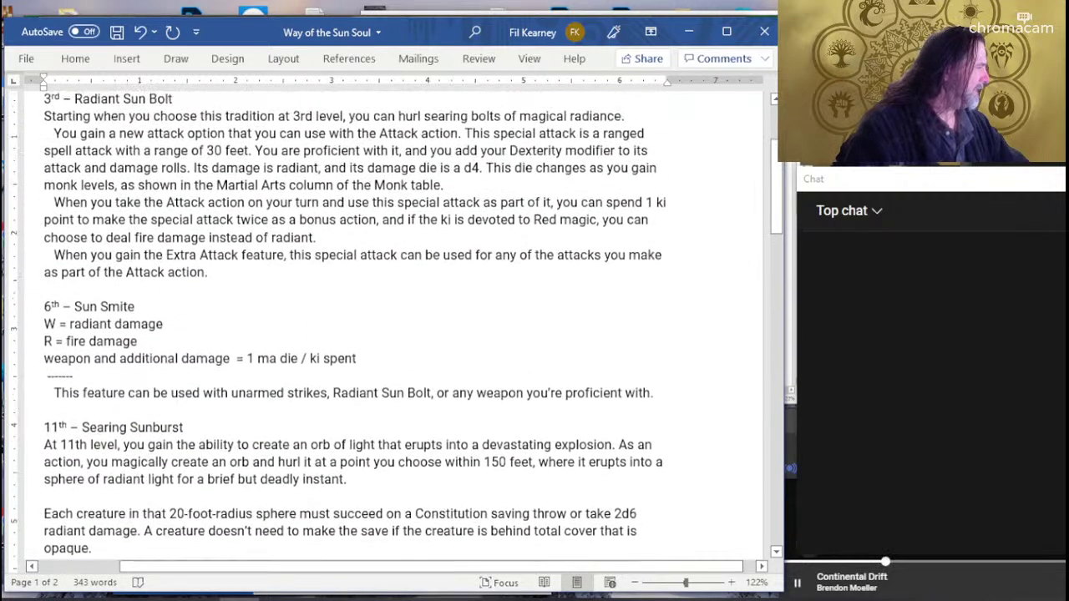
scroll(269, 350, up, 3)
scroll(269, 349, up, 1)
key(alt+Tab)
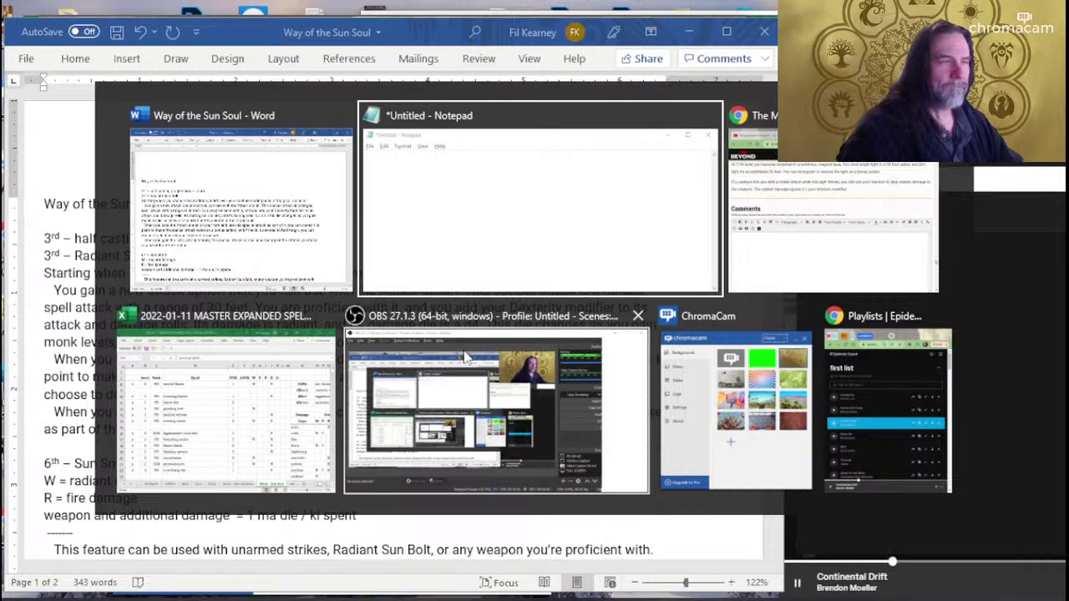
key(alt+Tab)
key(alt+Tab)
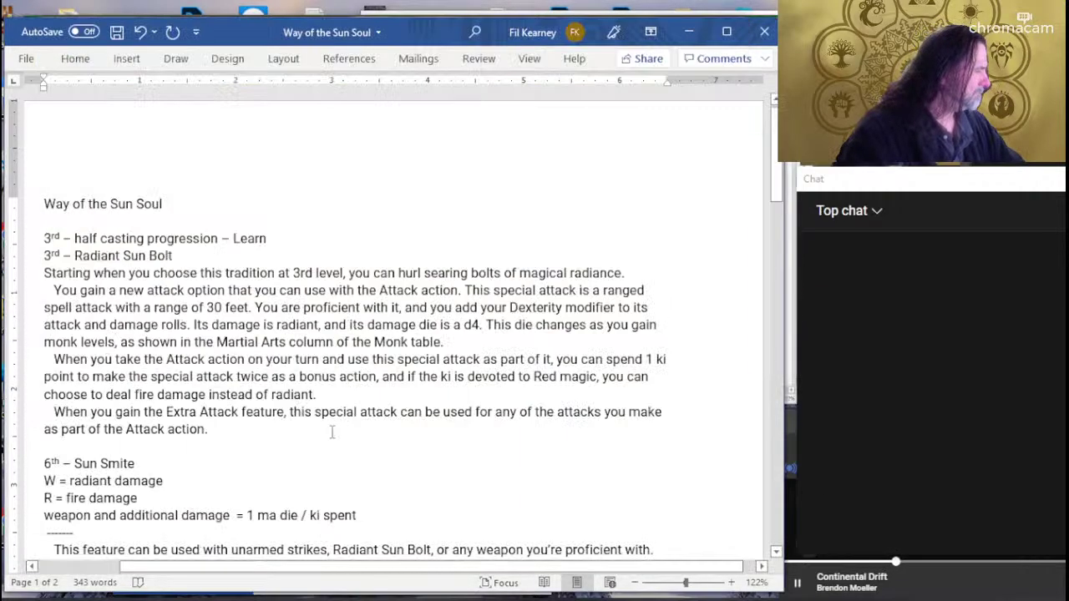
scroll(210, 446, down, 7)
scroll(210, 409, down, 2)
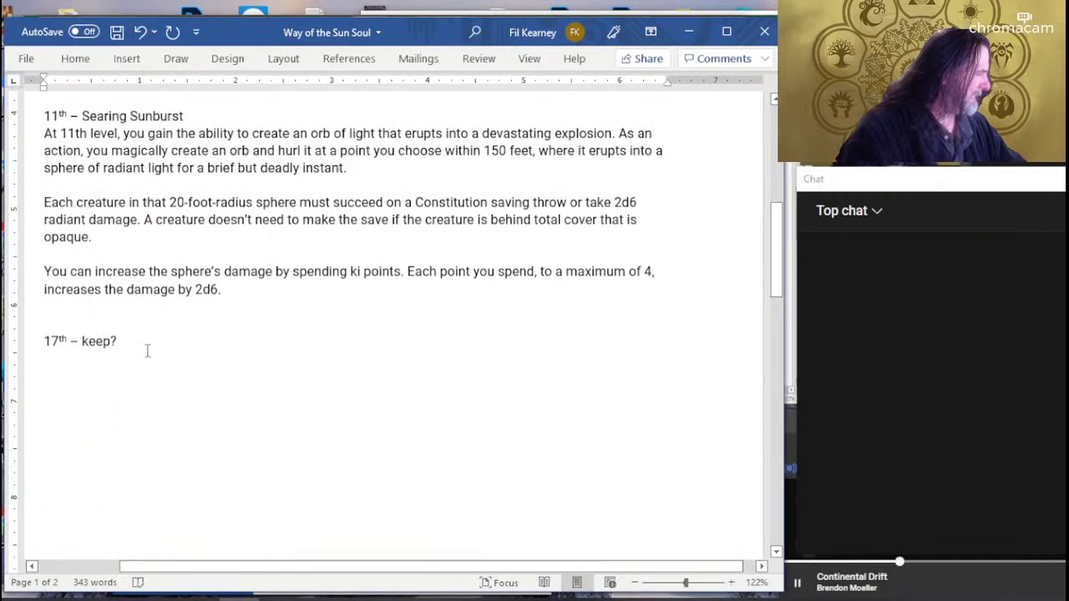
key(alt+Tab)
Clear the page selection and glance at the Excel spell list before staying on D&D Beyond.
scroll(462, 320, up, 5)
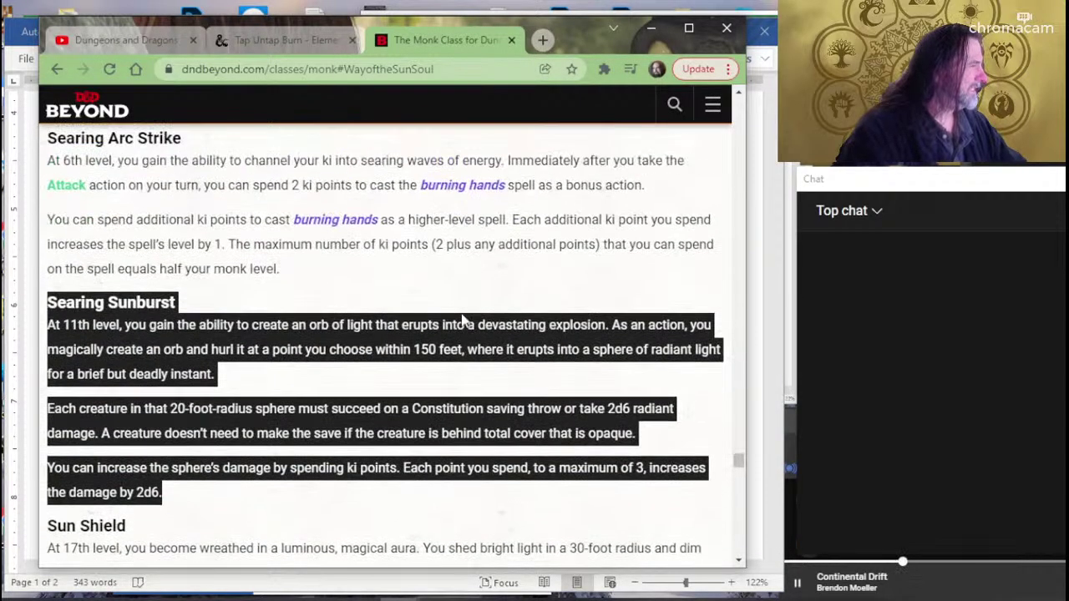
scroll(462, 320, down, 3)
click(461, 320)
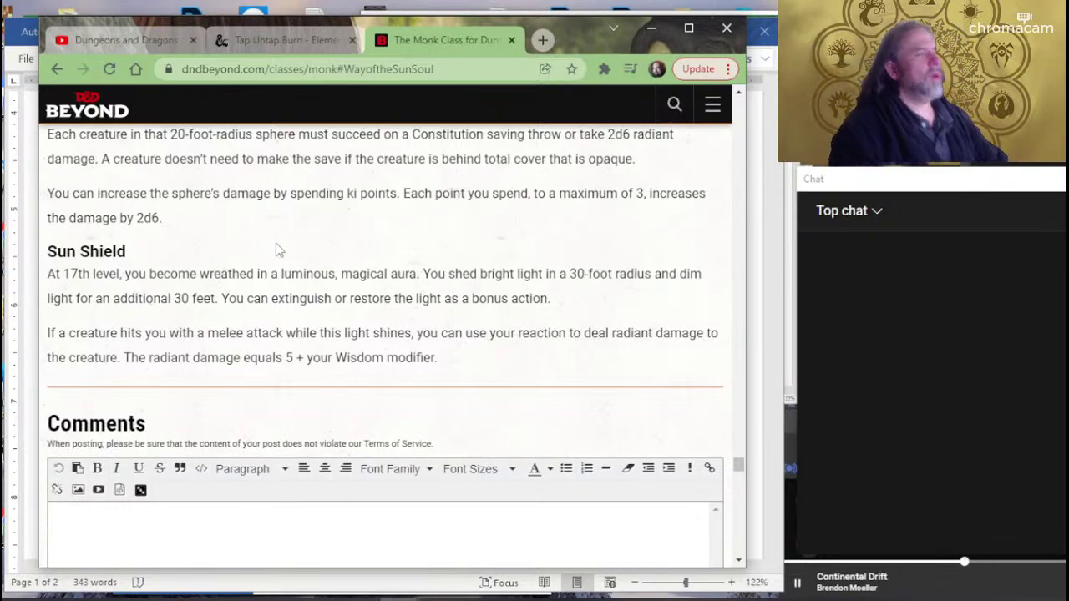
key(alt+Tab)
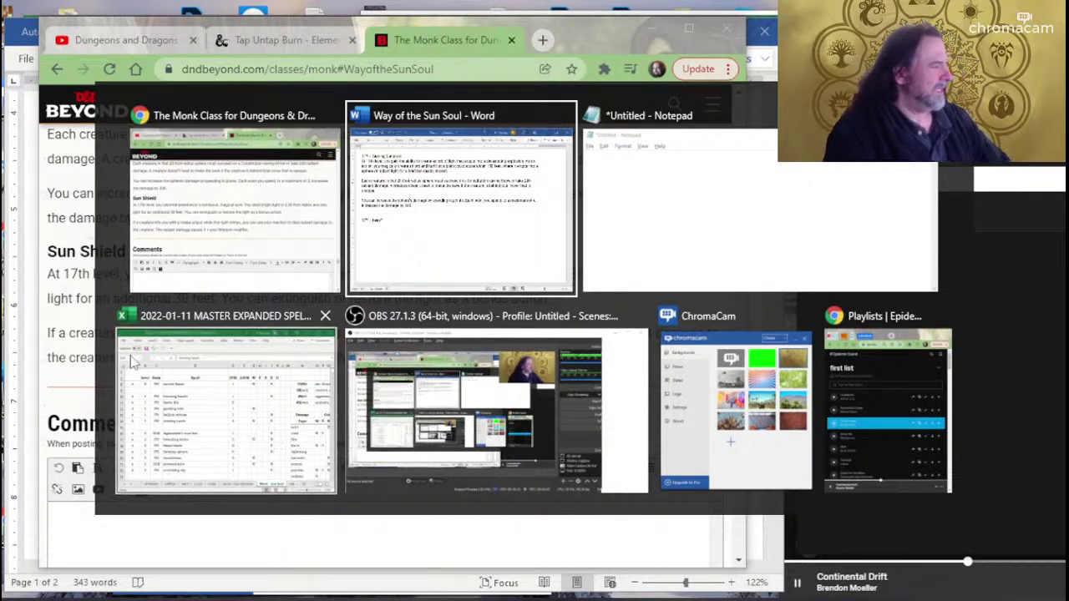
click(255, 317)
key(alt+Tab)
key(alt+Tab)
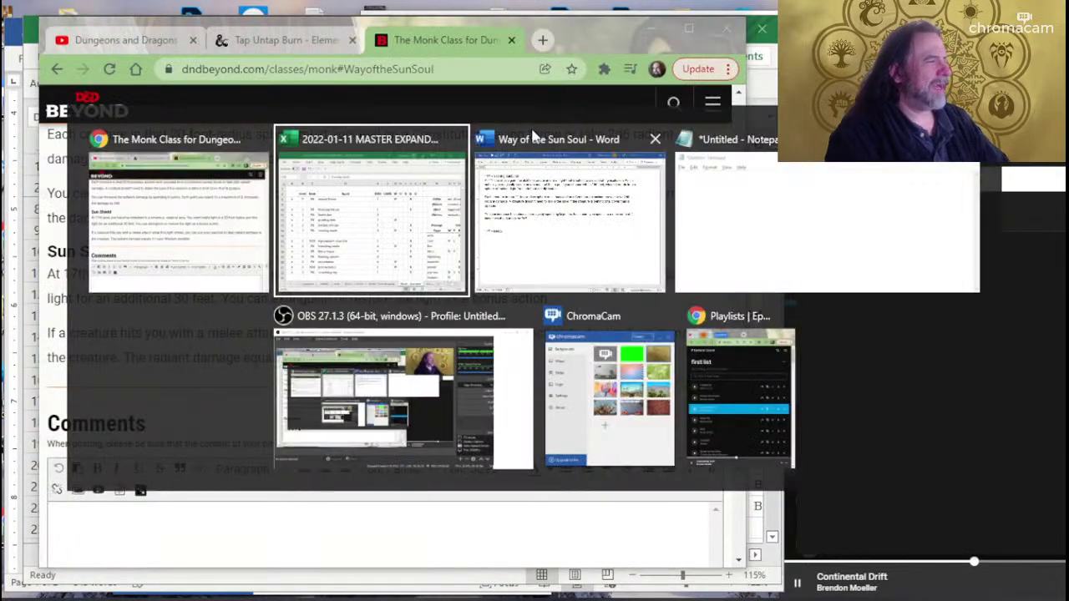
key(Escape)
Open the D&D Beyond home page from the site logo in a new tab and view it.
scroll(289, 231, up, 4)
scroll(309, 200, down, 4)
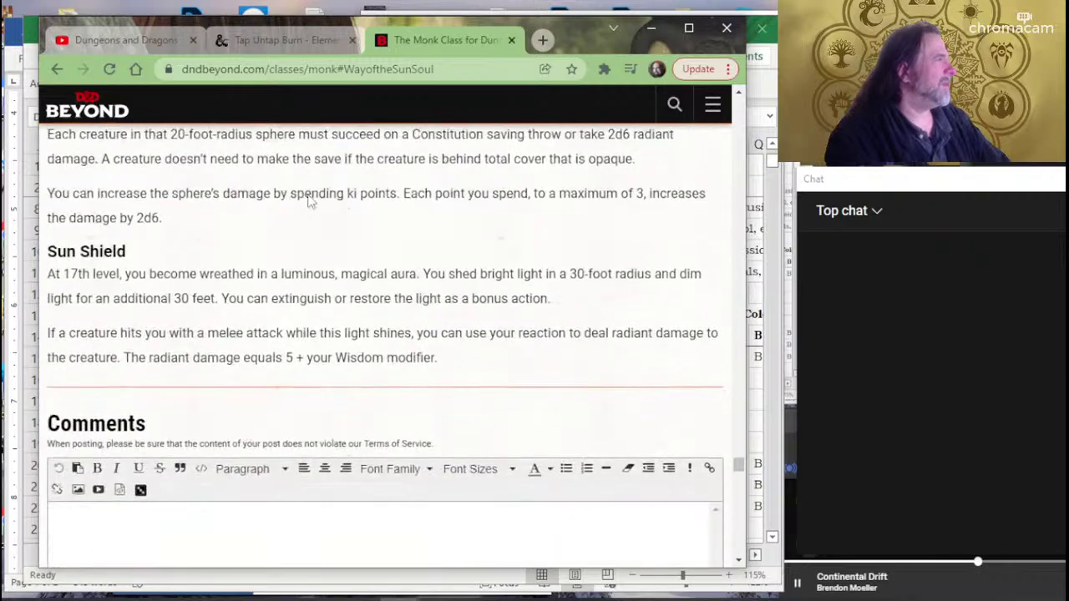
scroll(214, 288, up, 10)
scroll(214, 288, up, 5)
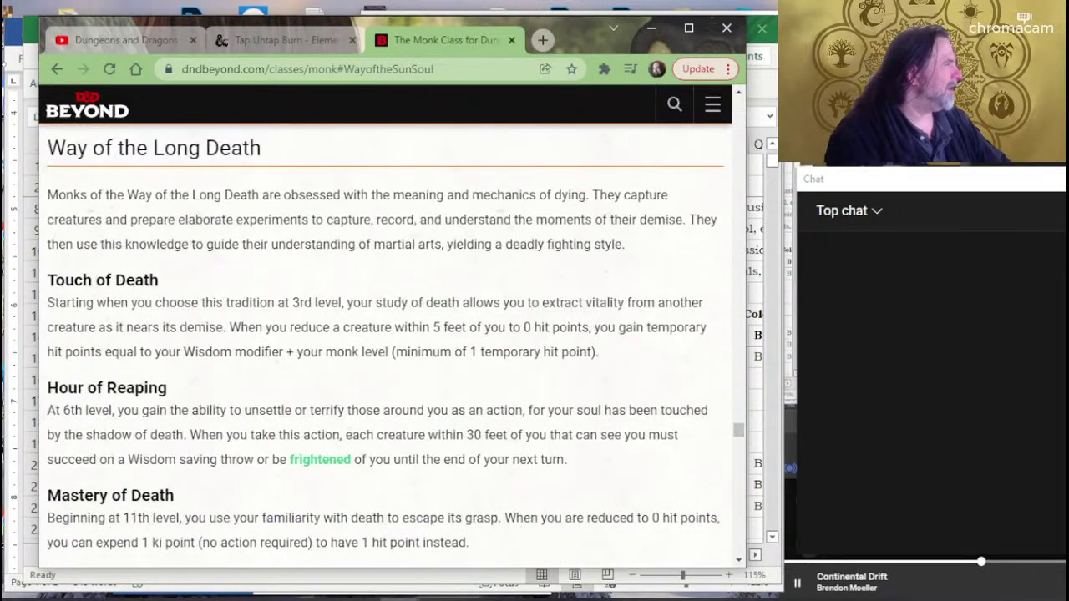
right_click(115, 113)
click(159, 126)
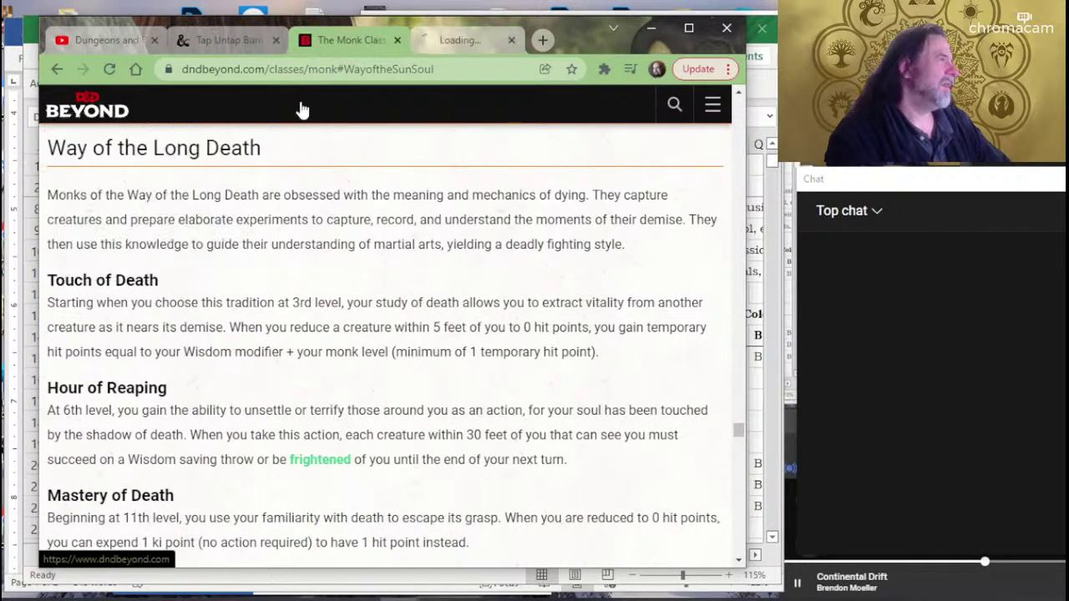
click(458, 40)
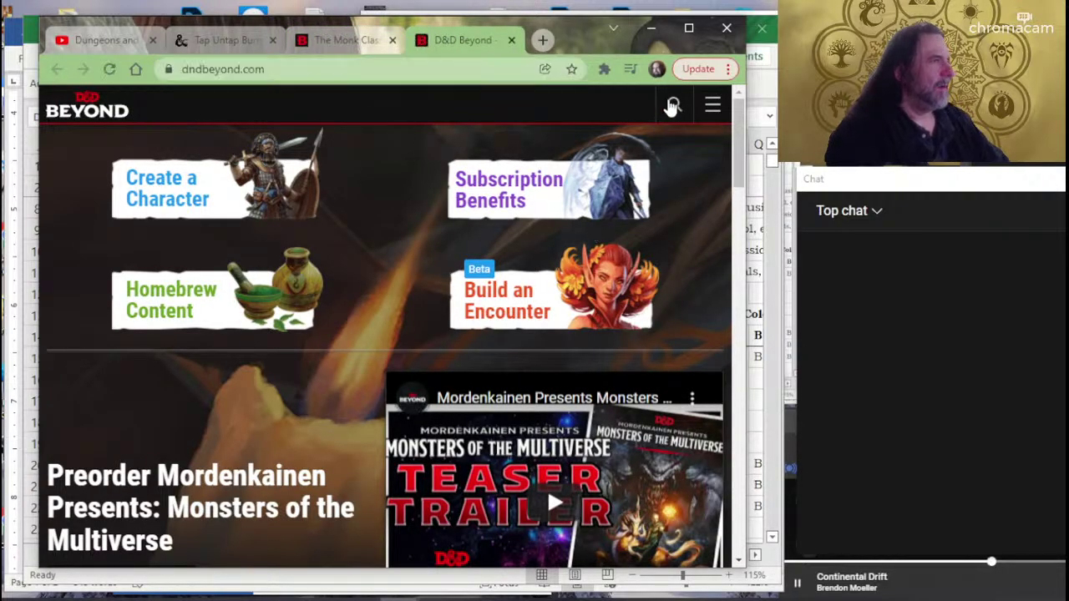
Search D&D Beyond for 'armor of agathys' and read through its spell page.
click(673, 107)
text(a)
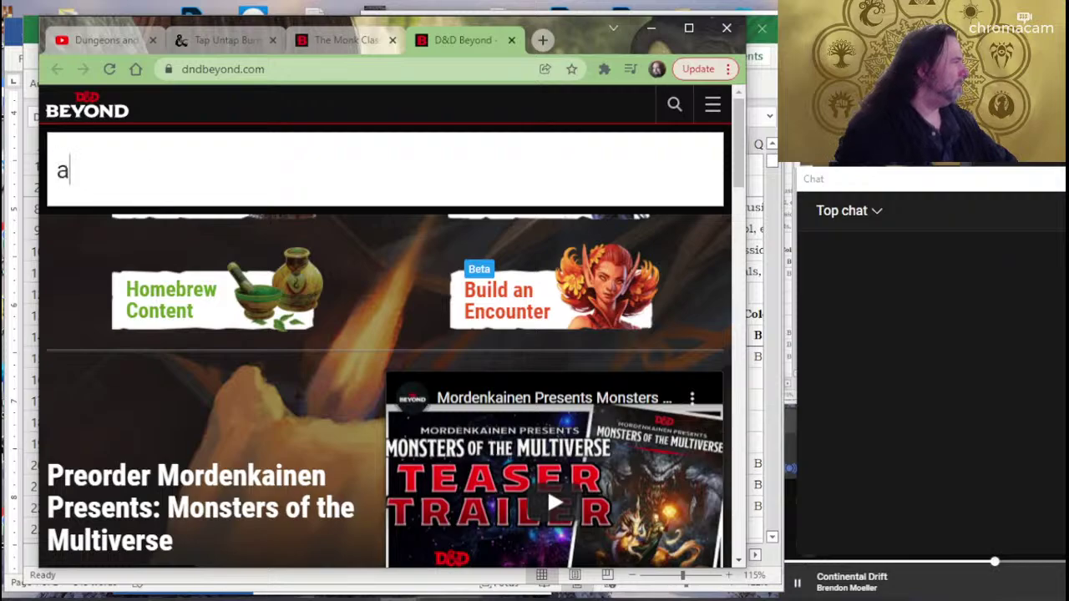
text(rmor of aga)
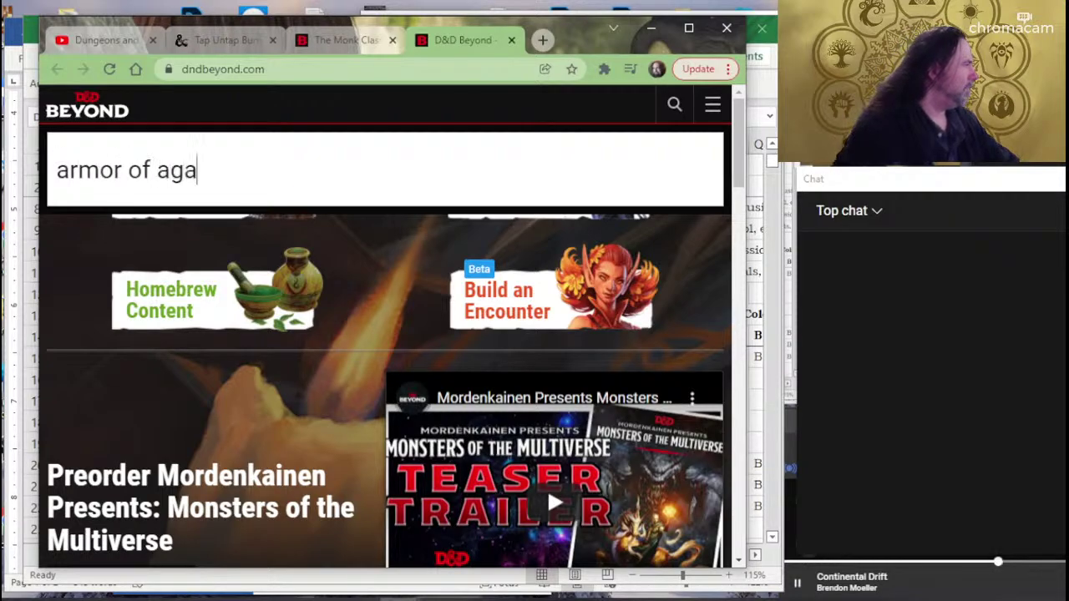
text(t)
key(BackSpace)
text(th)
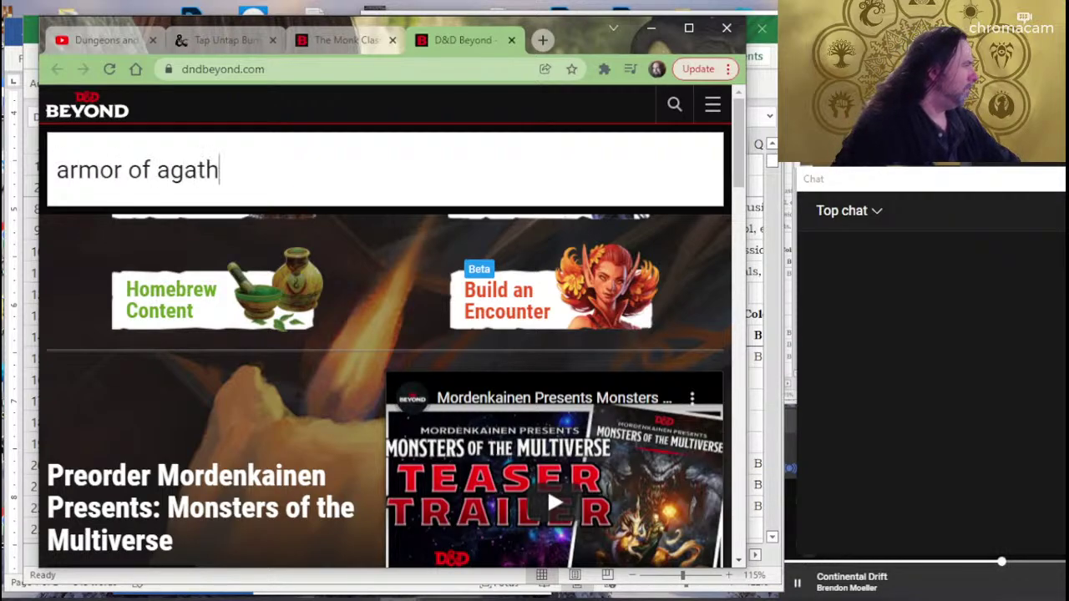
text(ys)
key(Return)
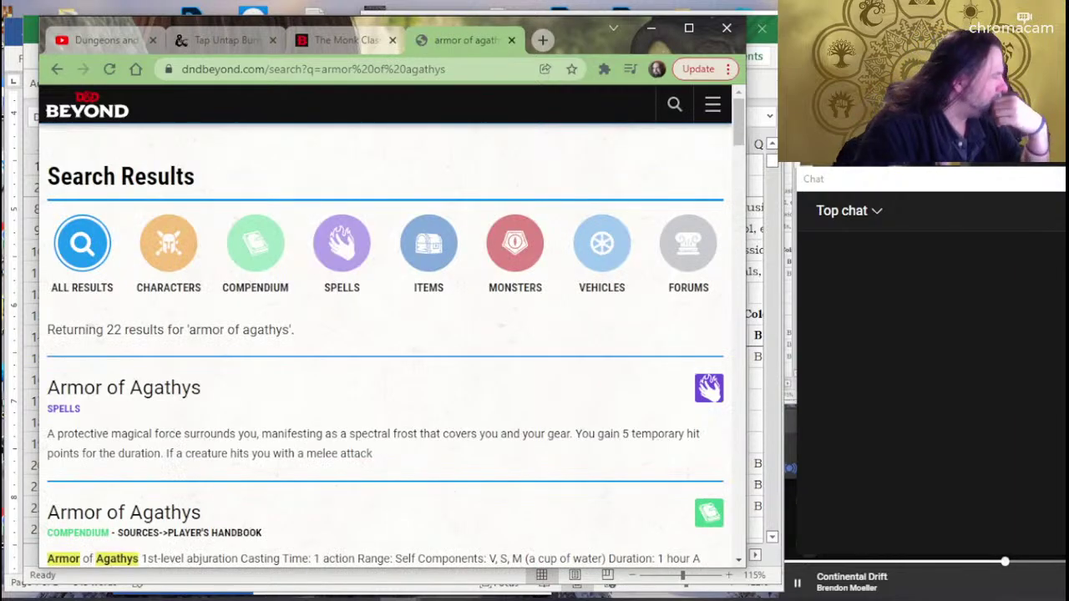
click(144, 404)
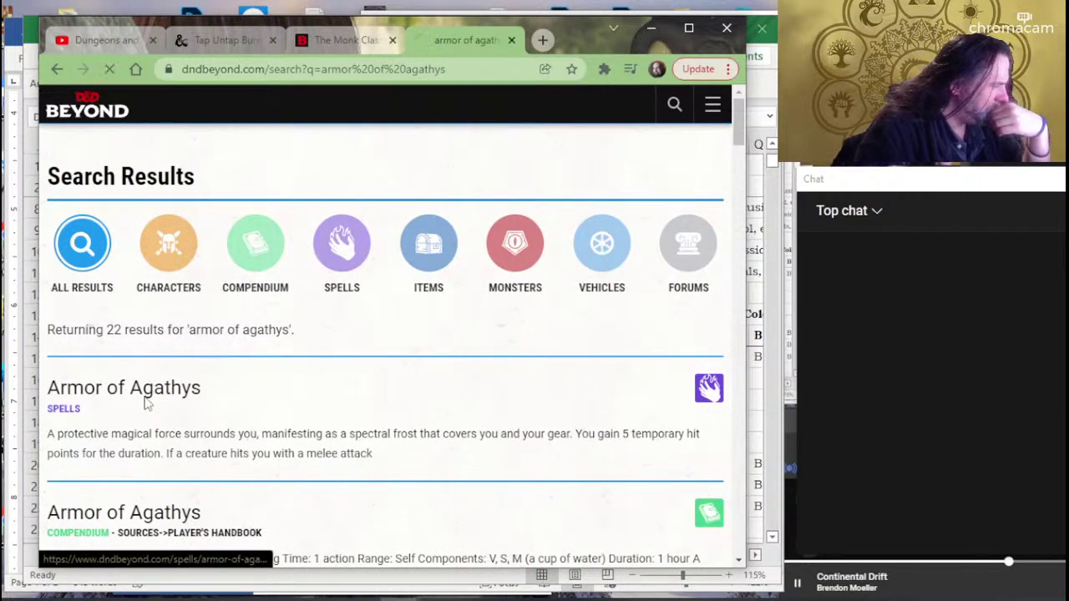
scroll(231, 353, down, 2)
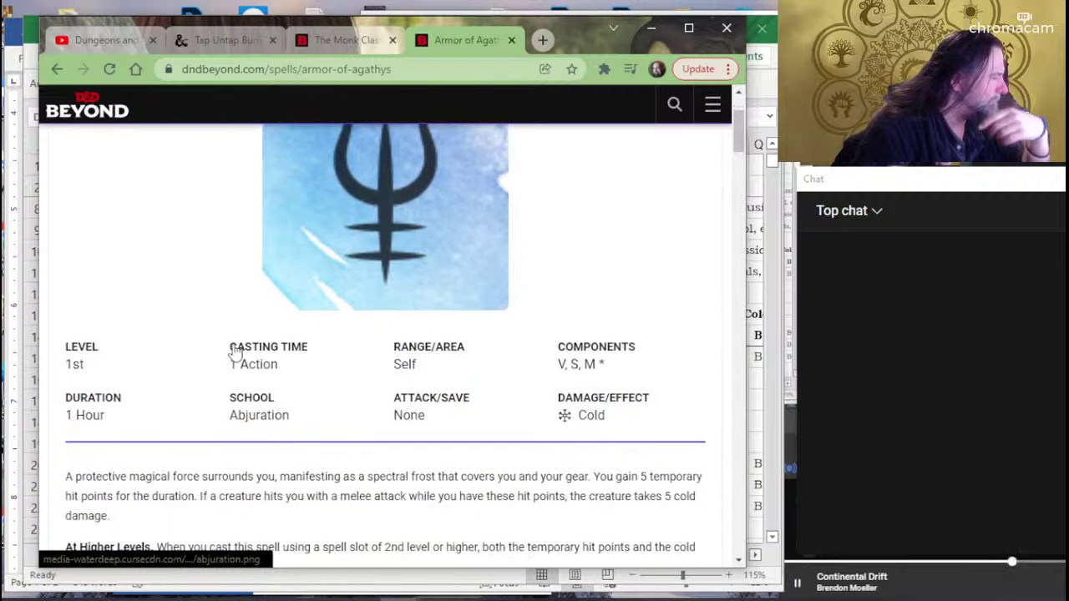
scroll(277, 346, down, 2)
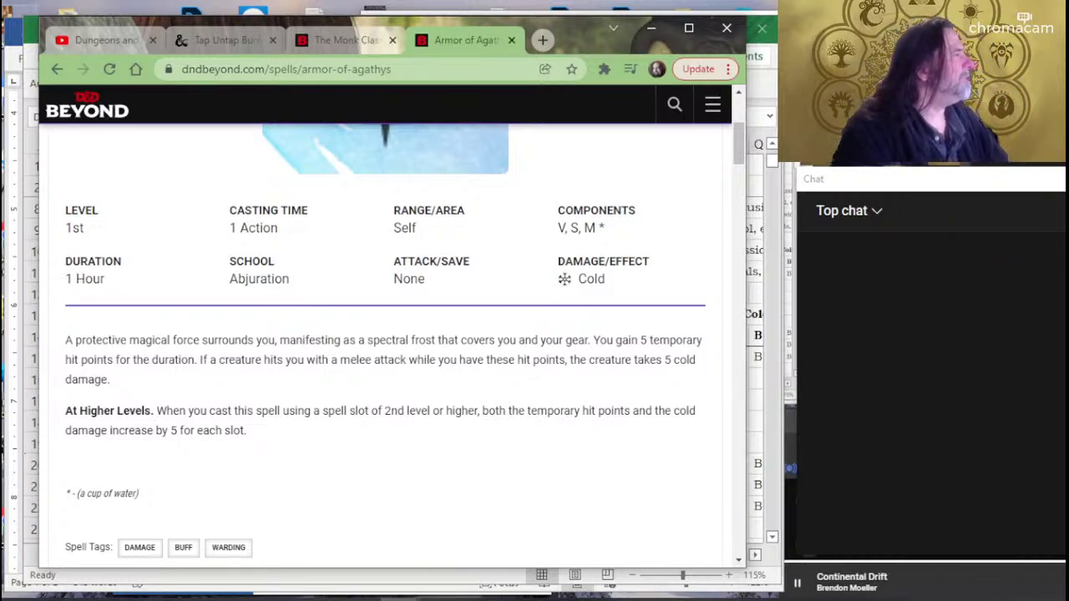
Go back to The Monk Class tab and scroll down to the Way of the Sun Soul features.
click(325, 40)
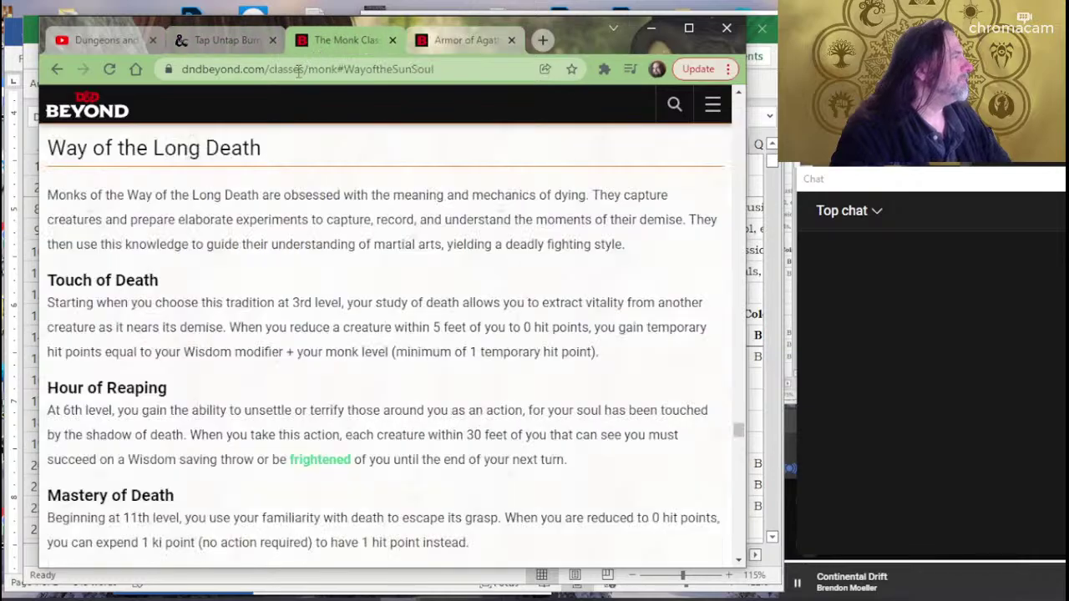
scroll(150, 501, down, 2)
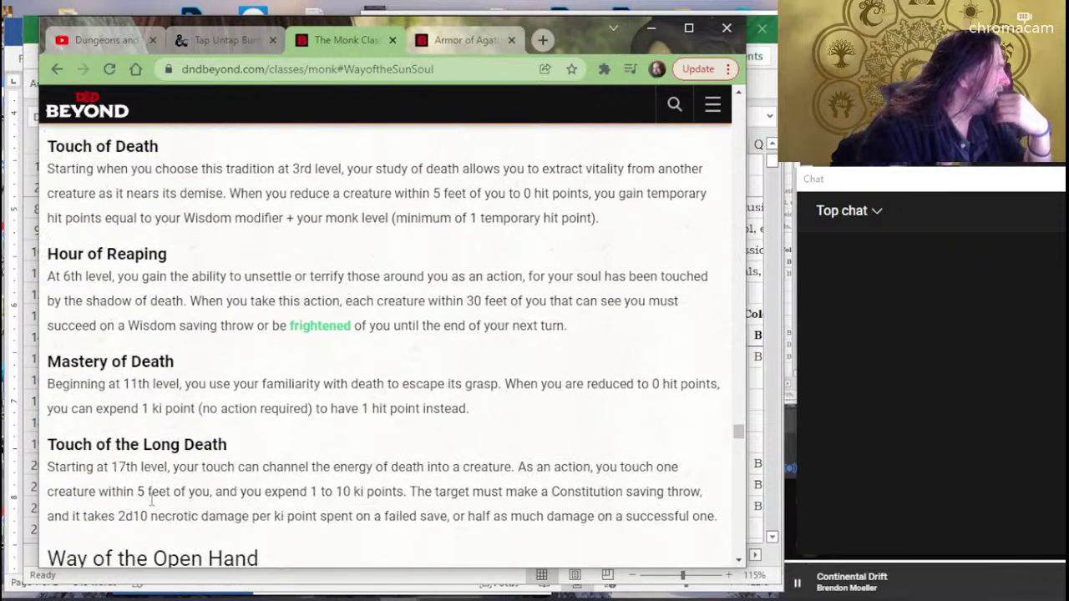
scroll(153, 514, down, 6)
scroll(153, 514, down, 5)
scroll(150, 506, down, 6)
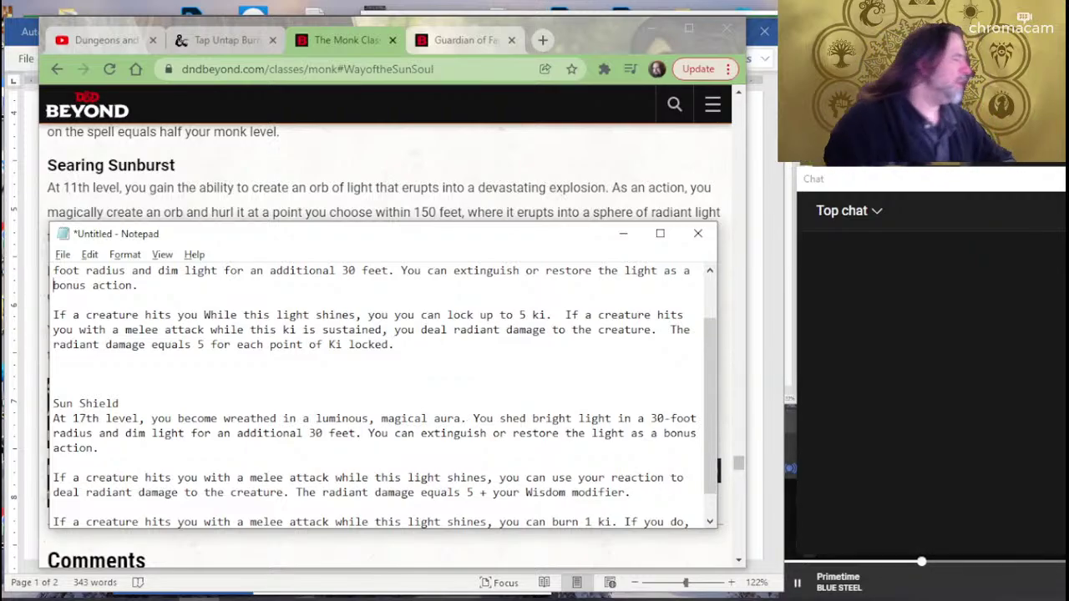
Write 'with a melee attack while this light shines, you deal 5 radiant damage to the creature' and select the old ki text.
click(54, 315)
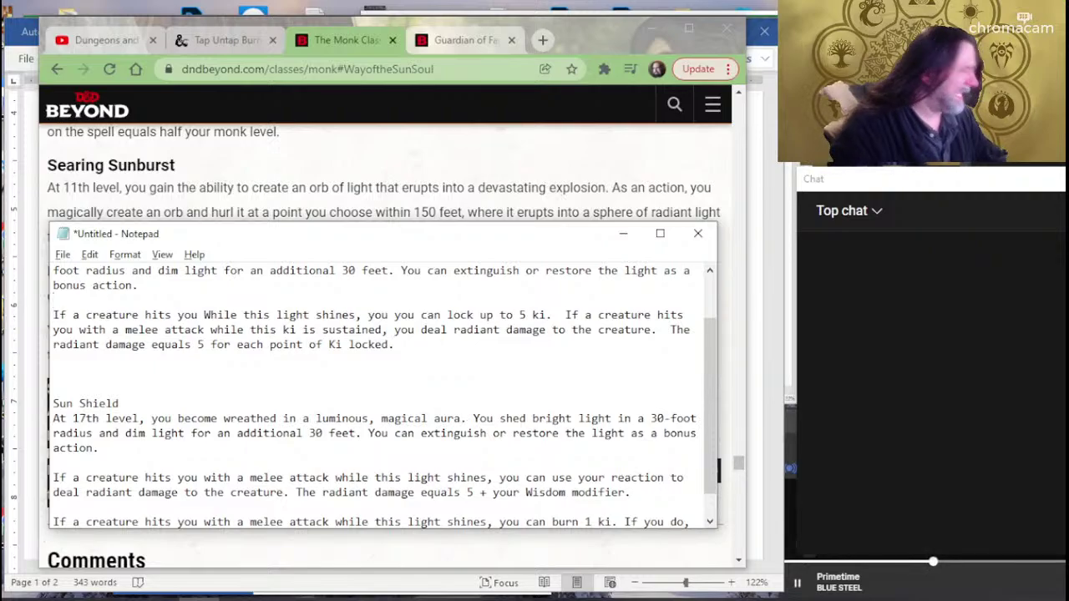
click(66, 315)
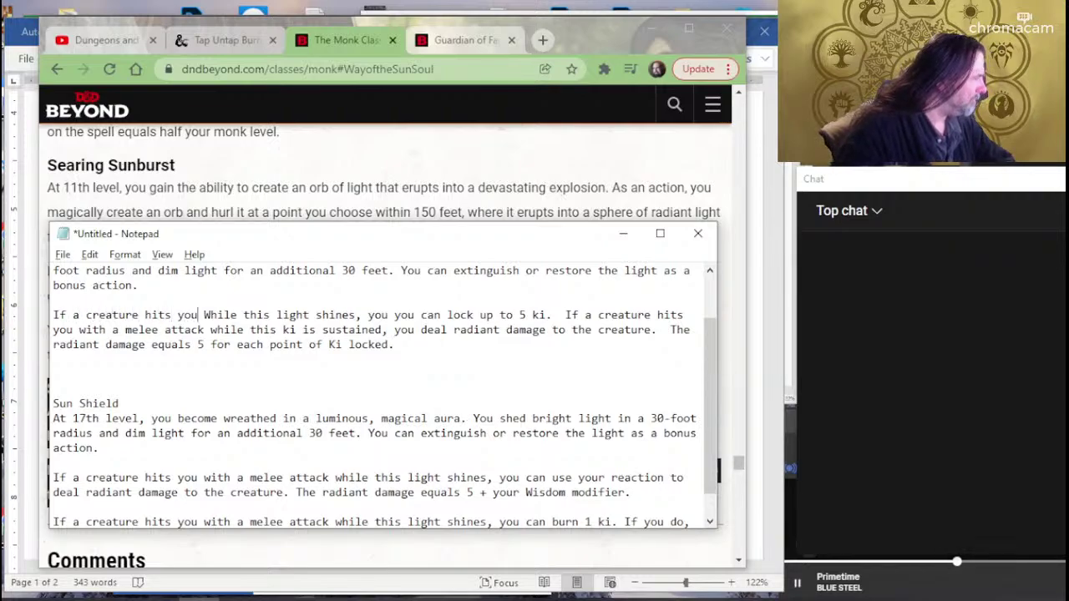
text(with a nme)
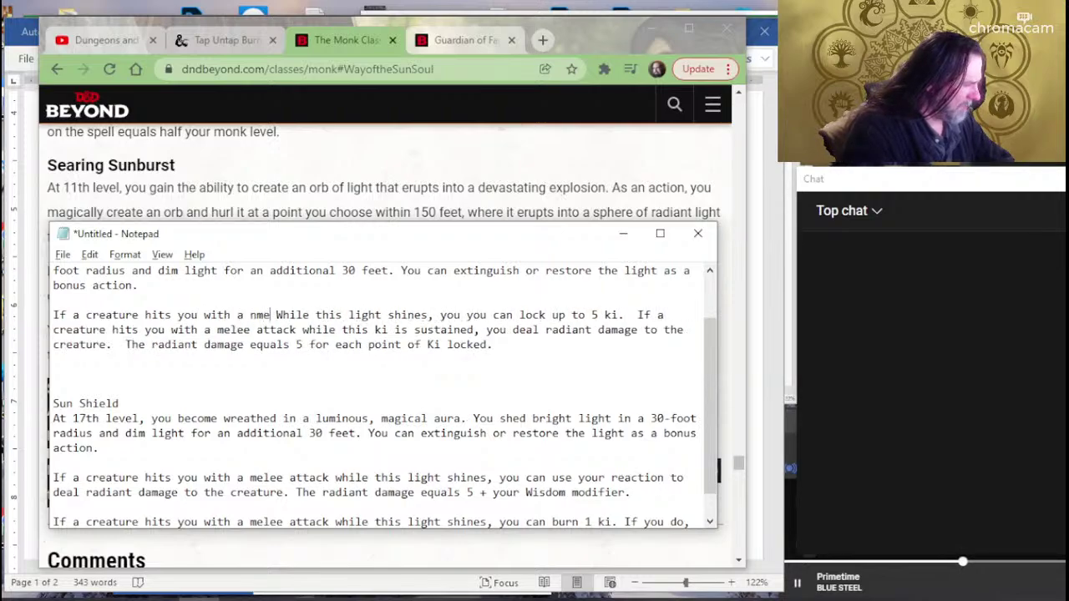
key(BackSpace)
key(BackSpace)
key(BackSpace)
text(m)
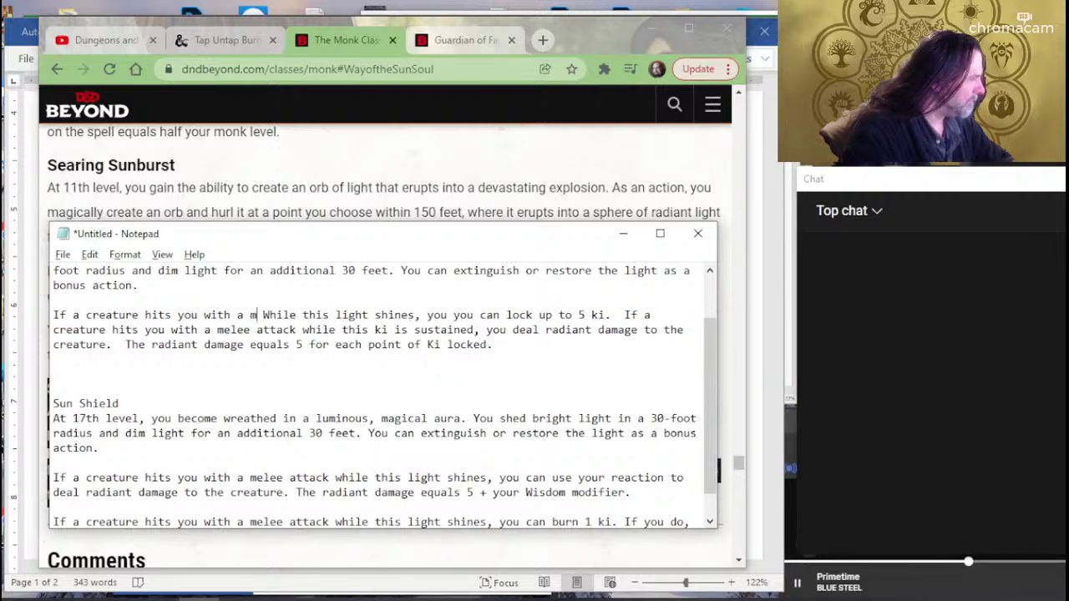
text(elee attack wh)
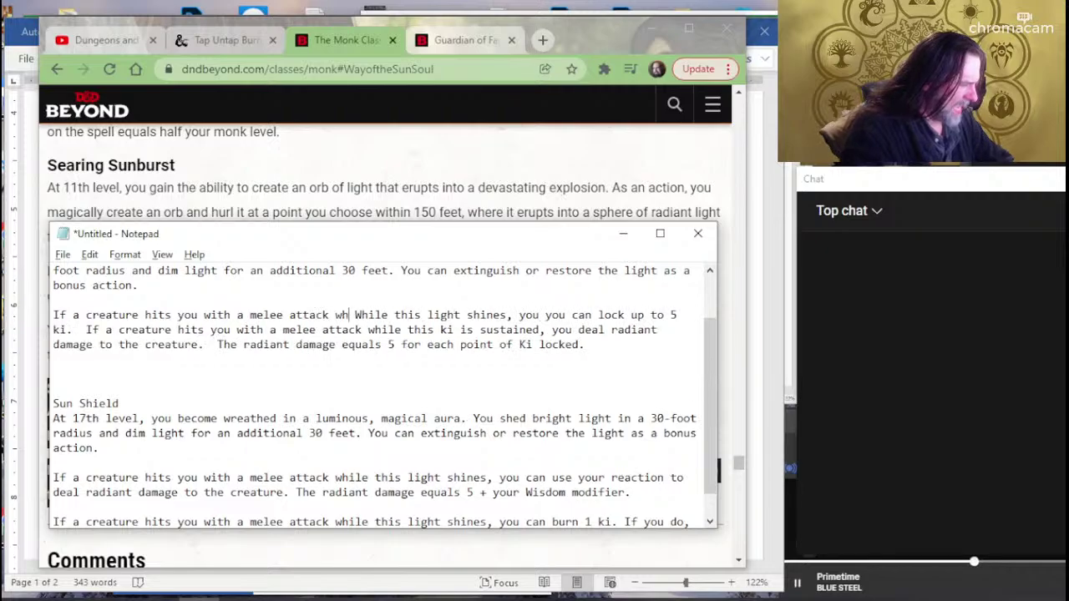
text(ile this light sh)
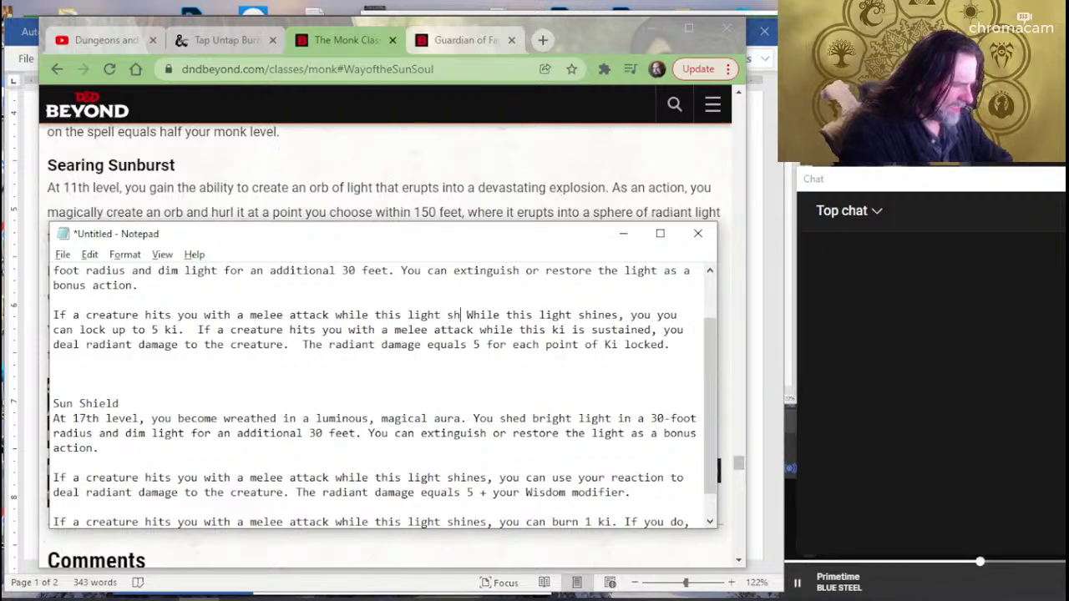
text(ines, you can)
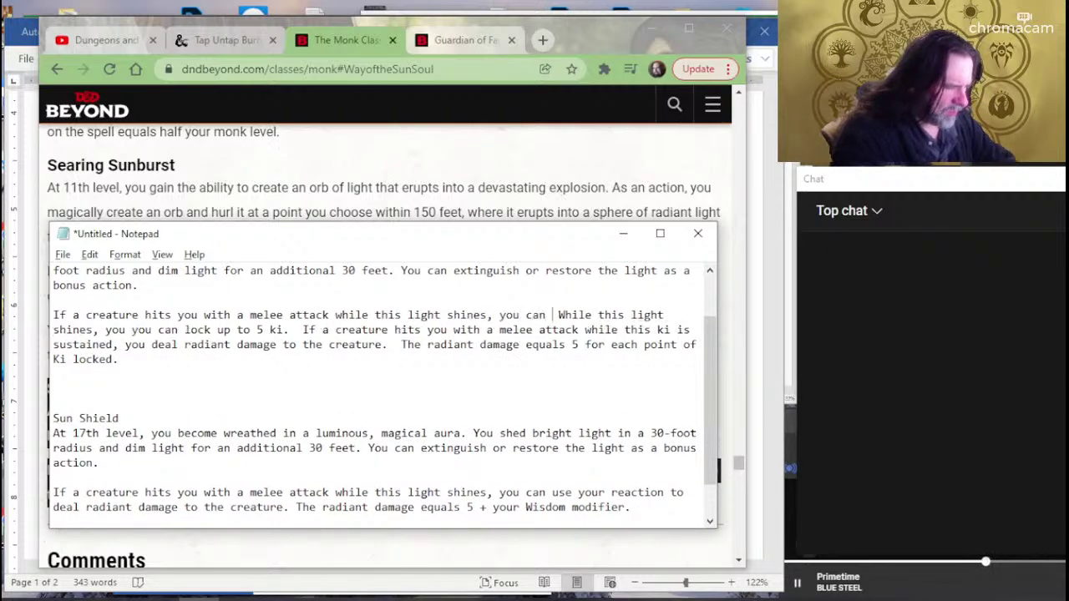
key(BackSpace)
key(BackSpace)
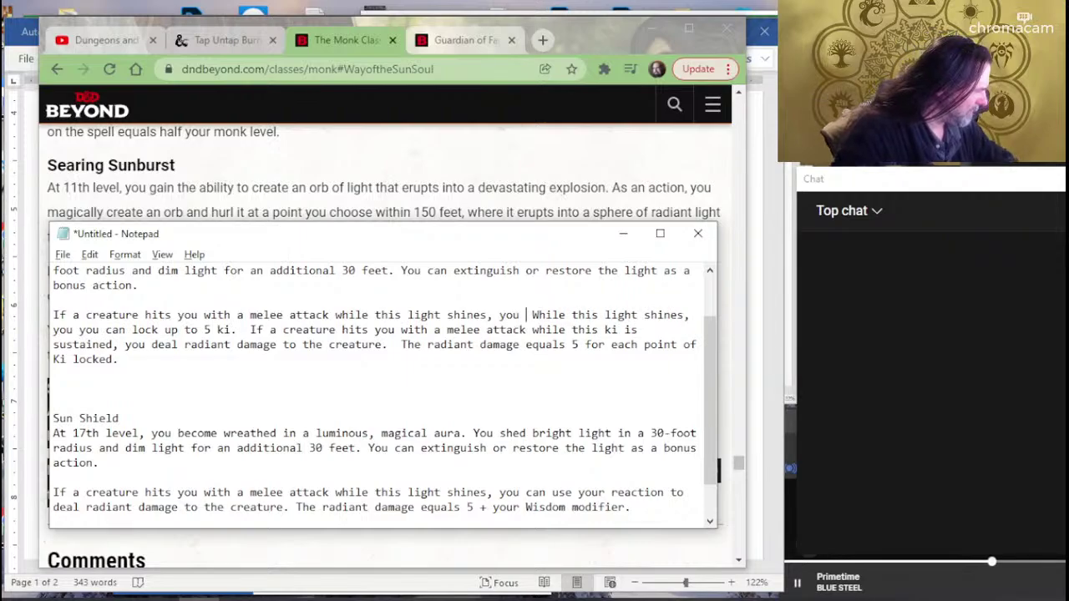
text(deal )
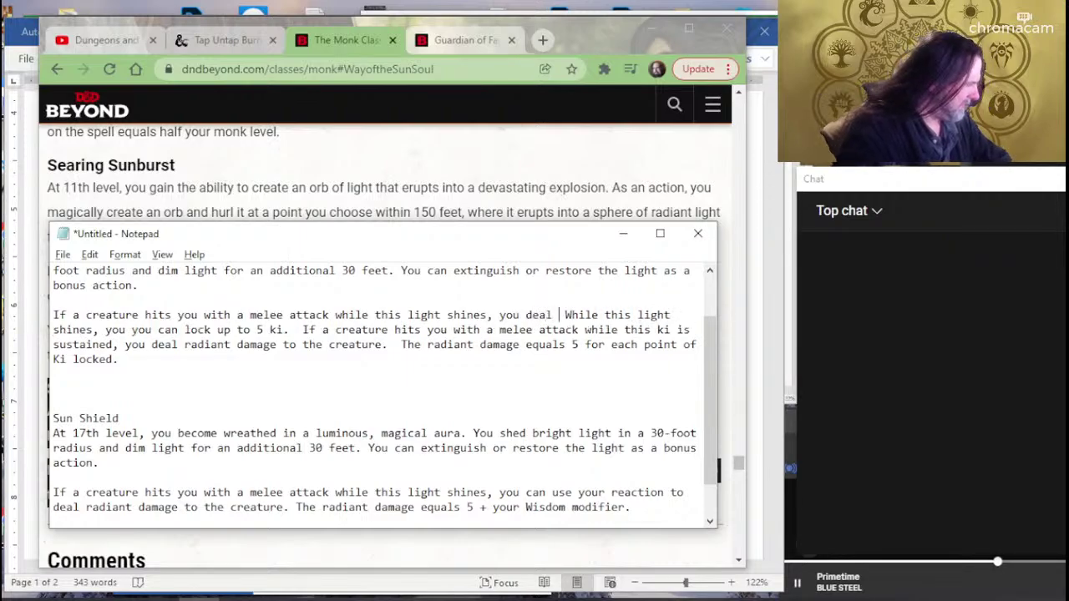
text(radiant dama)
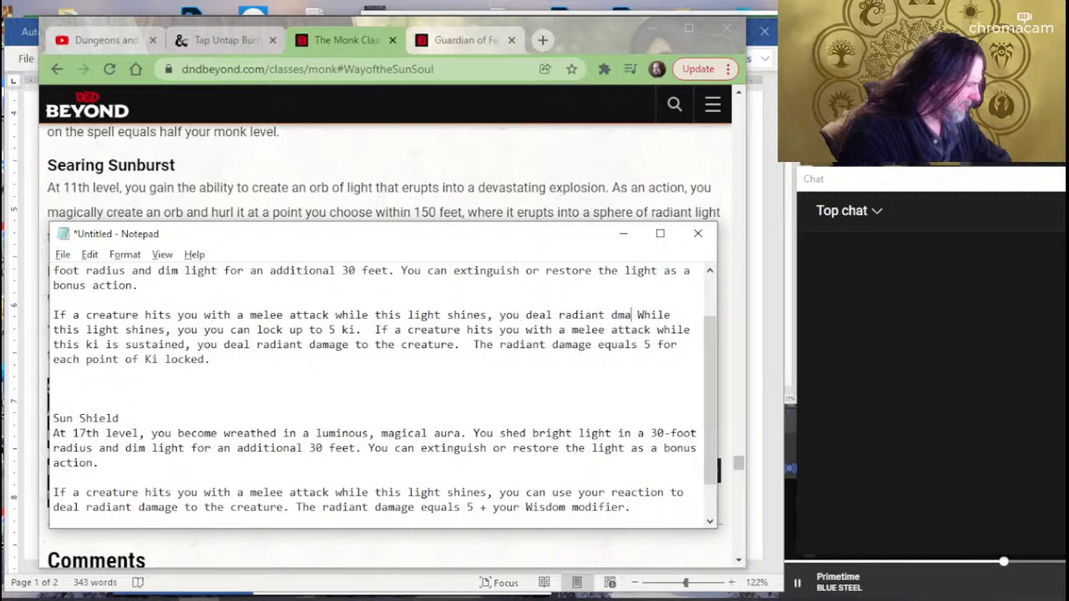
key(BackSpace)
key(BackSpace)
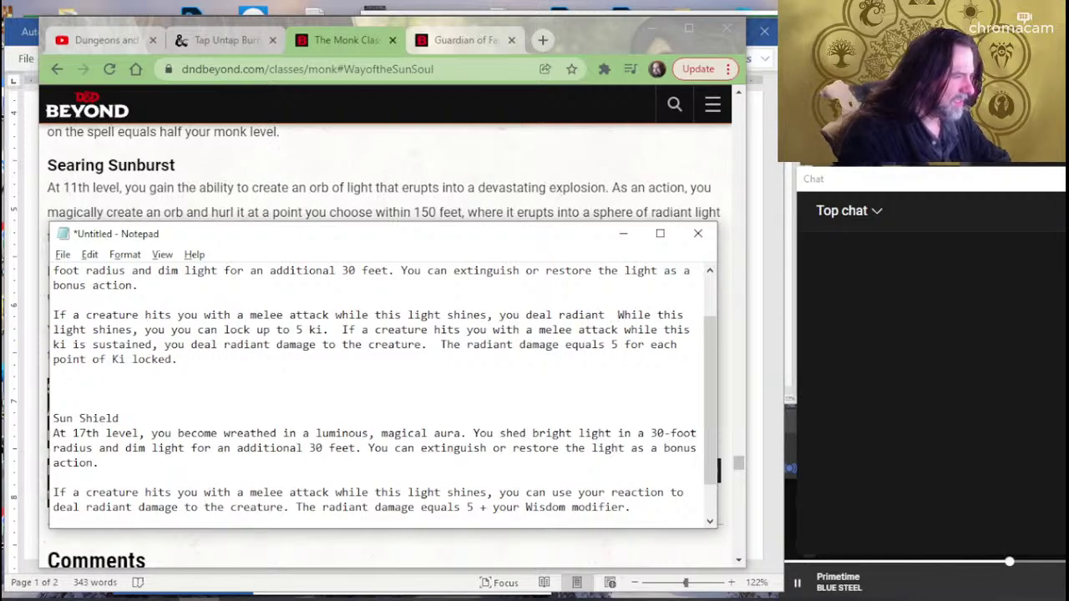
key(BackSpace)
key(BackSpace)
key(BackSpace)
key(BackSpace)
key(BackSpace)
key(BackSpace)
key(BackSpace)
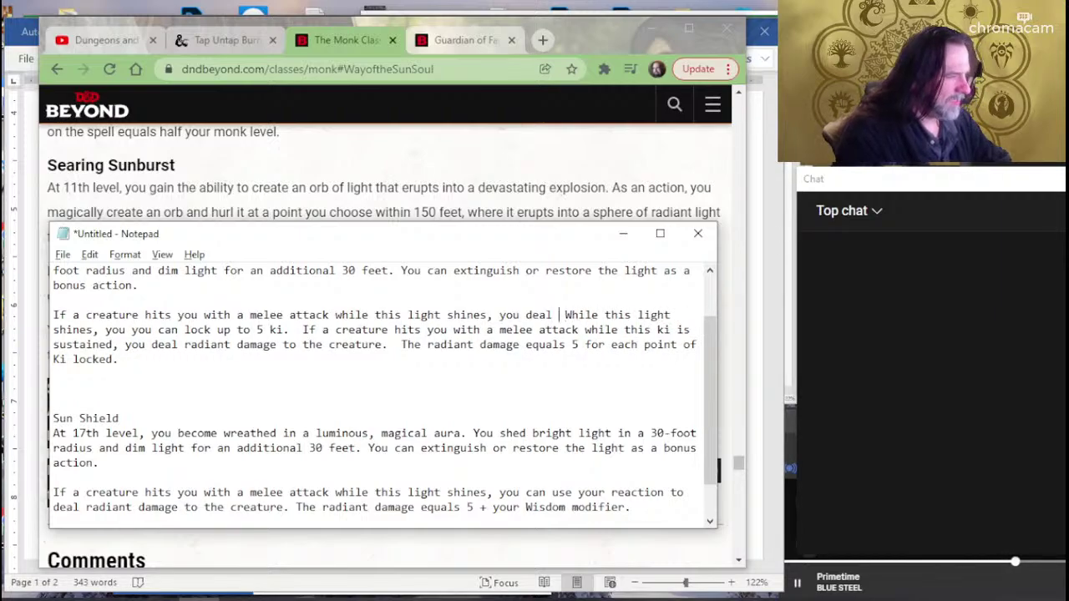
text(5 )
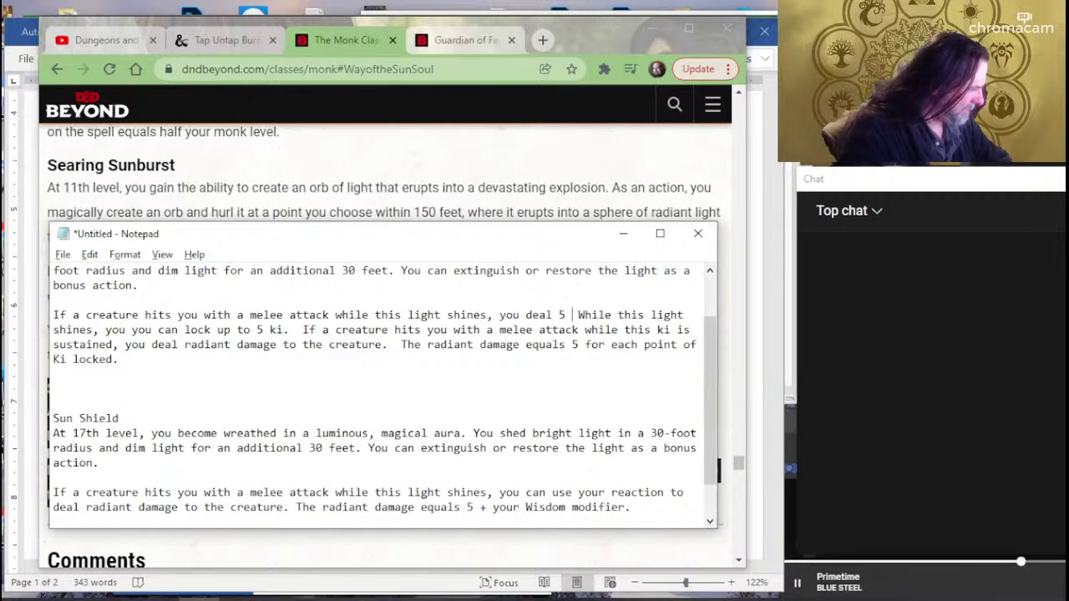
text(radiant d )
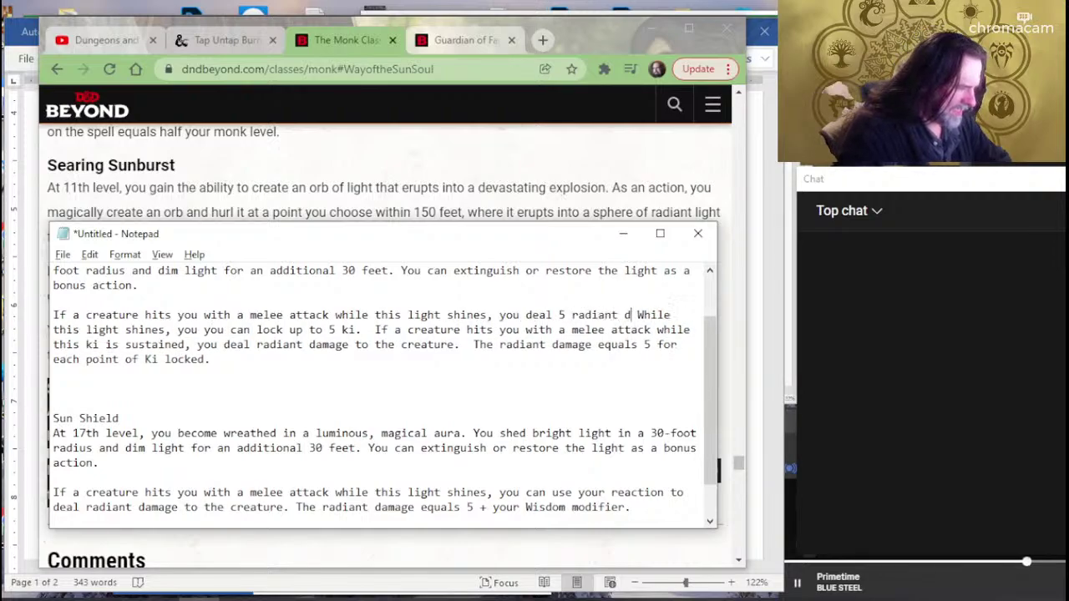
text(amage t)
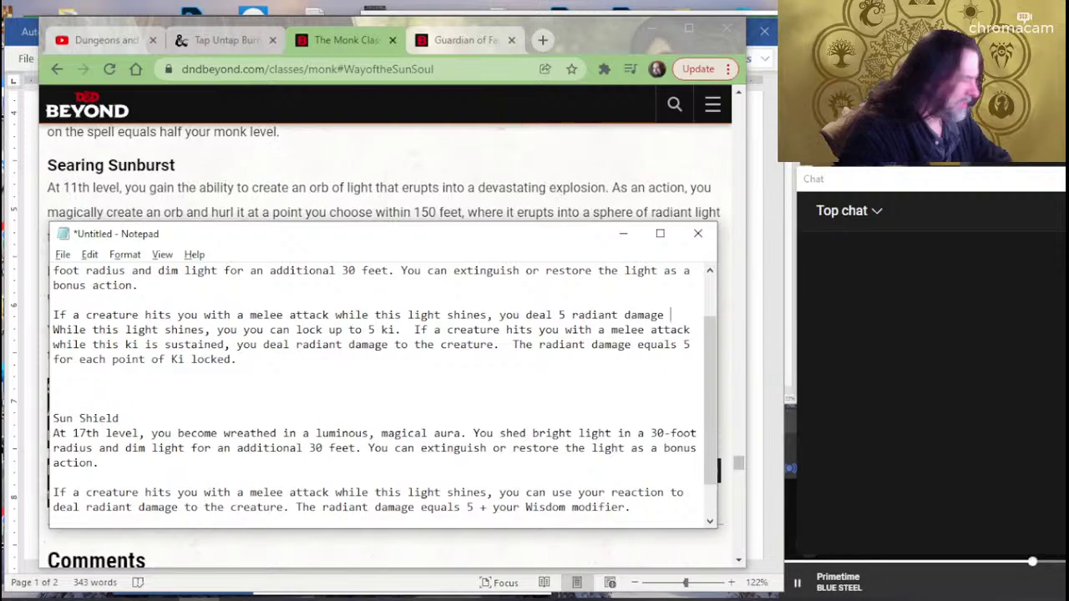
text(o the cre)
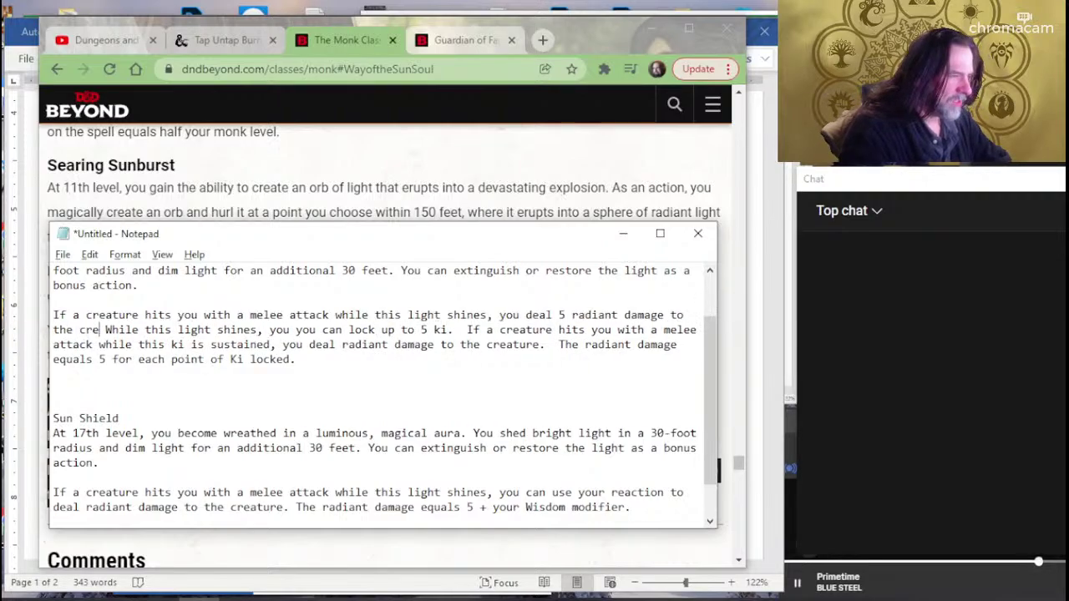
text(ature.)
key(shift+Down)
key(shift+Down)
key(shift+Down)
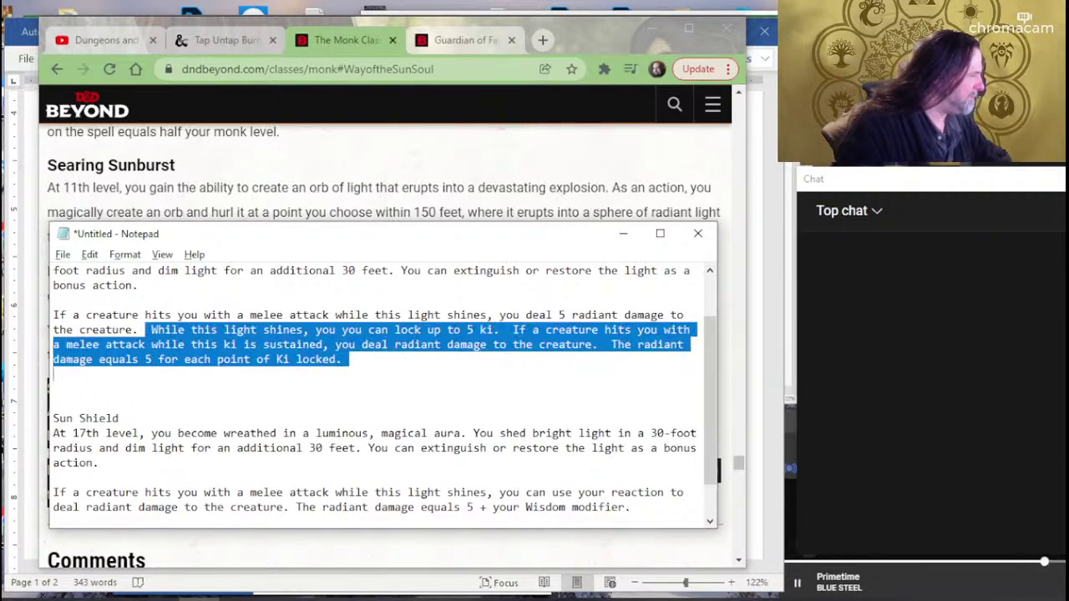
key(shift+Down)
key(shift+Down)
key(shift+Down)
key(shift+Down)
key(shift+Down)
key(shift+Down)
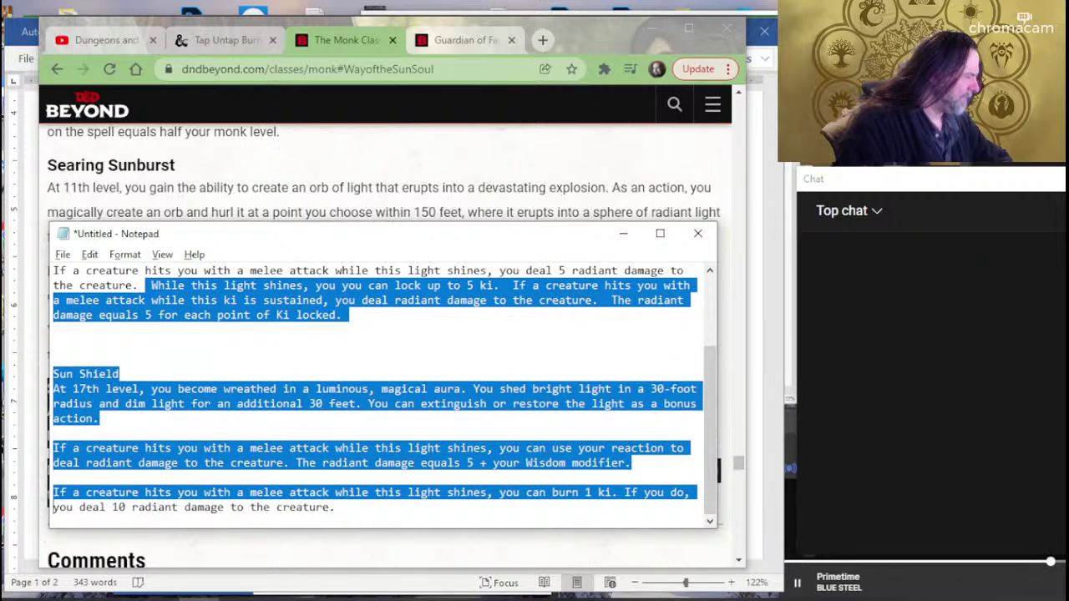
Delete the old ki-locking text and the leftover 10 radiant damage sentence.
key(Delete)
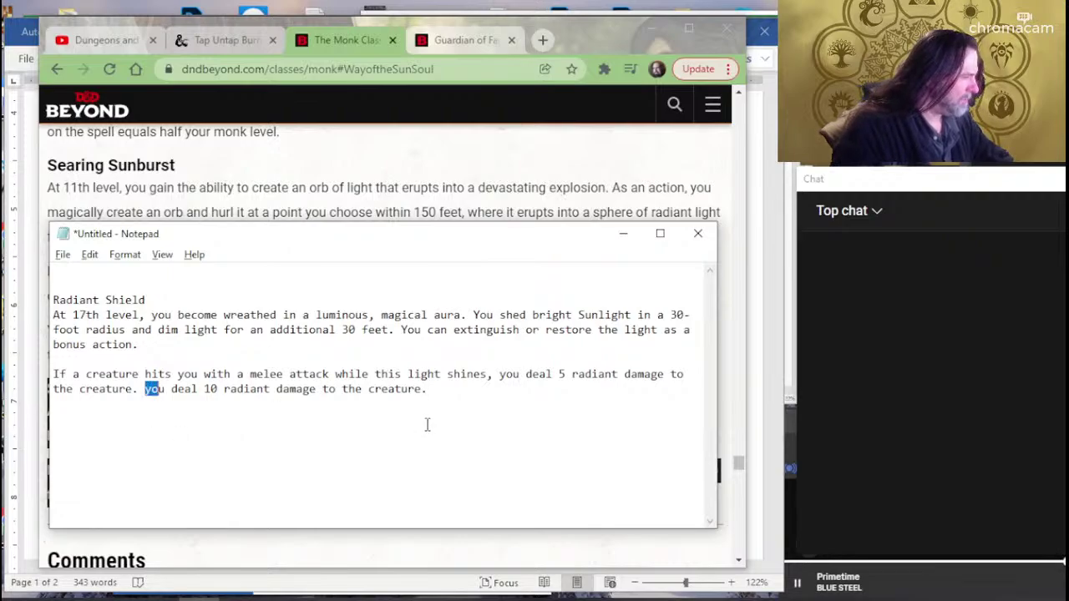
key(shift+Right)
key(shift+Right)
key(shift+Right)
key(shift+Right)
key(shift+Right)
key(shift+Right)
key(shift+Right)
key(shift+Right)
key(shift+Right)
key(Delete)
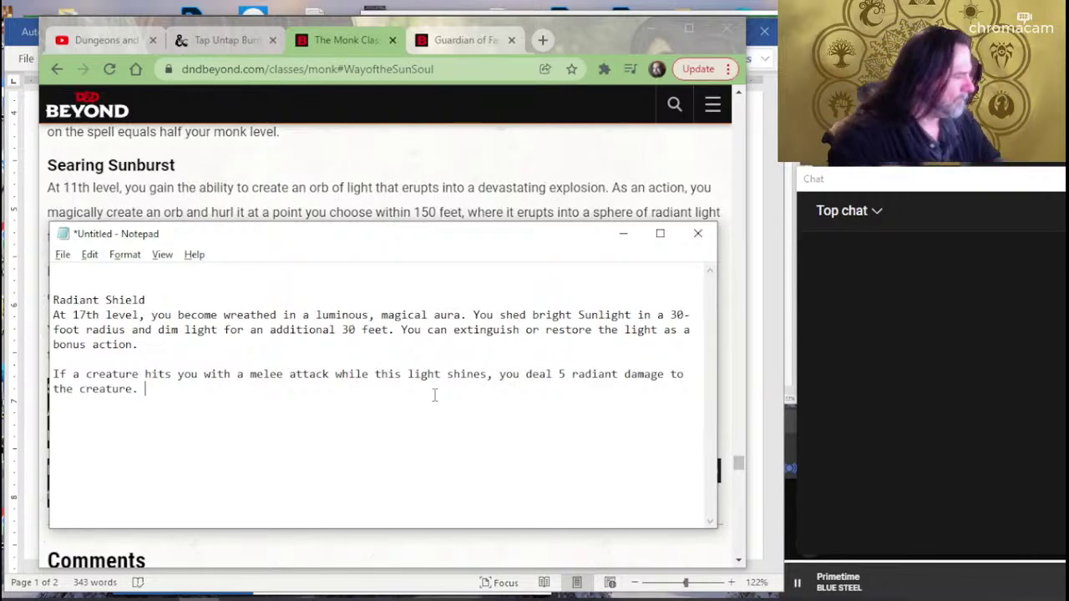
Select the whole Radiant Shield write-up and bring the Way of the Sun Soul document forward.
key(shift+Home)
key(shift+Up)
key(shift+Up)
key(shift+Up)
key(shift+Up)
key(shift+Up)
key(shift+Up)
key(shift+Down)
key(shift+Down)
key(shift+Down)
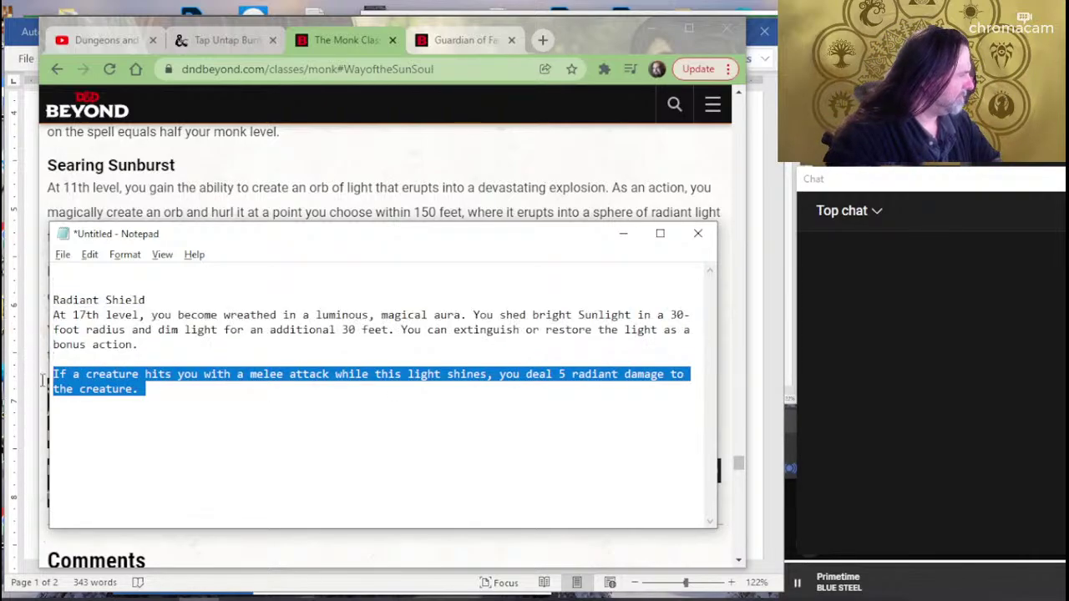
key(shift+Up)
key(shift+Up)
key(shift+Up)
key(shift+Up)
key(ctrl+c)
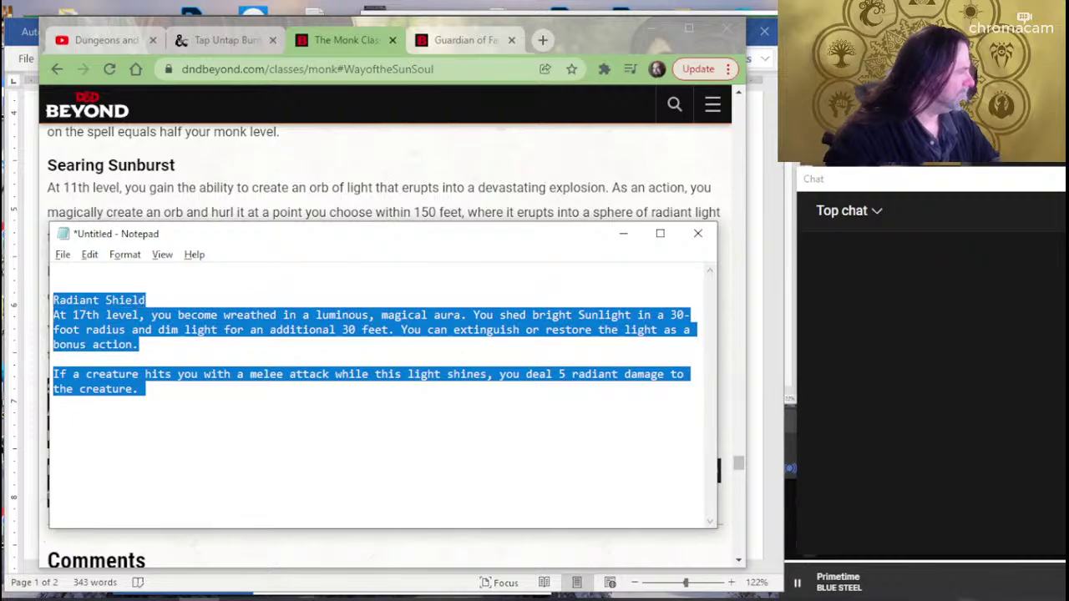
key(alt+Tab)
key(alt+Tab)
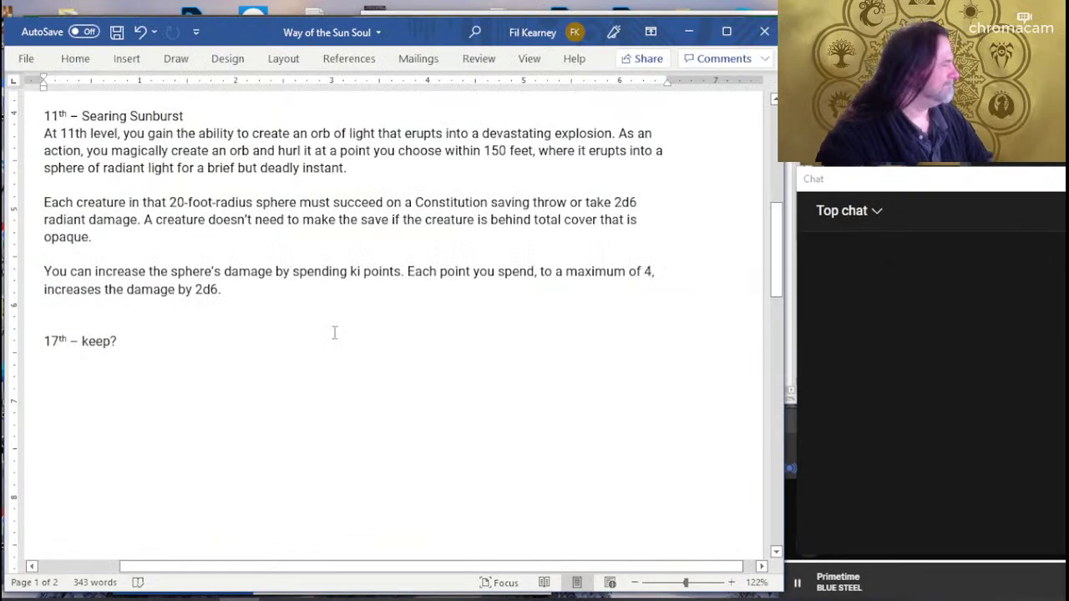
Replace the 'keep?' note under the 17th-level heading with the Radiant Shield text and save.
drag(147, 337, 87, 351)
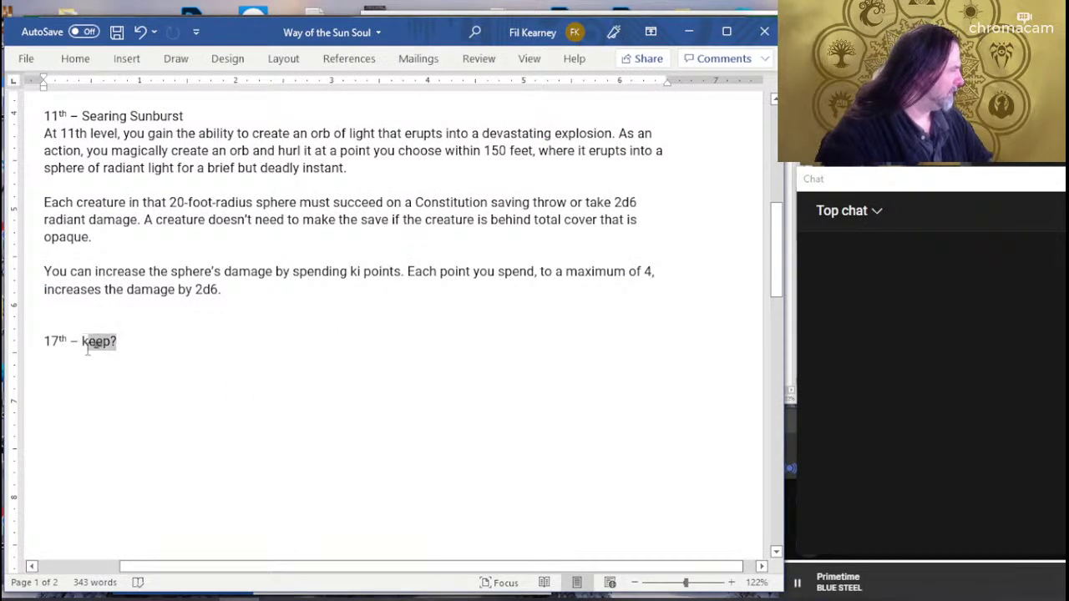
key(ctrl+v)
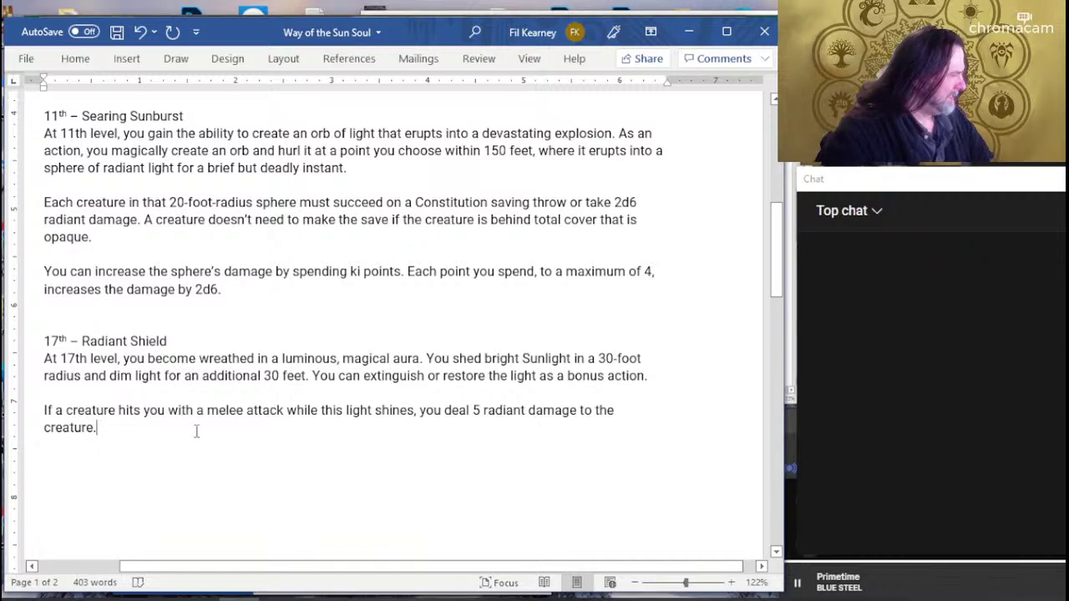
key(ctrl+s)
Begin adding 'total spells using ranger progression' after 'Learn' on the 3rd-level line.
scroll(167, 413, up, 5)
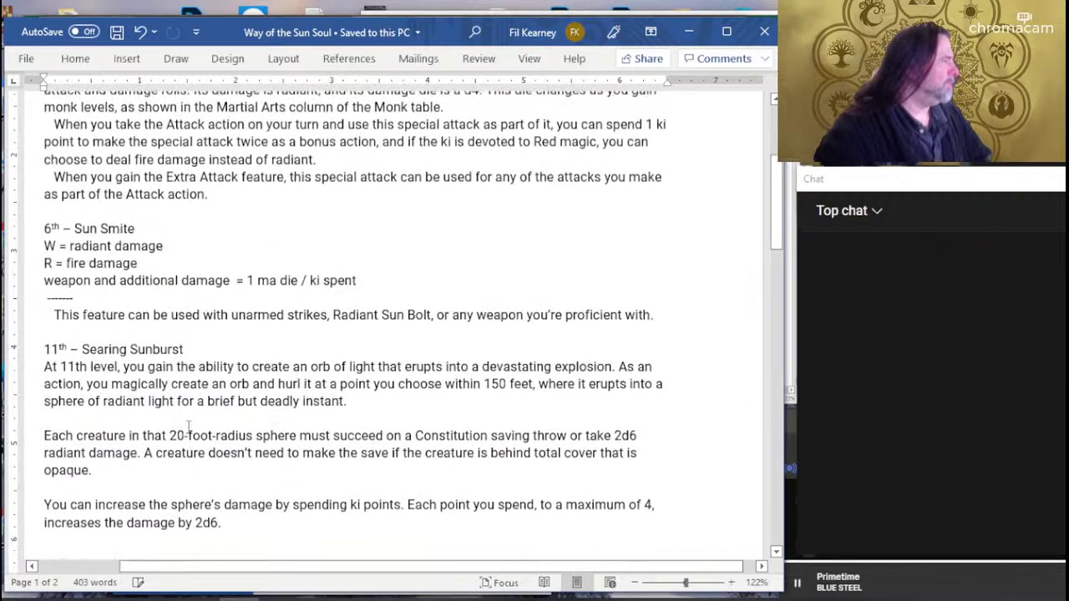
scroll(204, 410, down, 2)
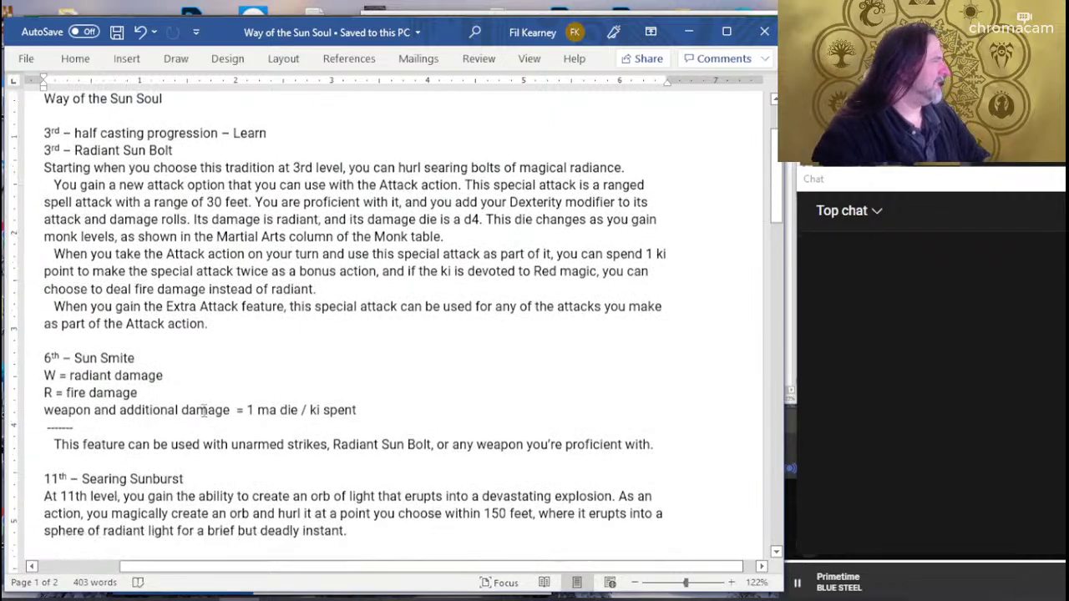
scroll(203, 410, down, 1)
scroll(251, 351, up, 4)
scroll(290, 294, up, 1)
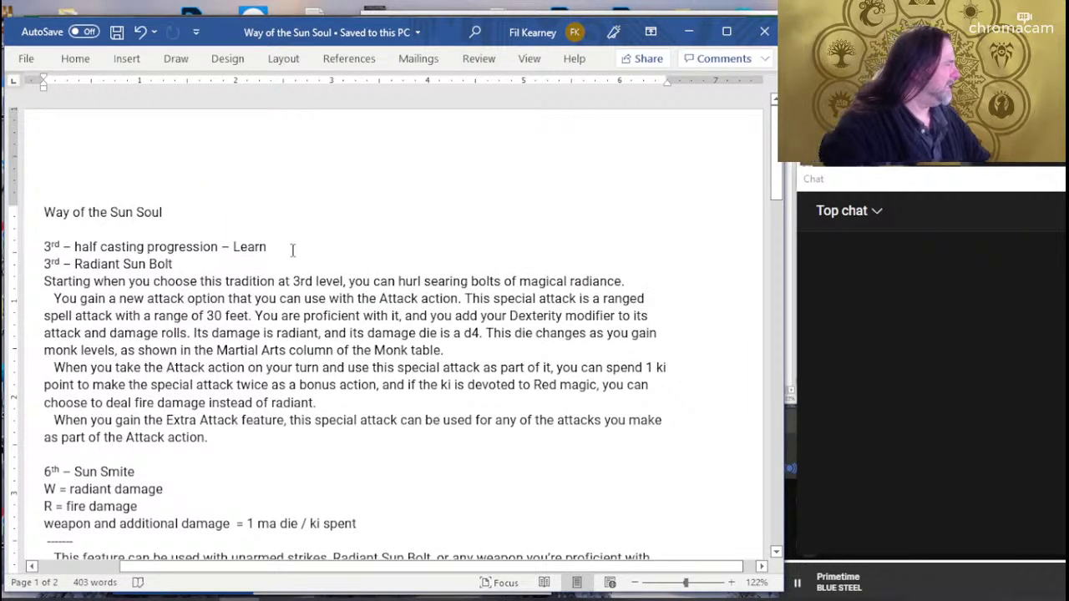
key(Return)
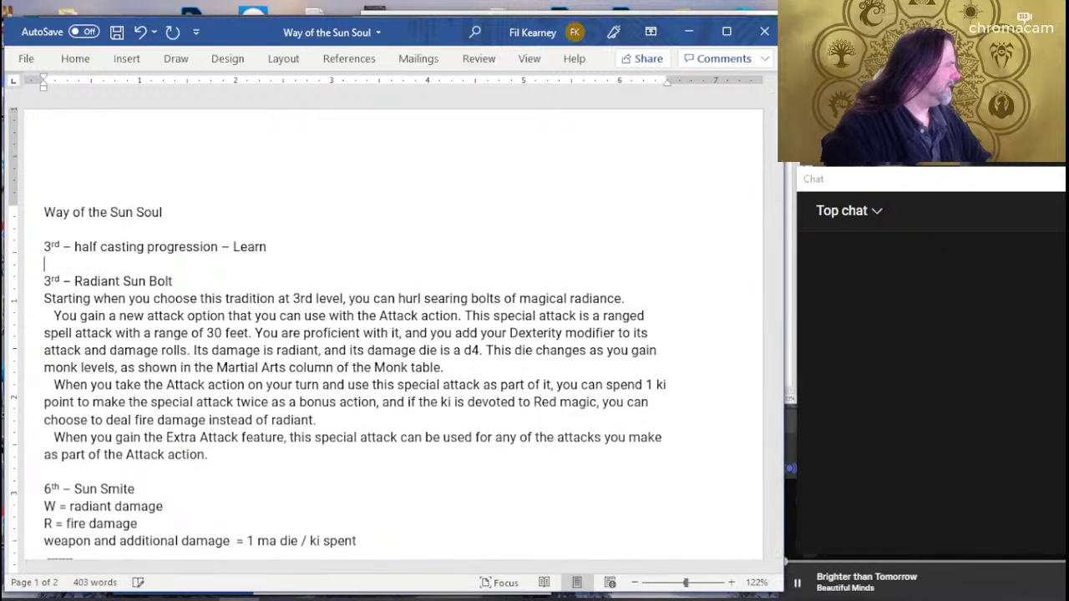
click(269, 247)
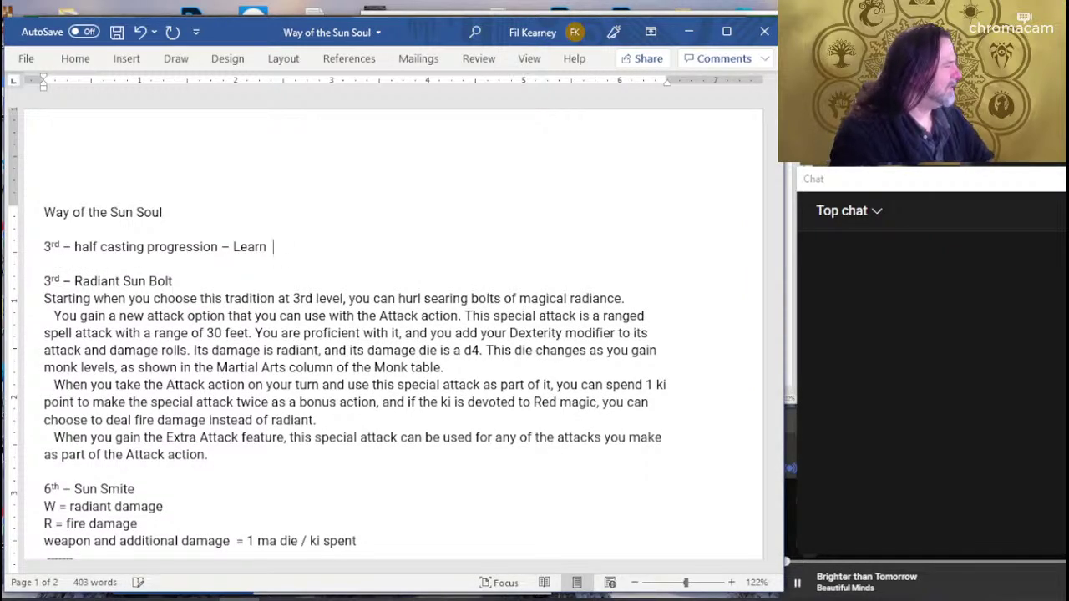
text(total spells using rang)
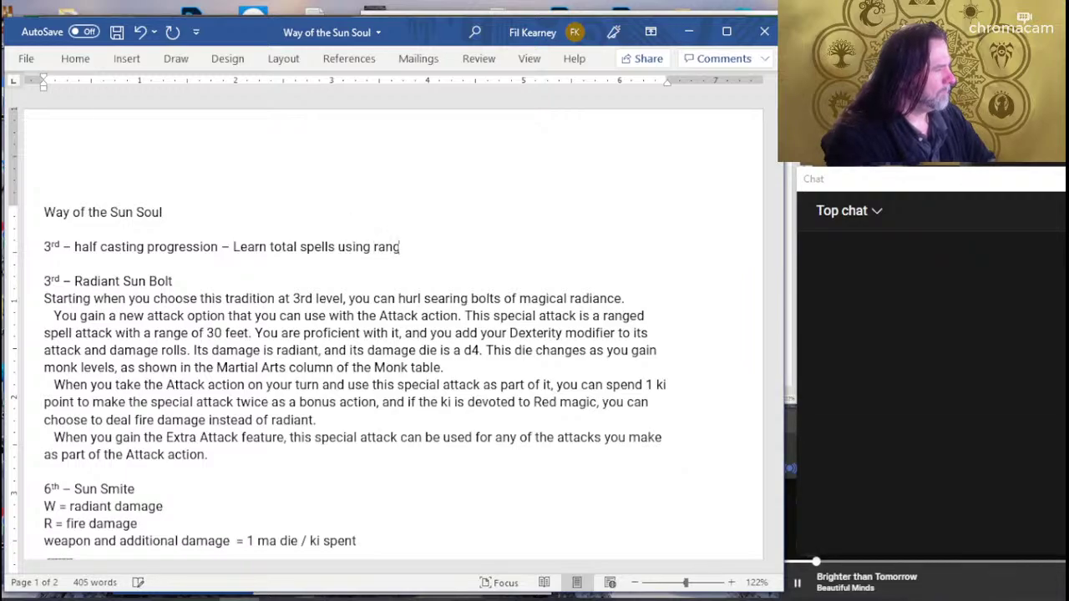
Finish 'ranger progression' and add 'You can change any number of these spells when you gain a level.', saving.
text(sion)
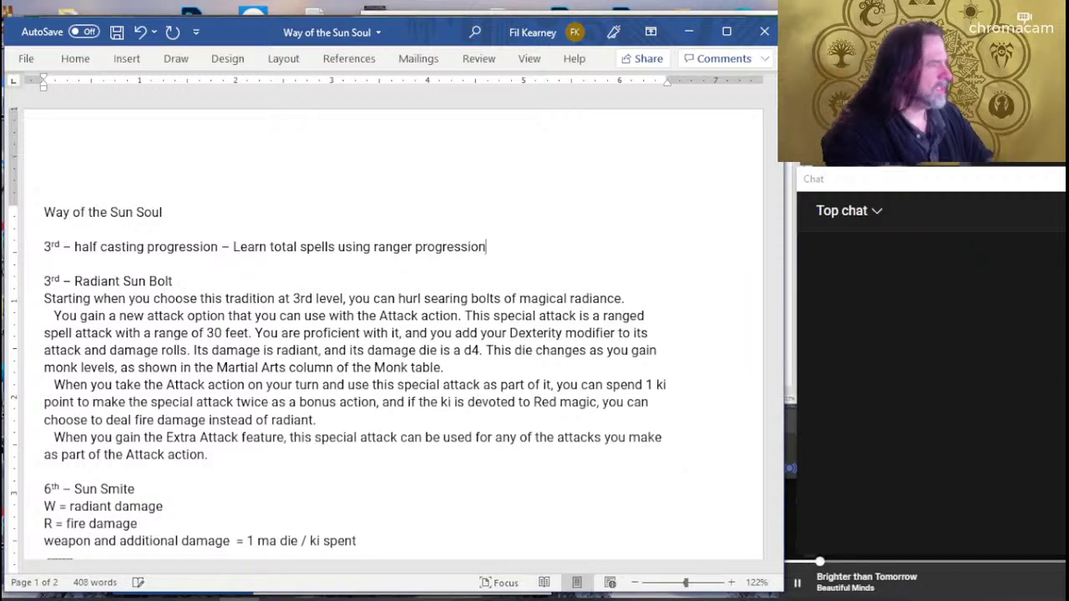
key(ctrl+s)
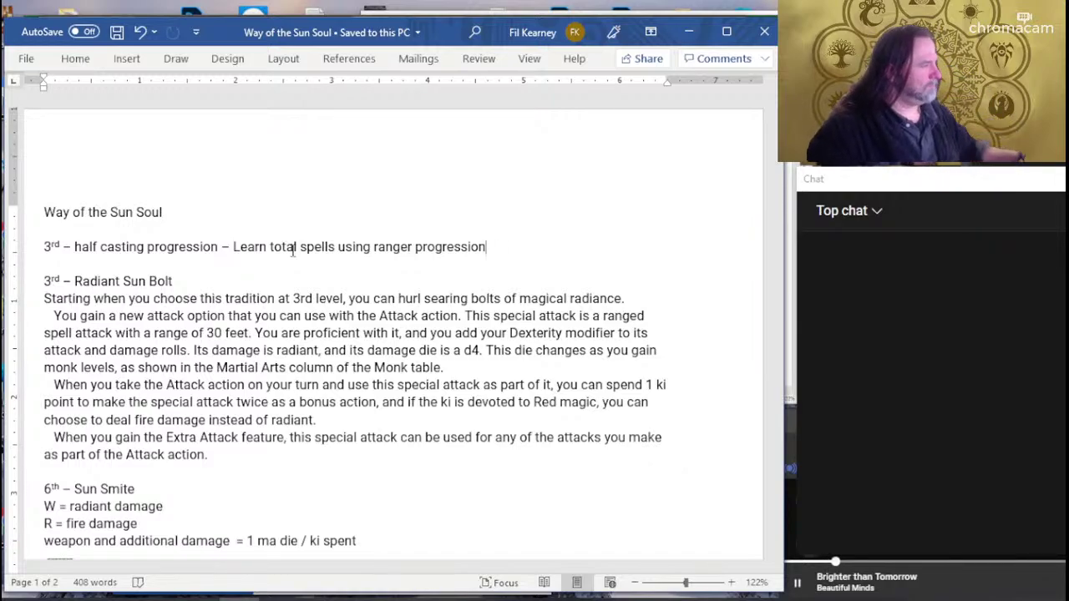
text(. Y)
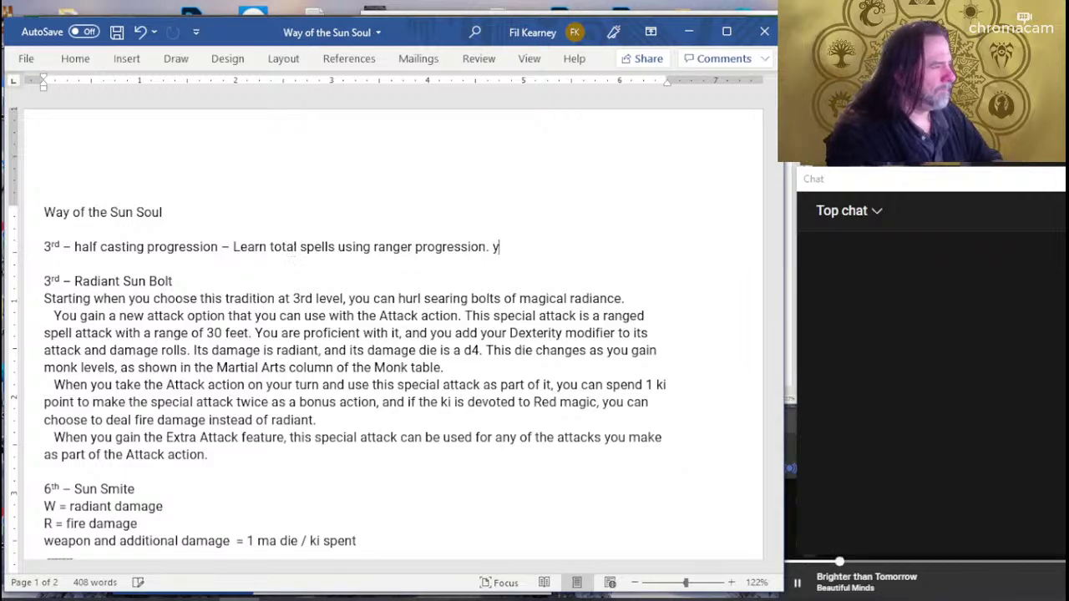
text(ou can change any num)
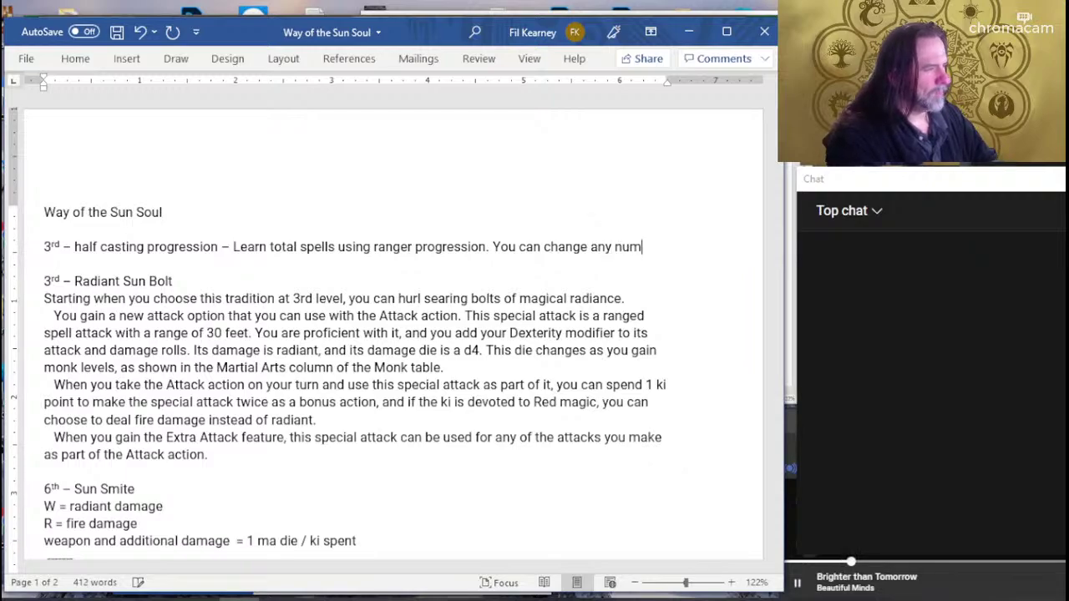
text(ber of these)
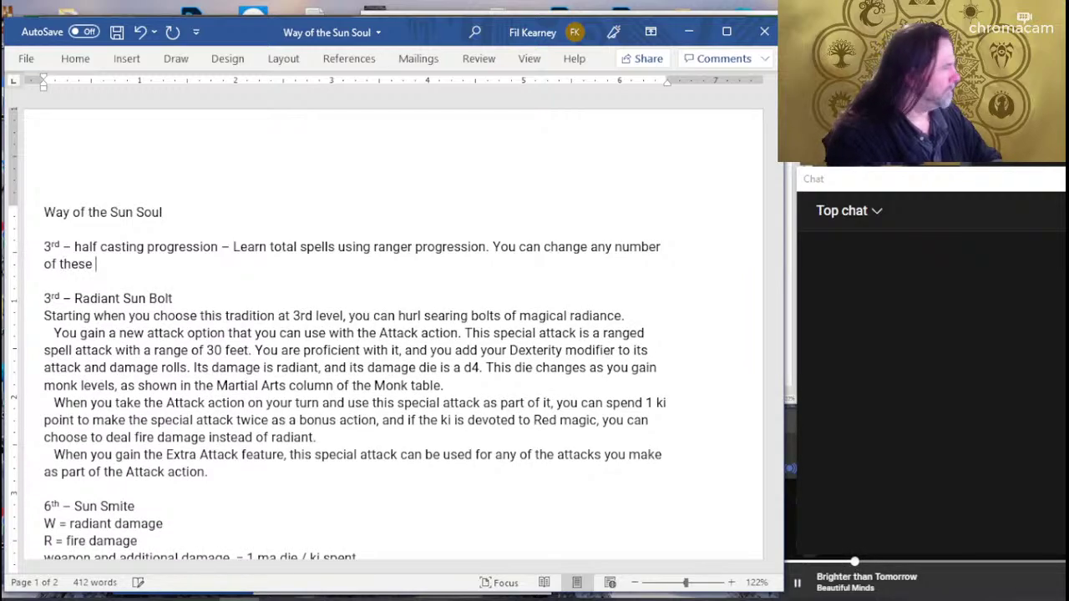
text( when you gain a level.)
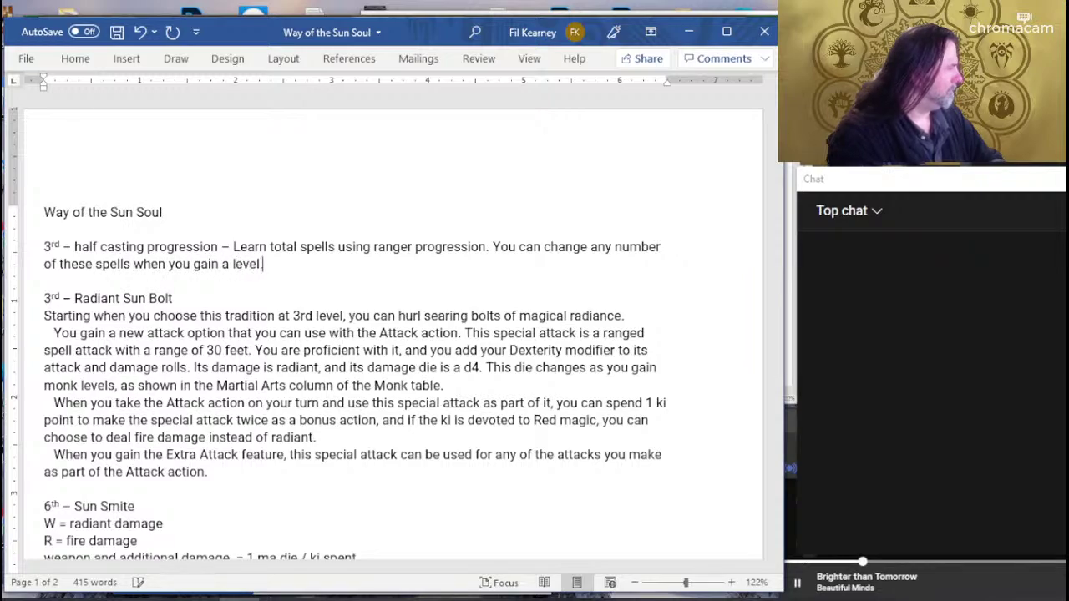
key(ctrl+s)
Delete the Radiant Shield scratch text from the Notepad notes.
key(alt+Tab)
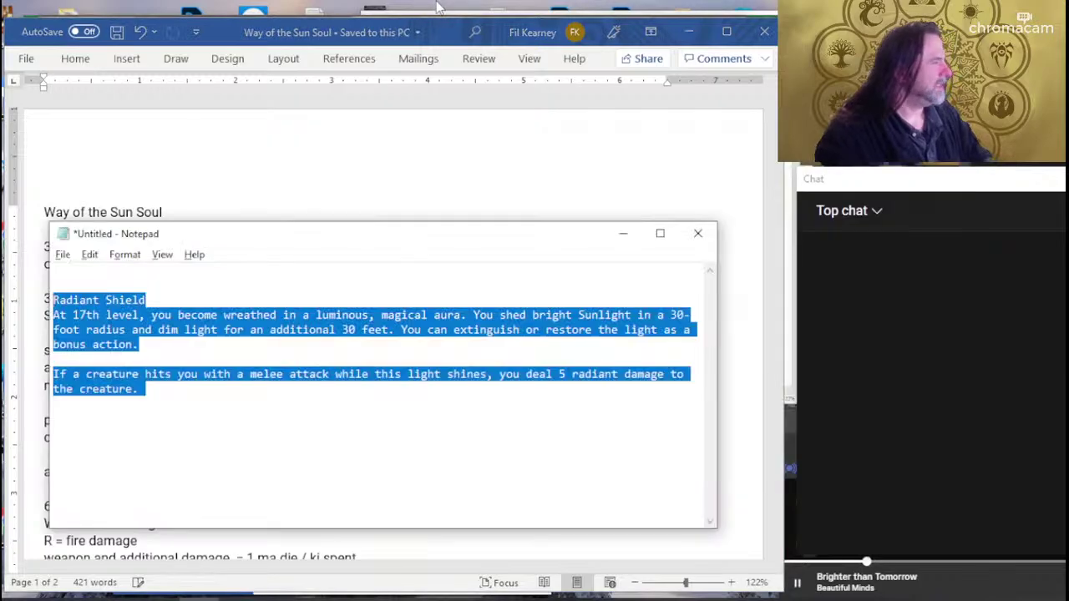
key(alt+Tab)
key(alt+Tab)
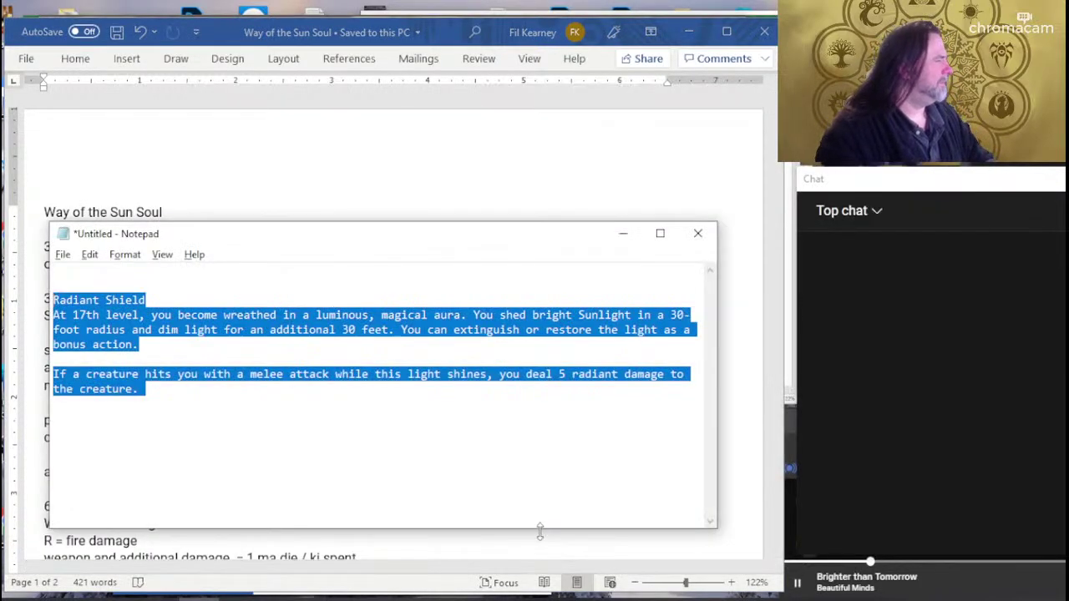
key(Delete)
key(alt+Tab)
key(alt+Tab)
Switch to the spell workbook and bring up the Monk - Sun Soul sheet.
key(Tab)
key(Tab)
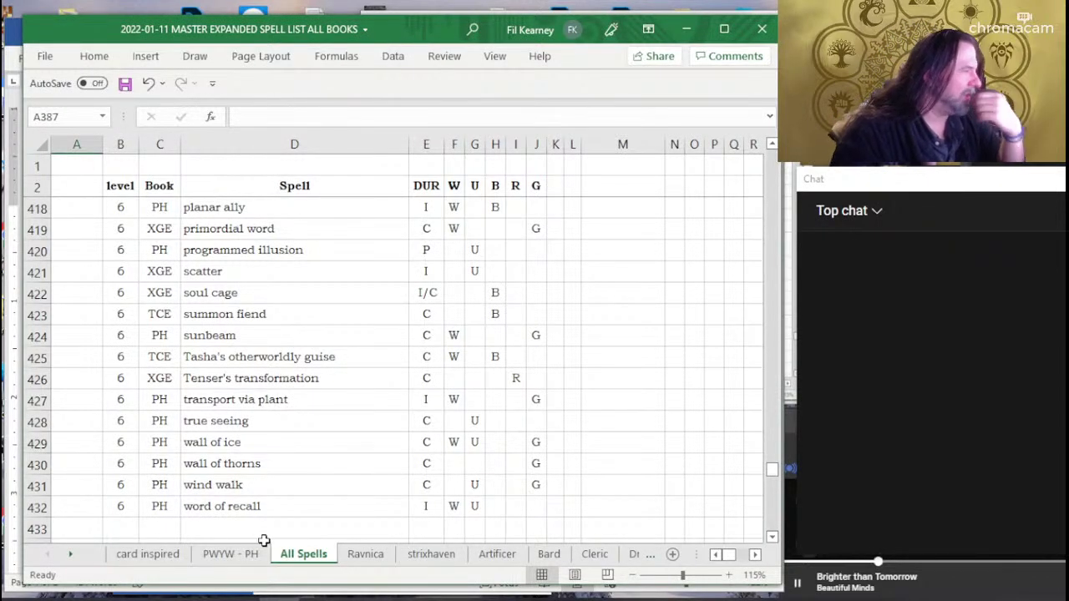
scroll(320, 346, up, 3)
scroll(319, 346, up, 15)
scroll(320, 346, up, 7)
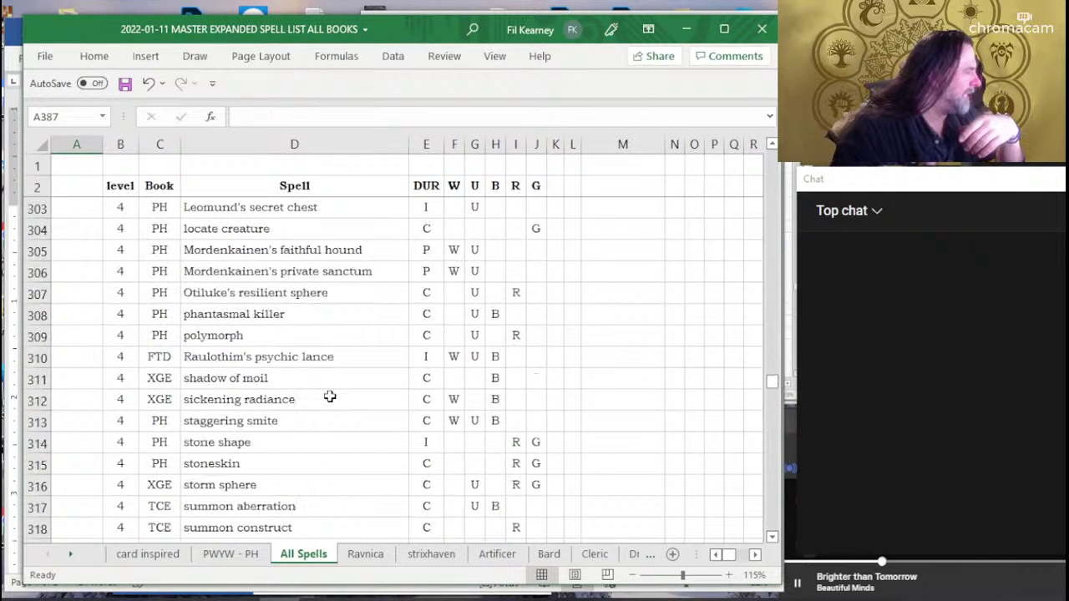
scroll(286, 349, down, 12)
scroll(286, 349, down, 13)
scroll(306, 349, down, 13)
scroll(306, 349, down, 6)
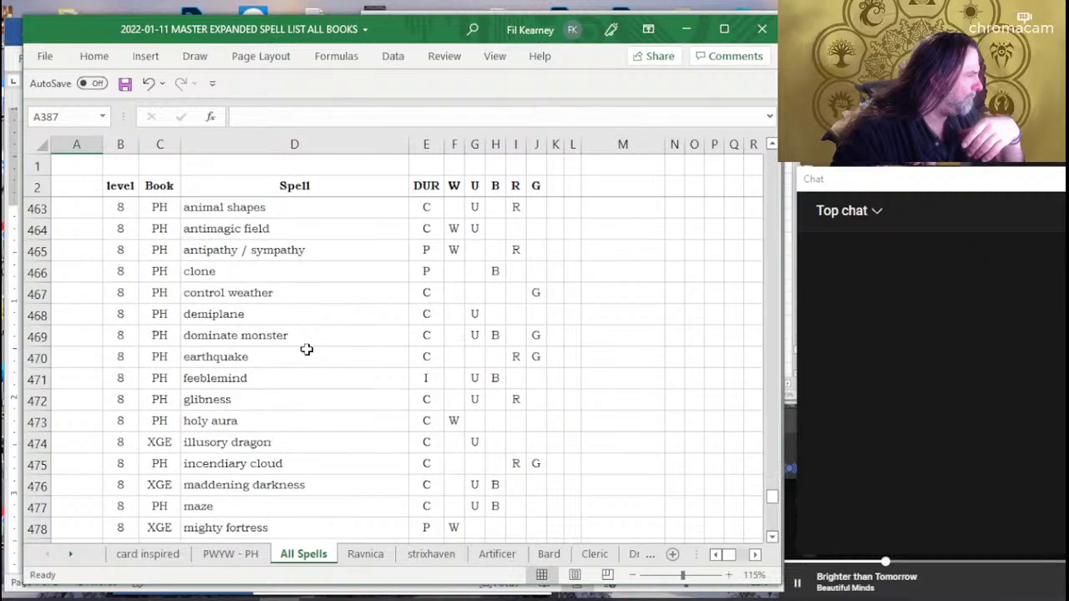
scroll(307, 349, down, 4)
scroll(306, 349, down, 5)
scroll(306, 350, down, 2)
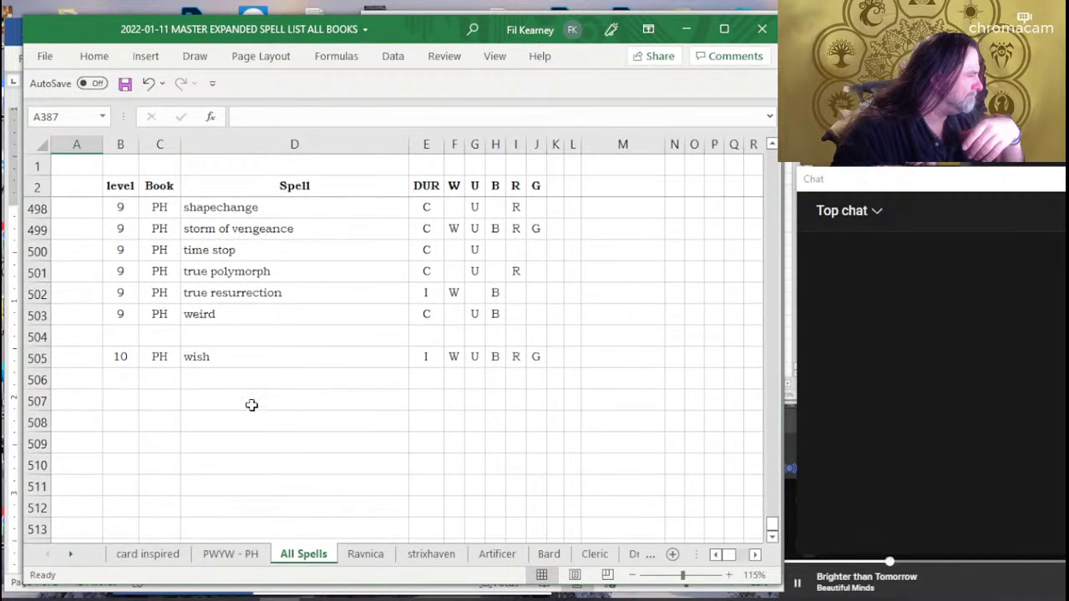
scroll(246, 408, up, 2)
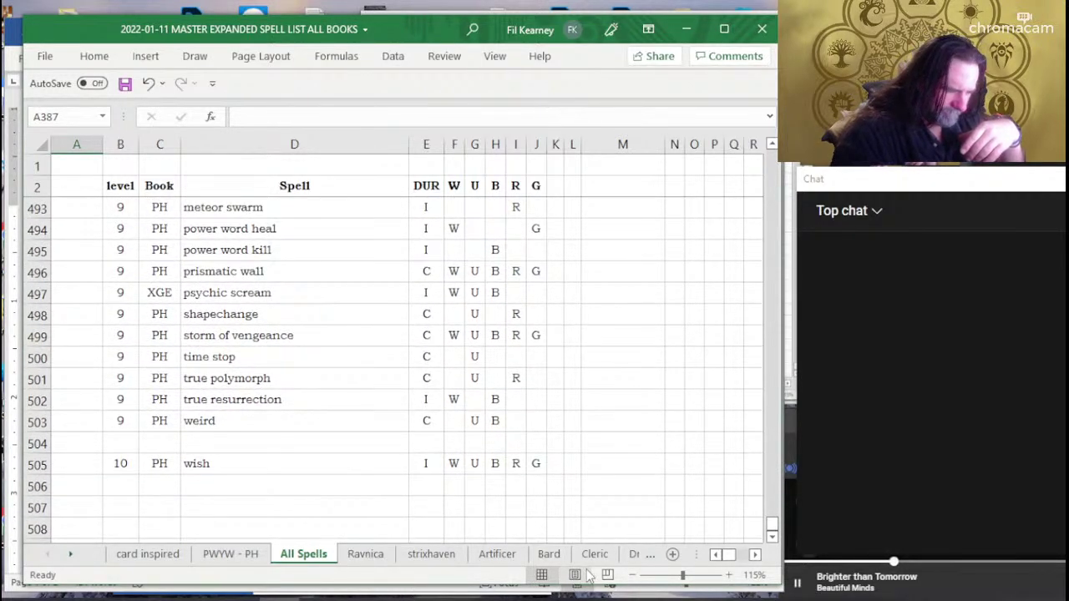
click(634, 555)
click(628, 557)
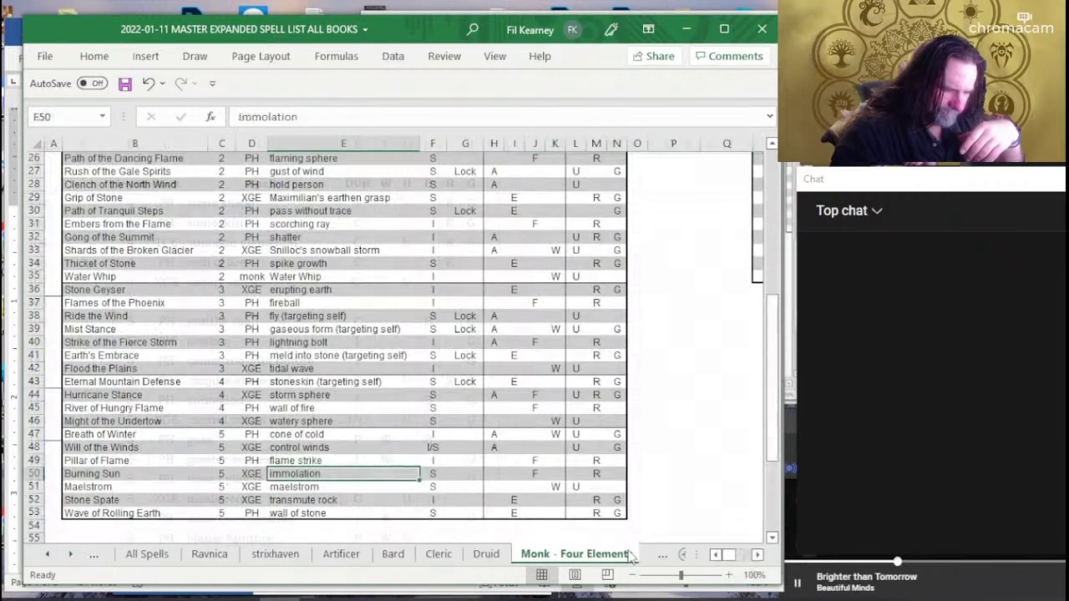
click(640, 561)
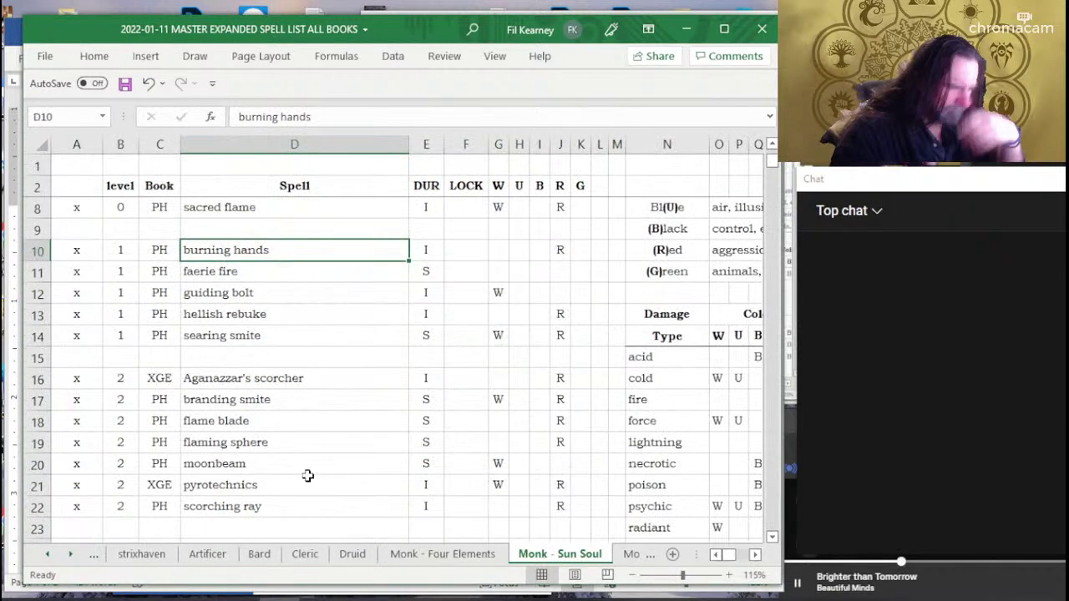
scroll(303, 401, up, 2)
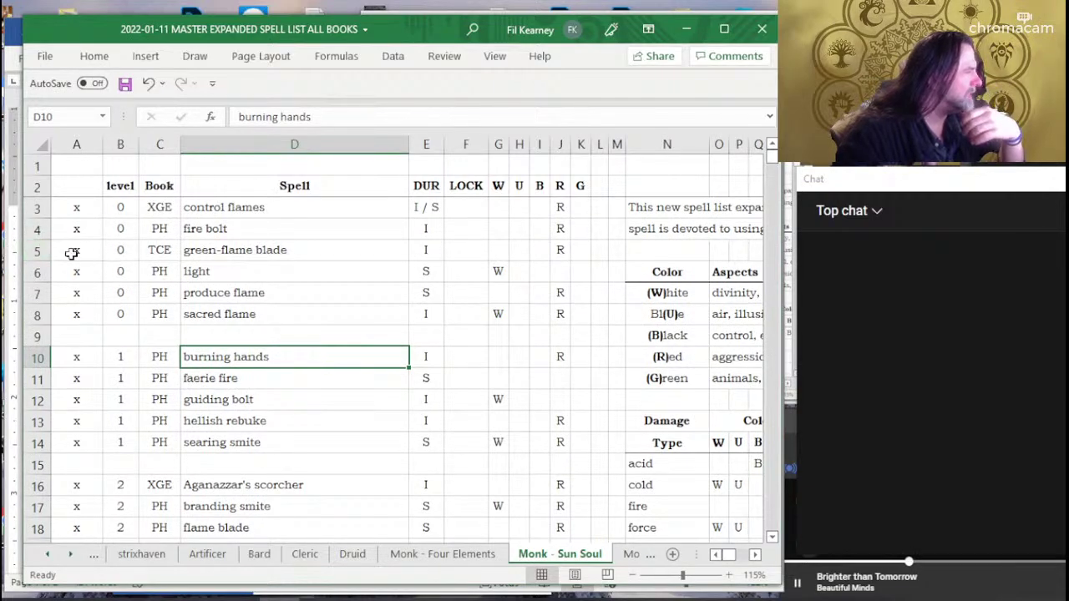
Select the green-flame blade row A–D and view its context menu, then cancel and return to Word.
drag(67, 250, 582, 245)
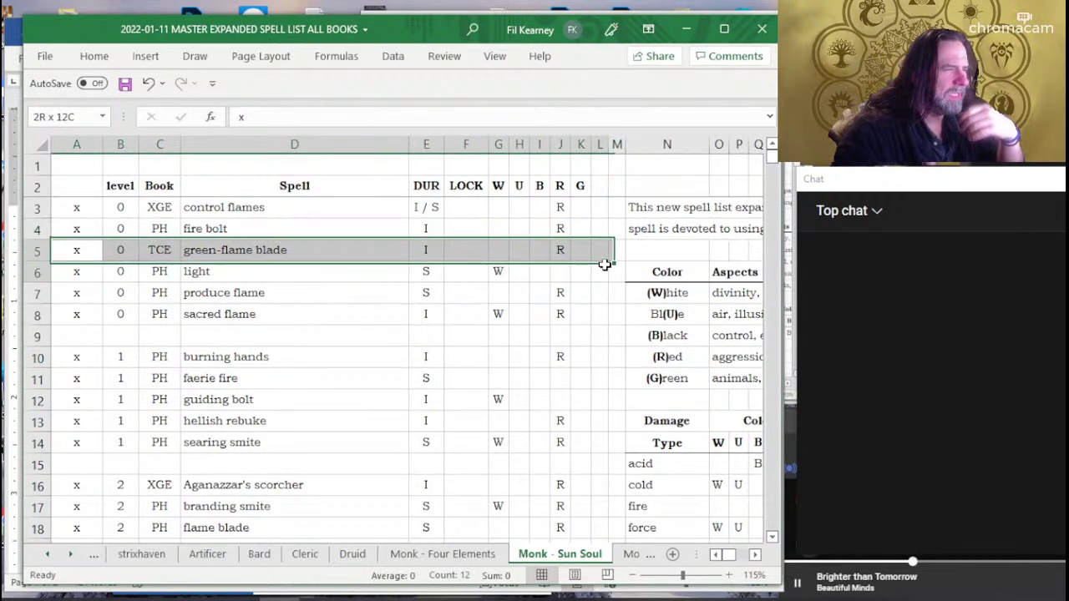
right_click(582, 246)
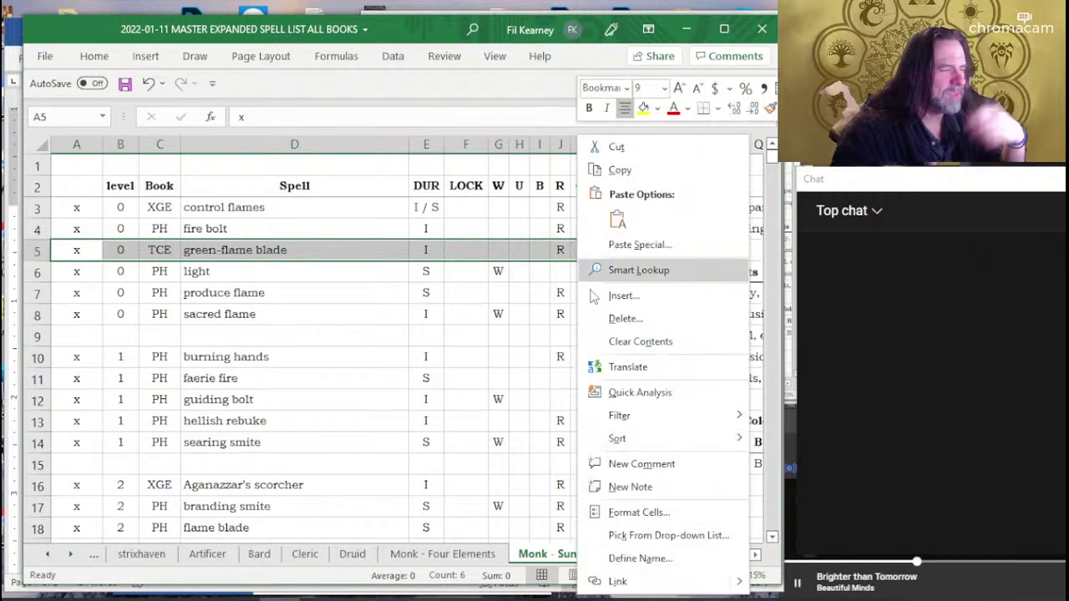
mouse_move(639, 438)
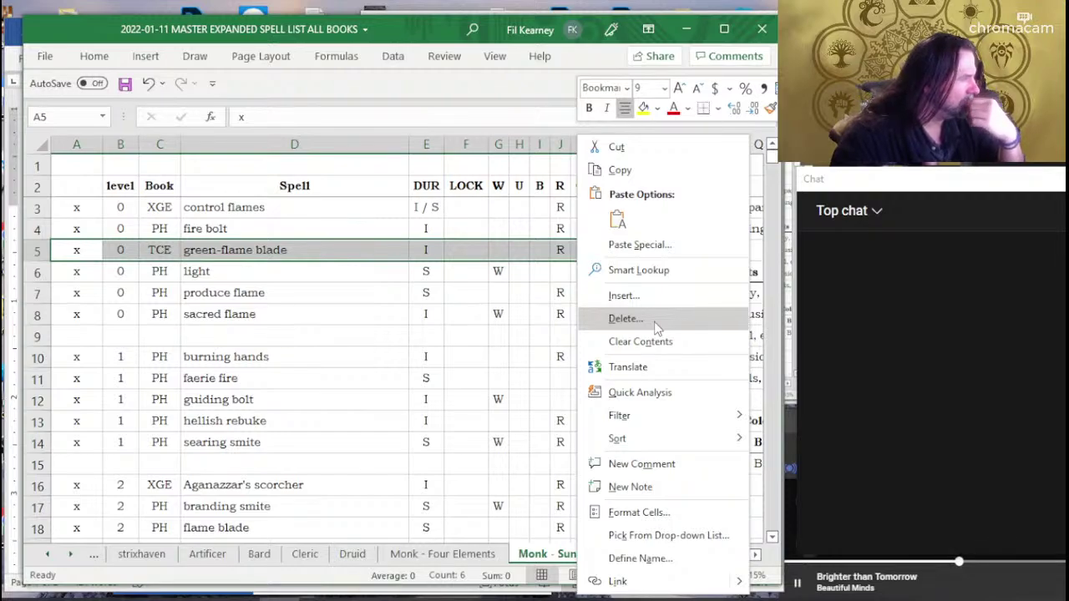
key(Escape)
key(alt+Tab)
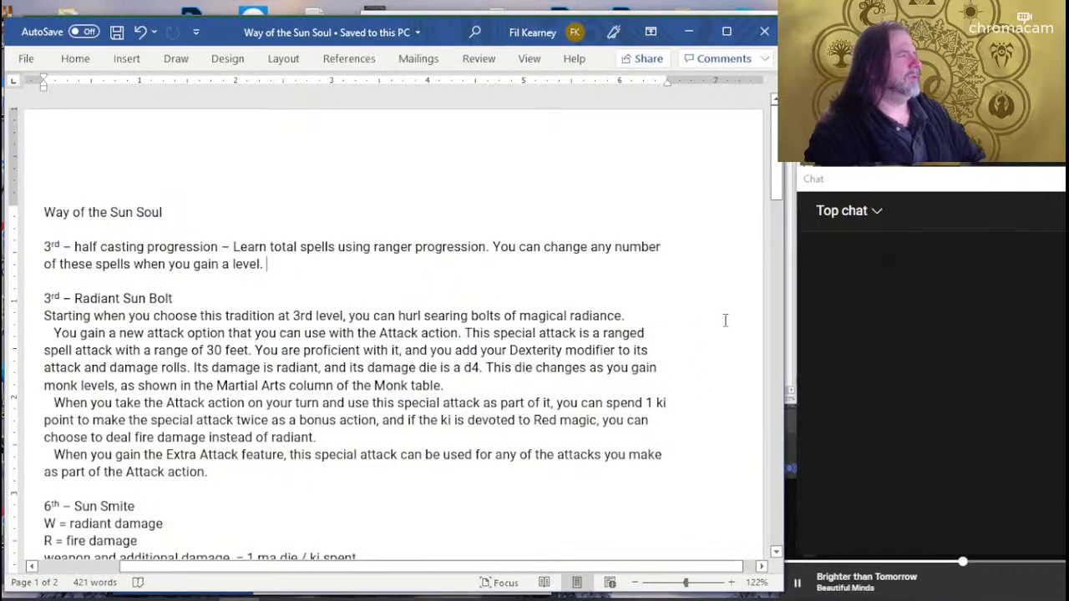
Search D&D Beyond for 'hellish rebuke' and read the Hellish Rebuke spell page.
key(alt+Tab)
key(alt+Tab)
key(alt+Tab)
key(alt+Tab)
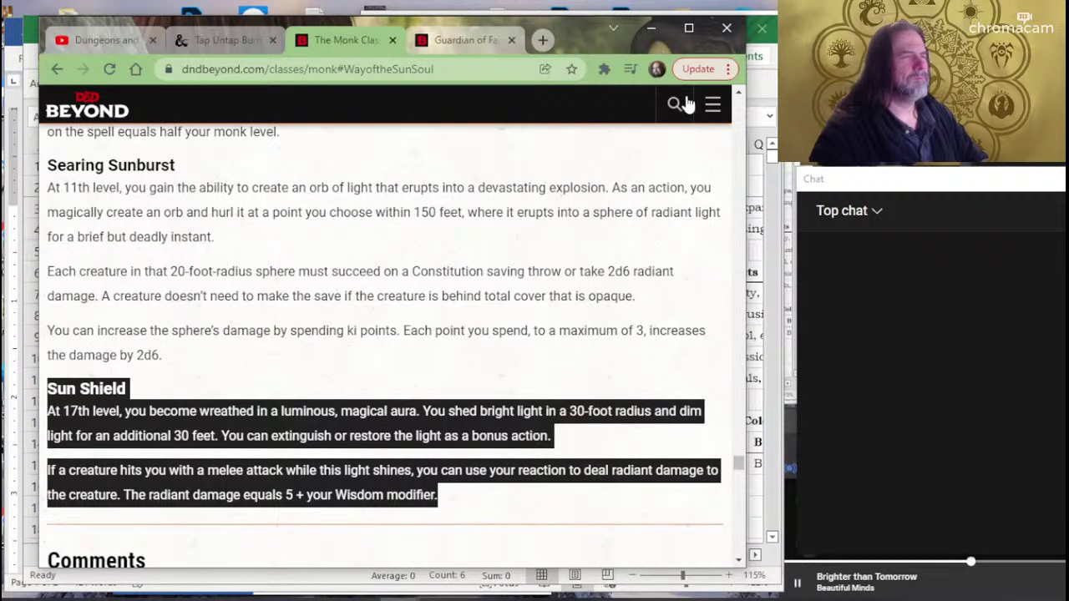
click(683, 104)
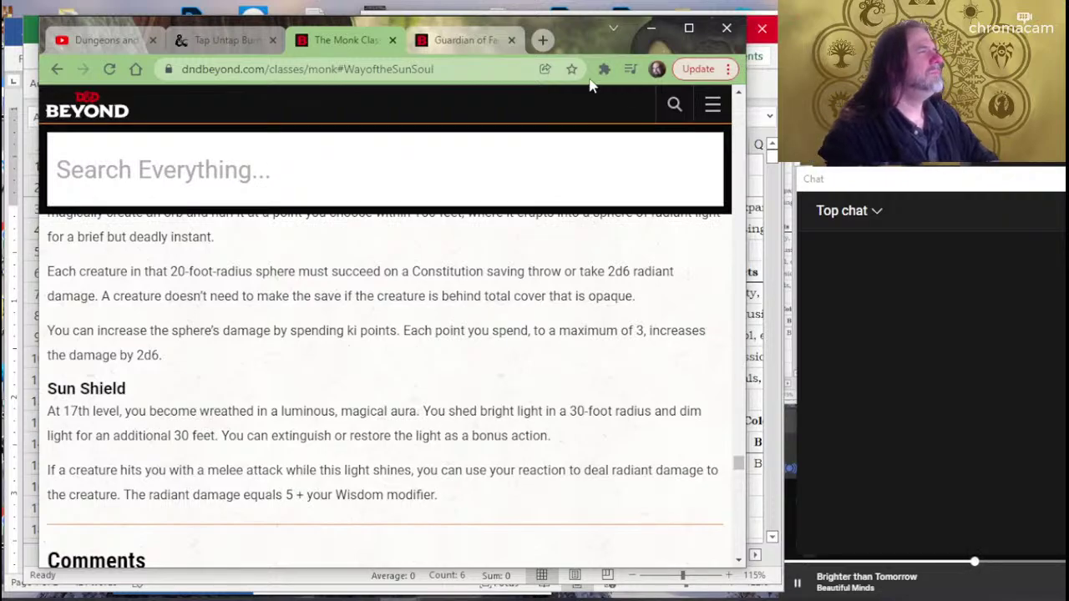
click(673, 105)
click(461, 40)
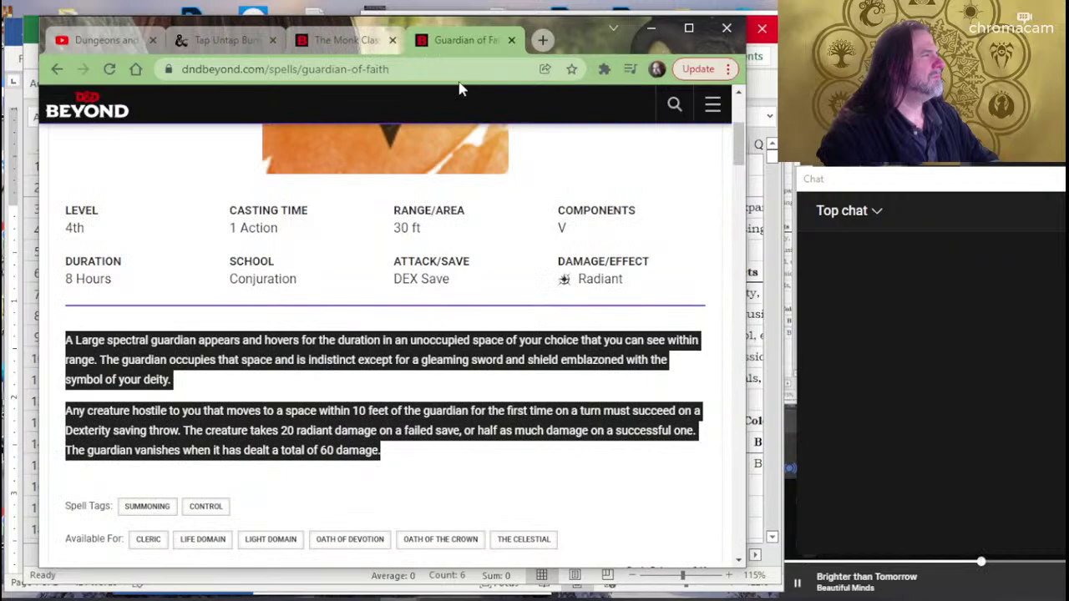
click(668, 105)
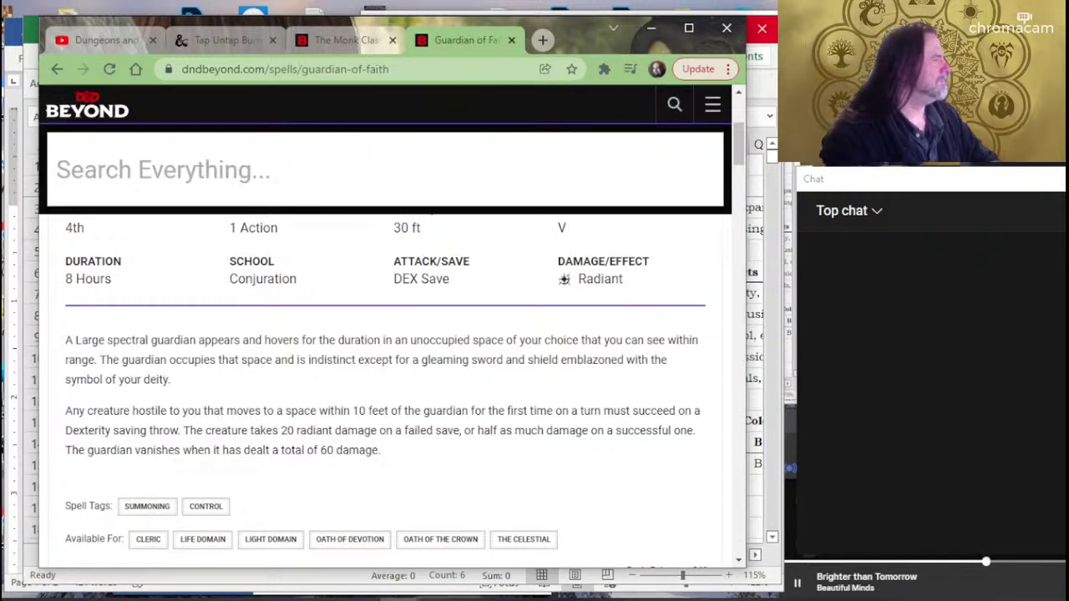
text(hellish r)
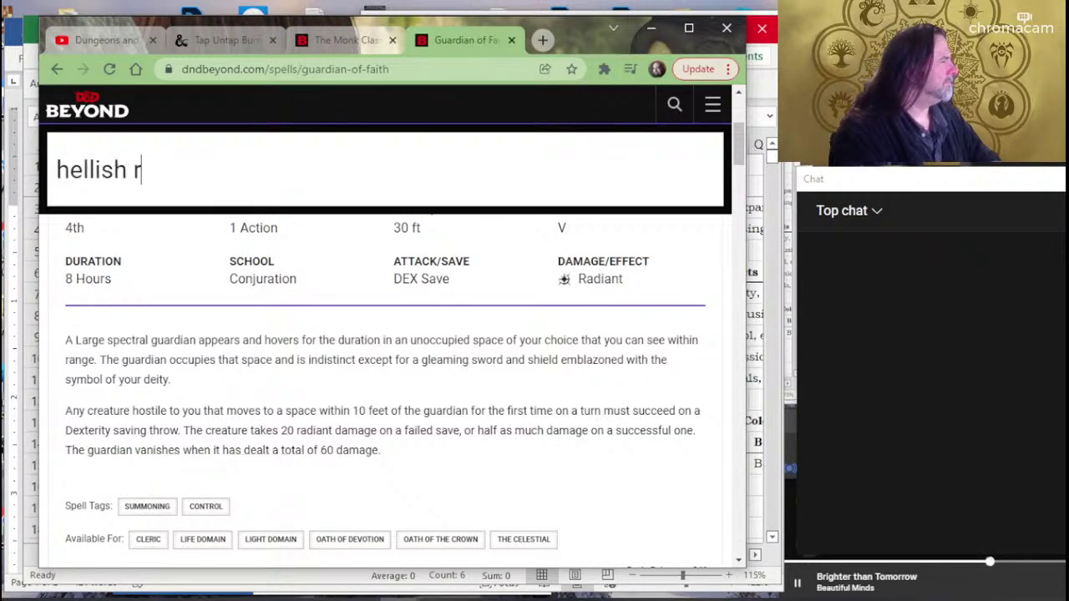
text(ebuke)
key(Return)
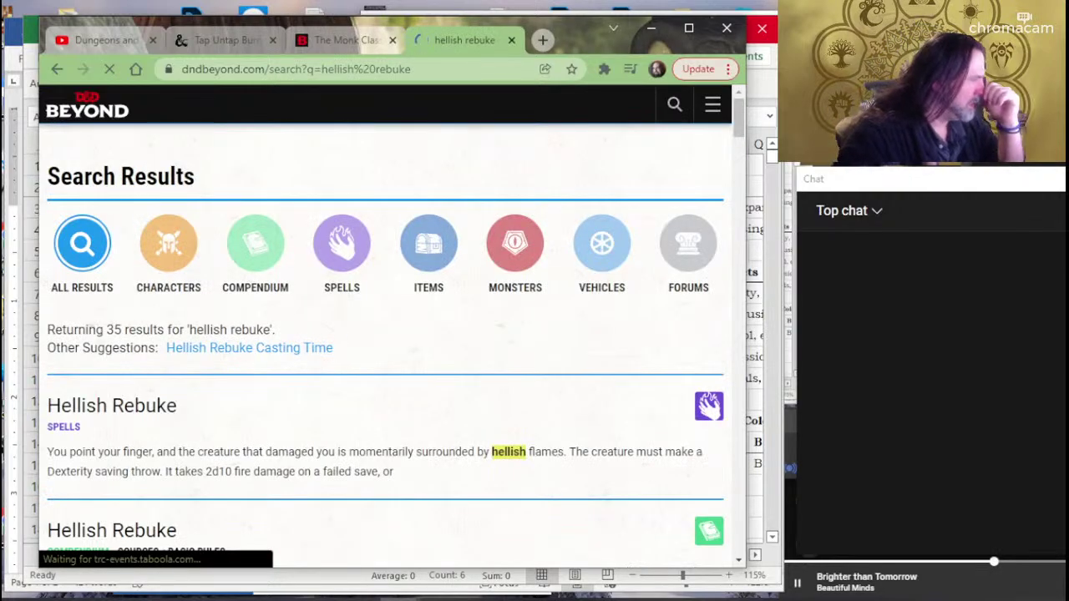
click(118, 426)
scroll(435, 234, down, 5)
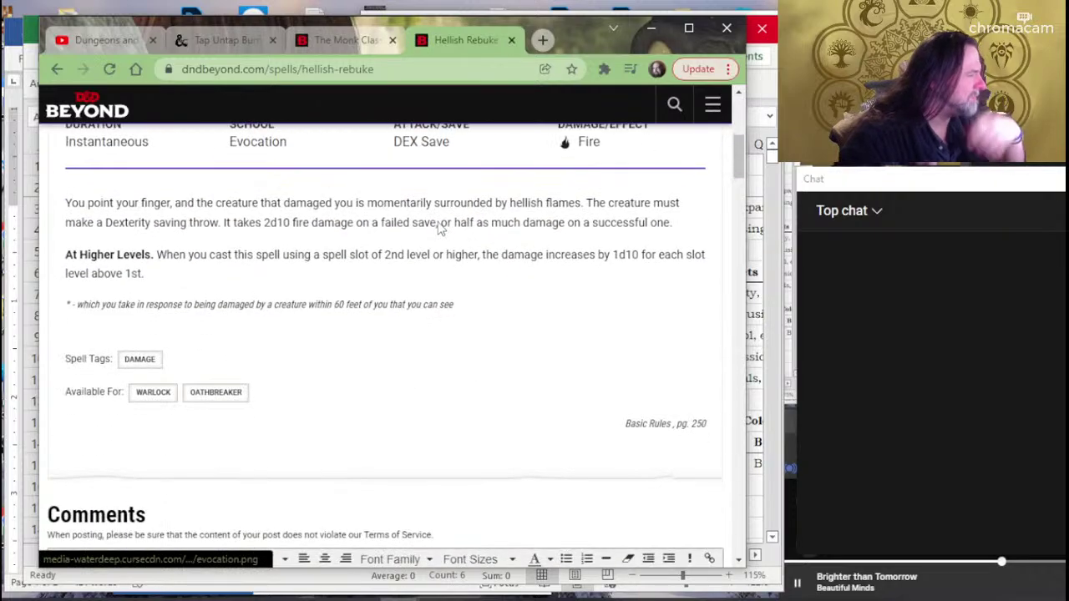
scroll(338, 255, up, 2)
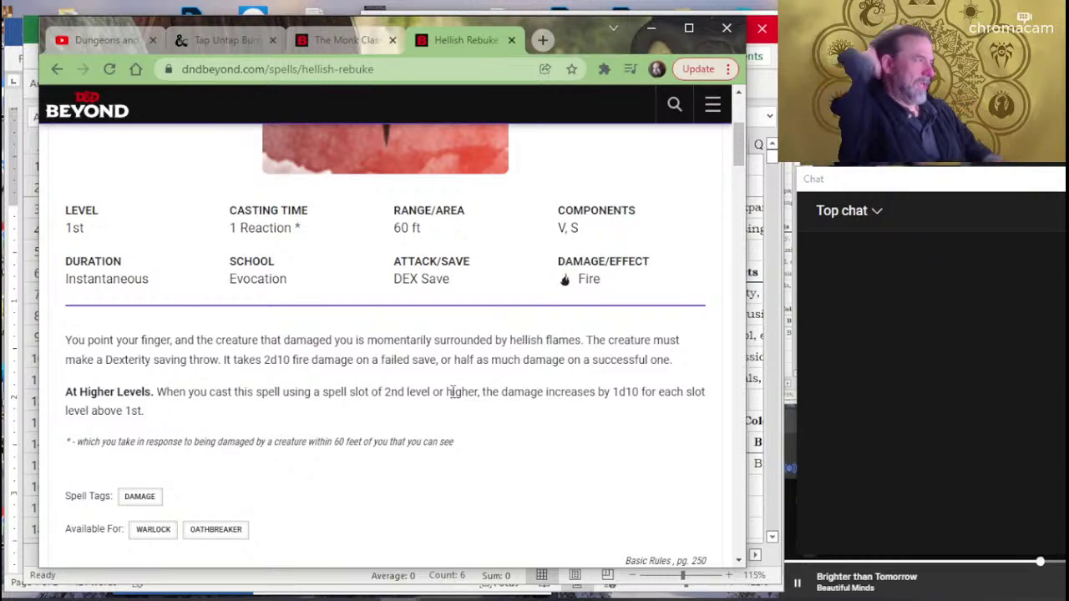
key(alt+Tab)
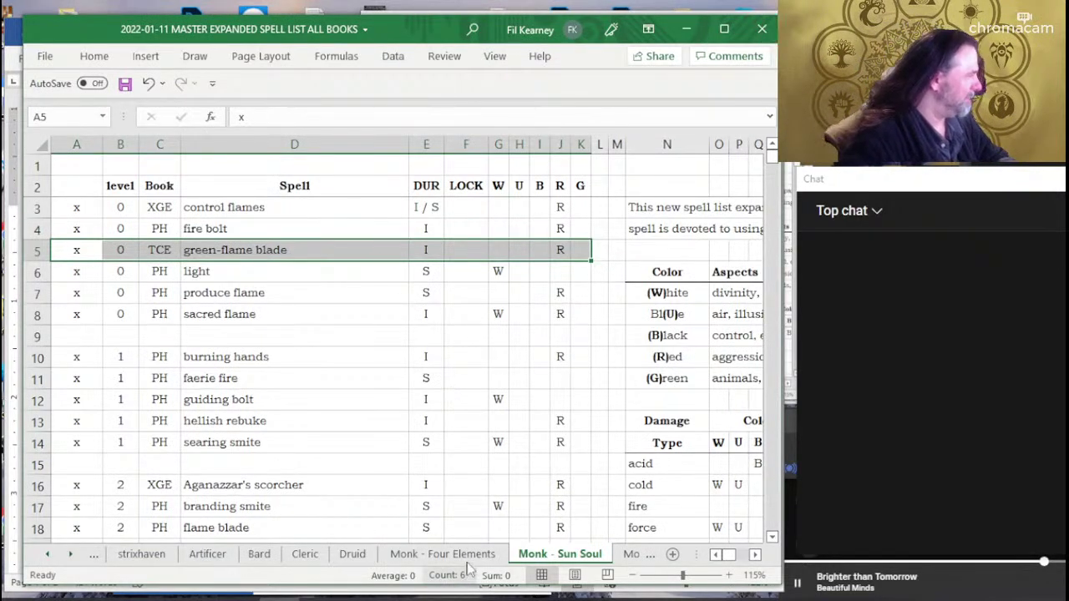
Delete the green-flame blade cells A–D with Shift cells up.
click(234, 273)
click(271, 248)
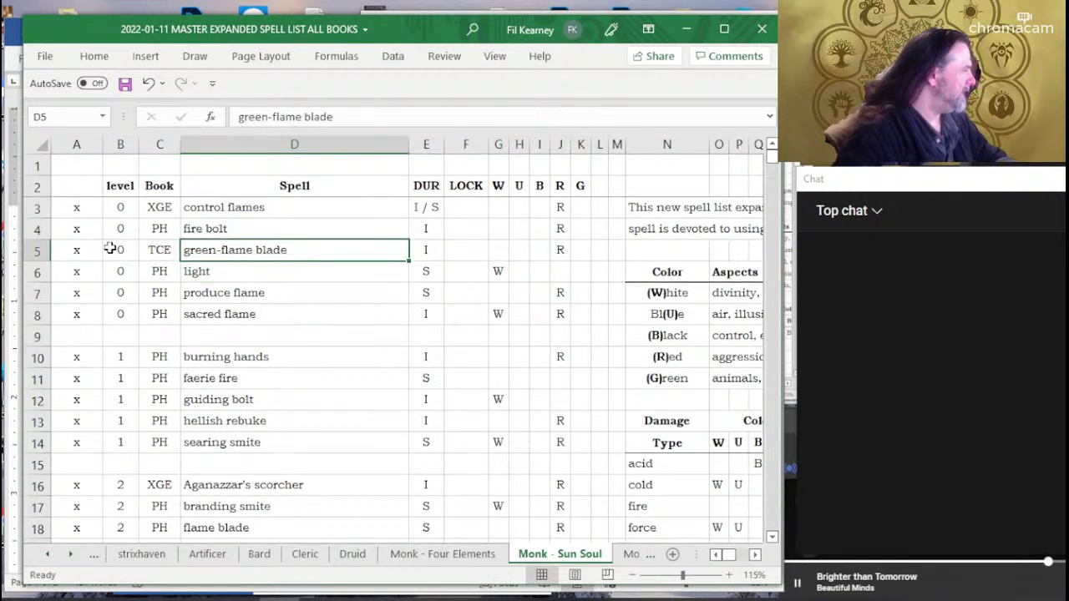
drag(74, 248, 590, 251)
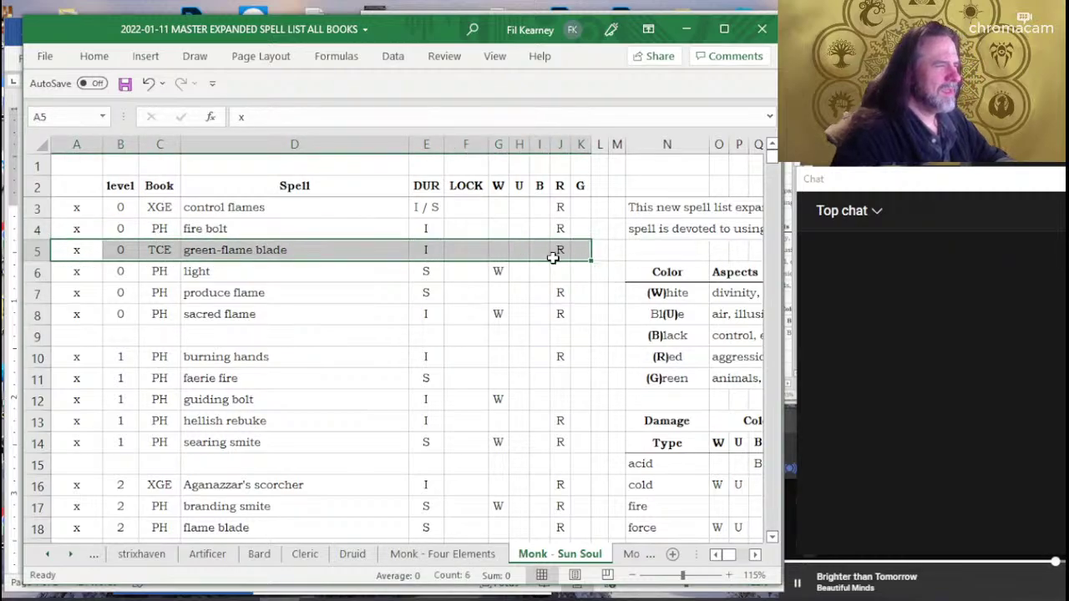
right_click(553, 258)
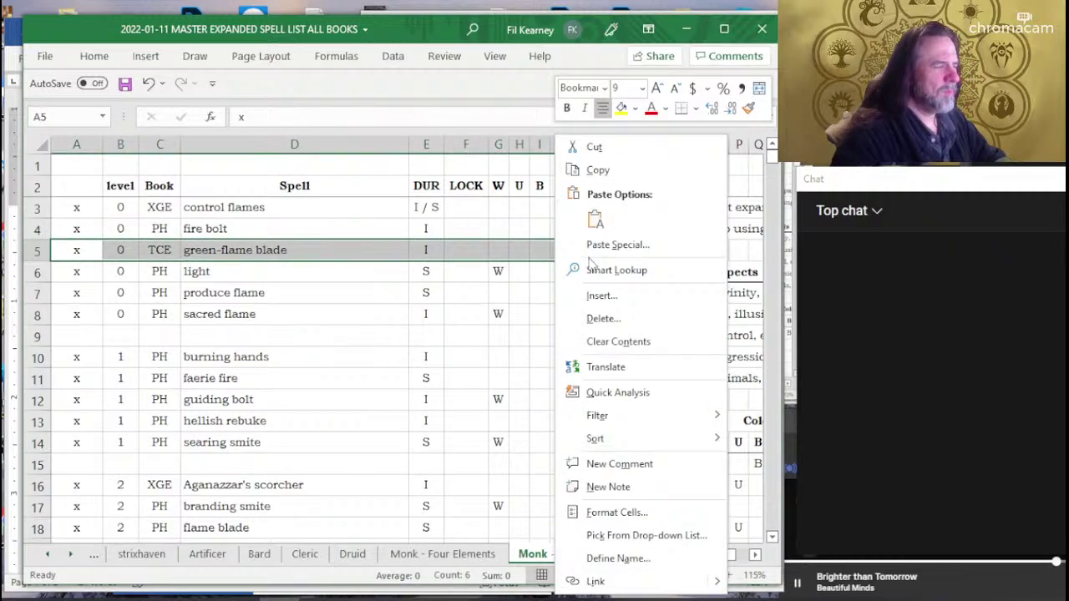
click(638, 316)
click(632, 345)
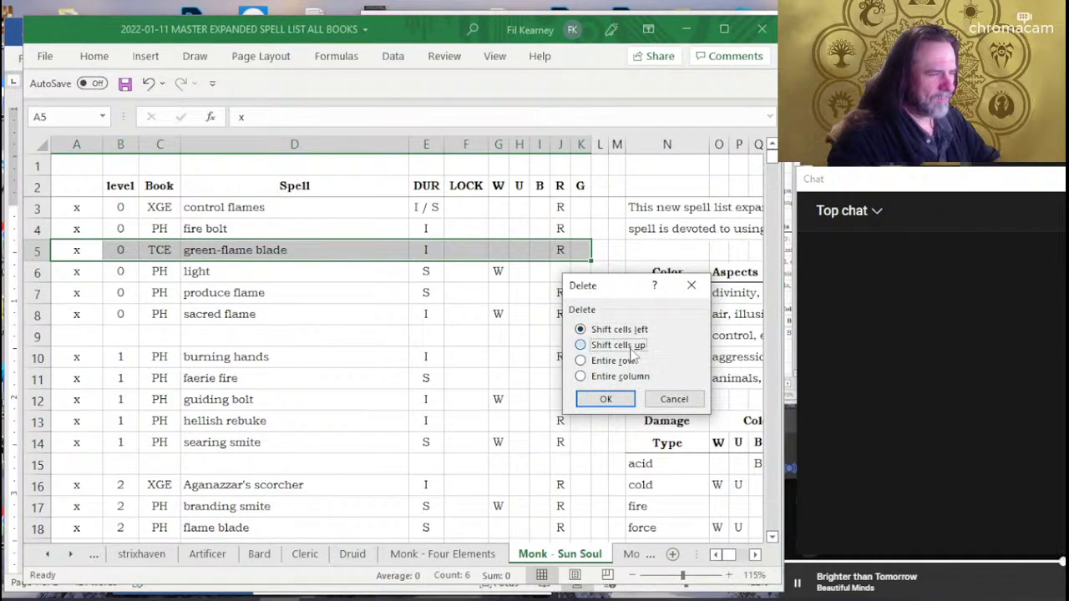
click(606, 399)
Check the light, produce flame and sacred flame entries, settling on sacred flame to look up.
click(289, 286)
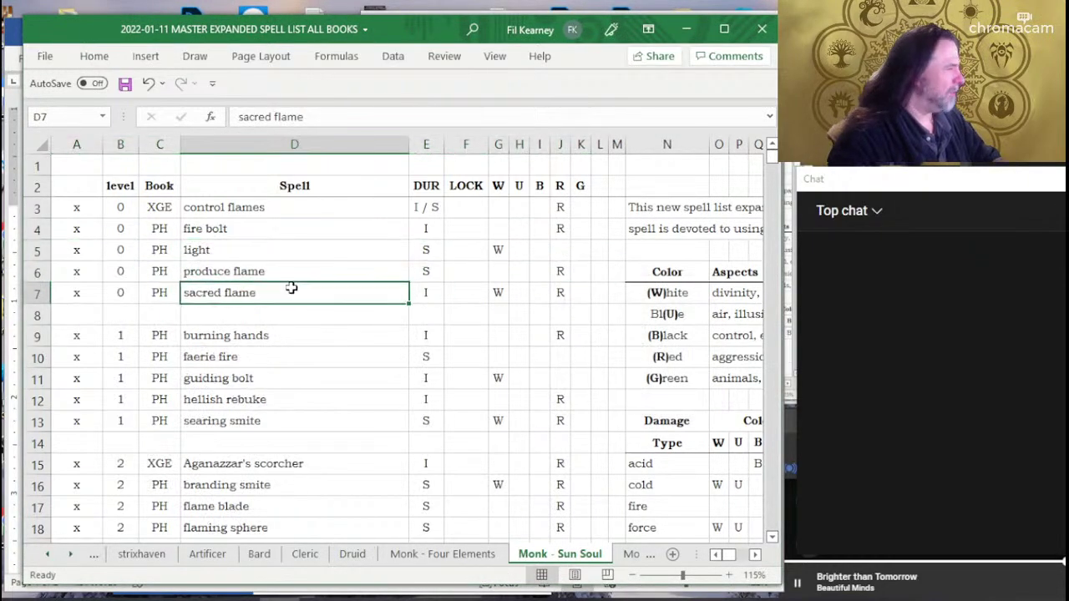
click(271, 228)
click(271, 248)
click(269, 268)
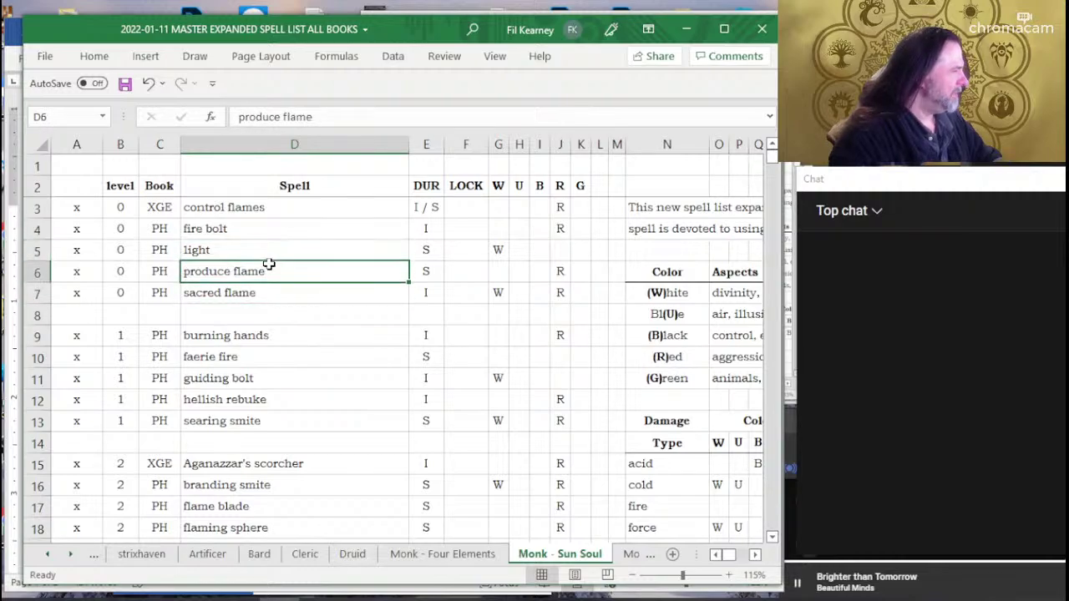
click(272, 287)
key(alt+Tab)
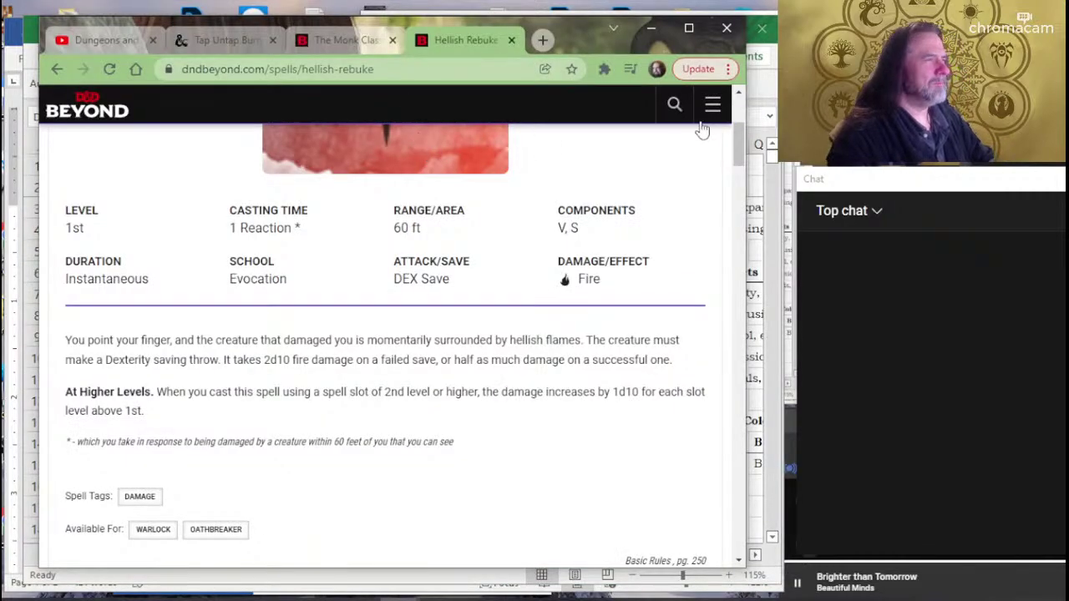
Search D&D Beyond for 'sacred flame' and read the Sacred Flame spell page.
click(673, 116)
text(s)
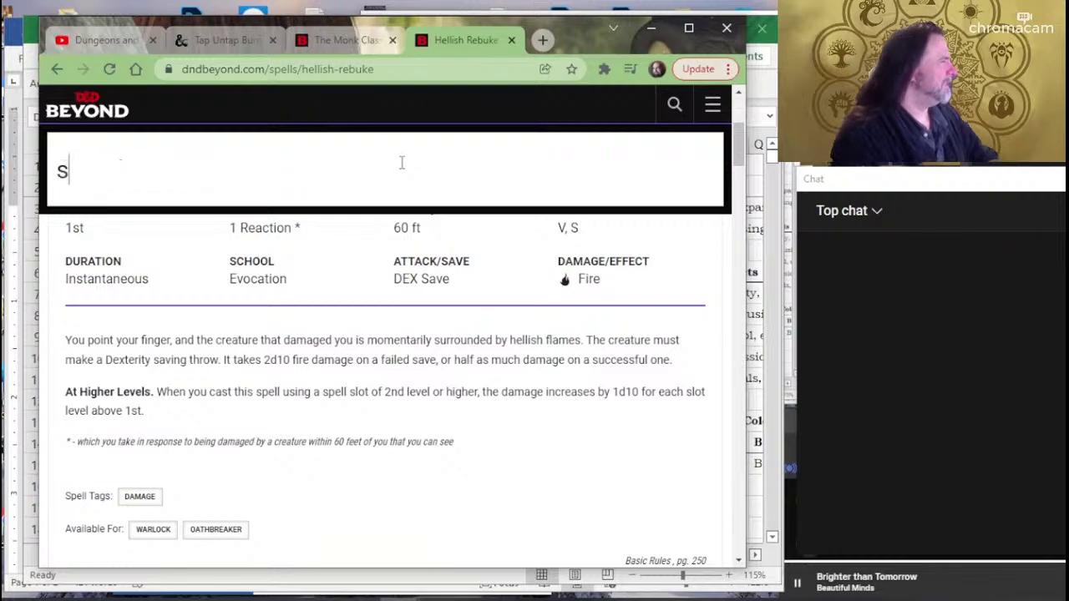
text(acrdd)
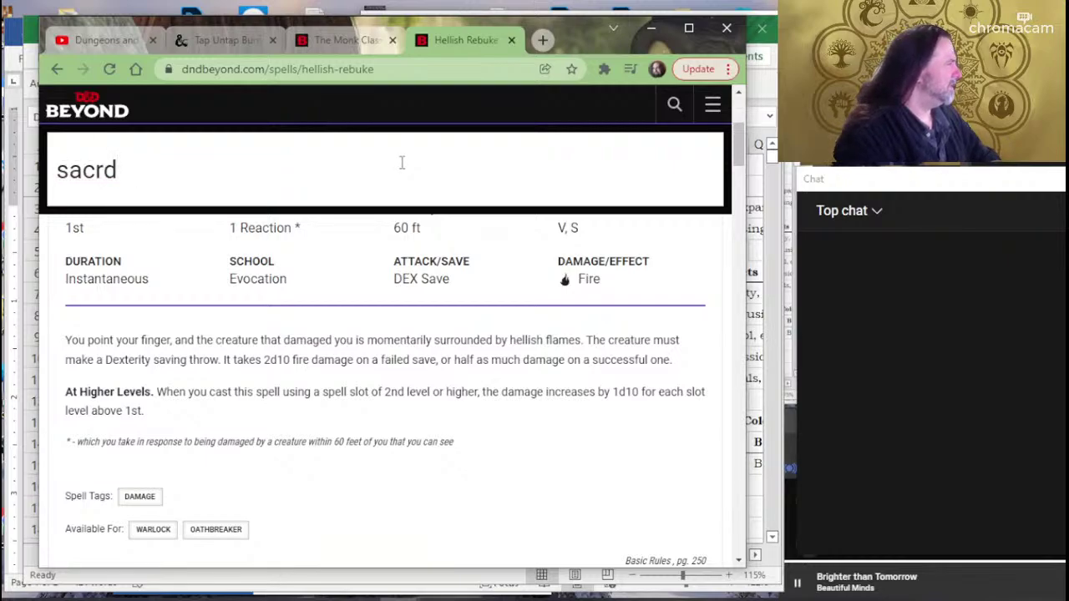
key(BackSpace)
text(ed flame)
key(Return)
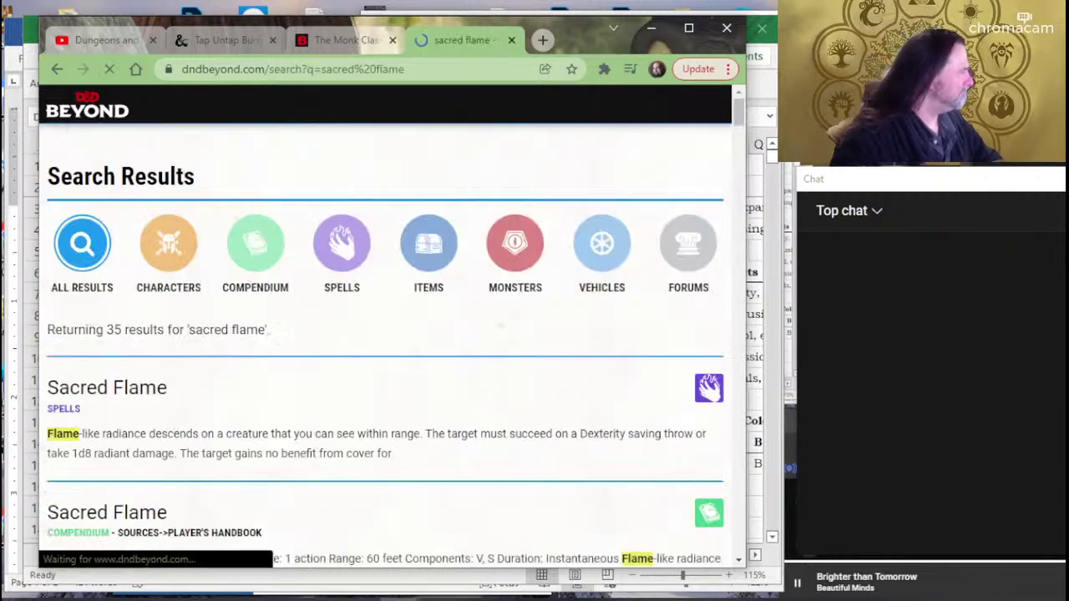
click(155, 392)
scroll(534, 434, down, 3)
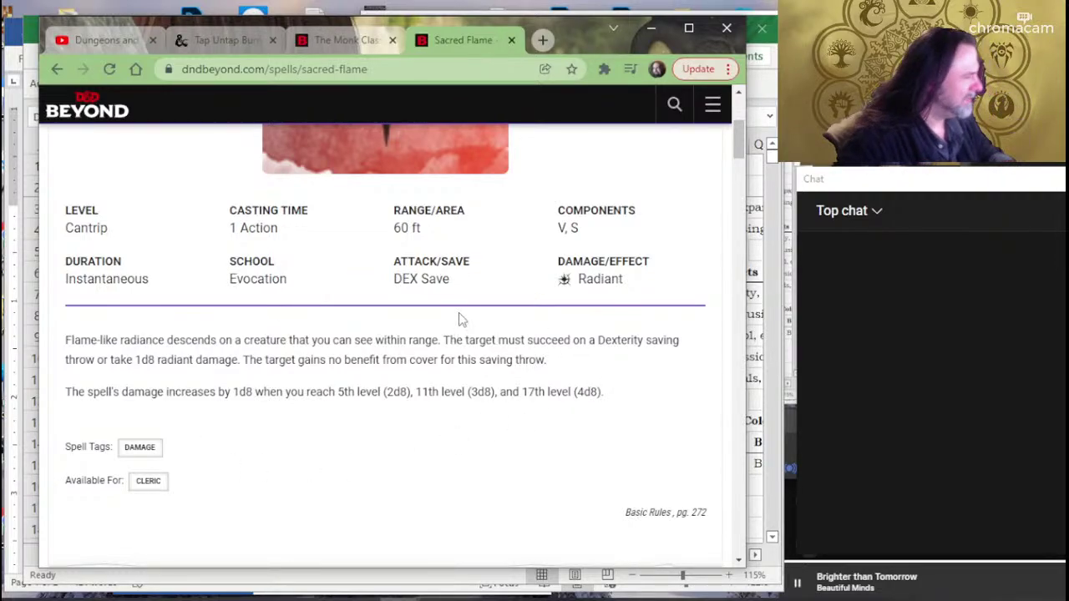
key(alt+Tab)
key(alt)
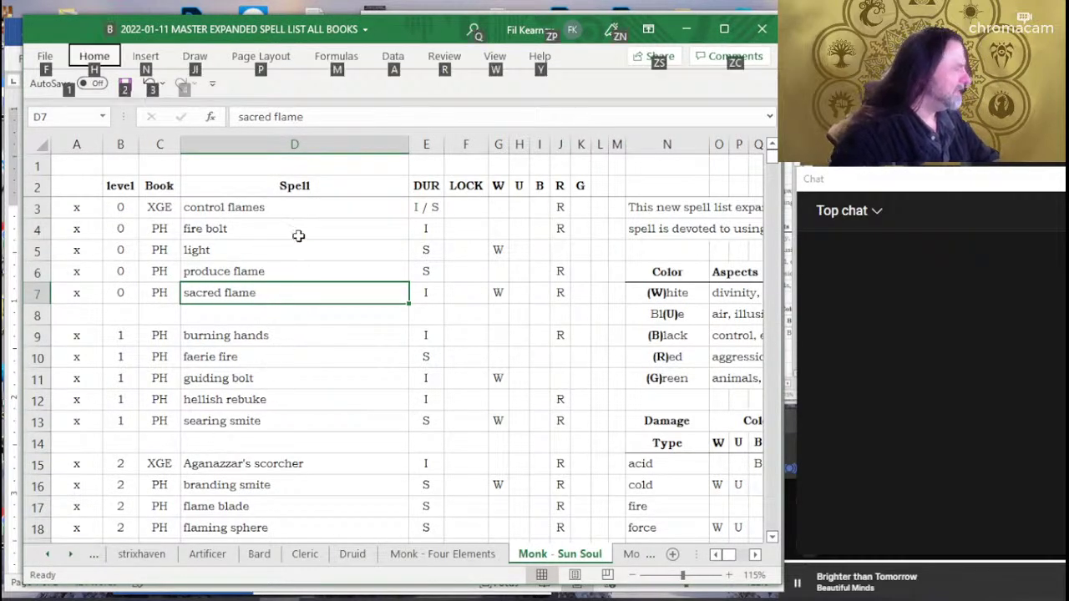
key(alt+Tab)
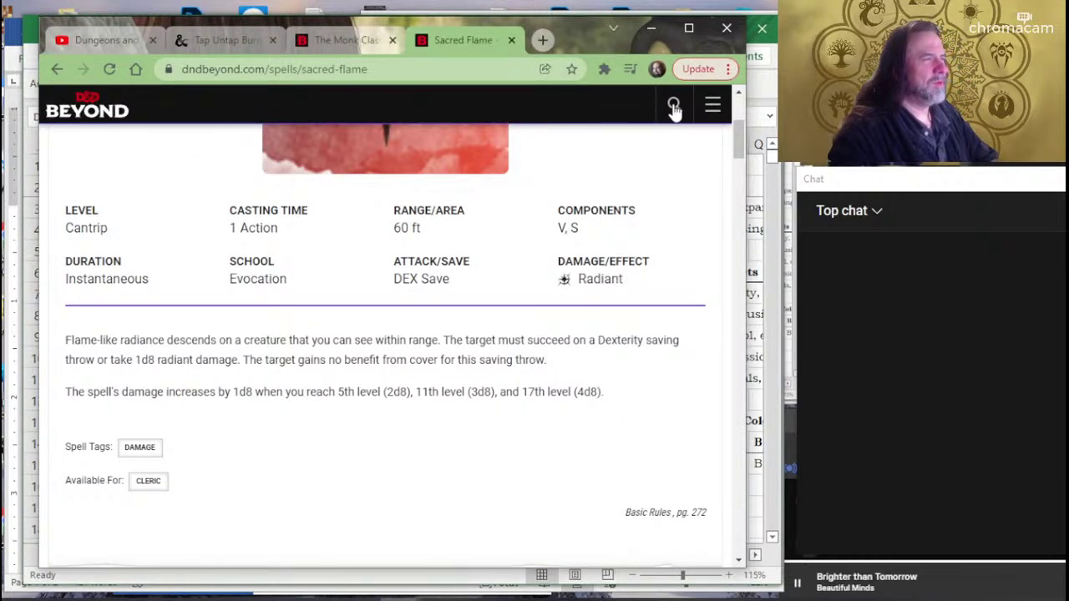
Search for 'produce flame' and read the Produce Flame spell page.
click(674, 107)
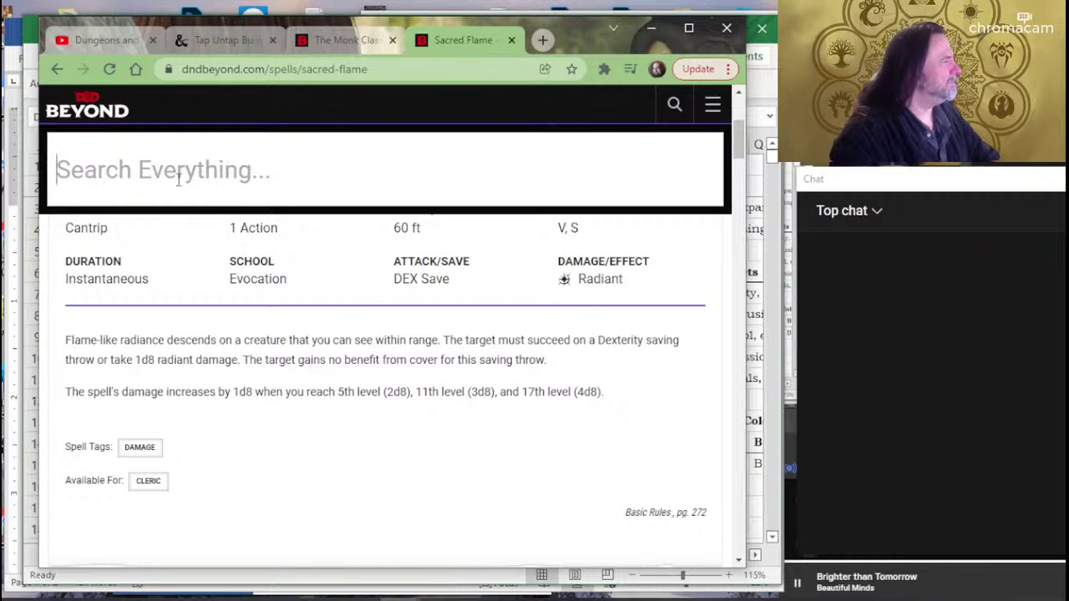
text(pro)
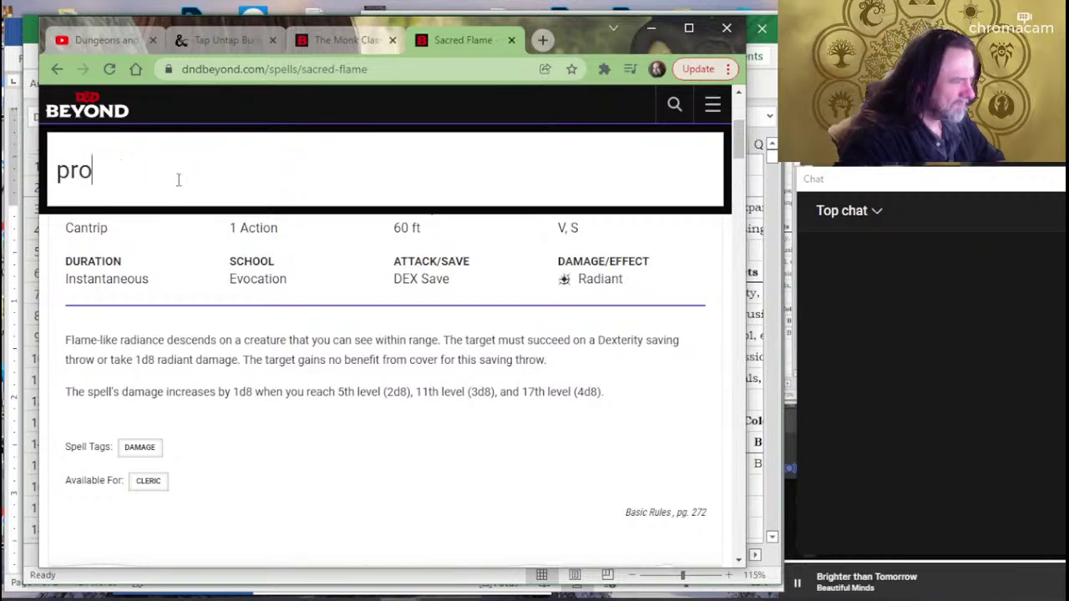
text(duce flame)
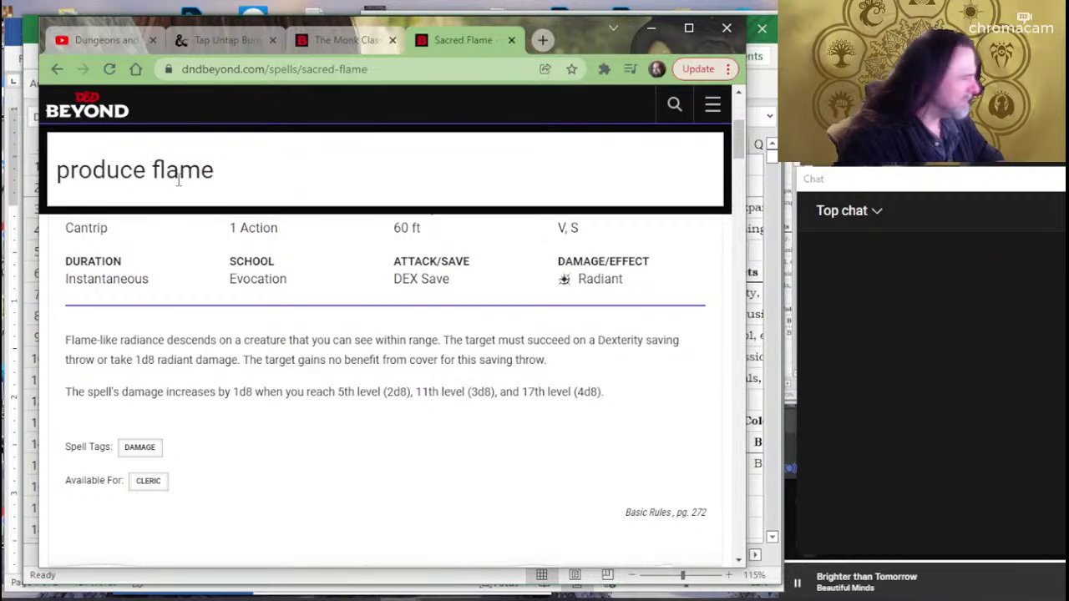
key(Return)
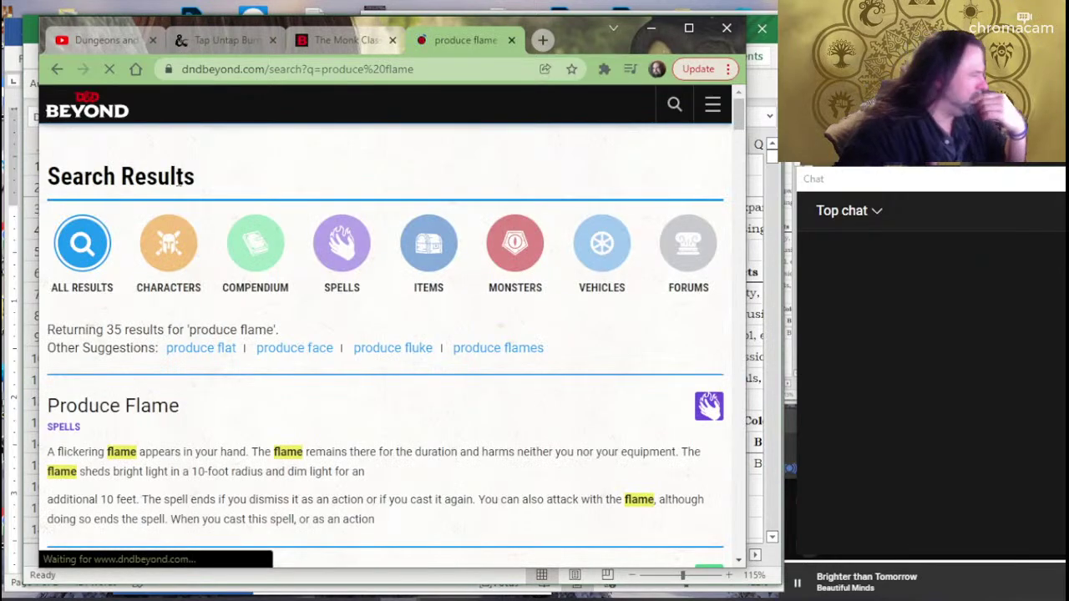
click(147, 405)
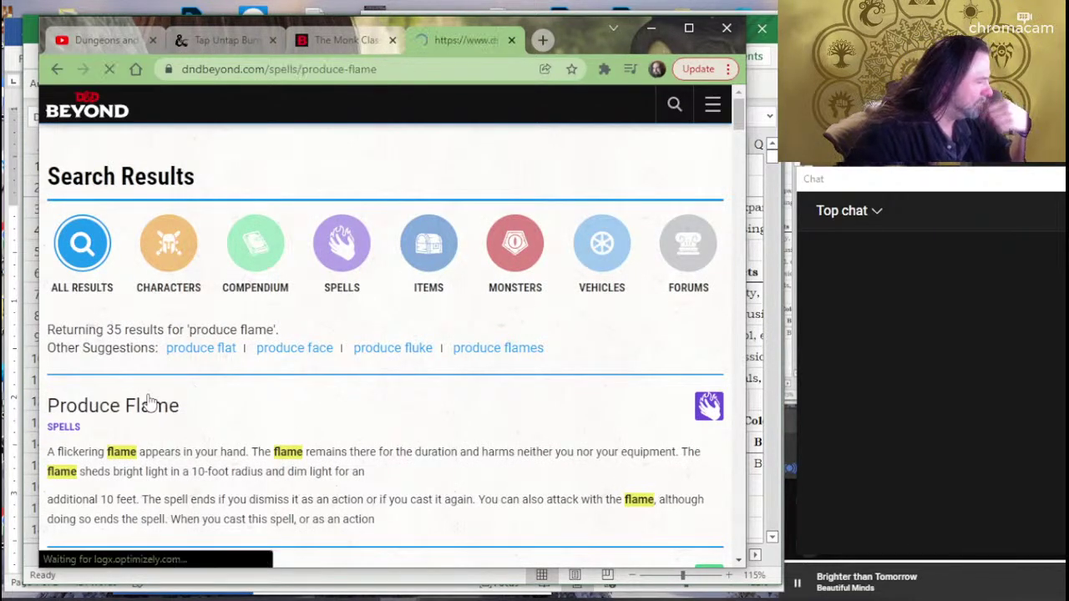
scroll(257, 351, down, 3)
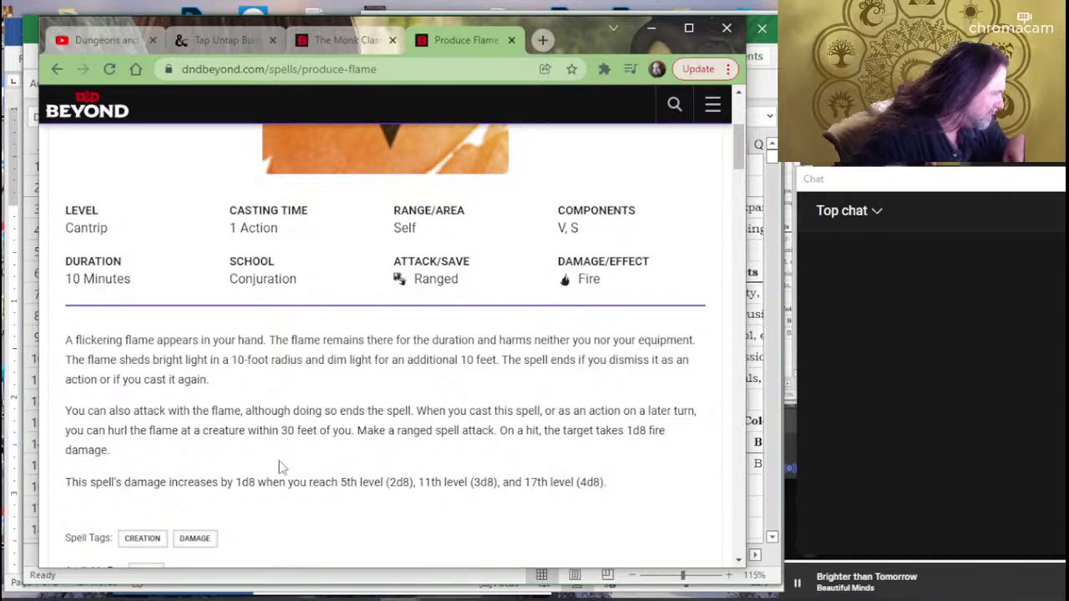
scroll(95, 231, up, 2)
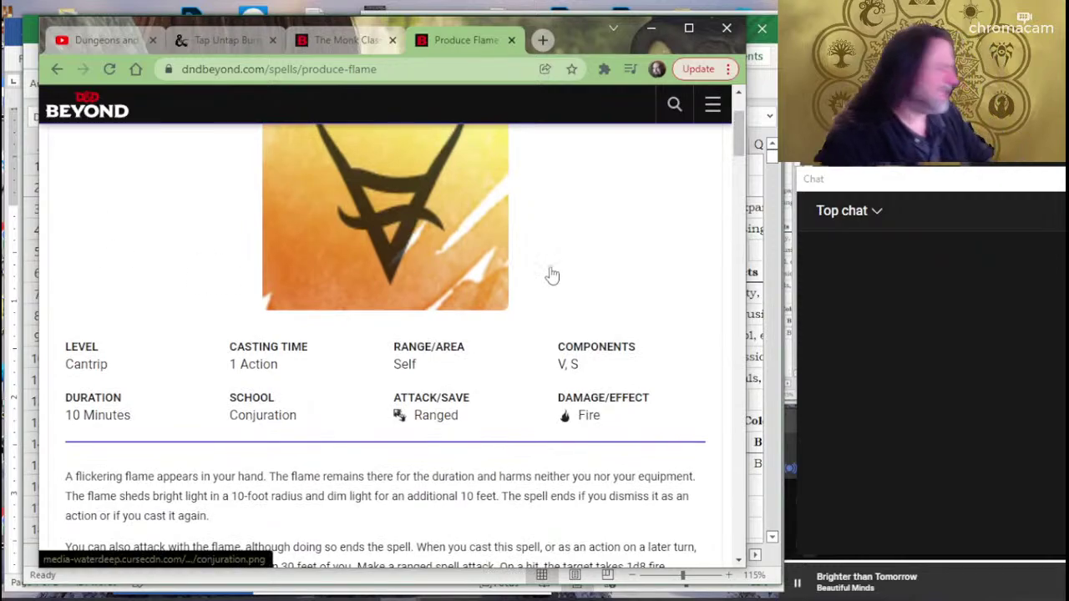
Check the control flames and light entries in Excel, then search D&D Beyond for 'fire bolt'.
key(alt+Tab)
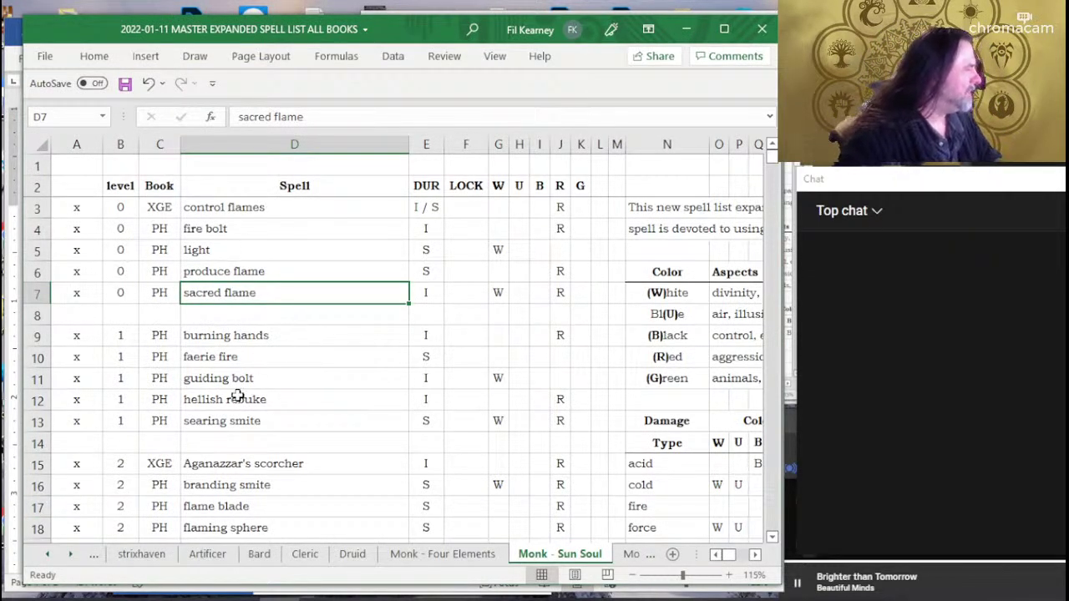
click(260, 208)
click(260, 247)
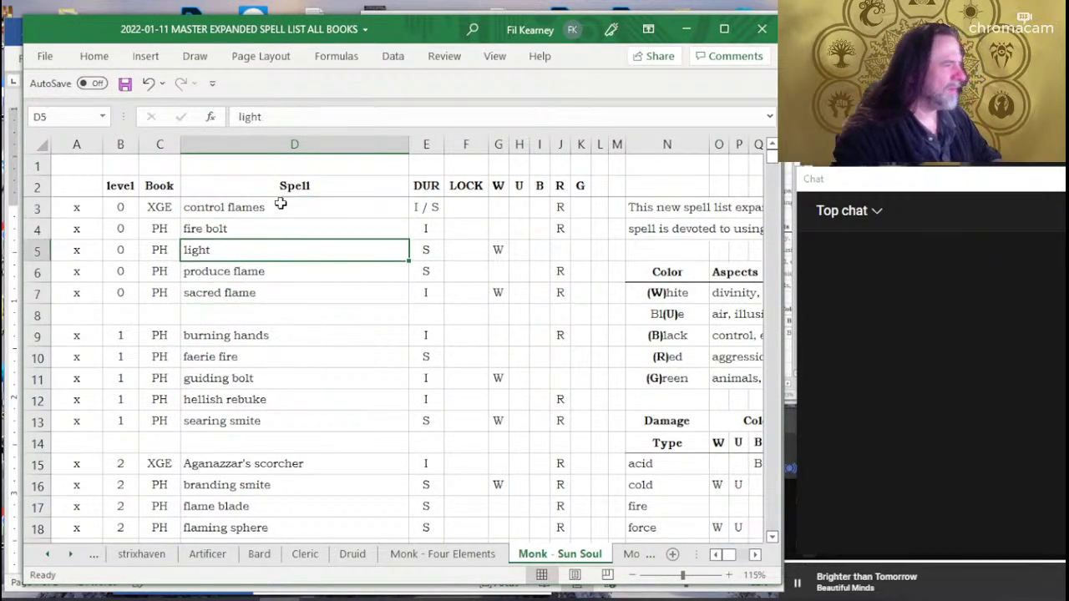
key(alt+Tab)
scroll(492, 180, up, 2)
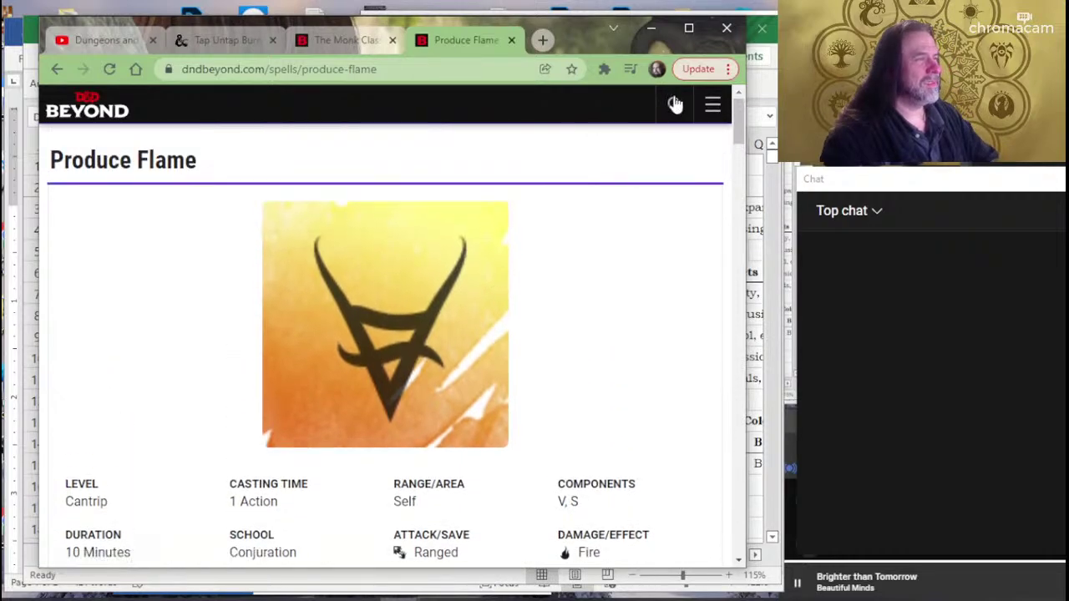
click(674, 103)
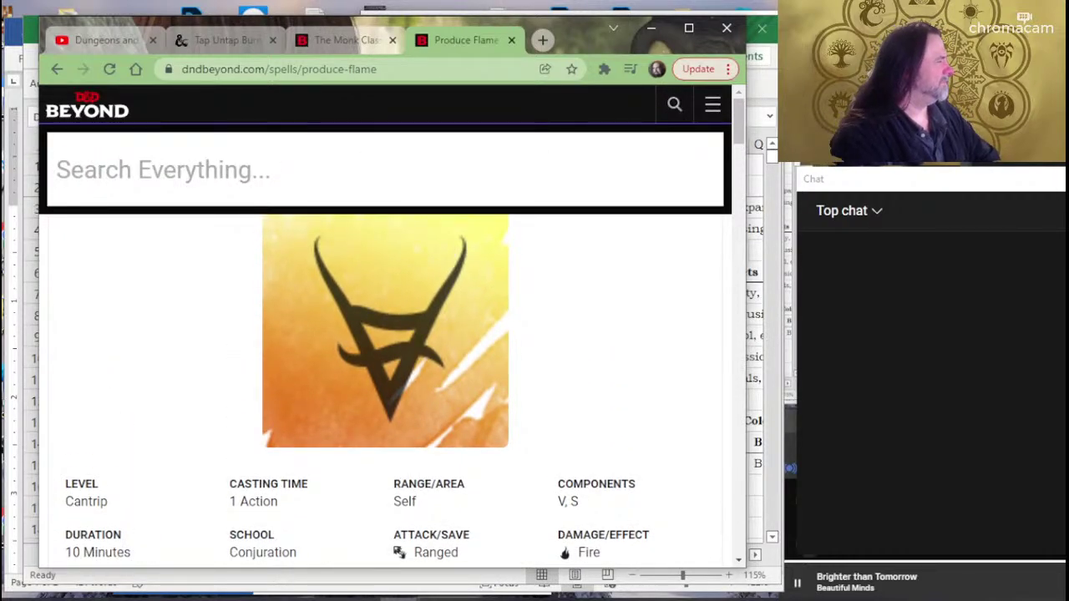
text(fire bolt)
key(Return)
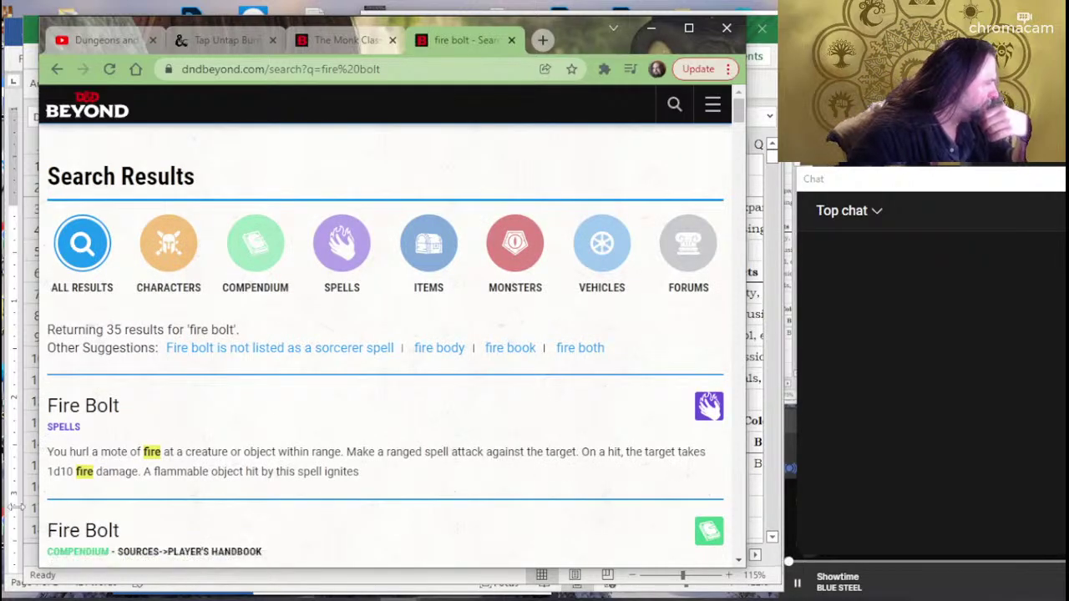
Read the Fire Bolt spell page and compare it with the Way of the Sun Soul description.
click(106, 422)
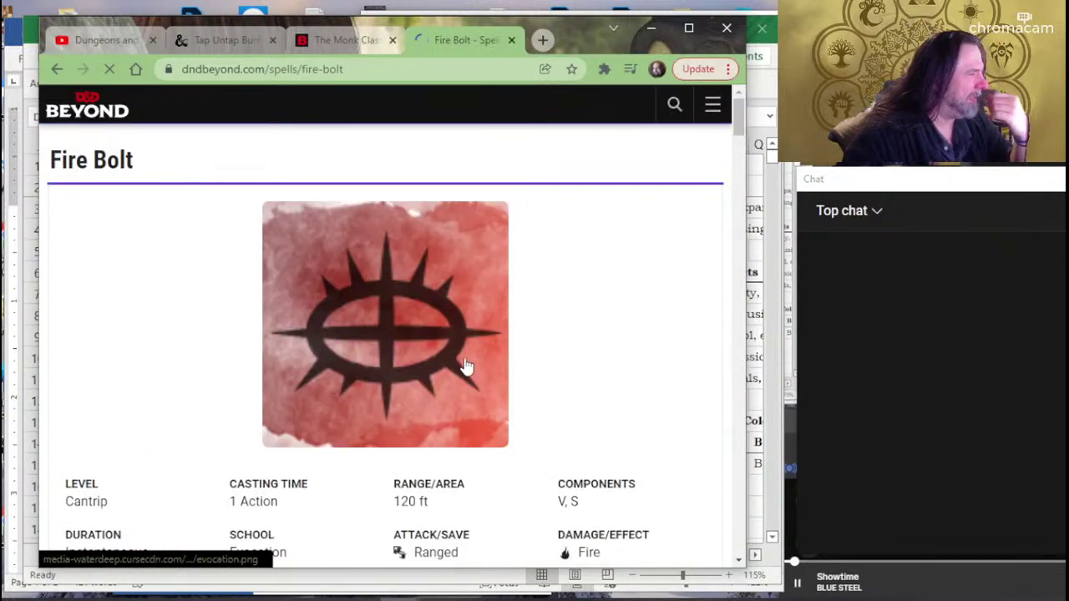
scroll(490, 353, down, 3)
scroll(488, 361, down, 4)
scroll(488, 361, up, 2)
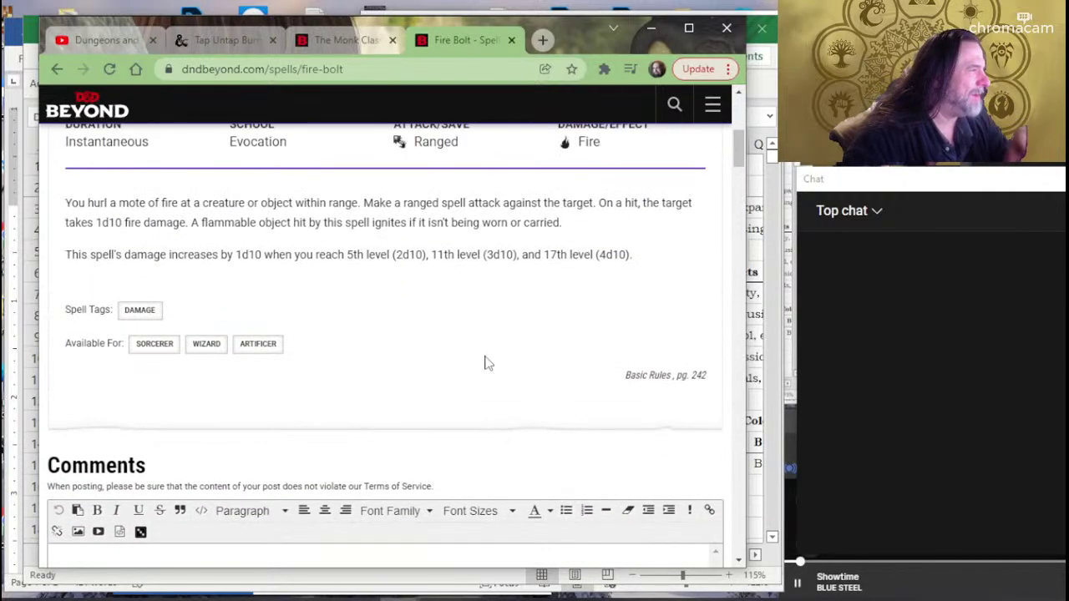
scroll(449, 400, up, 2)
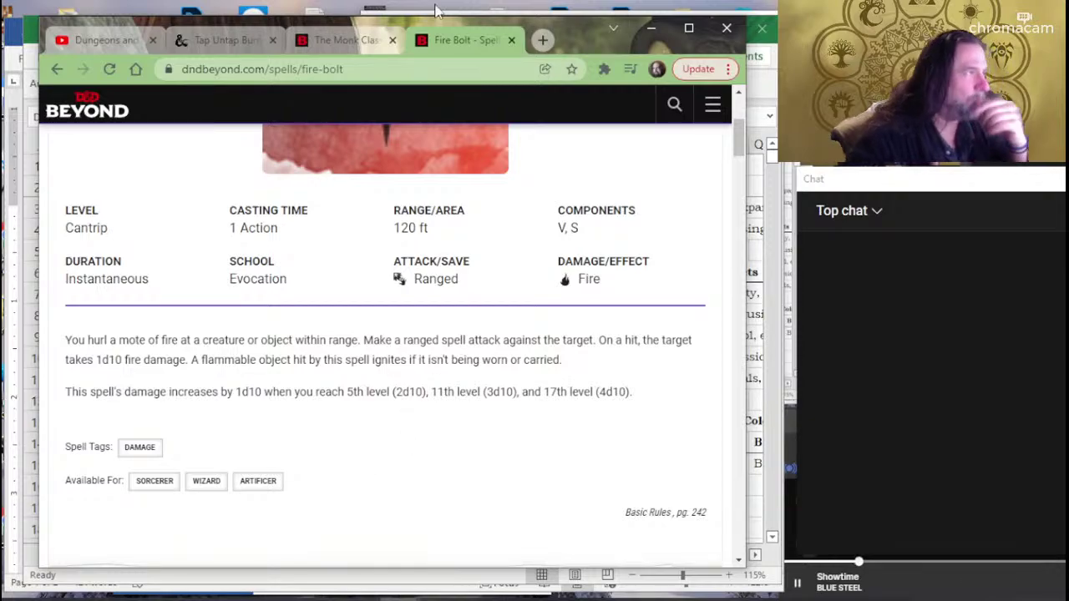
click(324, 41)
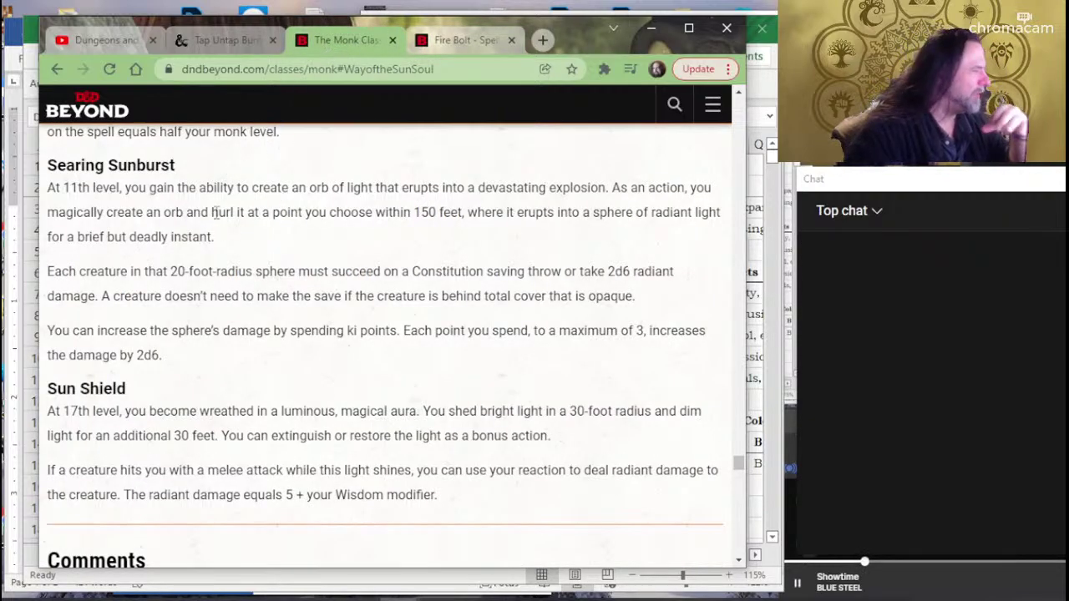
click(456, 41)
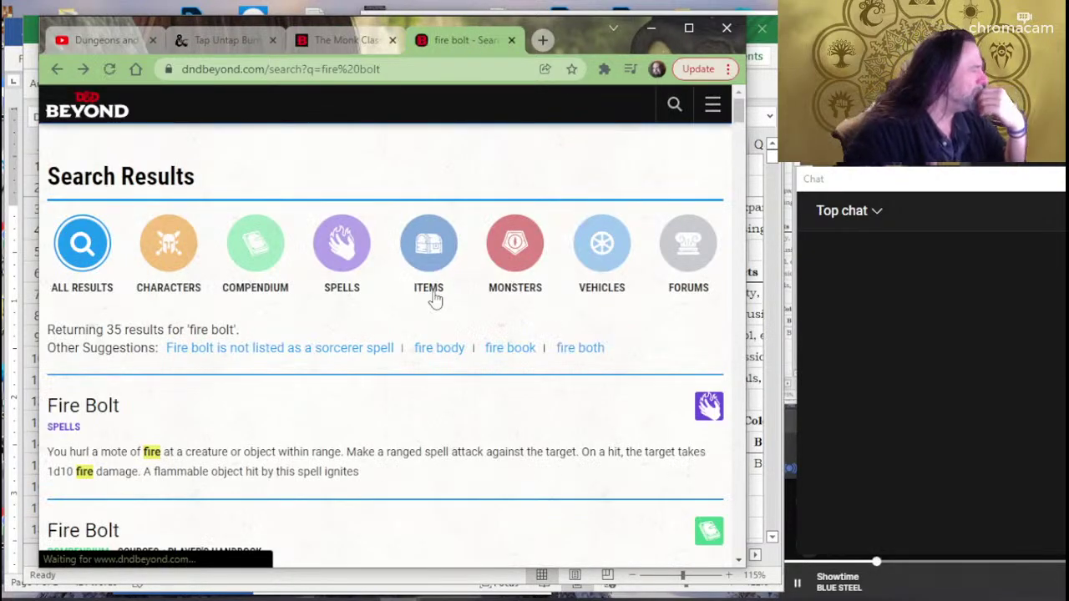
scroll(414, 322, down, 5)
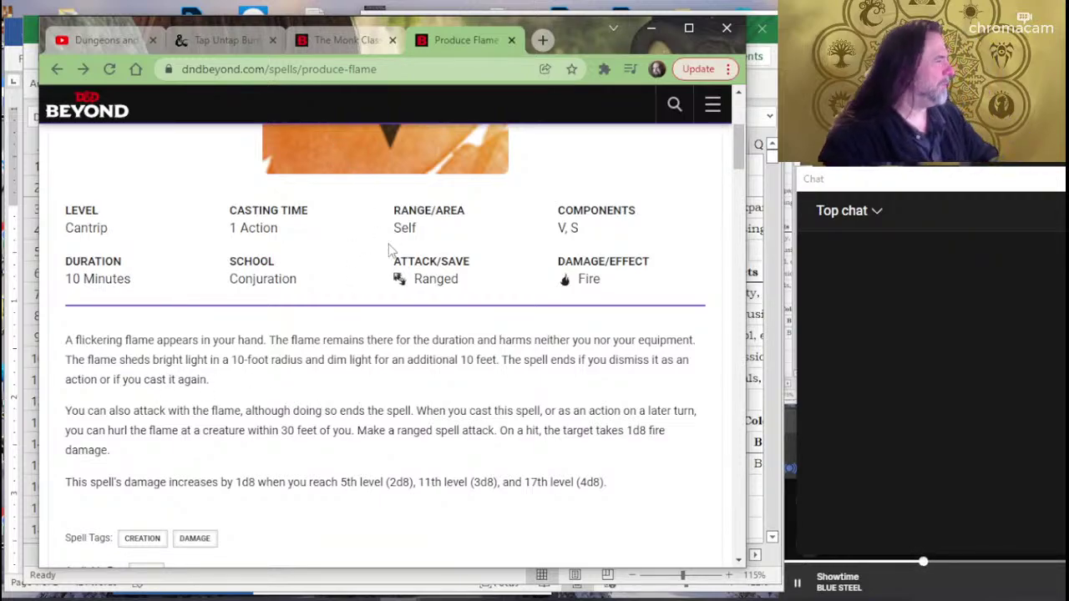
scroll(389, 251, up, 4)
key(alt+Tab)
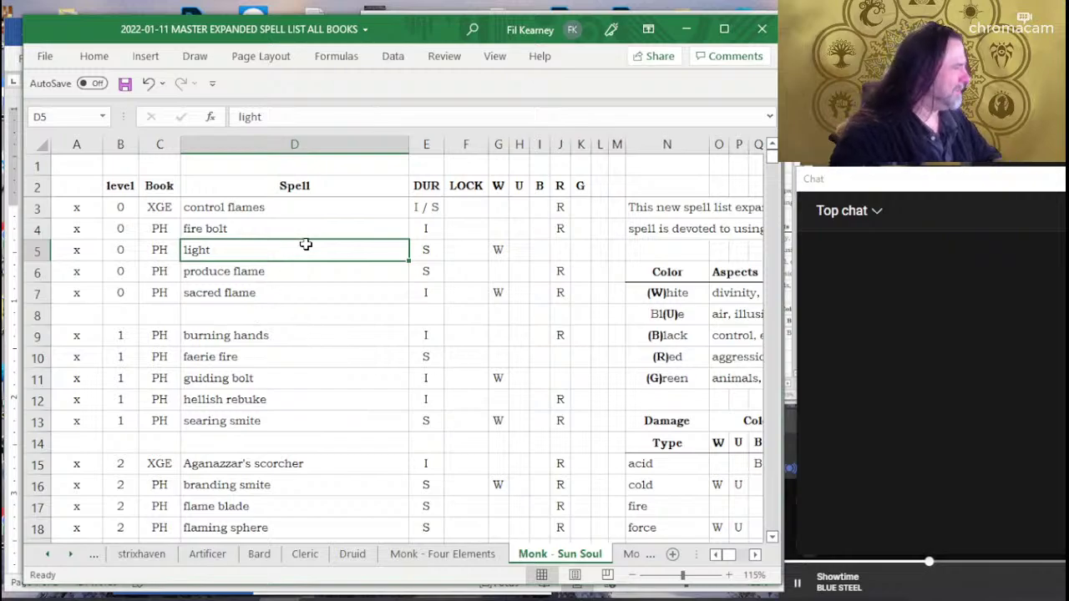
Delete the produce flame entry across columns A–D, shifting cells up.
click(563, 273)
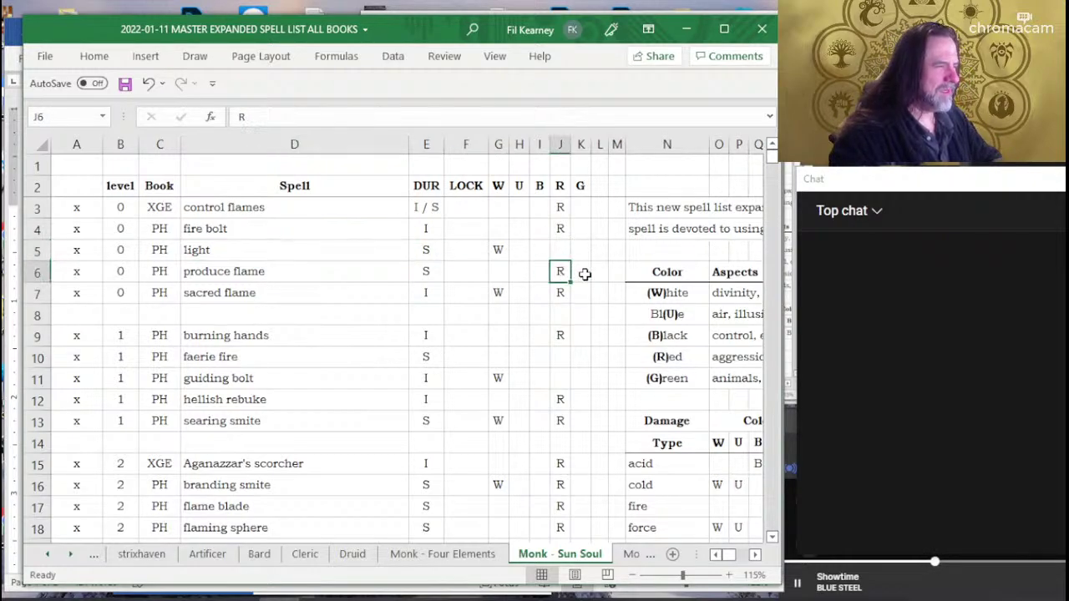
drag(585, 274, 58, 276)
right_click(69, 282)
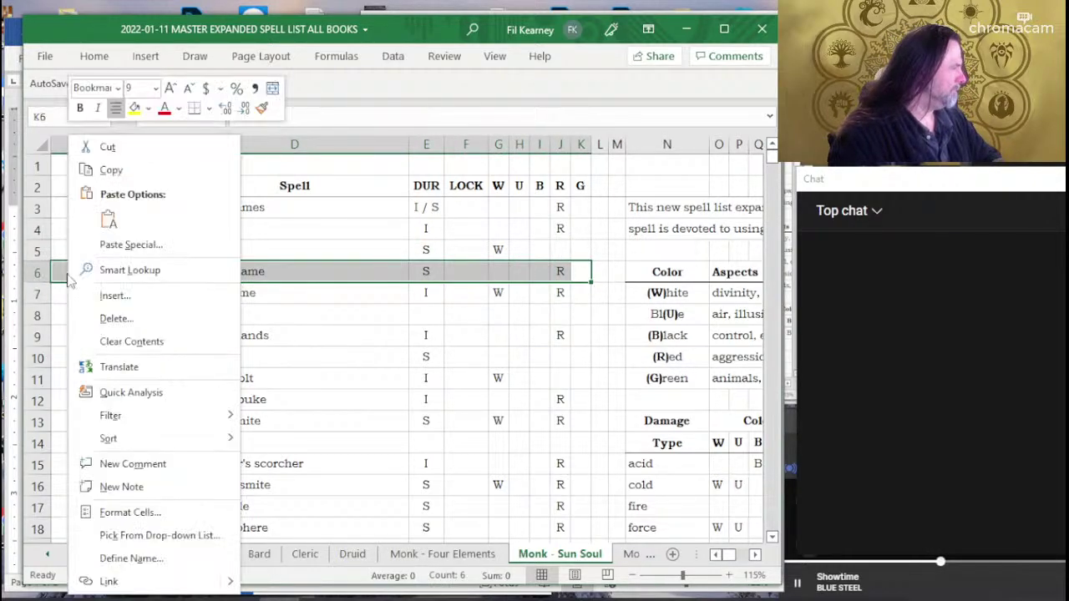
click(162, 318)
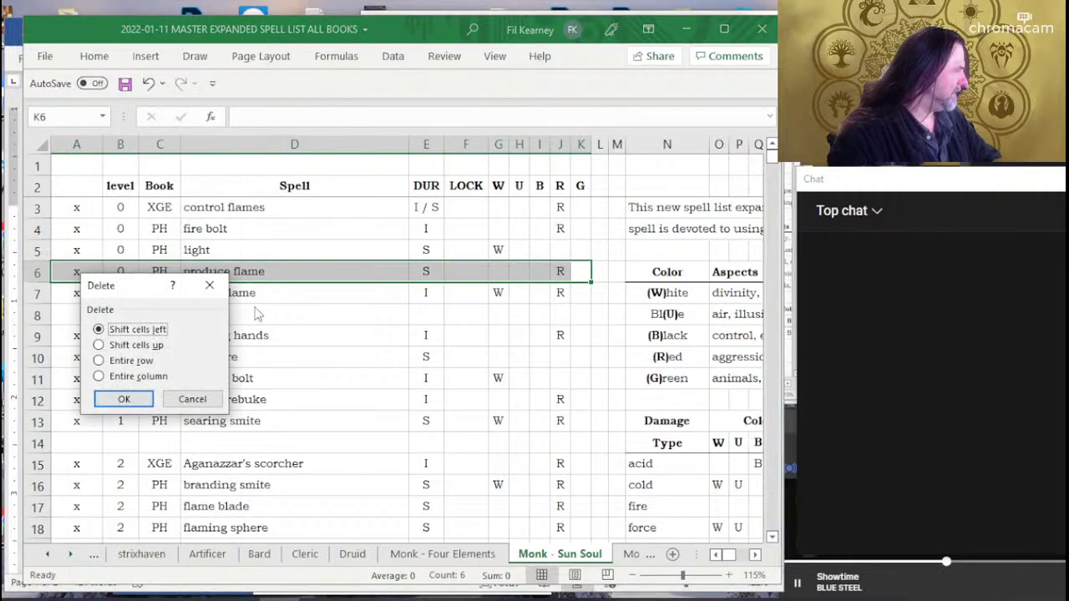
click(135, 345)
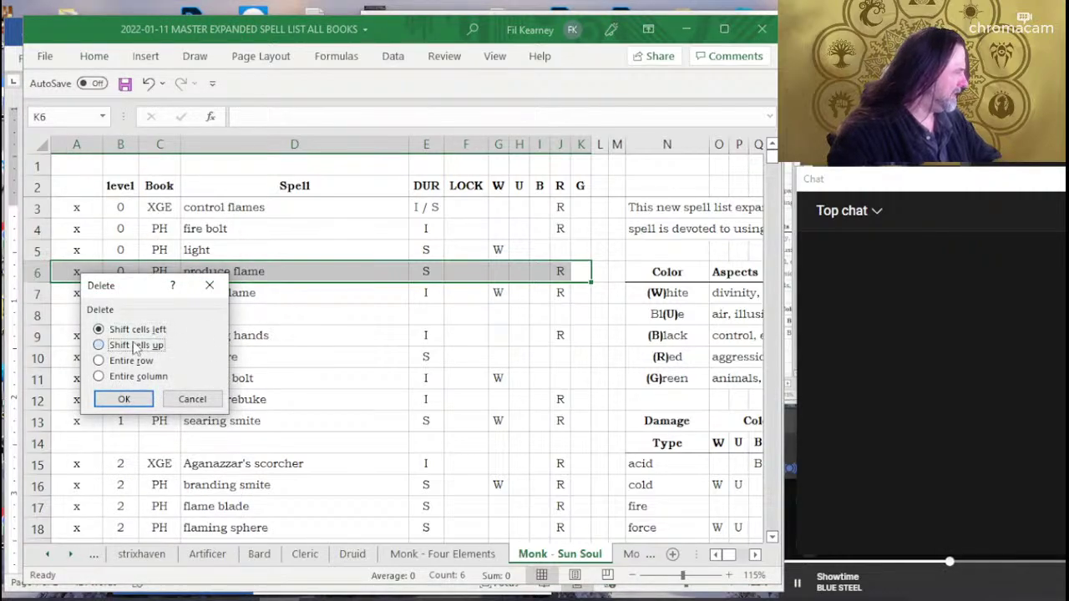
click(101, 400)
click(364, 297)
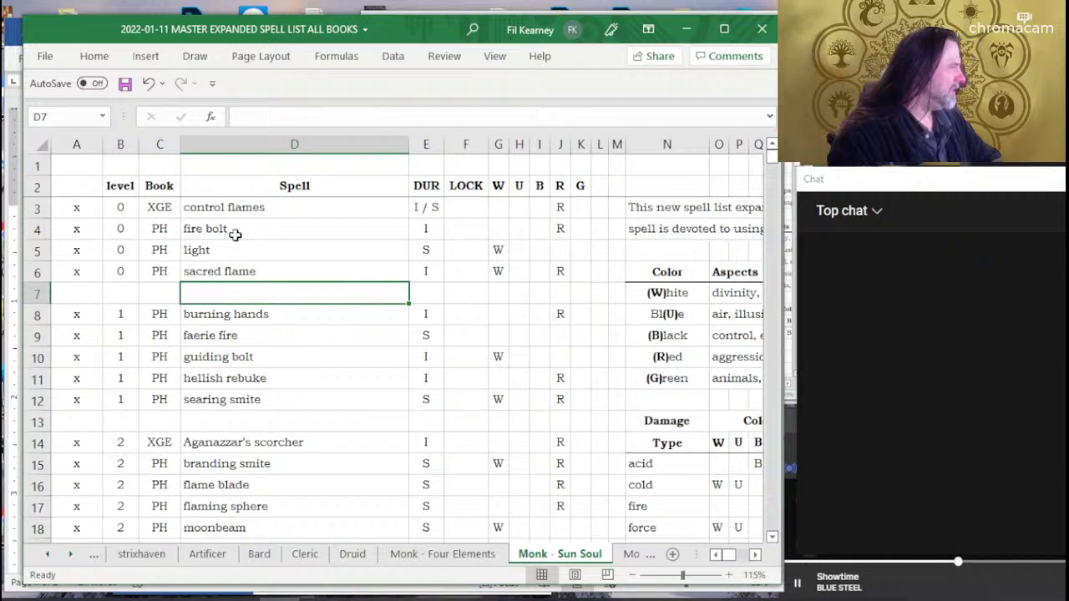
Select the control flames row and start a Shift cells up delete for it.
click(275, 206)
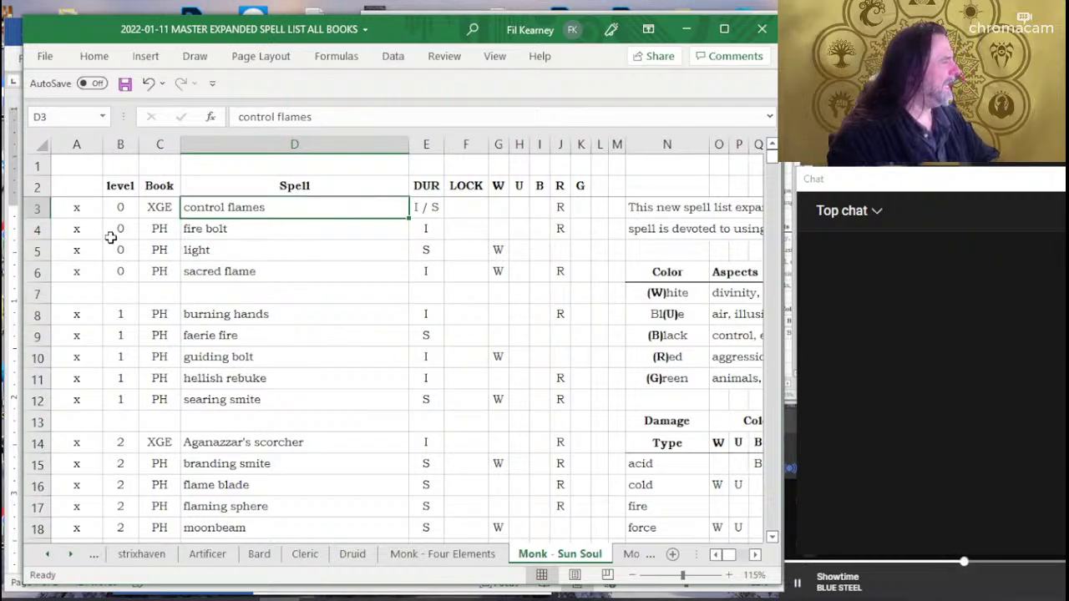
drag(83, 209, 583, 214)
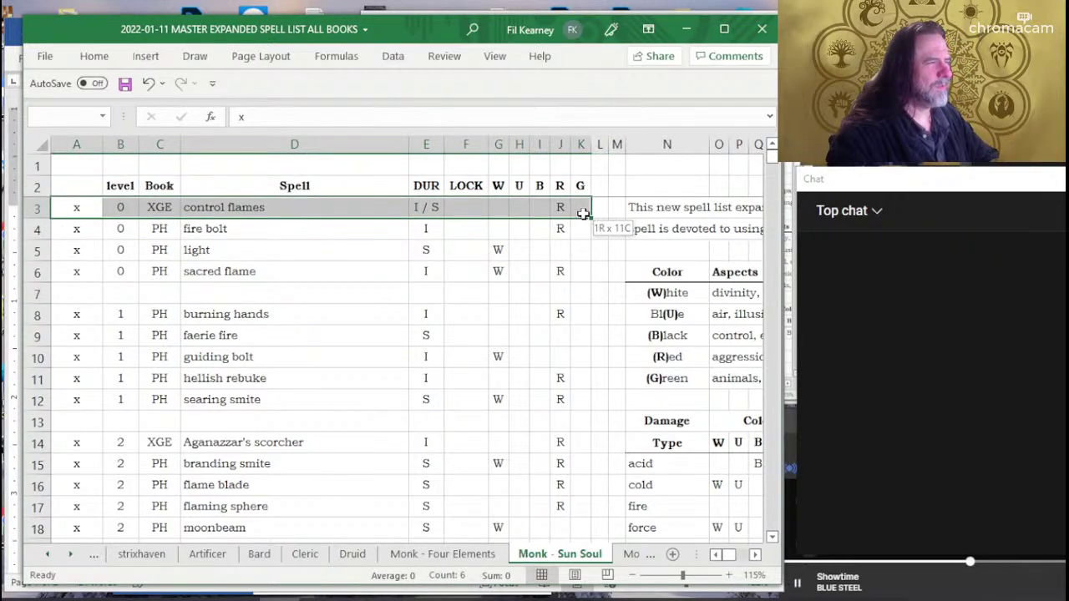
right_click(583, 214)
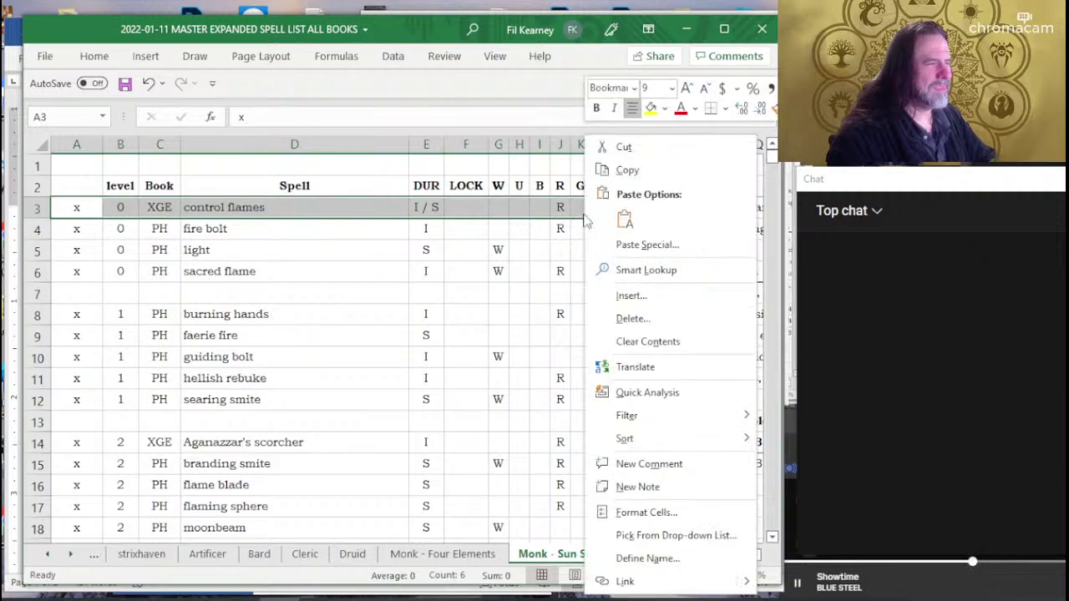
click(655, 321)
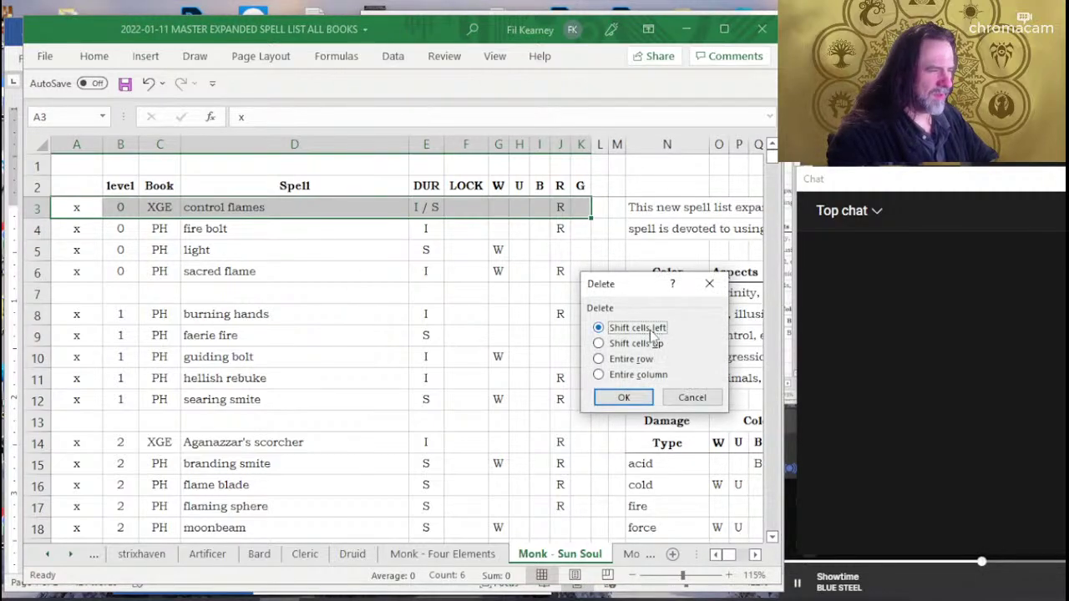
click(643, 343)
Search D&D Beyond for 'control flames' and review the Control Flames spell stats.
key(alt+Tab)
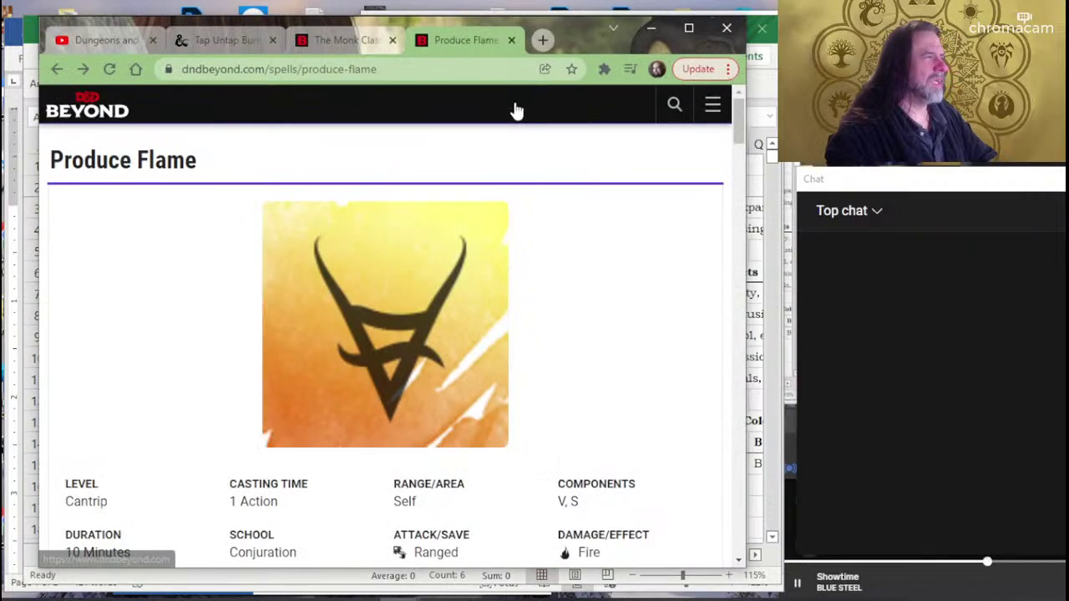
click(664, 110)
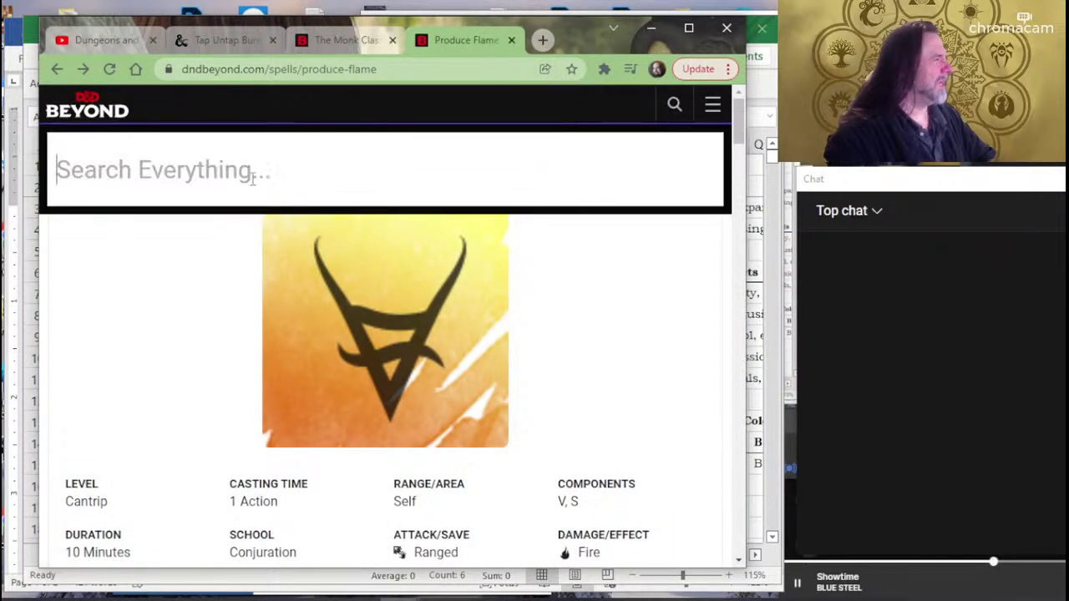
text(C)
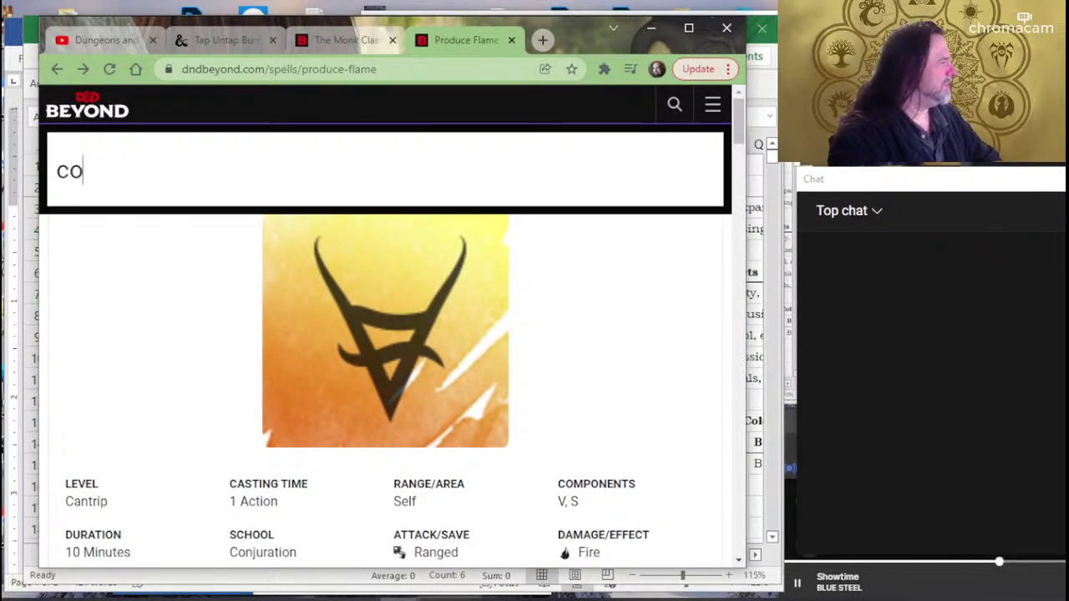
text(ntrol flames)
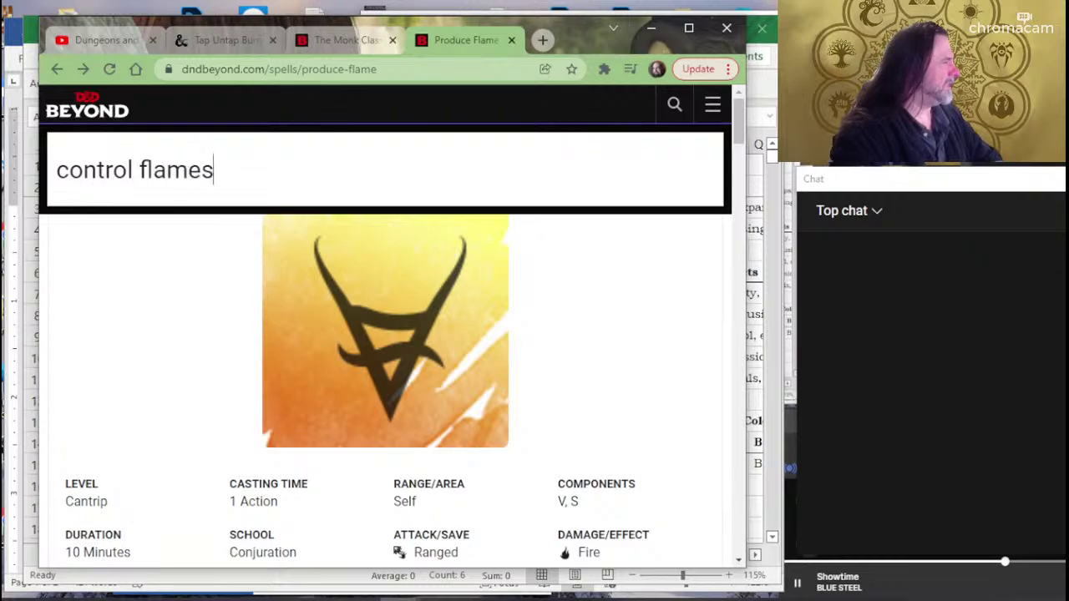
key(Return)
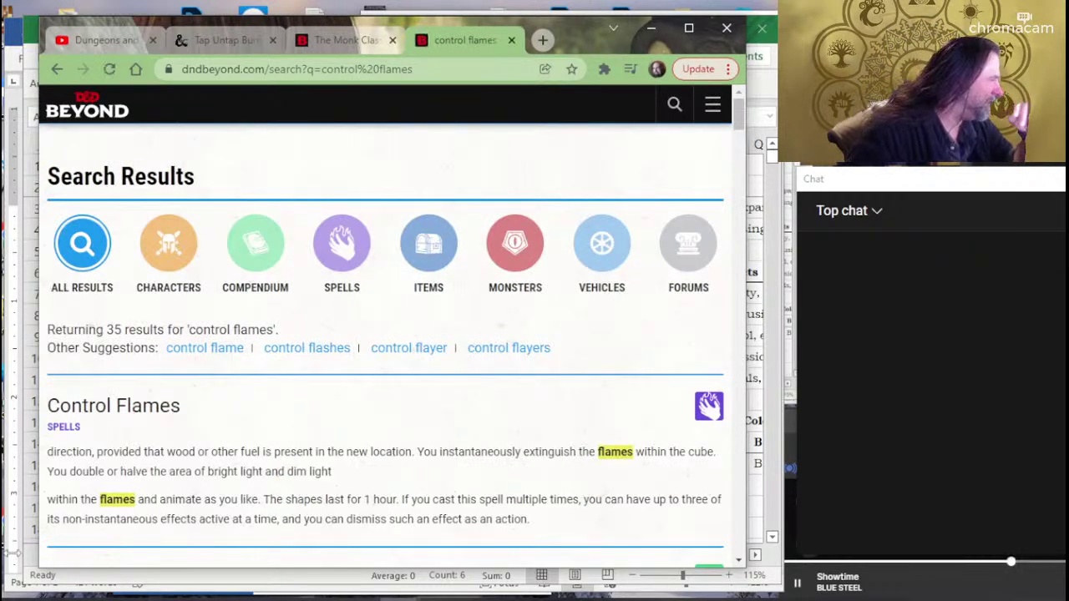
click(156, 410)
scroll(254, 401, down, 3)
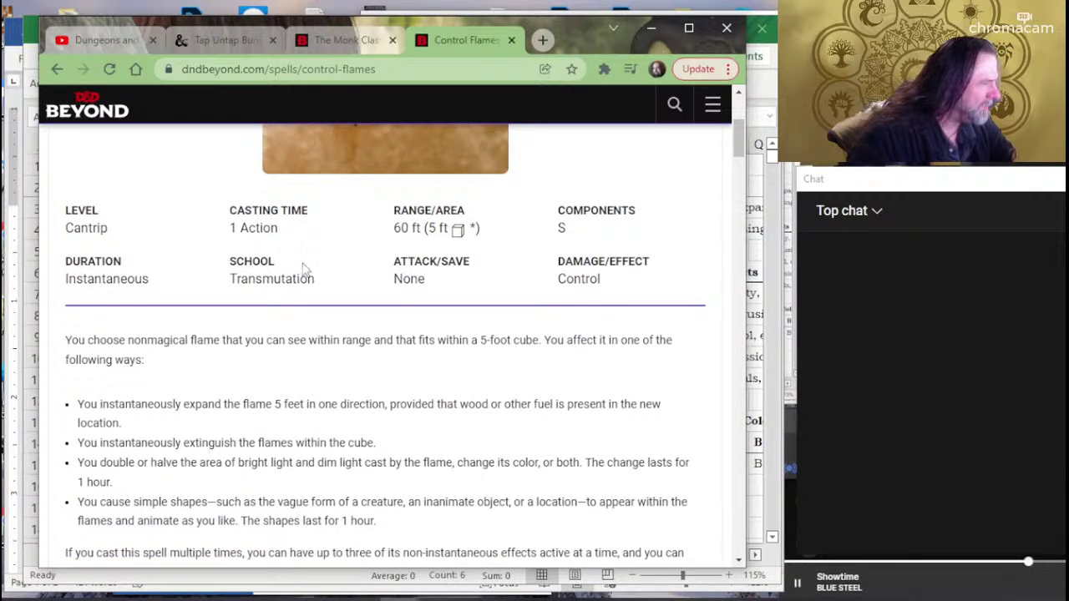
key(alt+Tab)
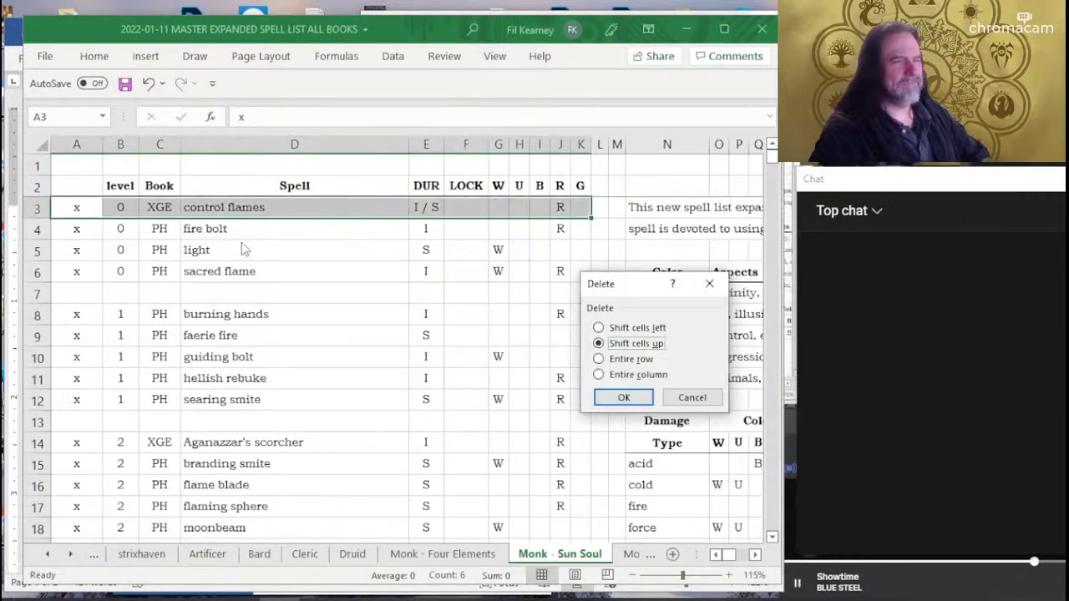
Confirm deleting the control flames row, then check the fire bolt, light and sacred flame entries.
click(642, 396)
click(449, 358)
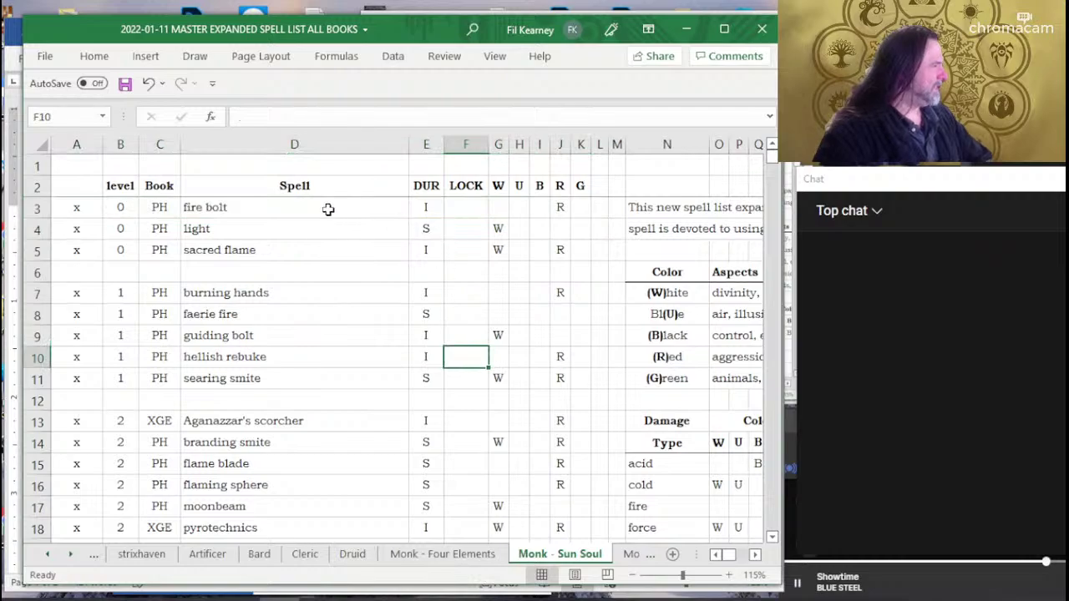
click(287, 206)
click(282, 228)
click(286, 247)
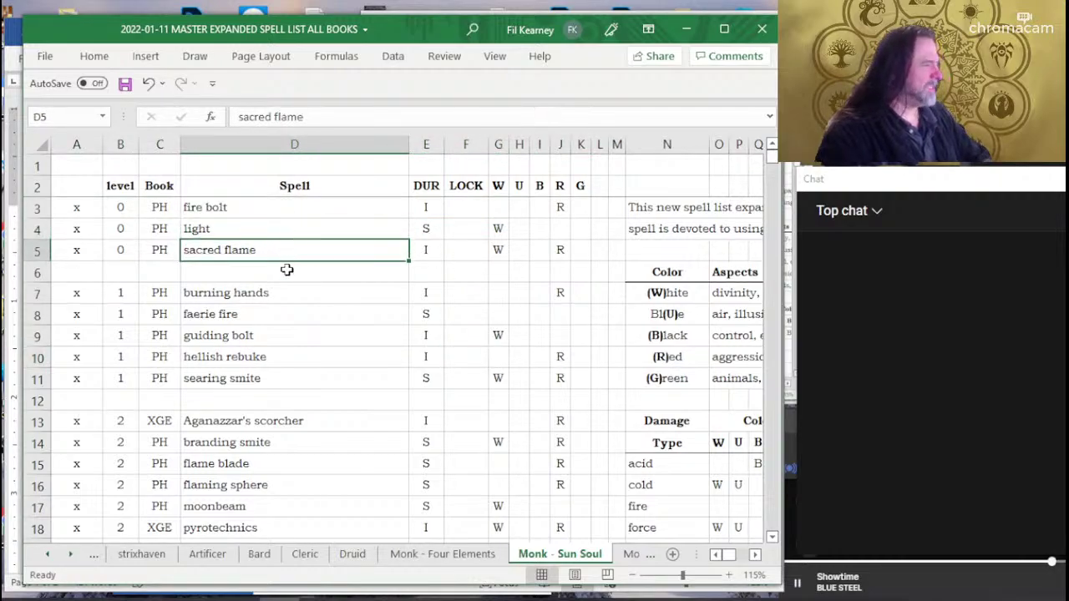
Review the burning hands, faerie fire, hellish rebuke and searing smite entries.
click(279, 294)
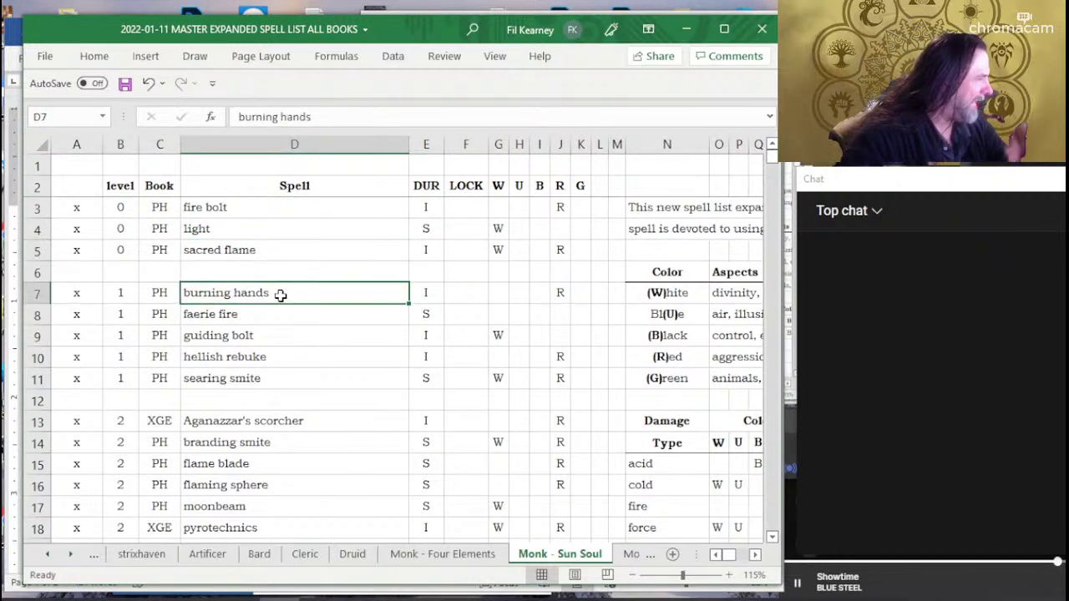
click(281, 314)
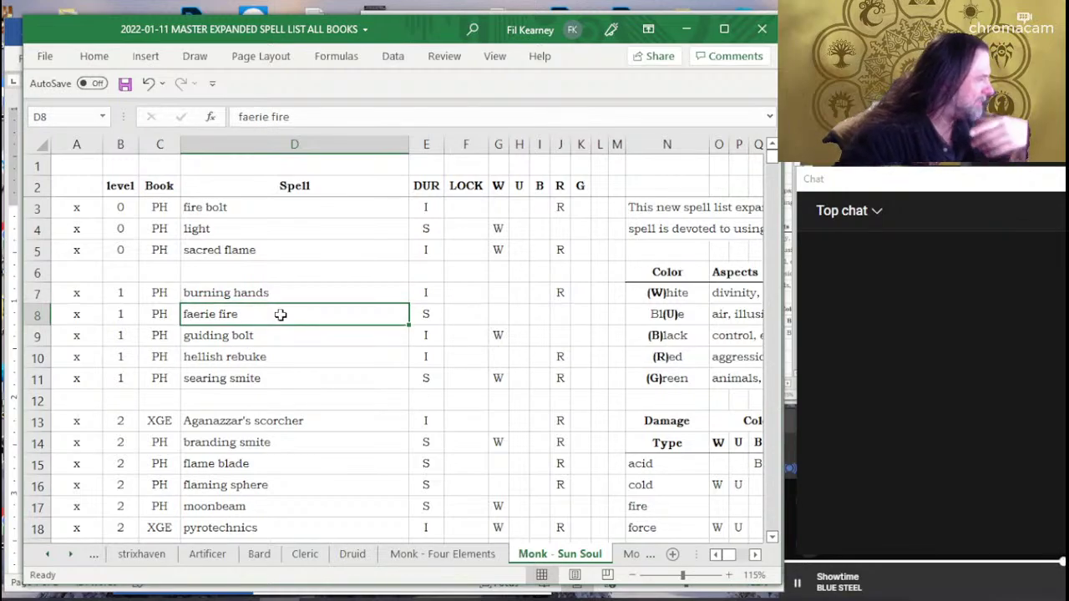
click(310, 355)
click(305, 378)
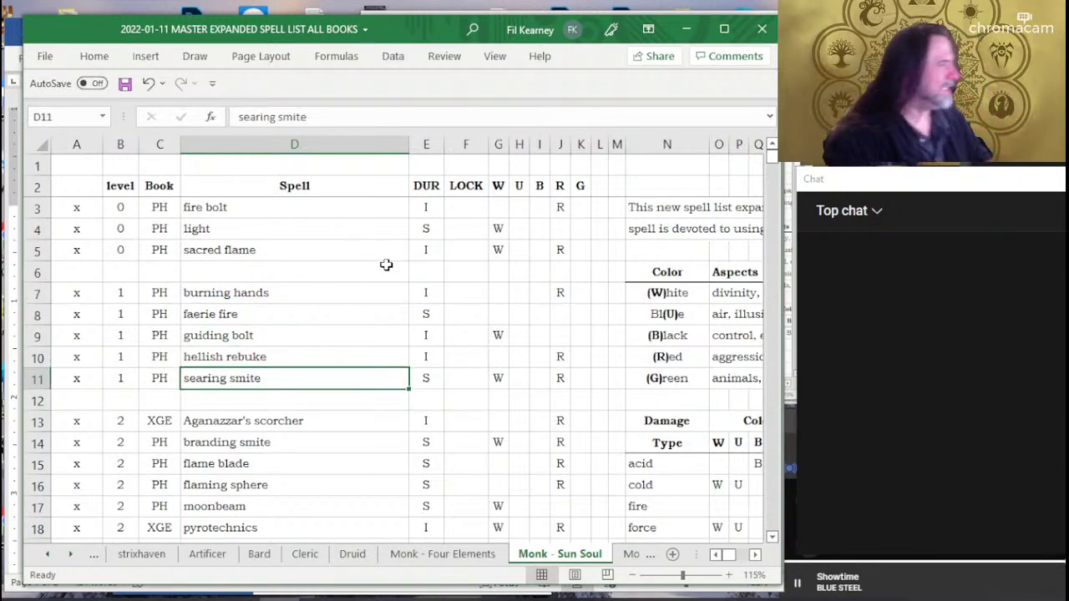
key(alt+Tab)
Search D&D Beyond for 'searing smite', read its spell stats, and return to Excel.
click(674, 103)
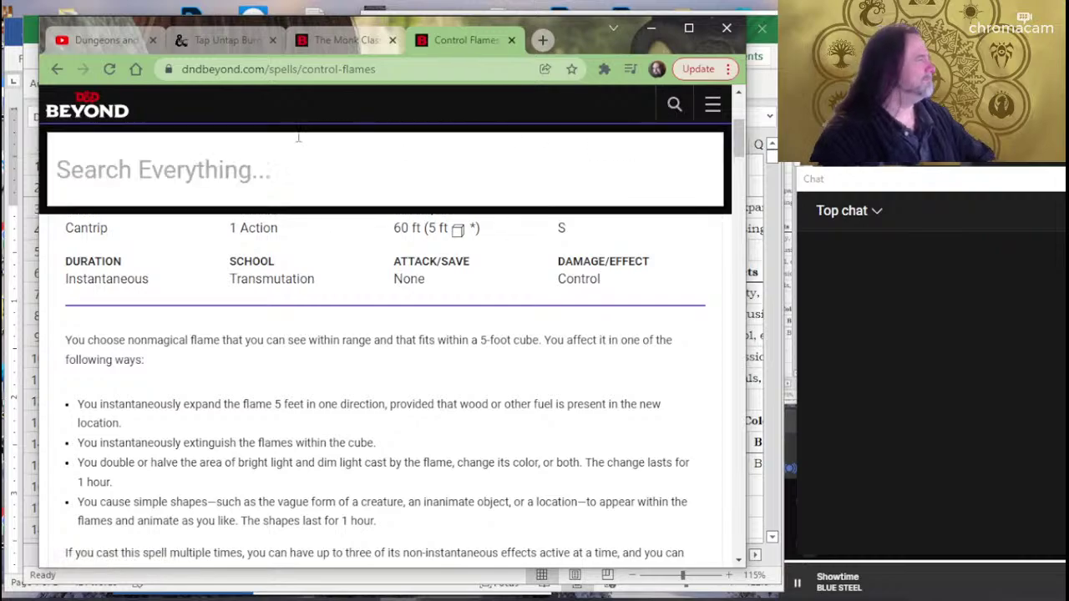
text(searing)
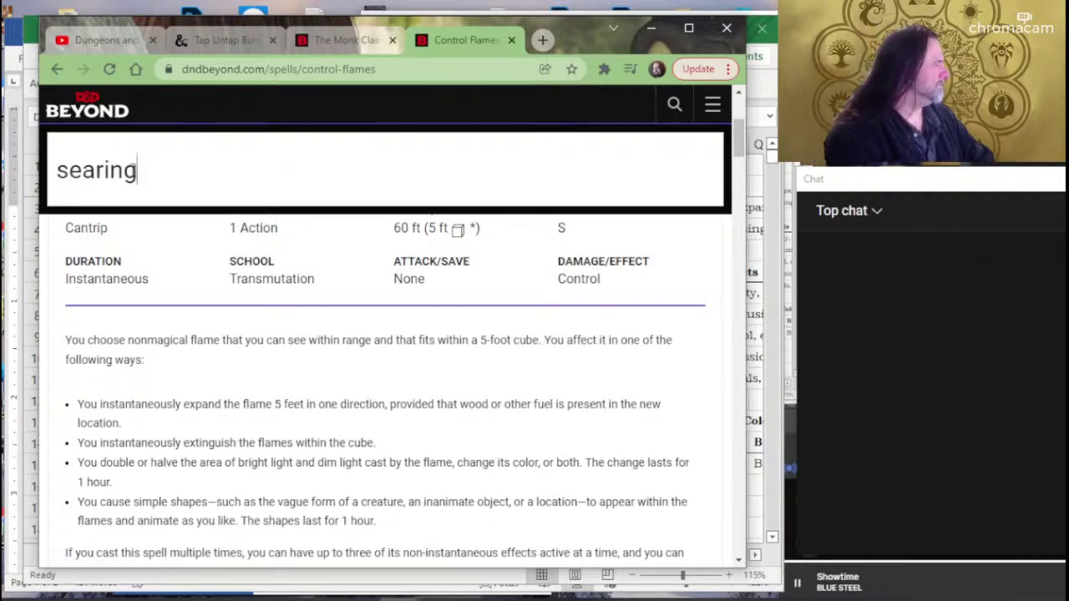
text( smite)
key(Return)
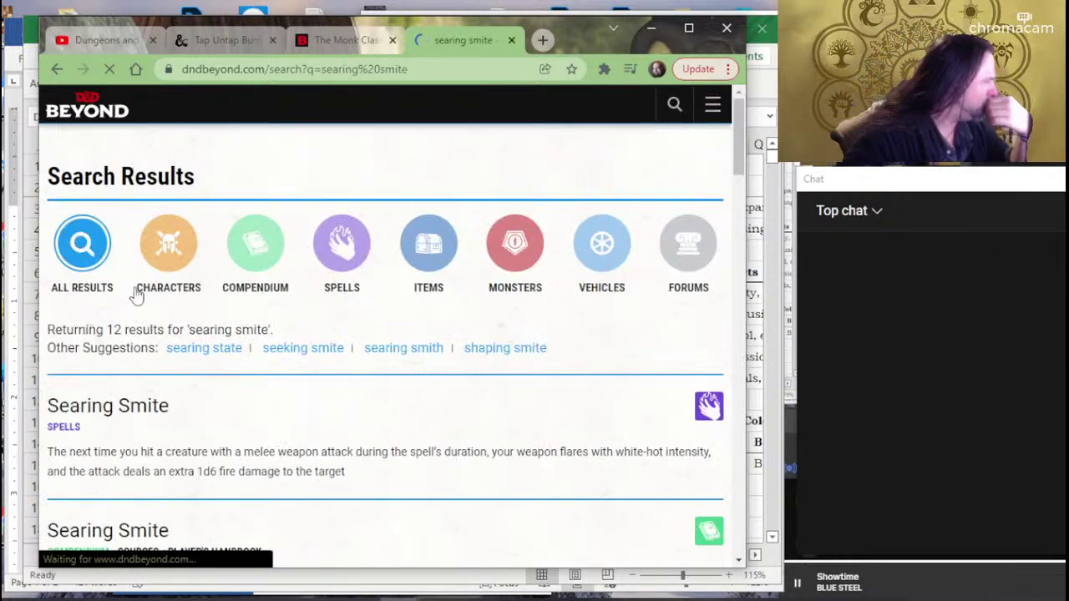
click(159, 408)
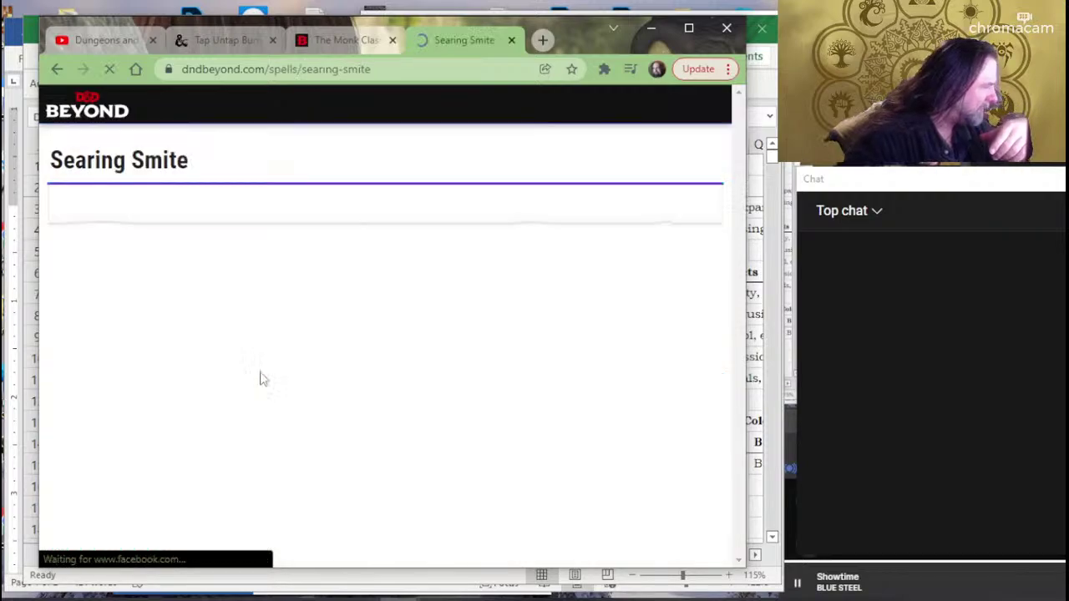
scroll(288, 313, down, 3)
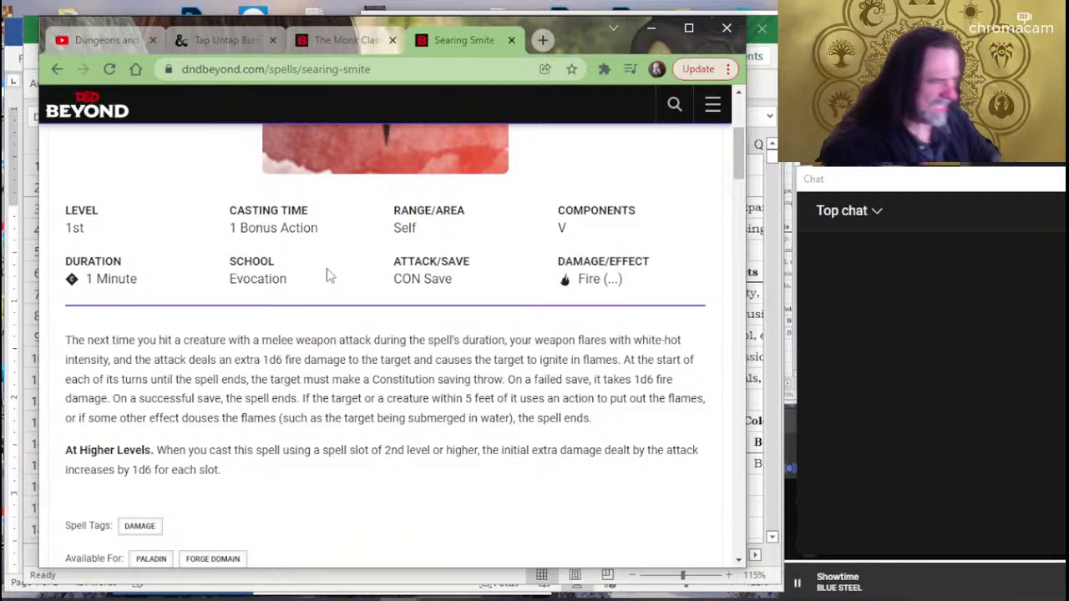
key(alt+Tab)
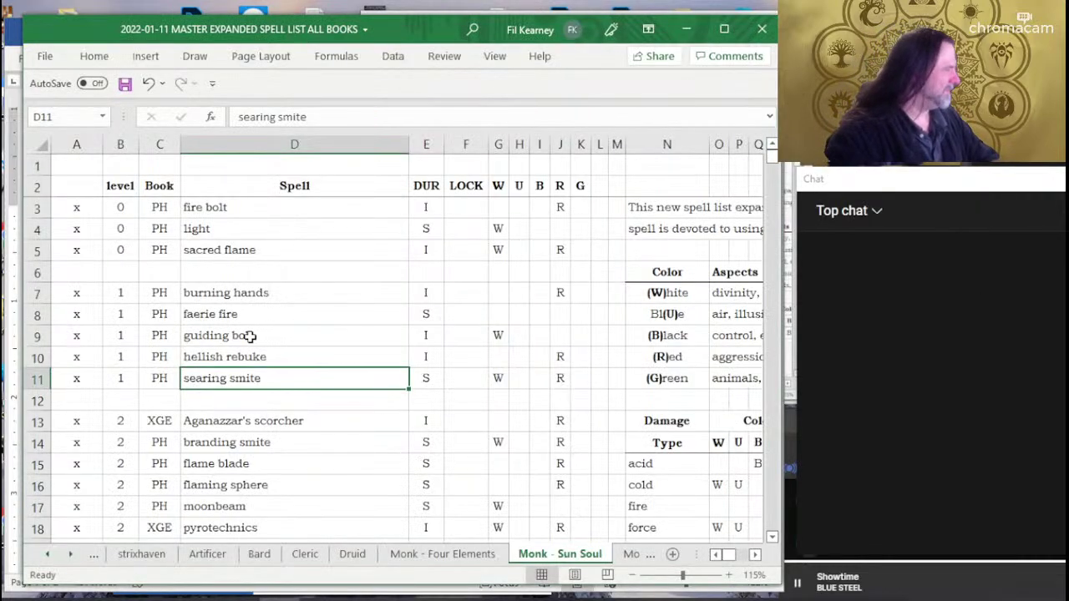
Scroll through the Sun Soul spell list to locate the searing smite entry.
scroll(217, 323, down, 3)
scroll(217, 322, up, 2)
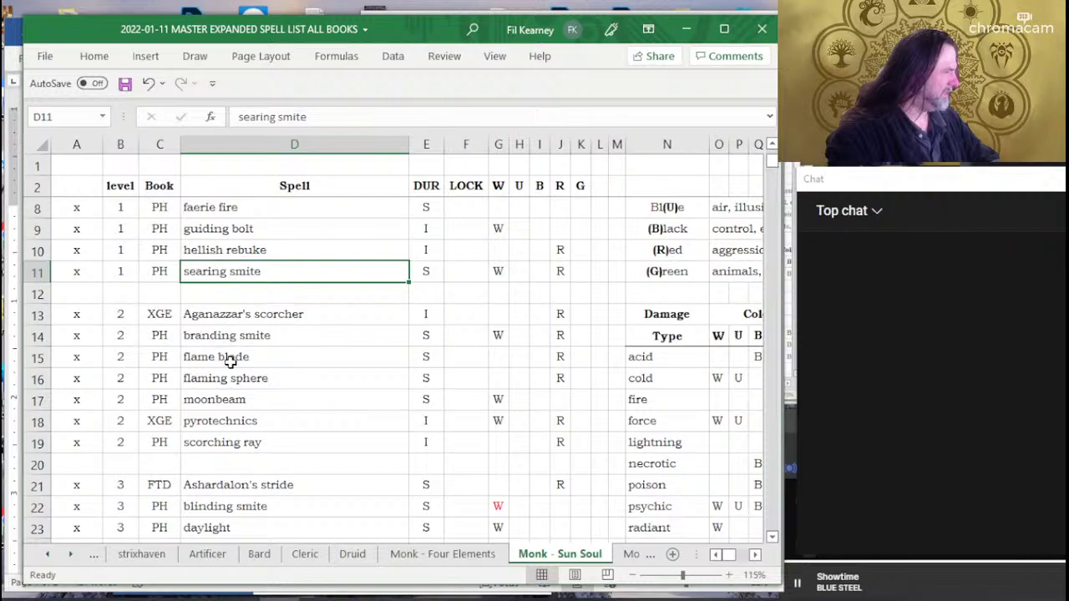
click(249, 436)
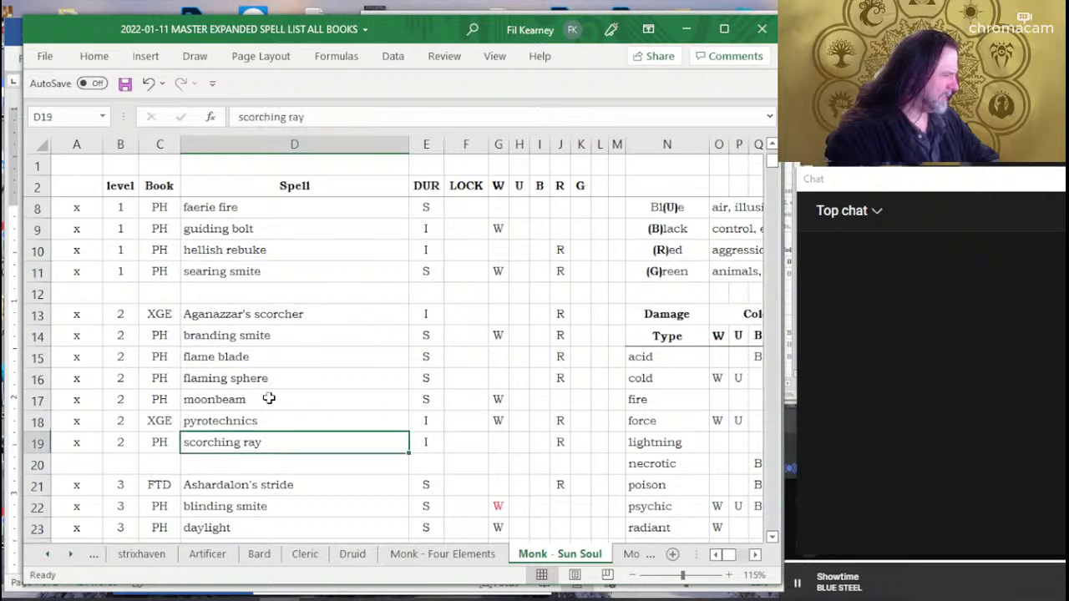
scroll(279, 377, down, 2)
scroll(280, 379, down, 2)
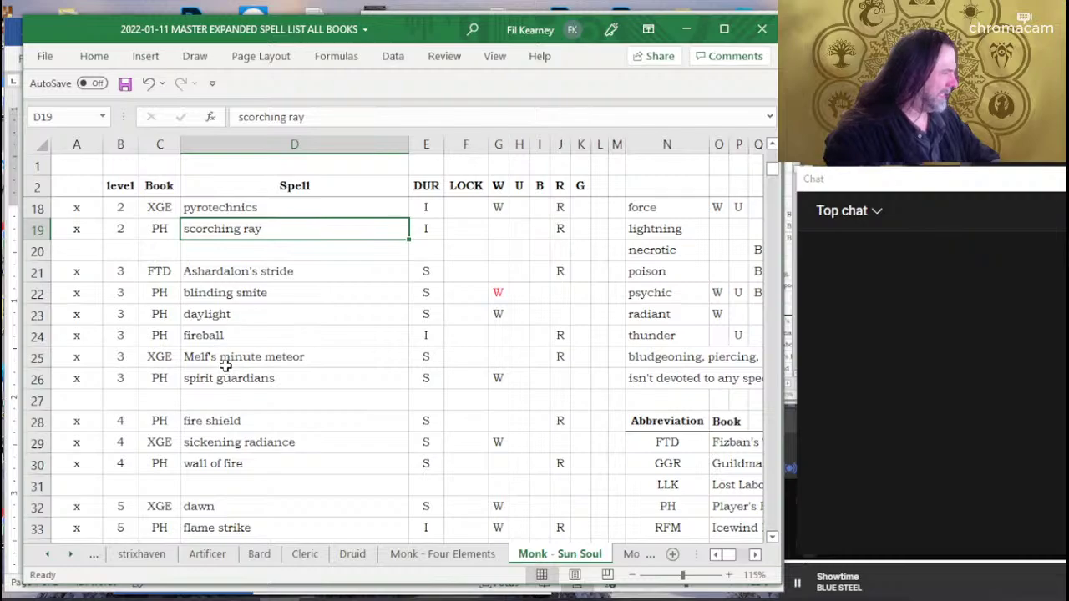
scroll(238, 359, down, 2)
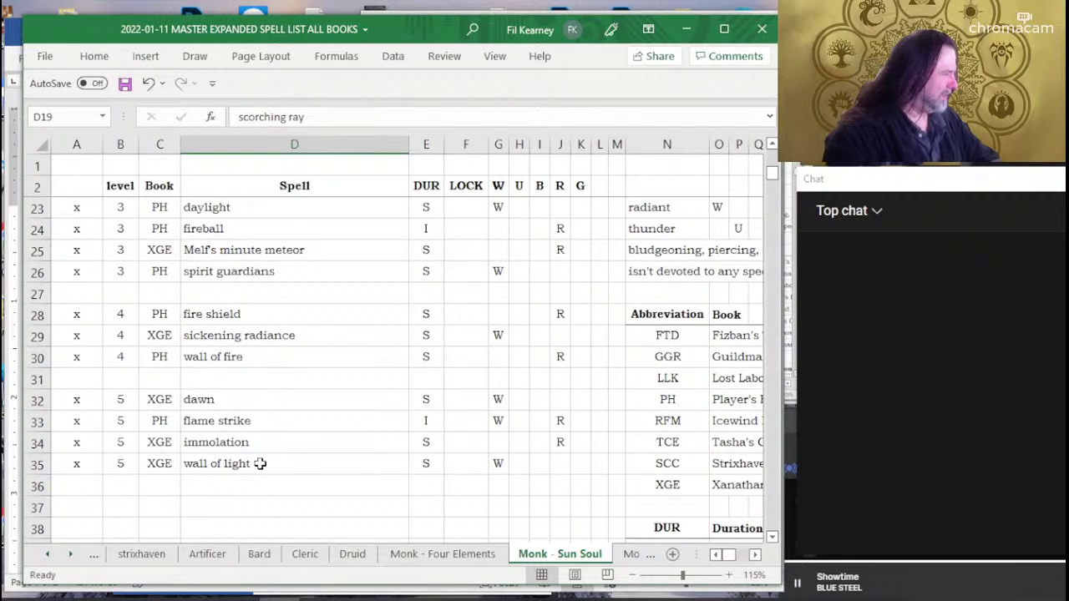
scroll(308, 378, up, 7)
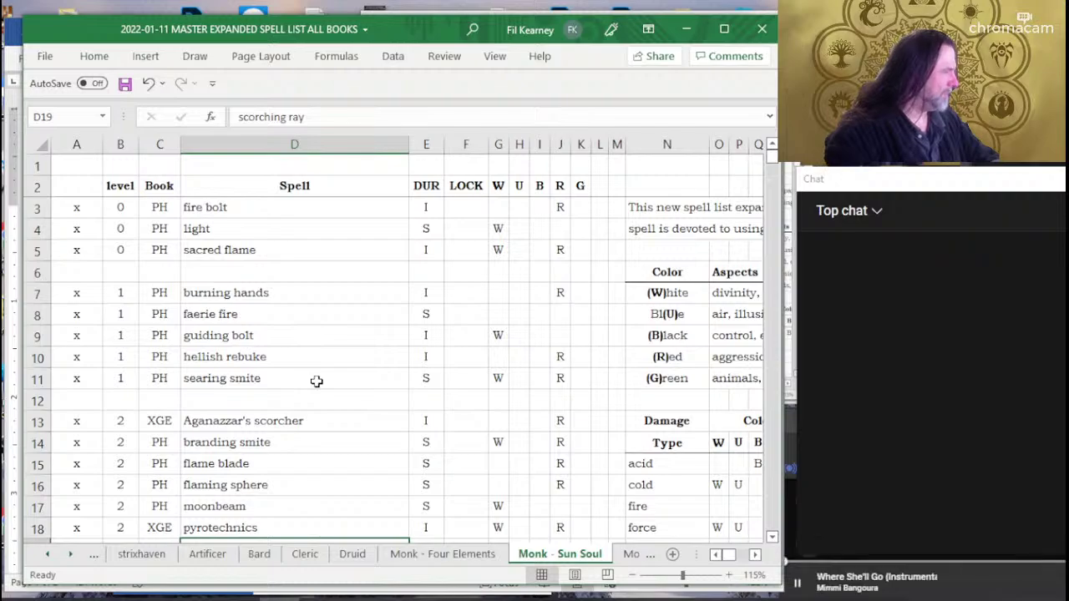
scroll(317, 381, down, 2)
scroll(317, 380, down, 1)
scroll(317, 379, up, 1)
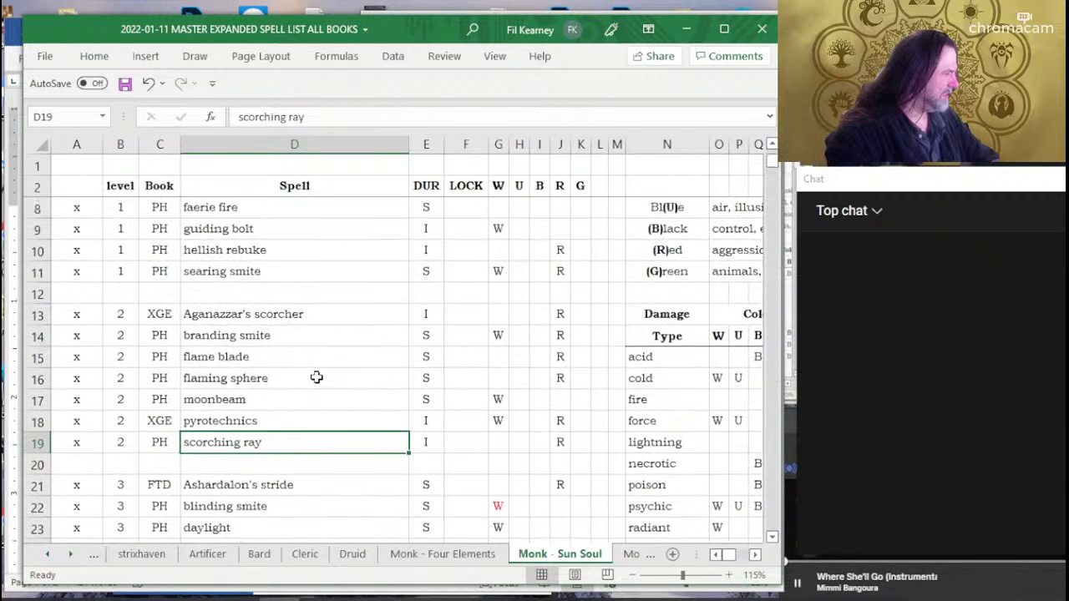
scroll(318, 380, up, 2)
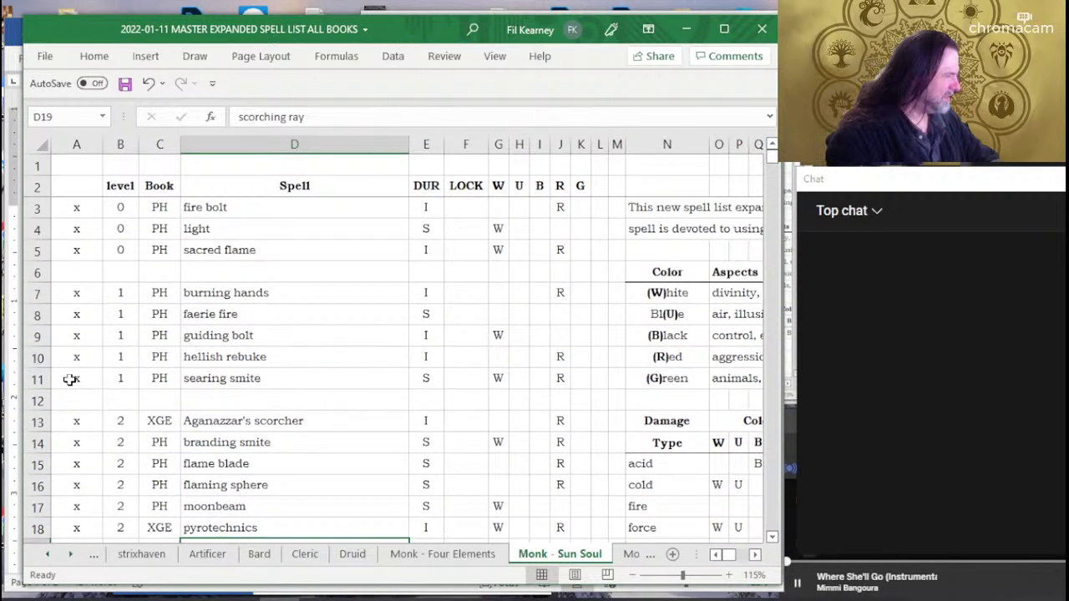
Delete the searing smite cells in row 11, shifting the cells below up.
drag(71, 379, 577, 377)
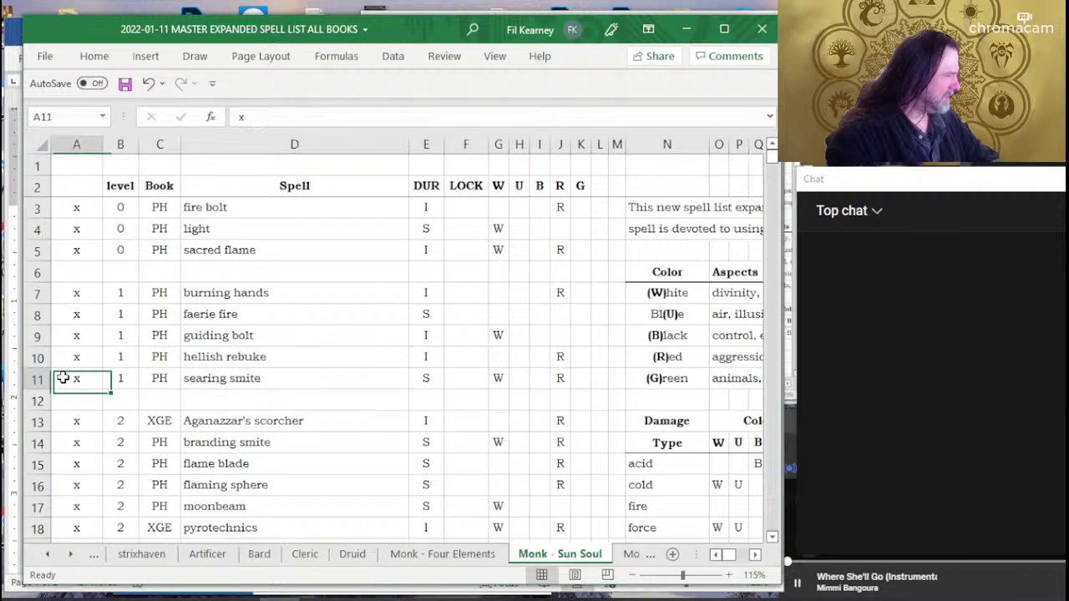
right_click(577, 377)
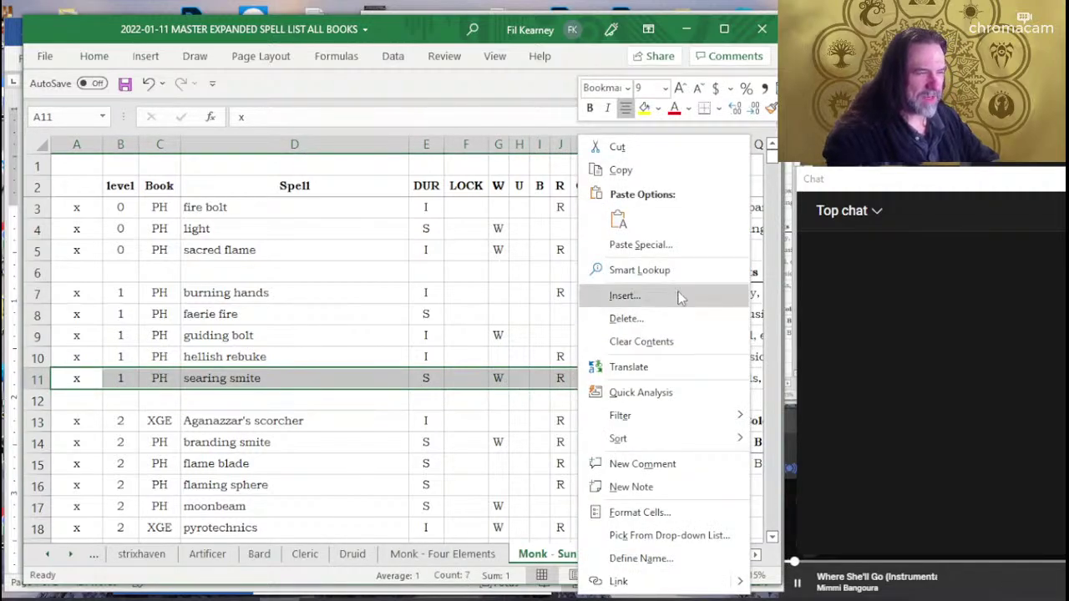
click(669, 317)
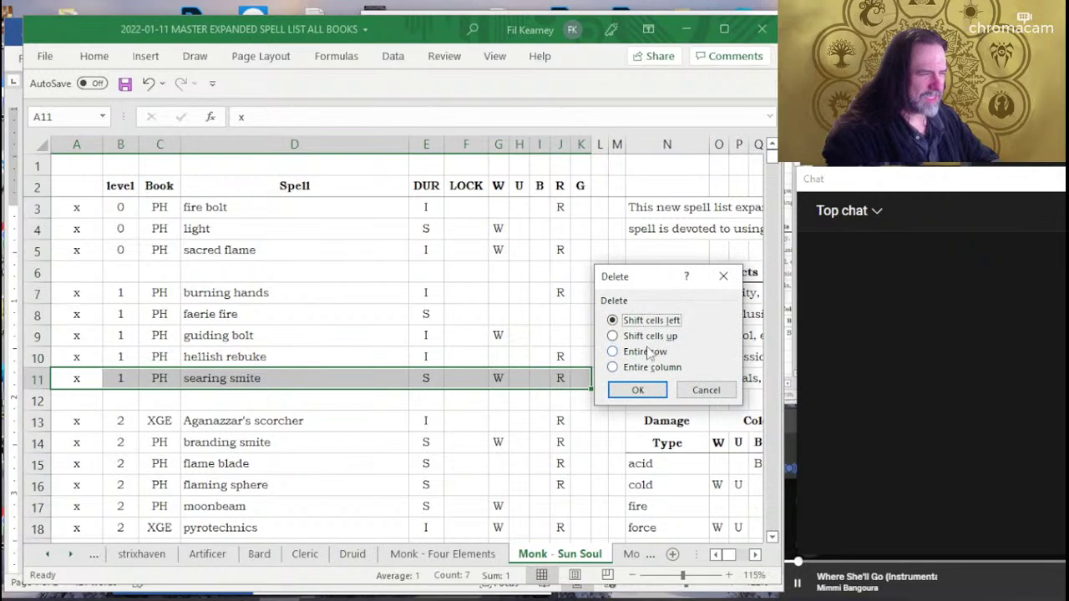
click(649, 351)
click(644, 335)
click(637, 388)
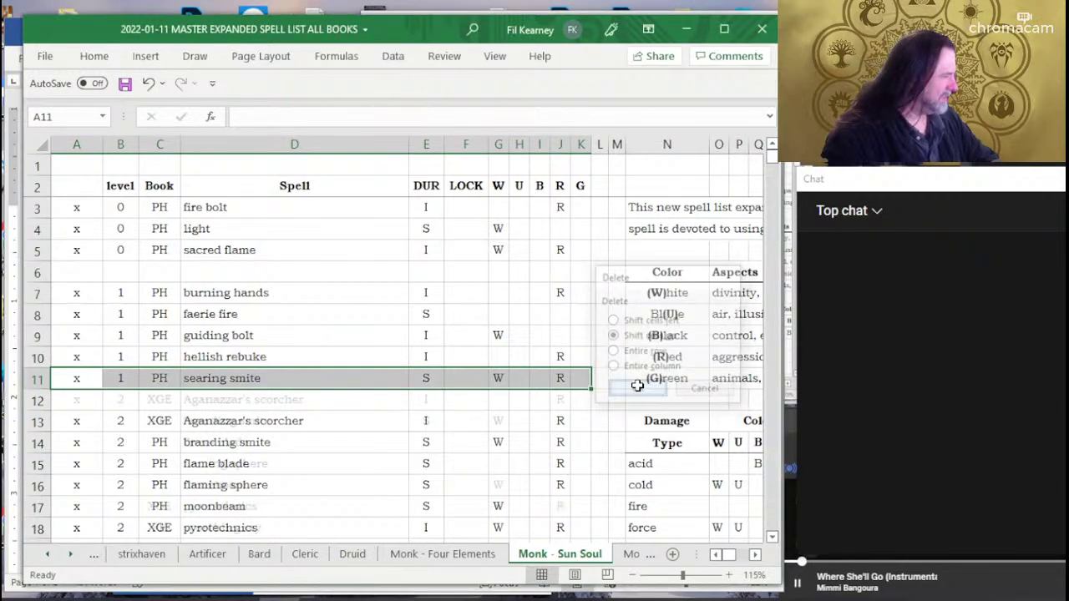
Check the remaining 1st-level entries: guiding bolt, hellish rebuke, faerie fire and burning hands.
click(227, 335)
click(239, 375)
click(247, 360)
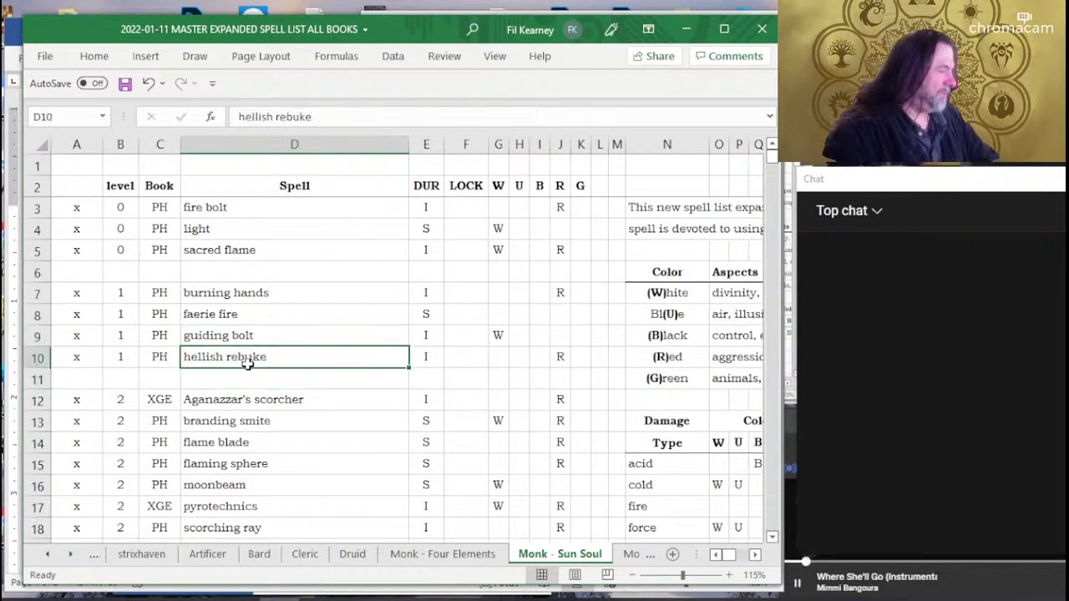
click(265, 334)
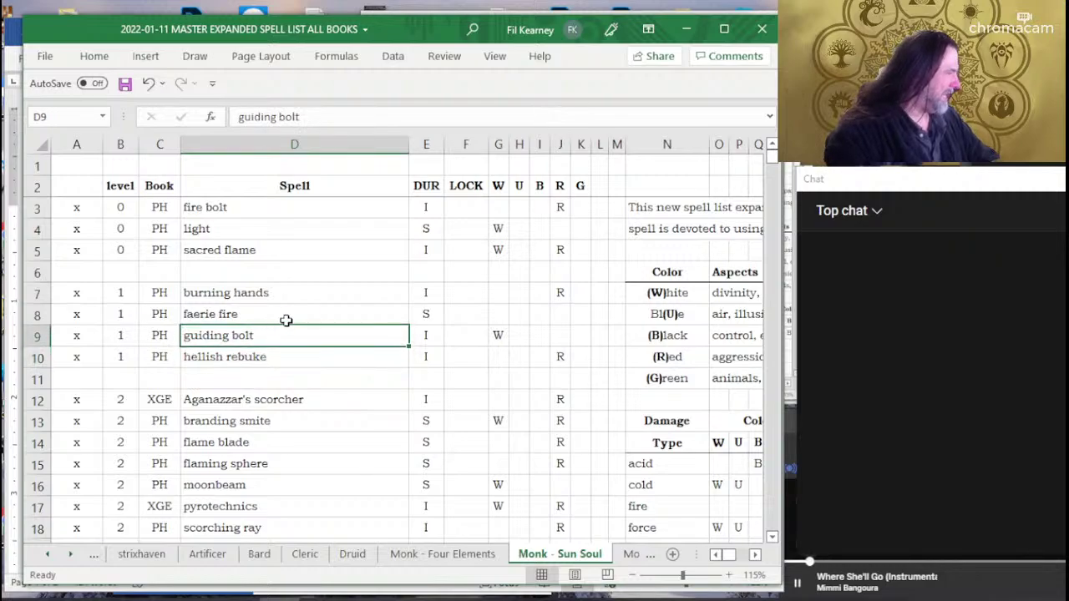
click(286, 321)
click(304, 287)
click(318, 317)
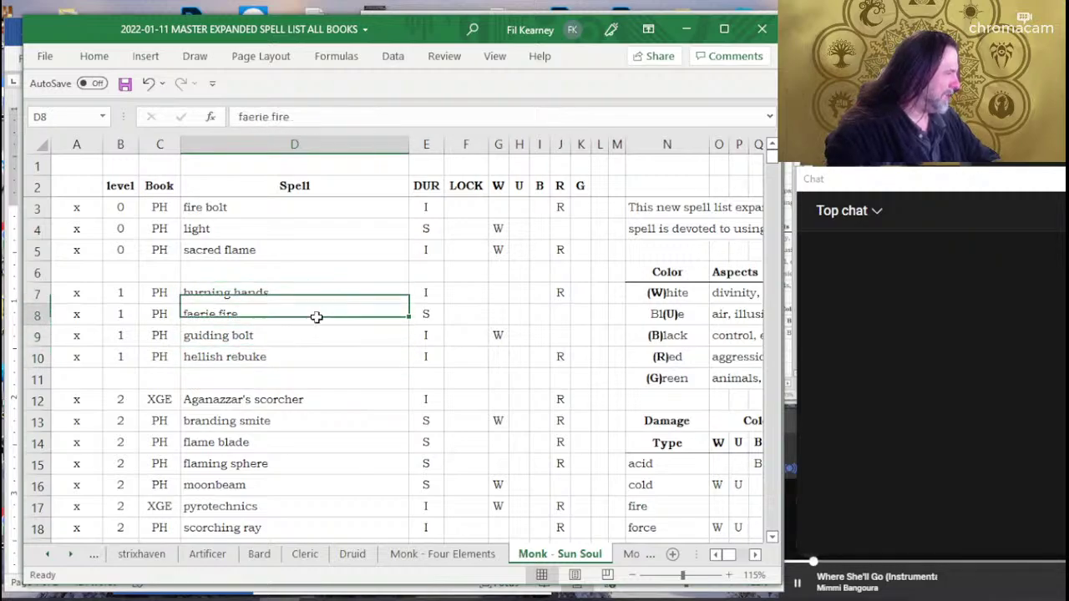
click(238, 337)
click(277, 319)
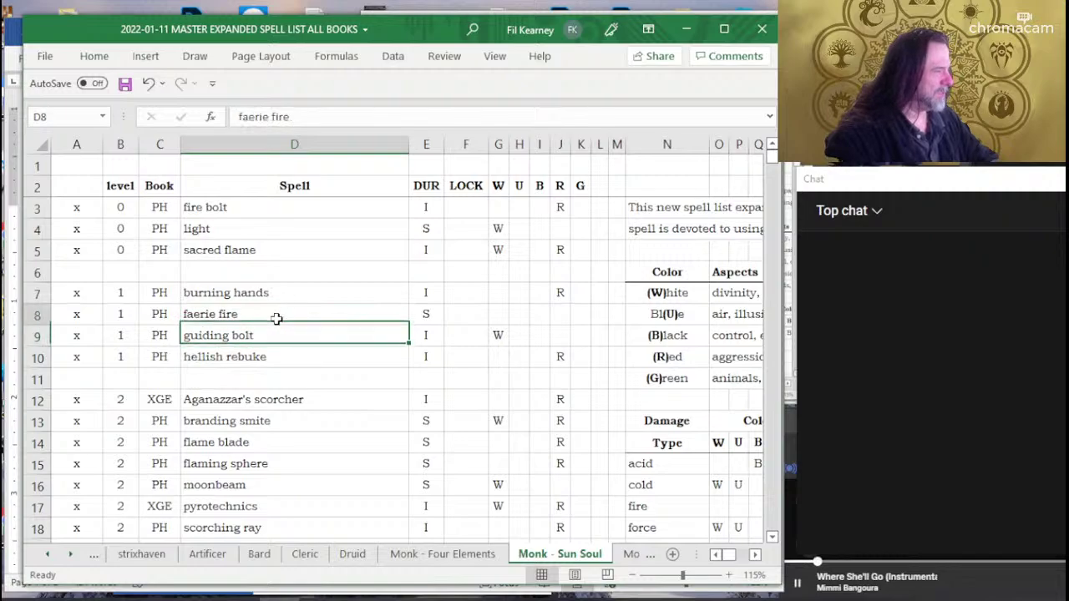
click(296, 336)
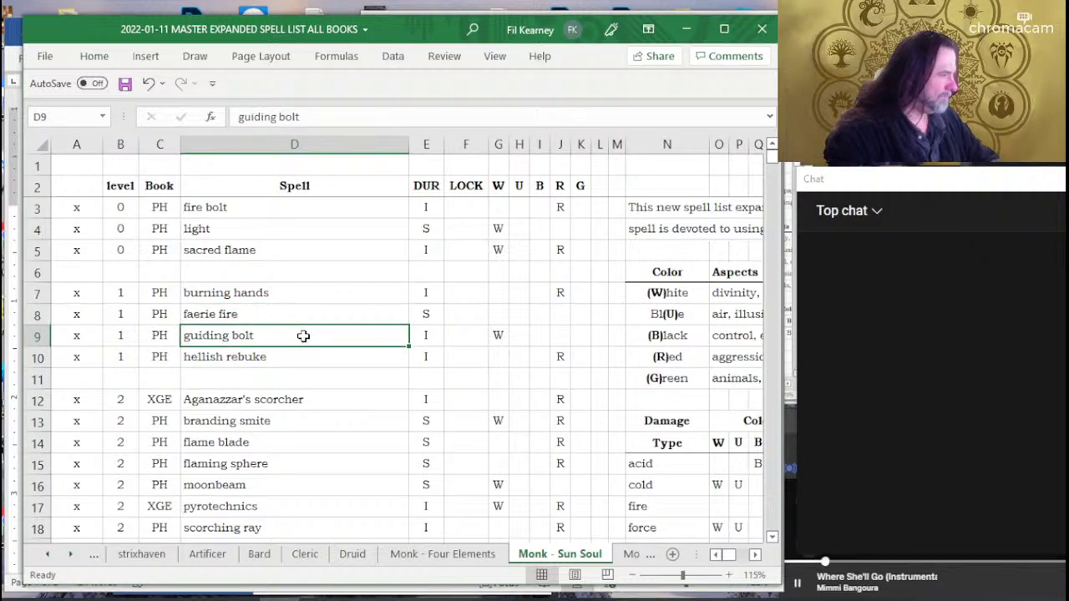
scroll(303, 336, down, 2)
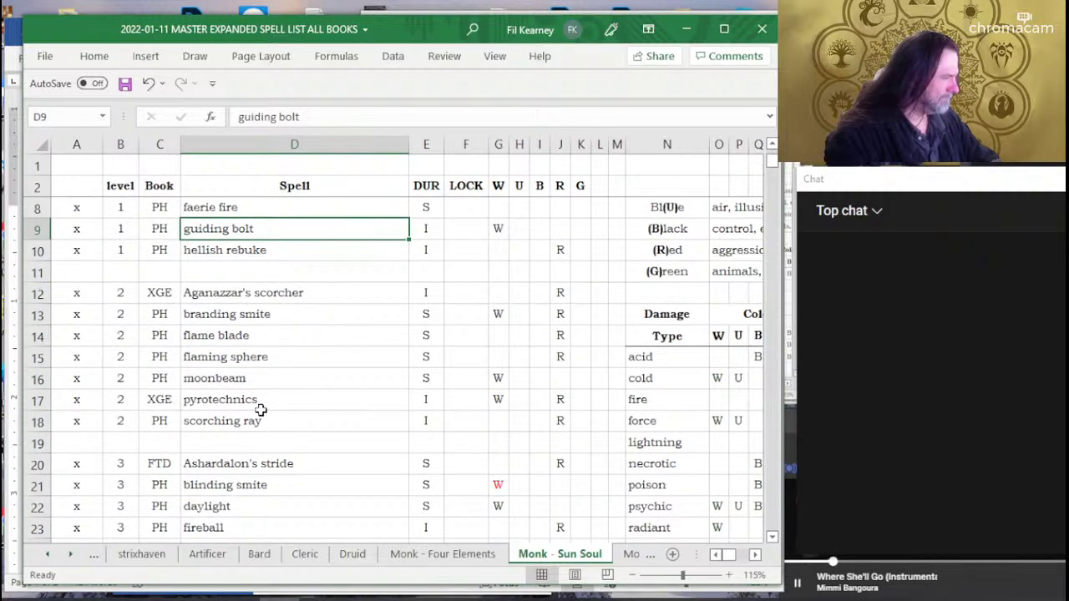
Search D&D Beyond for 'pyrotechnics', review its spell page, then return to Excel.
key(alt+Tab)
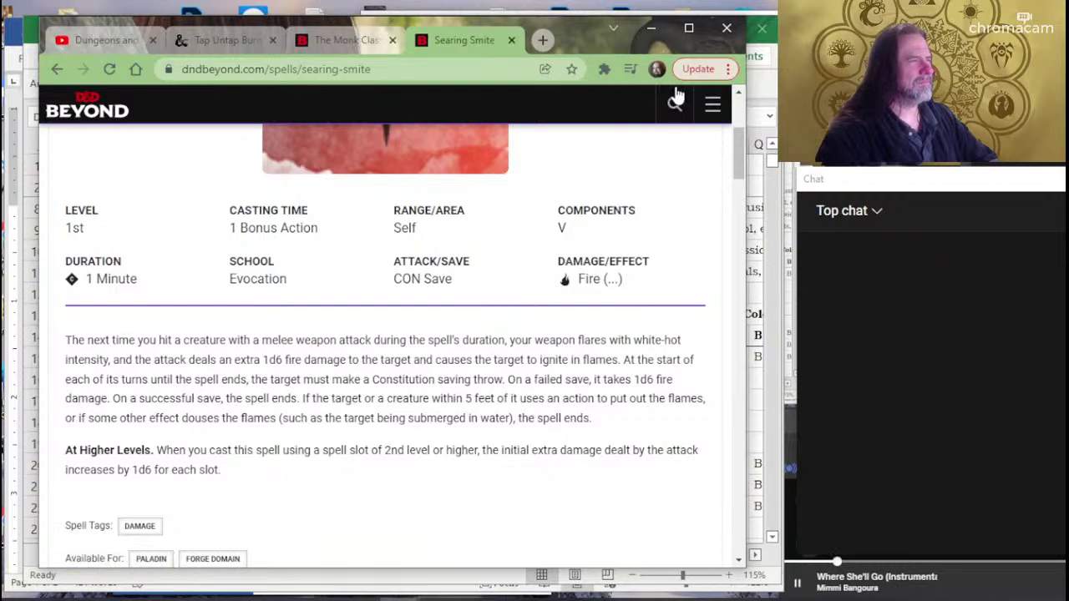
click(674, 102)
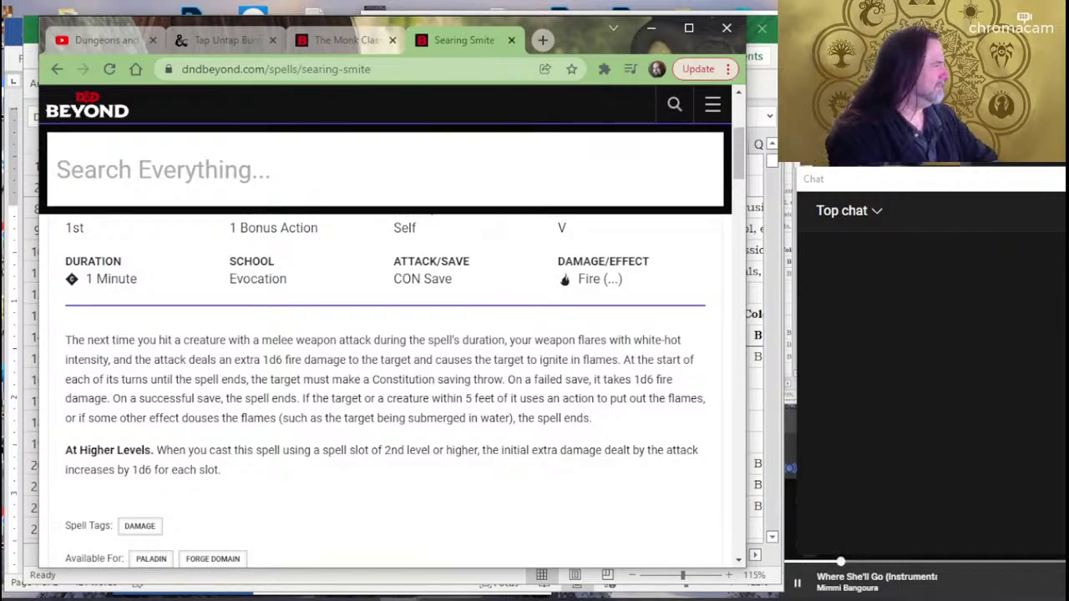
text(pyrotec)
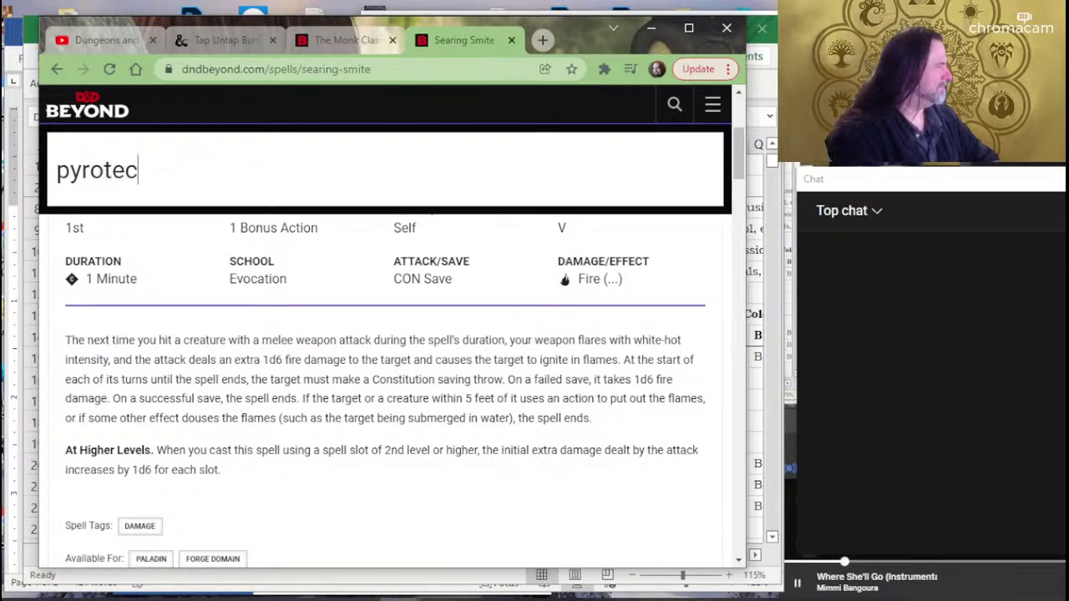
text(hnics)
key(Return)
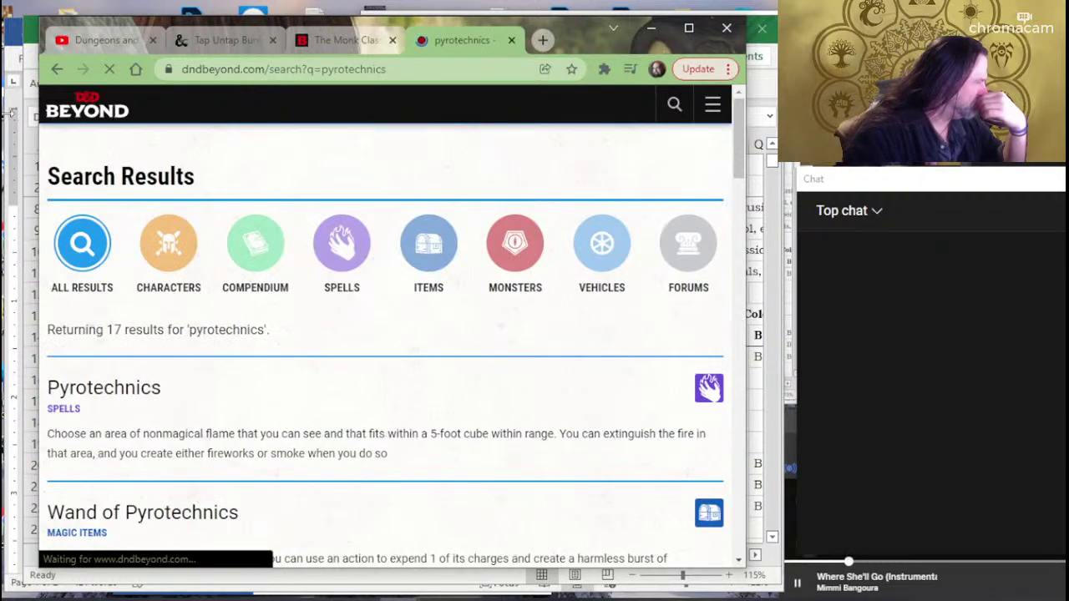
click(122, 393)
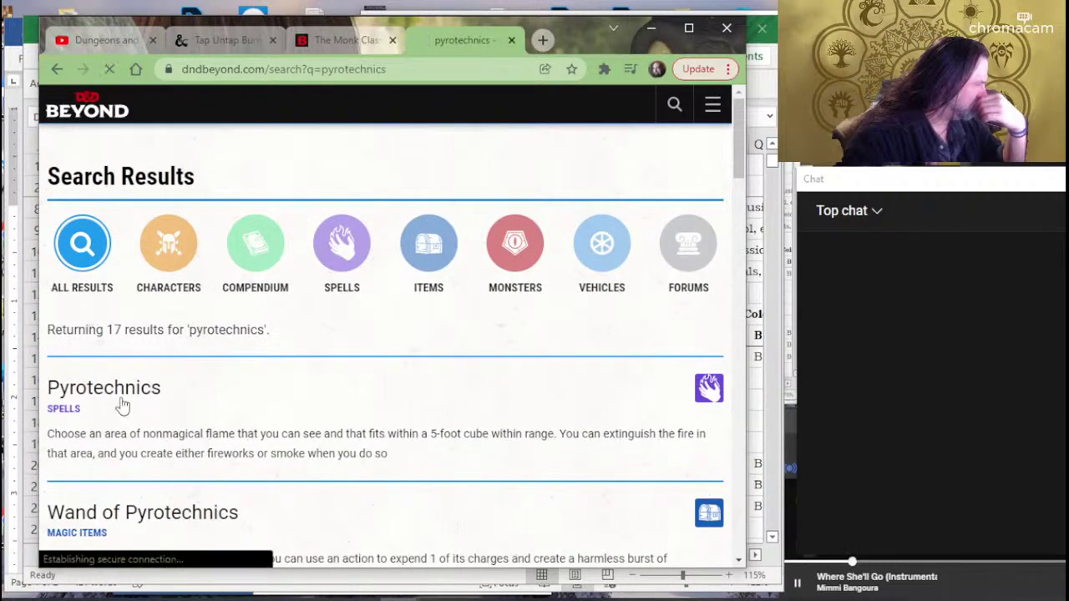
scroll(187, 384, down, 5)
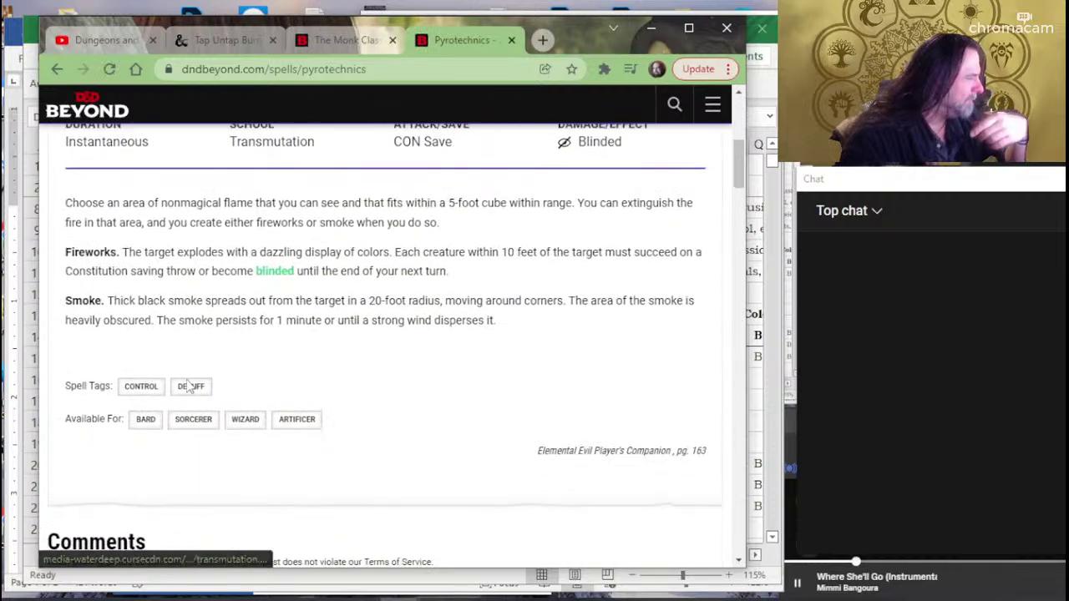
scroll(190, 388, up, 2)
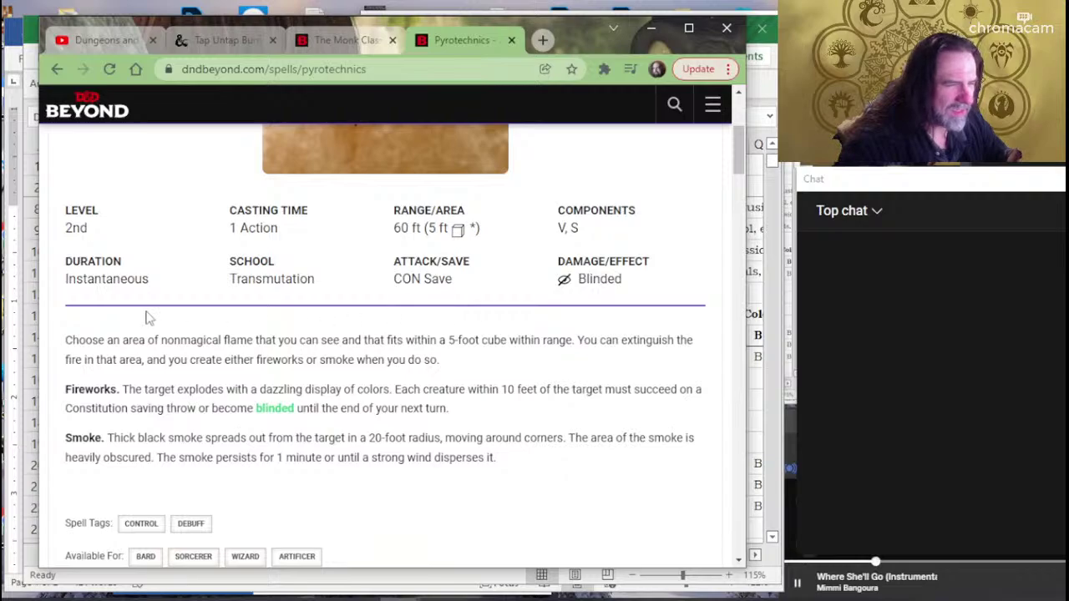
key(alt+Tab)
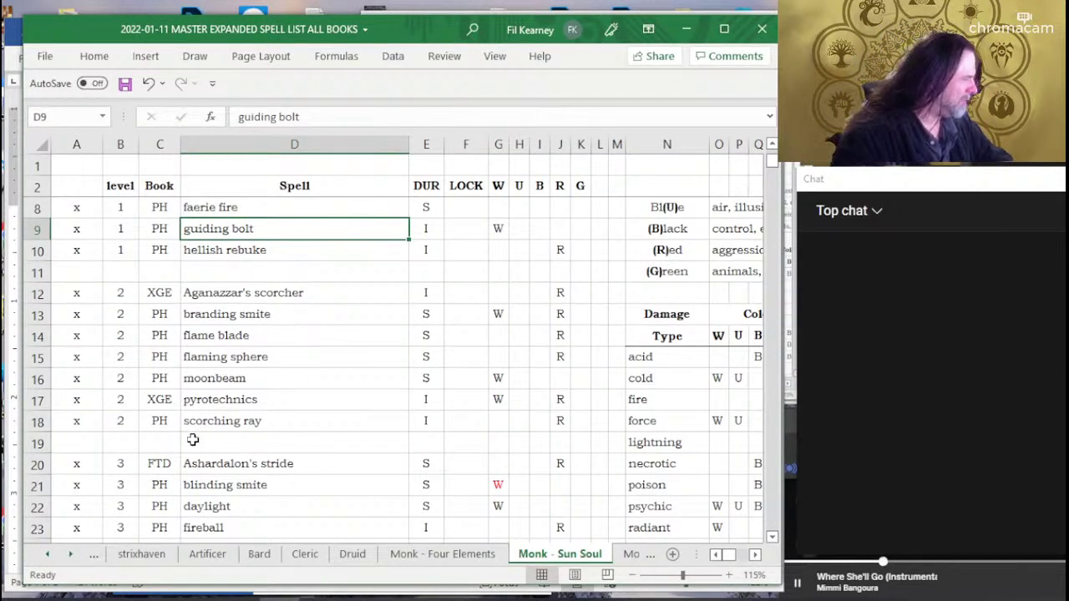
Delete the pyrotechnics cells from the list, shifting the cells below up.
drag(53, 401, 585, 405)
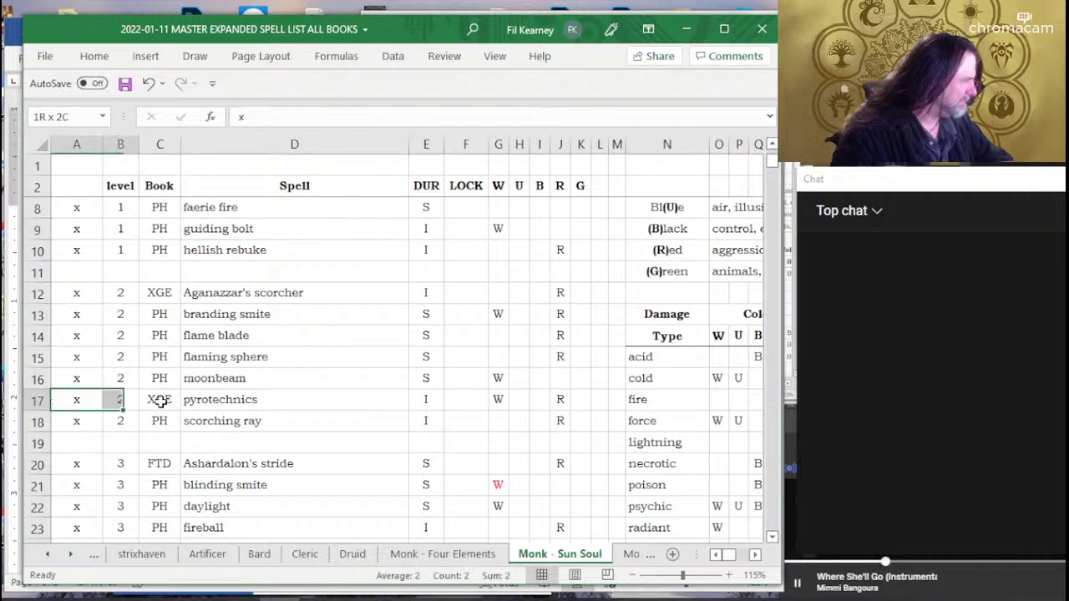
right_click(584, 405)
click(625, 315)
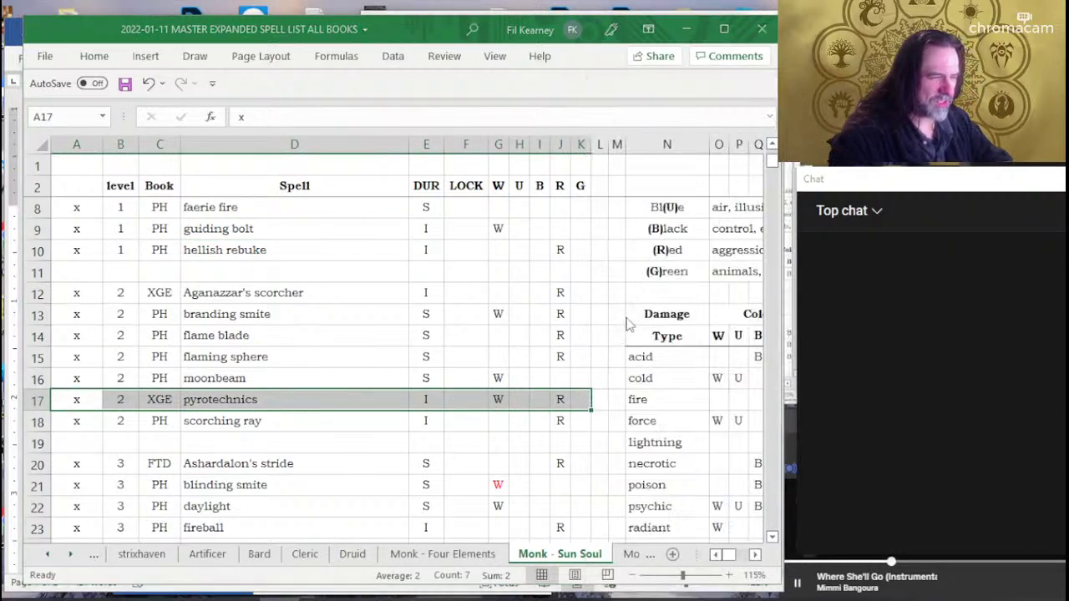
click(607, 340)
click(595, 394)
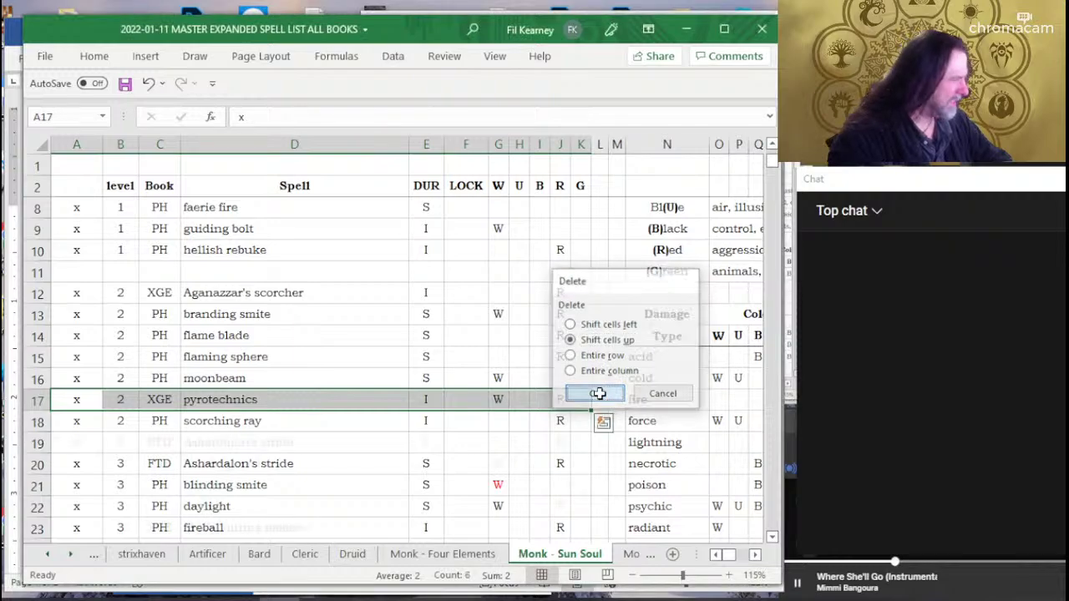
Review the 2nd-level entries and delete the branding smite cells with Shift cells up.
click(305, 383)
click(292, 361)
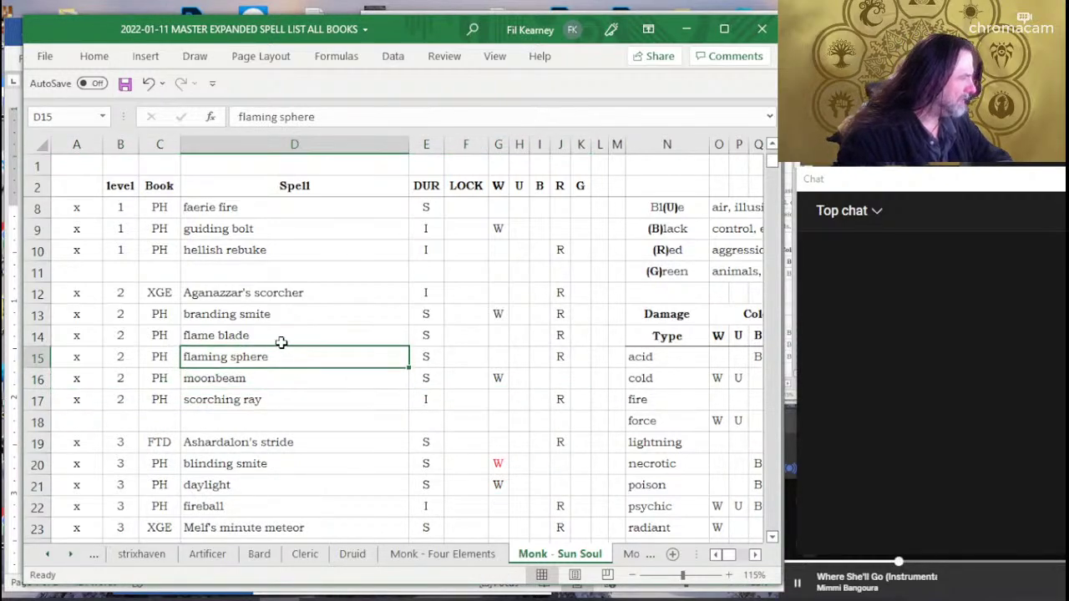
click(281, 342)
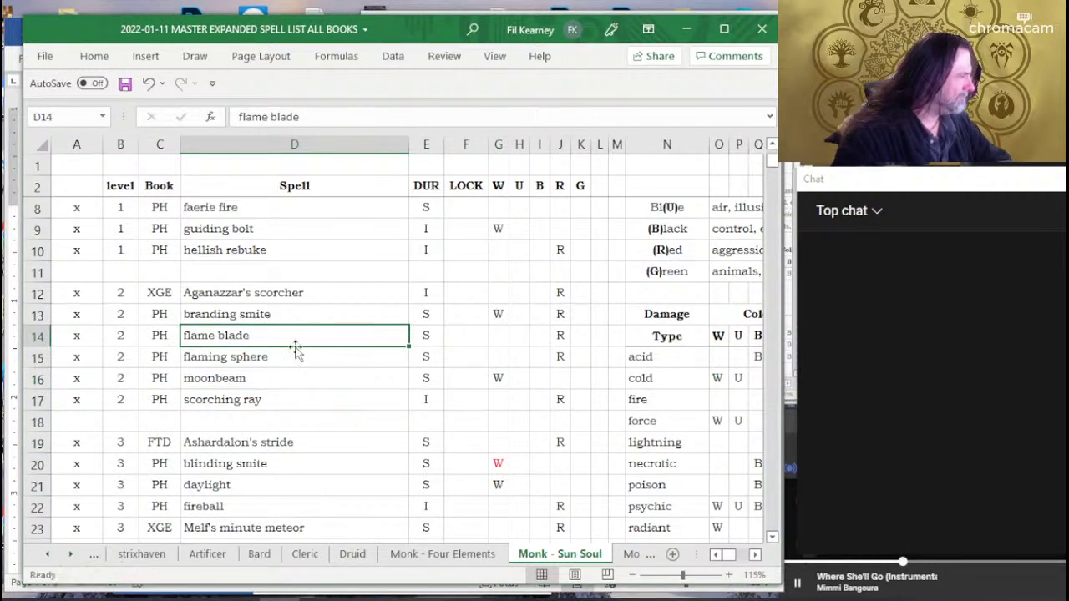
click(292, 360)
click(280, 314)
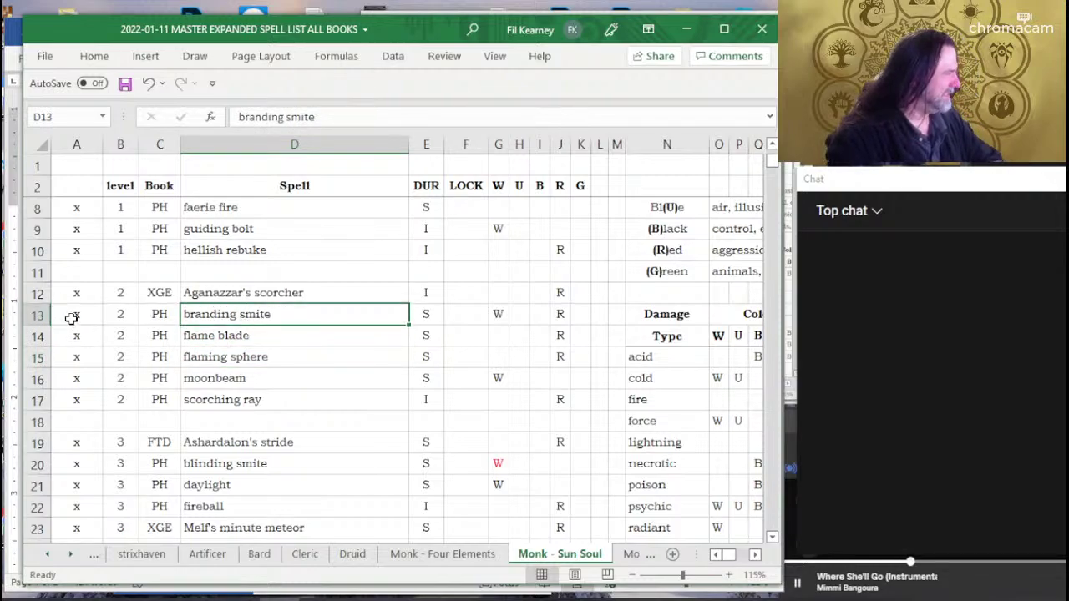
mouse_move(72, 317)
mouse_down()
mouse_move(615, 324)
mouse_move(601, 309)
mouse_up()
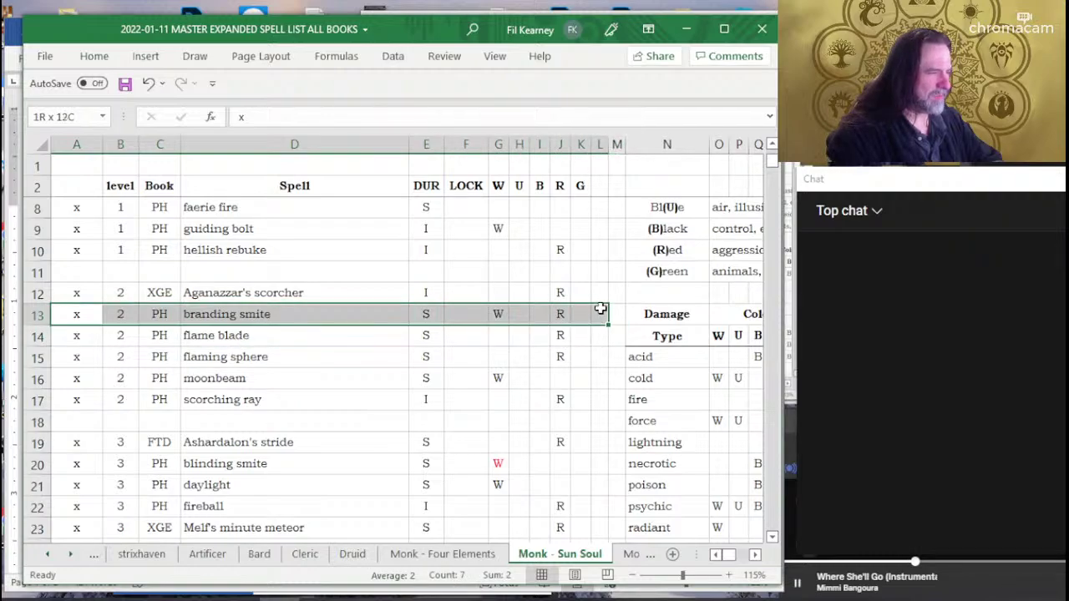
right_click(338, 315)
click(391, 319)
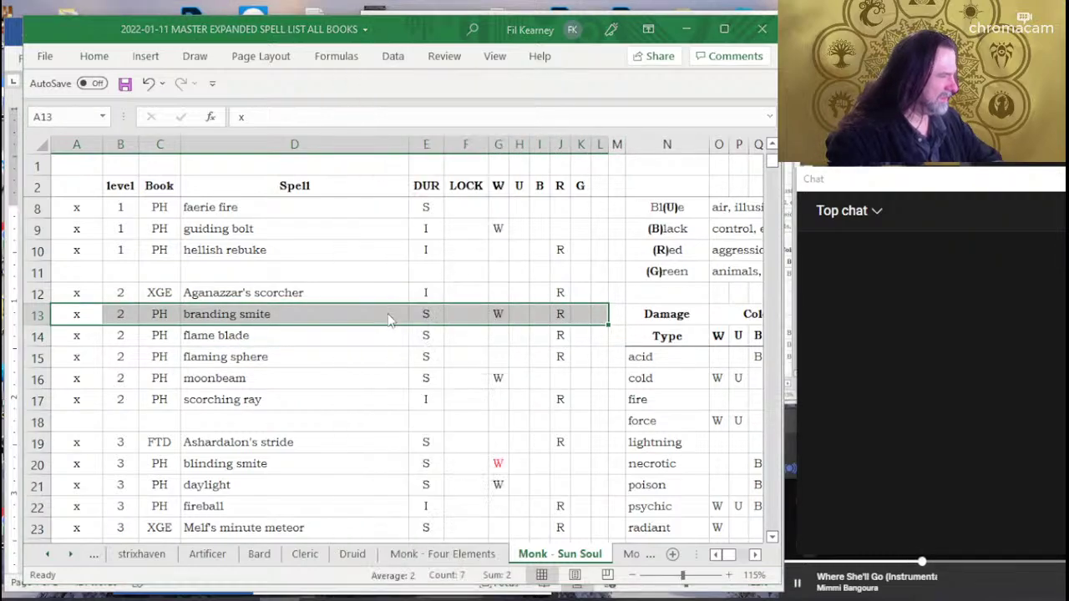
click(384, 338)
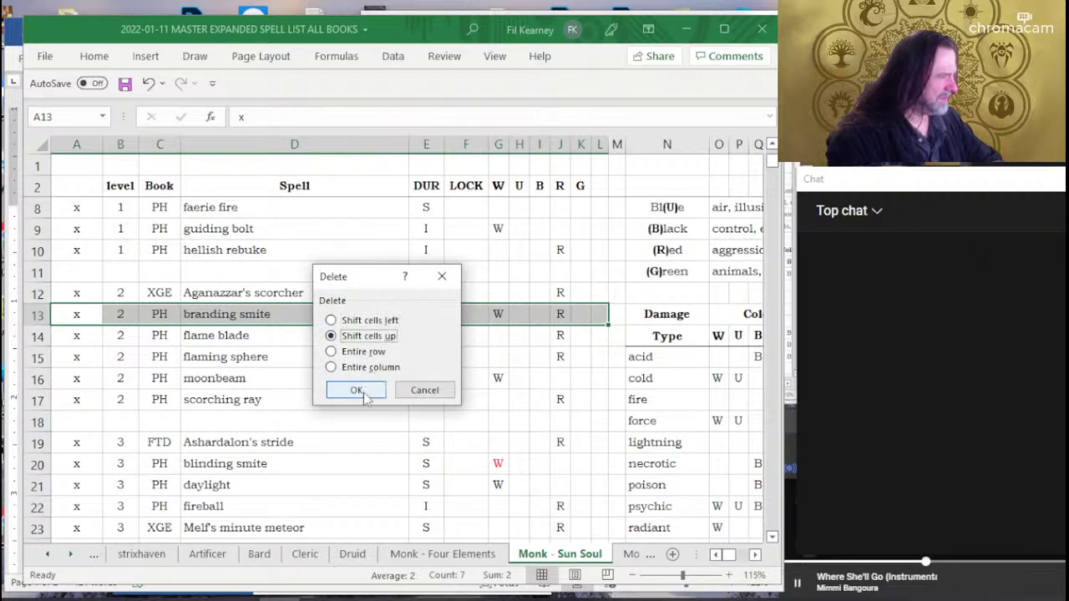
click(357, 390)
Delete the flame blade cells from the 2nd-level spells, shifting the cells below up.
click(329, 355)
click(326, 332)
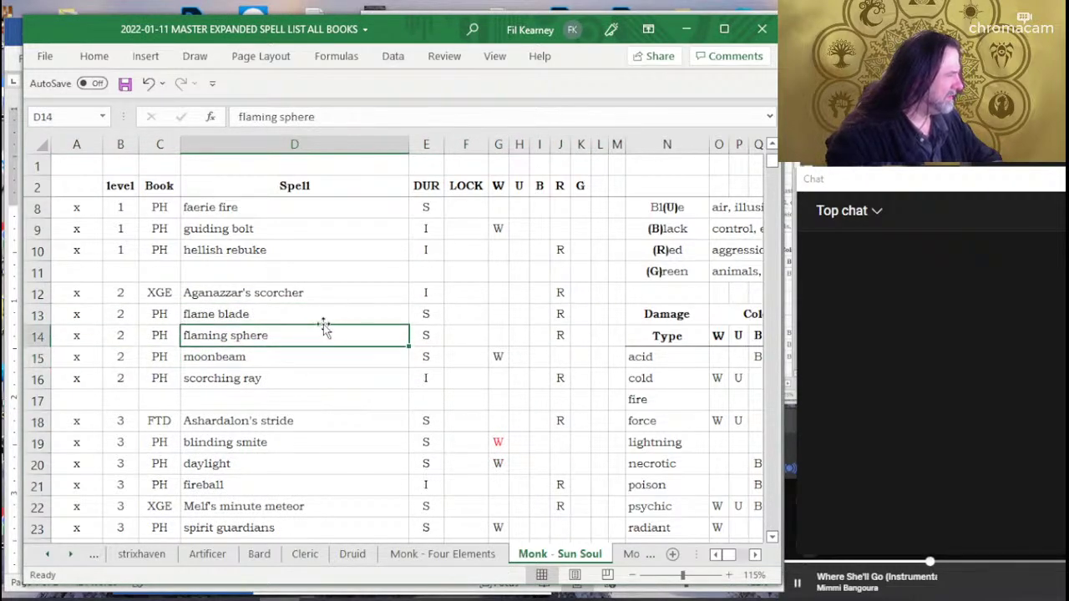
click(322, 322)
click(228, 336)
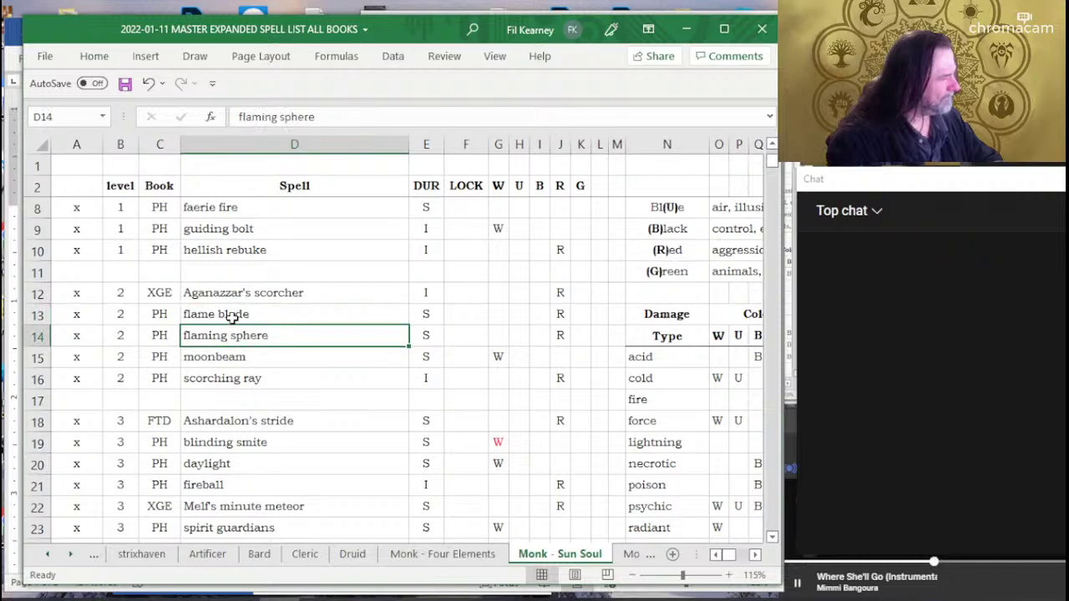
click(232, 318)
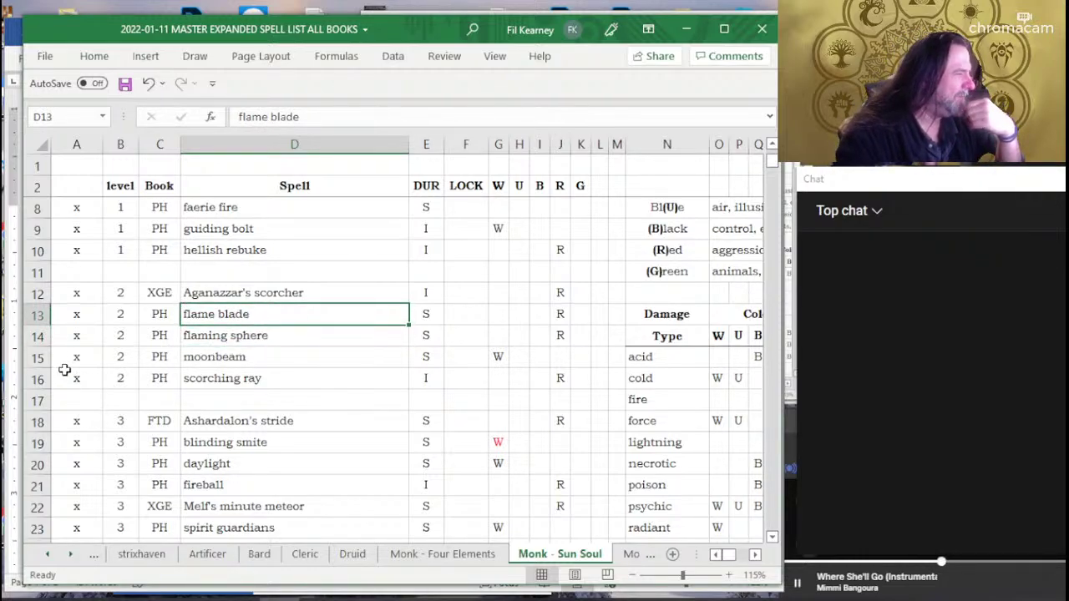
drag(78, 313, 593, 314)
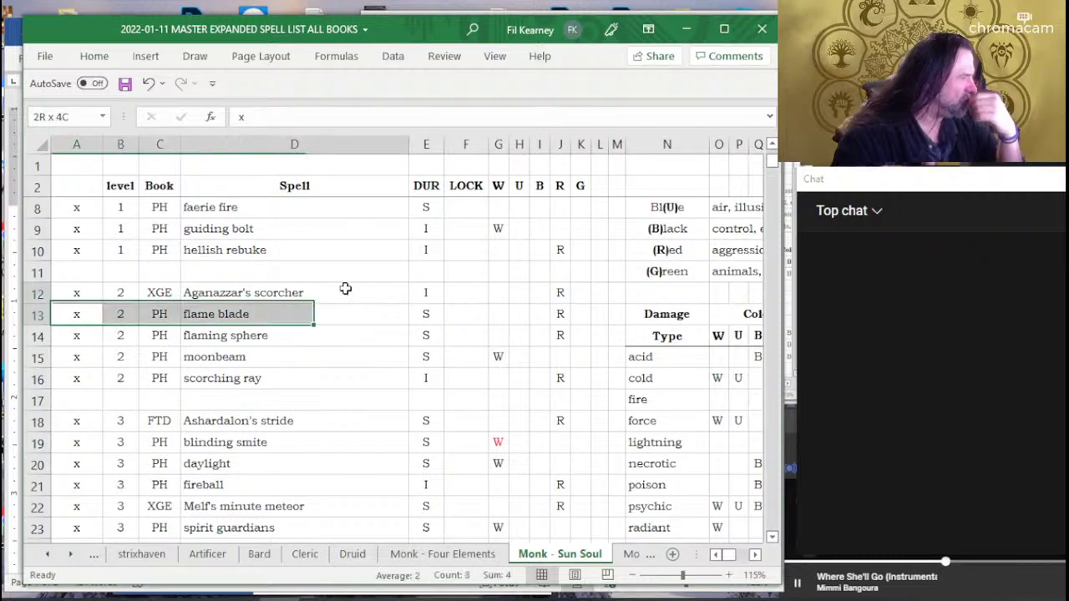
right_click(593, 314)
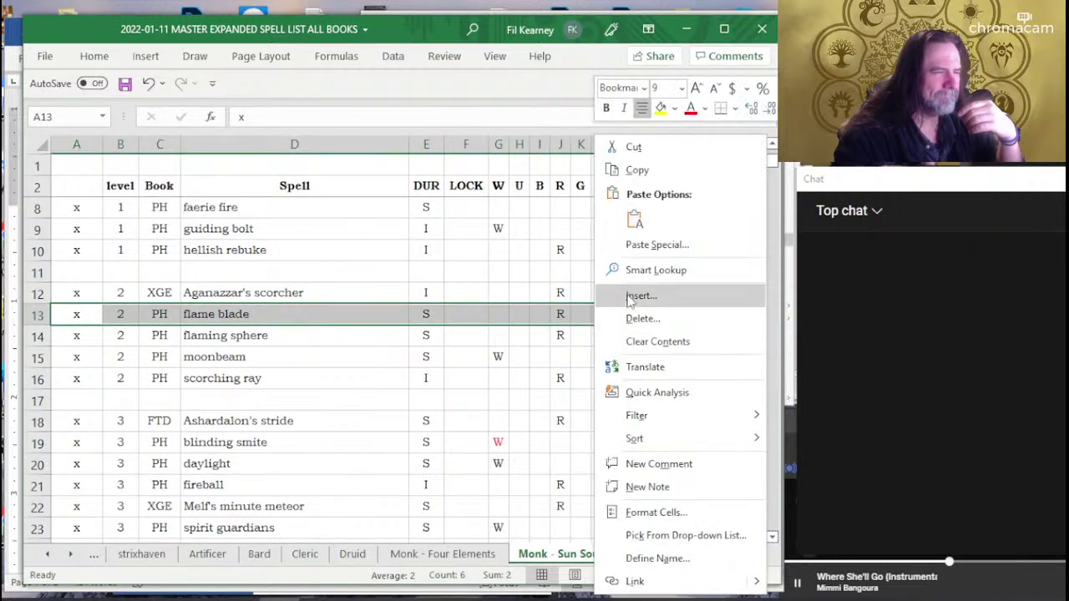
click(639, 316)
click(618, 343)
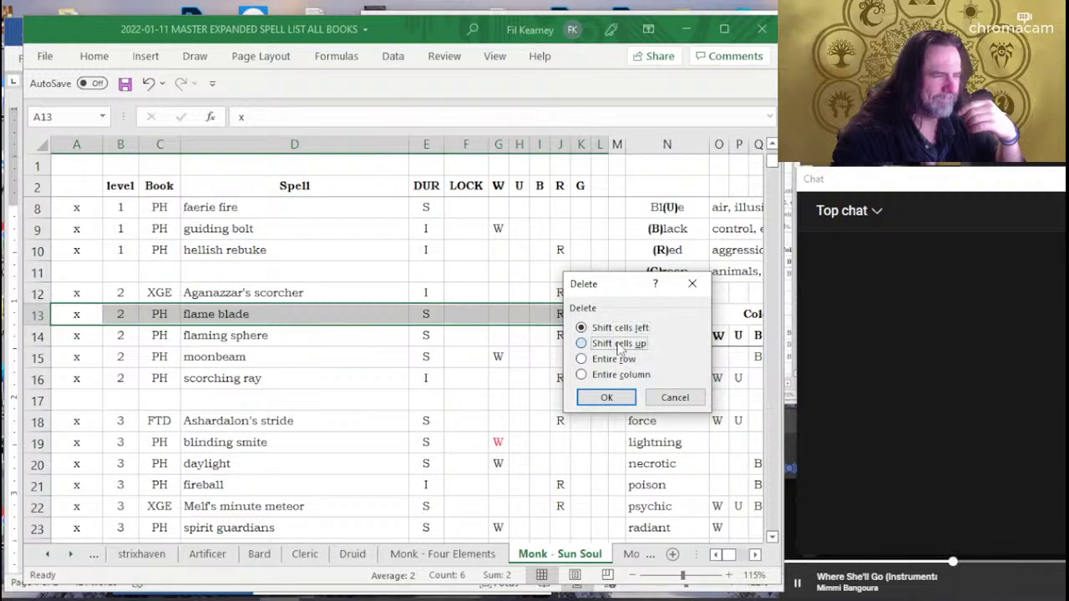
click(598, 399)
Select the Aganazzar's scorcher spell name cell.
click(340, 372)
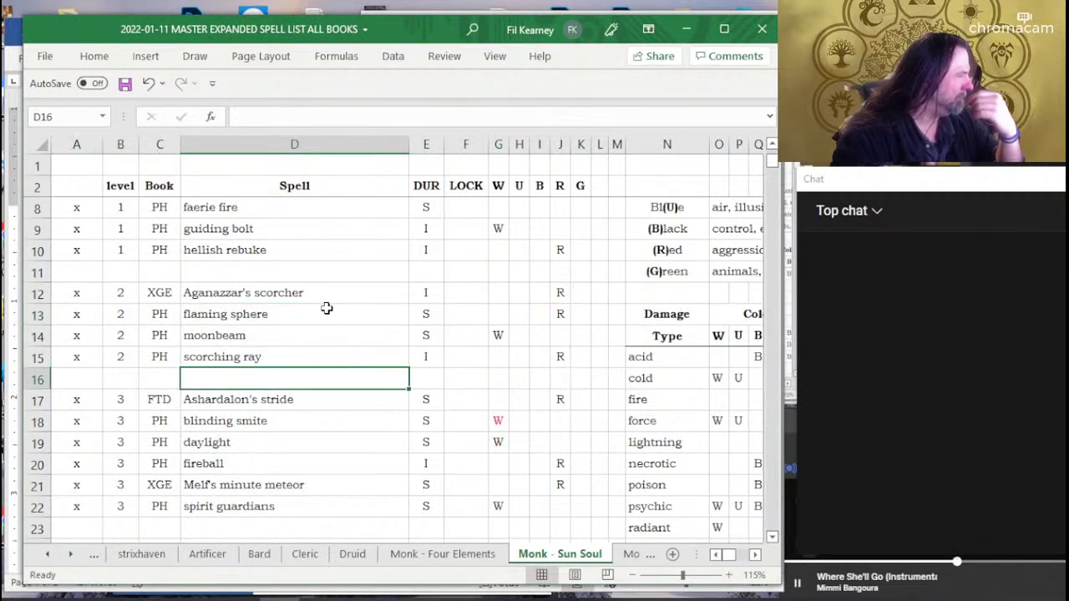
click(325, 306)
click(318, 301)
Copy 'Aganazzar's scorcher', search it on D&D Beyond, read its spell page, and return to Excel.
key(ctrl+c)
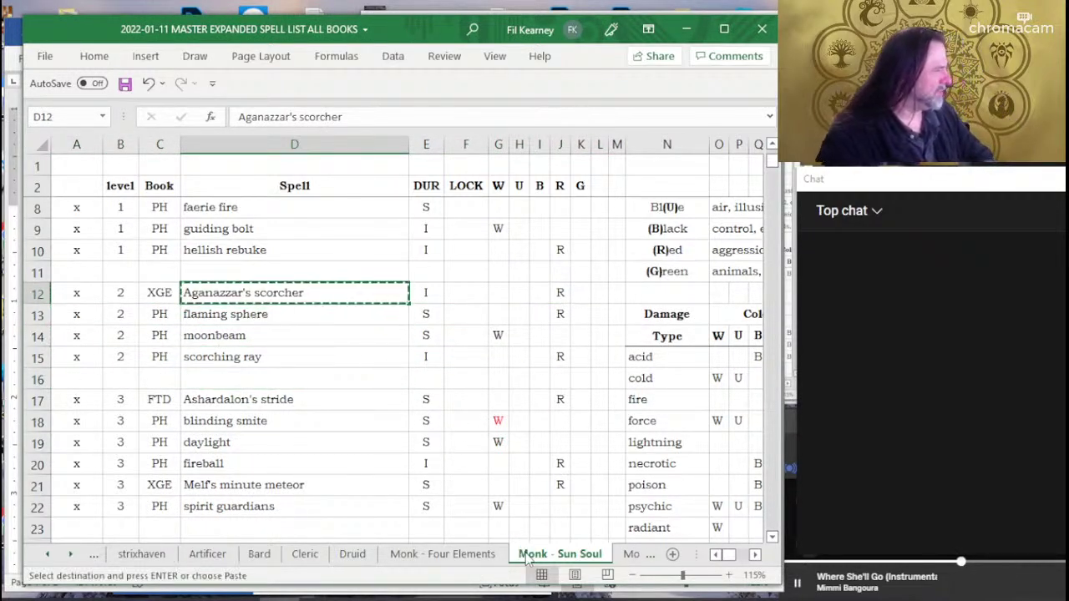
key(alt+Tab)
click(678, 107)
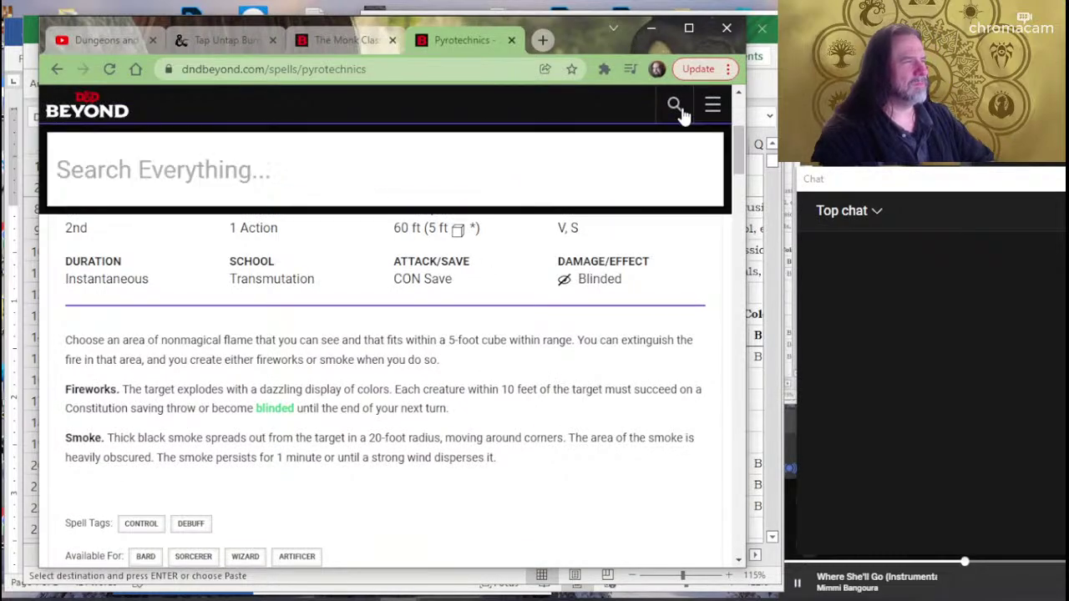
key(ctrl+v)
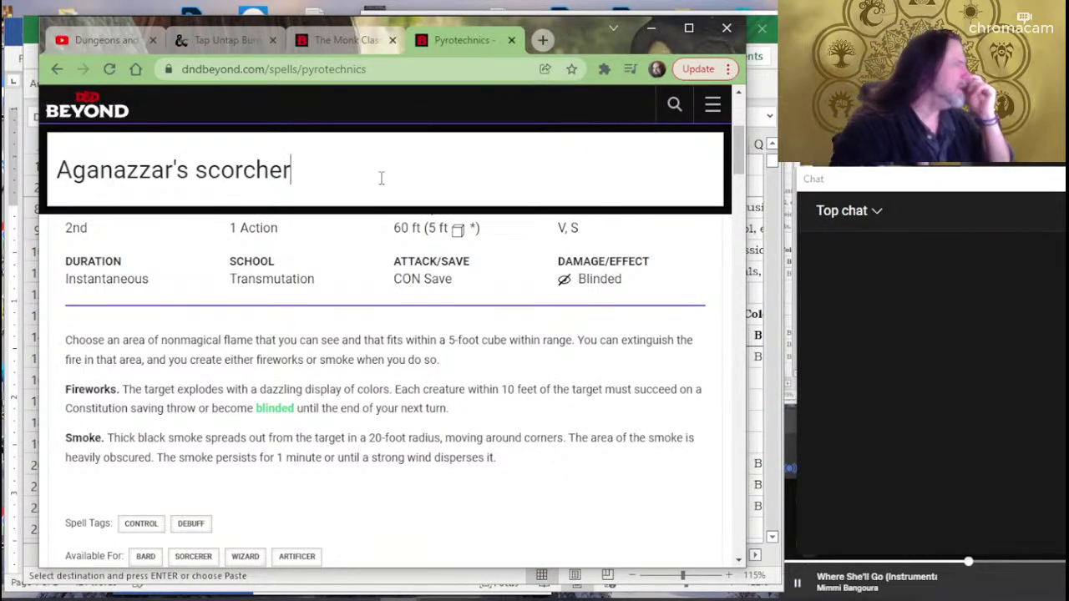
key(Return)
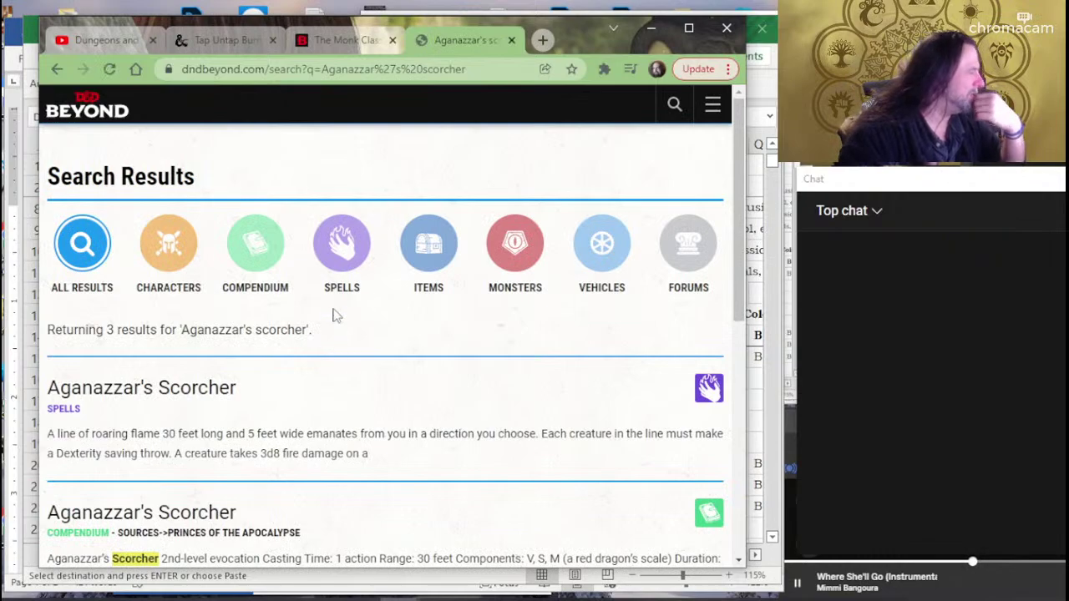
click(191, 392)
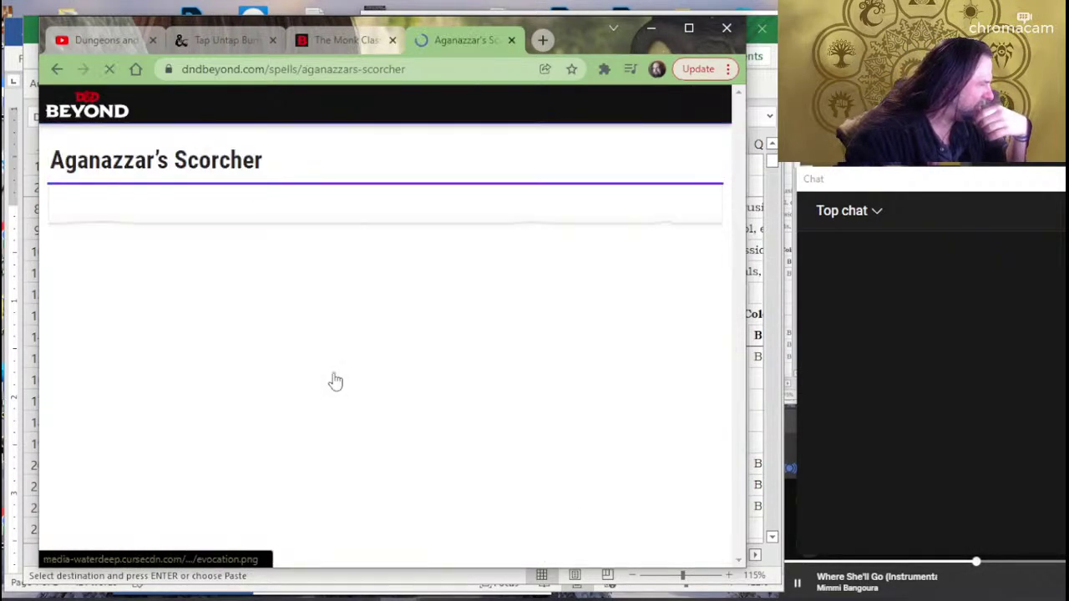
scroll(375, 351, down, 3)
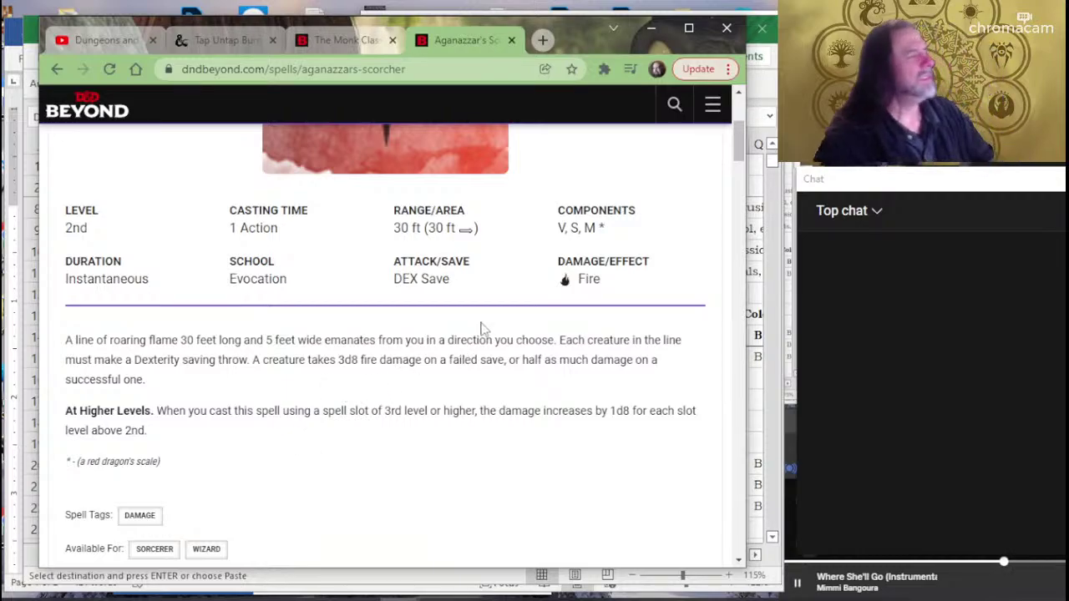
key(alt+Tab)
scroll(285, 321, up, 2)
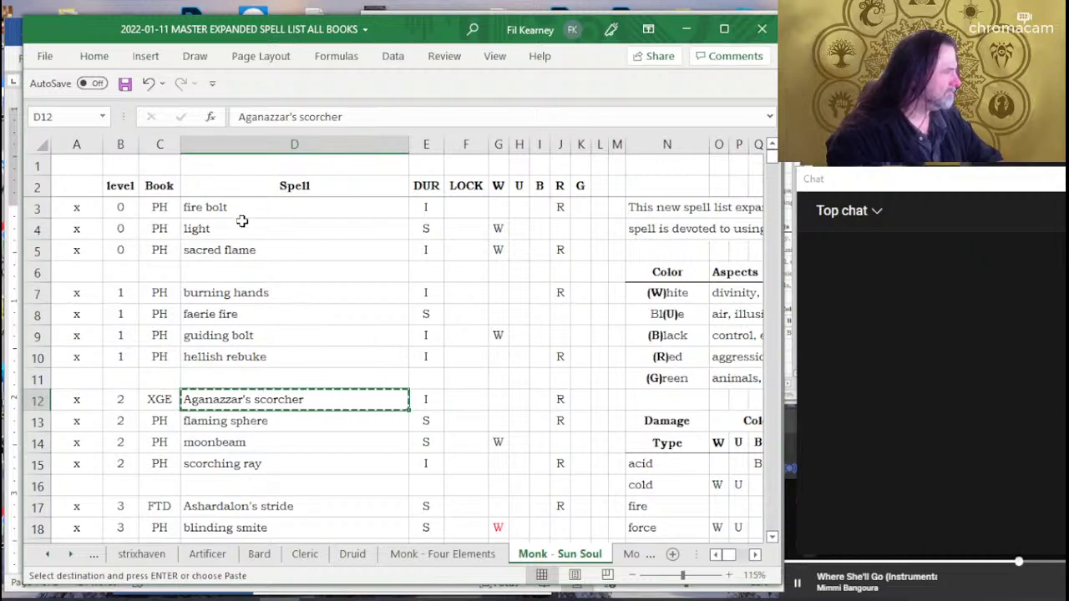
scroll(238, 218, down, 2)
scroll(226, 349, down, 2)
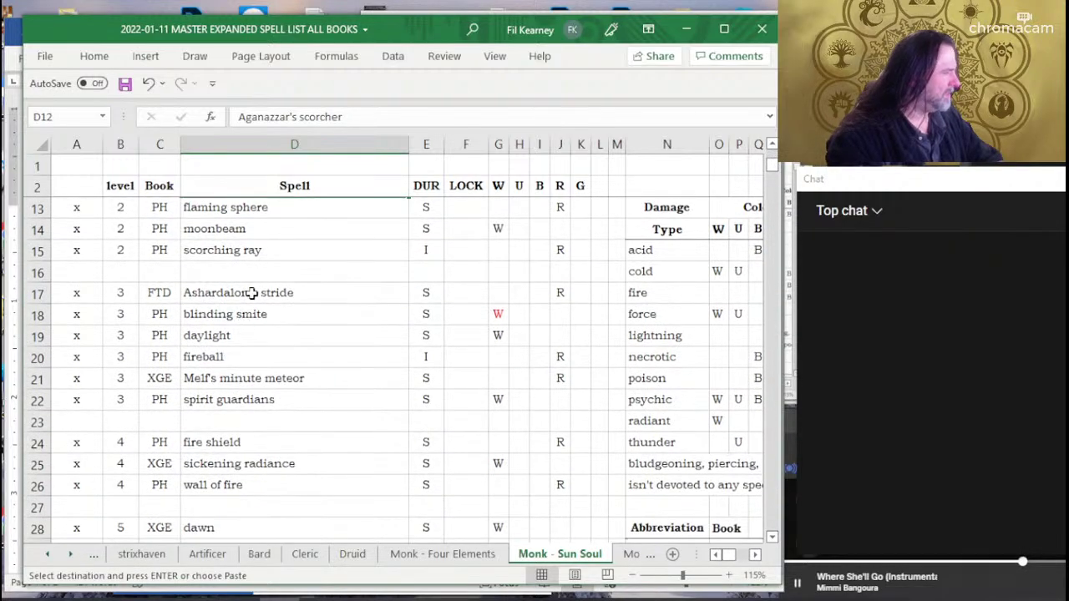
click(251, 399)
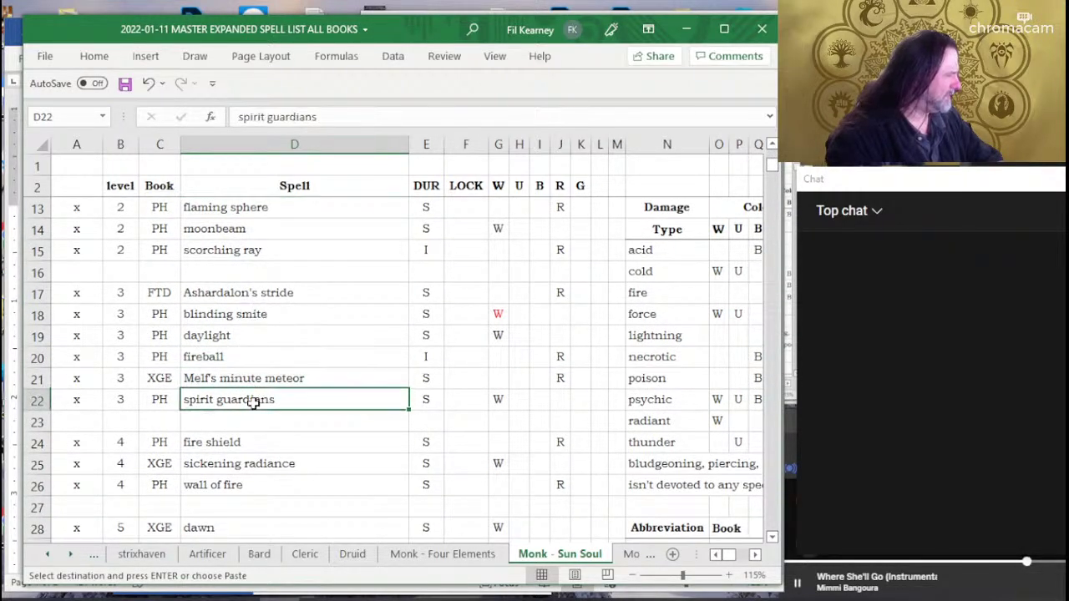
scroll(275, 380, down, 2)
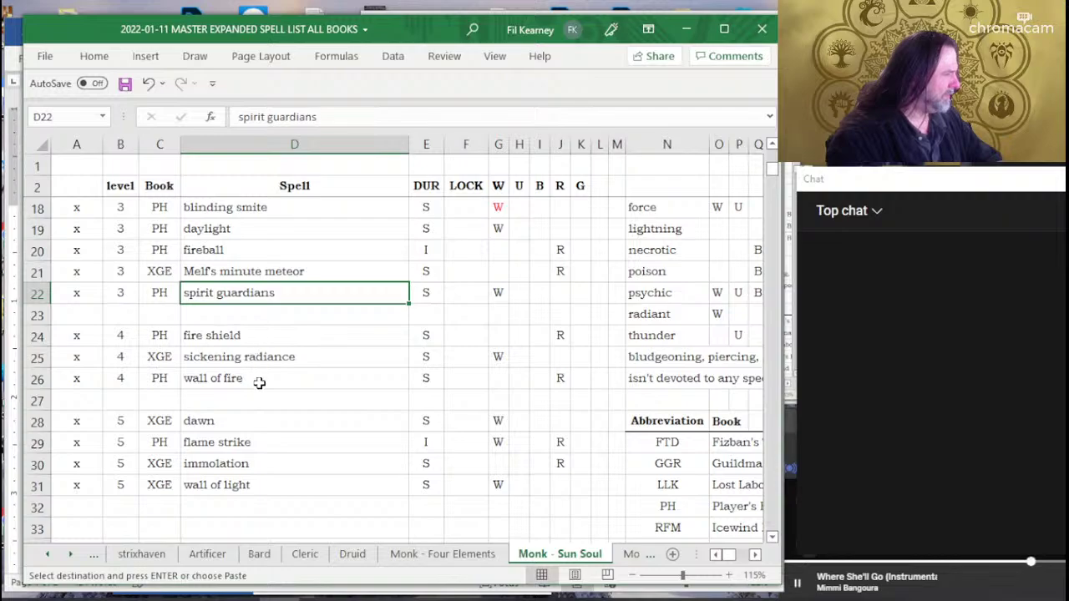
scroll(295, 366, up, 3)
scroll(297, 369, up, 2)
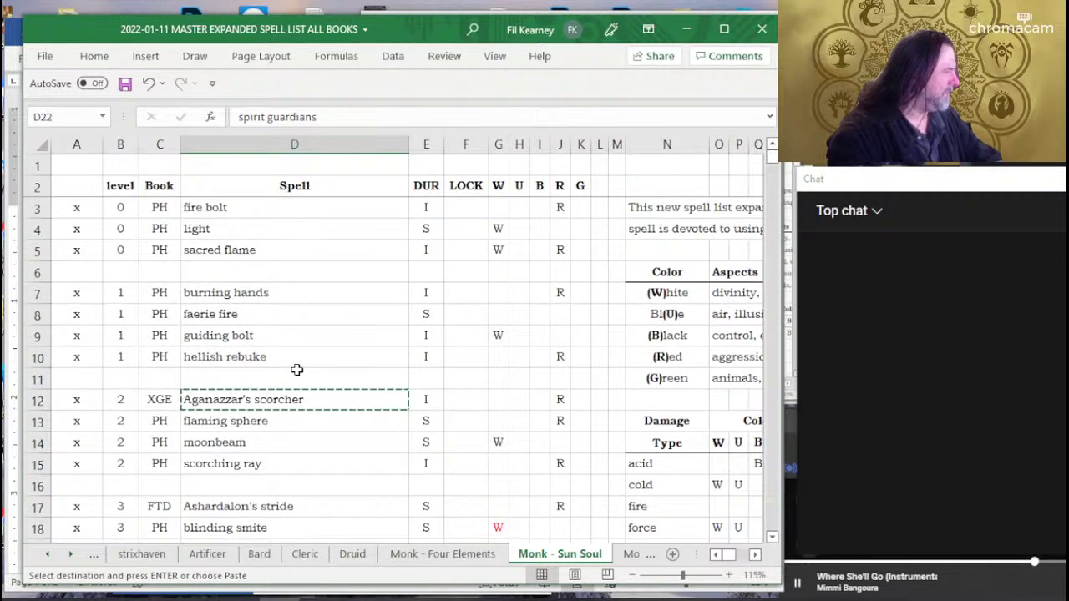
scroll(286, 334, down, 3)
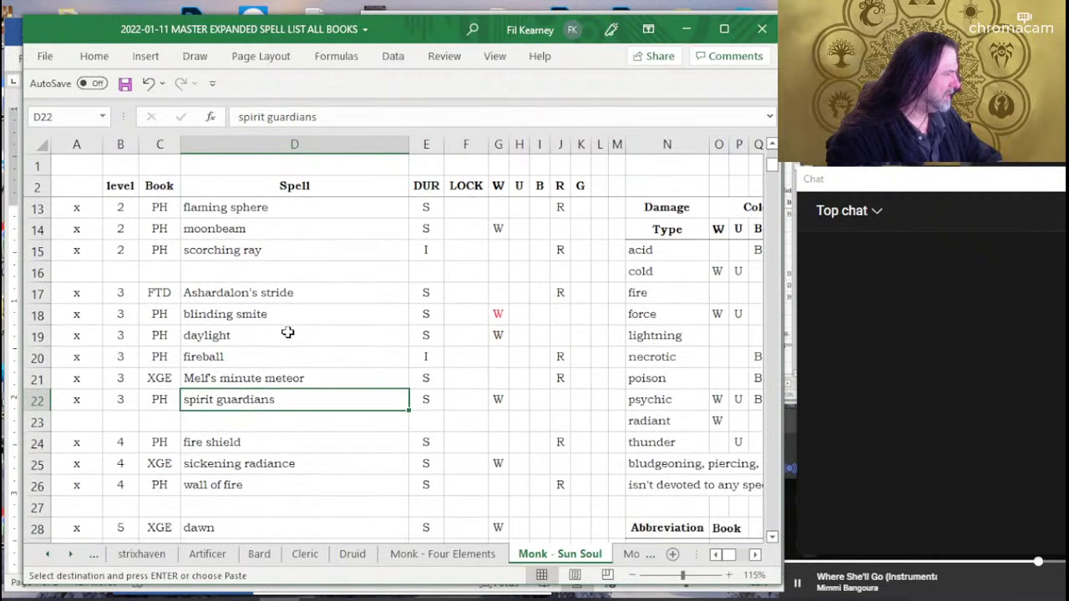
scroll(287, 332, down, 2)
scroll(287, 333, down, 2)
scroll(288, 332, up, 2)
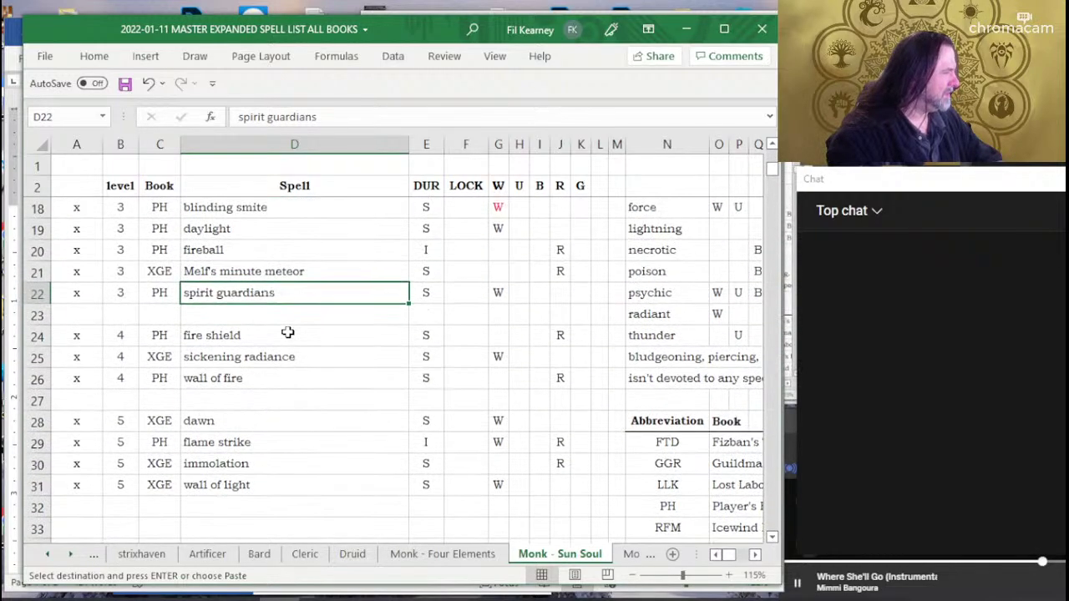
scroll(287, 332, up, 5)
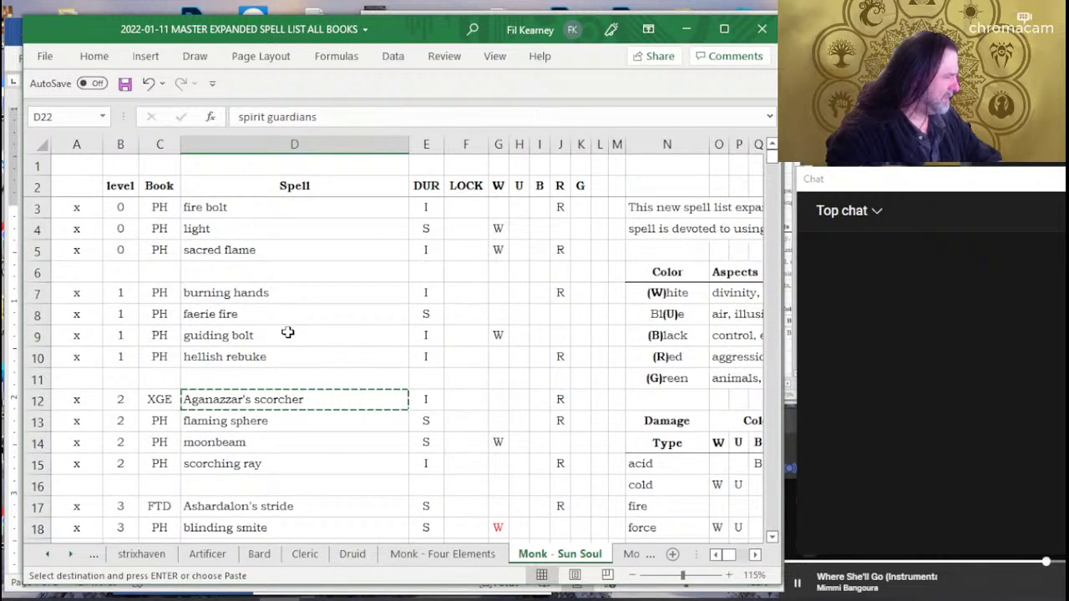
scroll(288, 333, down, 2)
click(302, 316)
click(306, 355)
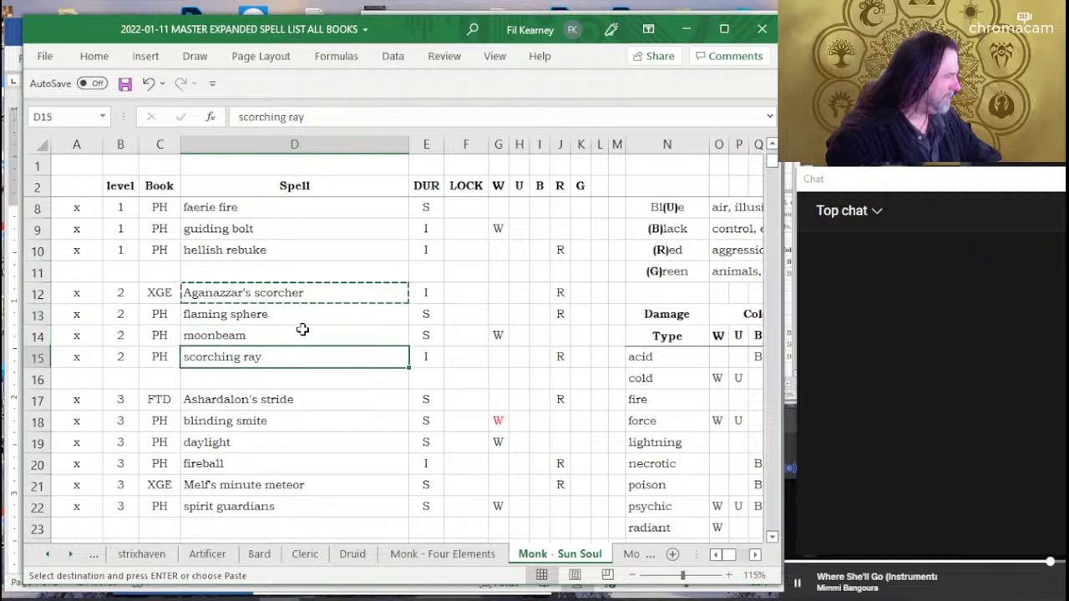
click(303, 330)
click(295, 361)
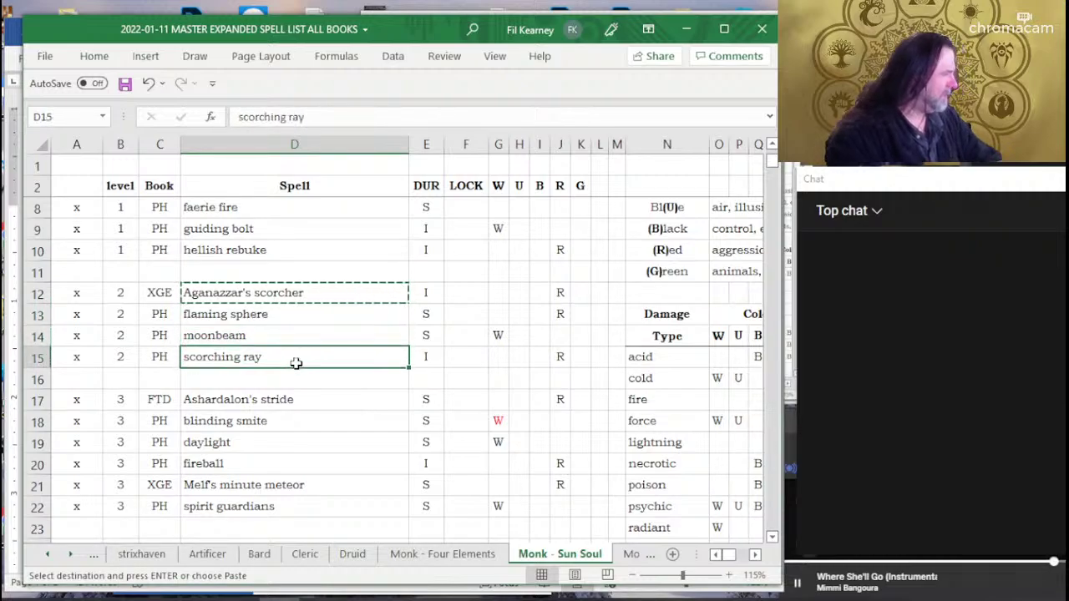
key(alt+Tab)
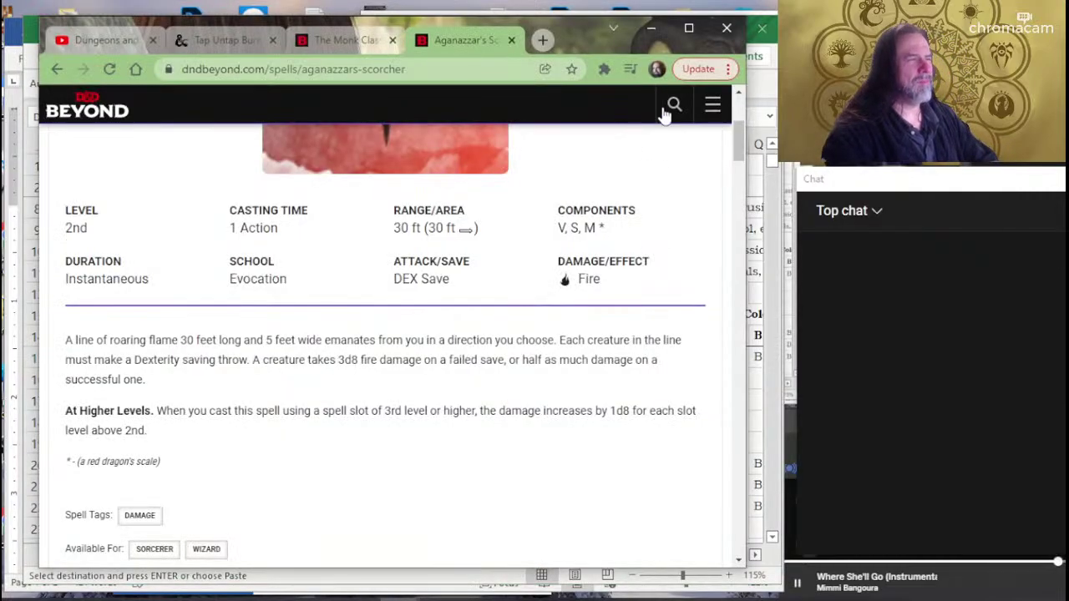
key(alt+Tab)
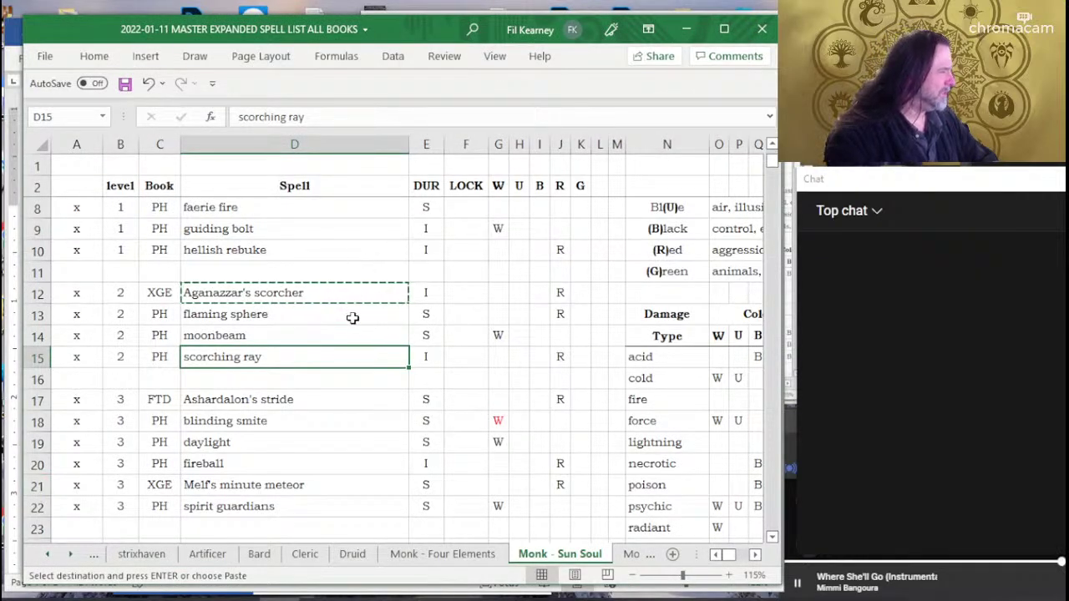
click(322, 324)
key(Down)
key(Down)
scroll(311, 353, down, 1)
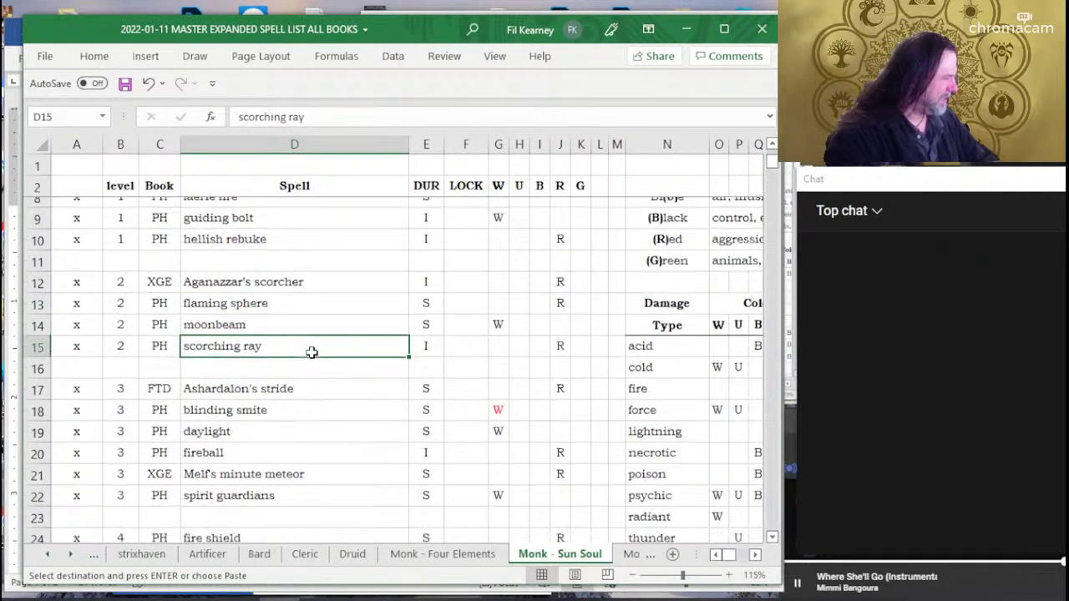
scroll(311, 352, down, 2)
click(326, 291)
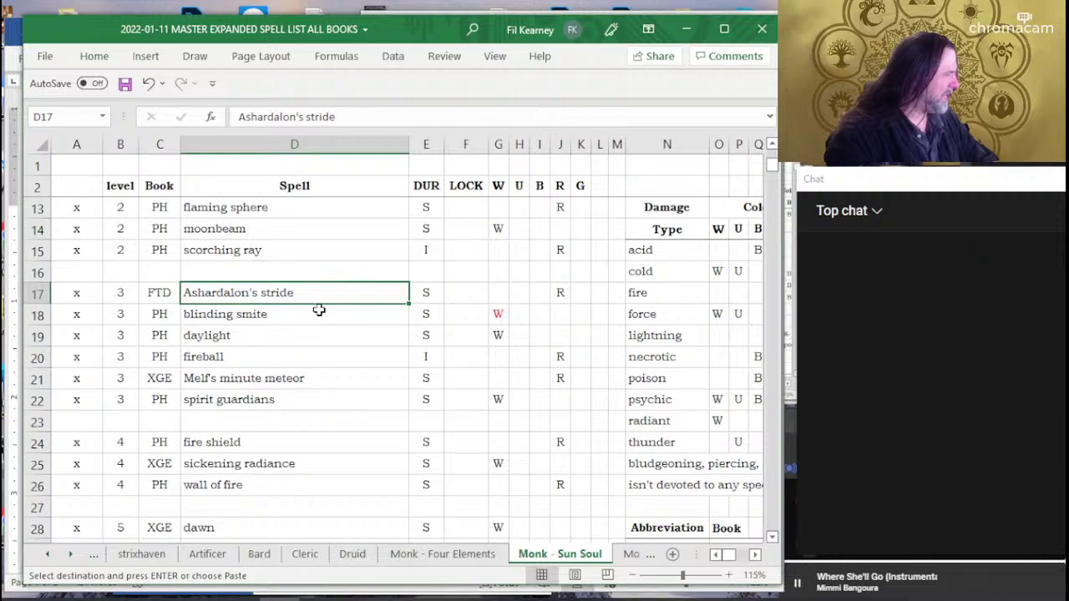
click(326, 315)
Select the blinding smite row, then back out of its context menu without deleting it.
mouse_move(74, 314)
mouse_down()
mouse_move(594, 322)
mouse_move(579, 314)
mouse_up()
key(ctrl+v)
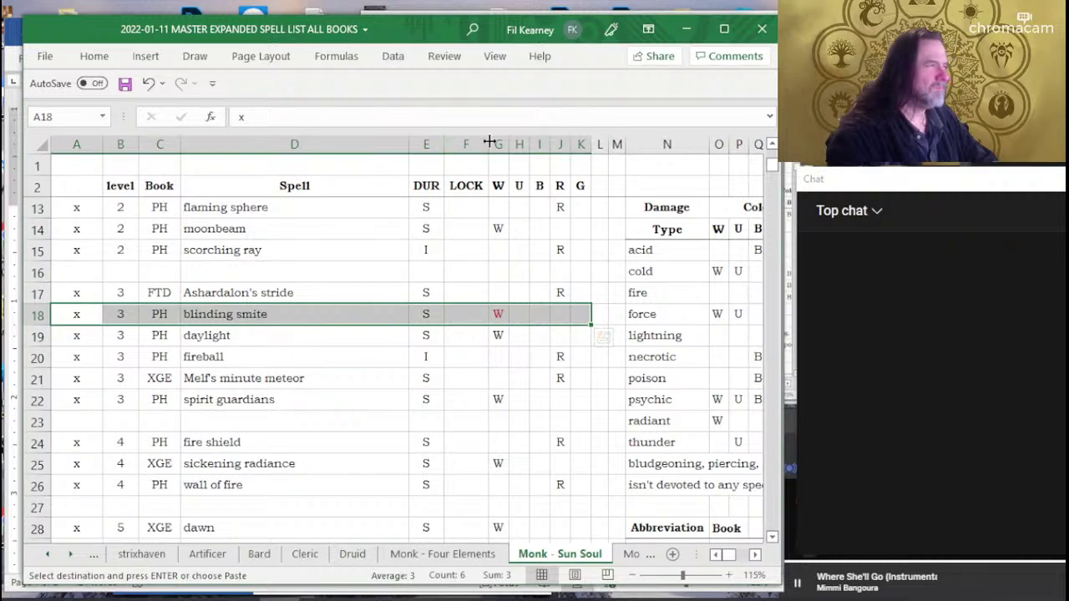
right_click(542, 320)
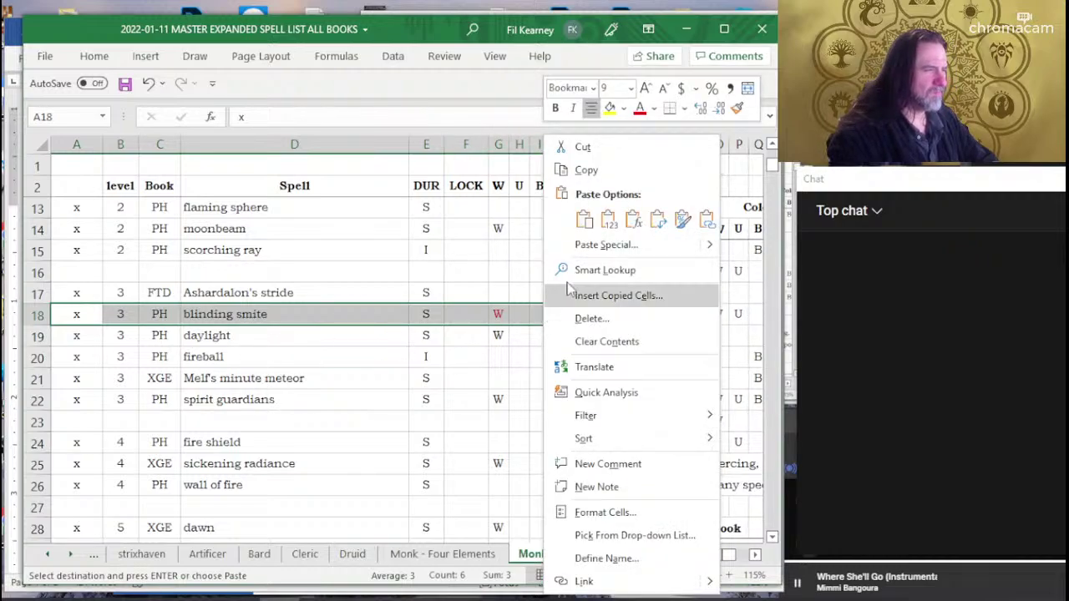
key(Escape)
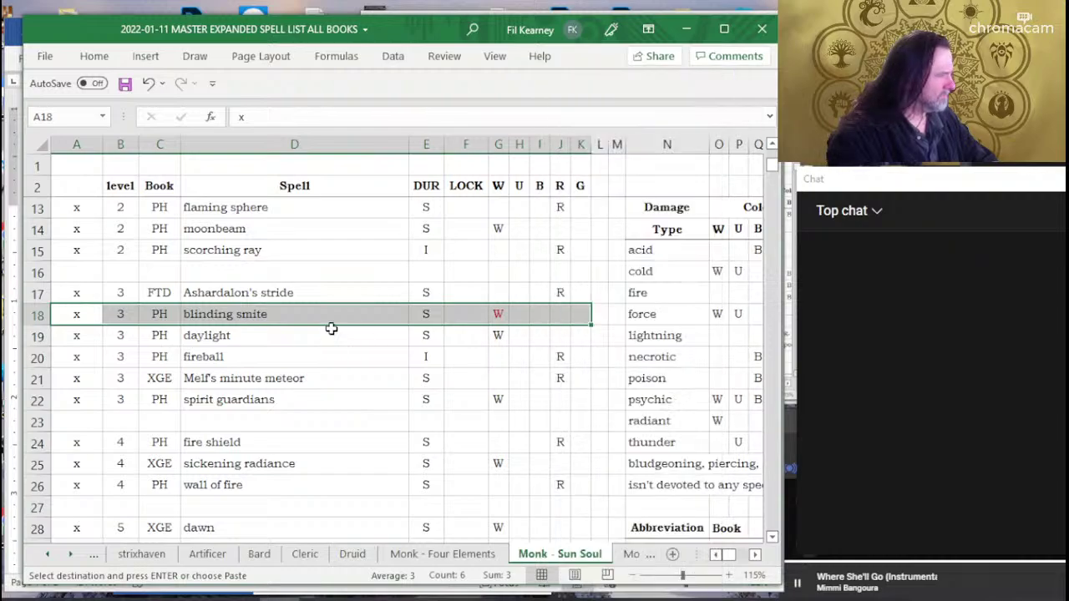
key(alt+Tab)
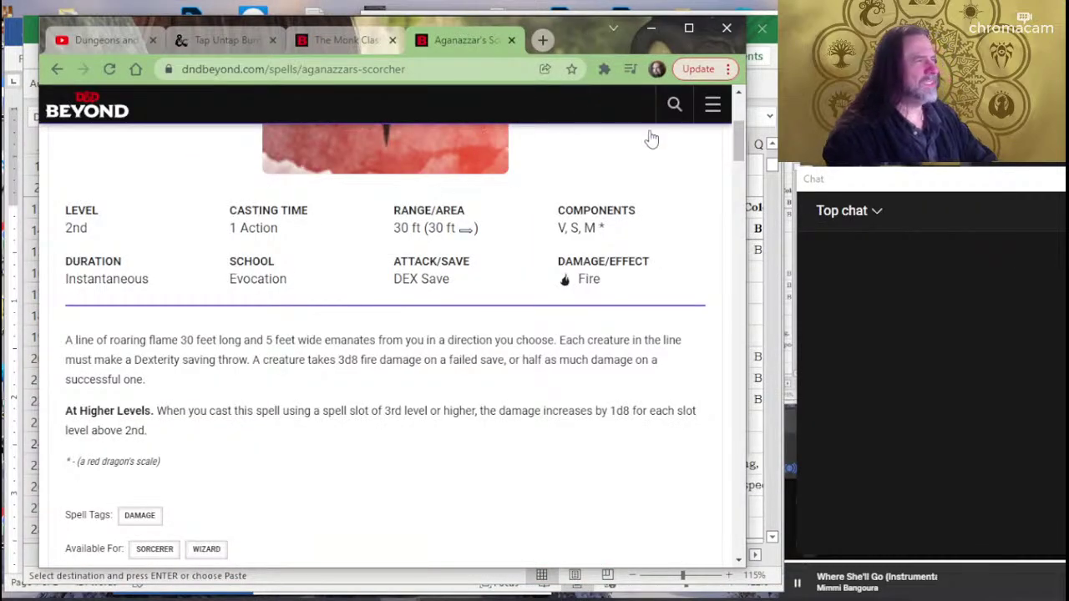
click(674, 107)
key(alt+Tab)
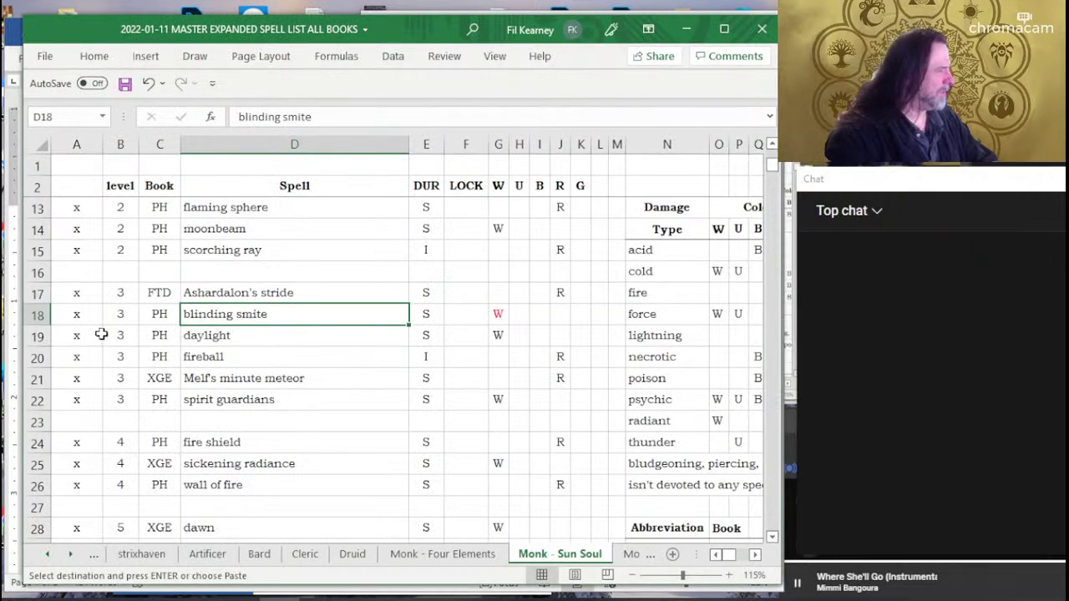
key(Left)
key(Left)
Leave the blinding smite row in place and go to the Monk - Shadow sheet.
drag(69, 321, 576, 314)
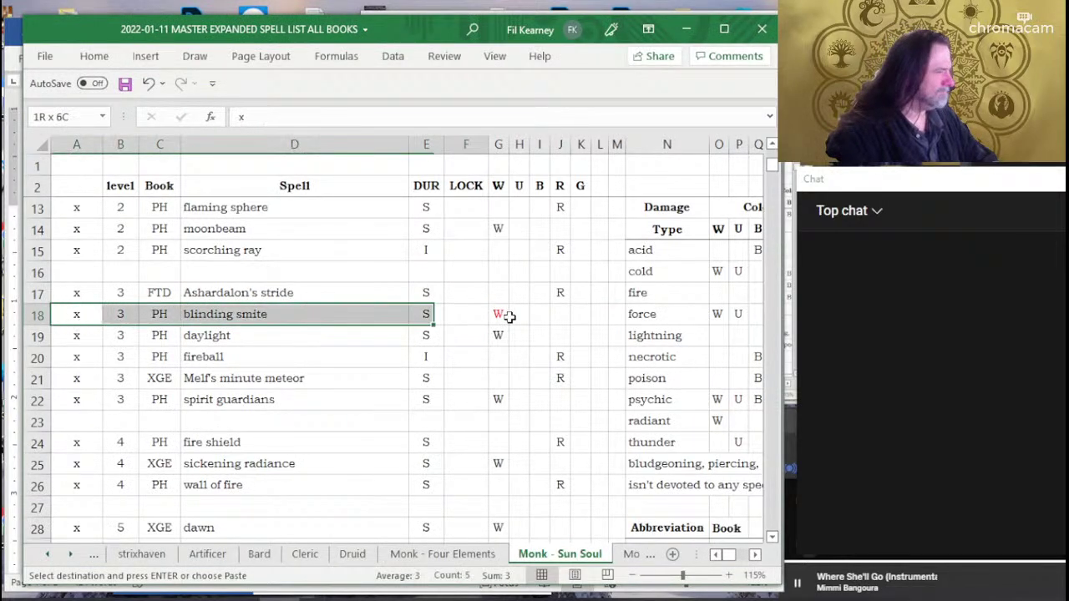
right_click(577, 314)
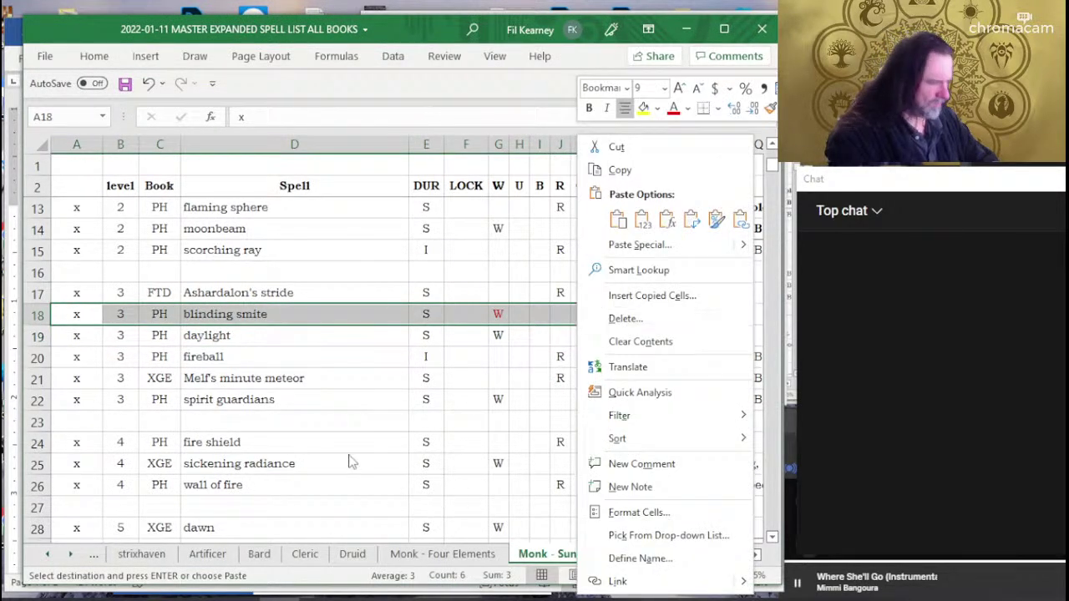
key(Escape)
click(631, 554)
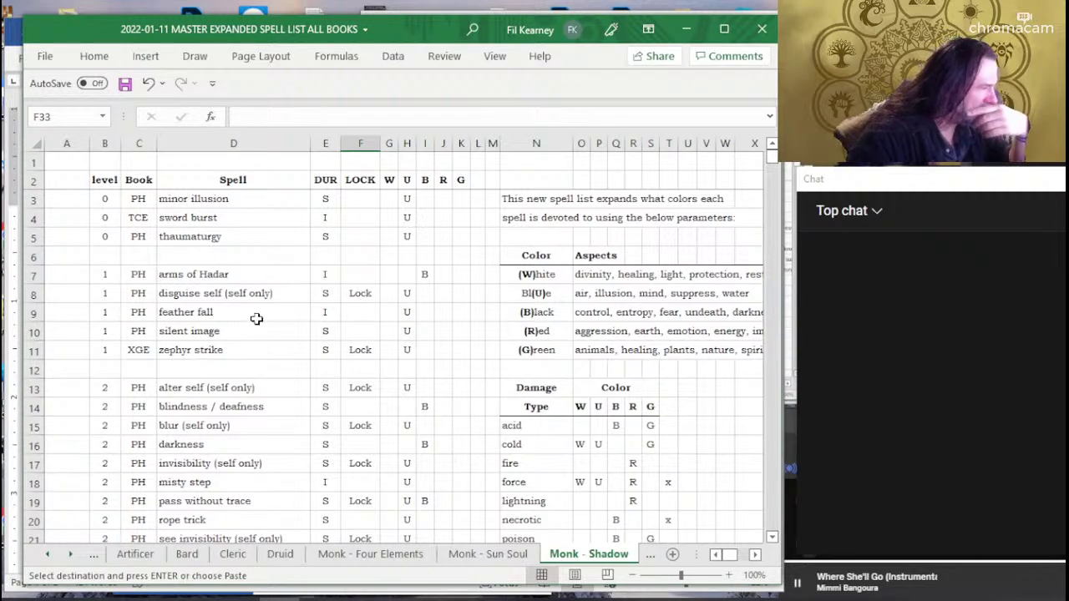
Scroll down the Monk - Shadow list and check the staggering smite entry and its duration.
scroll(257, 319, down, 2)
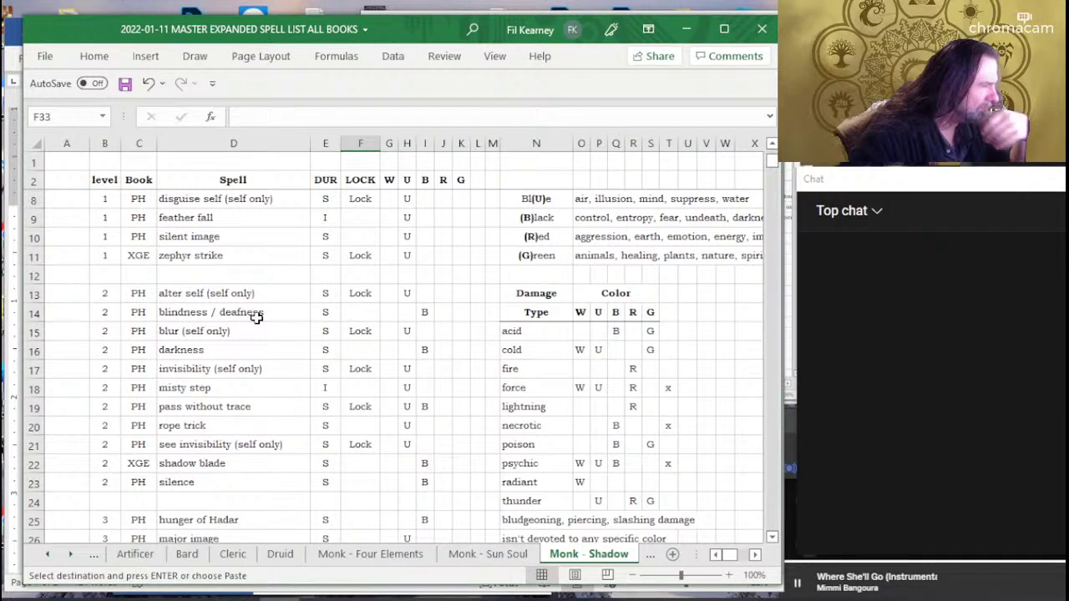
scroll(256, 318, down, 3)
scroll(256, 318, down, 1)
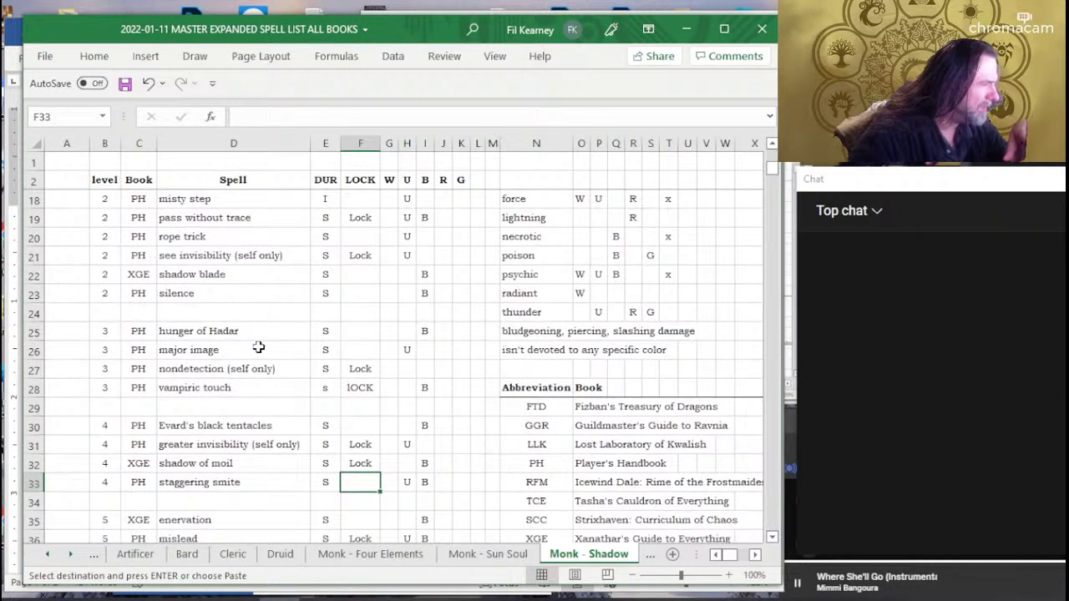
scroll(268, 329, down, 1)
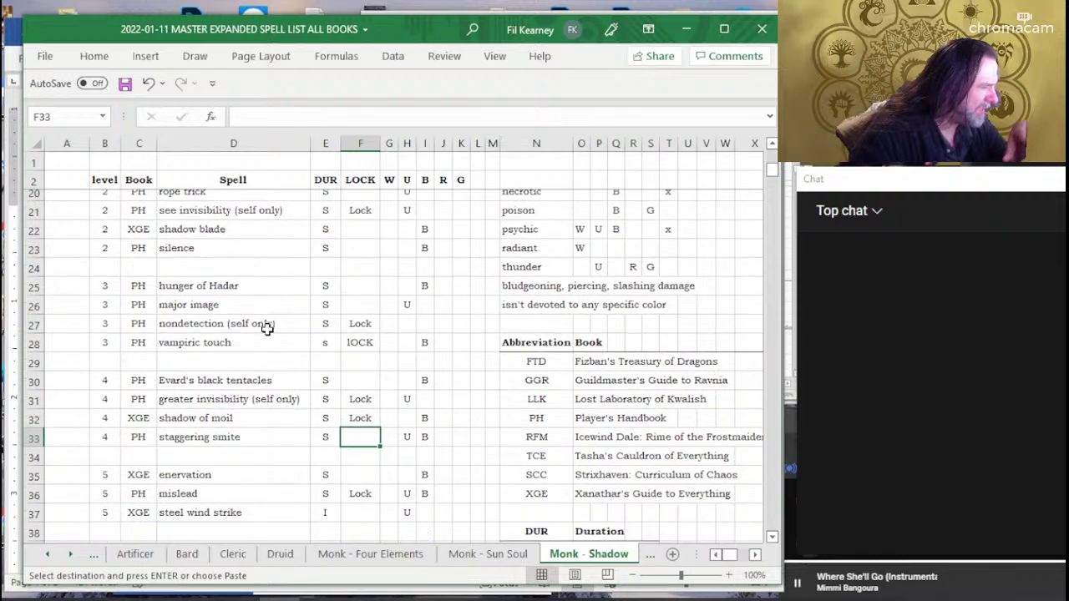
scroll(257, 290, down, 1)
click(252, 386)
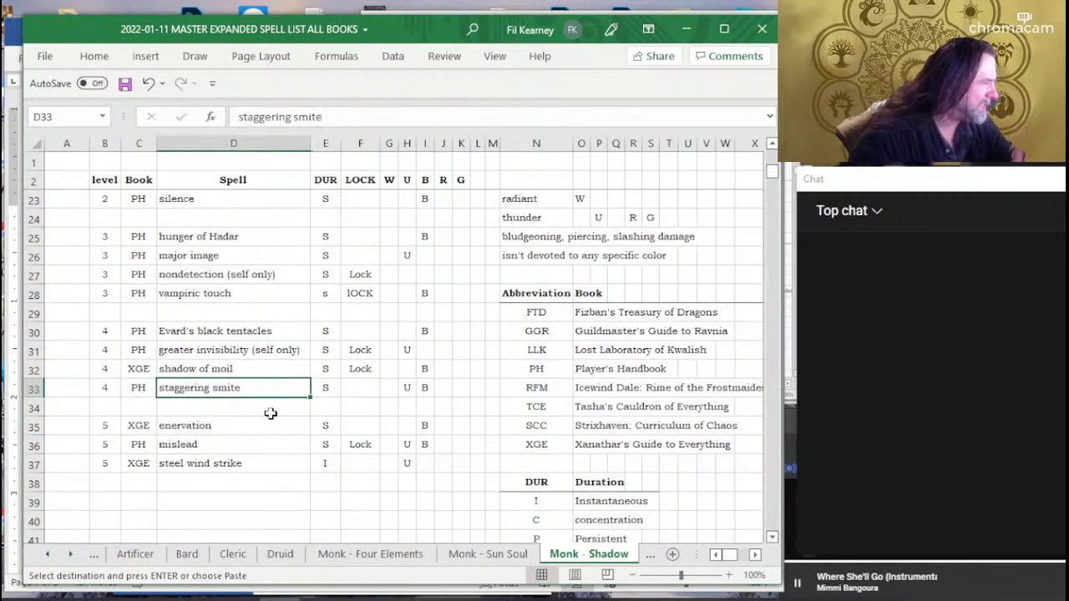
click(323, 390)
click(231, 388)
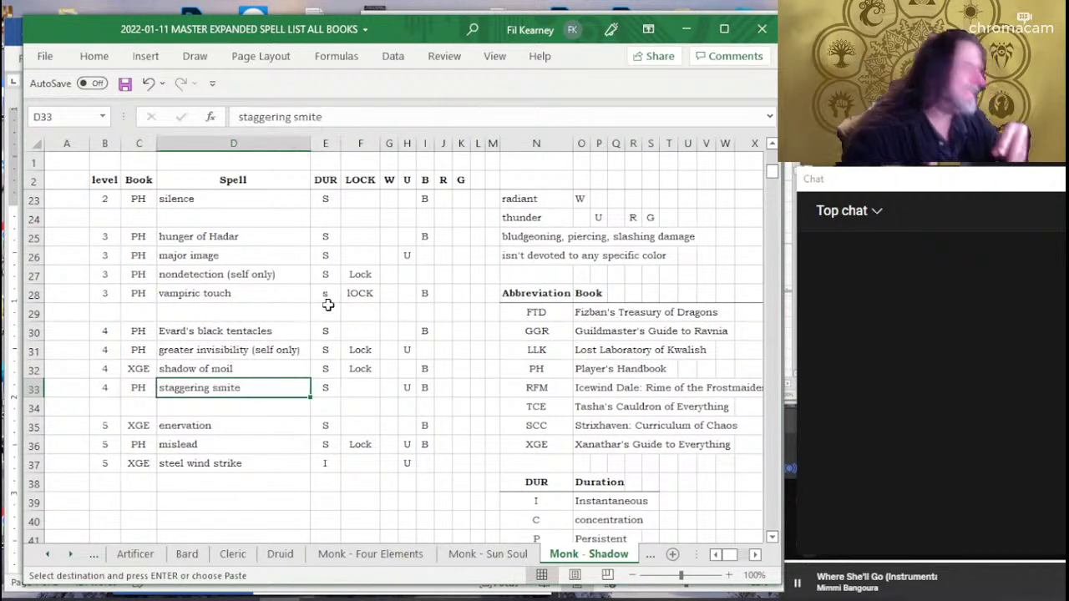
Return to the Excel window and go to the Monk - Sun Soul sheet.
key(alt+Tab)
key(alt+Tab)
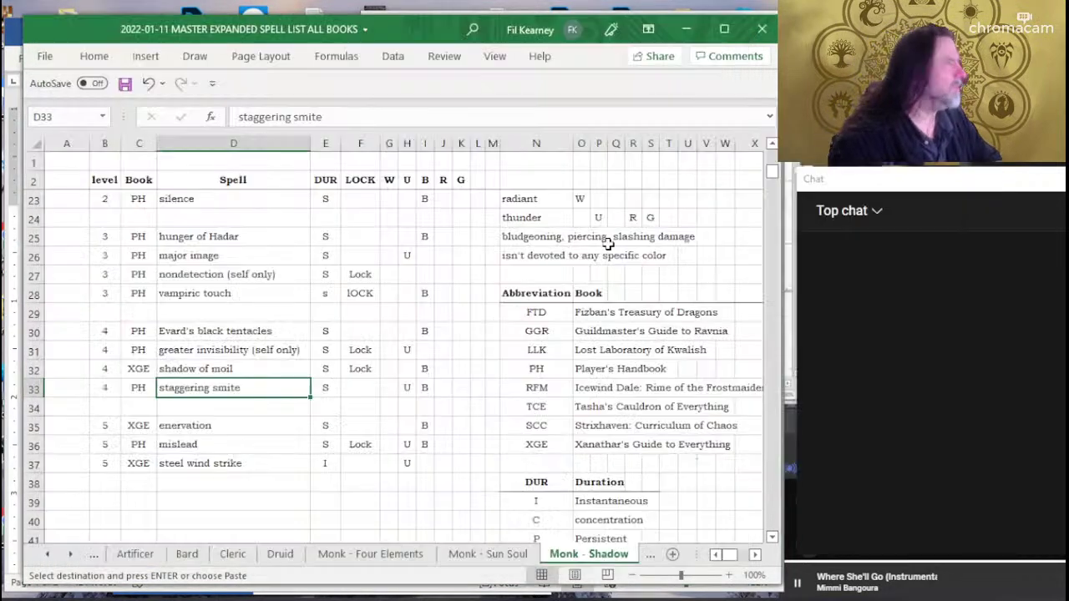
key(alt+Tab)
key(Tab)
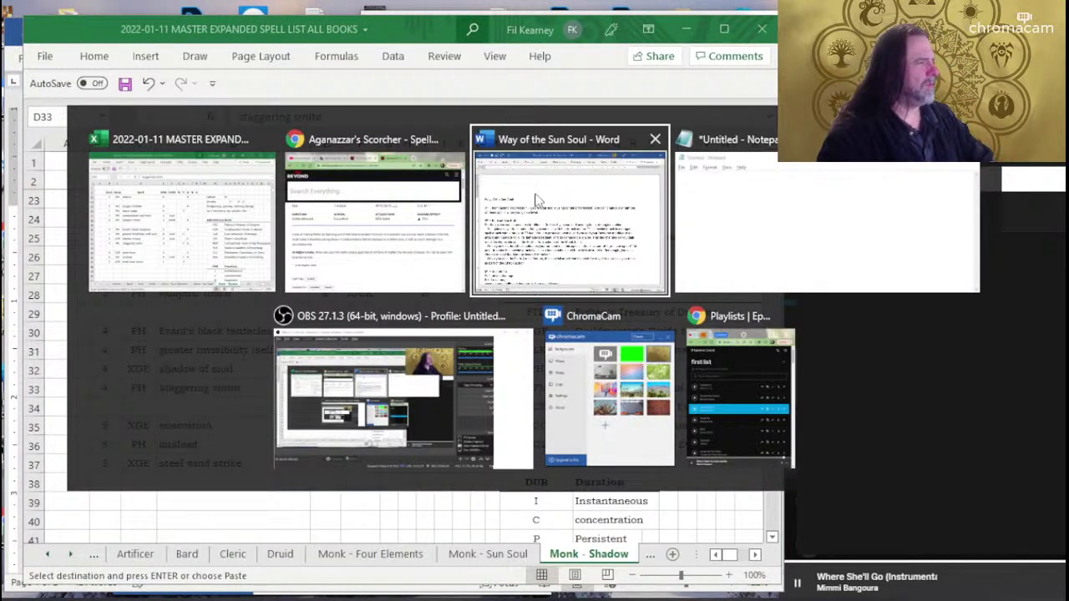
key(alt+shift+Tab)
key(alt+shift+Tab)
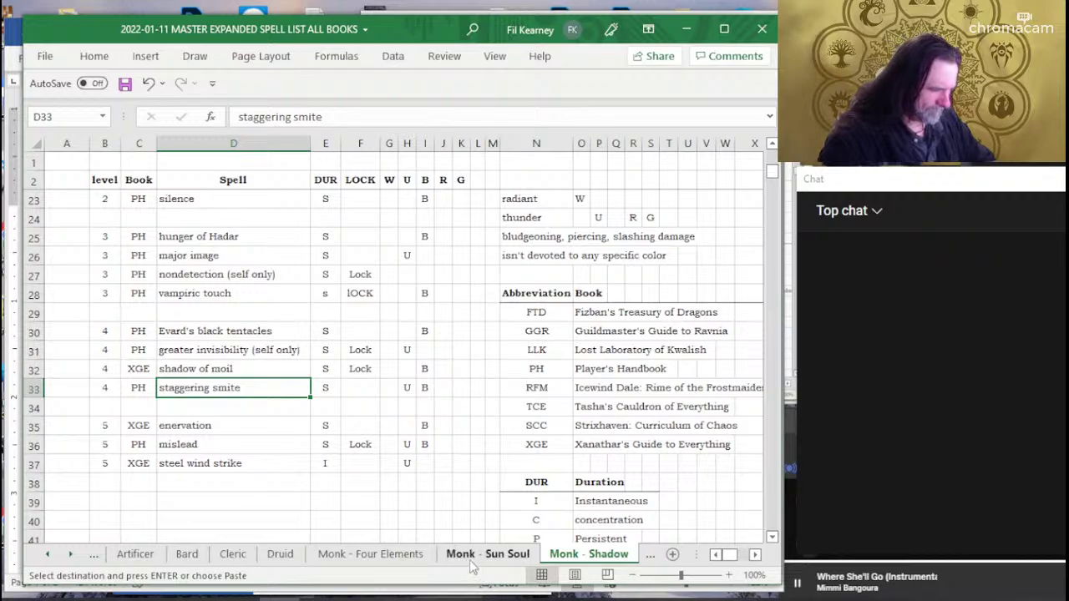
click(472, 559)
key(ctrl+v)
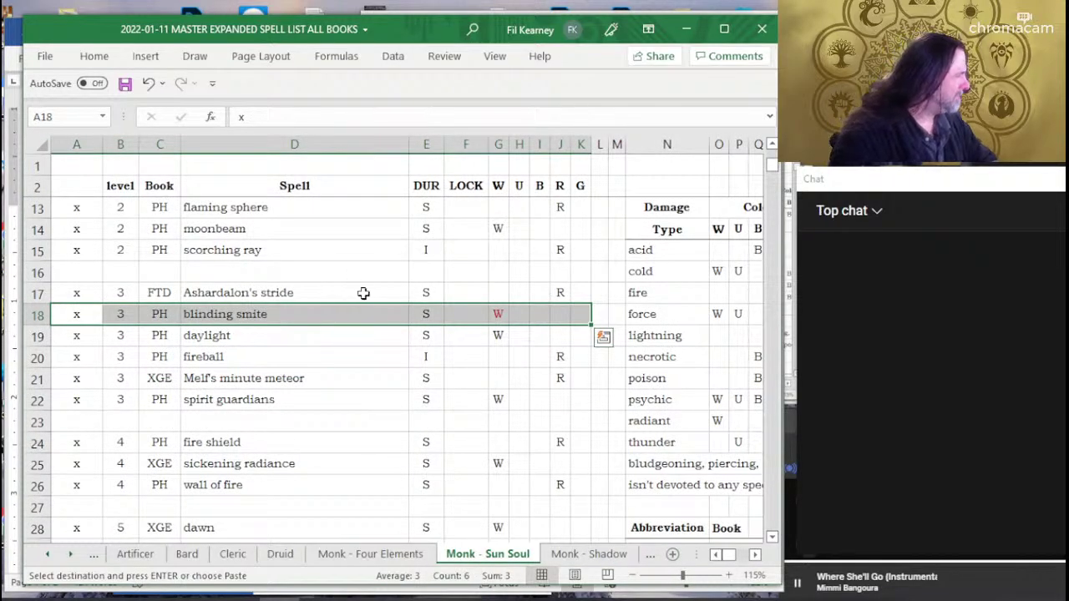
Search D&D Beyond for blinding smite, read its full spell entry, and return to Excel.
key(alt+Tab)
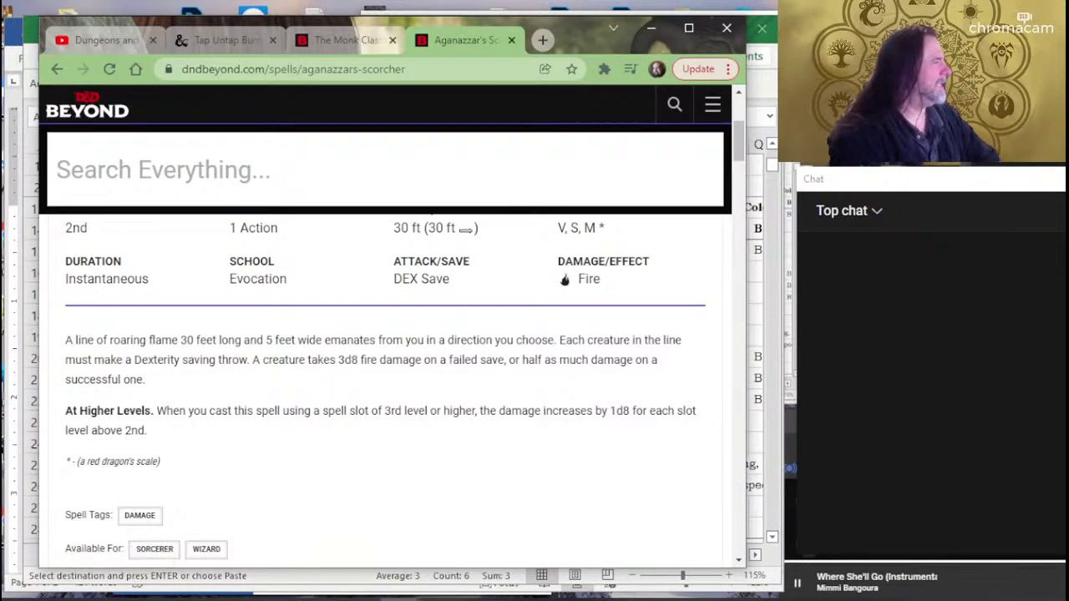
text(blinding smit)
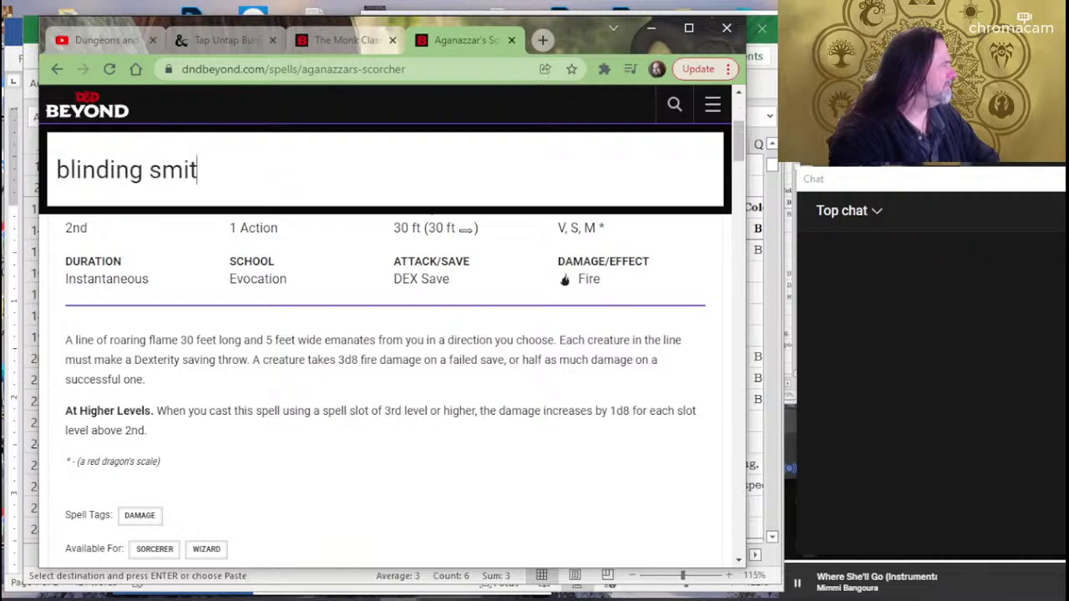
text(e)
key(Return)
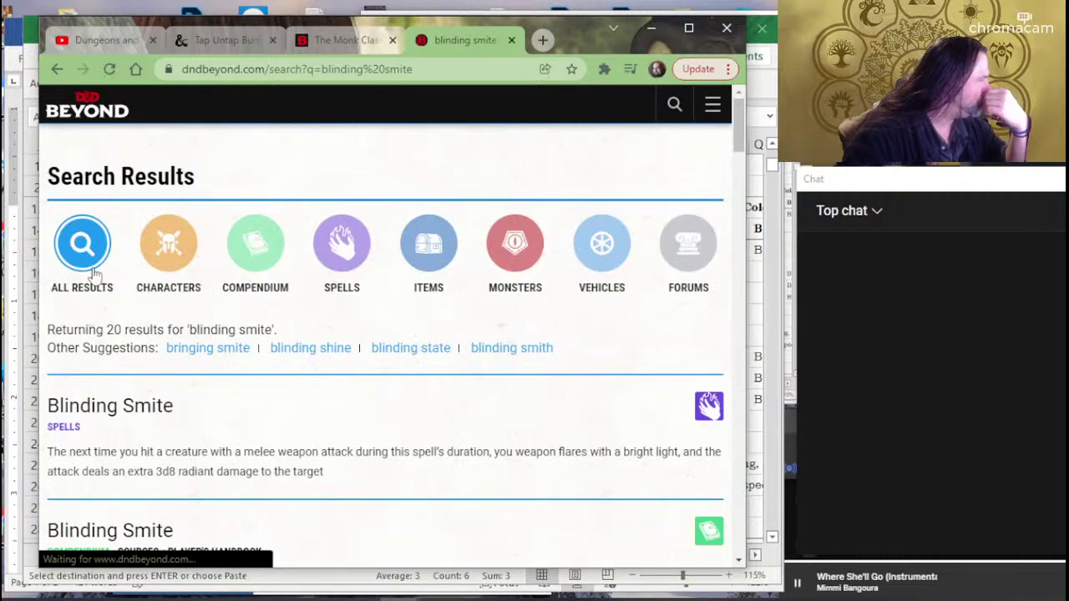
click(160, 409)
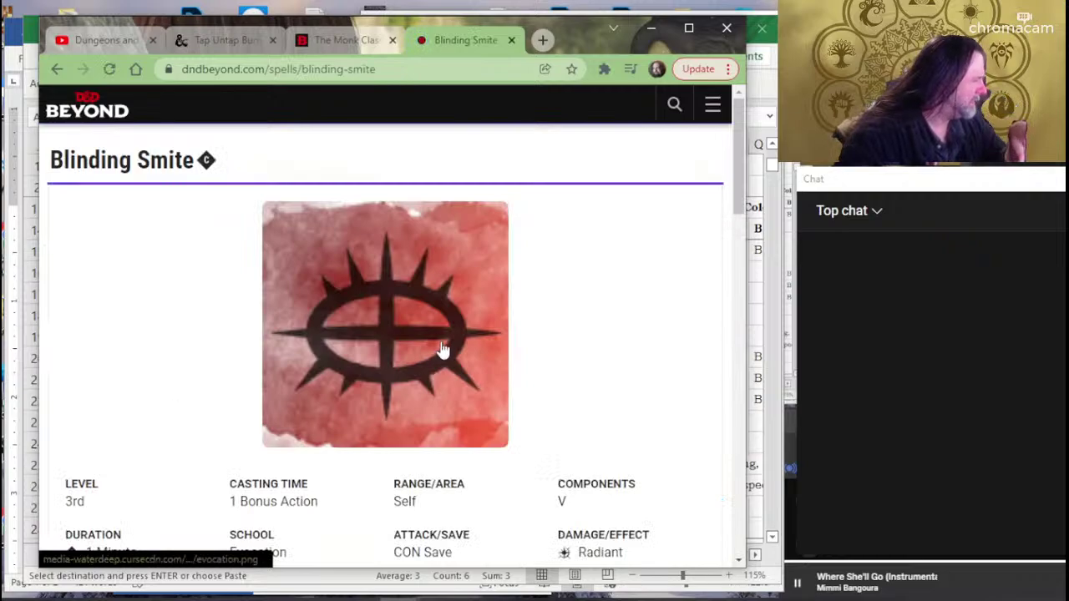
scroll(442, 351, down, 3)
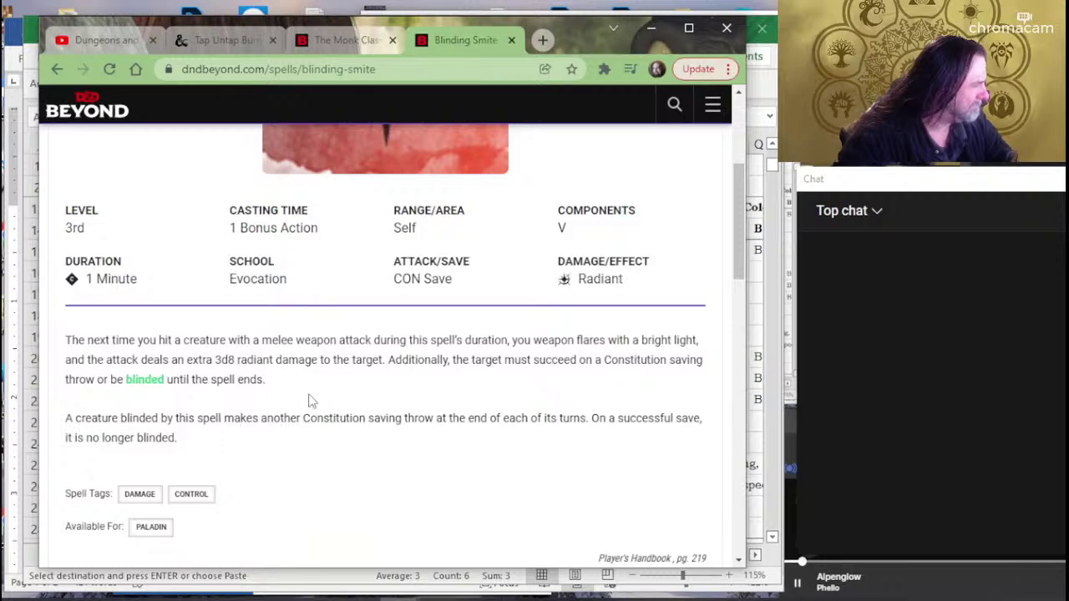
key(alt+Tab)
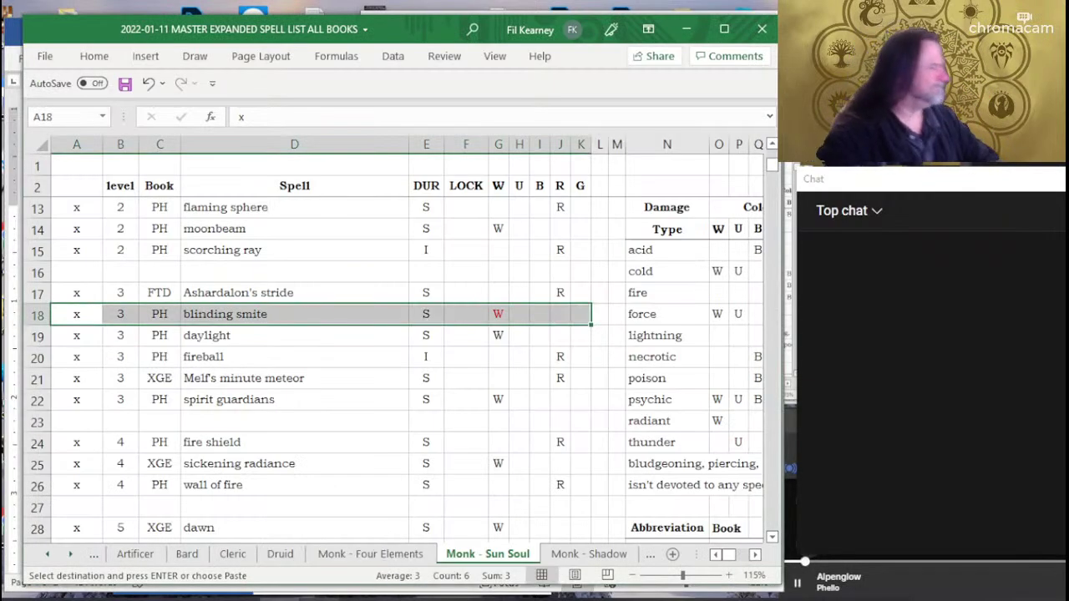
Check the daylight and fireball entries, then select Melf's minute meteor to look up next.
click(298, 373)
click(286, 349)
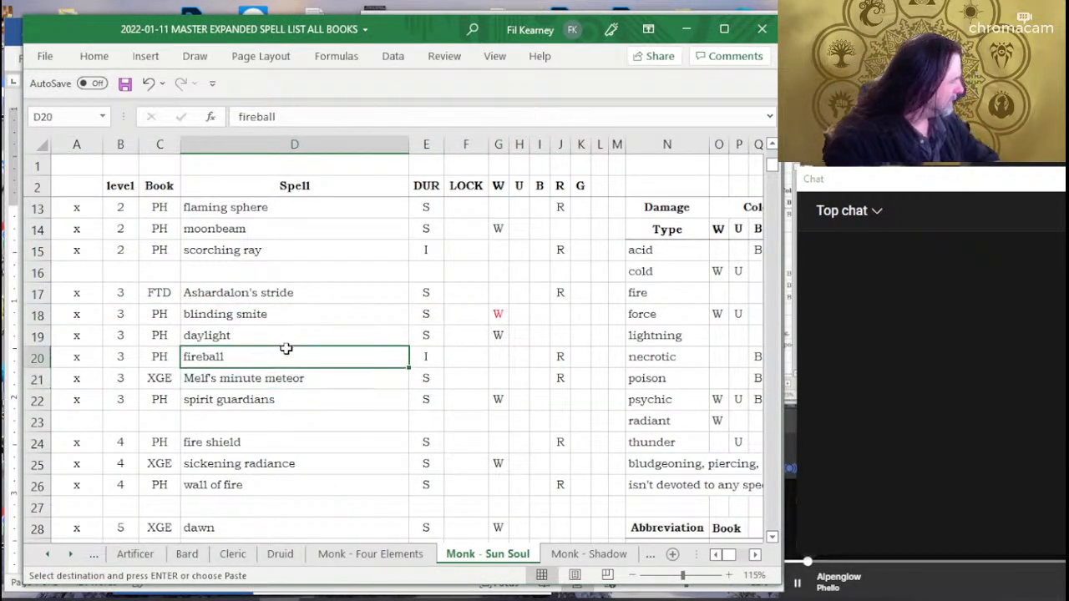
click(283, 343)
click(308, 362)
click(325, 378)
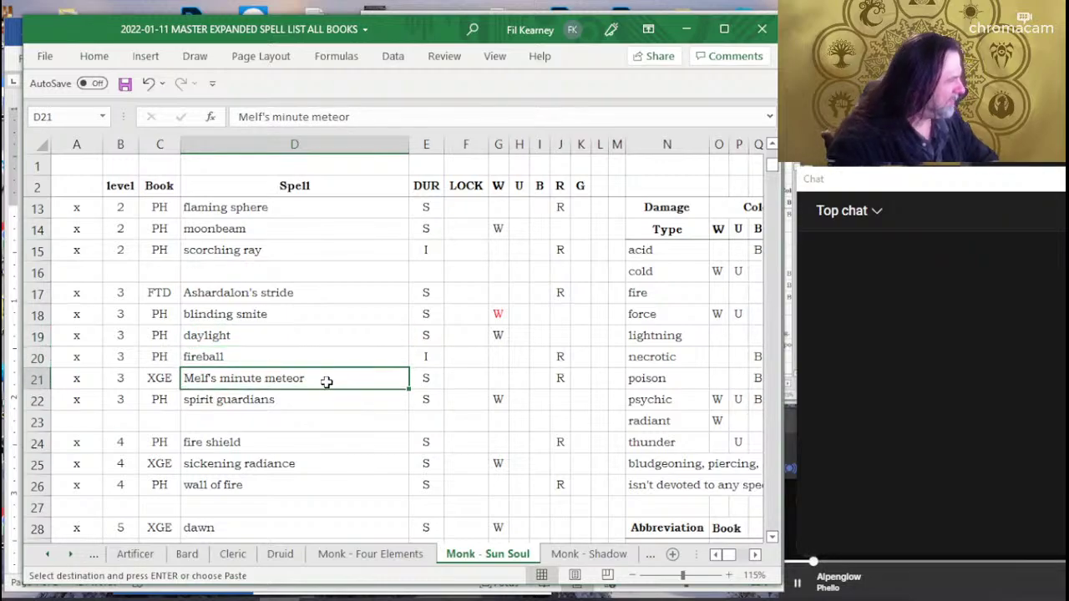
key(alt+Tab)
Search D&D Beyond for 'melf's minute' and read the Melf's Minute Meteors spell page.
click(690, 100)
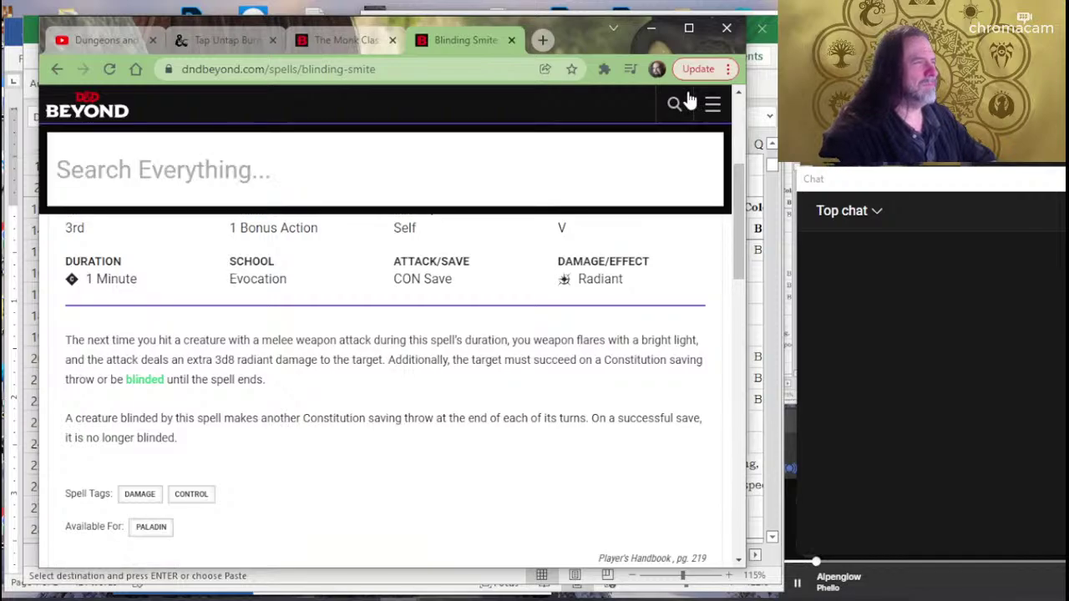
text(m)
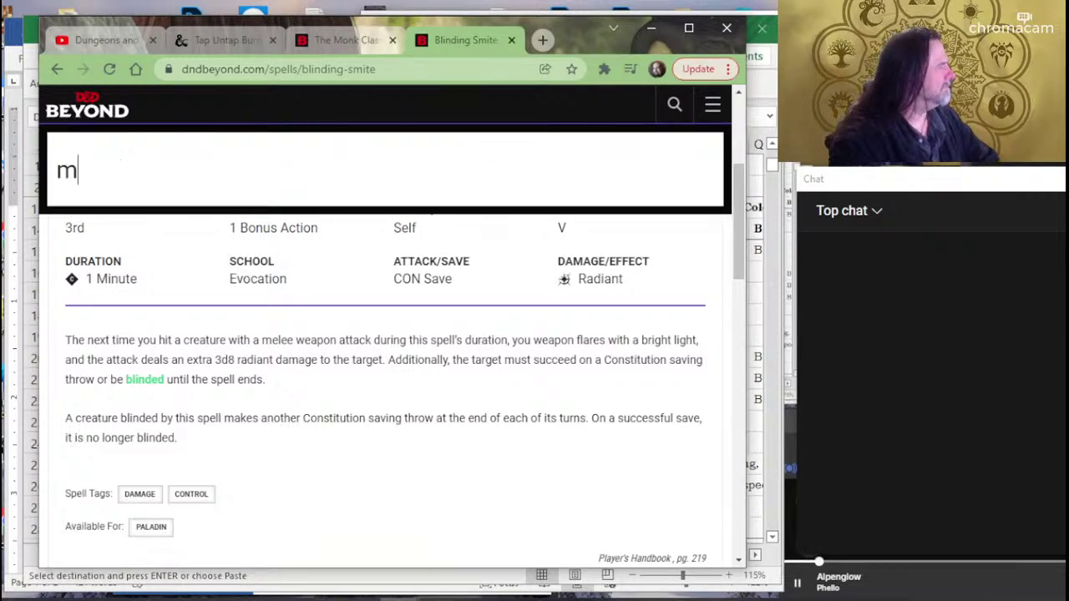
text(elf's minut)
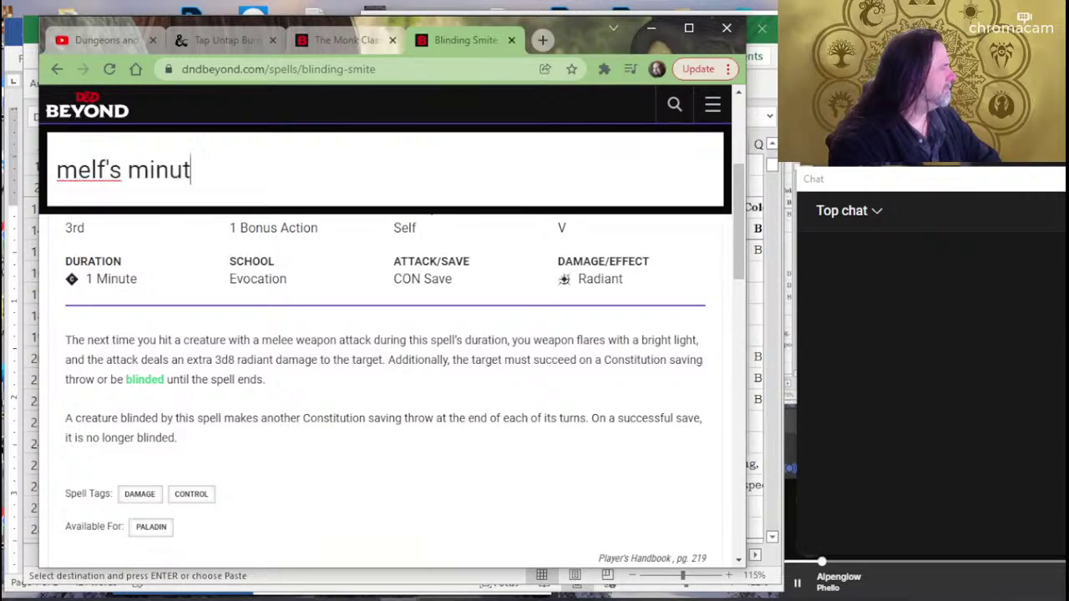
text(e)
key(Return)
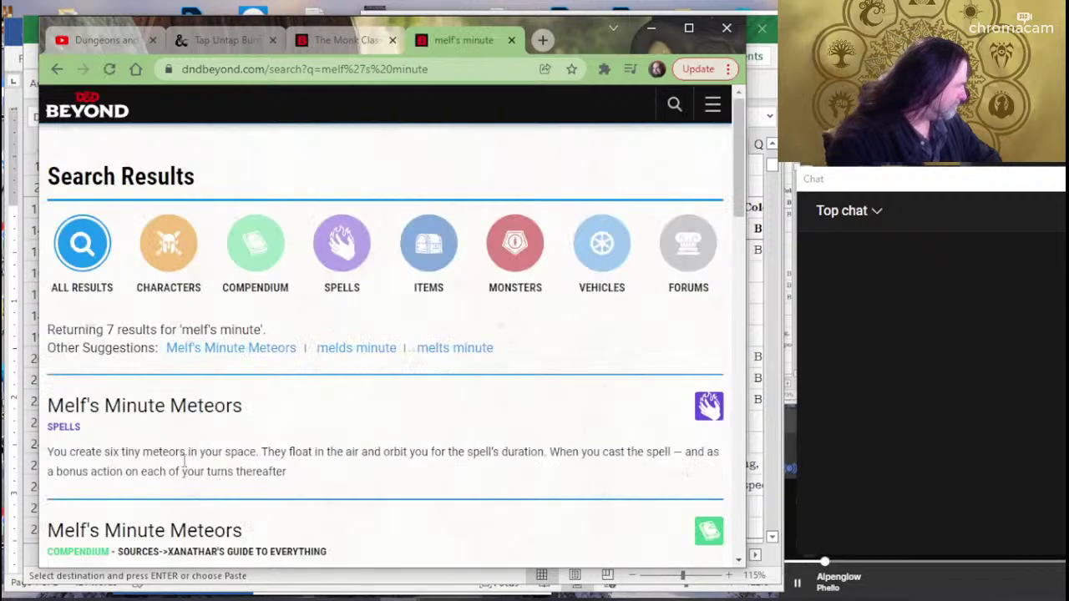
click(160, 419)
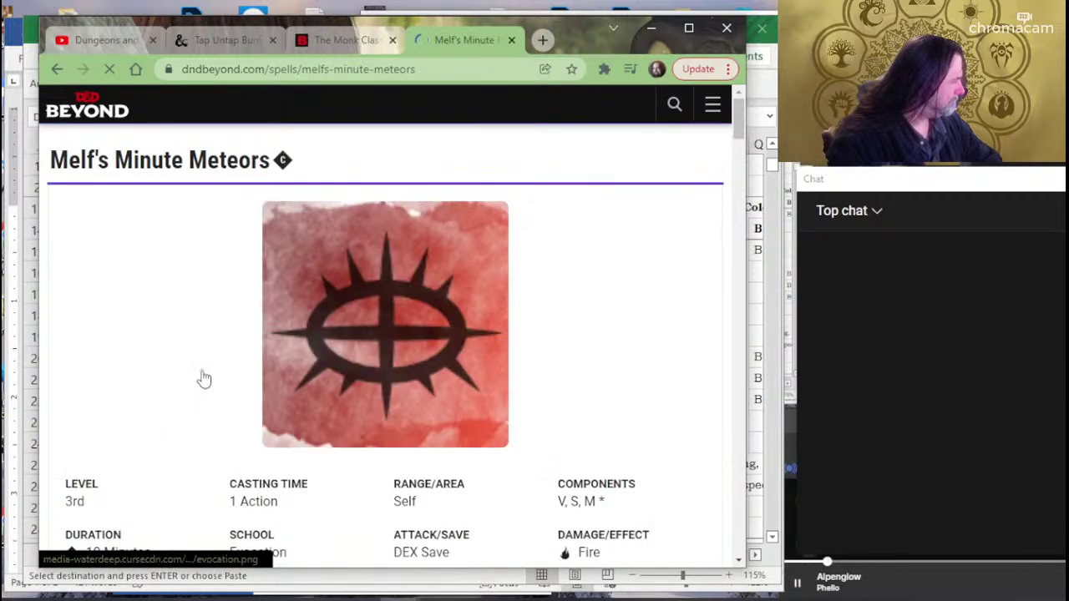
scroll(266, 286, down, 5)
scroll(306, 321, up, 2)
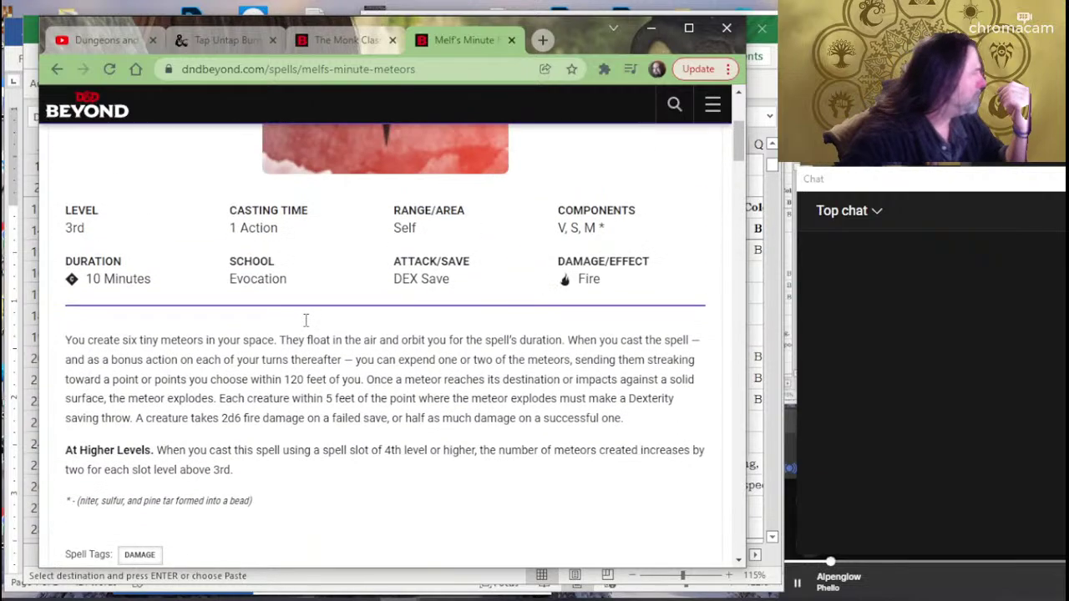
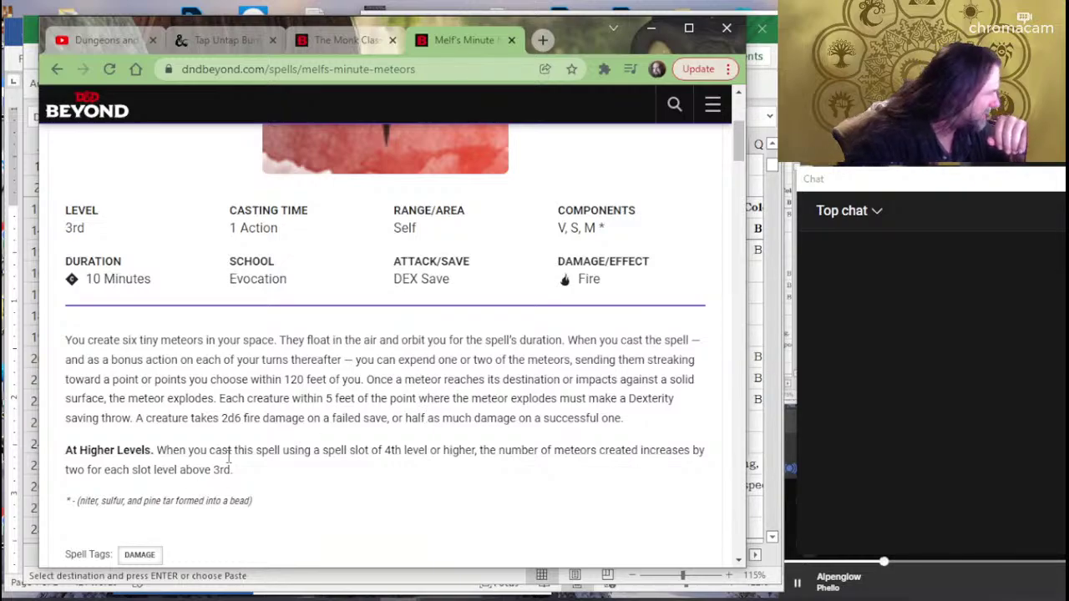
Back in Excel, check the Sun Soul entries fireball, daylight, blinding smite, Ashardalon's stride and spirit guardians.
key(alt+Tab)
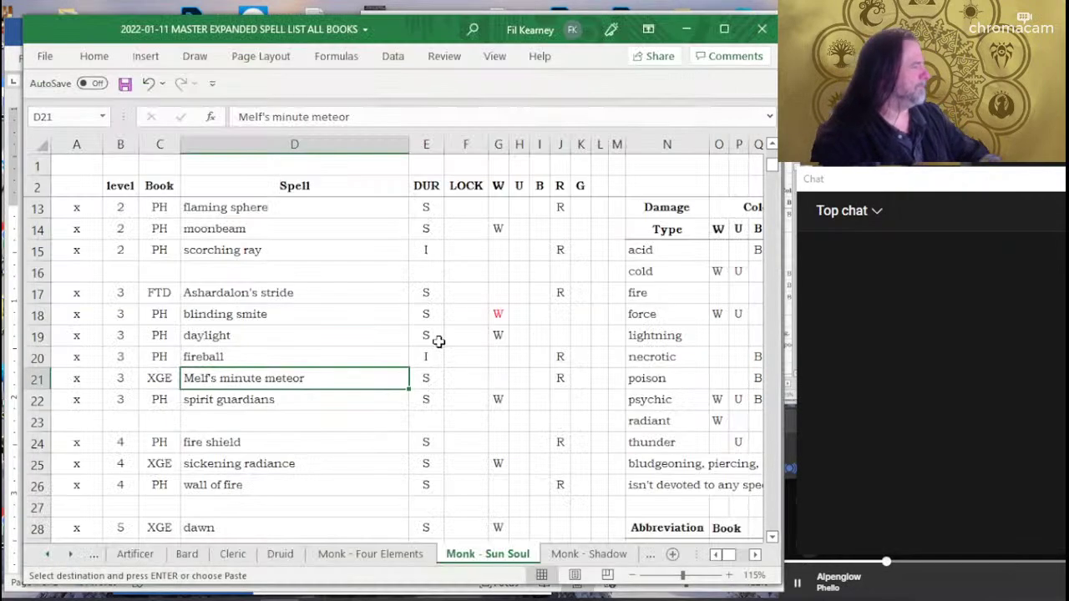
click(280, 351)
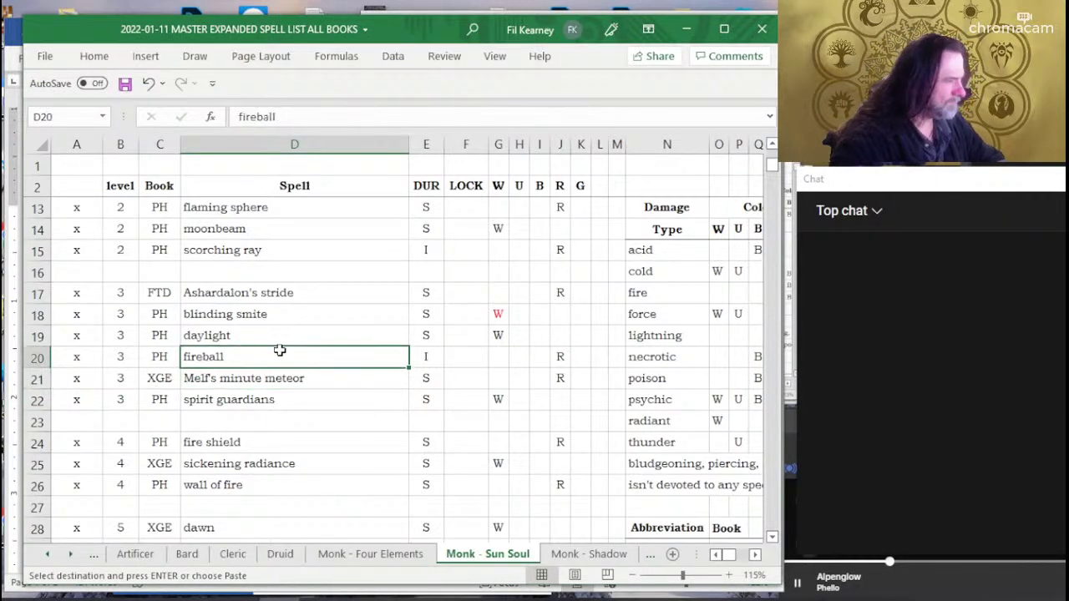
click(79, 356)
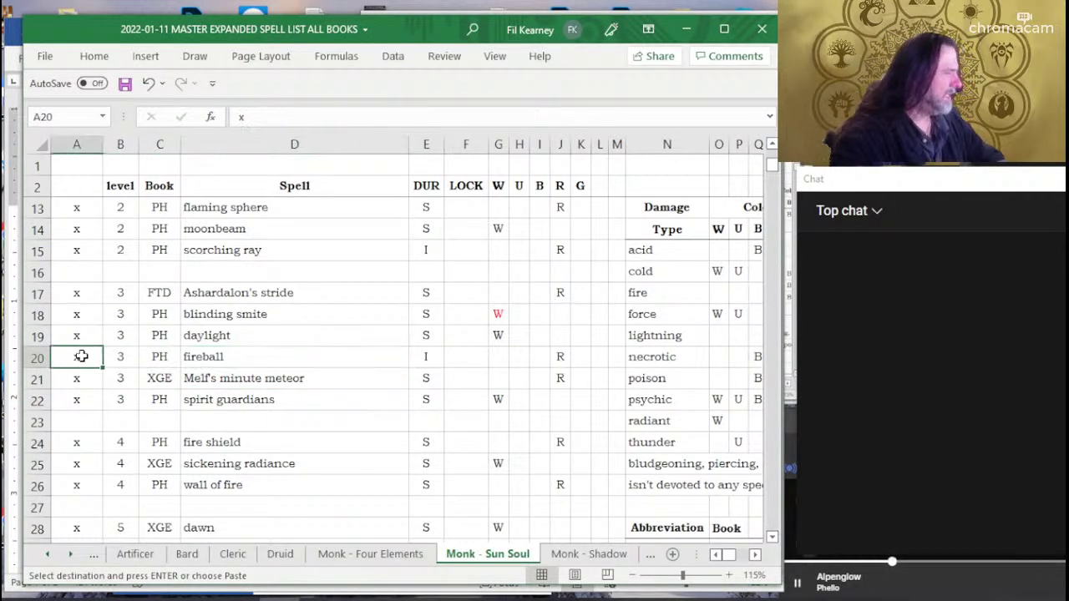
click(274, 361)
click(282, 335)
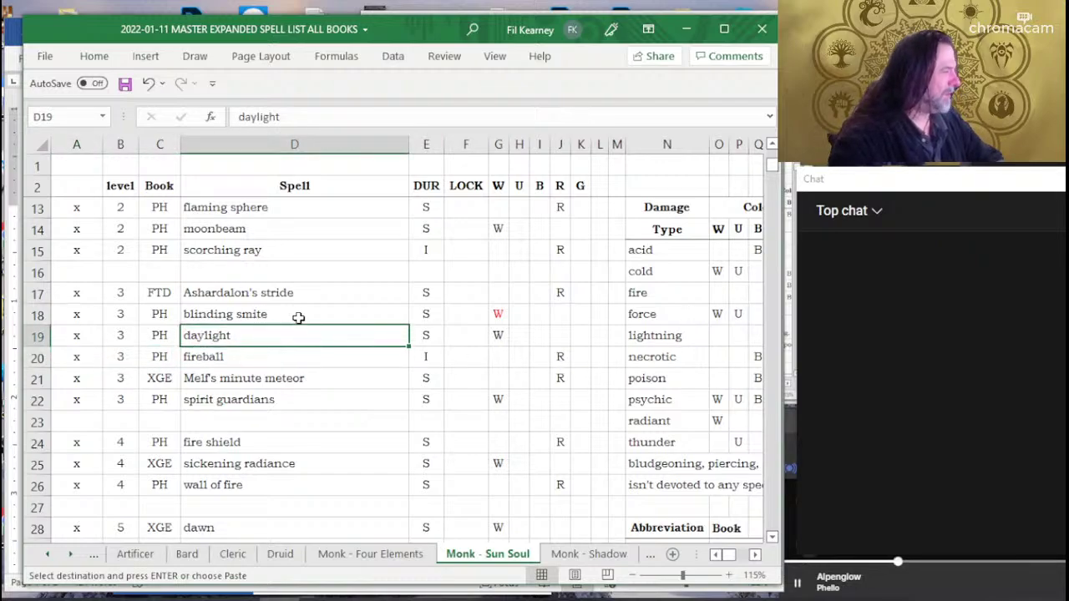
click(298, 318)
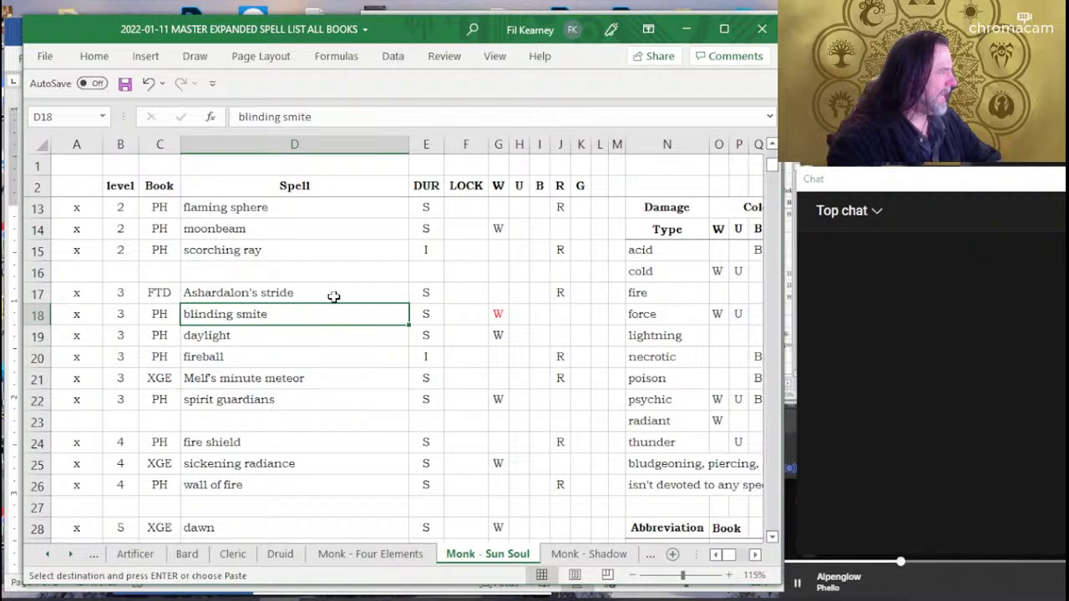
click(333, 296)
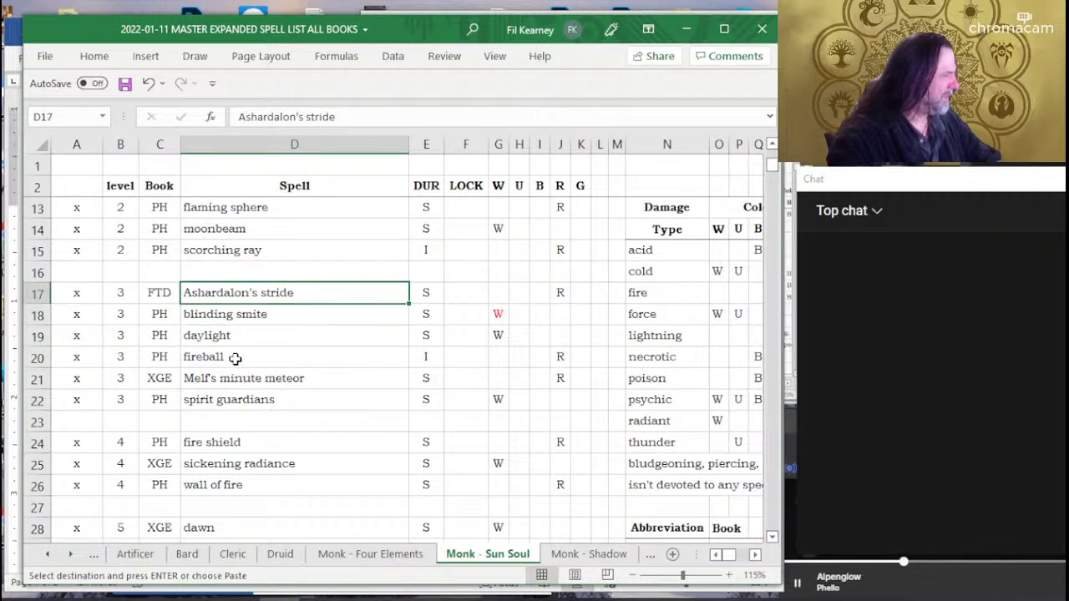
click(238, 399)
Scroll further and check flame strike, immolation, wall of light, wall of fire, sickening radiance and fire shield.
scroll(270, 399, up, 2)
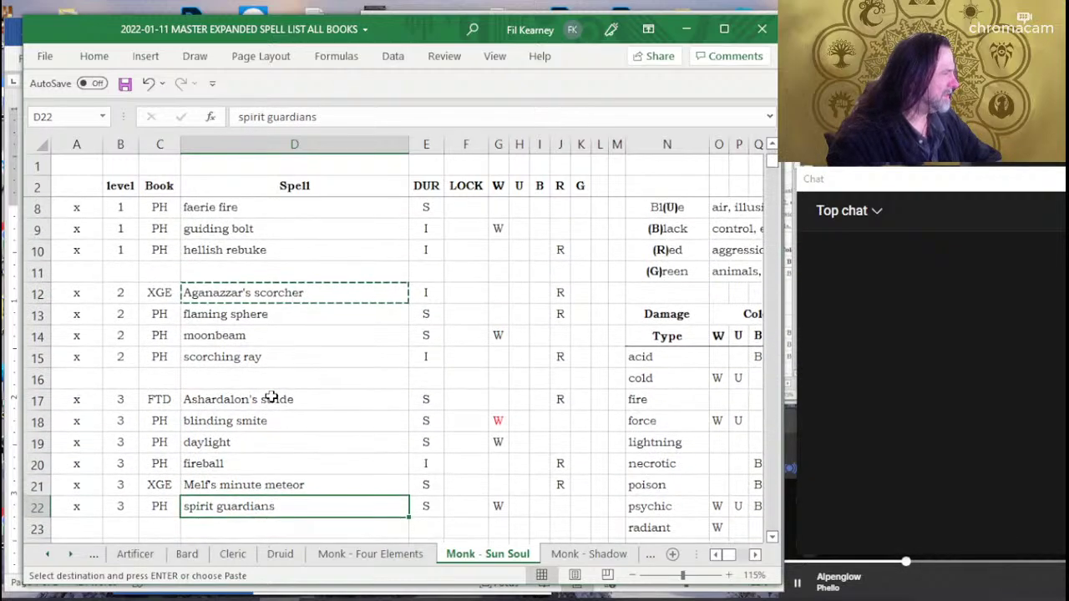
scroll(250, 294, up, 2)
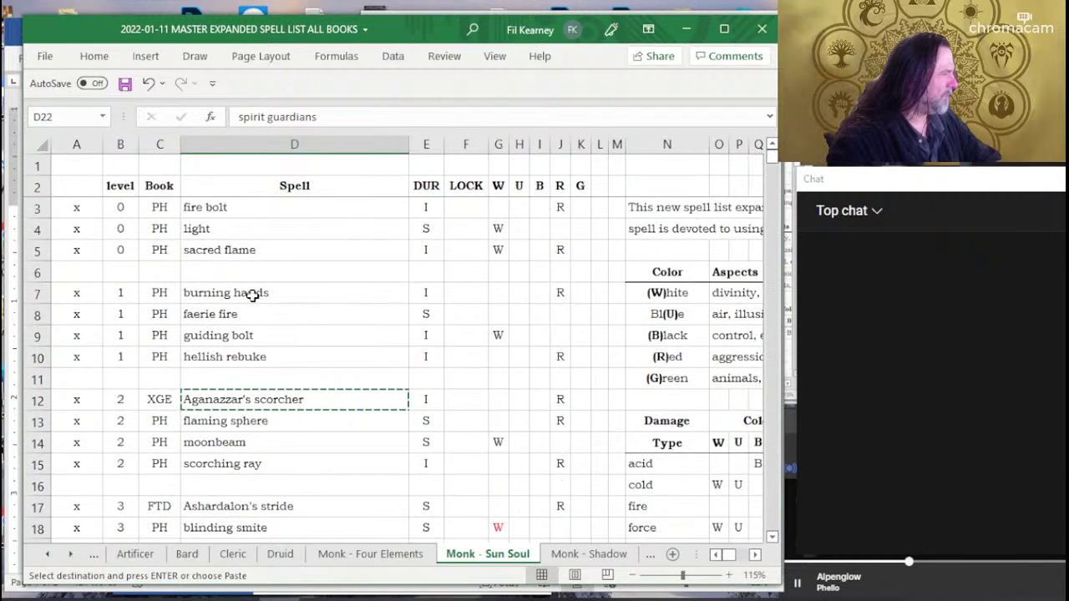
scroll(258, 326, down, 2)
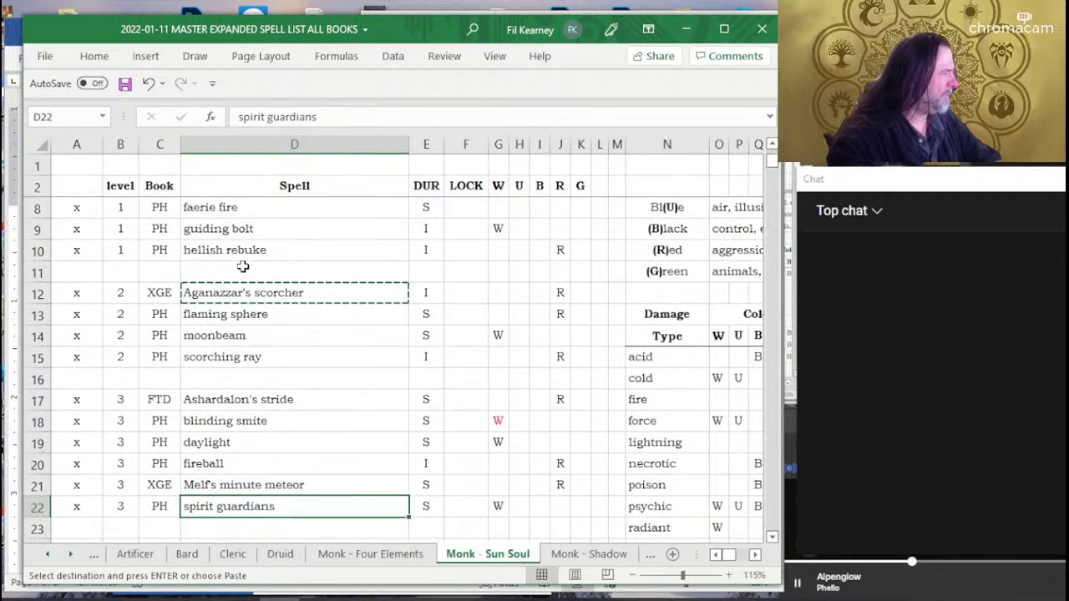
scroll(248, 262, down, 2)
scroll(241, 270, down, 3)
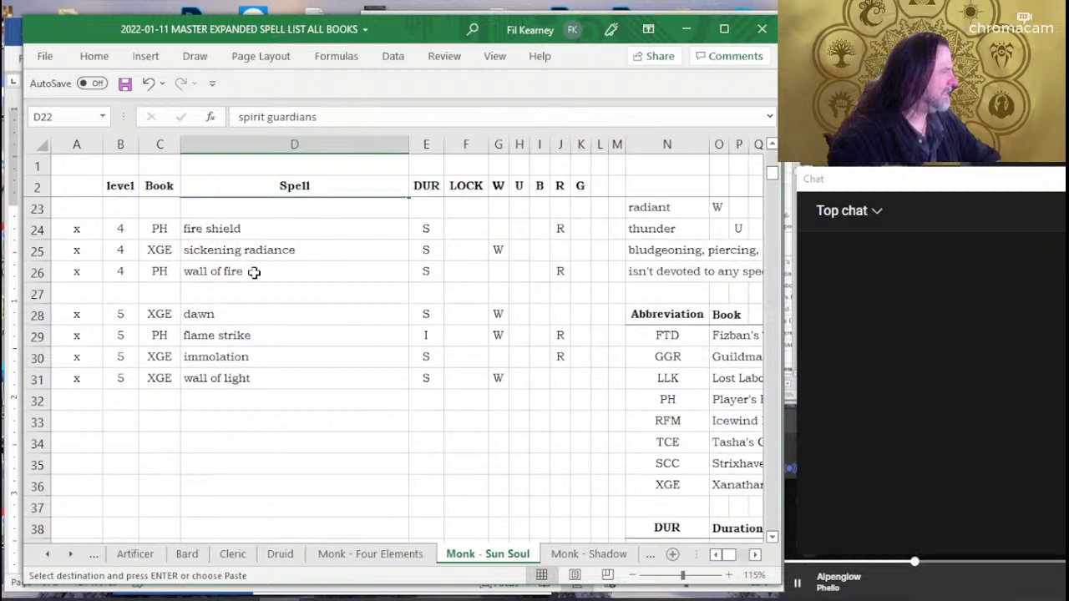
scroll(292, 307, up, 5)
scroll(297, 313, up, 2)
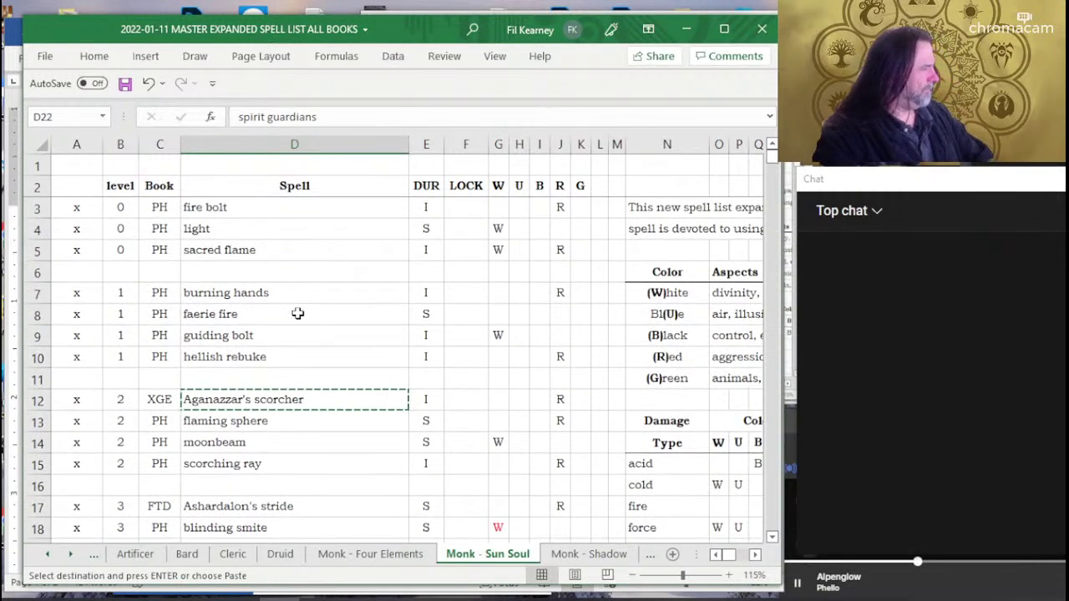
scroll(297, 313, down, 5)
scroll(251, 292, down, 2)
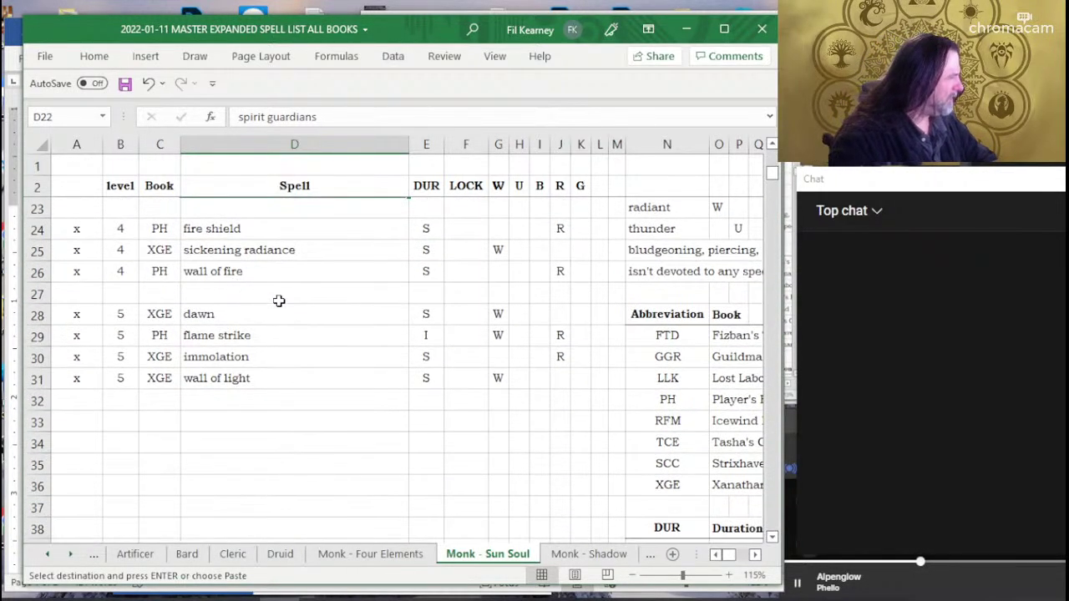
click(279, 335)
click(280, 357)
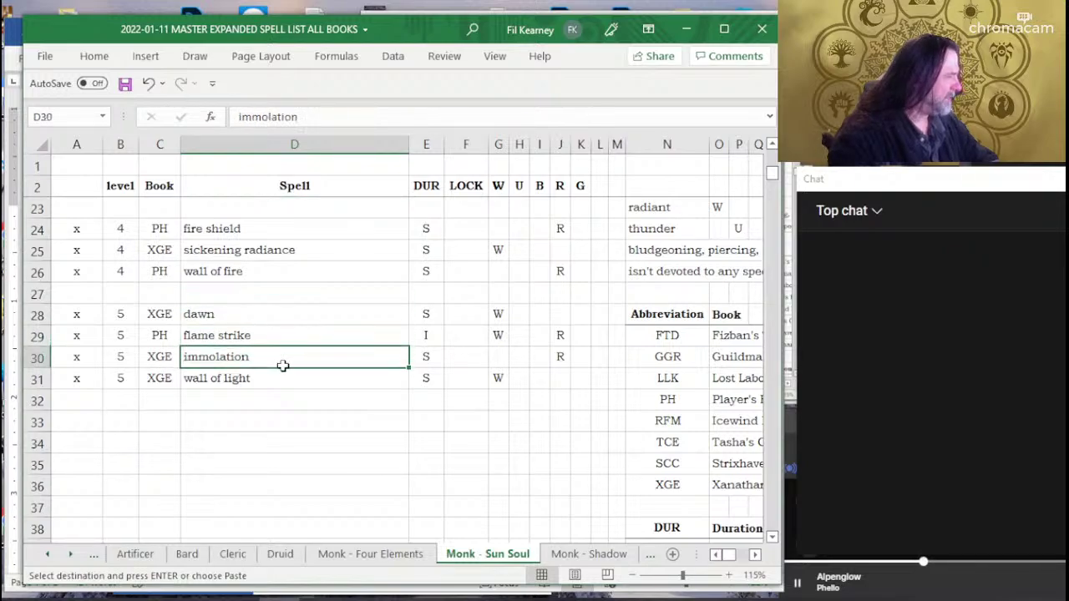
click(286, 377)
scroll(317, 317, up, 2)
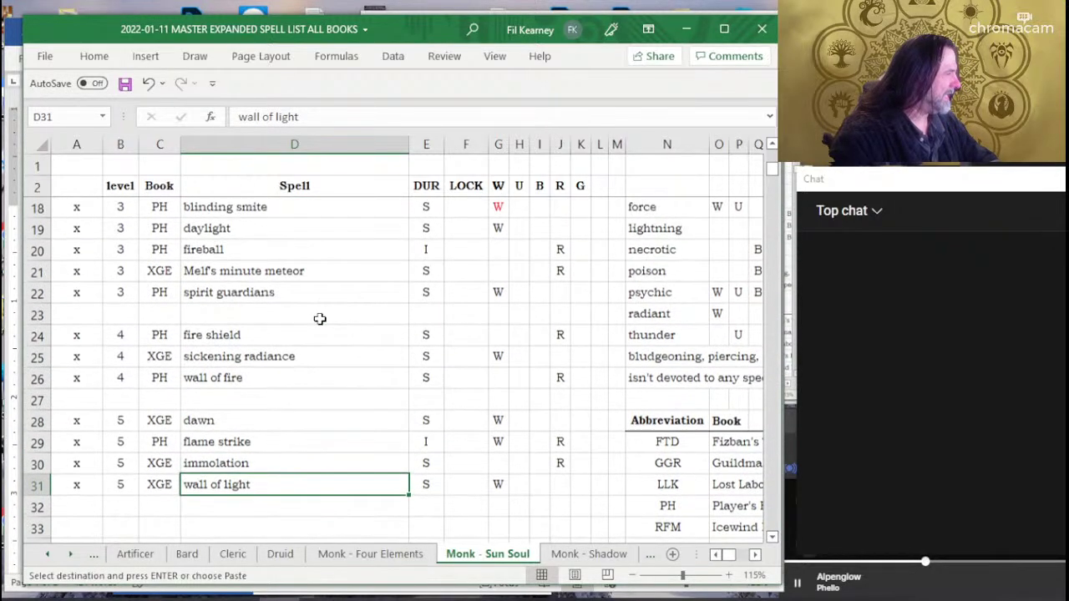
click(284, 380)
click(312, 357)
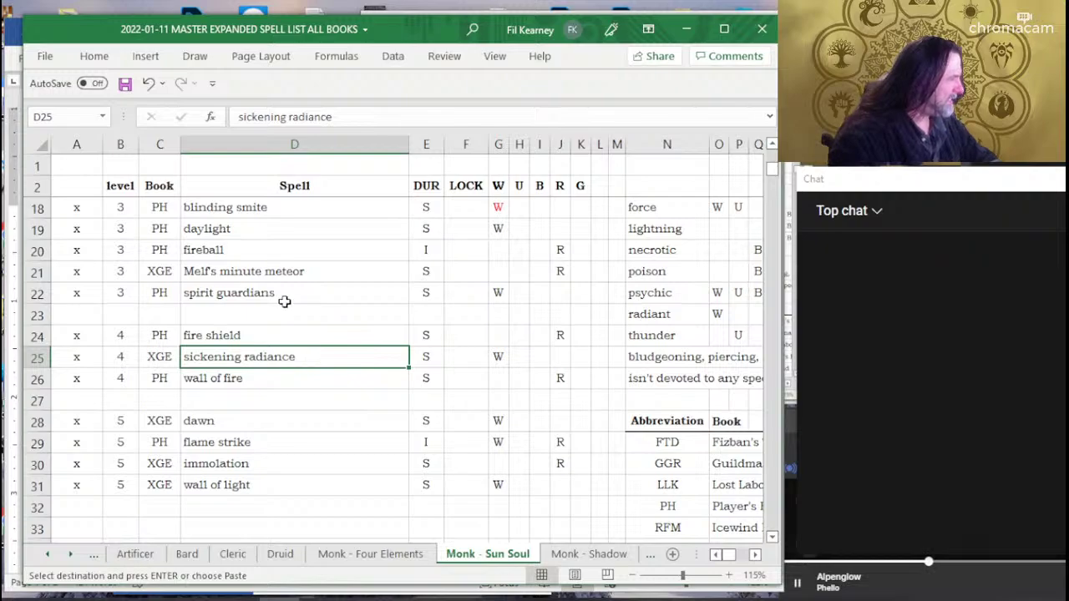
click(280, 332)
click(271, 374)
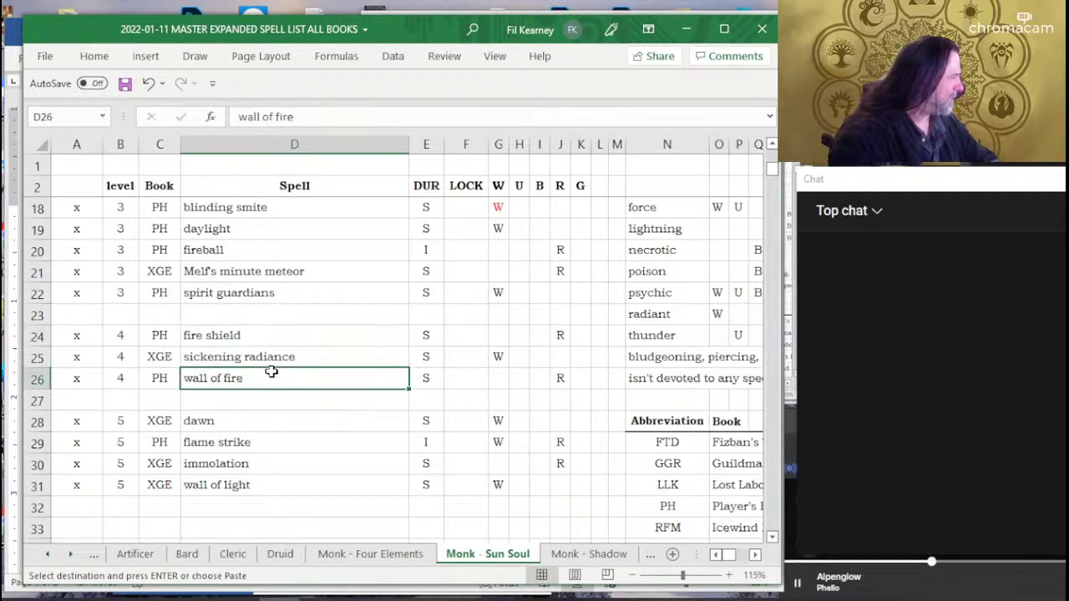
key(alt+Tab)
key(alt+Tab)
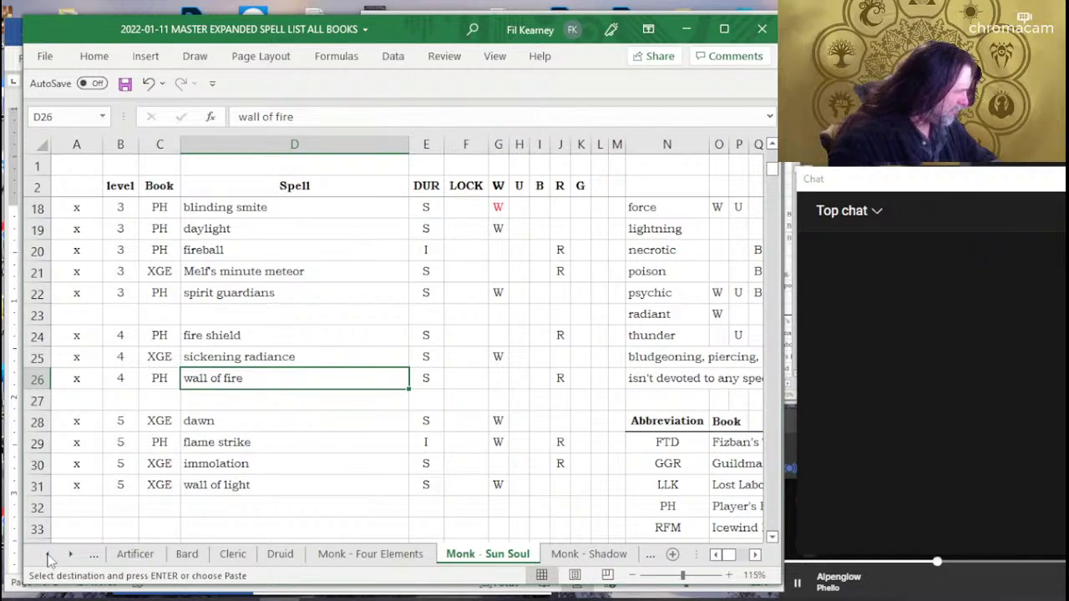
click(48, 555)
Move from the PWYW - PH sheet to All Spells and scroll up to the level 4 rows.
click(48, 555)
click(48, 555)
click(47, 554)
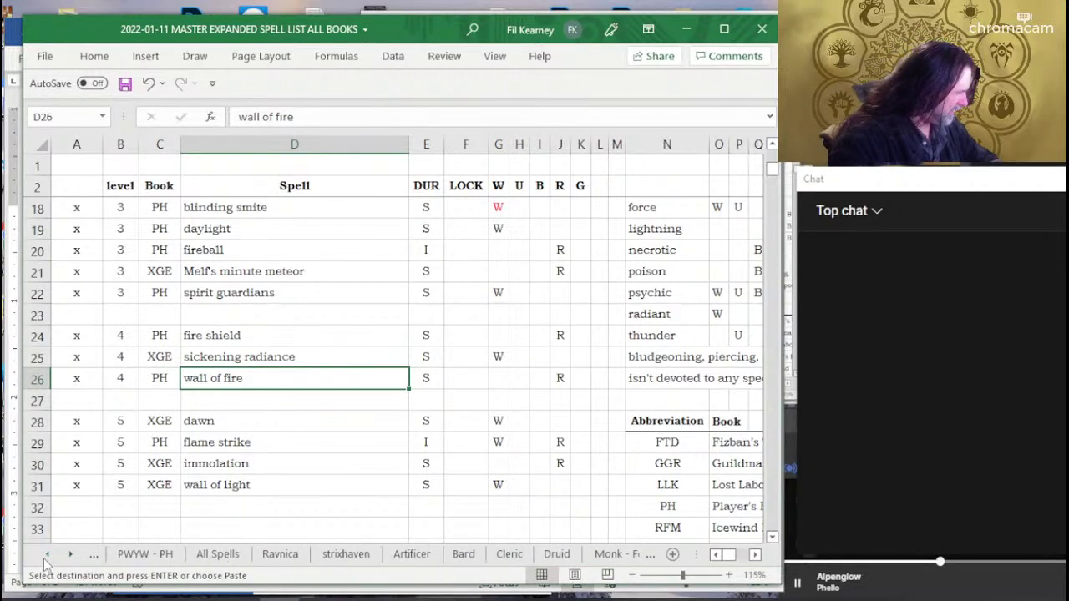
click(144, 554)
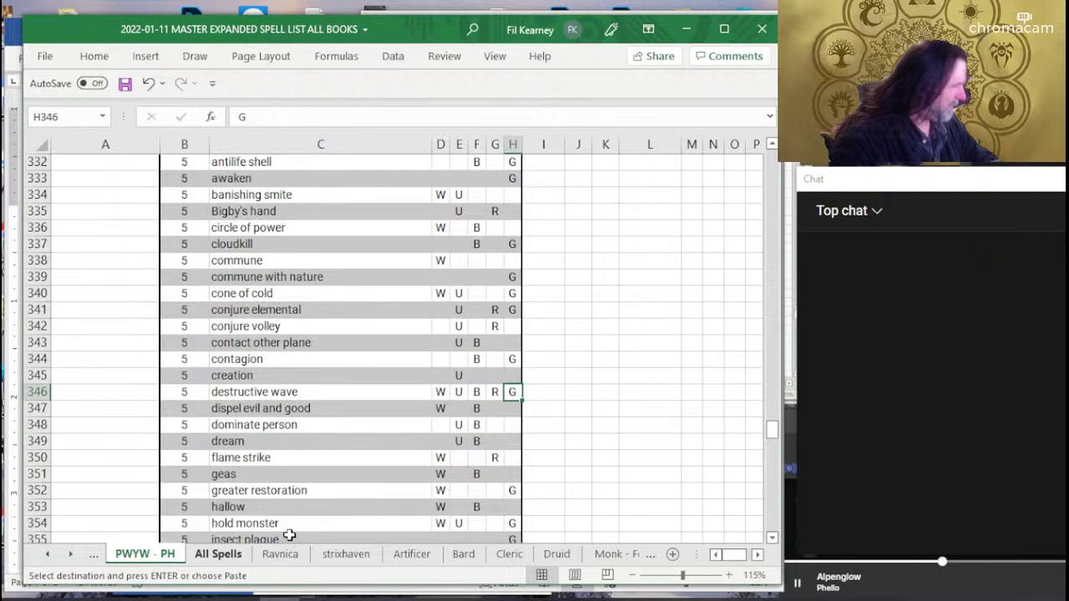
click(218, 554)
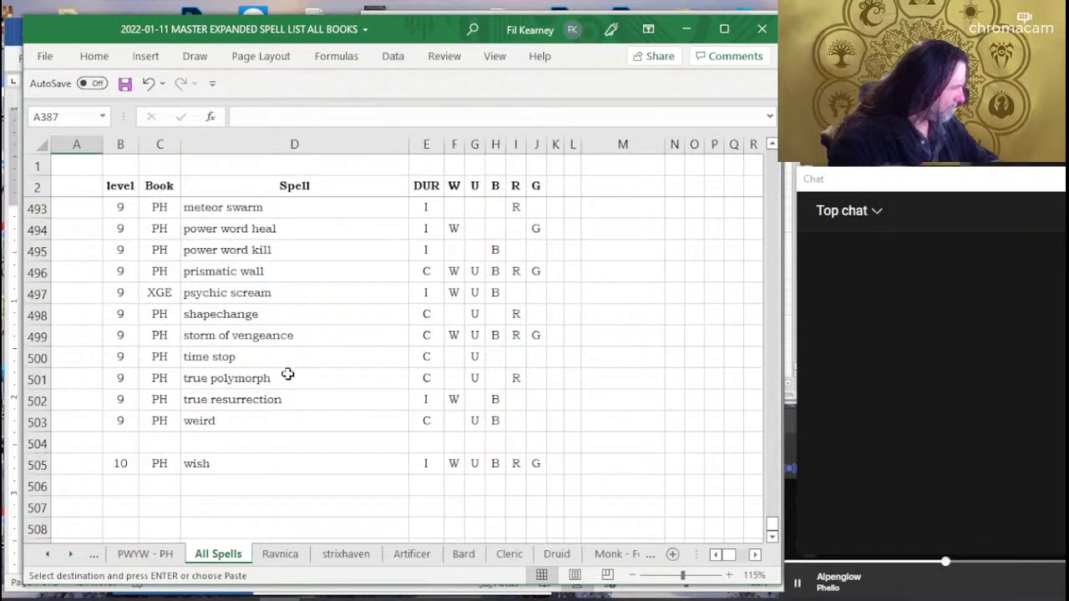
scroll(289, 374, up, 10)
scroll(289, 374, up, 12)
scroll(289, 375, up, 19)
scroll(289, 374, up, 6)
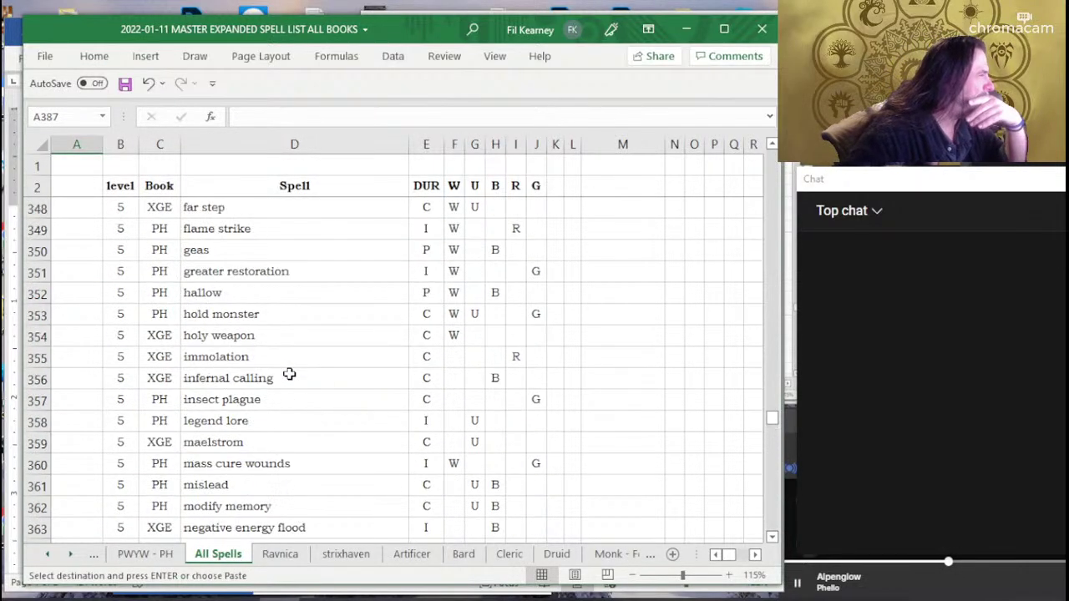
scroll(289, 374, up, 5)
scroll(289, 374, up, 3)
scroll(289, 374, up, 3)
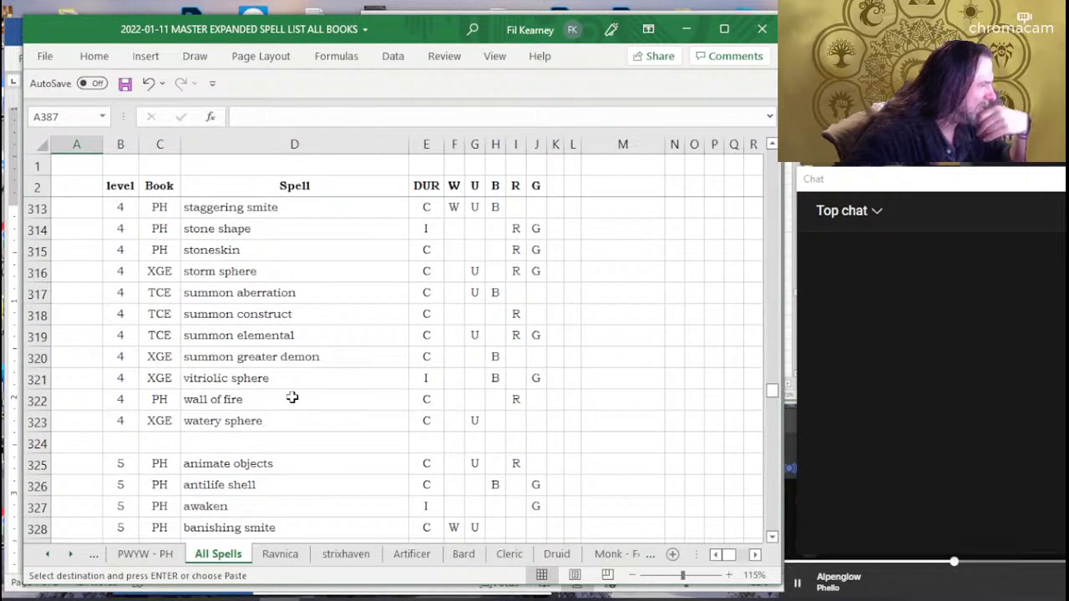
scroll(311, 372, up, 2)
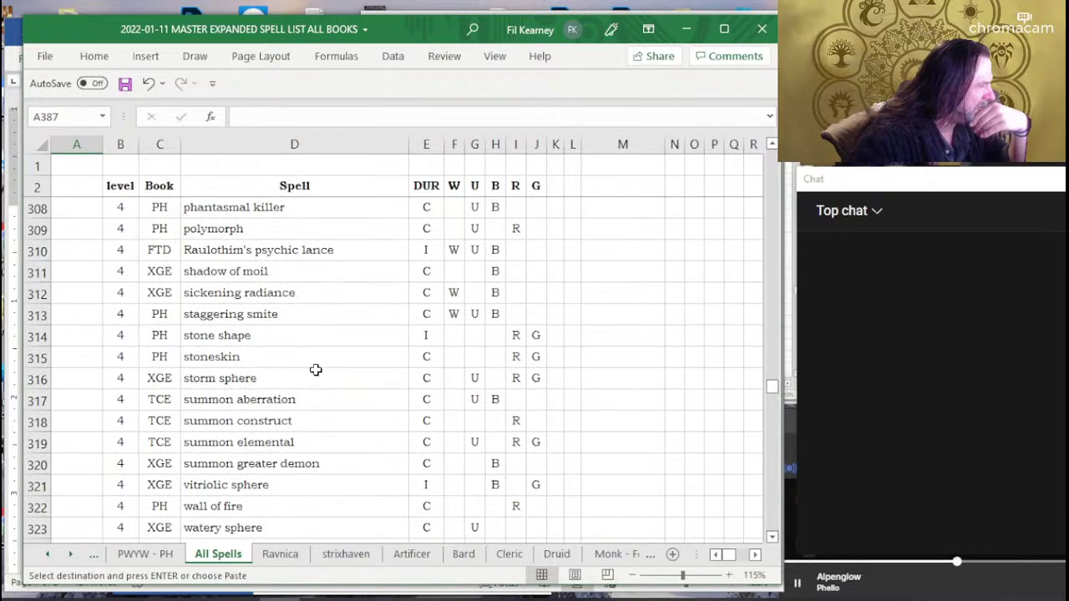
scroll(334, 390, up, 2)
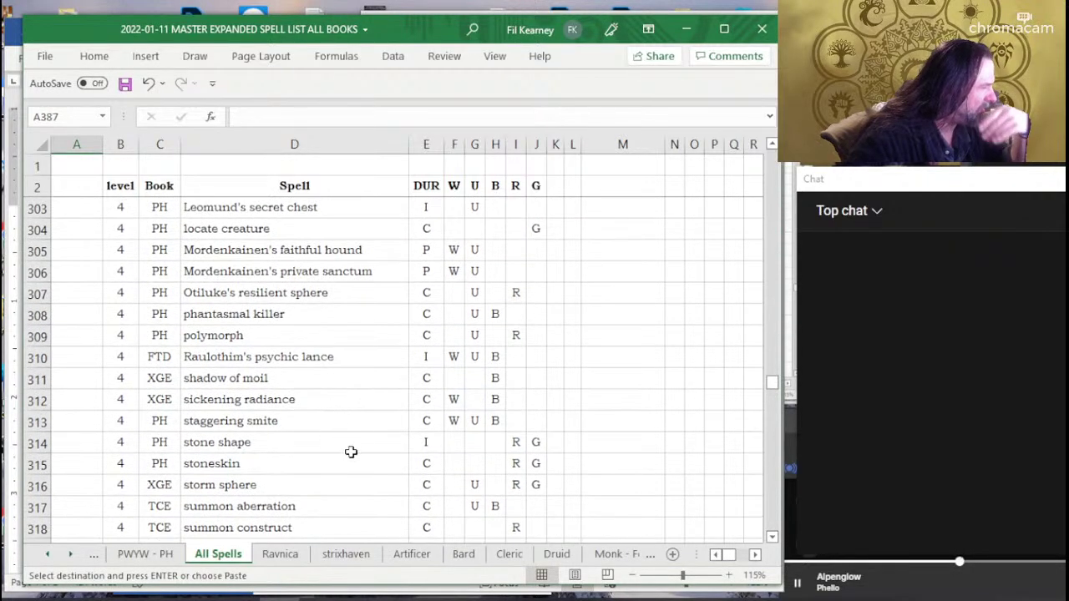
Check sickening radiance, shadow of moil, Raulothim's psychic lance, polymorph and Otiluke's resilient sphere.
click(347, 391)
click(352, 374)
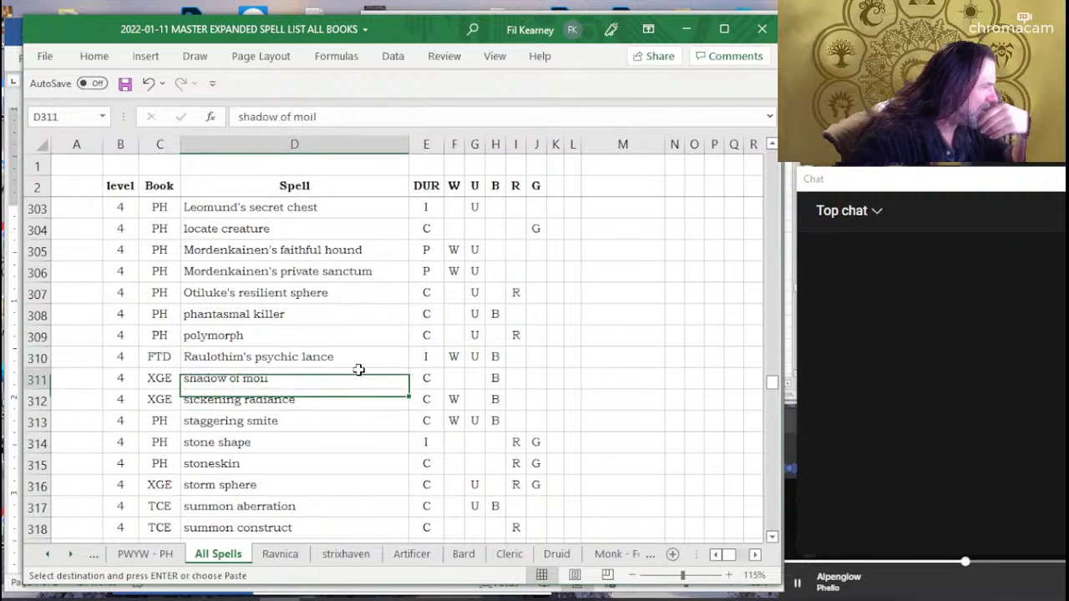
click(355, 360)
click(310, 343)
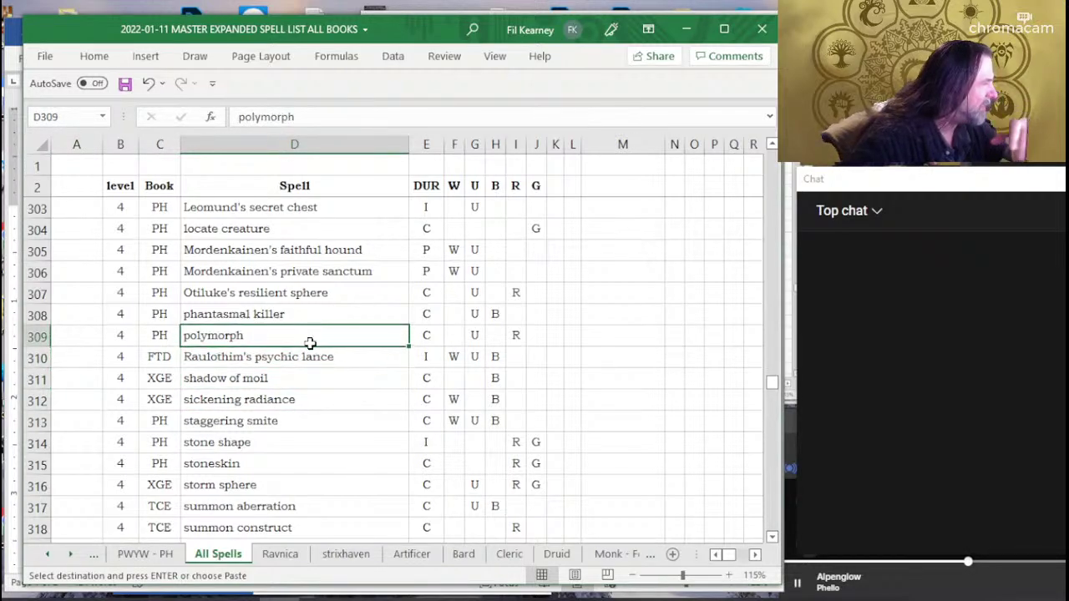
click(340, 296)
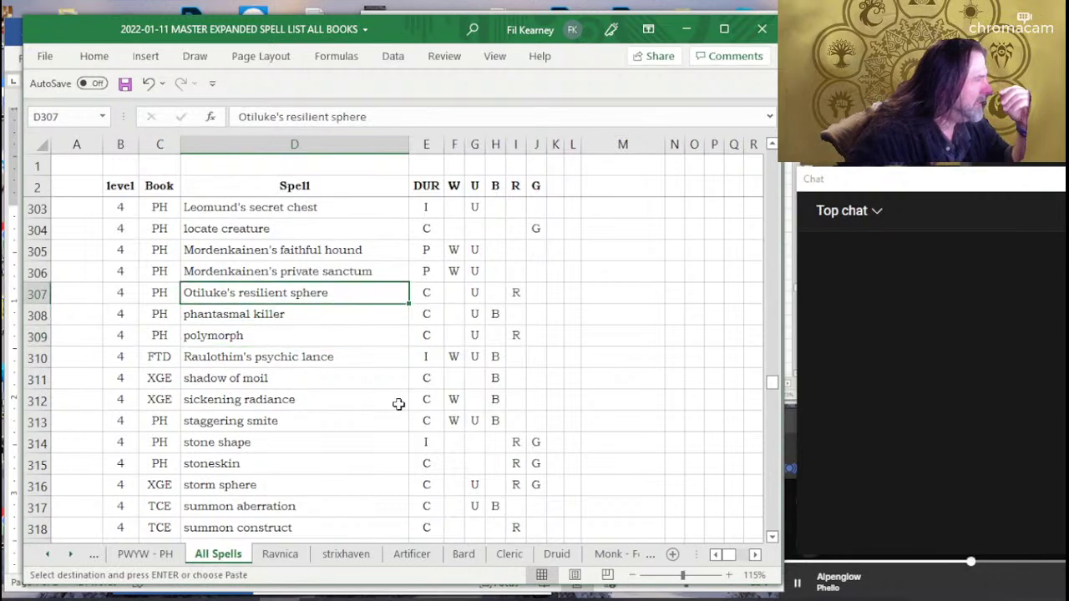
scroll(399, 405, up, 2)
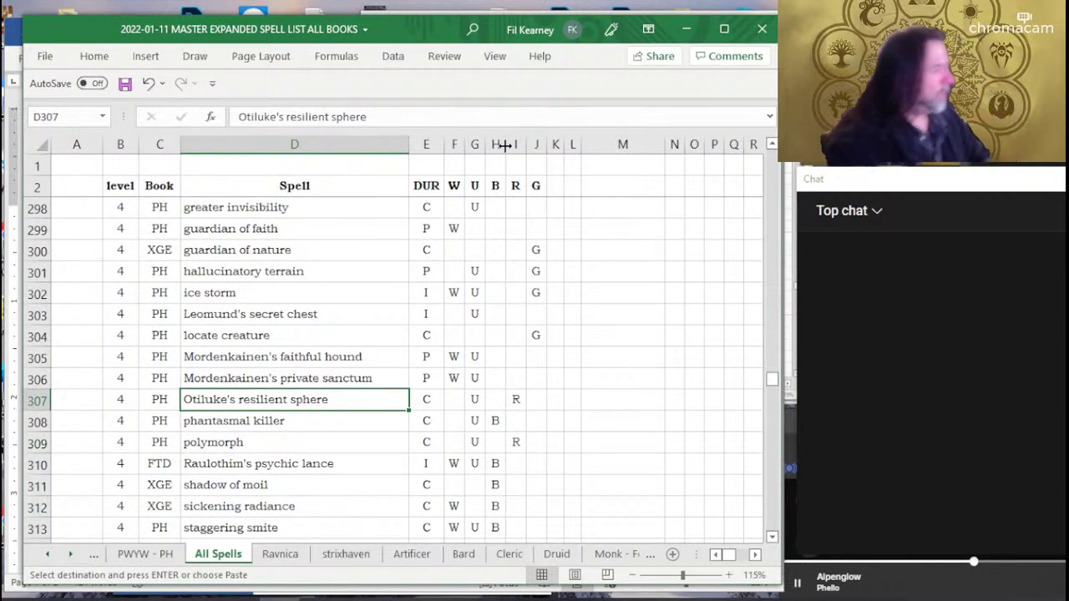
key(alt+Tab)
Search D&D Beyond for the misspelled 'otiluke's resiliant'.
click(674, 104)
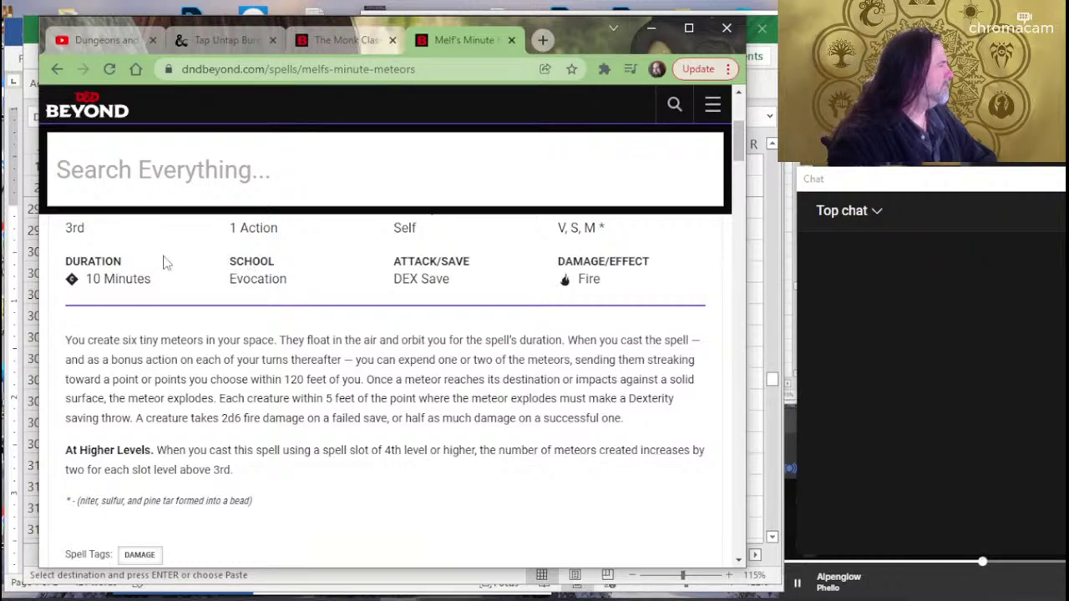
click(187, 187)
text(O)
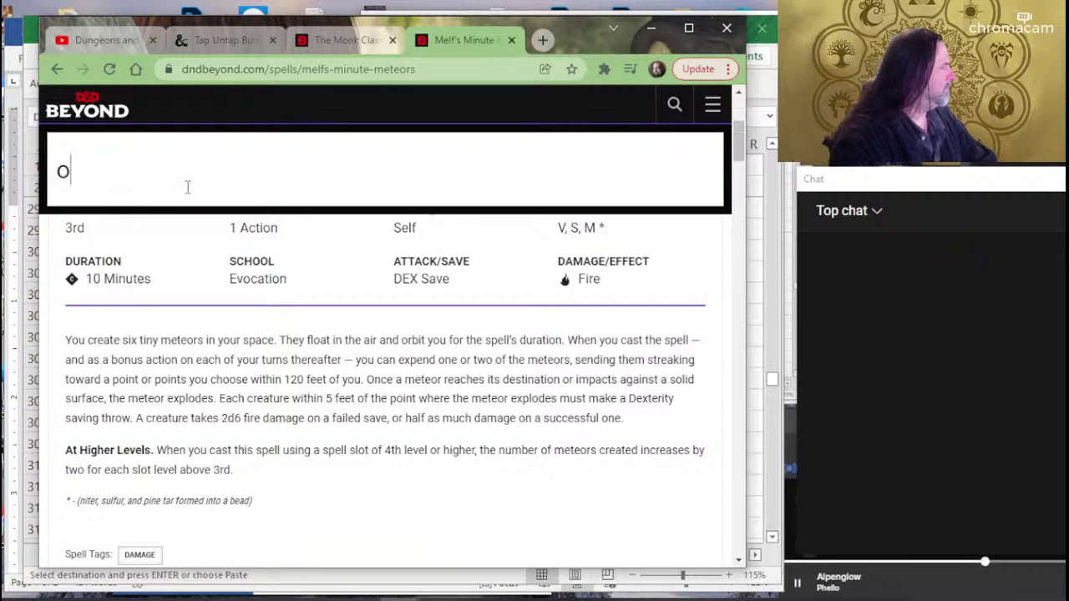
text(luke's)
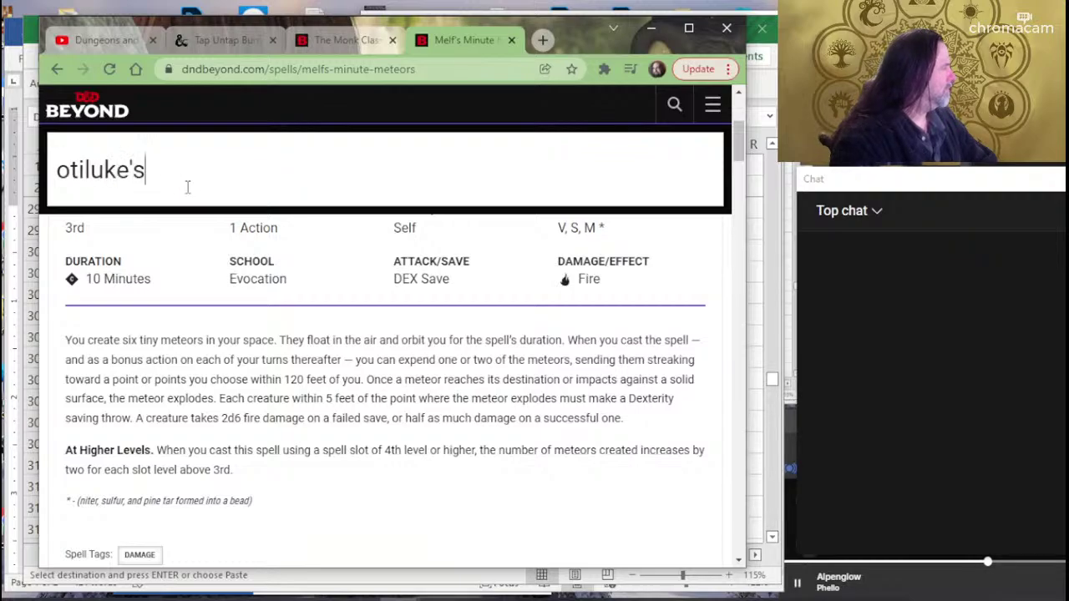
text( re)
text(lisian)
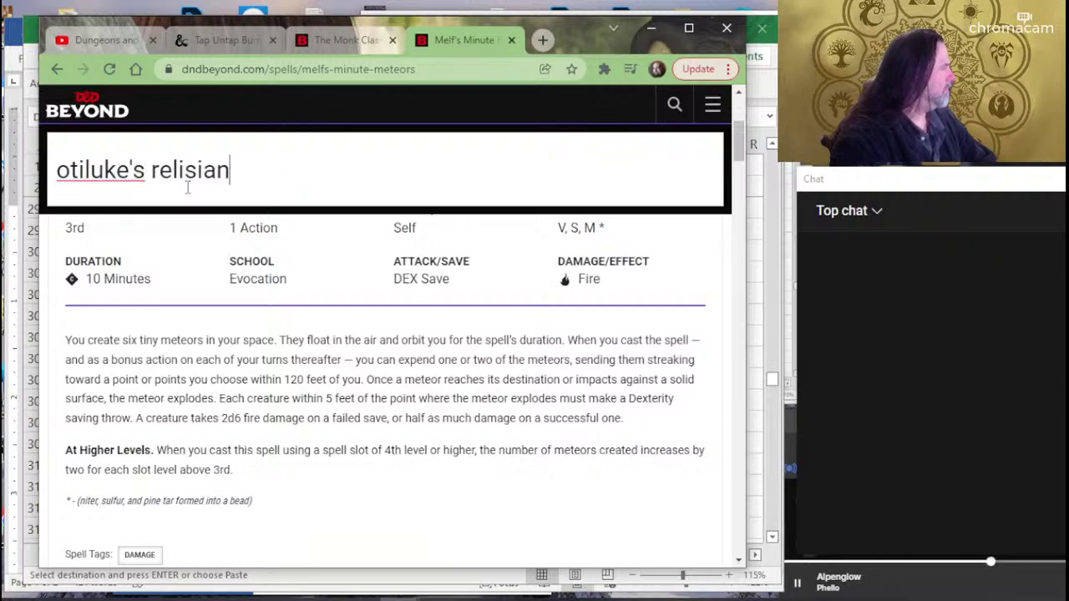
key(BackSpace)
key(BackSpace)
key(BackSpace)
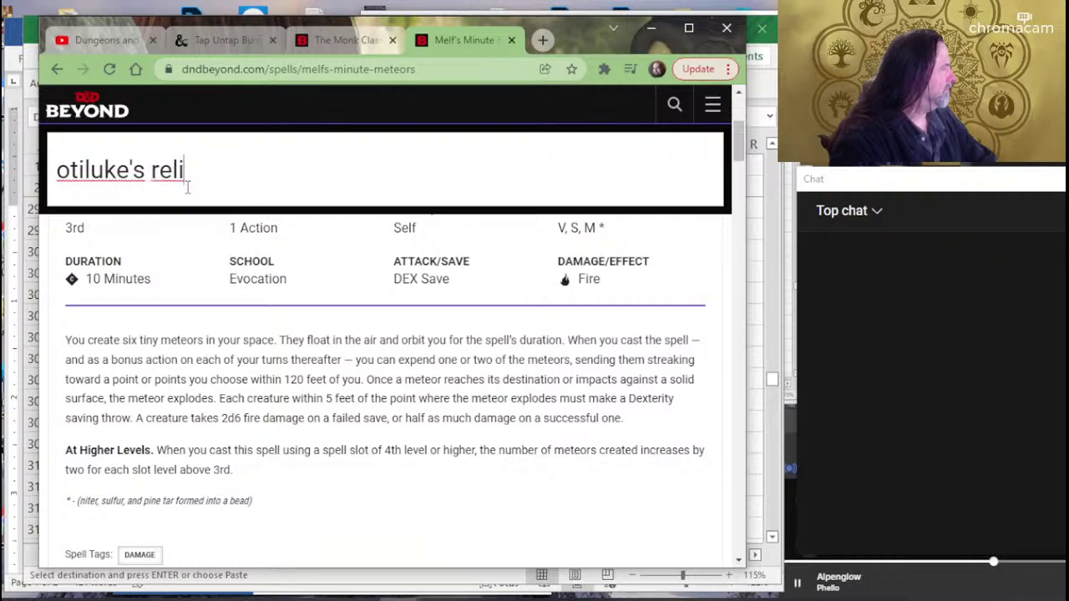
key(BackSpace)
key(BackSpace)
text(siliant)
key(Return)
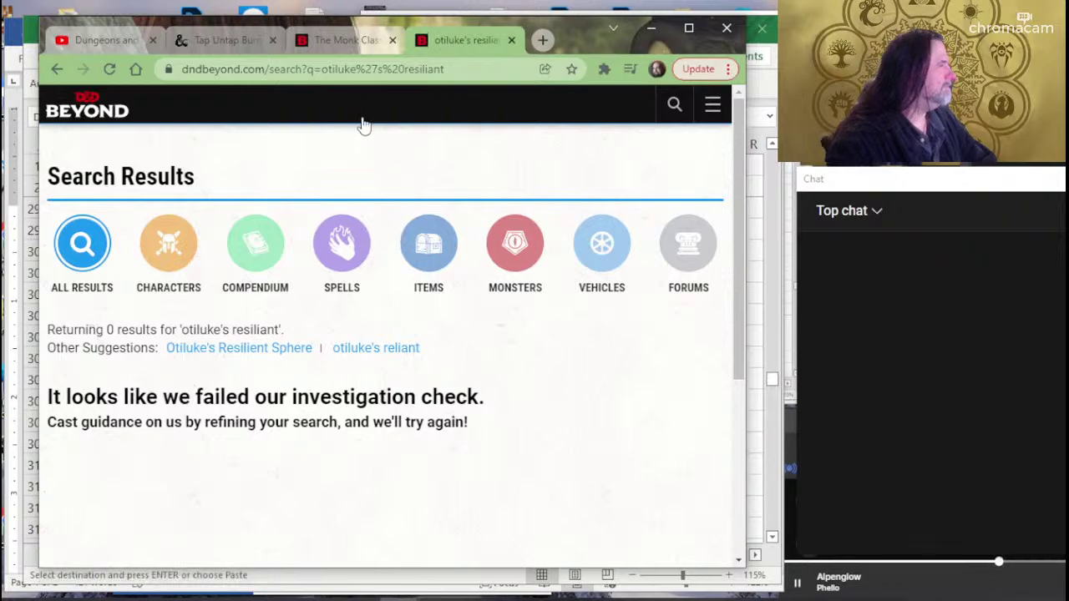
Search 'otiluke's', read the Otiluke's Resilient Sphere page, and return to Excel.
click(670, 107)
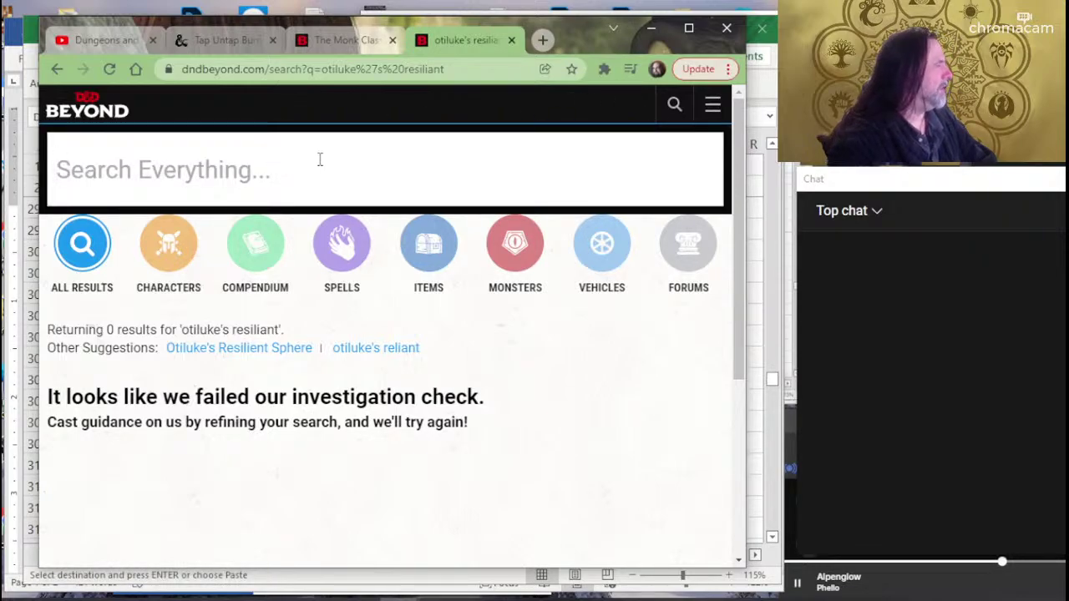
text(otiluk)
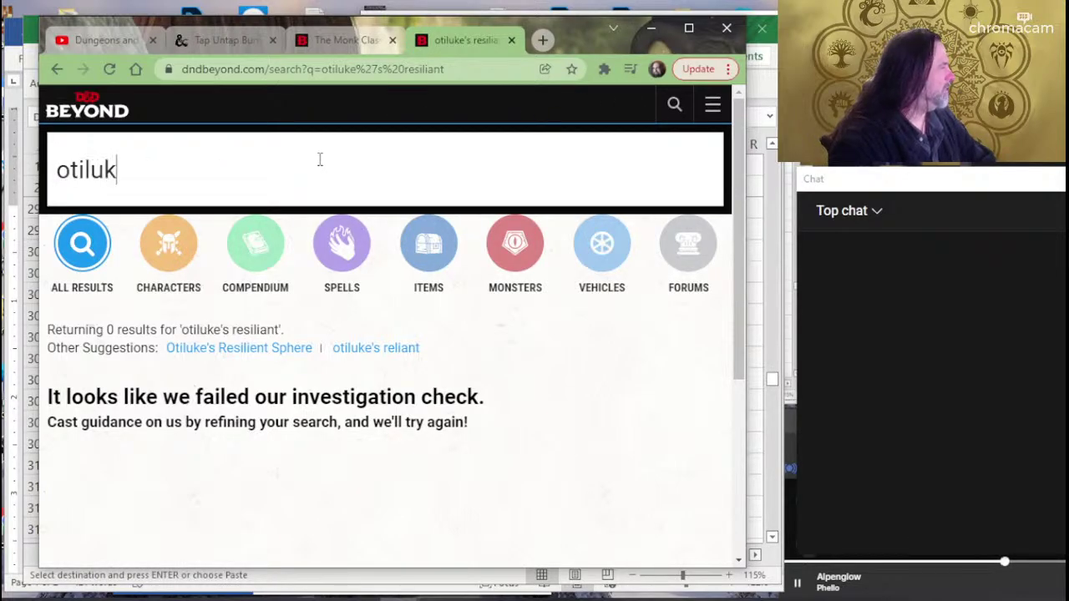
text(e's)
key(Return)
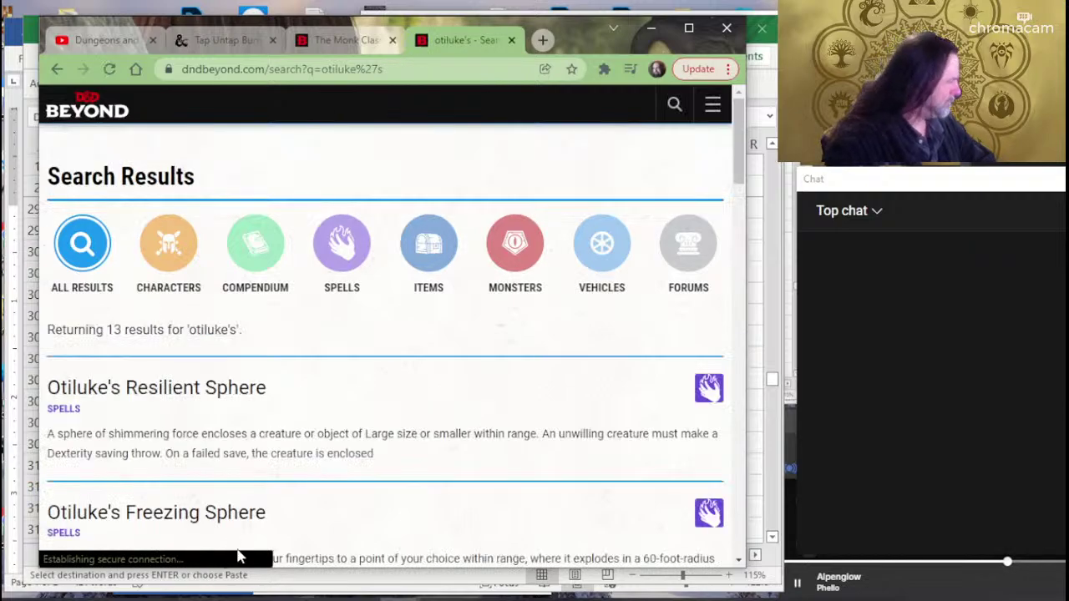
click(217, 391)
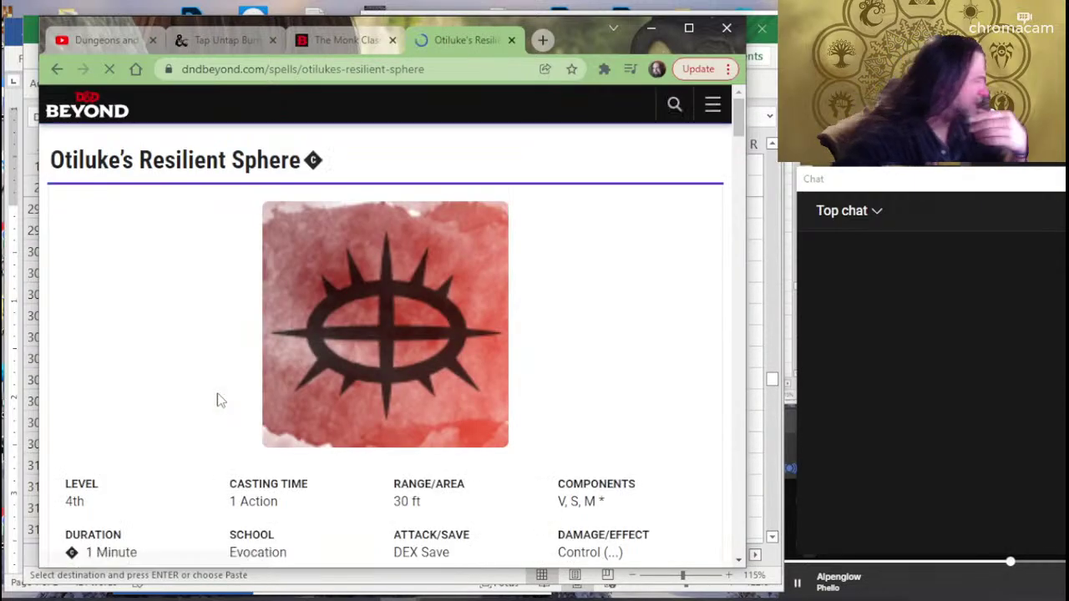
scroll(217, 401, down, 2)
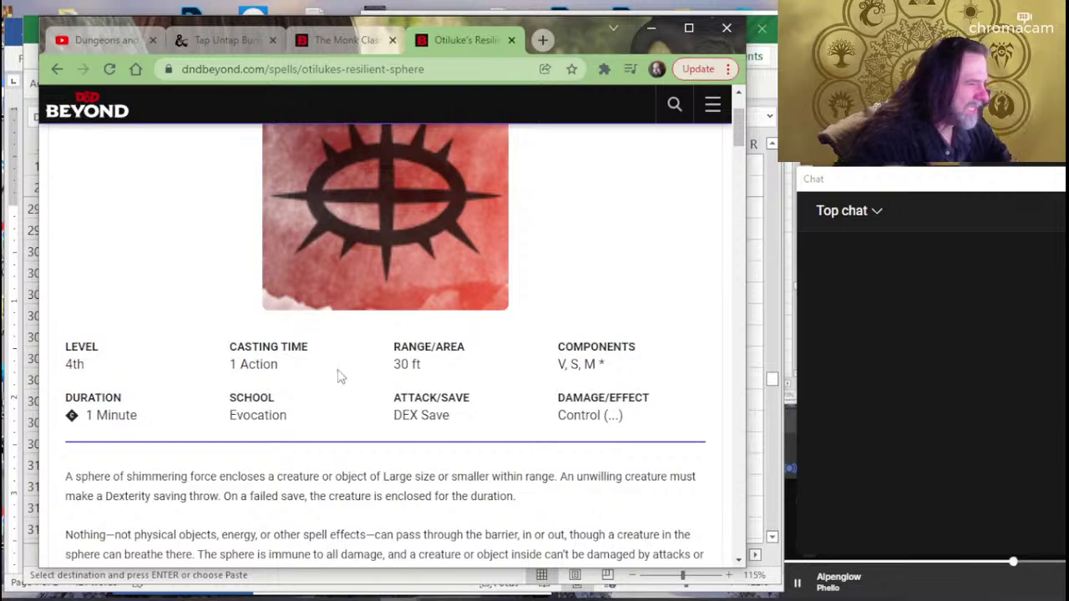
scroll(341, 386, down, 2)
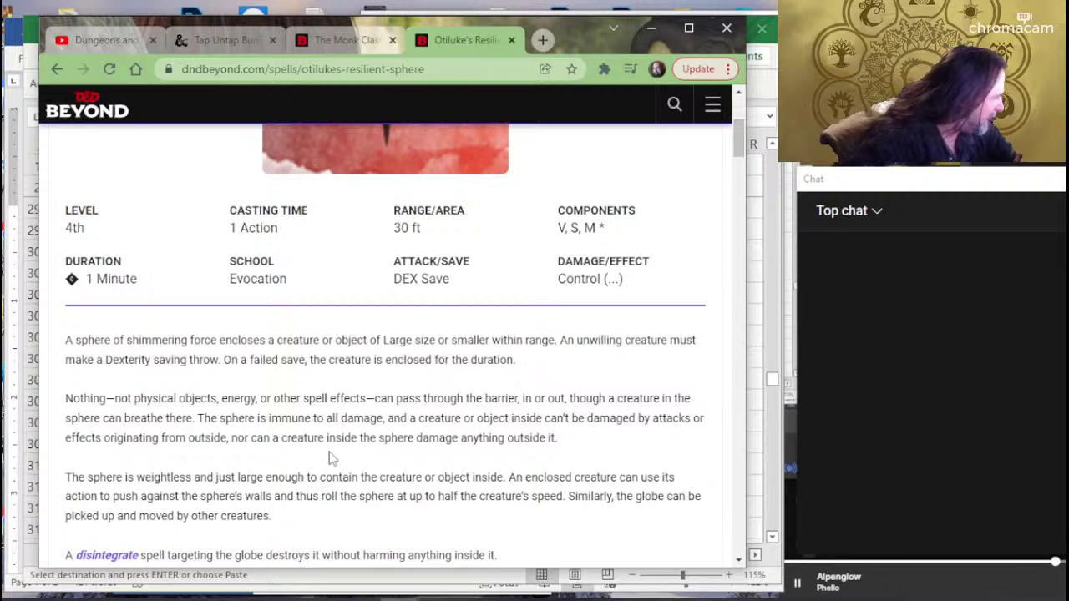
scroll(330, 455, down, 2)
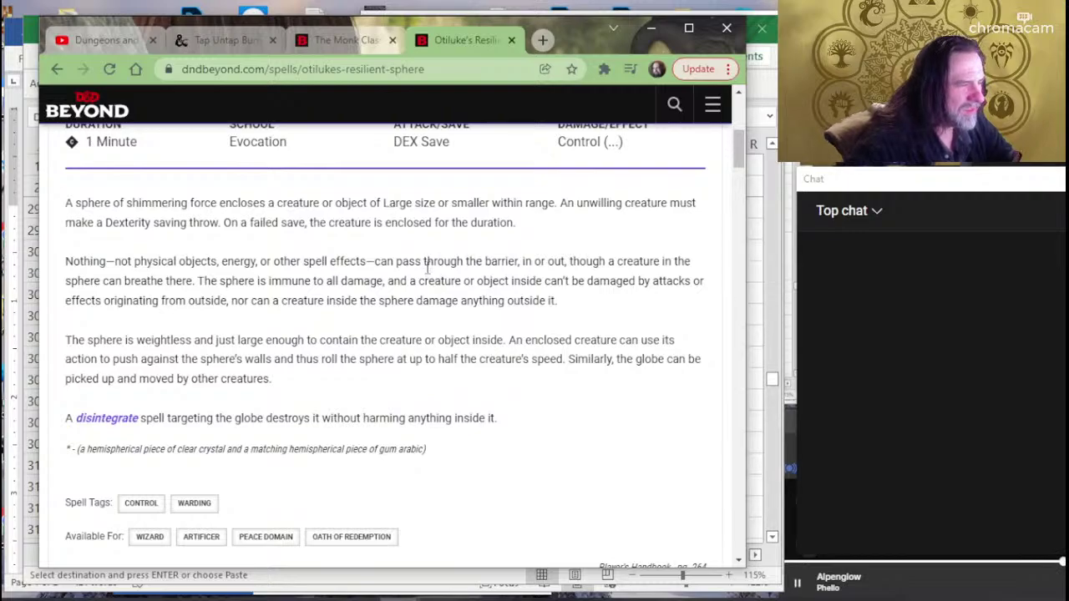
key(alt+Tab)
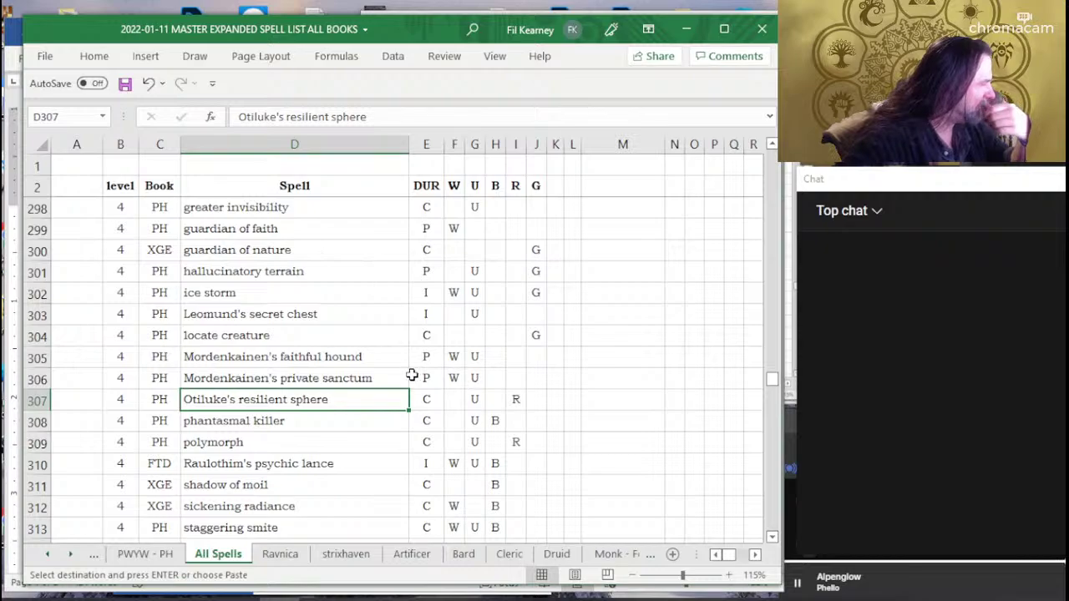
Review level 4 entries from locate creature and Mordenkainen's spells up through ice storm to guardian of faith.
click(389, 339)
click(327, 373)
click(321, 362)
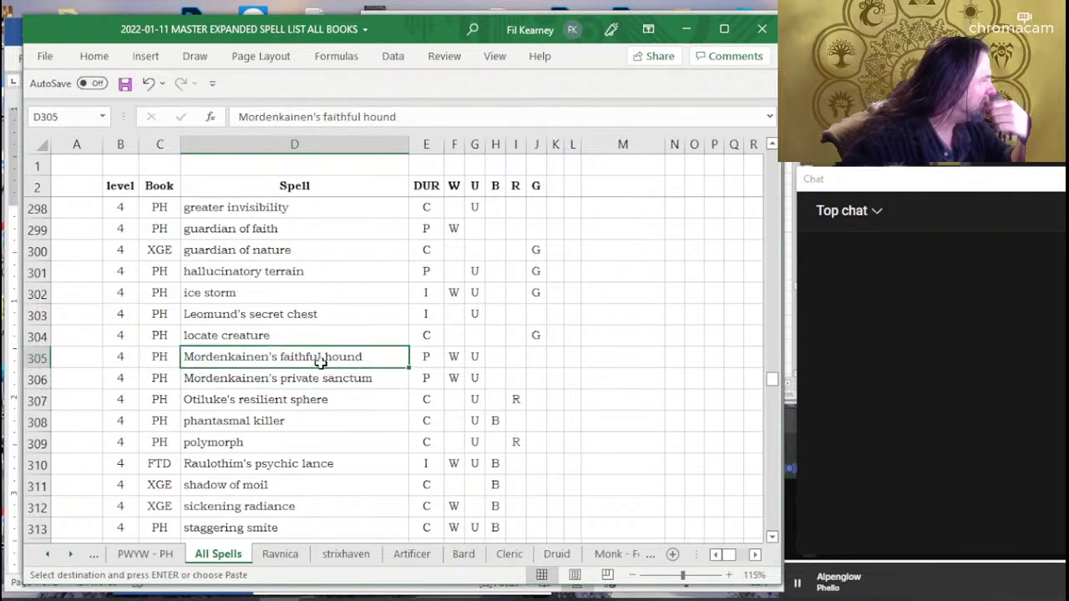
click(304, 337)
click(297, 316)
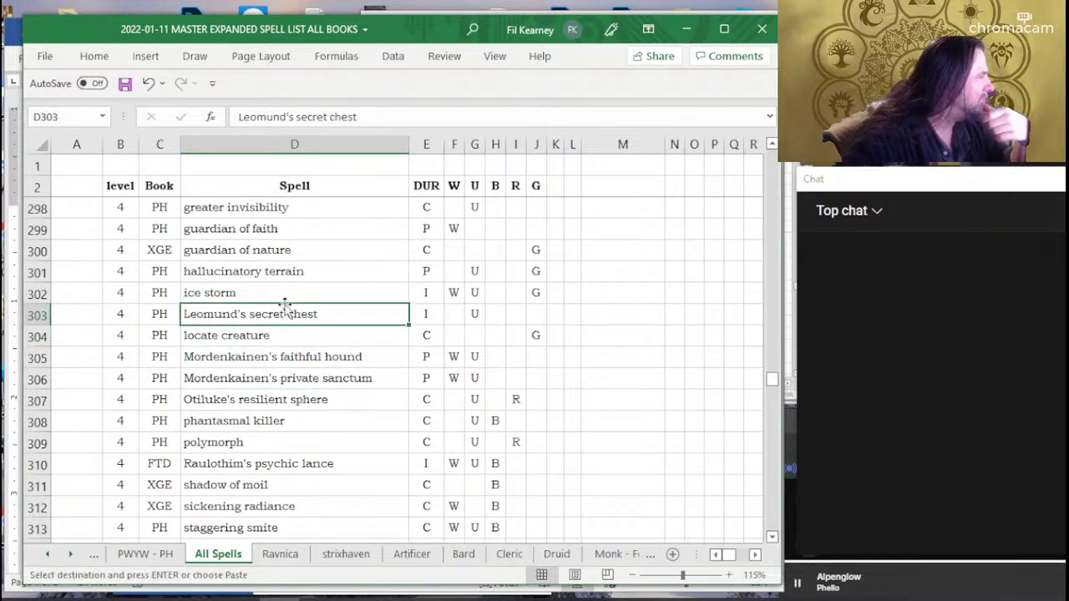
click(278, 291)
click(273, 246)
click(267, 232)
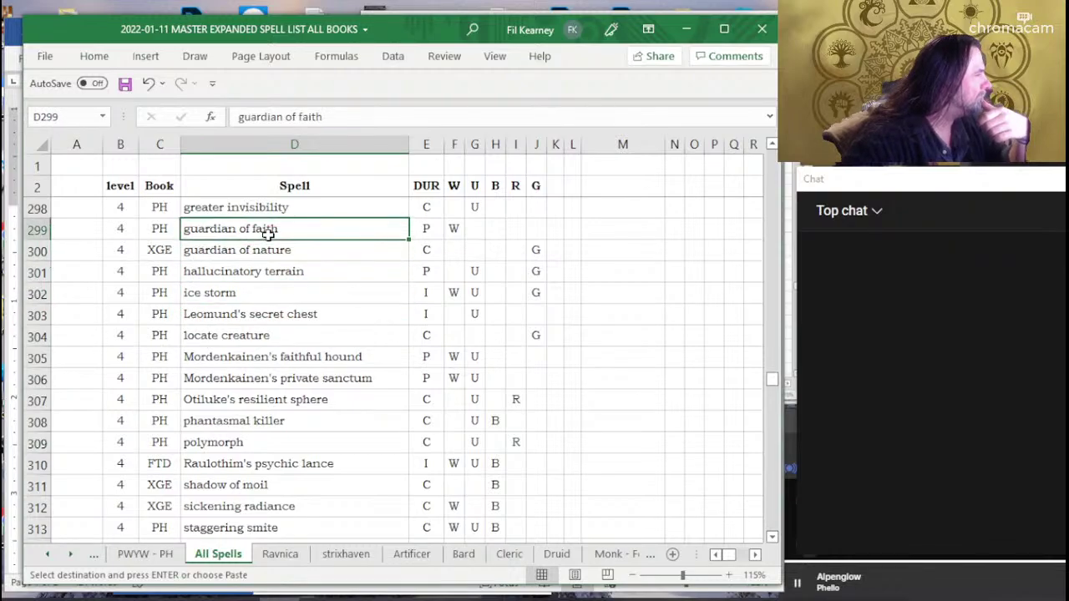
scroll(371, 361, up, 2)
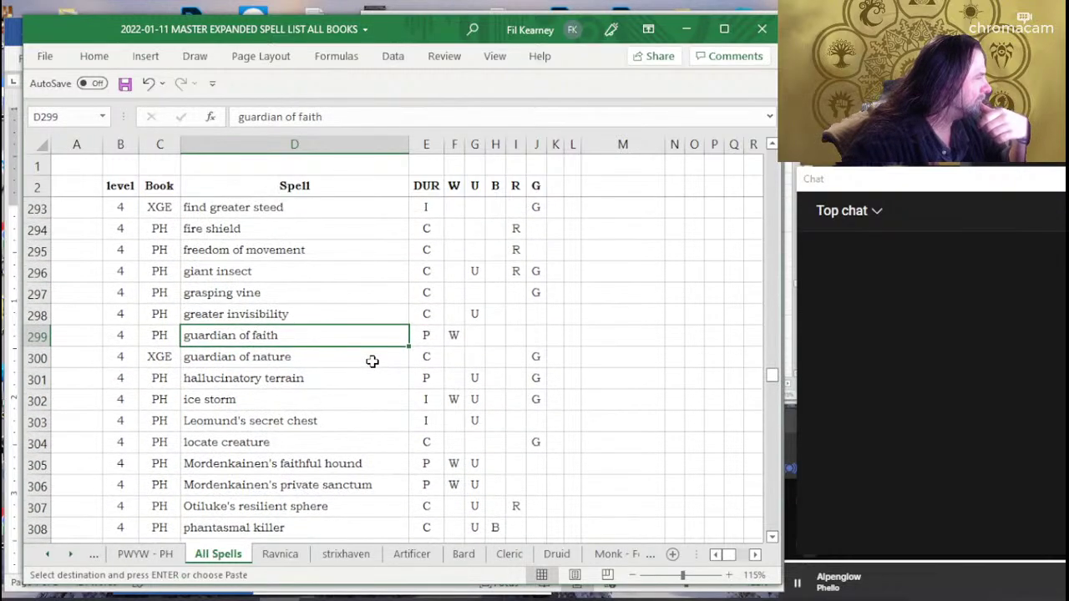
scroll(372, 361, up, 2)
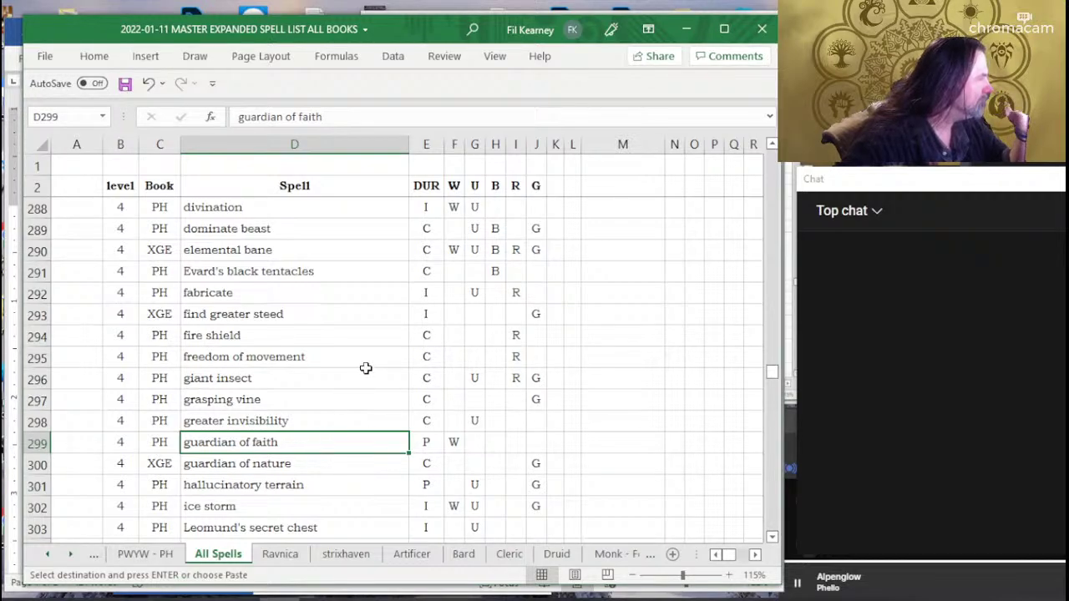
scroll(365, 368, up, 2)
scroll(366, 368, up, 2)
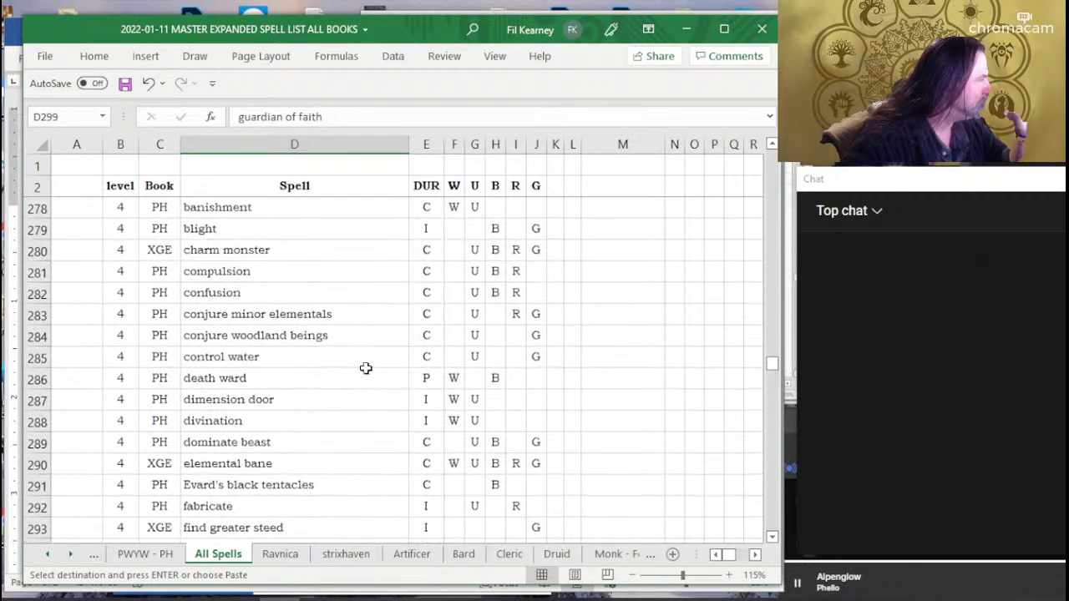
scroll(366, 368, up, 2)
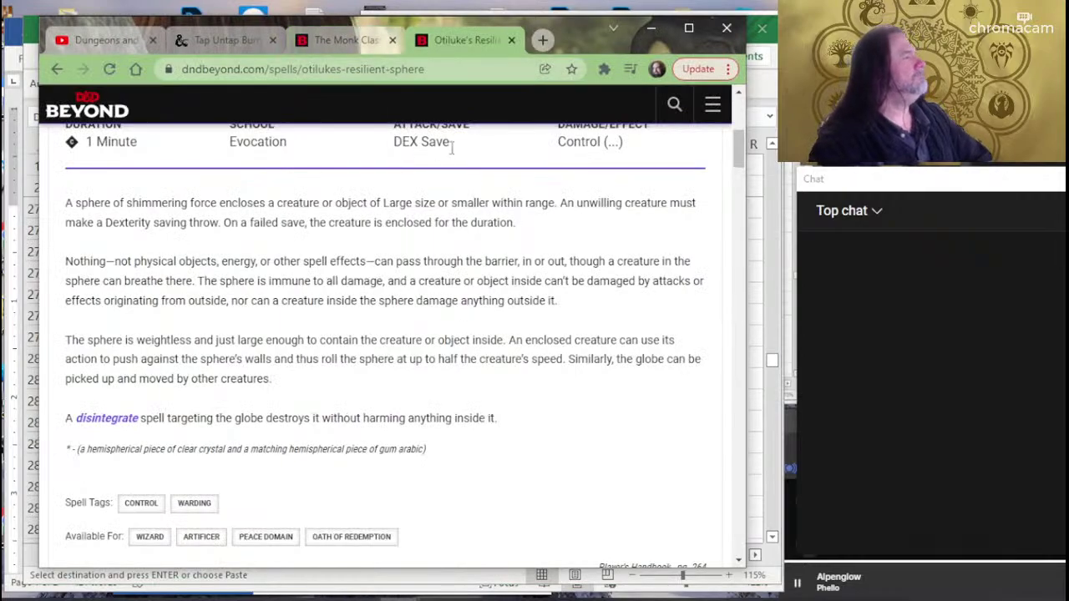
Start a 'guardian of faith' site search, then select the guardian of faith row B299:J299 in Excel.
click(674, 103)
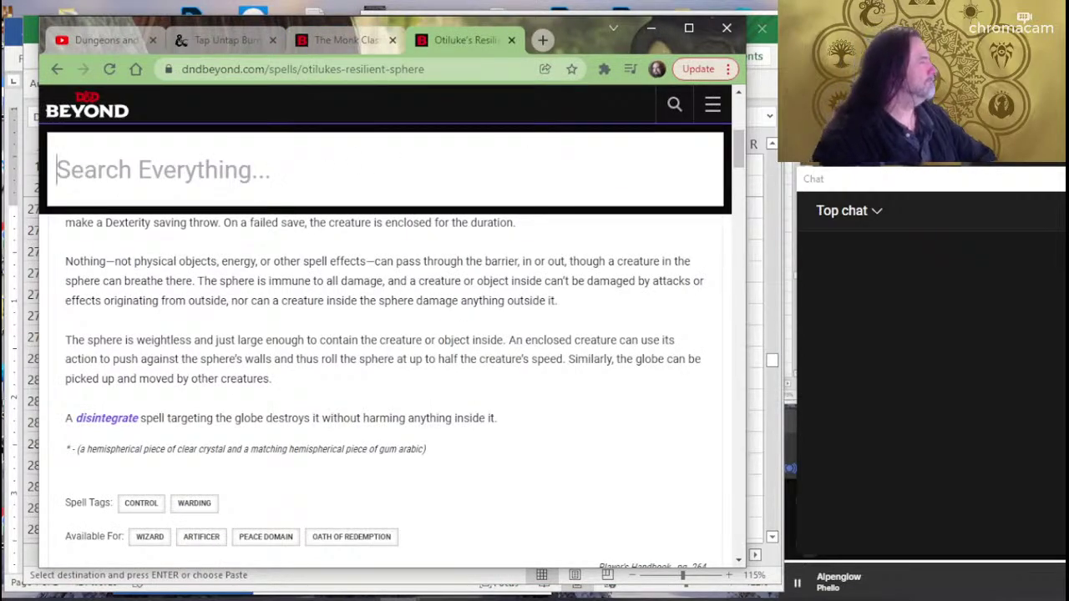
text(guardian of faith)
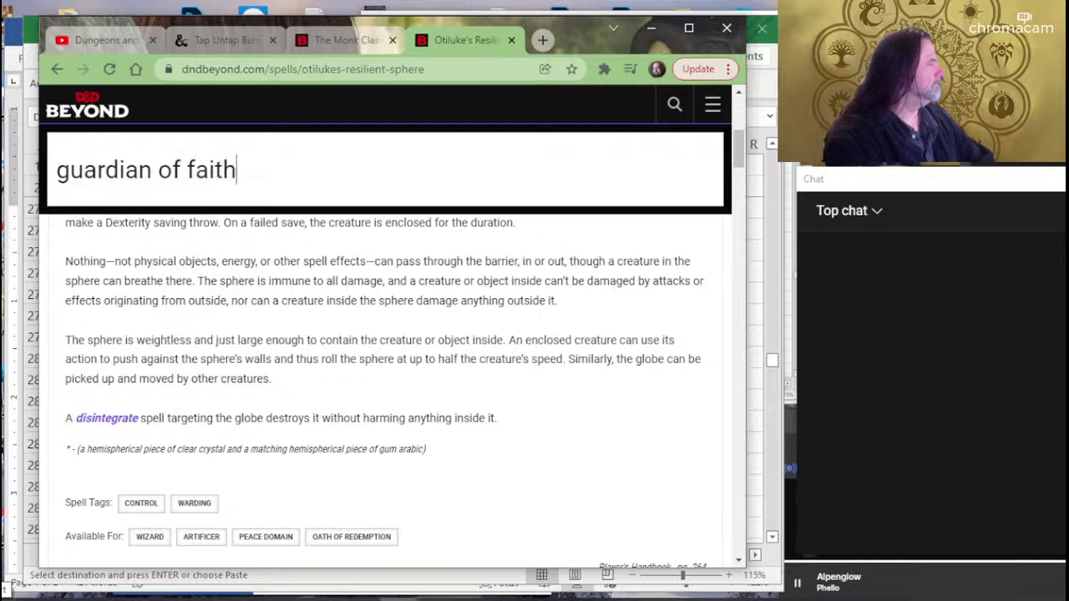
key(alt+Tab)
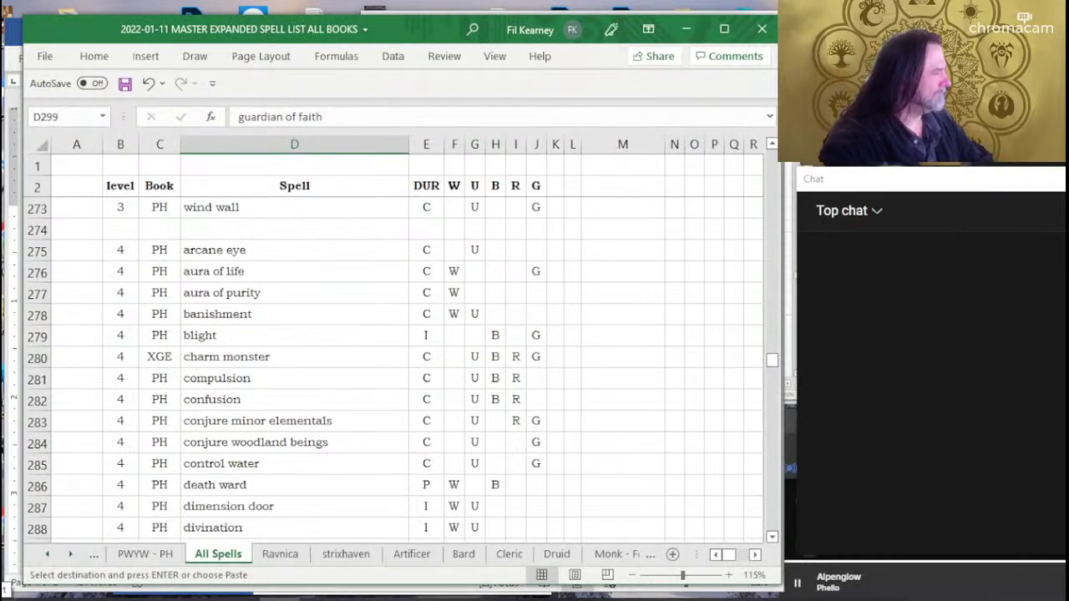
scroll(298, 470, down, 3)
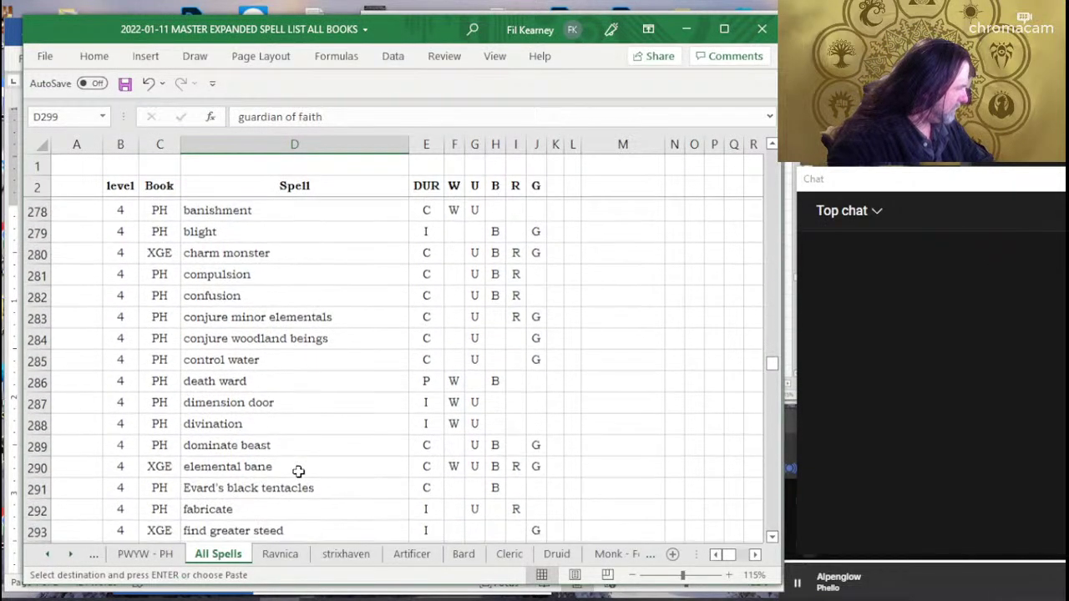
scroll(154, 470, down, 2)
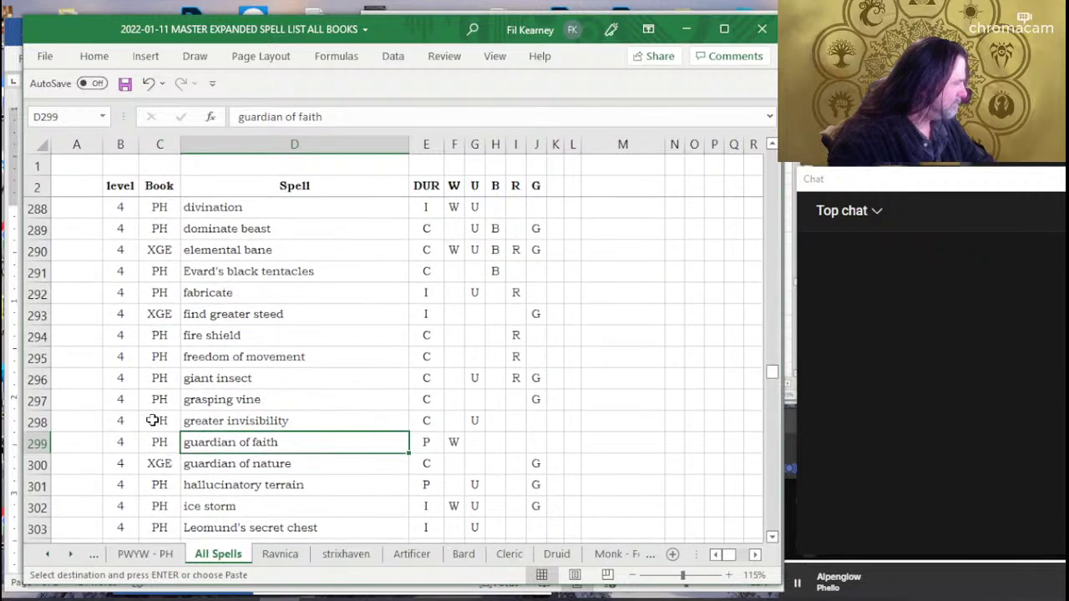
drag(126, 442, 559, 442)
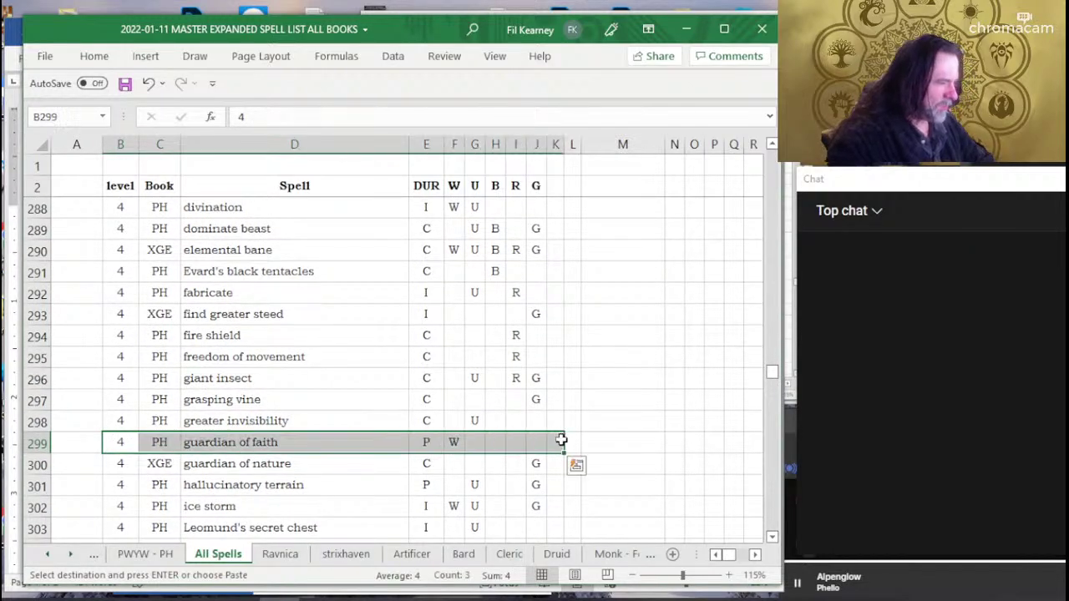
Read the Guardian of Faith spell page, then return to the Excel spell list.
key(alt+Tab)
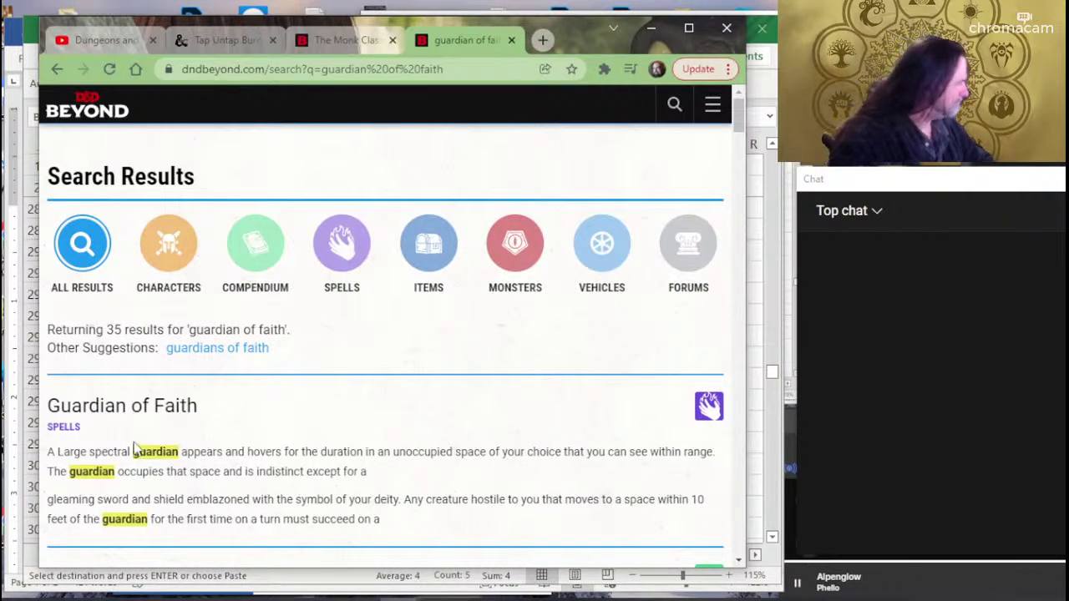
click(144, 417)
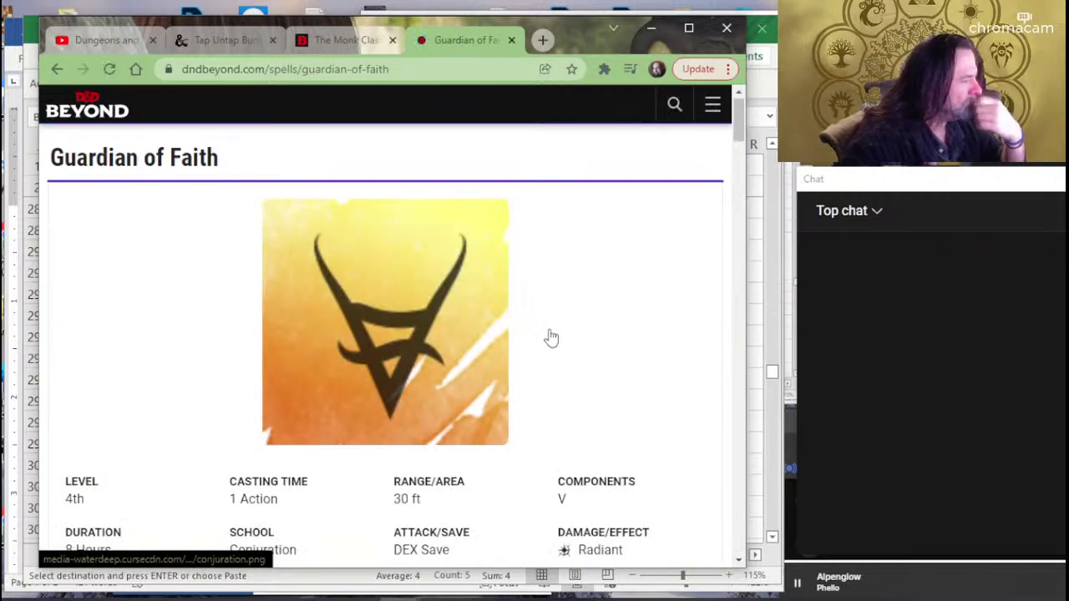
scroll(548, 334, down, 2)
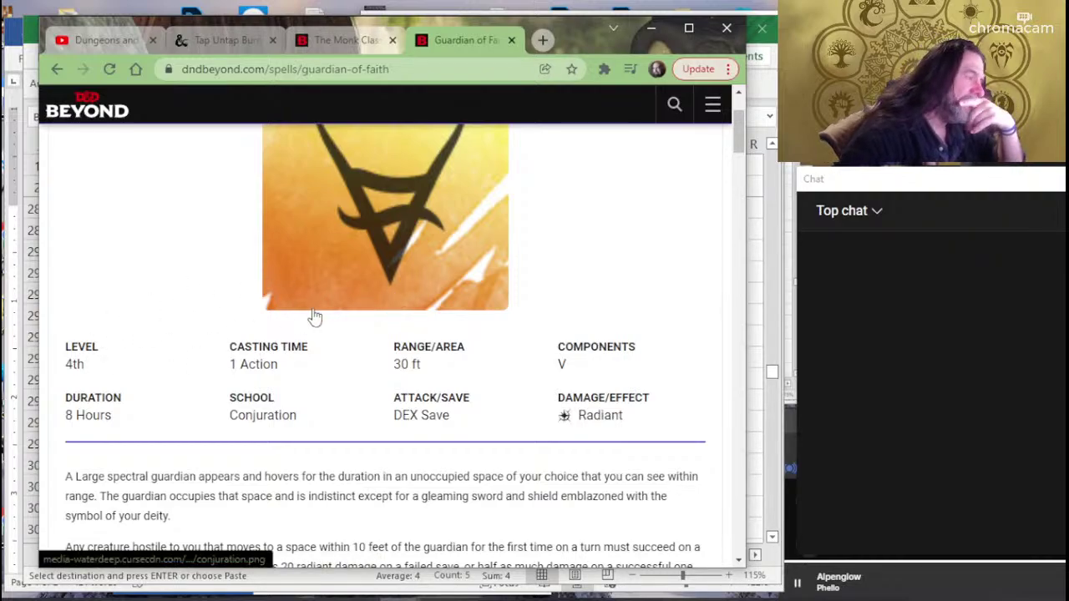
scroll(314, 316, down, 2)
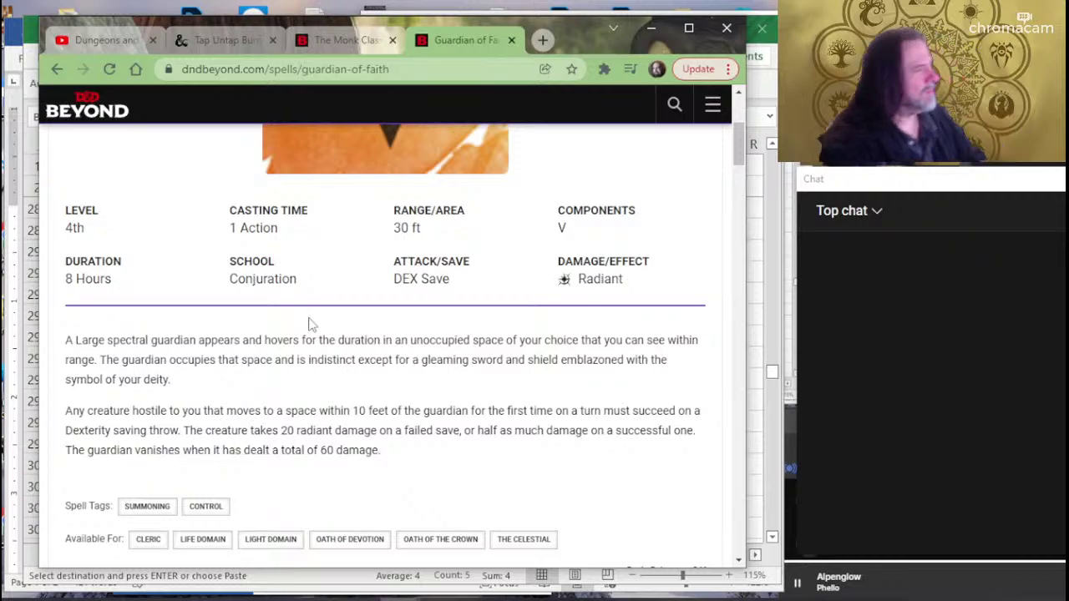
key(alt+Tab)
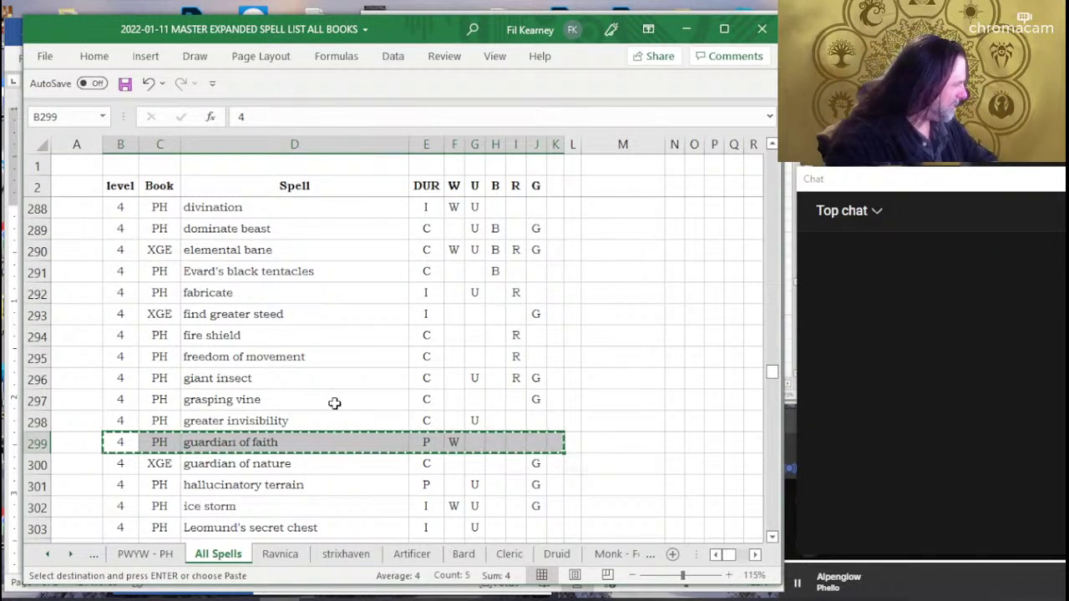
Clear the copy at grasping vine and step up past fire shield, fabricate and elemental bane to dominate beast.
double_click(335, 400)
key(Escape)
key(Up)
key(Up)
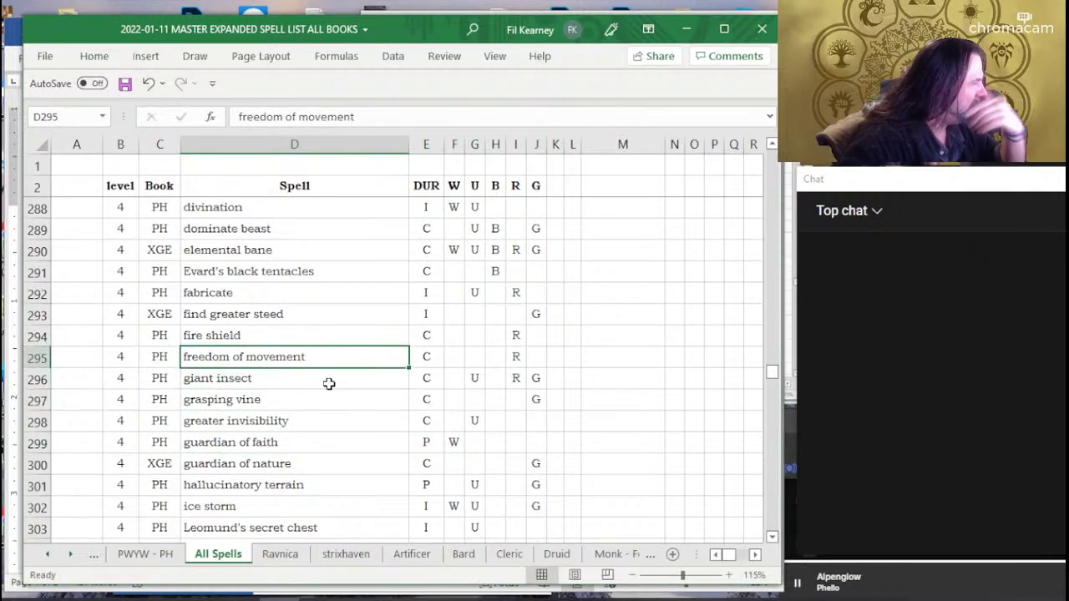
scroll(316, 382, up, 2)
click(325, 440)
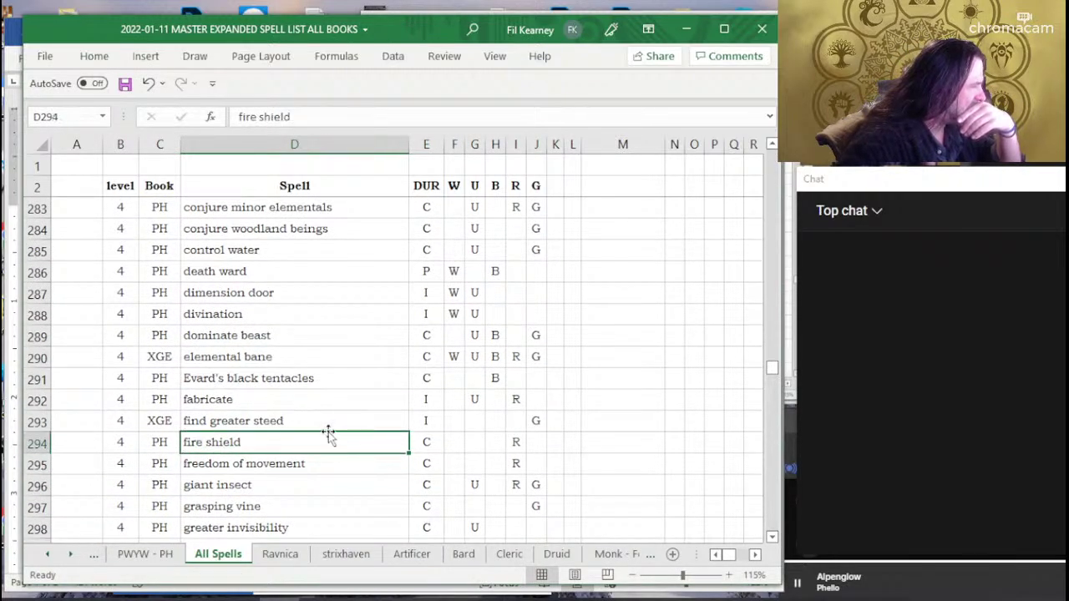
click(329, 422)
click(327, 404)
click(335, 379)
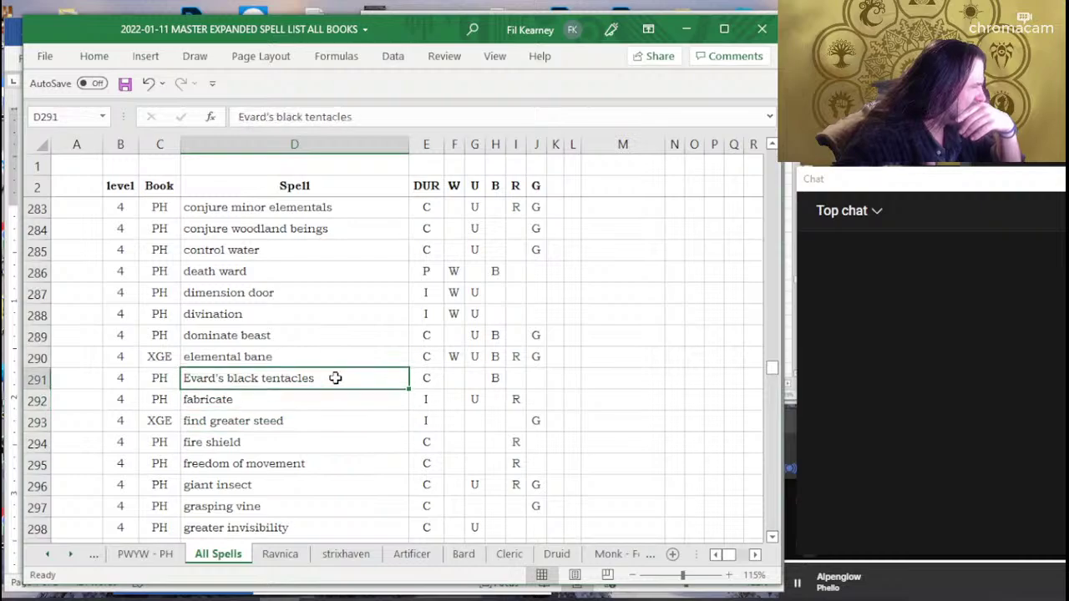
click(335, 361)
click(315, 335)
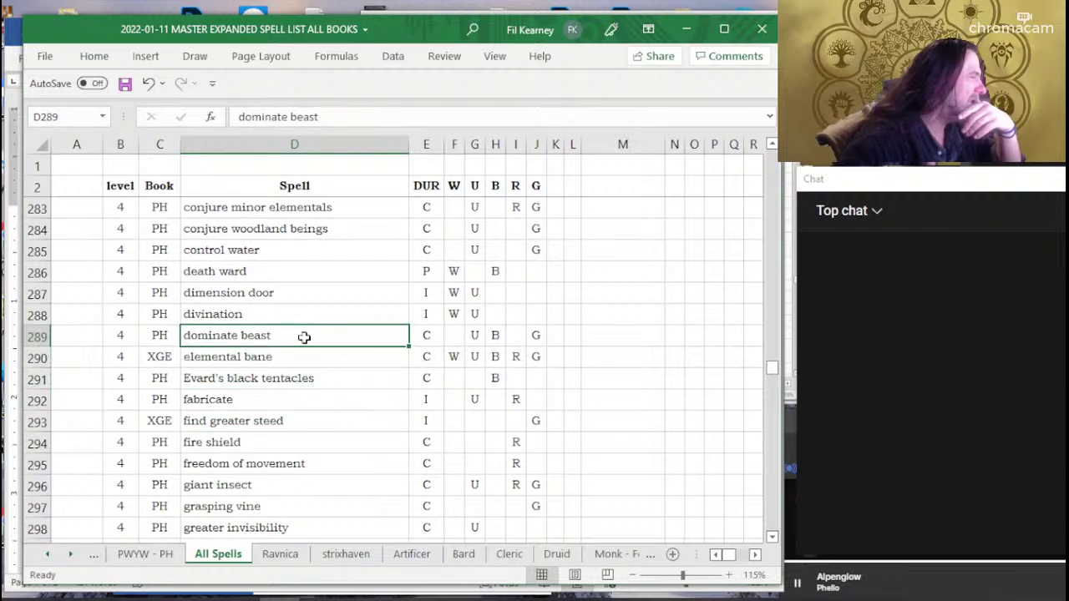
Continue up through dimension door, confusion, blight, banishment and aura of purity to aura of life.
scroll(328, 357, up, 2)
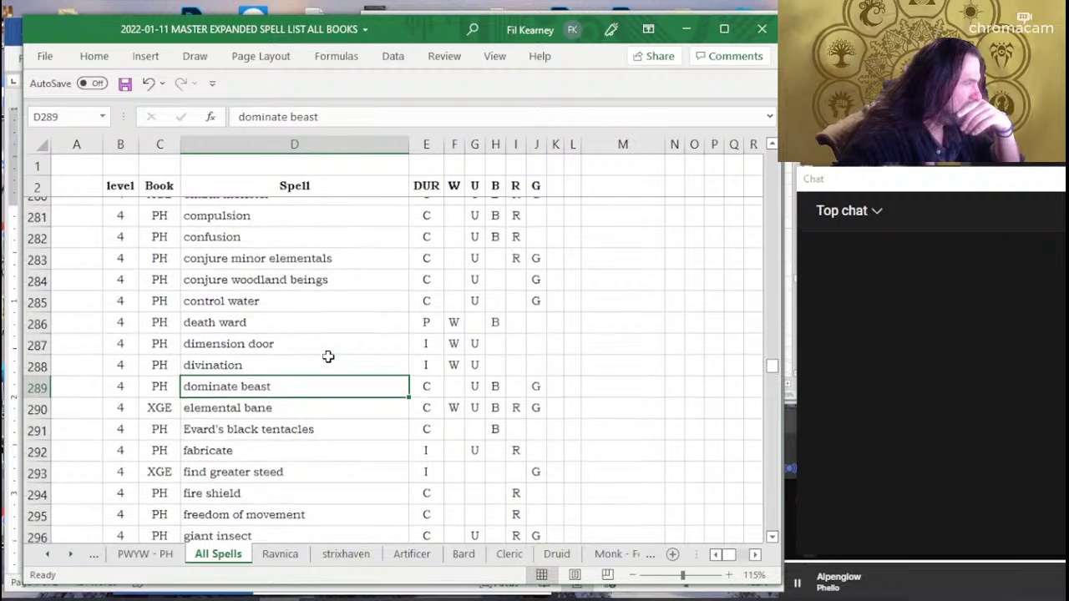
click(282, 397)
click(292, 359)
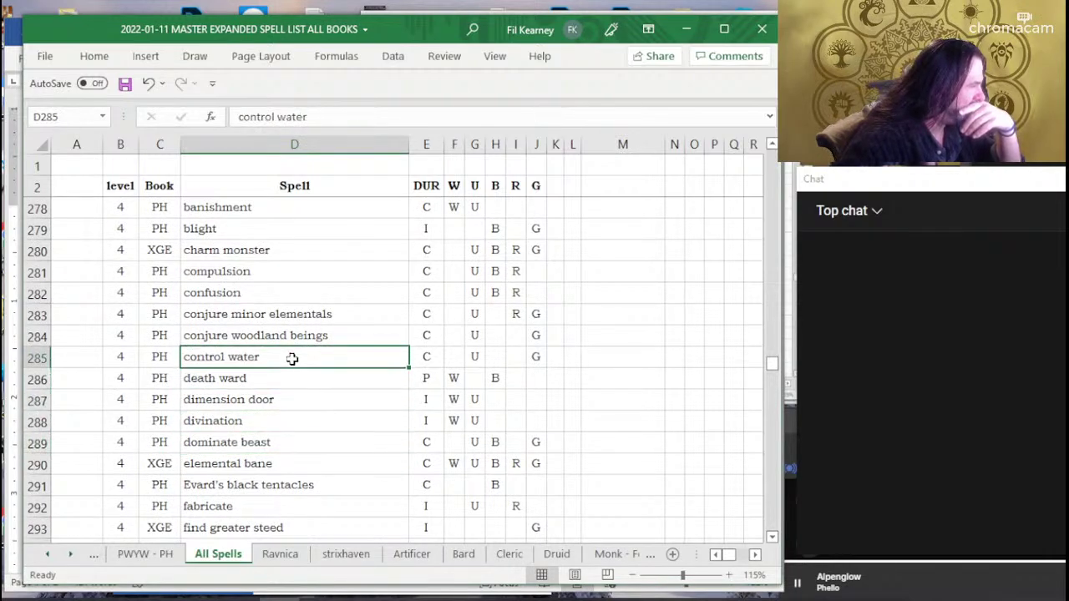
click(333, 318)
click(339, 292)
scroll(337, 344, up, 2)
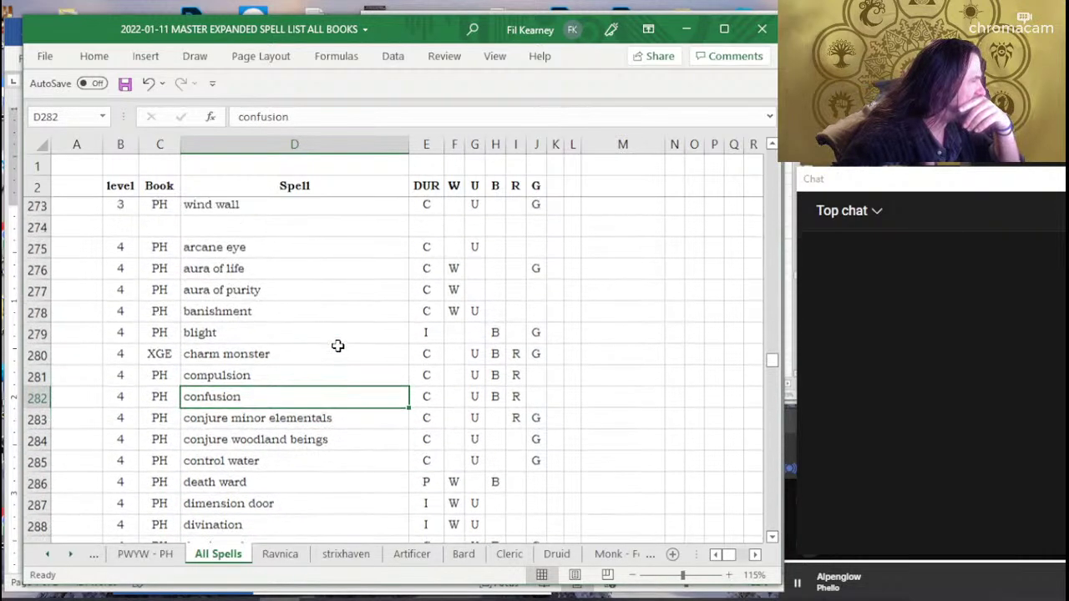
click(280, 364)
click(286, 339)
click(286, 317)
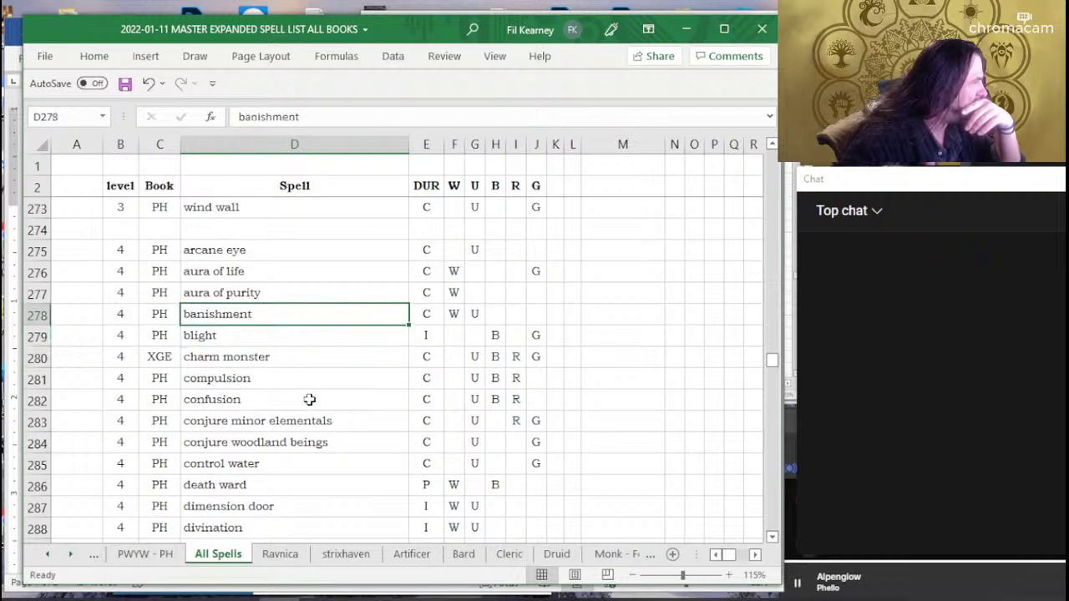
scroll(308, 405, up, 2)
click(300, 400)
click(286, 377)
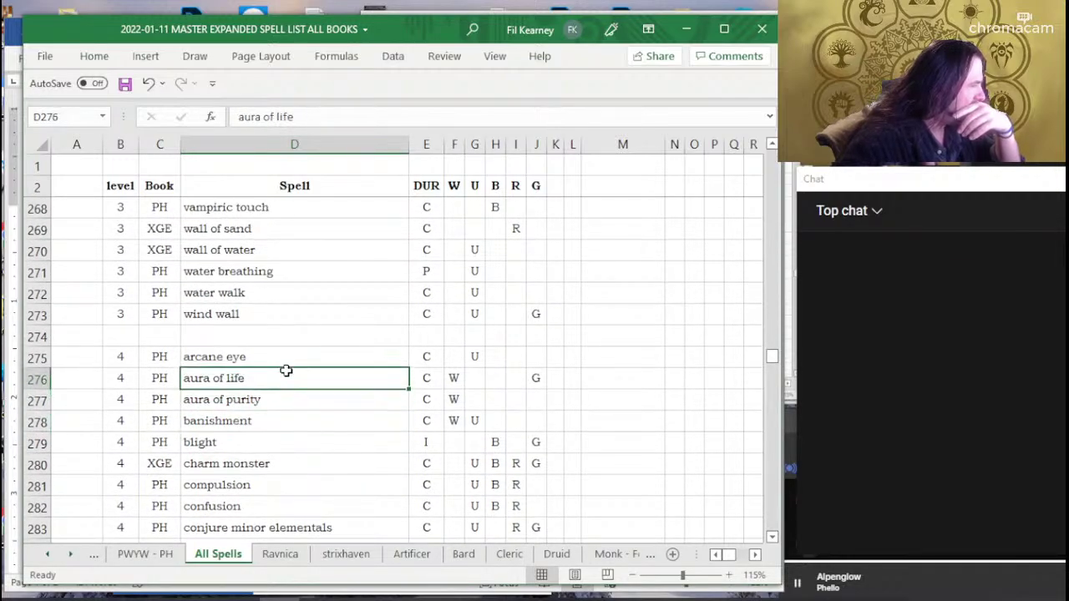
Search D&D Beyond for aura of life and open the Aura of Life spell page.
key(alt+Tab)
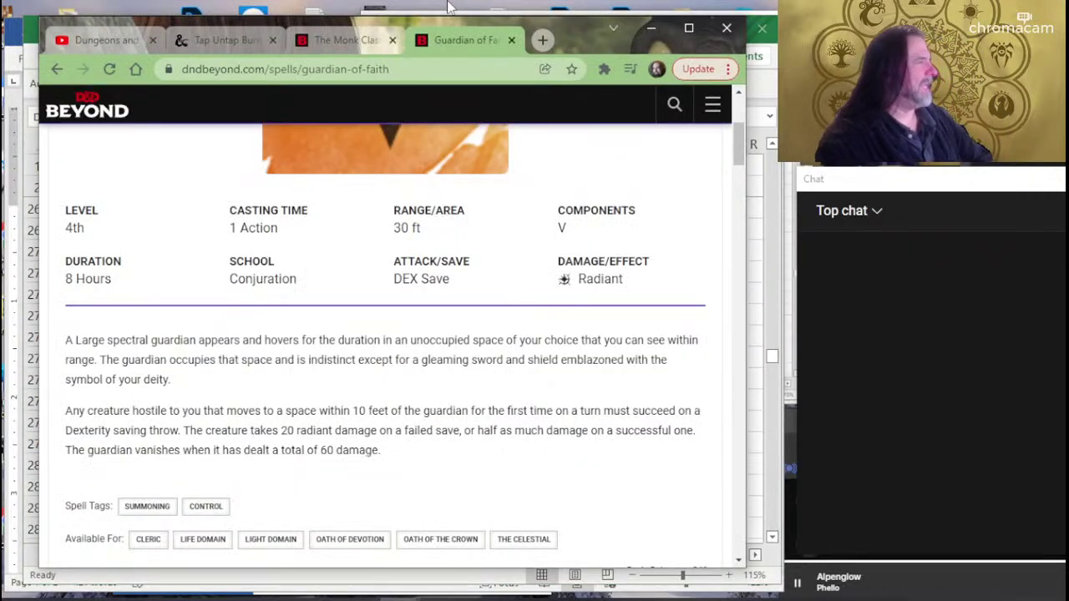
click(674, 103)
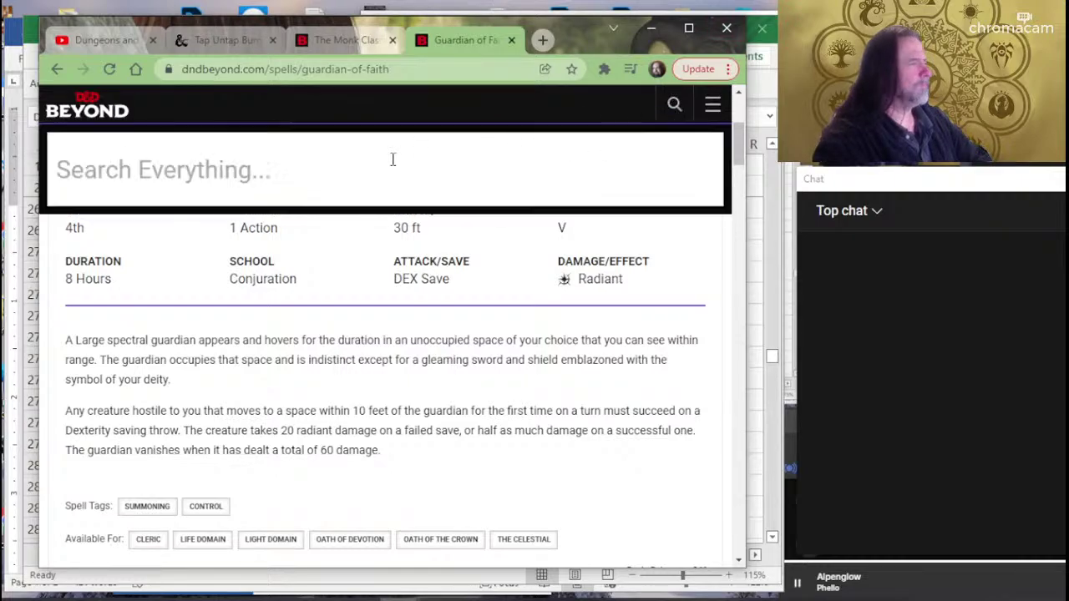
text(a)
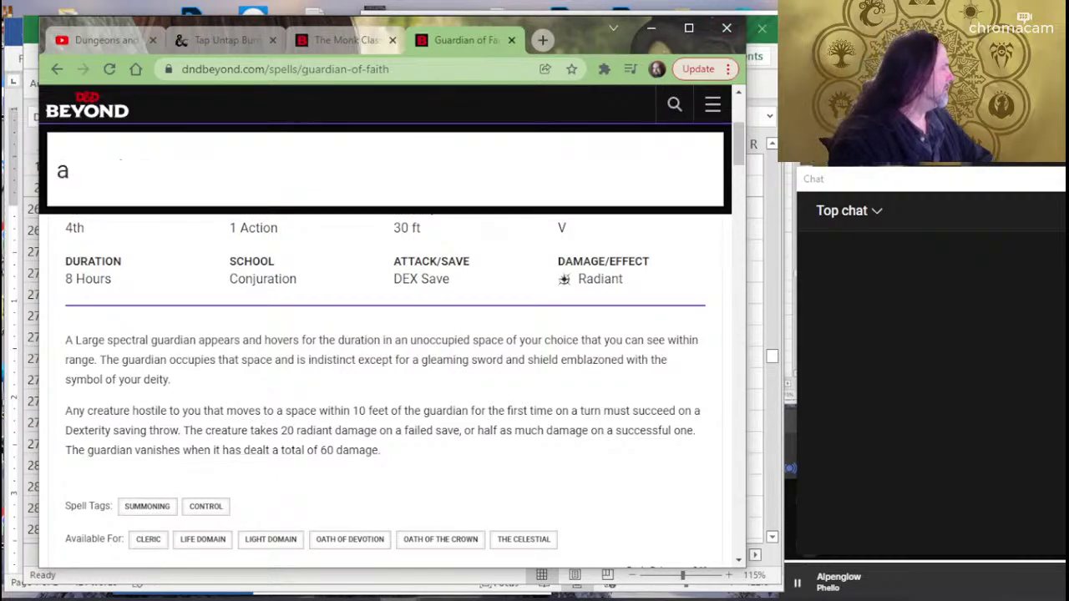
text(ura of life)
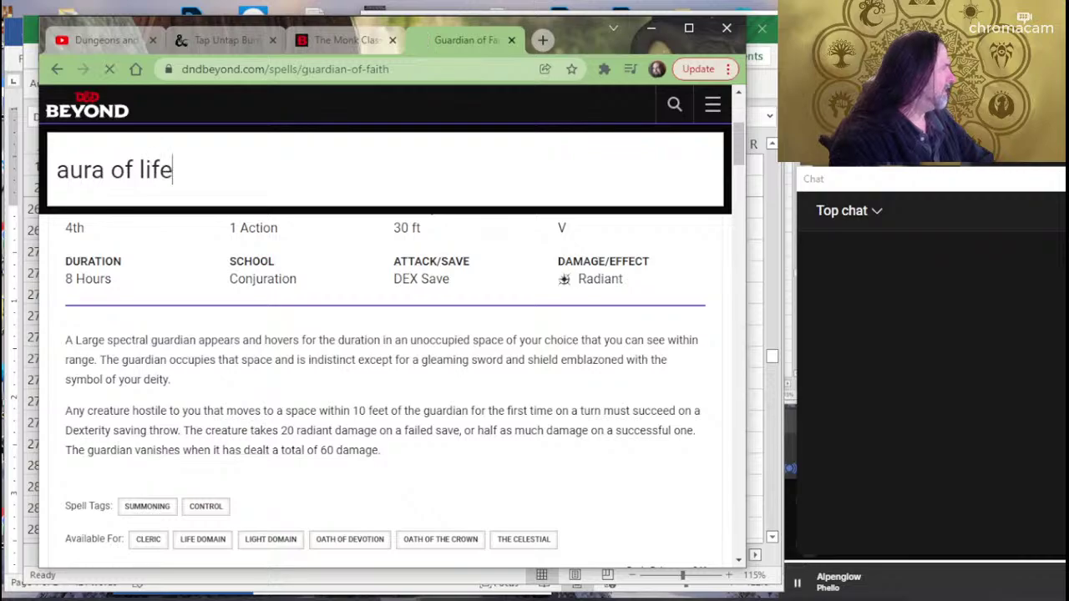
key(Return)
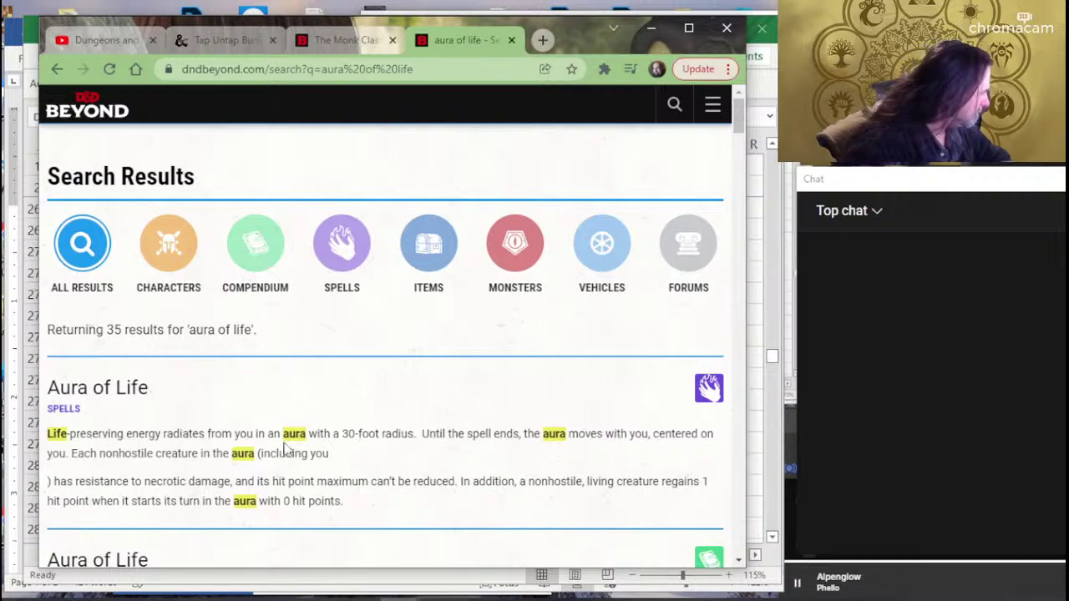
click(122, 398)
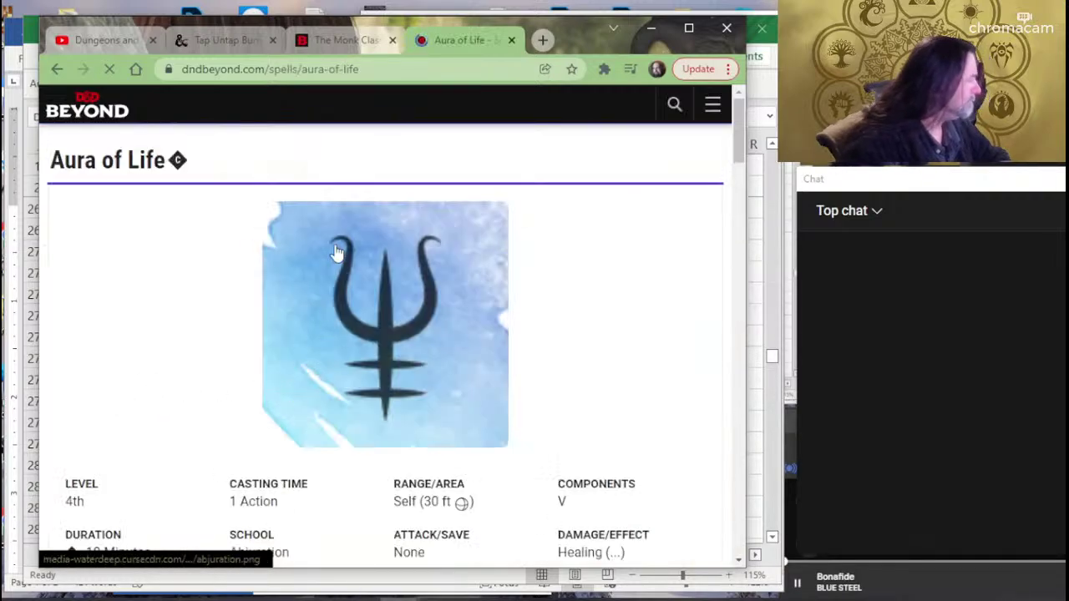
Scroll down the Aura of Life page to read its details and Paladin availability.
key(alt+Tab)
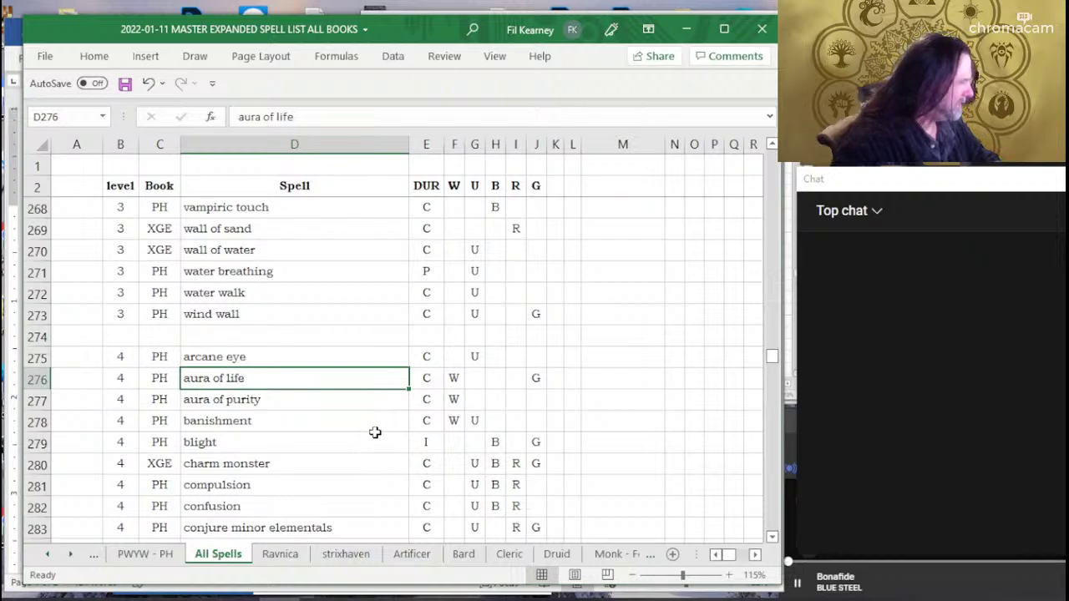
key(alt+Tab)
scroll(281, 396, down, 2)
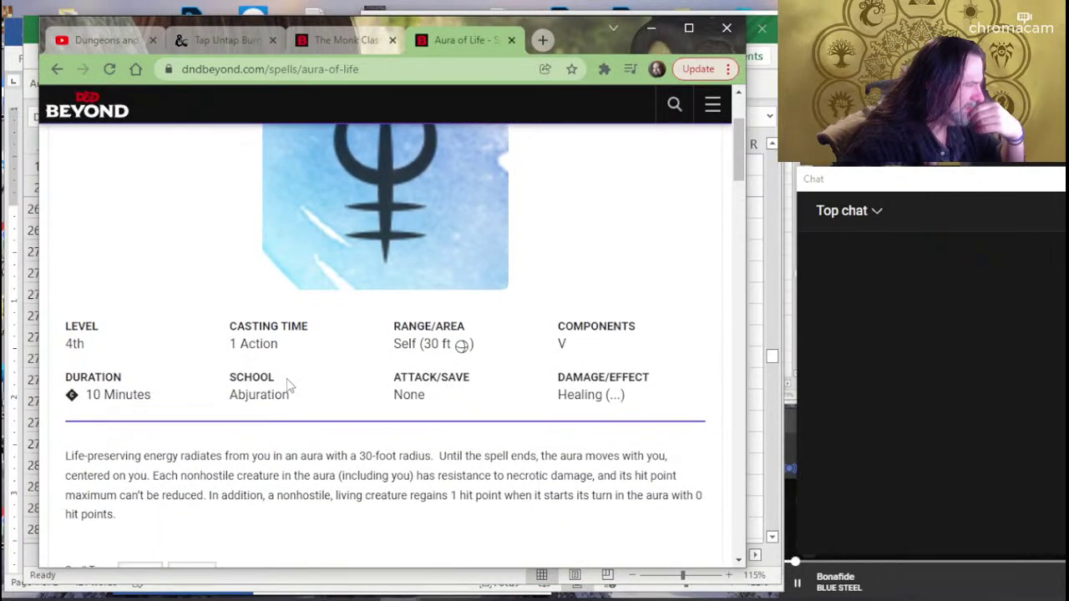
scroll(287, 384, down, 2)
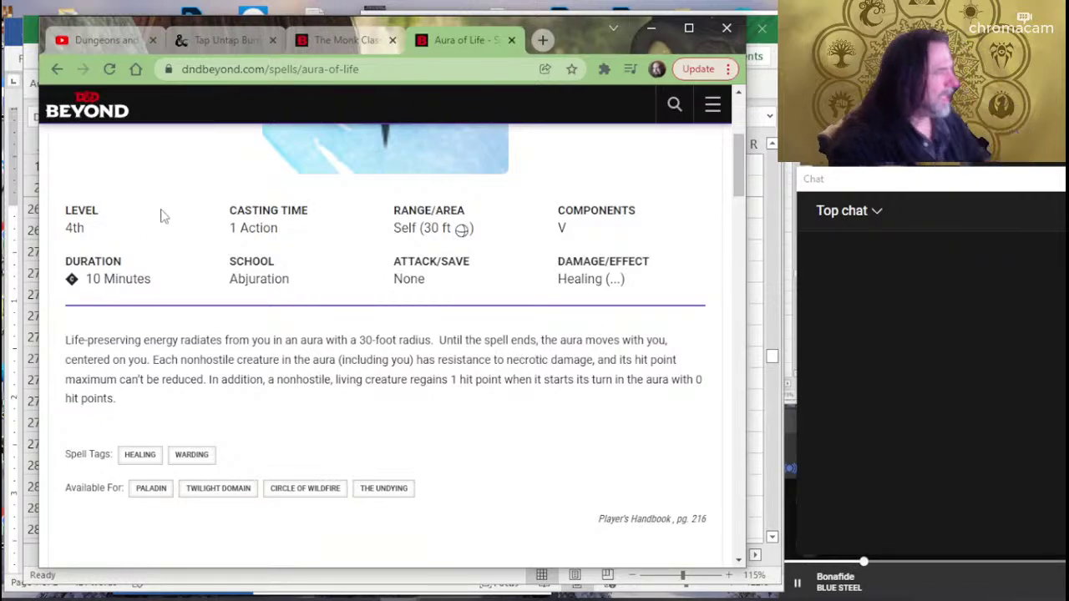
key(alt+Tab)
key(alt+Tab)
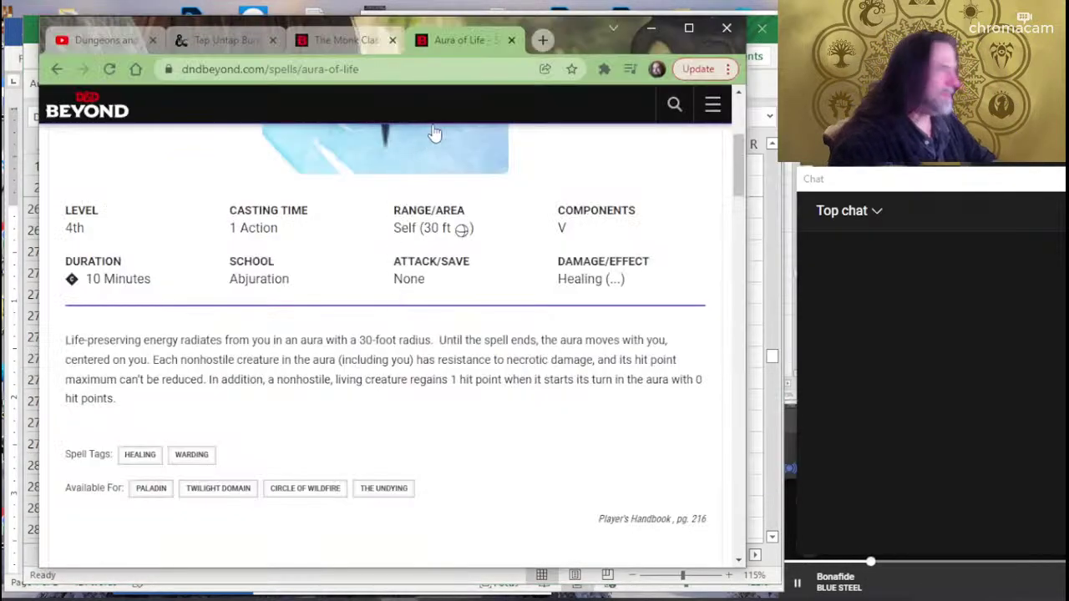
click(674, 104)
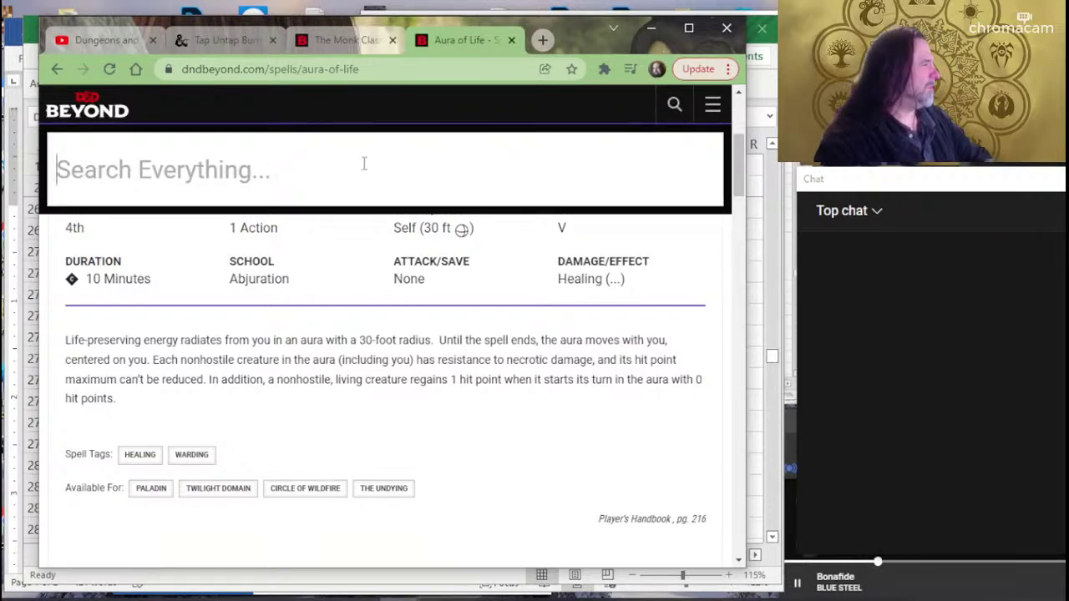
Search for aura of purity and read the Aura of Purity spell page.
text(aura of p)
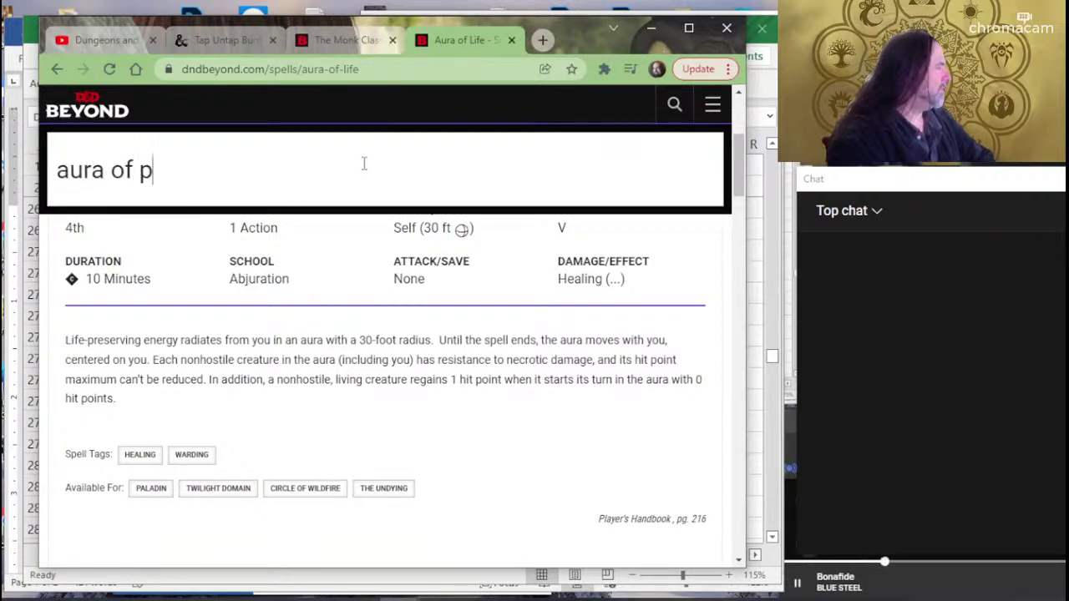
text(ity)
key(Return)
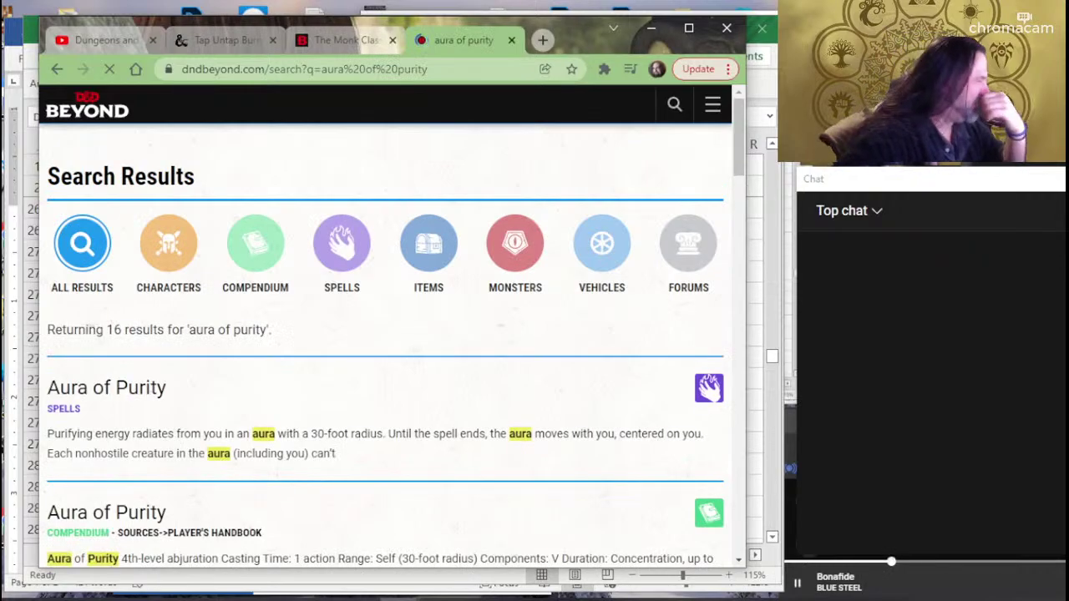
click(159, 399)
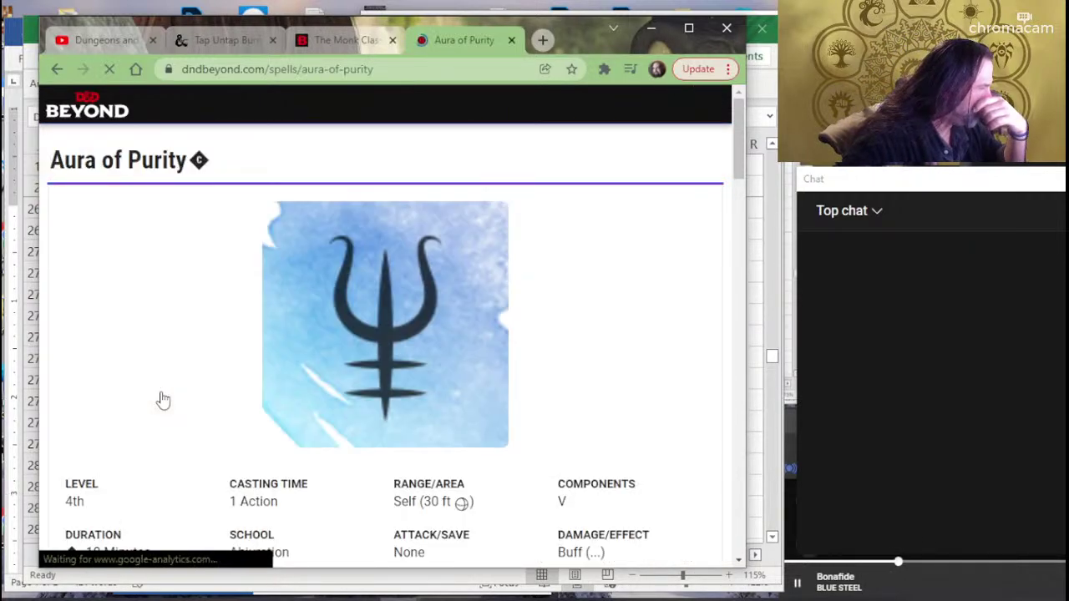
scroll(323, 358, down, 4)
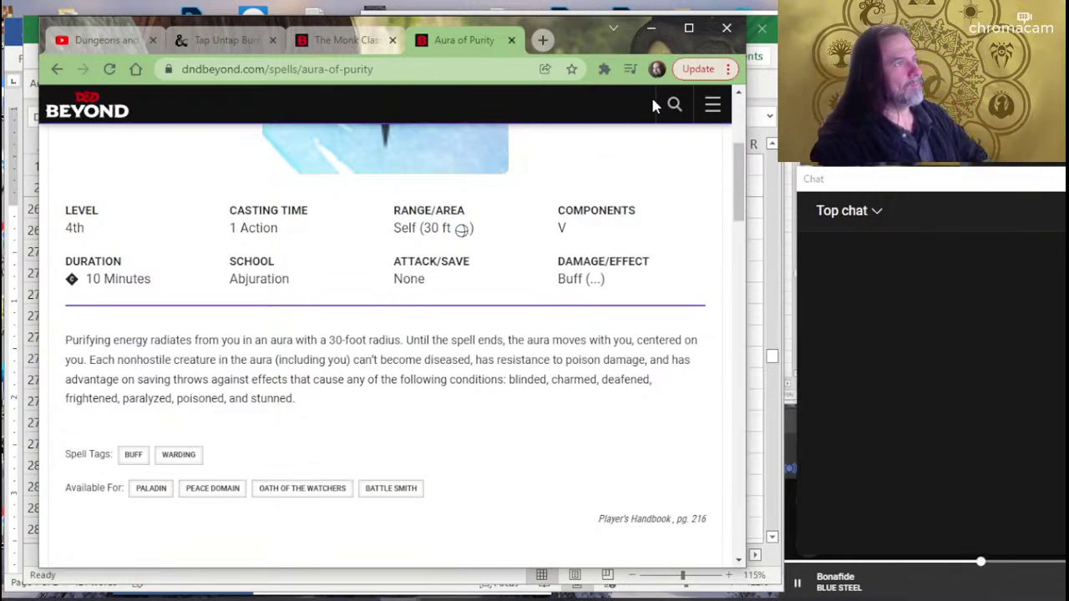
key(alt+Tab)
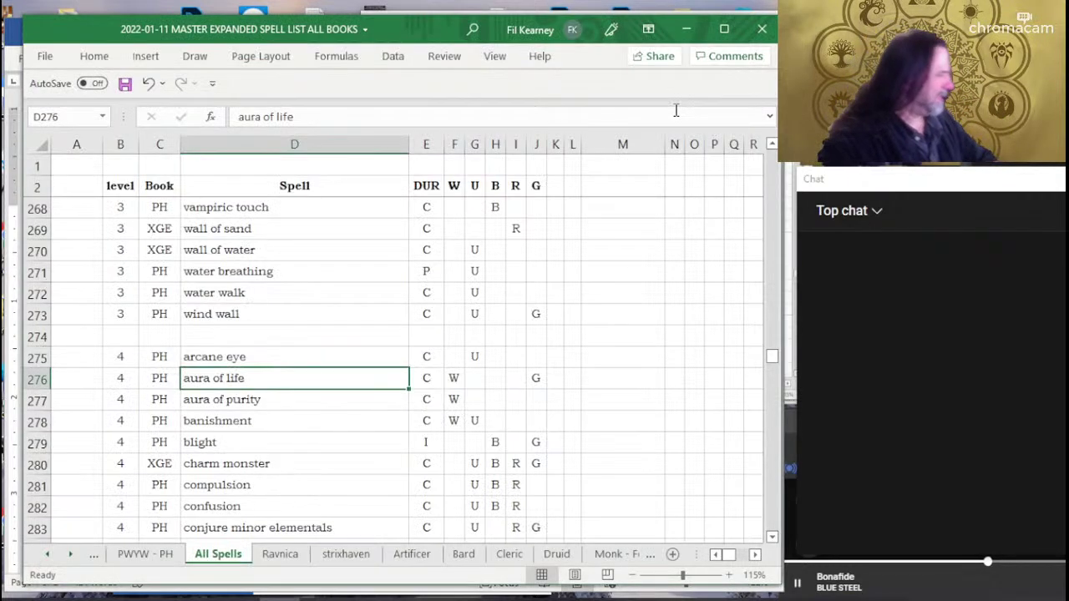
Go back to the Aura of Life page, scroll up, and return to the Excel spell list.
key(alt)
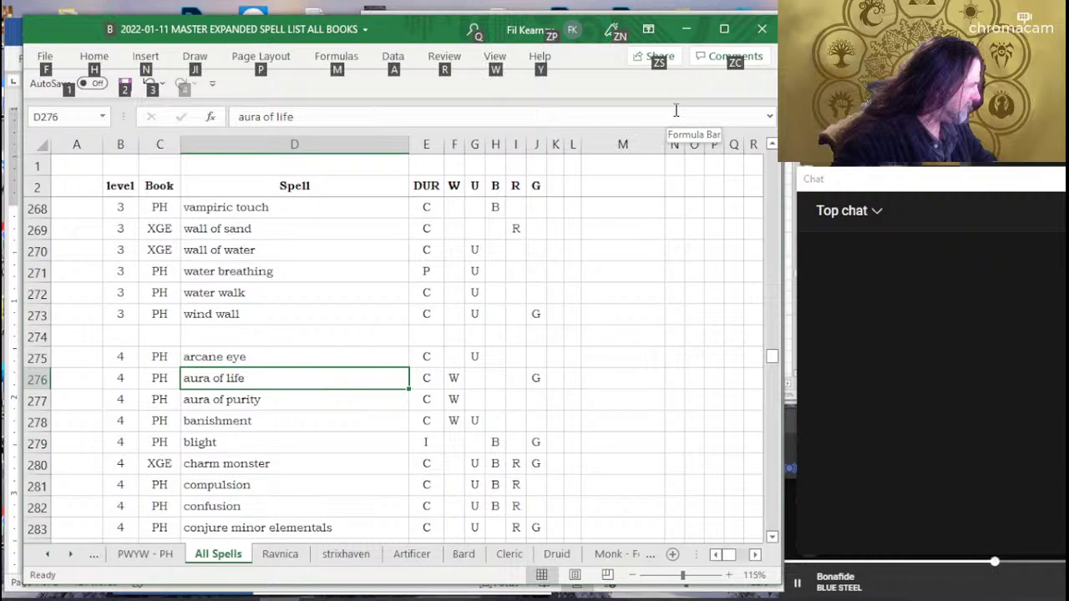
key(alt+Tab)
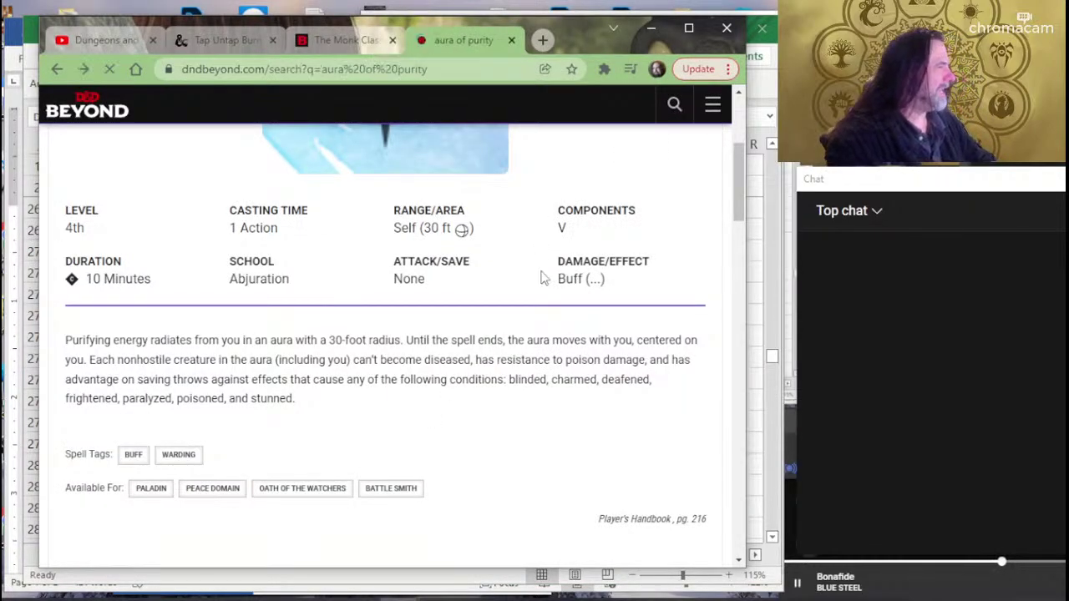
key(alt+Left)
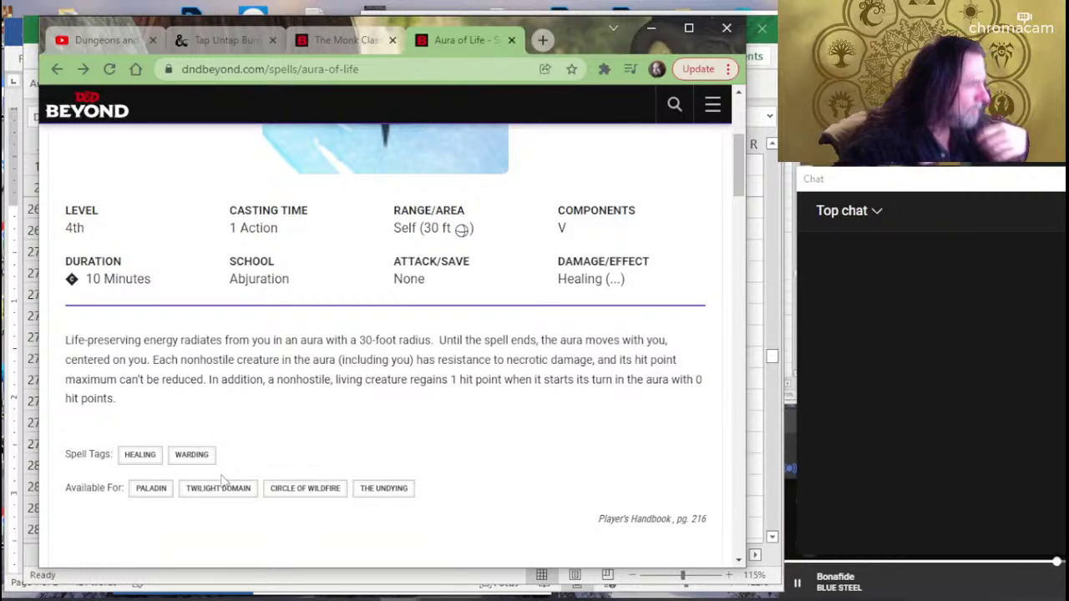
scroll(235, 211, up, 3)
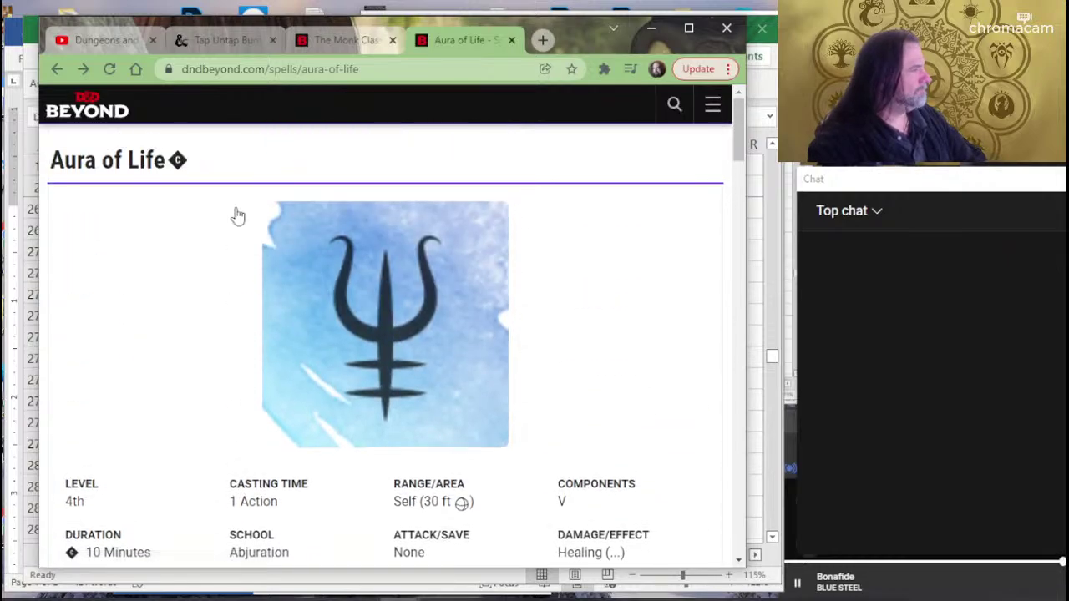
key(alt+Tab)
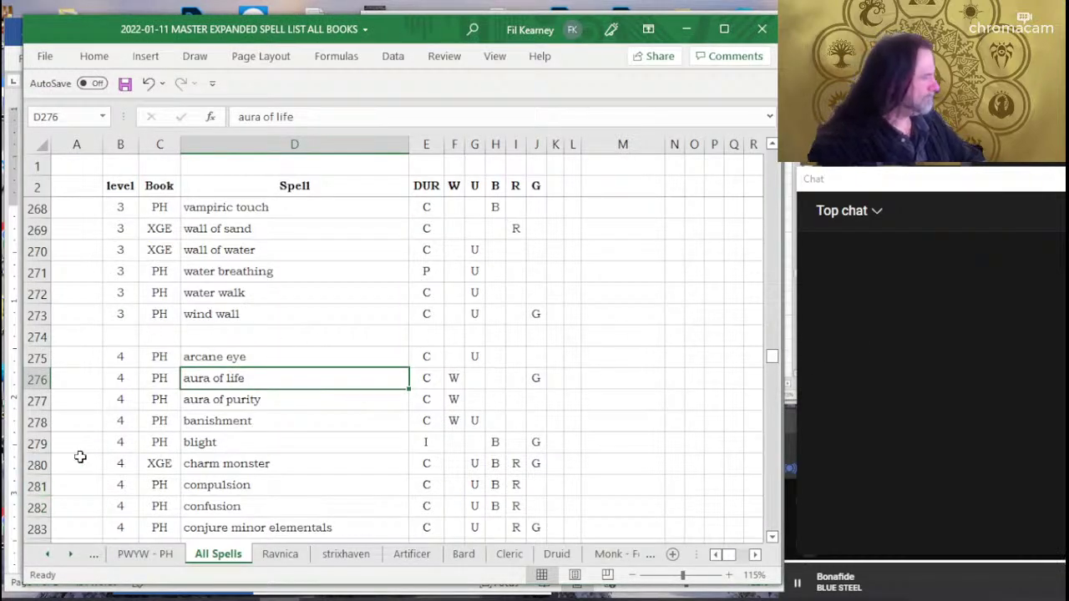
Copy the aura of life row from the All Spells sheet.
click(123, 384)
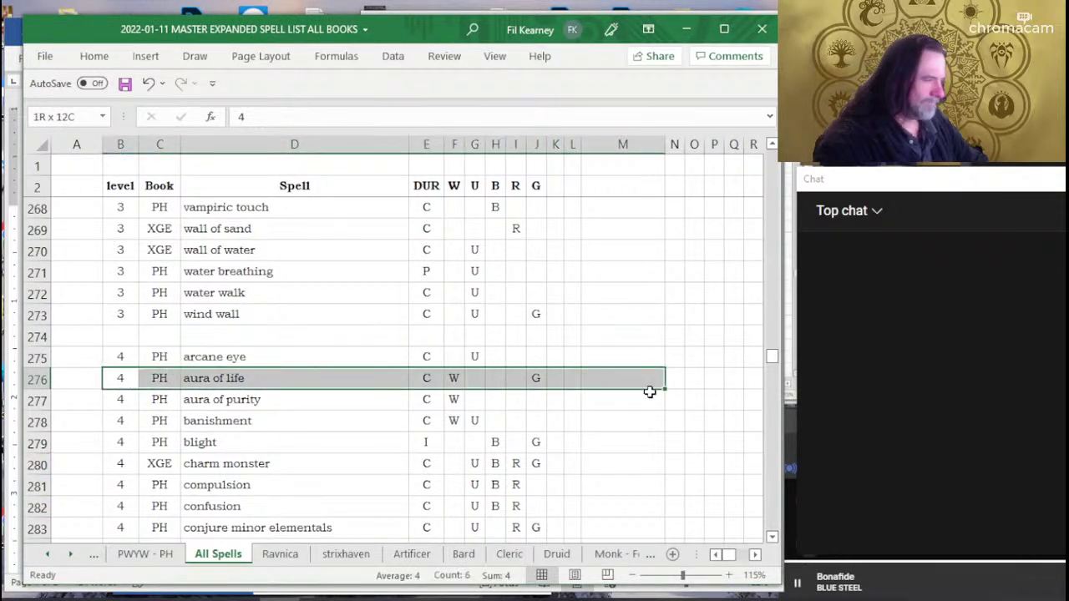
drag(122, 384, 573, 378)
key(ctrl+c)
key(alt+Tab)
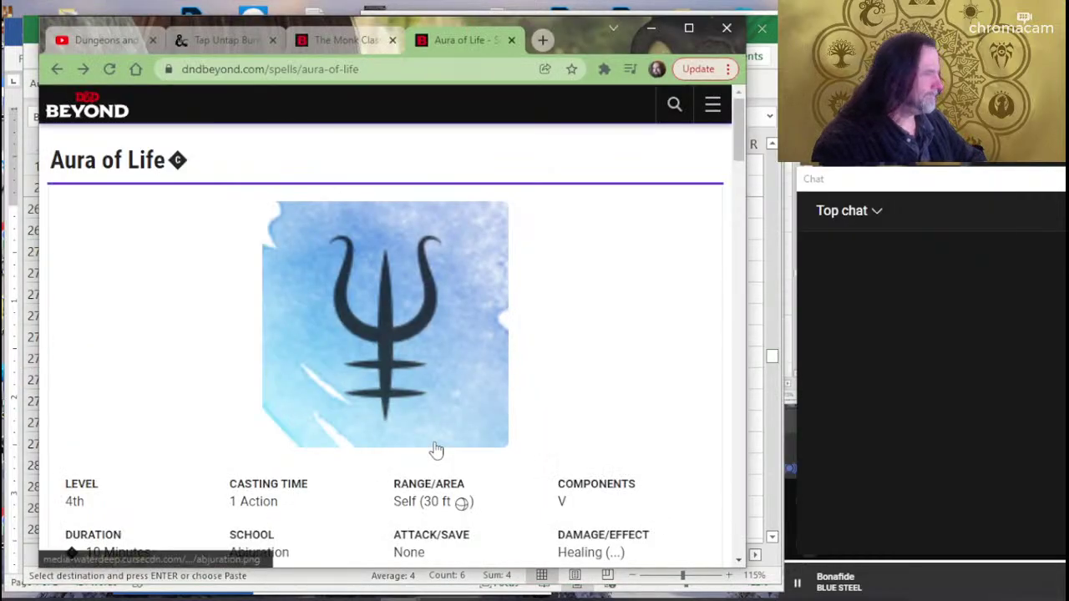
key(alt+Tab)
key(Tab)
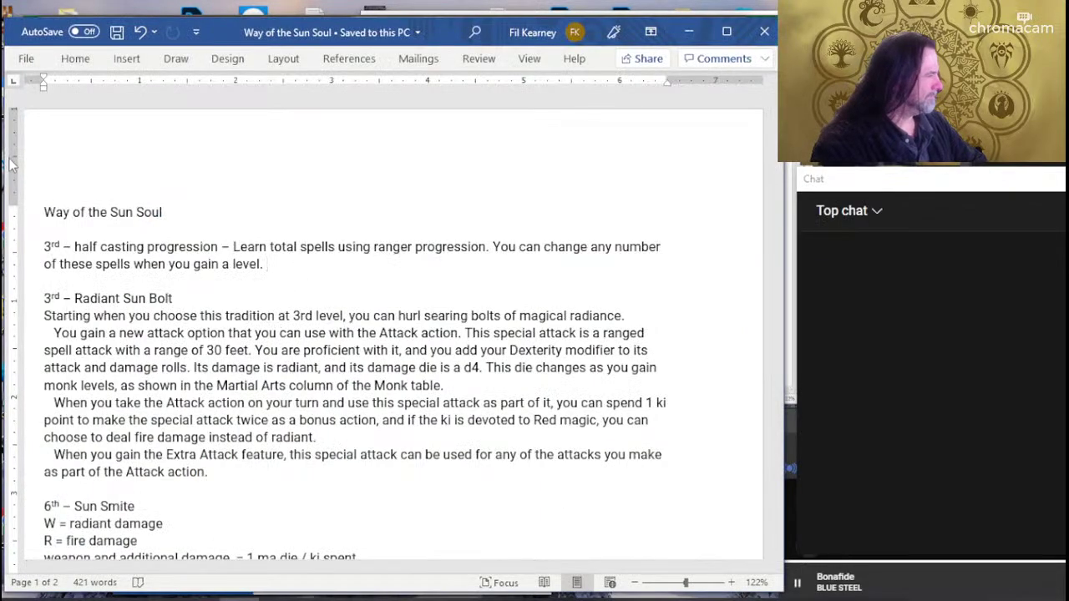
key(alt+Tab)
key(alt+Tab)
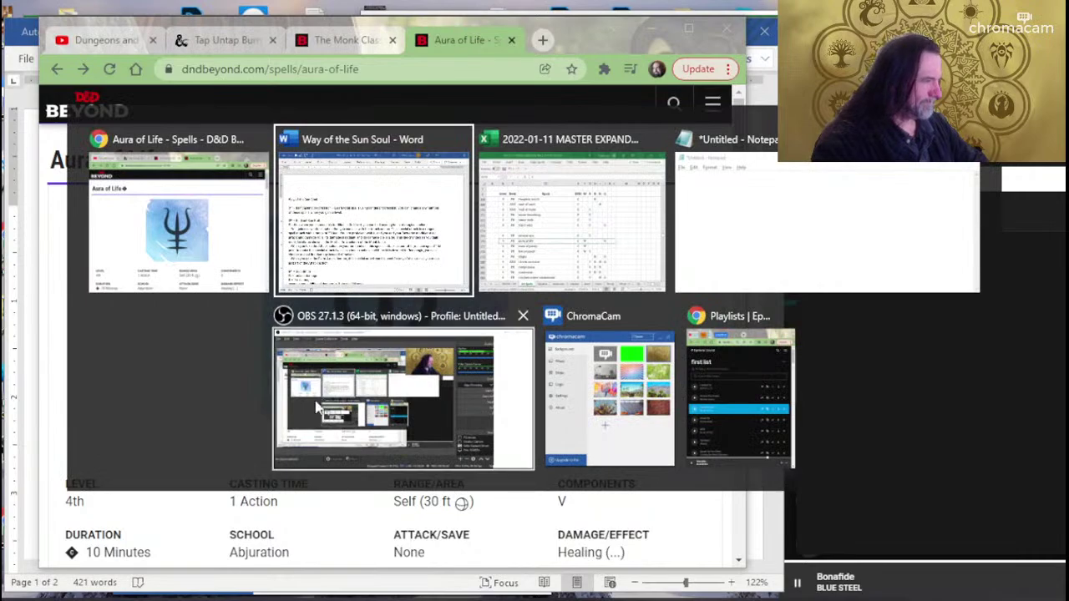
key(Tab)
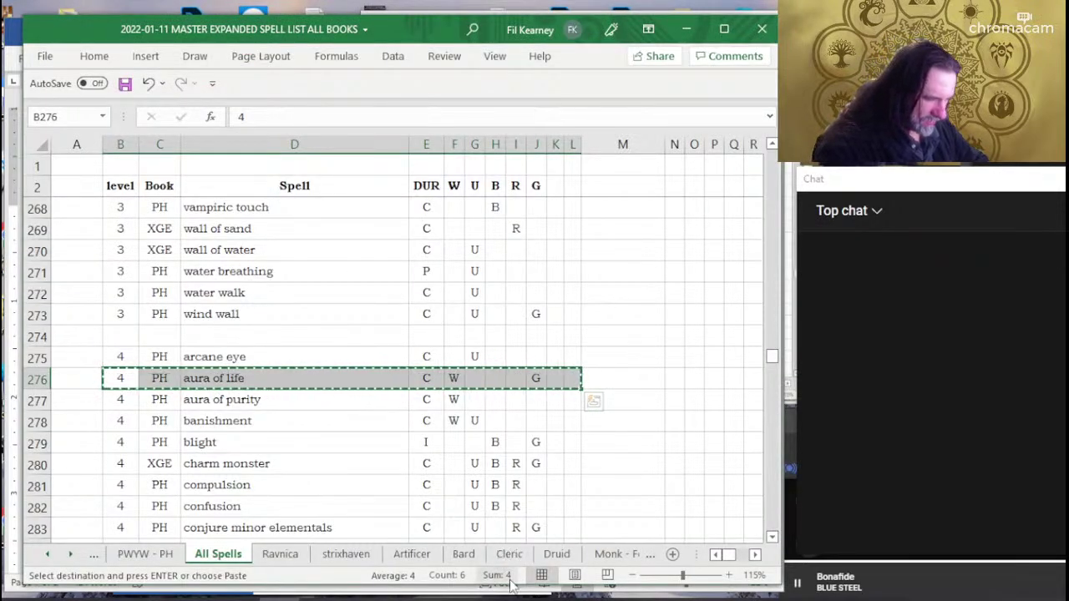
Paste the aura of life row into B27 on the Monk - Sun Soul sheet.
click(632, 558)
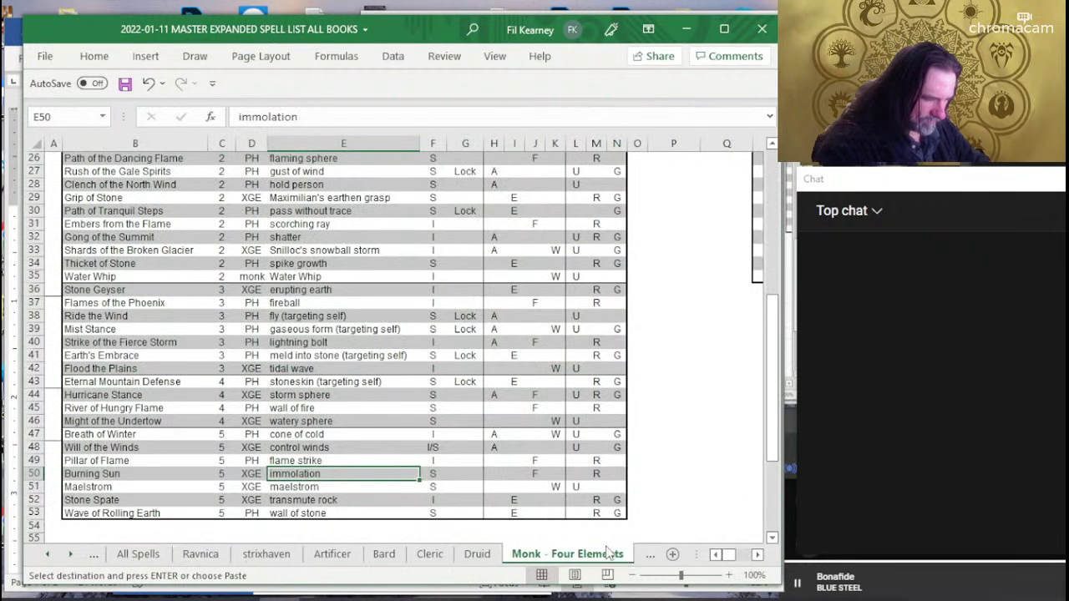
click(647, 556)
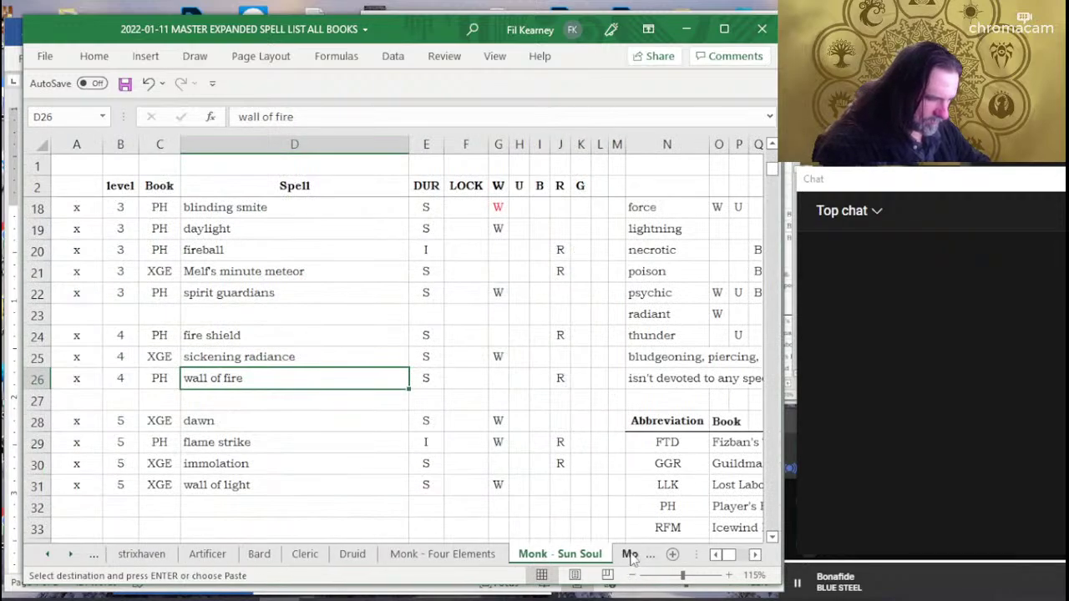
drag(97, 397, 613, 402)
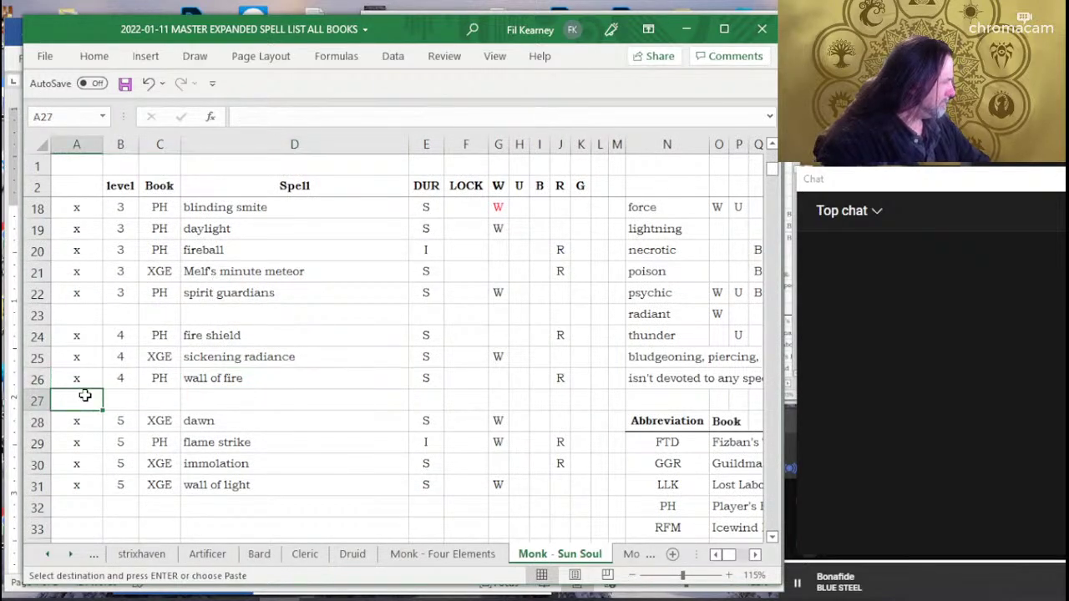
click(576, 399)
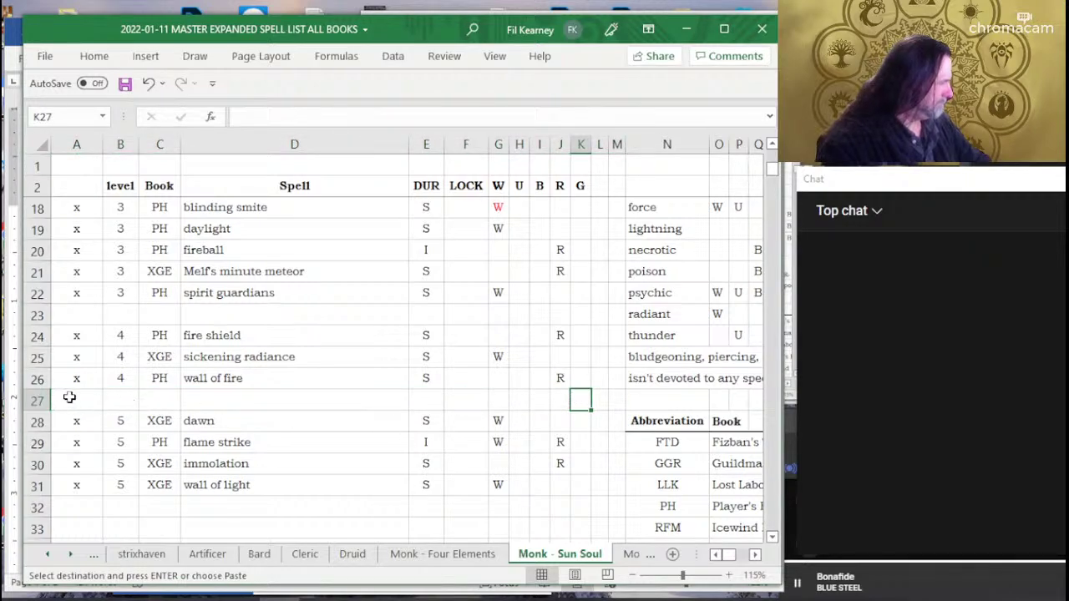
click(118, 400)
key(ctrl+v)
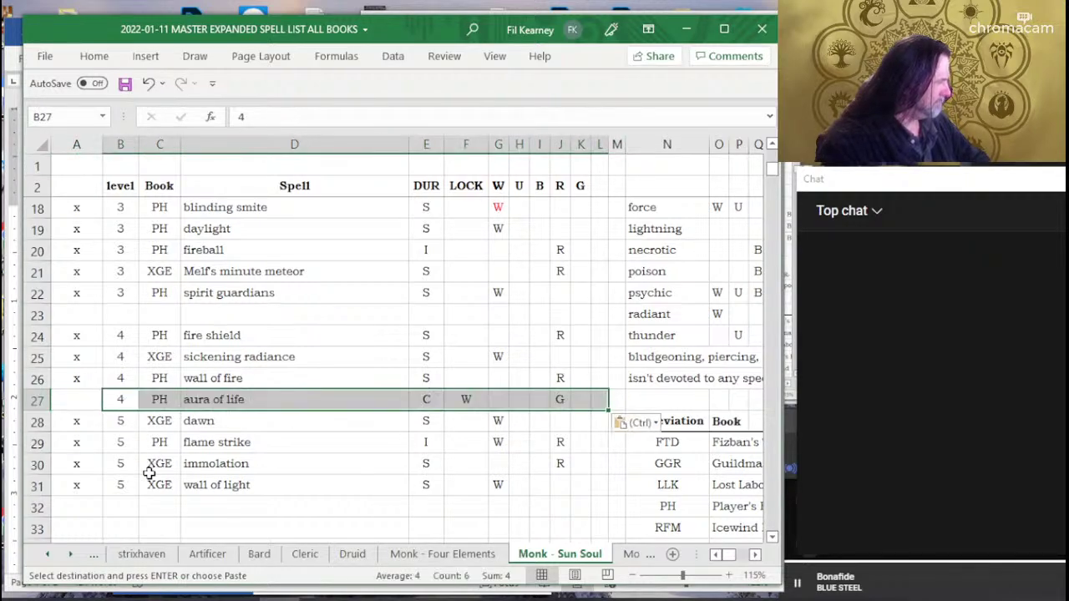
Clear the stray G and move the marks so aura of life shows Lock and W.
click(562, 402)
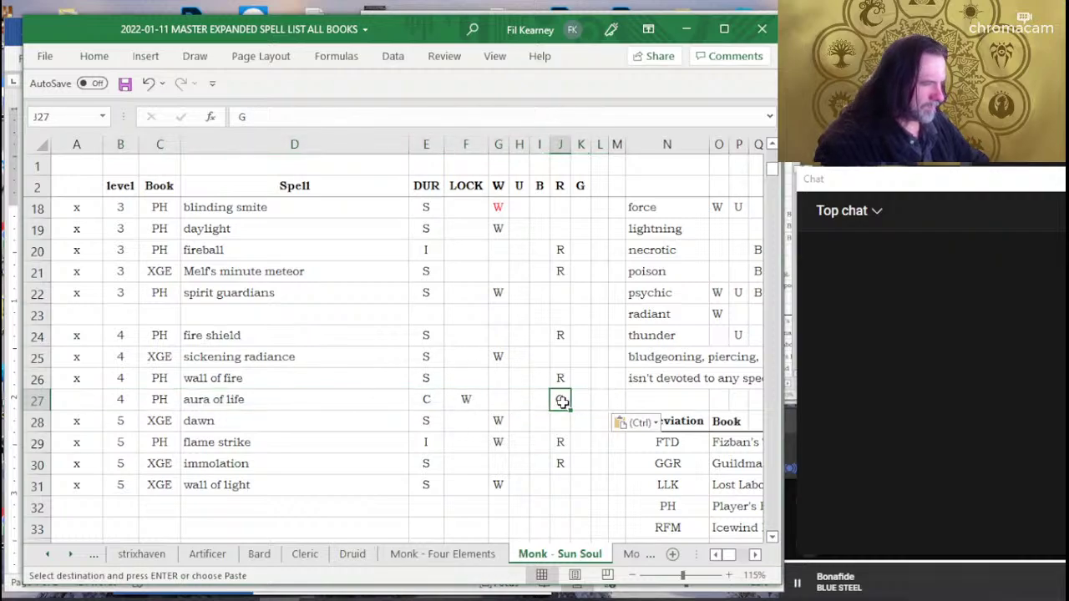
key(Delete)
key(Left)
key(Left)
key(Left)
key(Left)
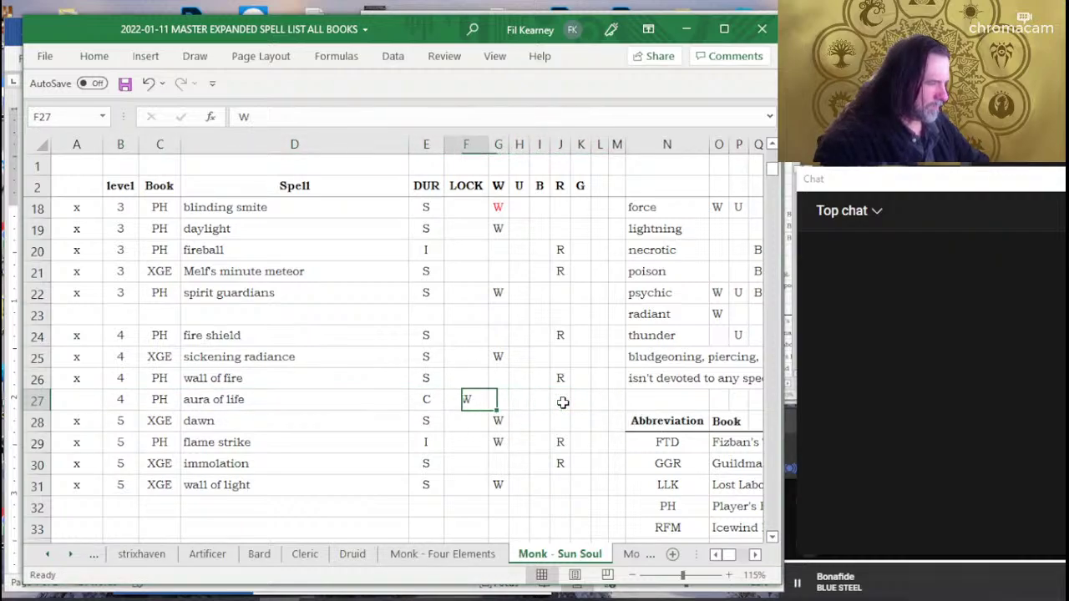
key(Delete)
key(Right)
text(WS)
key(ctrl+Return)
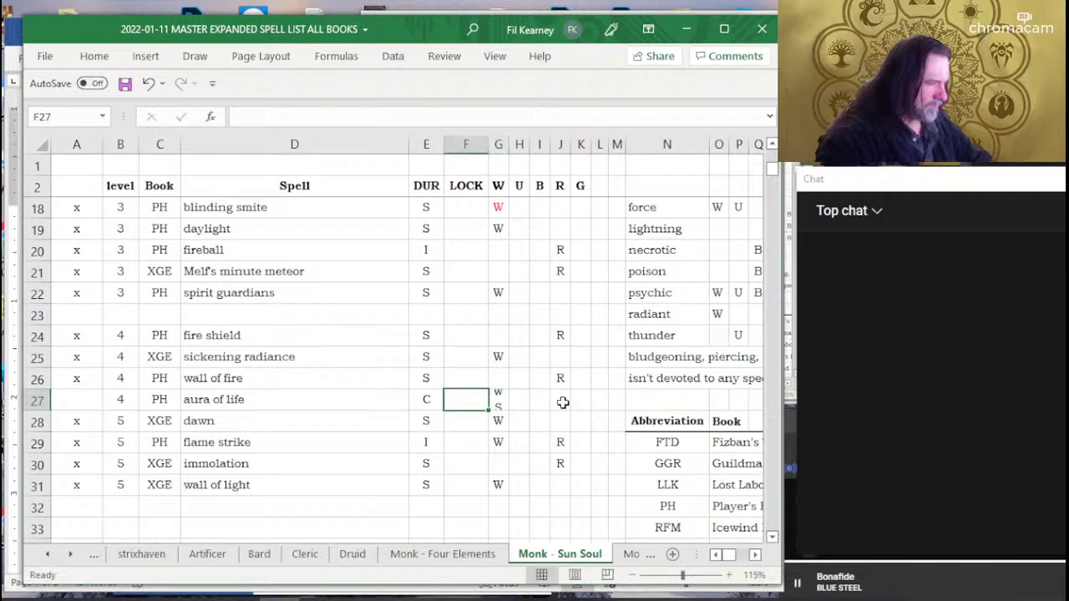
text(W)
key(Left)
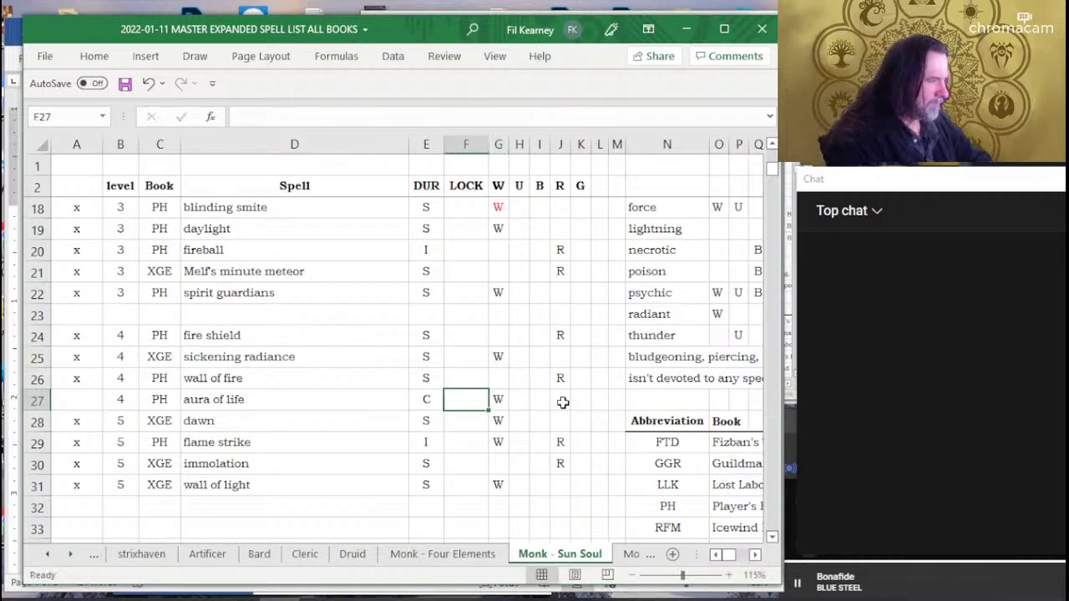
text(Lock)
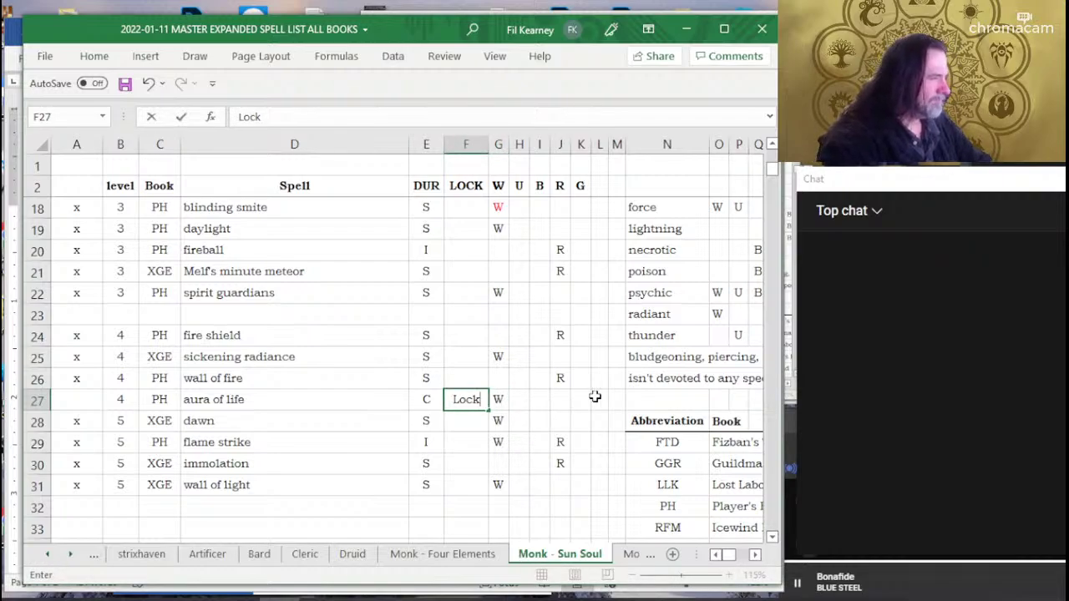
key(Up)
key(Up)
key(Up)
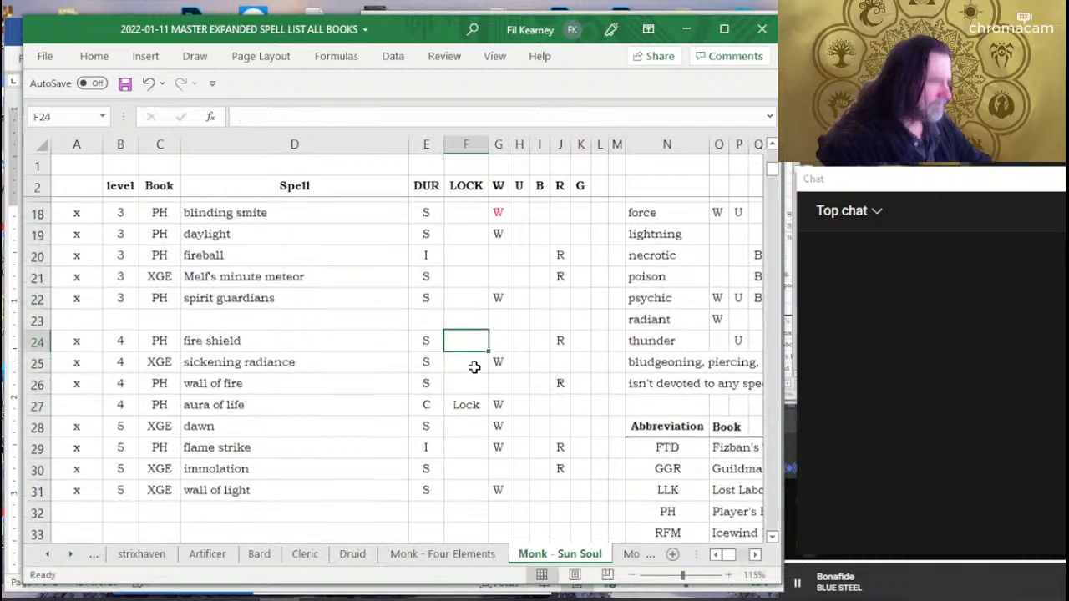
Retype vampiric touch's LOCK entry as lowercase 'lock' on the Monk - Shadow sheet.
scroll(473, 367, up, 3)
scroll(474, 367, up, 2)
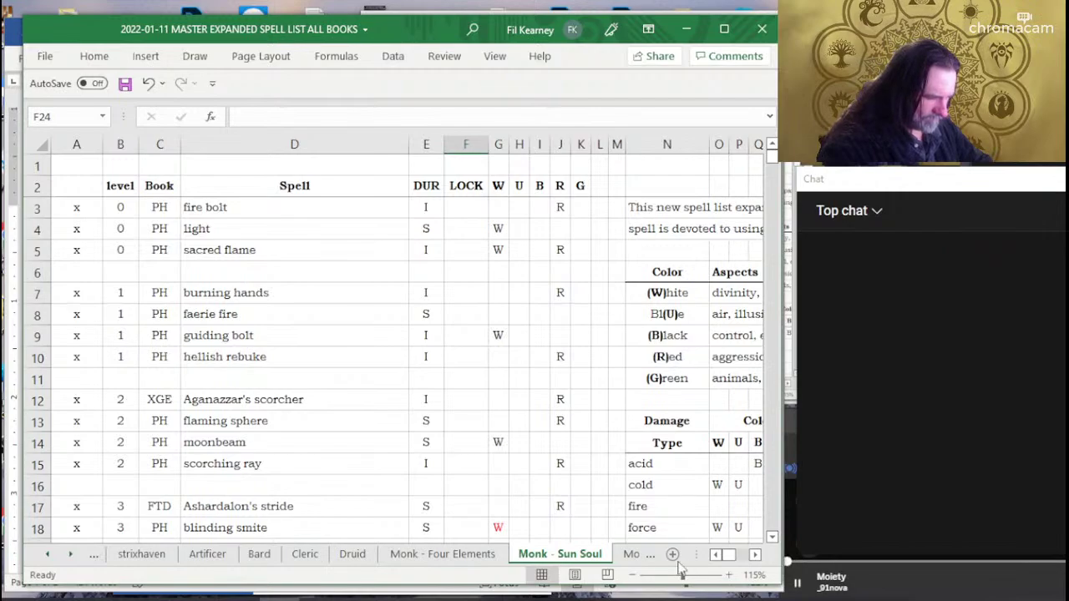
click(630, 556)
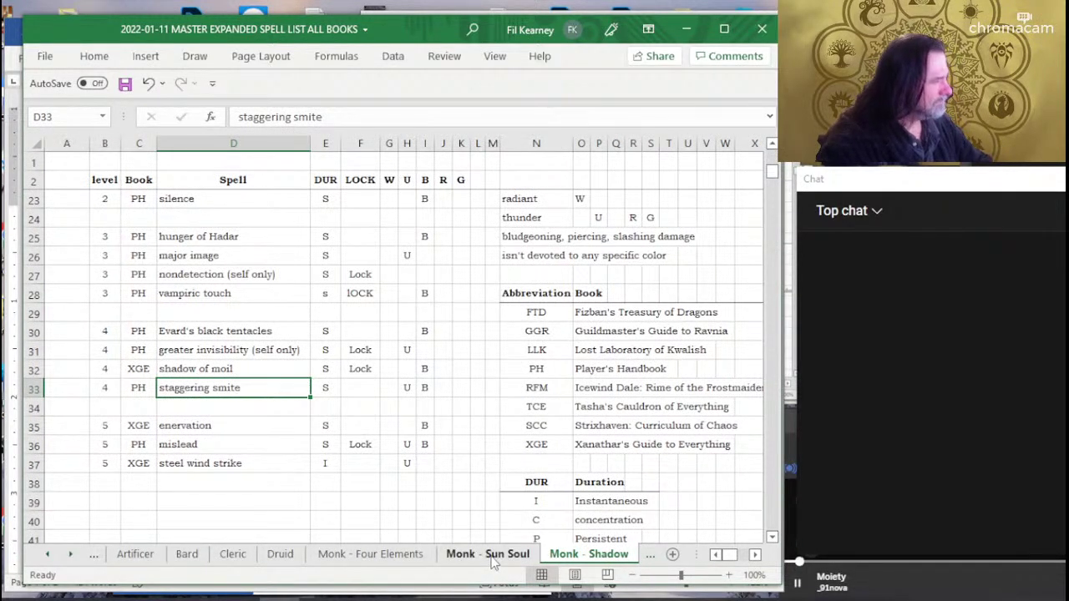
click(494, 556)
click(601, 557)
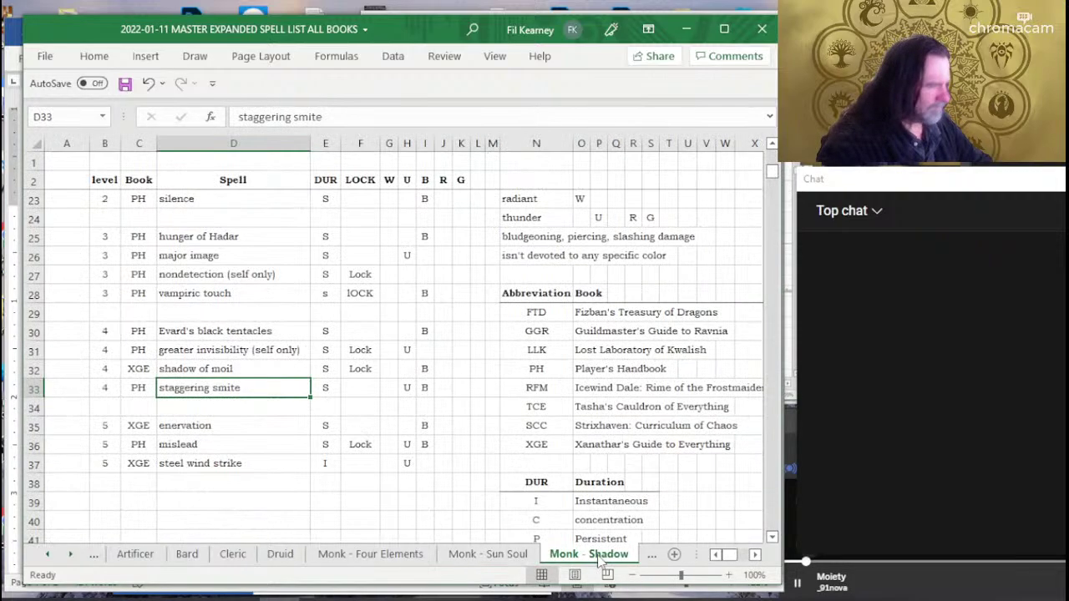
click(352, 299)
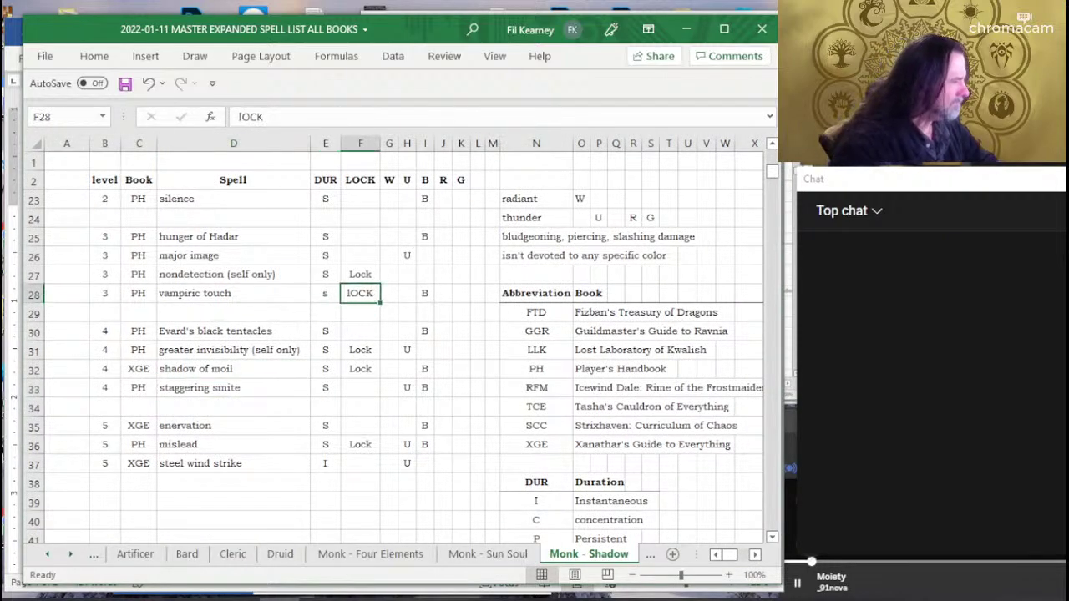
text(lock)
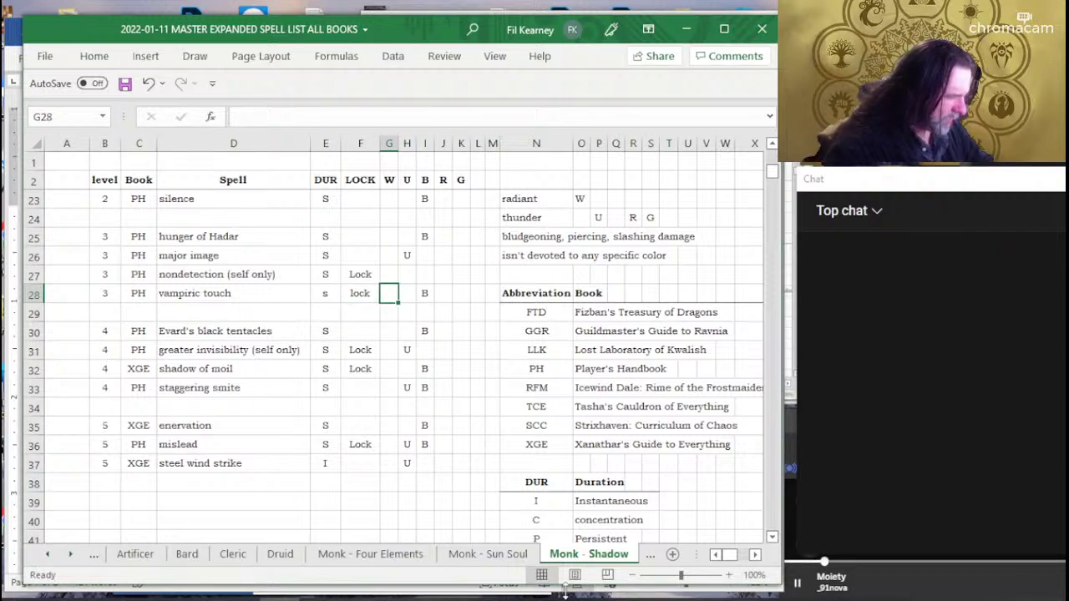
Review Monk - Sun Soul's level 4-5 spells up to fire shield, then return to the Aura of Life page.
click(488, 554)
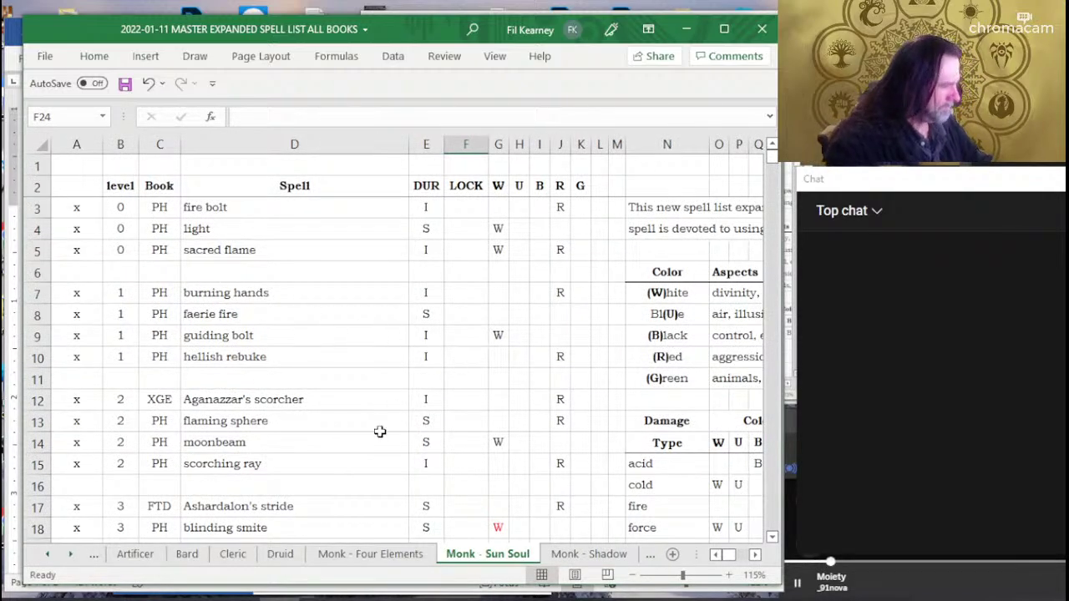
scroll(368, 350, down, 2)
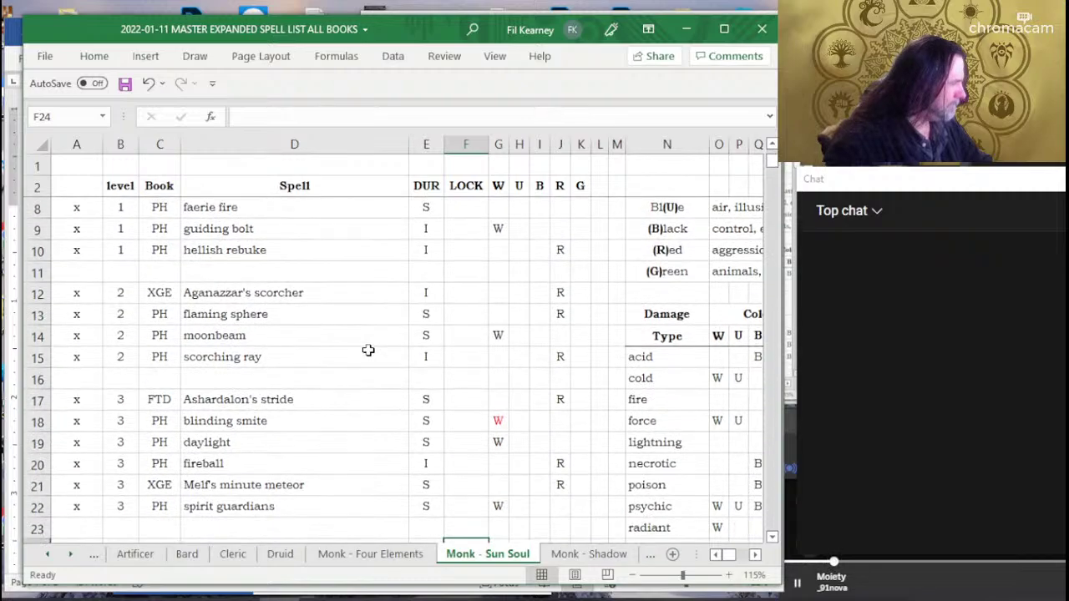
click(457, 332)
scroll(331, 337, down, 2)
scroll(332, 337, down, 2)
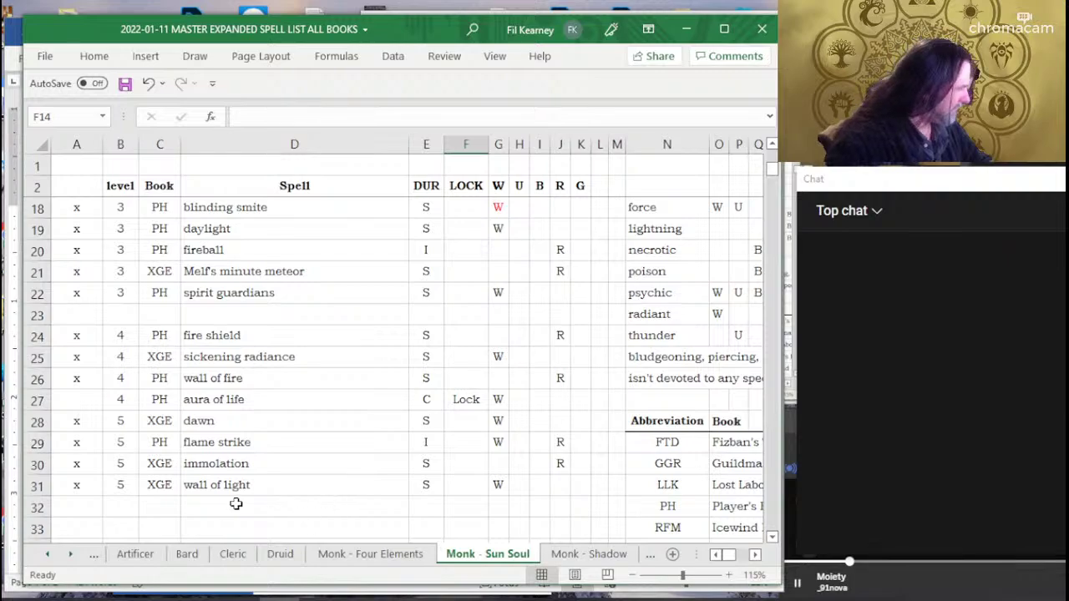
click(267, 481)
click(275, 465)
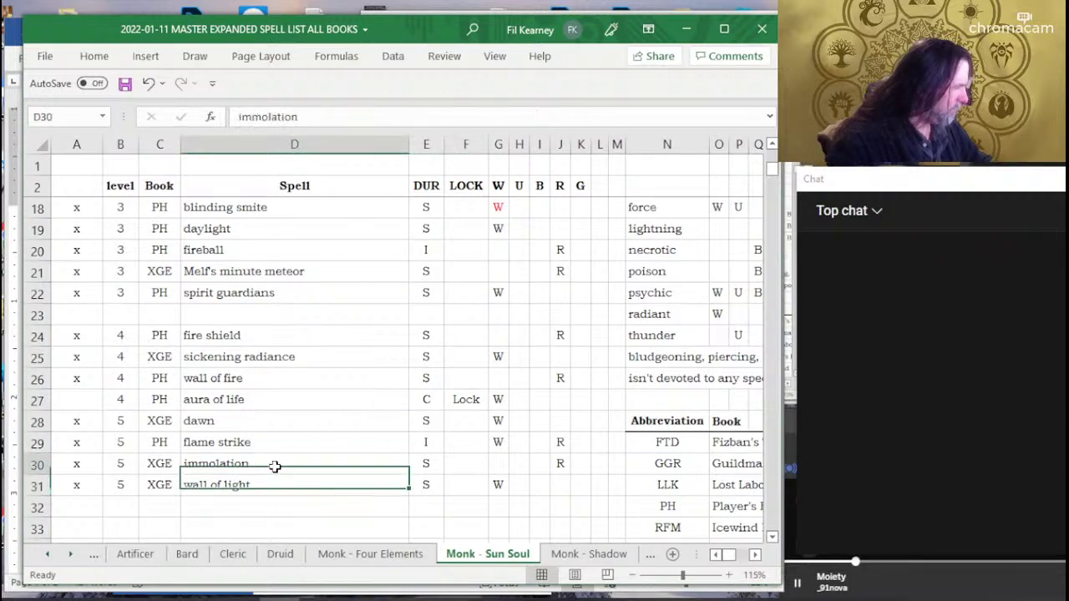
click(294, 435)
click(299, 425)
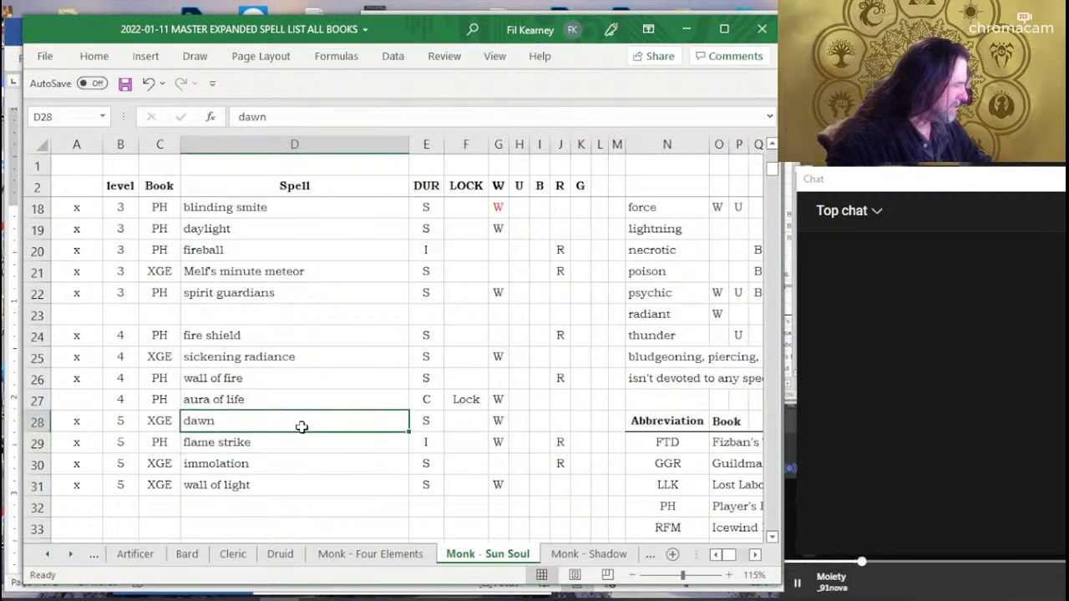
click(247, 377)
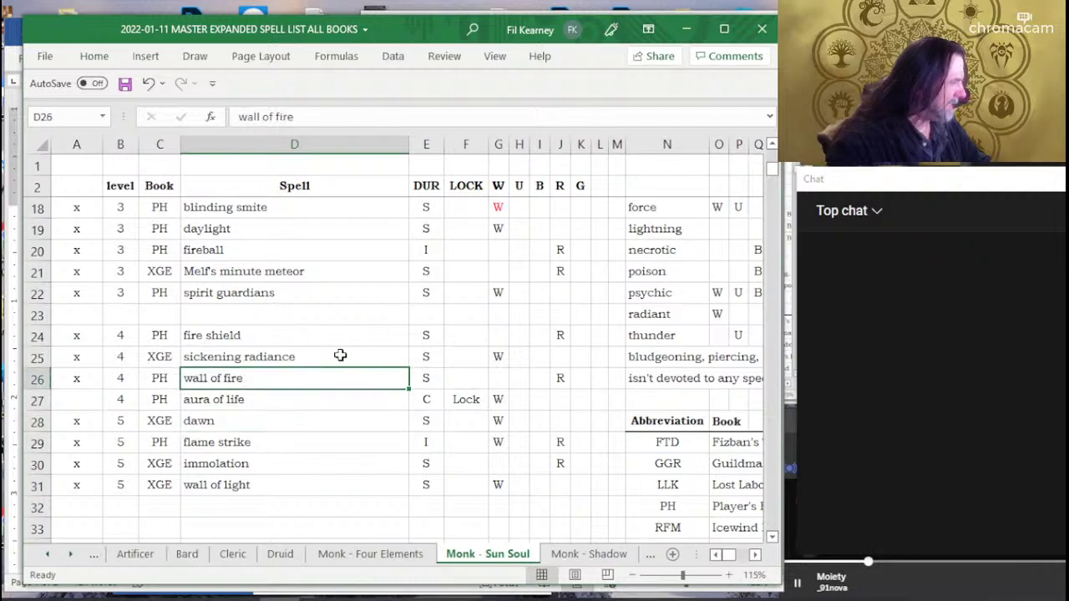
click(339, 355)
click(346, 331)
click(487, 336)
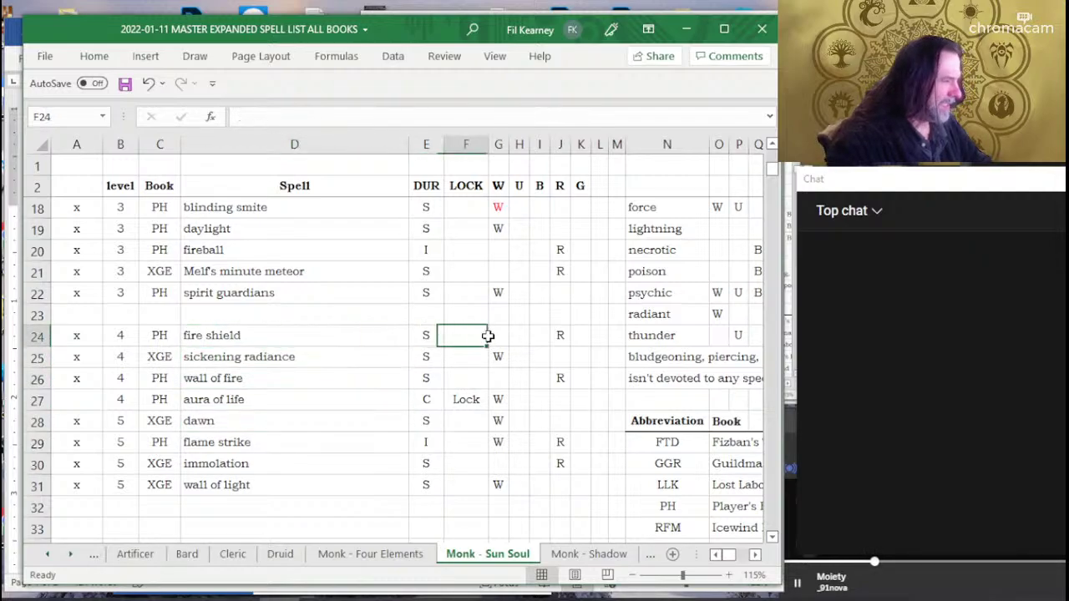
key(alt+Tab)
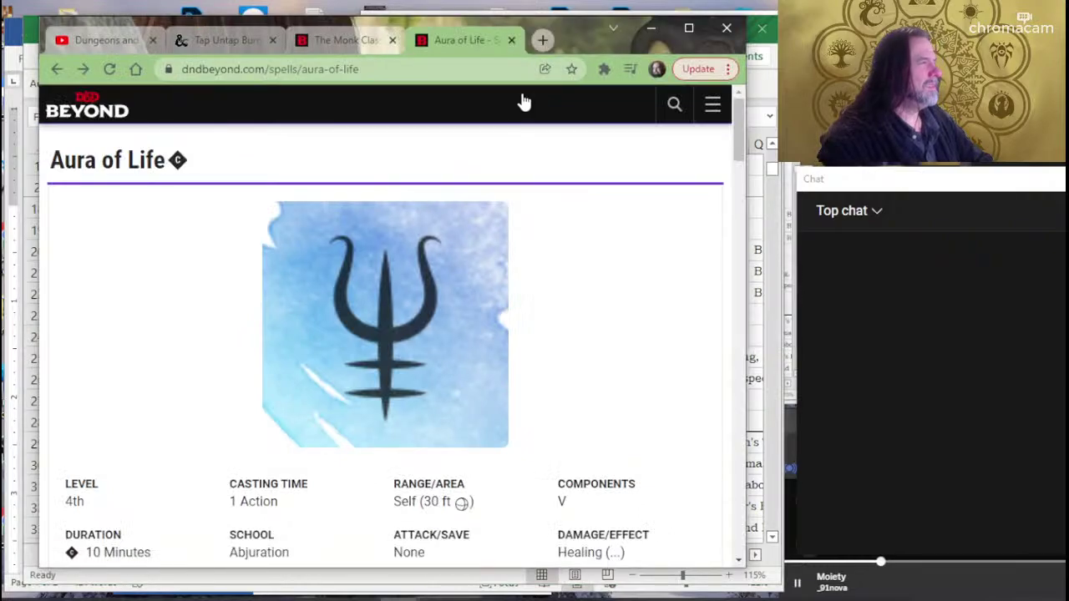
Search D&D Beyond for 'fire shield', read its spell page, then go back to Excel.
click(674, 103)
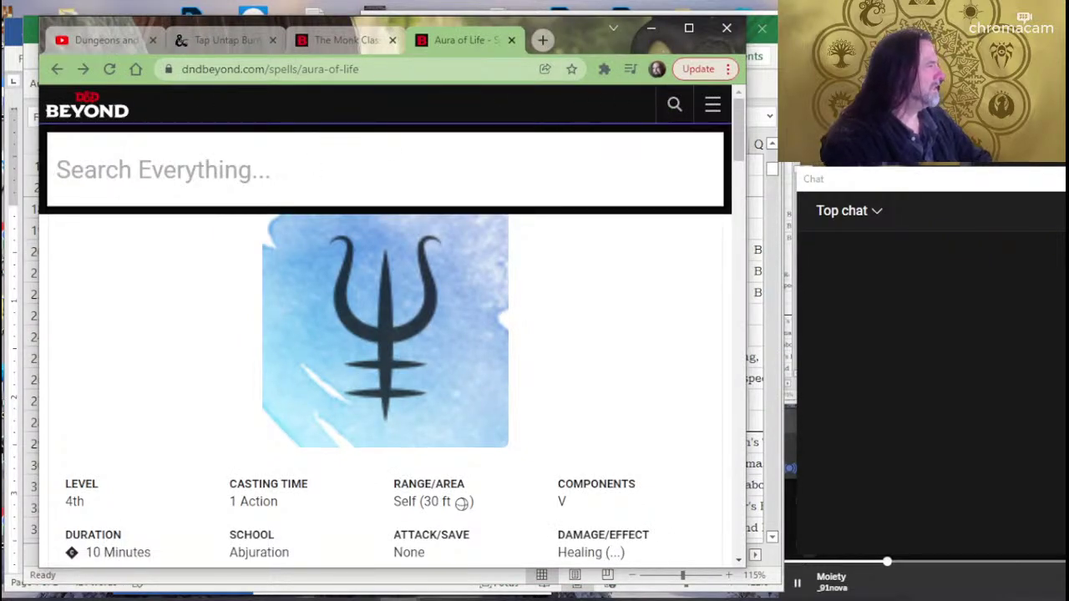
text(fire shield)
key(Return)
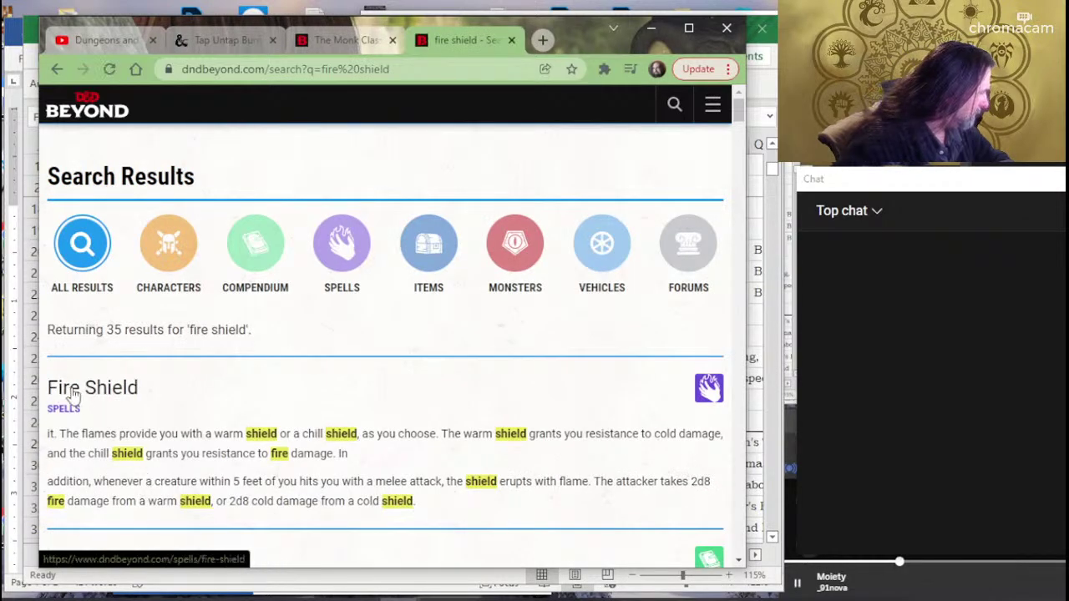
click(67, 404)
scroll(371, 321, down, 3)
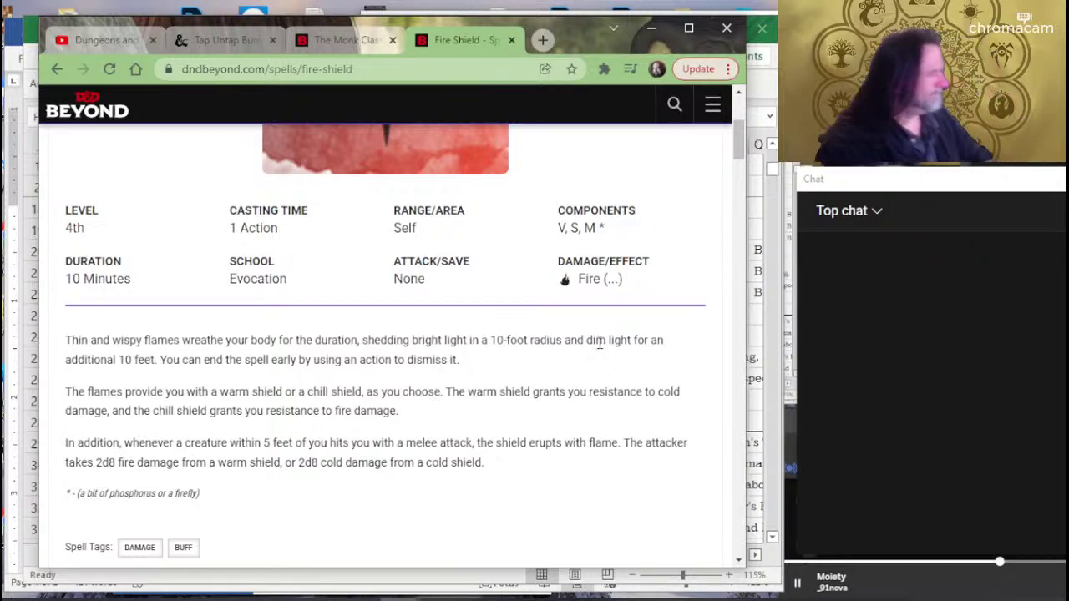
key(alt+Tab)
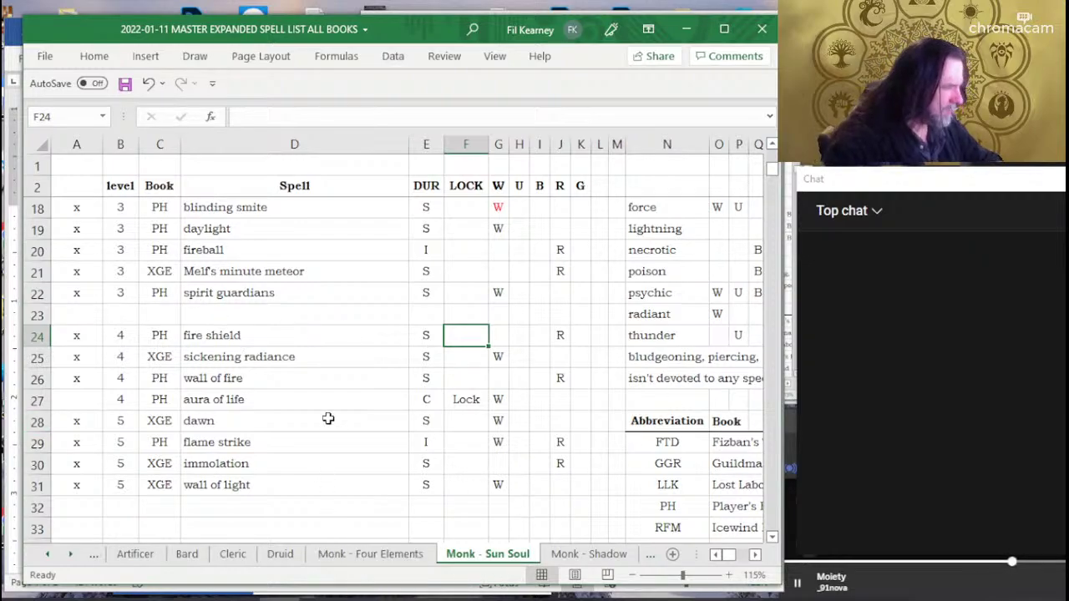
Insert blank cells at A28:K28, shifting down, to separate the level 5 spells.
scroll(328, 418, up, 2)
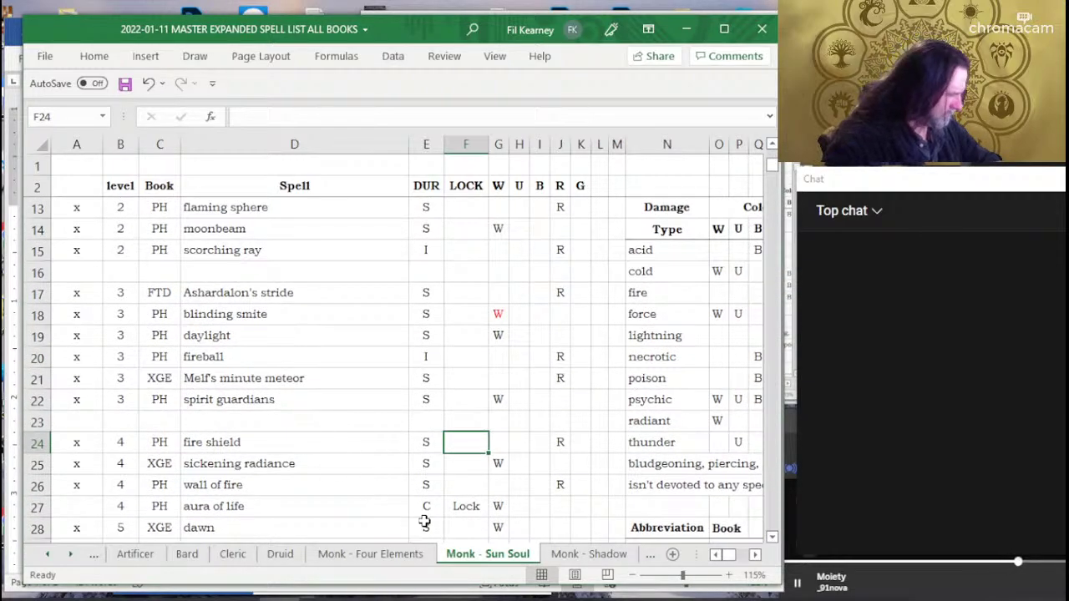
click(648, 555)
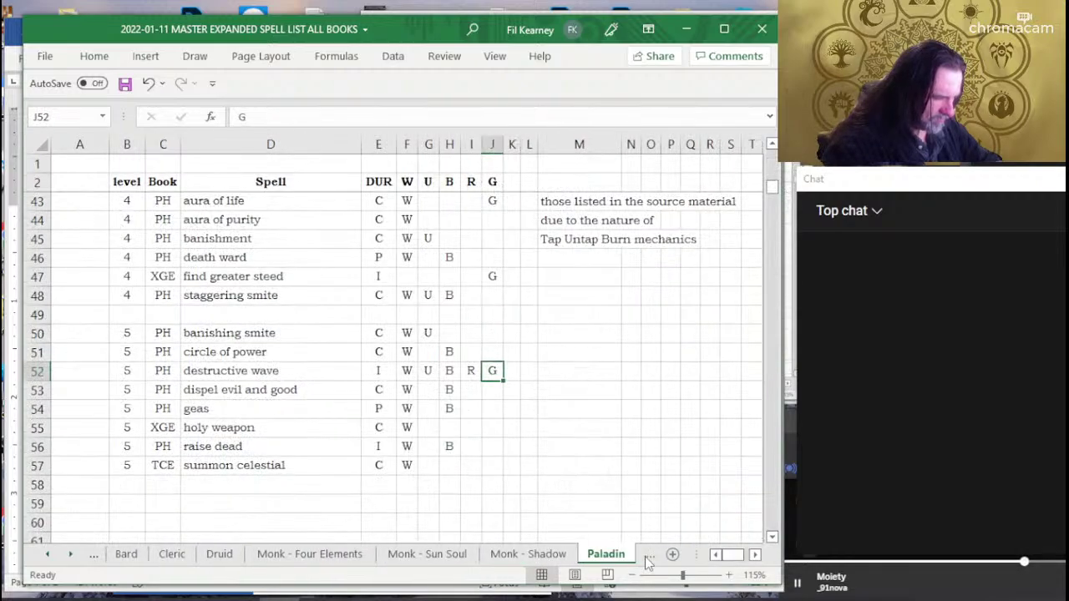
click(457, 557)
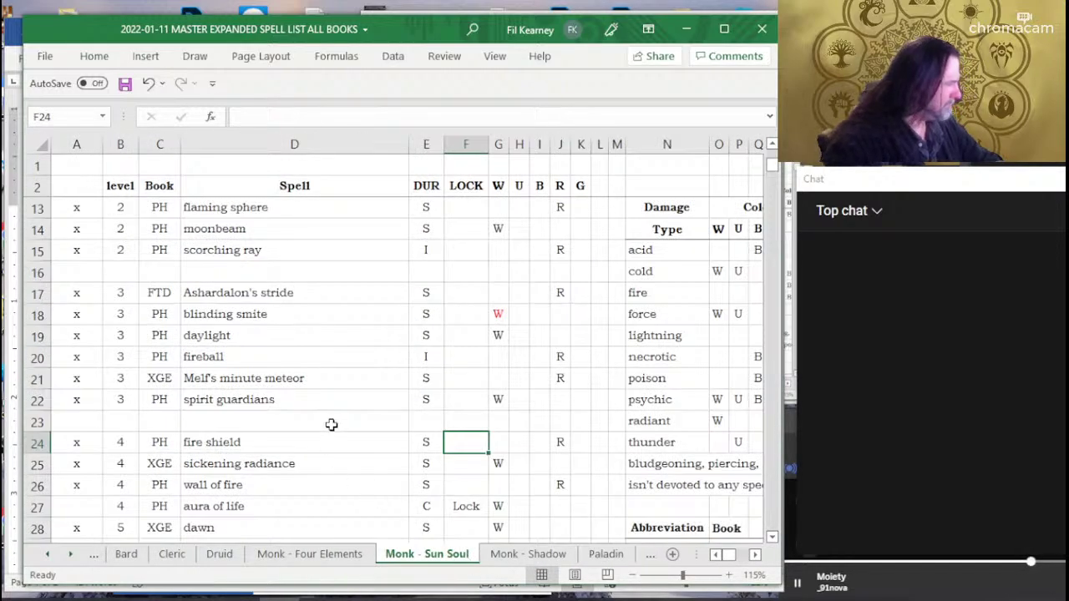
scroll(332, 421, down, 2)
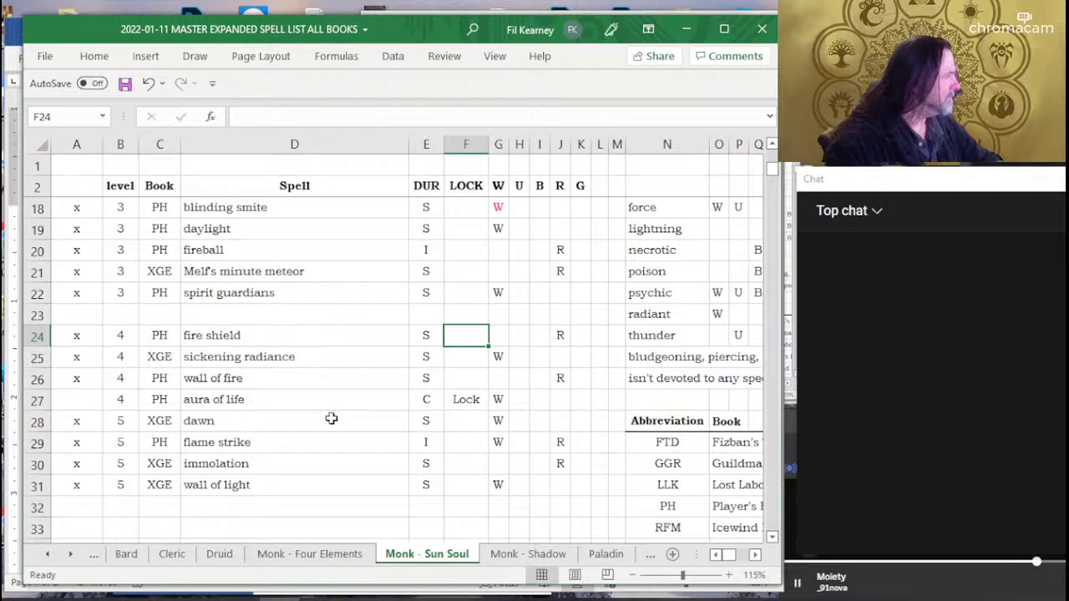
scroll(332, 418, down, 2)
scroll(331, 419, down, 3)
scroll(331, 418, up, 3)
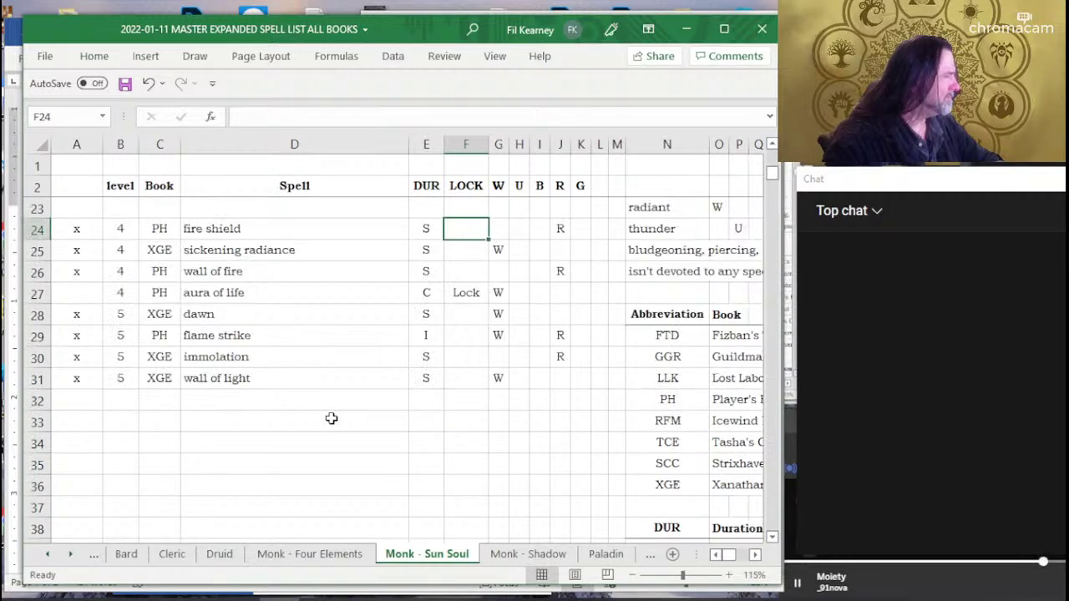
scroll(332, 419, up, 2)
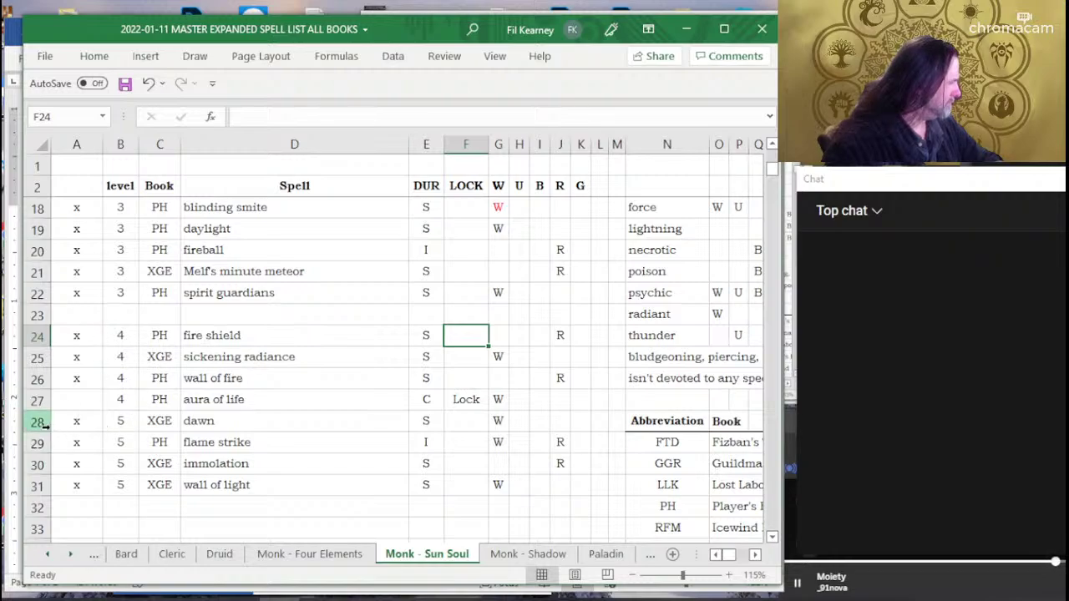
drag(74, 423, 577, 424)
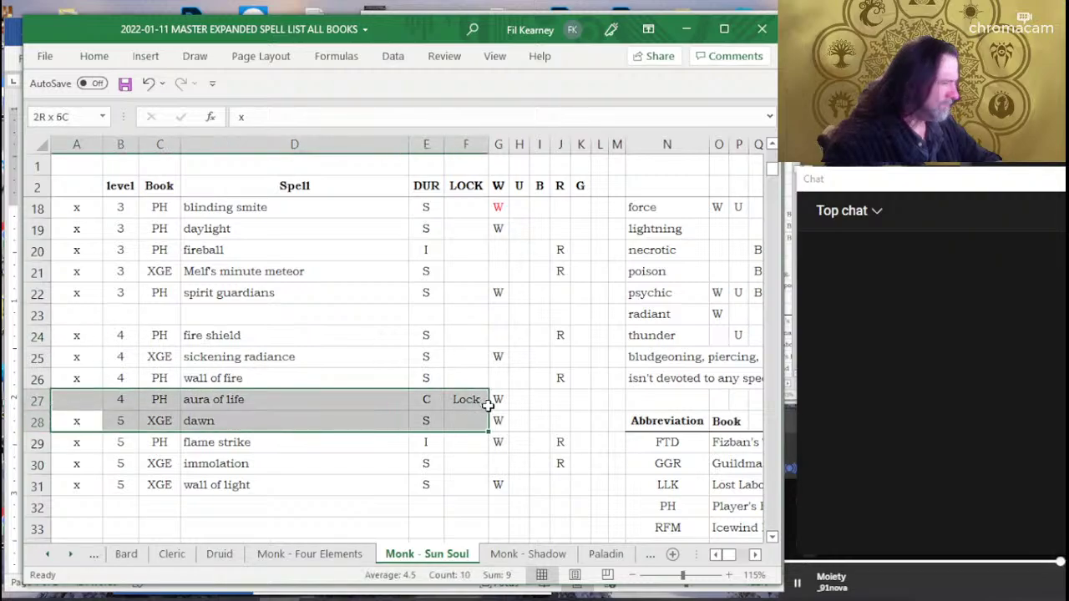
right_click(584, 423)
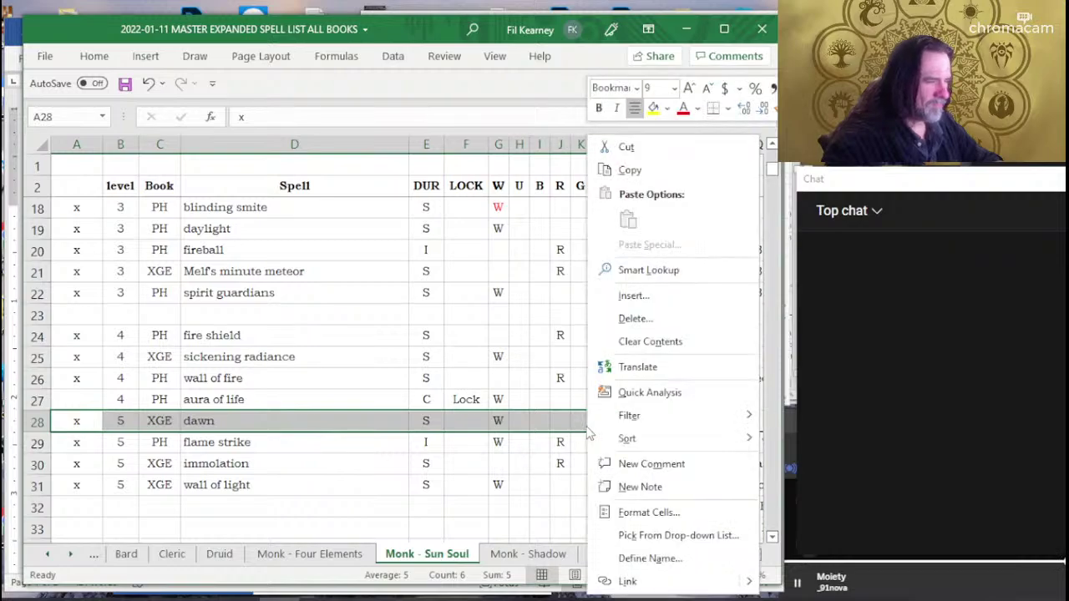
click(649, 296)
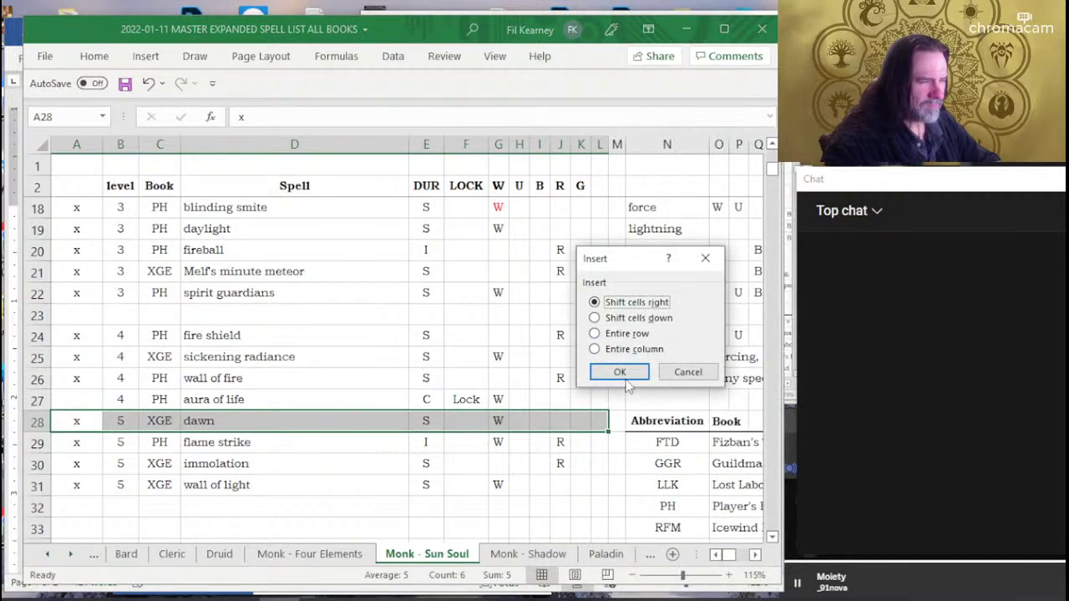
click(628, 318)
click(619, 371)
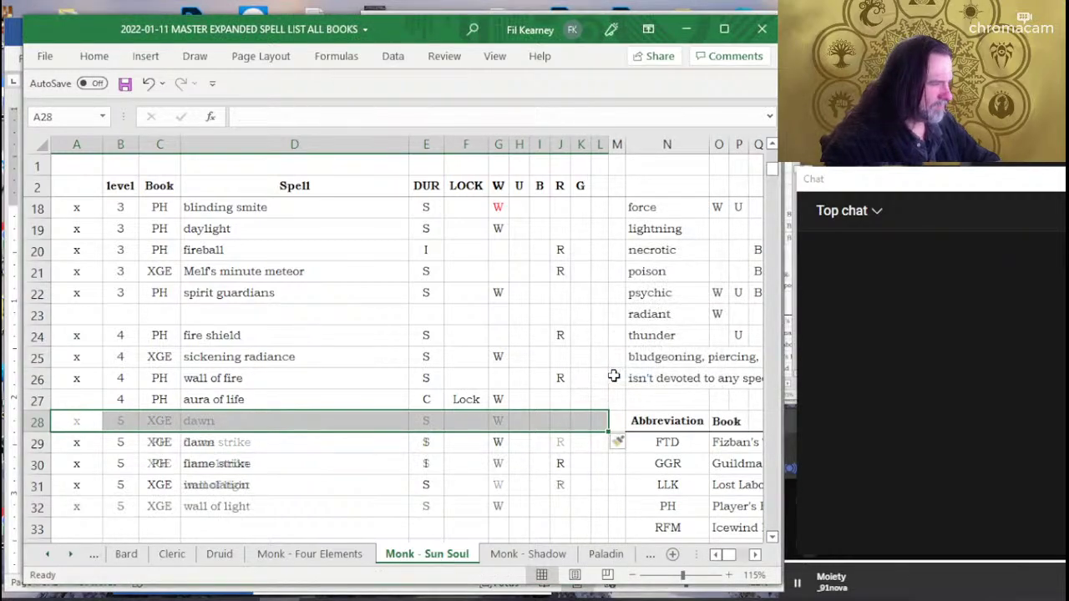
click(424, 372)
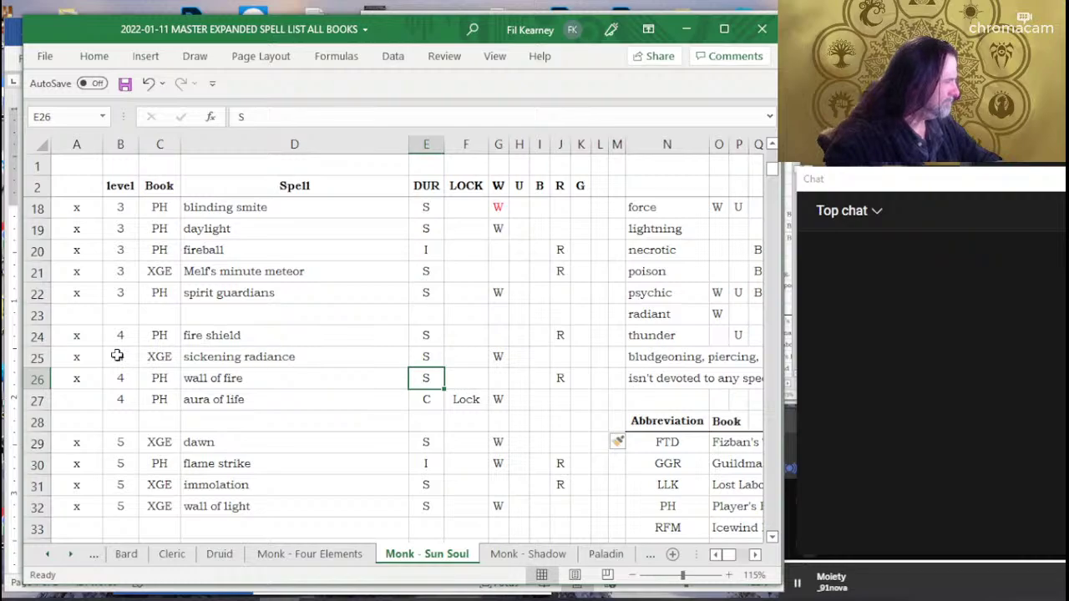
Delete the fire shield row's cells, shifting the cells below up.
drag(79, 336, 592, 337)
right_click(593, 351)
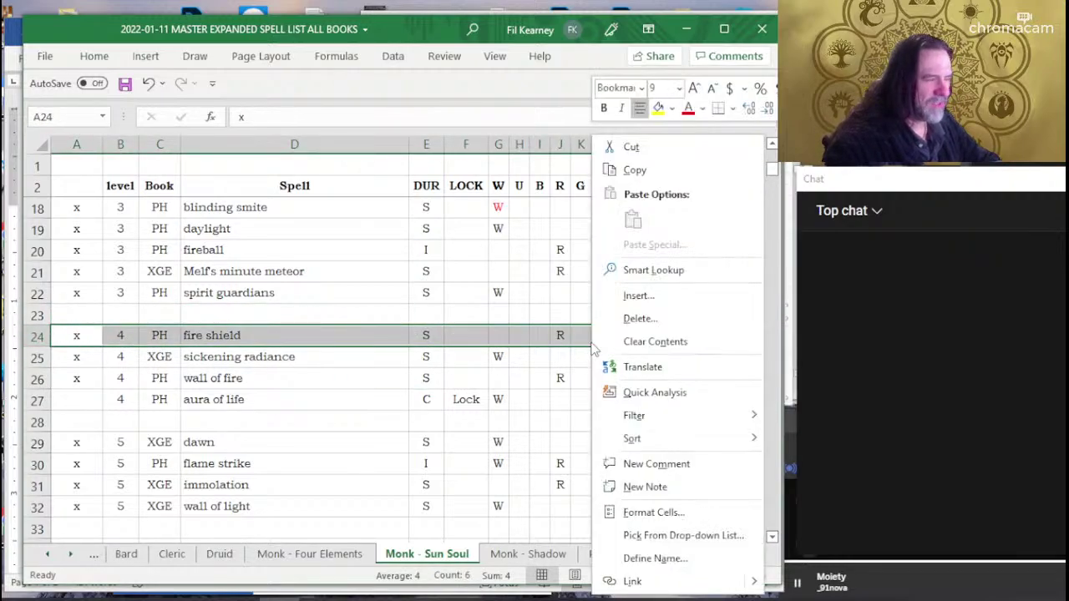
click(635, 319)
click(597, 337)
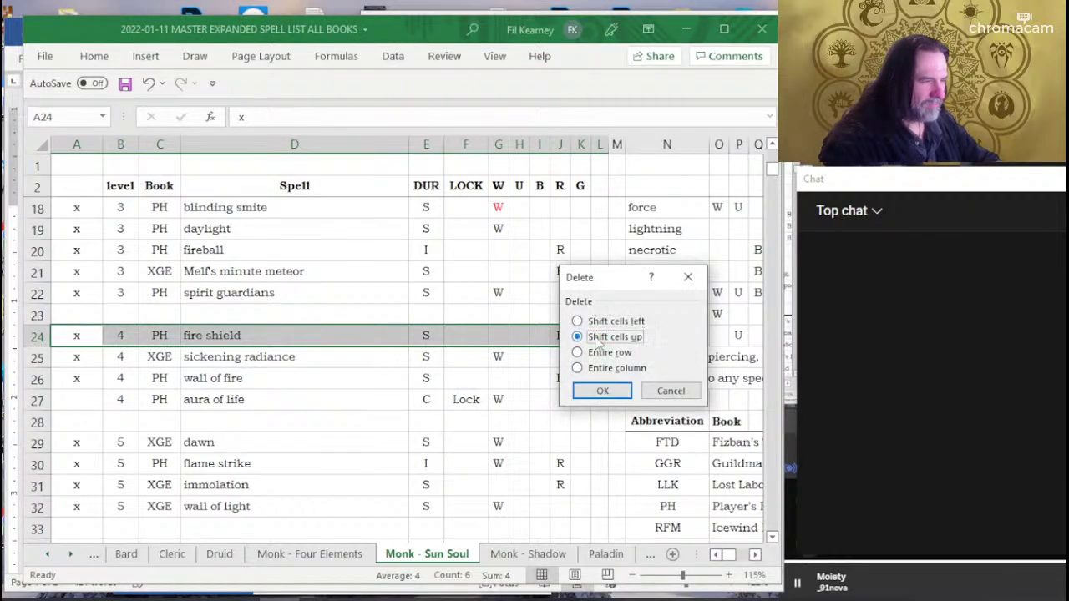
click(604, 396)
Check the dawn and immolation entries, then switch to the D&D Beyond window.
click(258, 403)
click(271, 420)
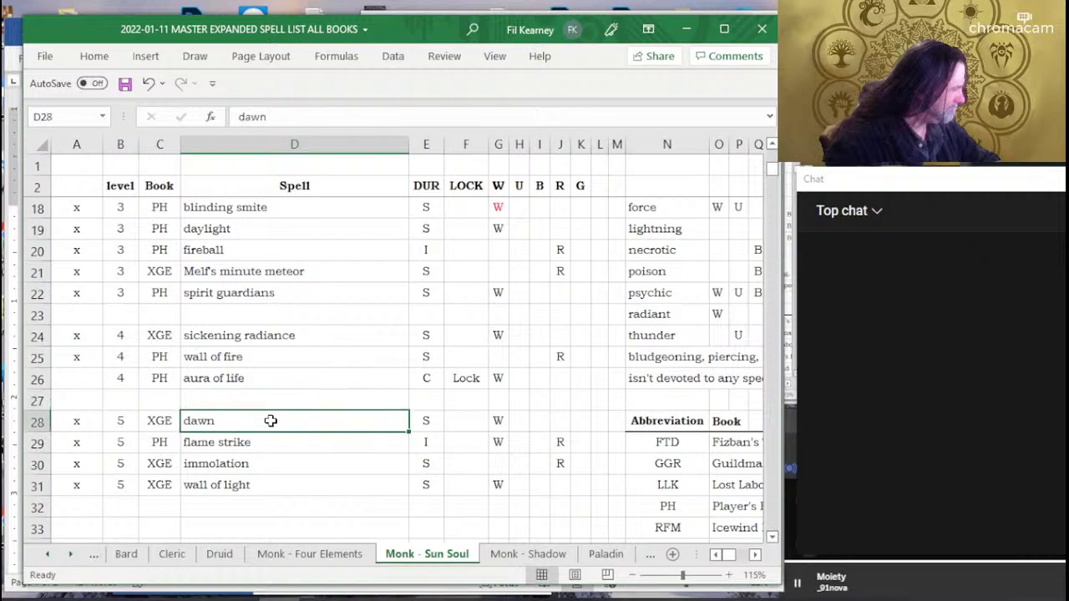
click(218, 455)
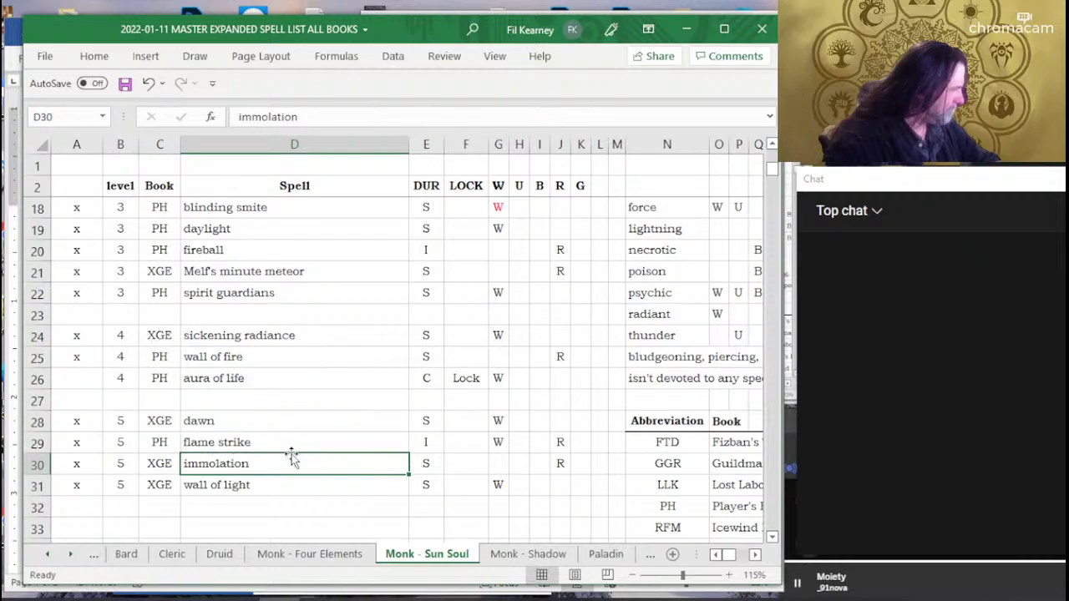
drag(79, 466, 250, 464)
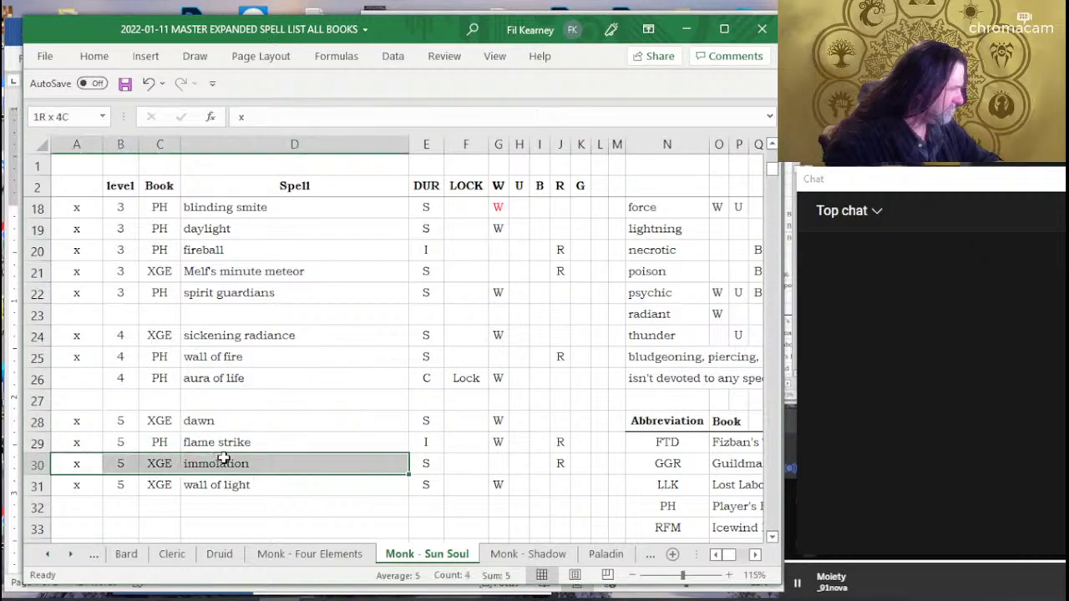
key(alt+Tab)
Search D&D Beyond for 'dawn', read its spell stats, then return to Excel.
click(673, 106)
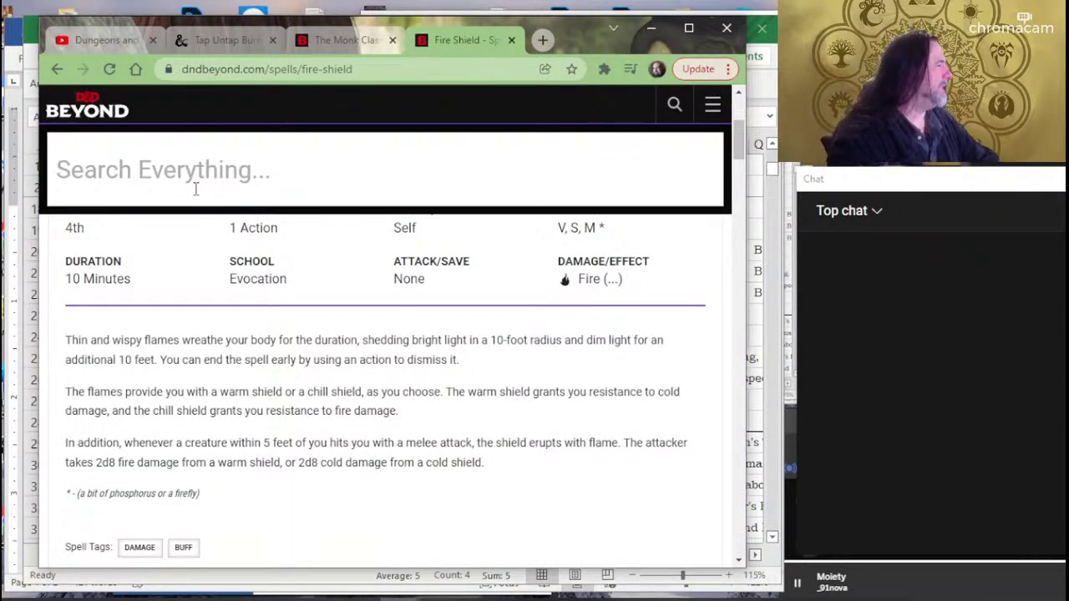
text(dawn)
key(Return)
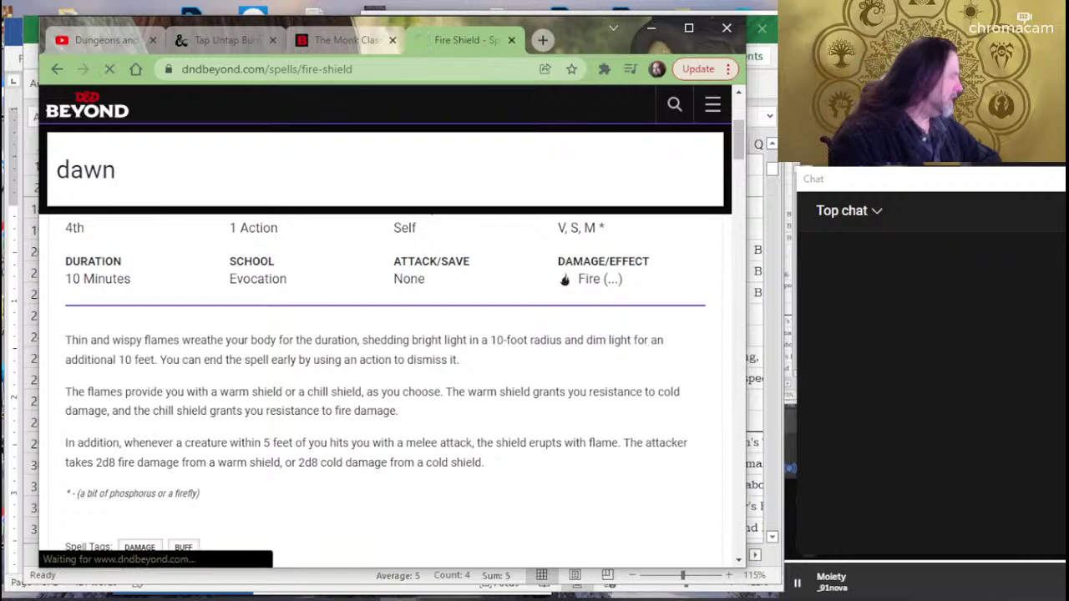
click(85, 400)
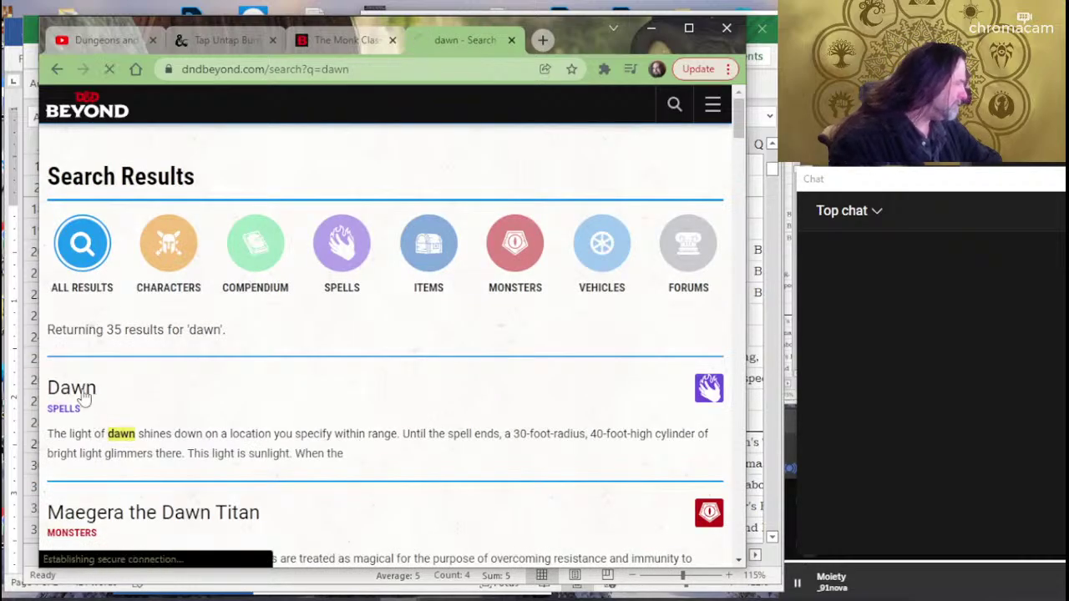
scroll(282, 399, down, 2)
scroll(282, 400, down, 2)
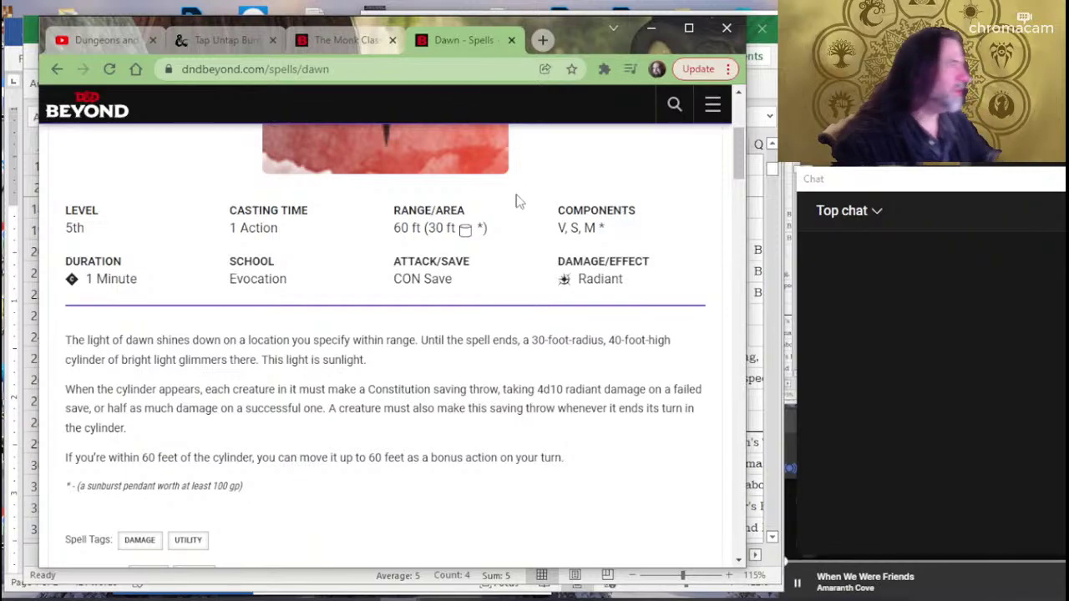
key(alt+Tab)
Delete the dawn cells A28:K28, shifting up so flame strike starts level 5.
click(286, 443)
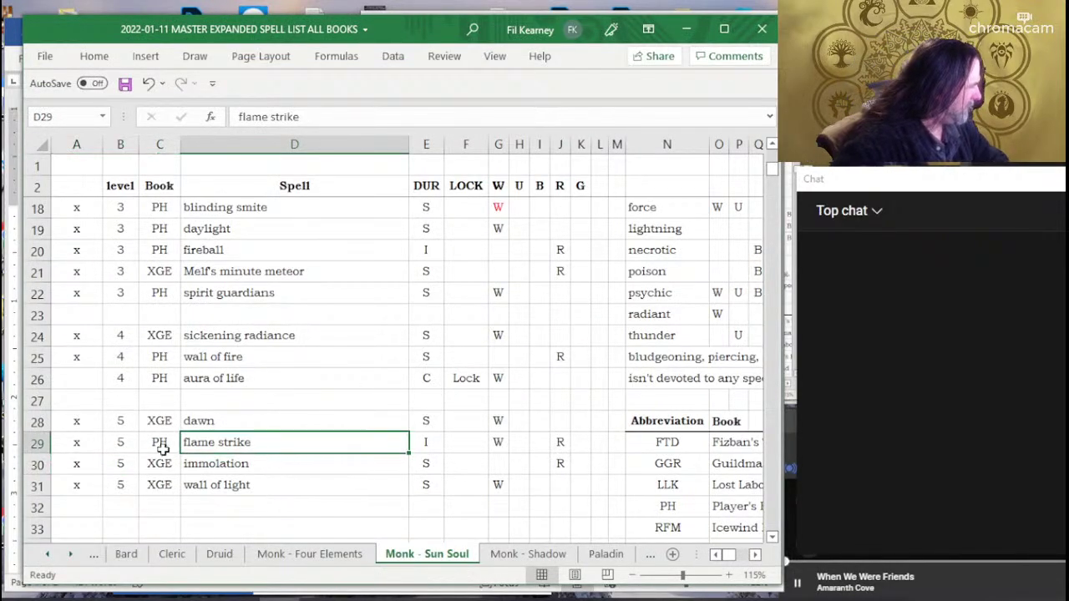
click(67, 424)
drag(68, 423, 591, 426)
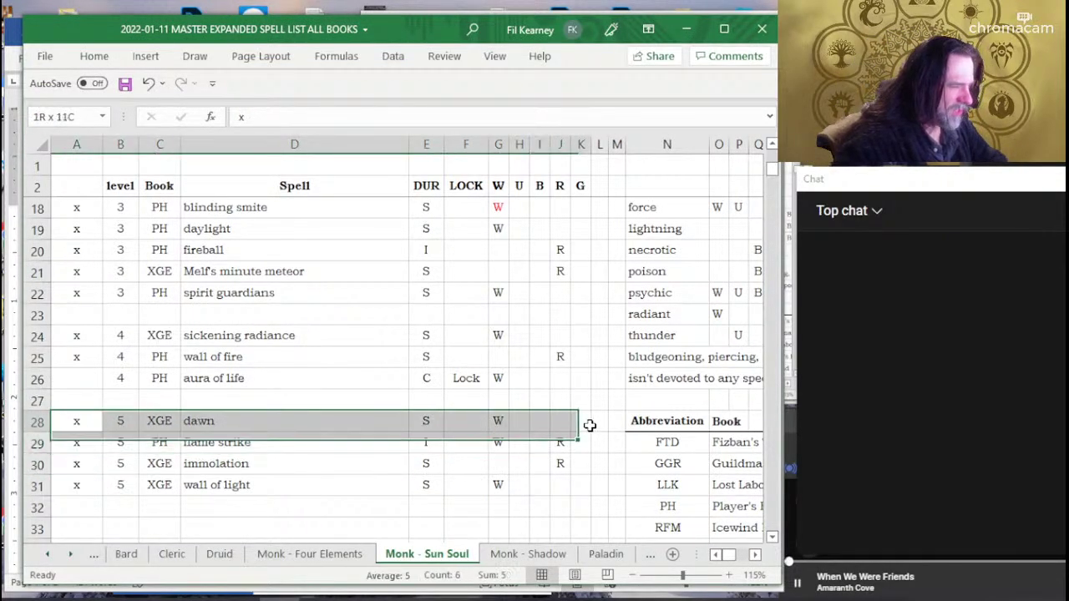
right_click(558, 420)
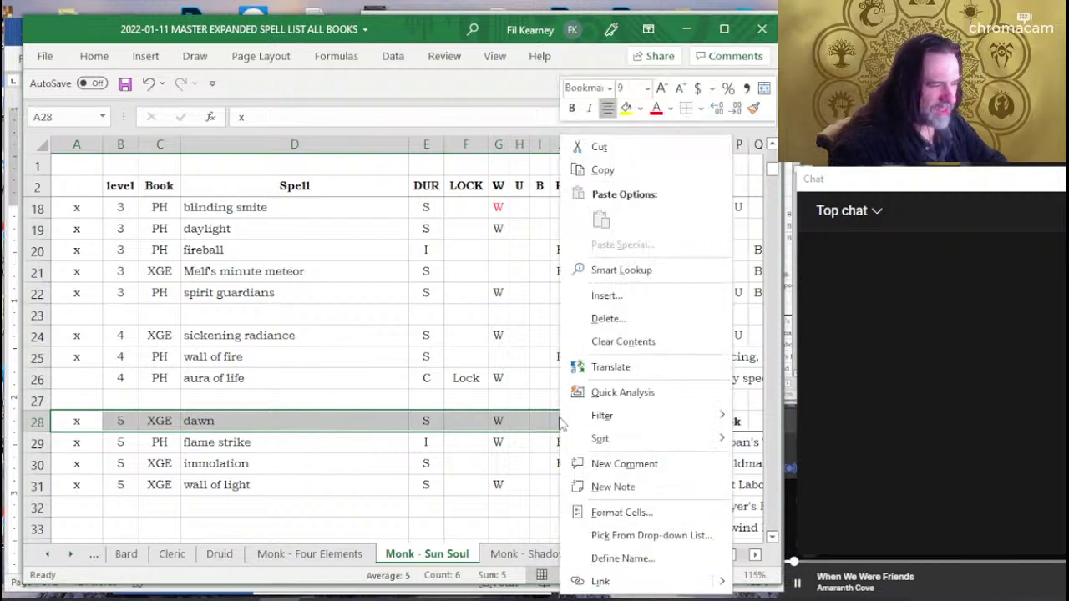
click(650, 317)
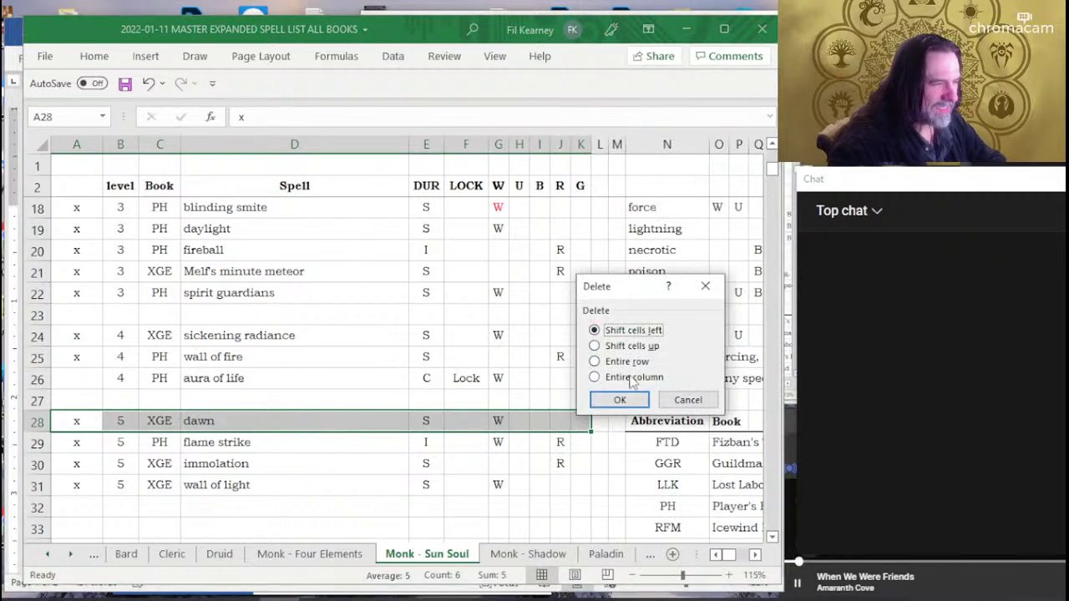
click(633, 347)
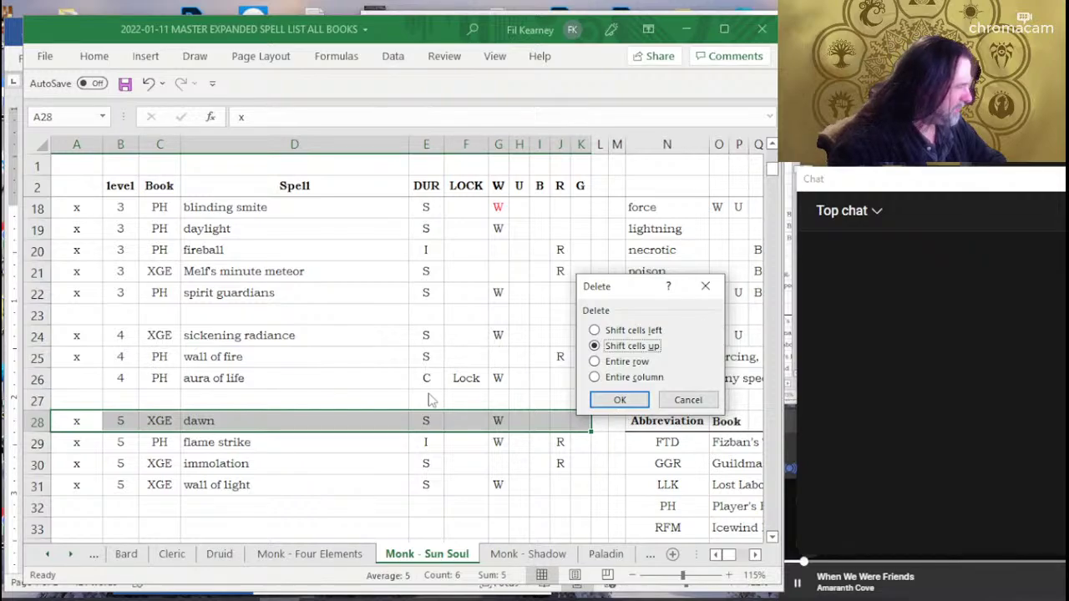
click(619, 399)
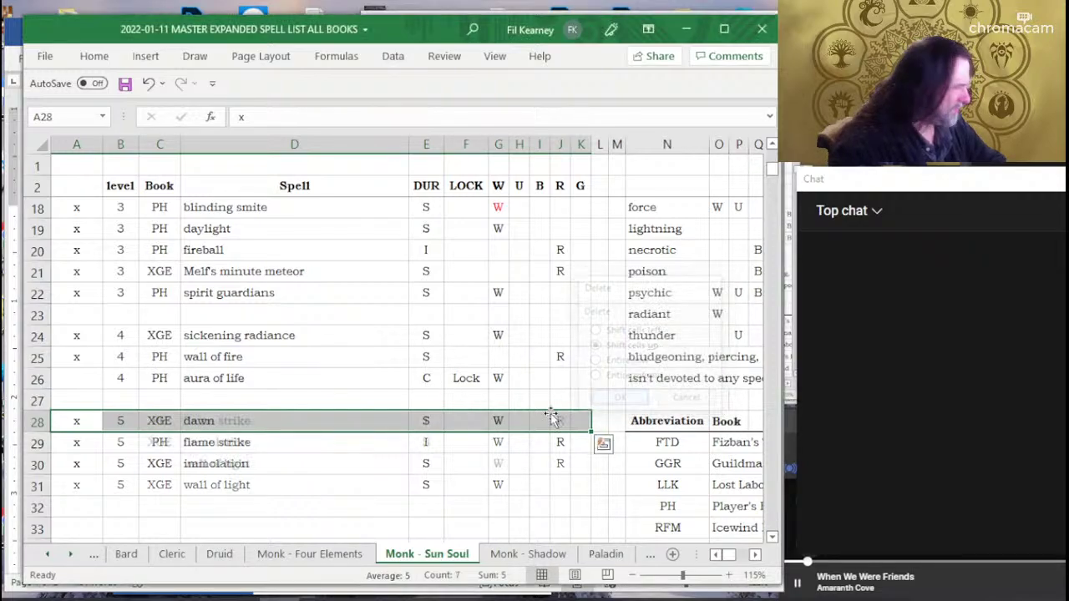
click(292, 391)
click(251, 465)
click(267, 439)
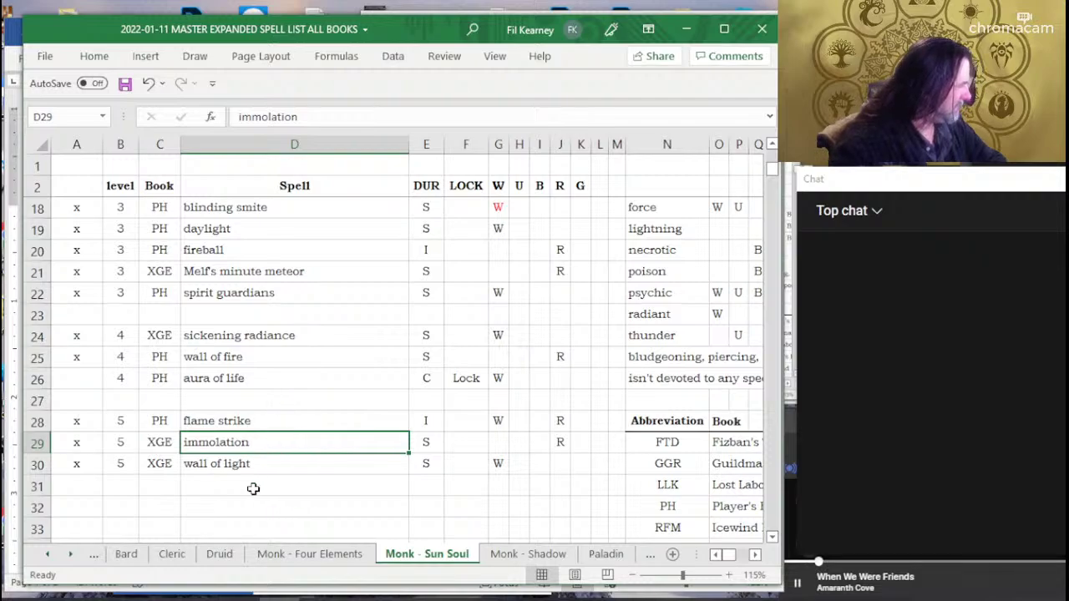
scroll(296, 401, up, 2)
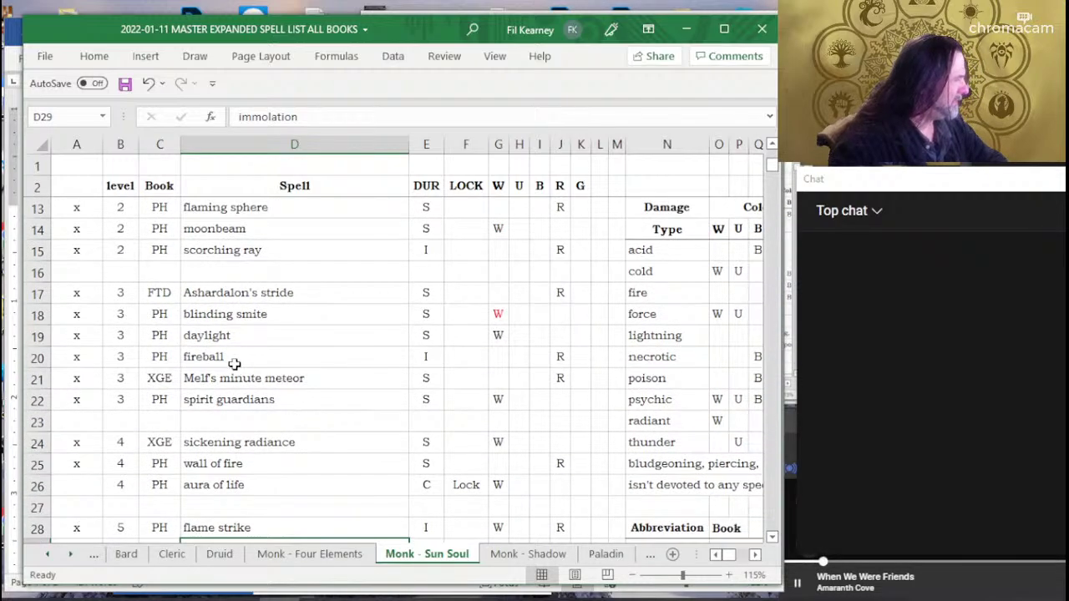
click(305, 288)
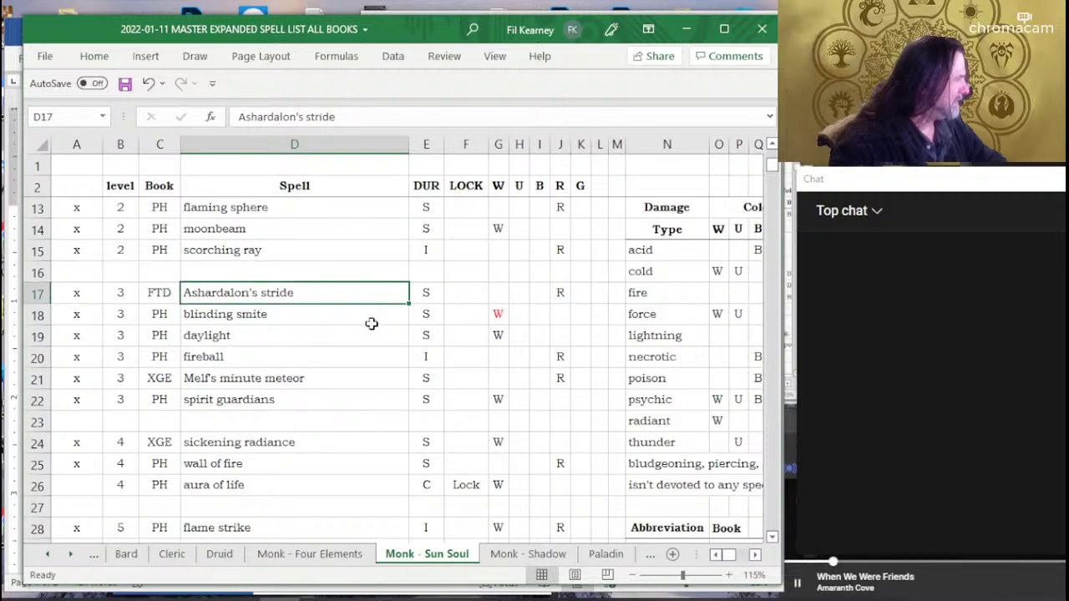
scroll(231, 380, up, 2)
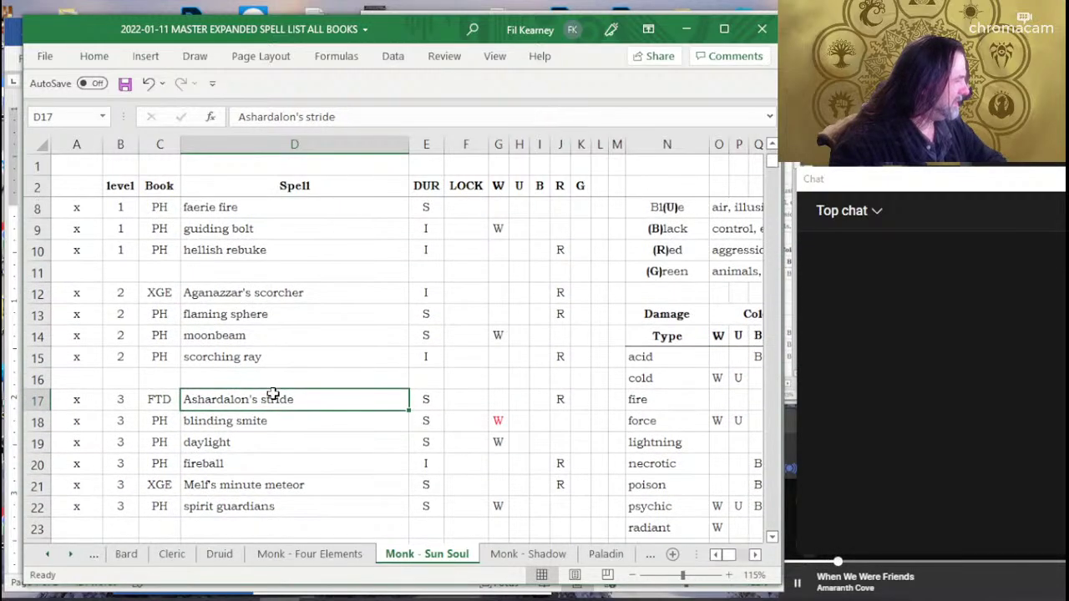
scroll(273, 394, up, 2)
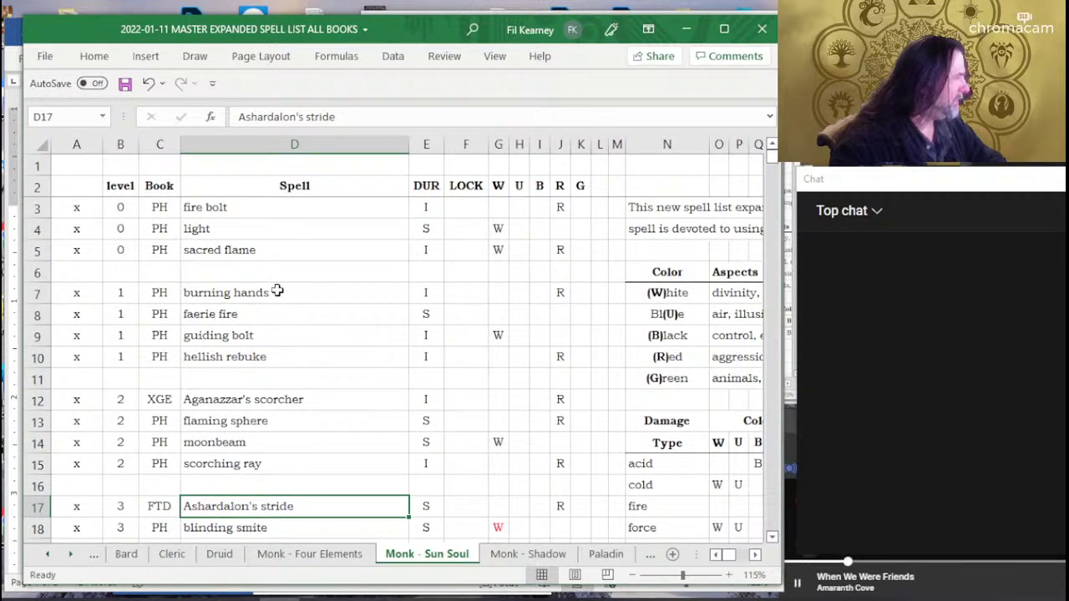
scroll(295, 353, down, 1)
scroll(279, 269, down, 1)
scroll(279, 272, down, 1)
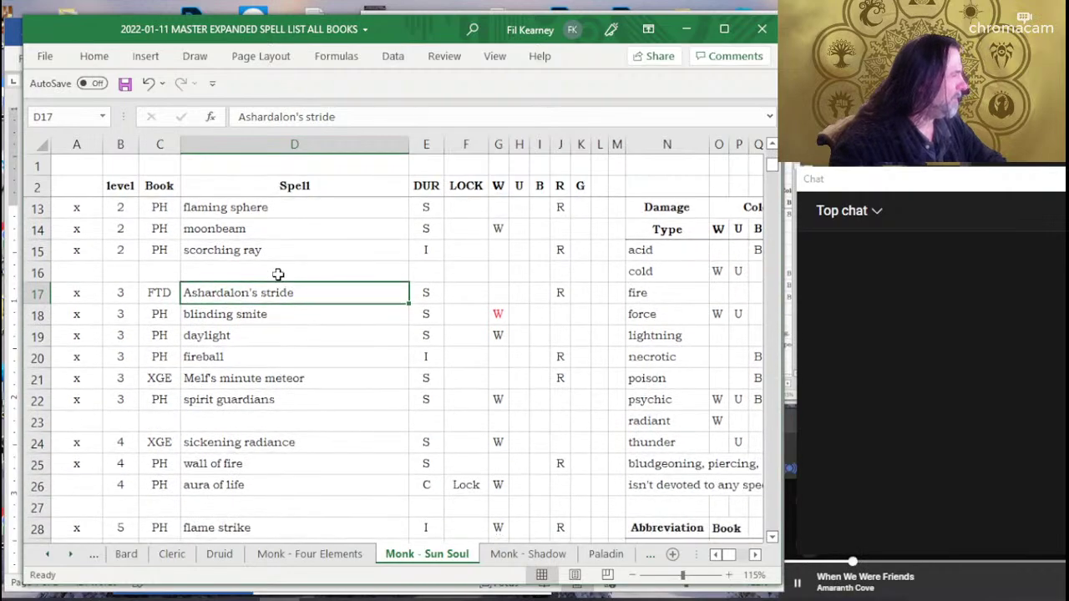
scroll(278, 274, down, 2)
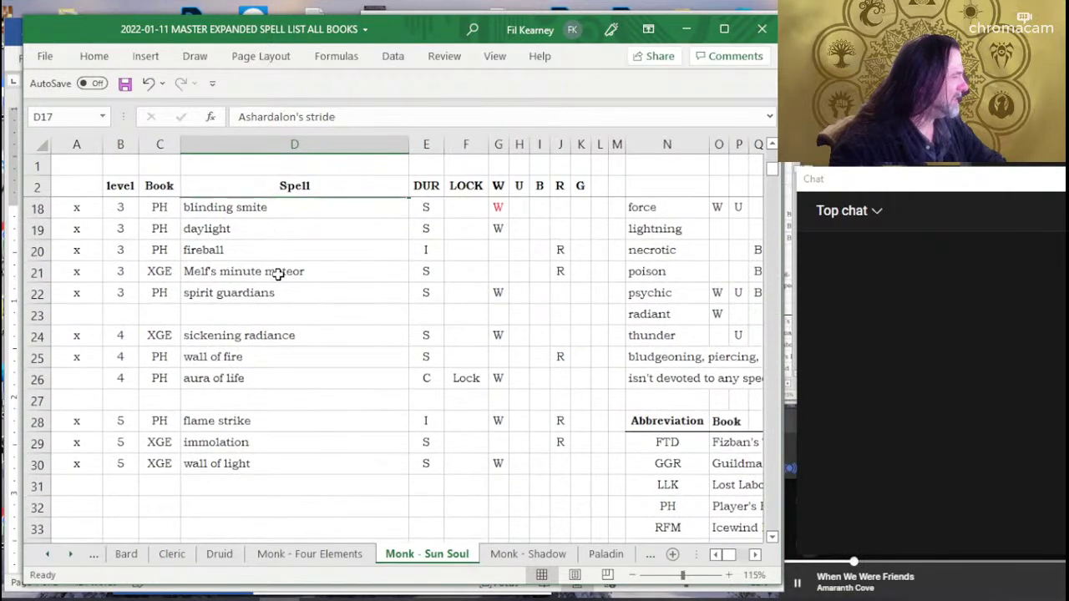
scroll(299, 430, down, 2)
click(290, 339)
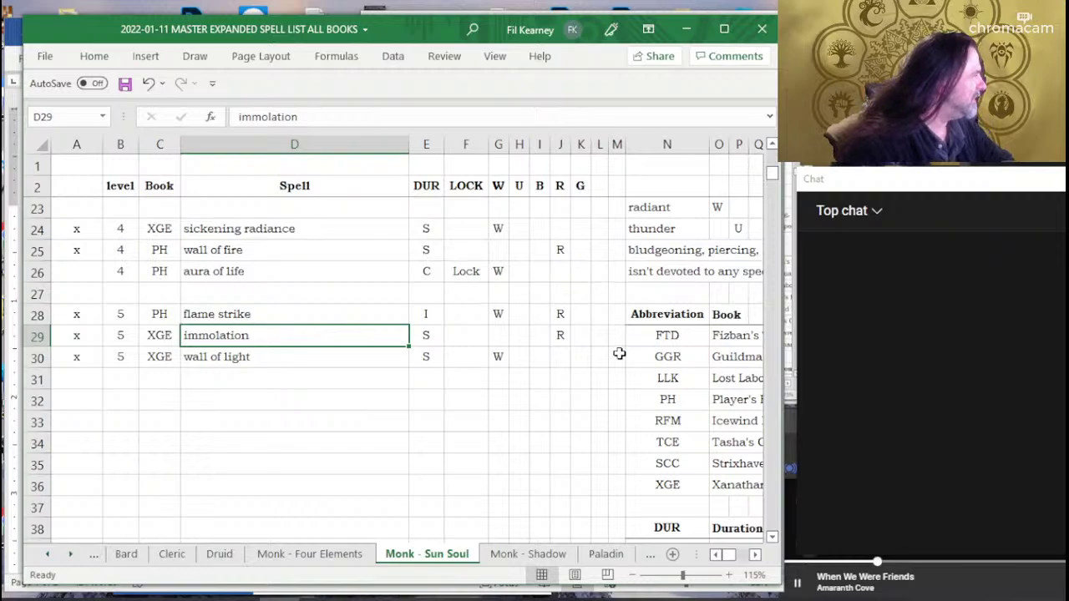
scroll(343, 480, up, 2)
scroll(354, 338, up, 2)
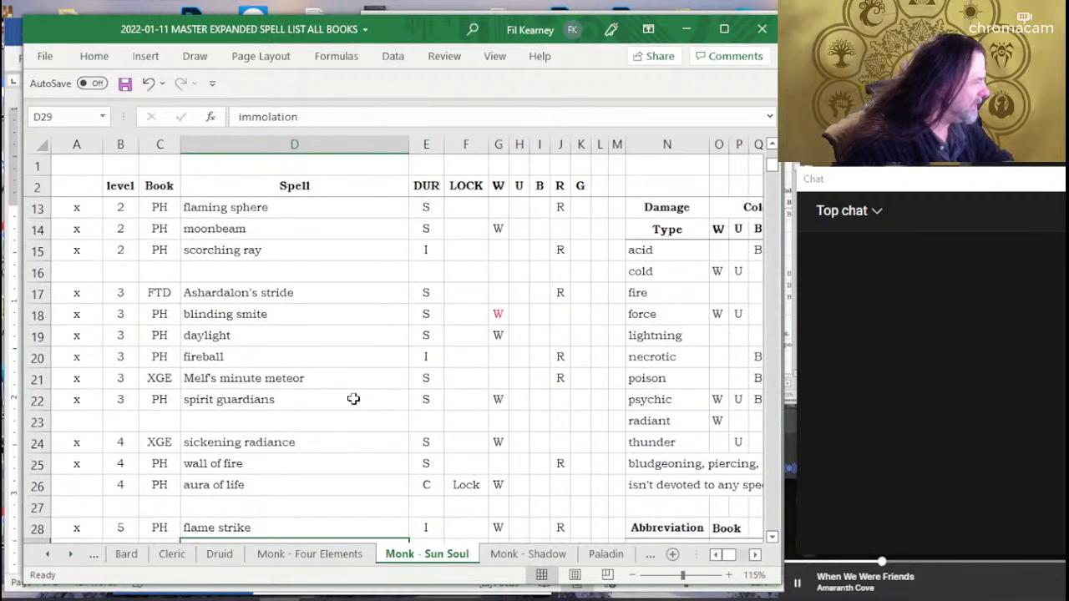
Enter Lock in the LOCK cell for spirit guardians.
click(356, 399)
click(482, 399)
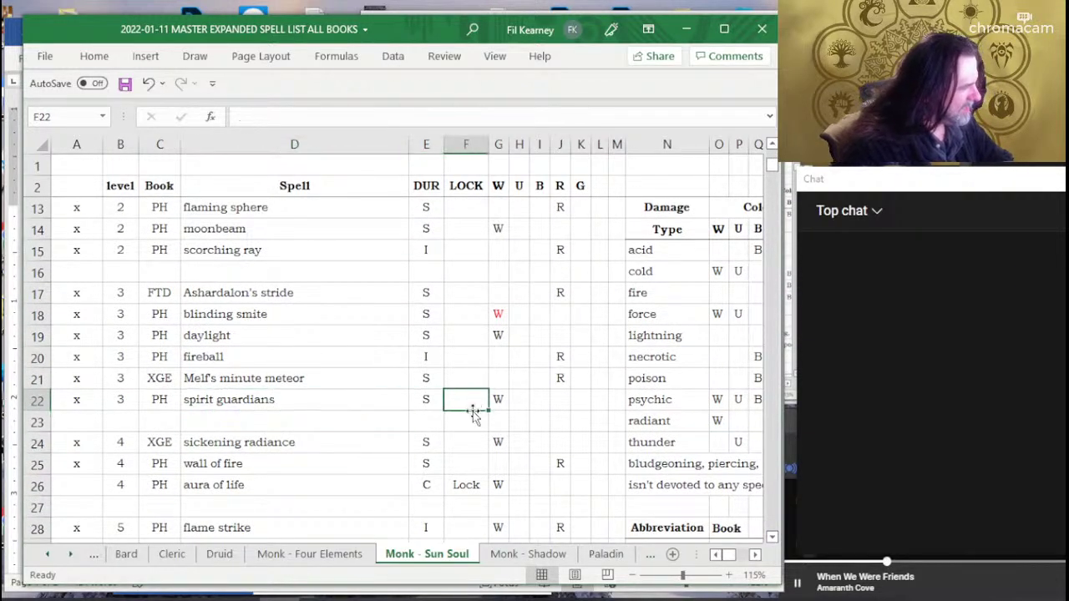
text(S)
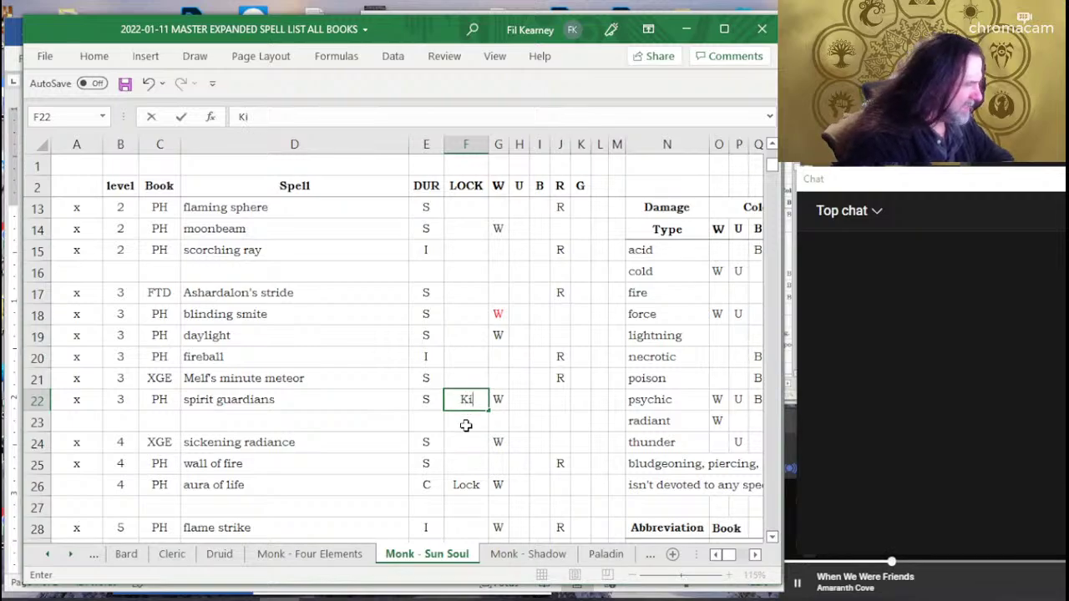
text(cj)
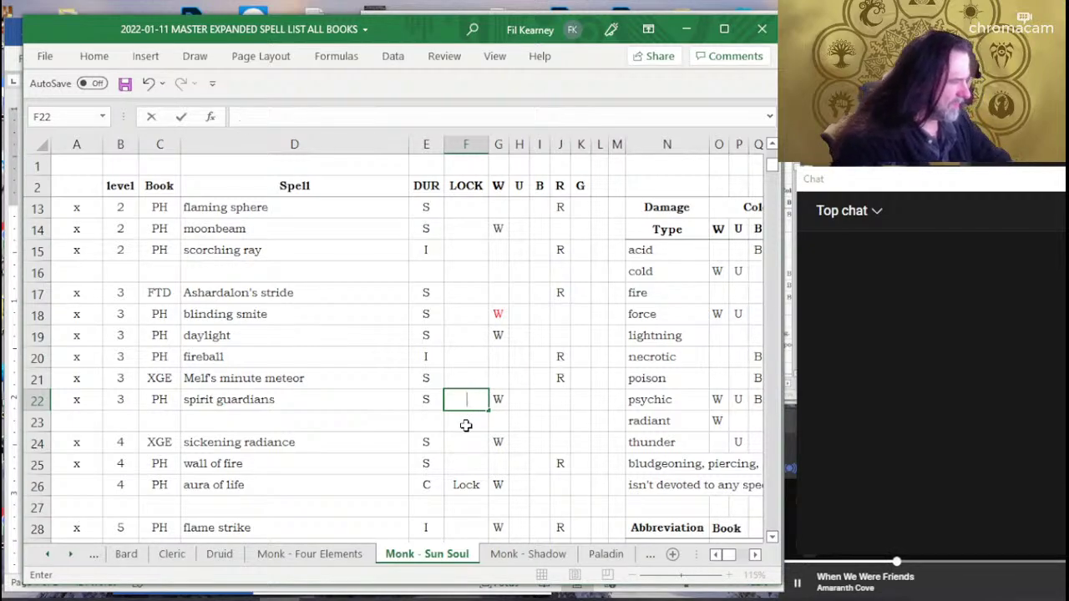
text(Lock)
key(shift+Return)
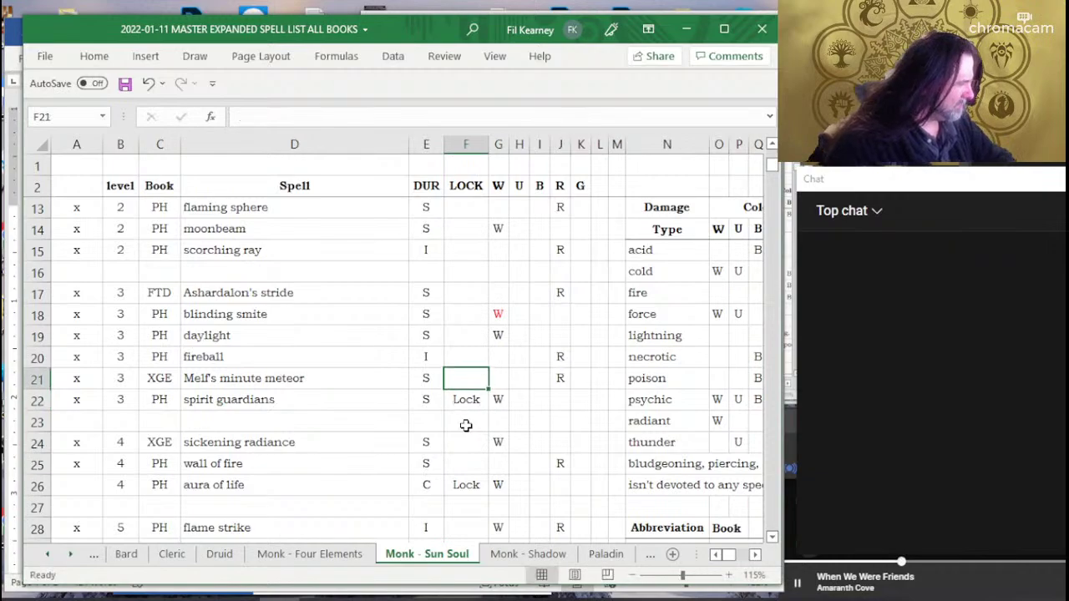
key(Down)
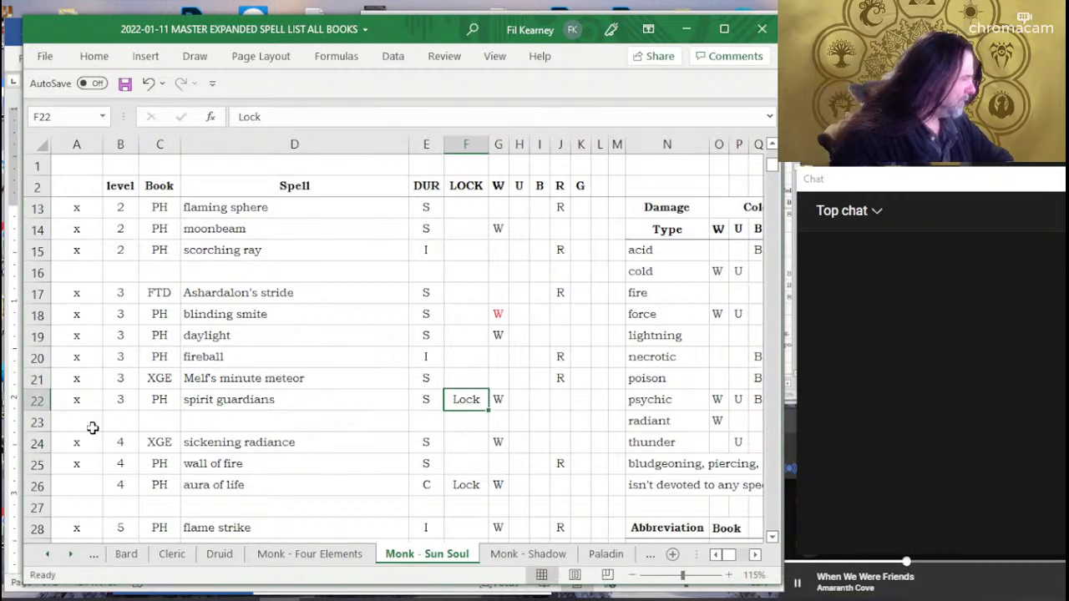
Delete the spirit guardians row's cells, shifting the cells below up.
drag(75, 403, 589, 405)
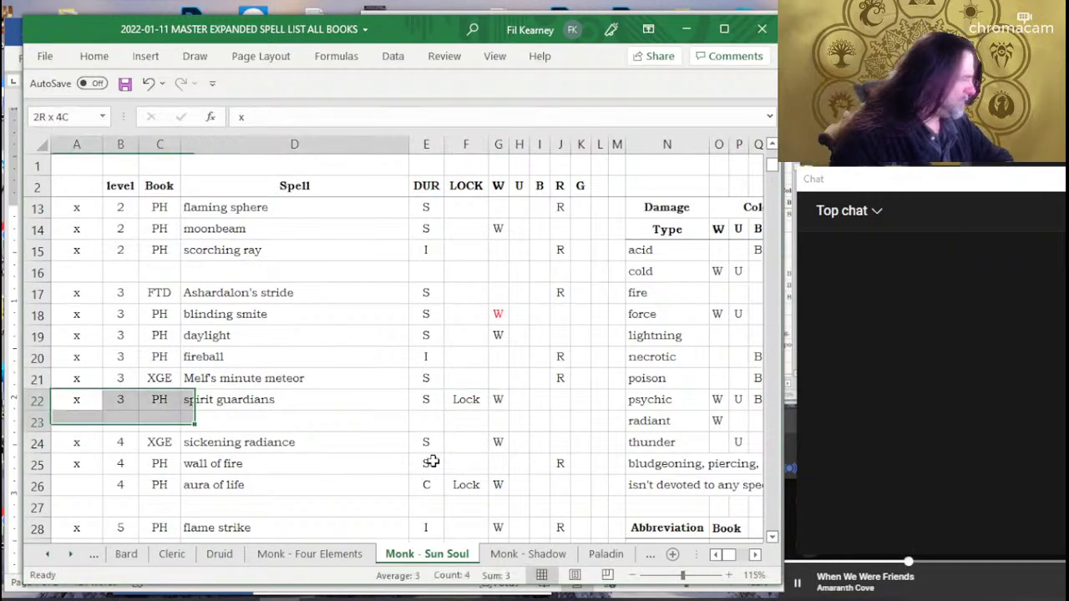
right_click(589, 405)
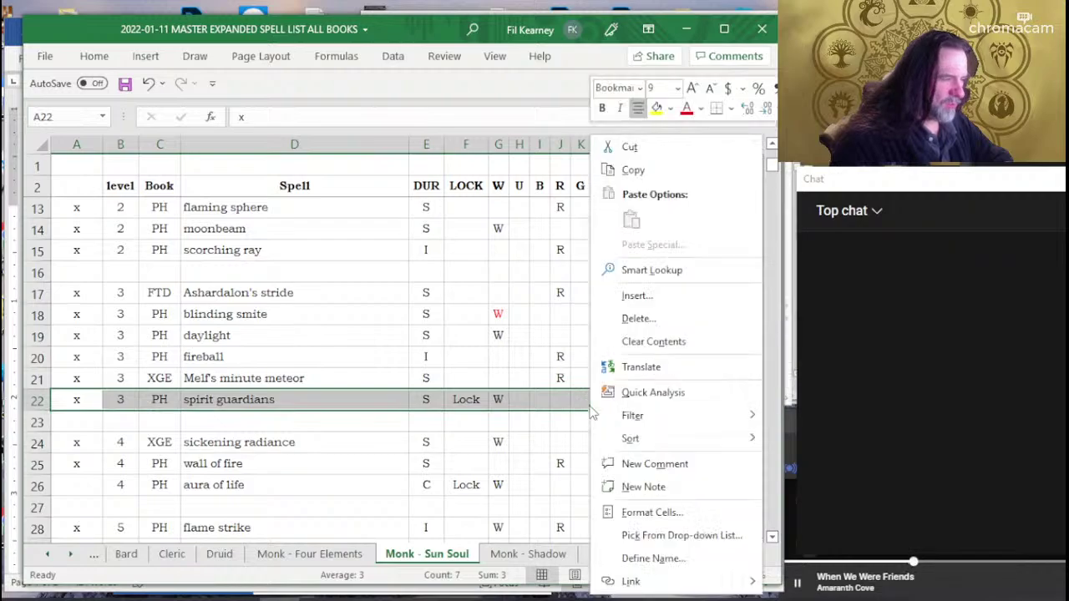
click(670, 315)
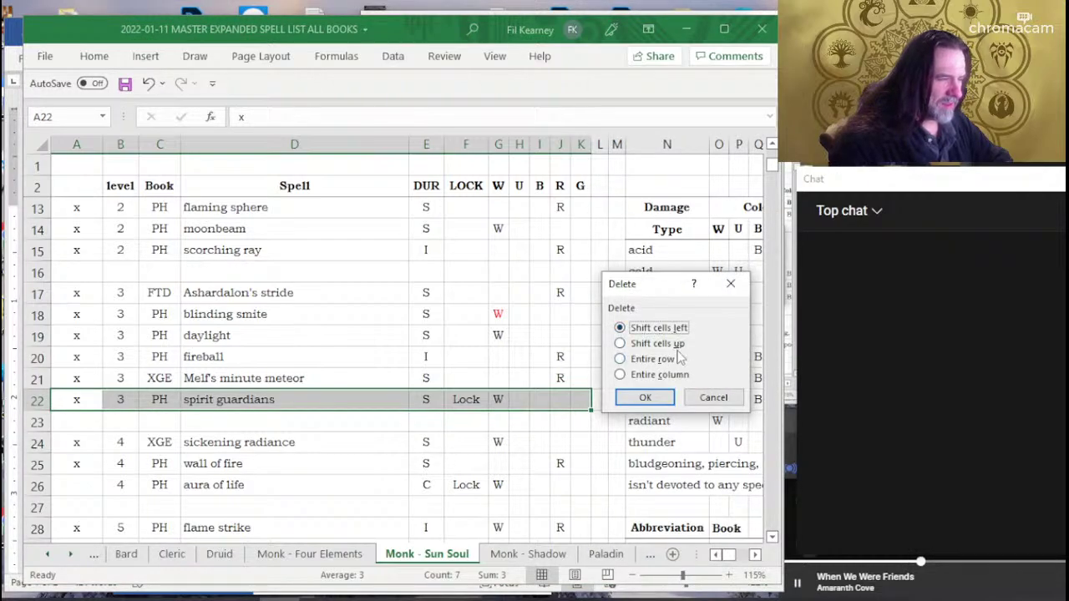
click(674, 359)
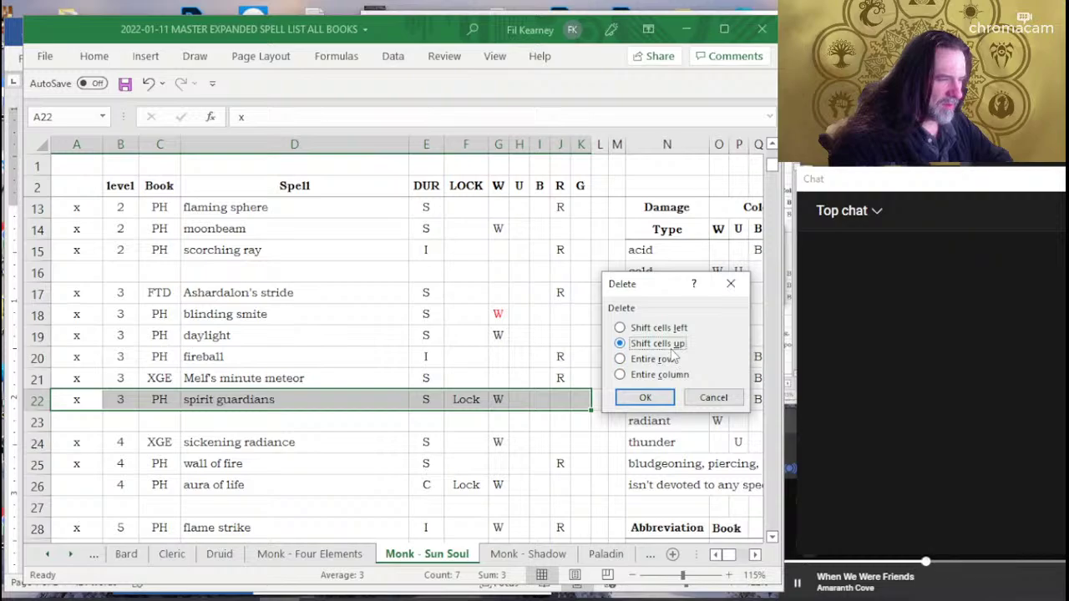
click(656, 399)
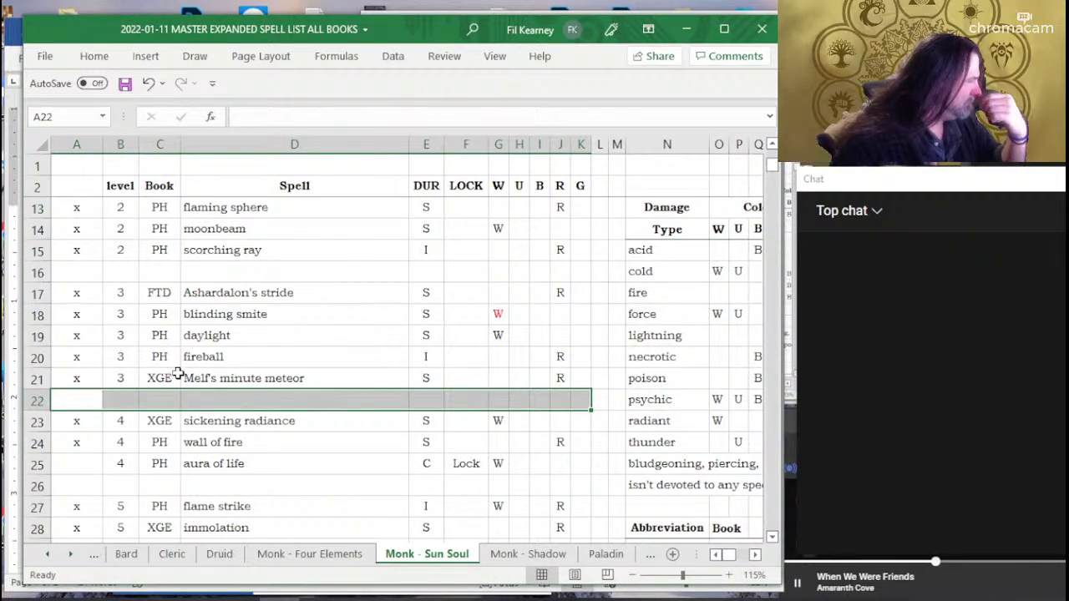
Select the Melf's minute meteor row of cells.
click(75, 377)
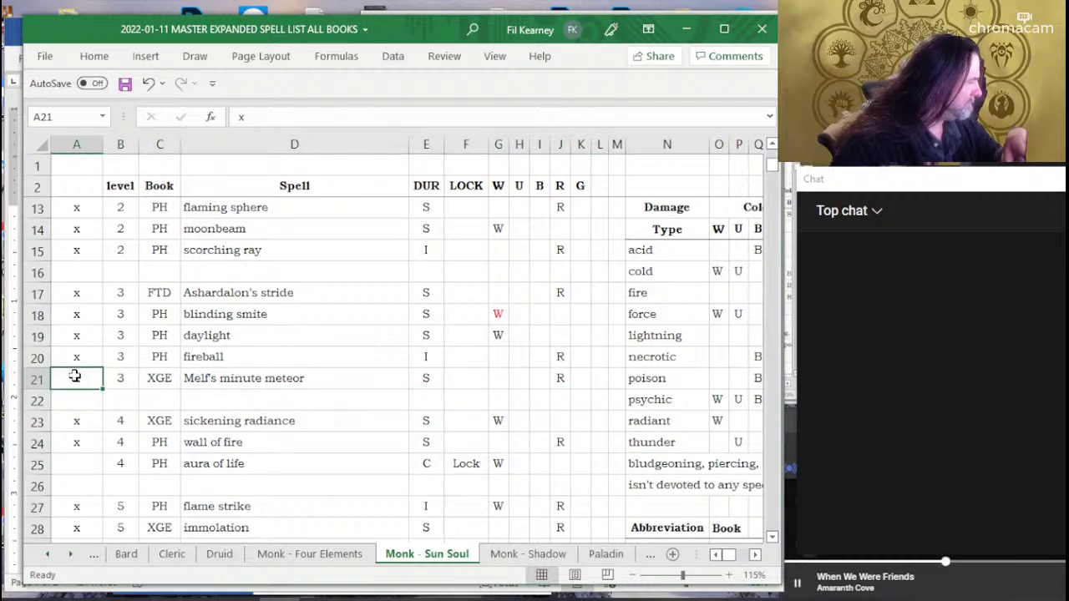
scroll(270, 339, down, 2)
scroll(270, 420, up, 1)
scroll(238, 442, up, 1)
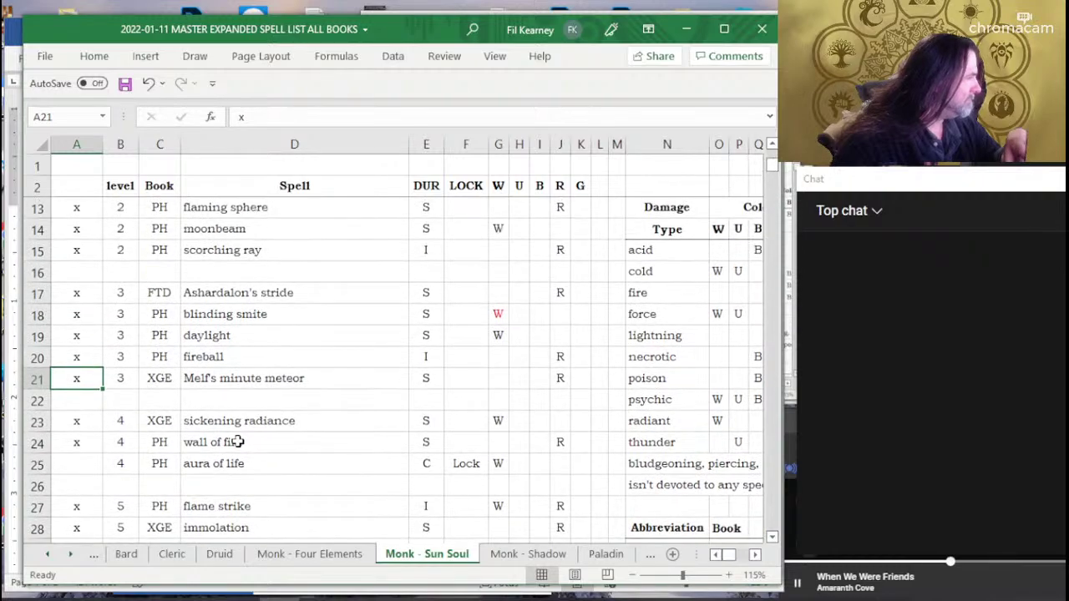
scroll(236, 441, up, 2)
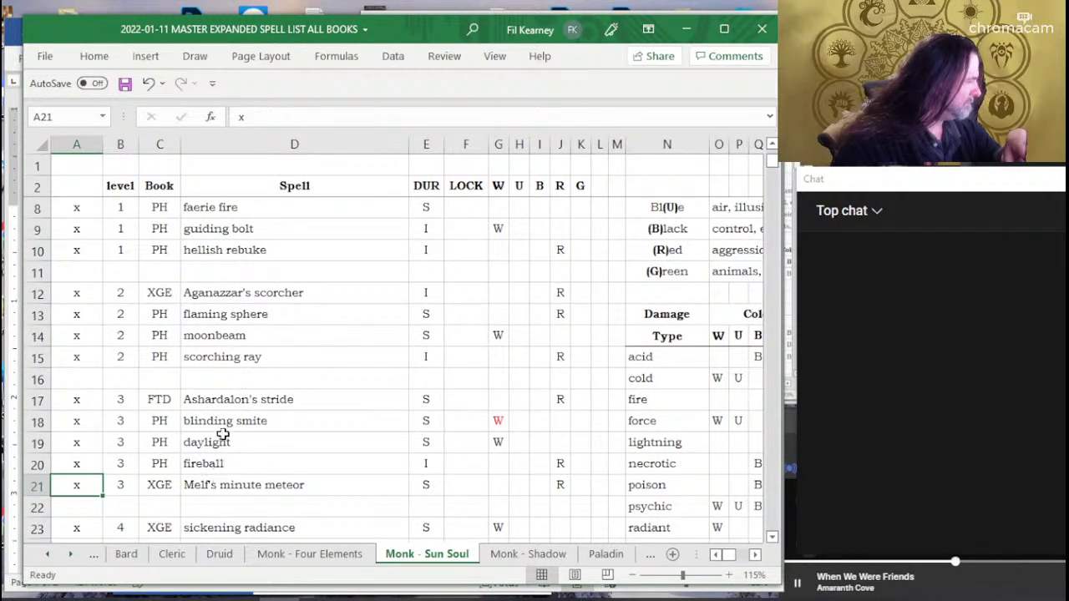
scroll(247, 356, up, 2)
scroll(273, 418, down, 2)
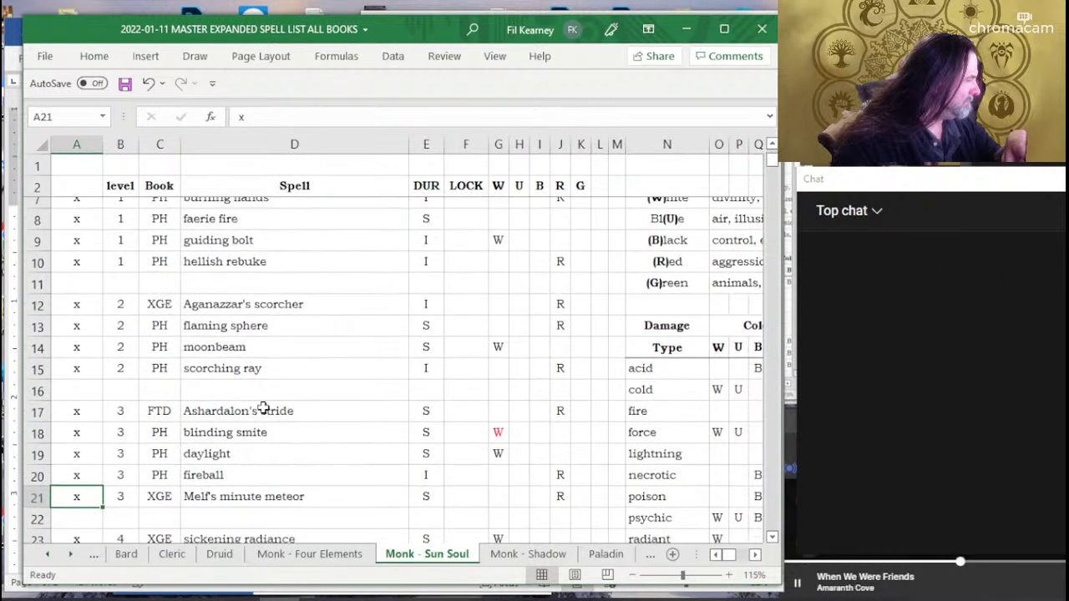
drag(74, 491, 559, 489)
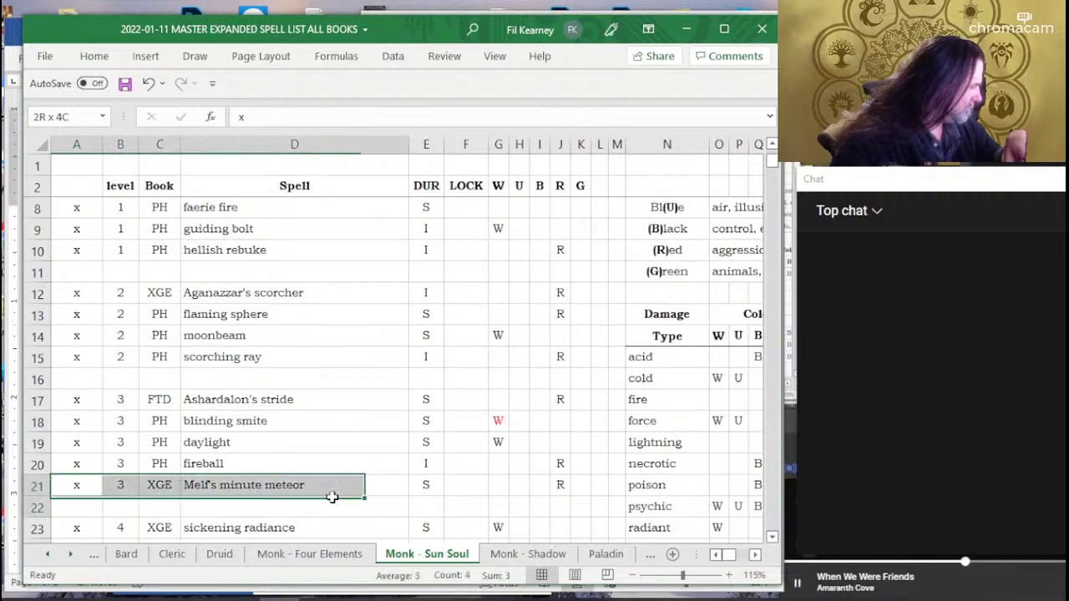
right_click(478, 504)
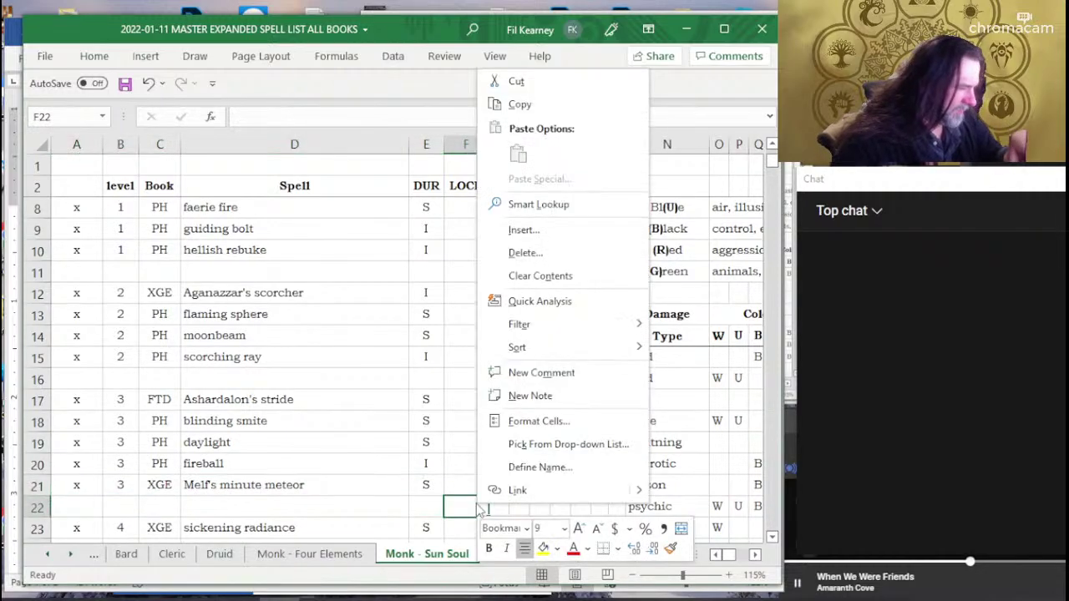
key(Escape)
drag(83, 485, 559, 484)
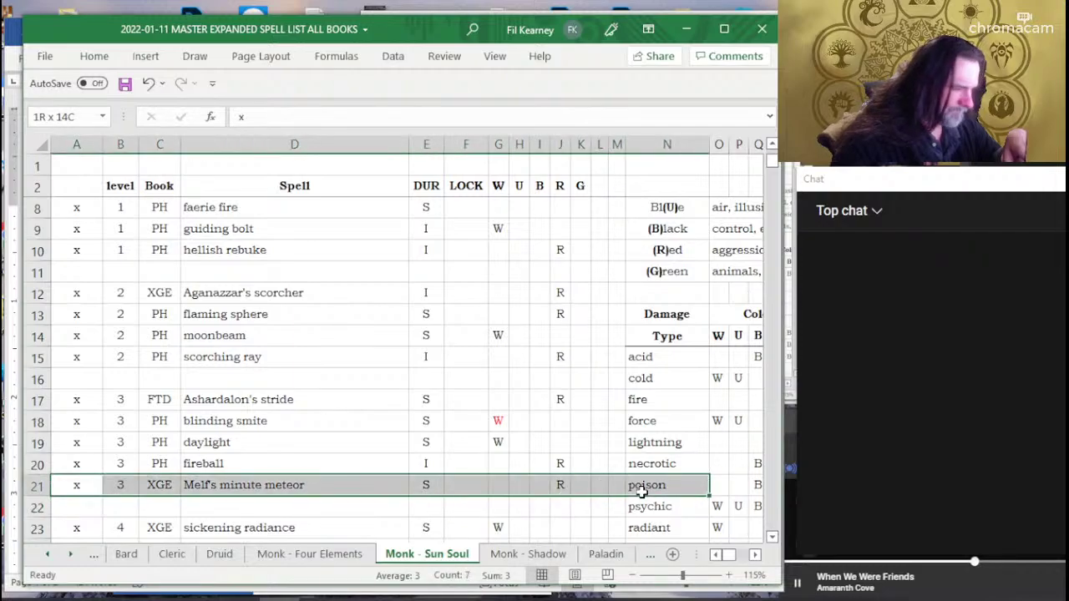
Delete the Melf's minute meteor cells, shifting up so fireball ends level 3.
right_click(539, 487)
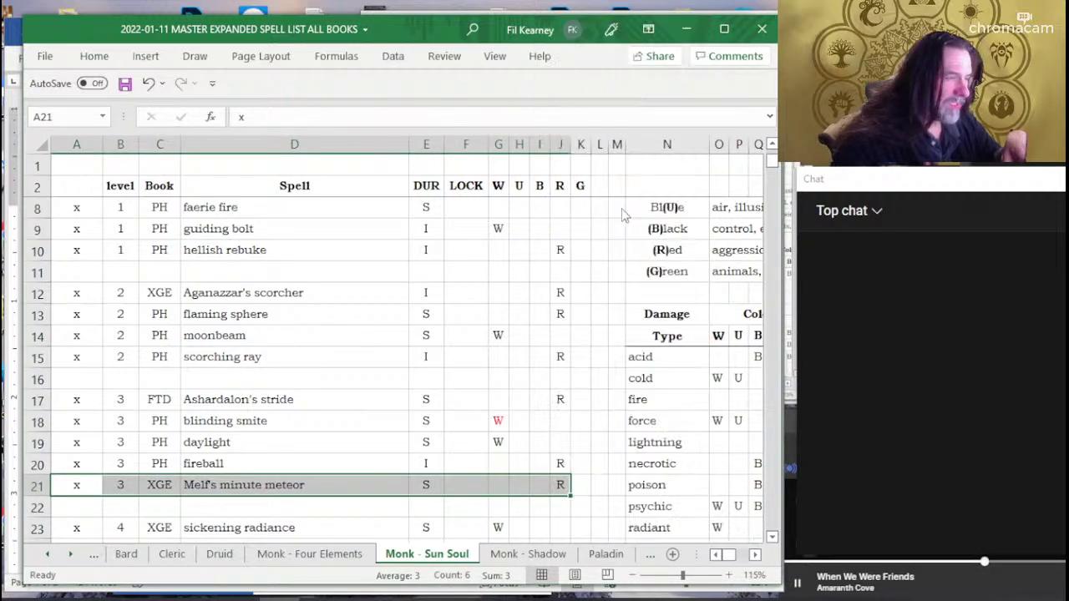
click(621, 208)
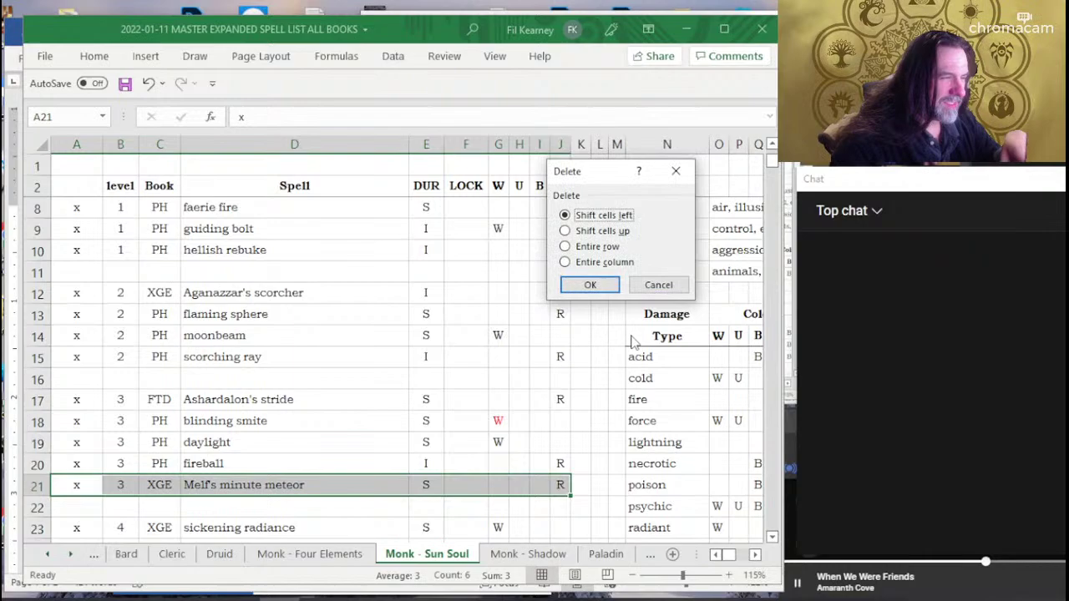
click(598, 231)
click(590, 284)
Check the counts in columns A, G and R, then select the flaming sphere entry.
click(399, 415)
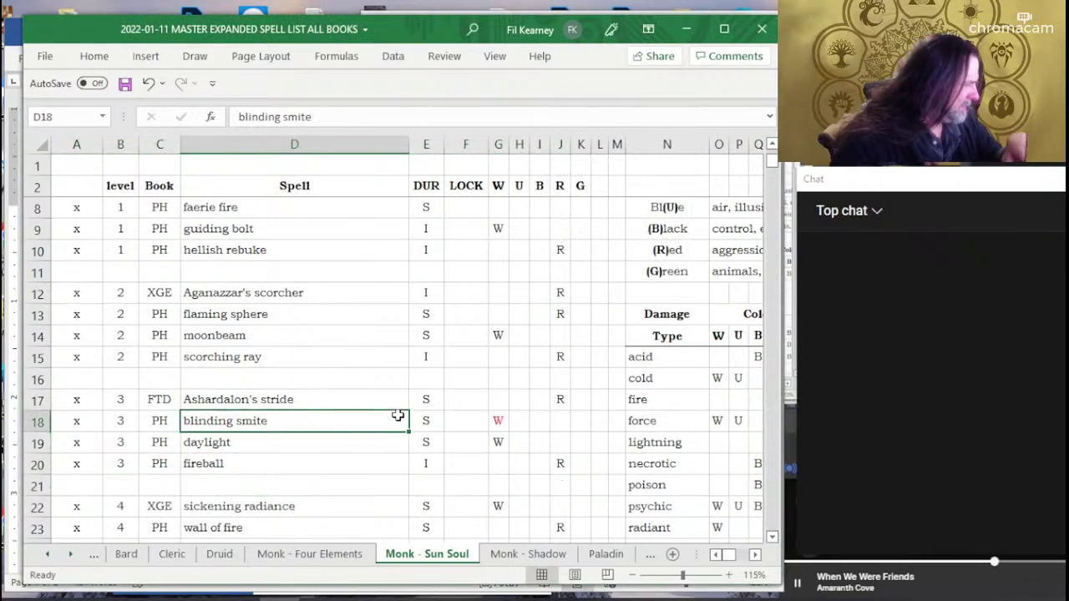
click(84, 146)
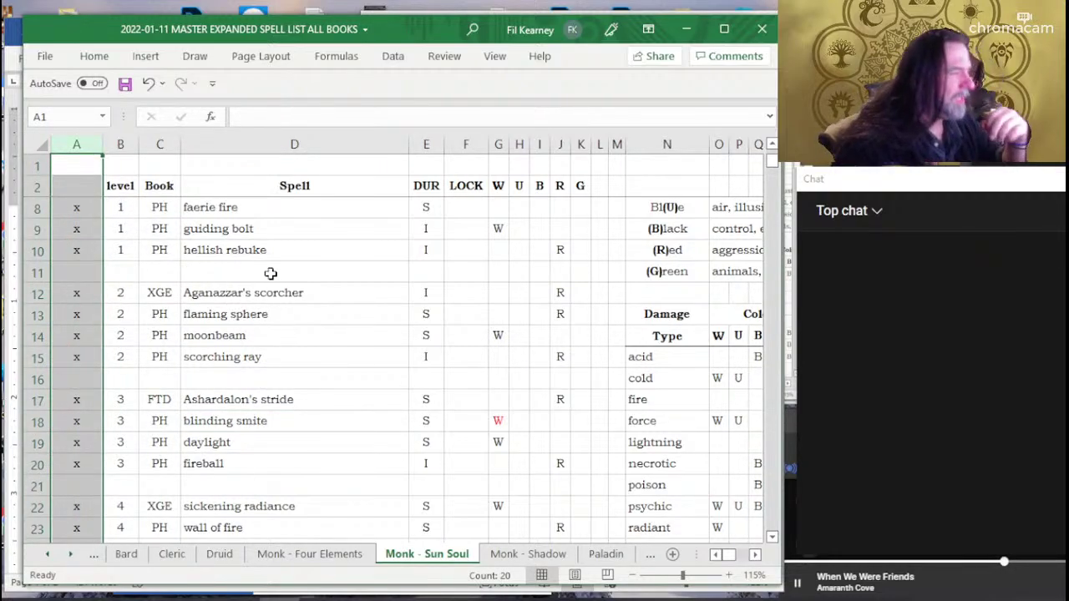
click(498, 144)
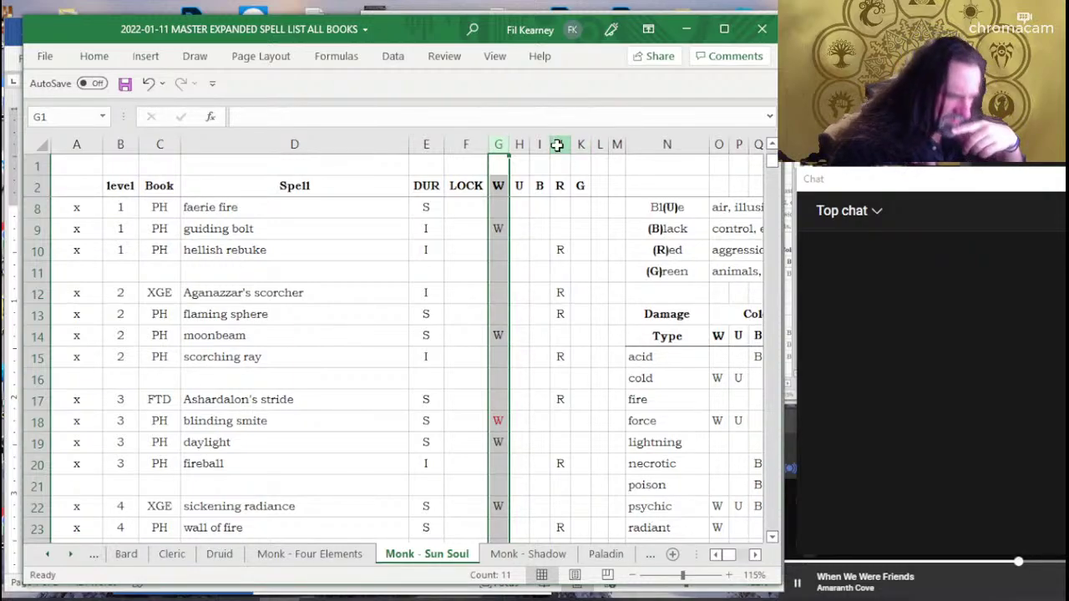
click(559, 144)
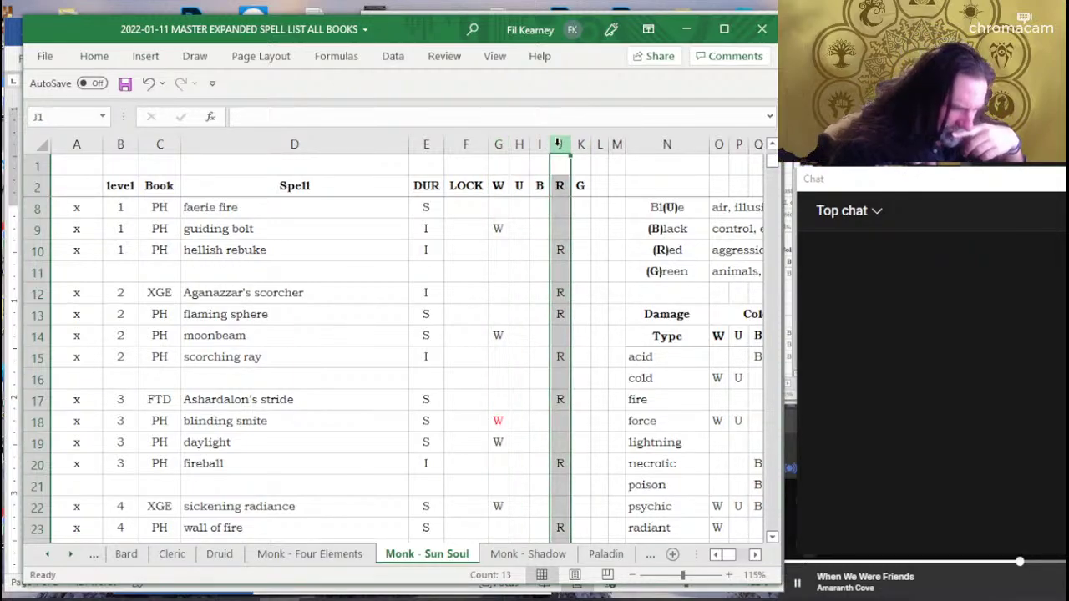
click(259, 318)
scroll(268, 326, up, 2)
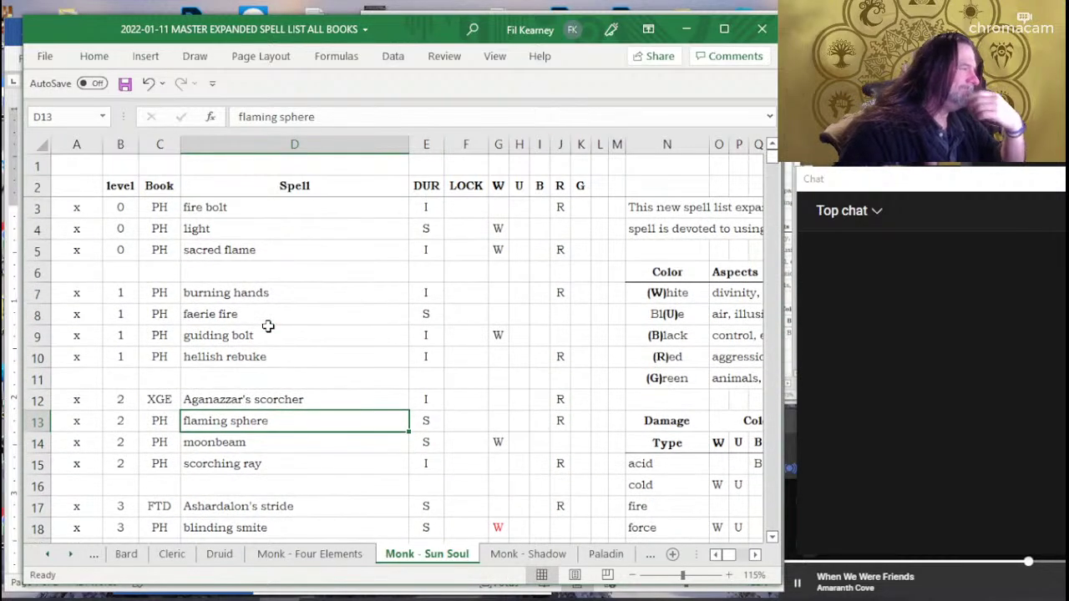
click(504, 555)
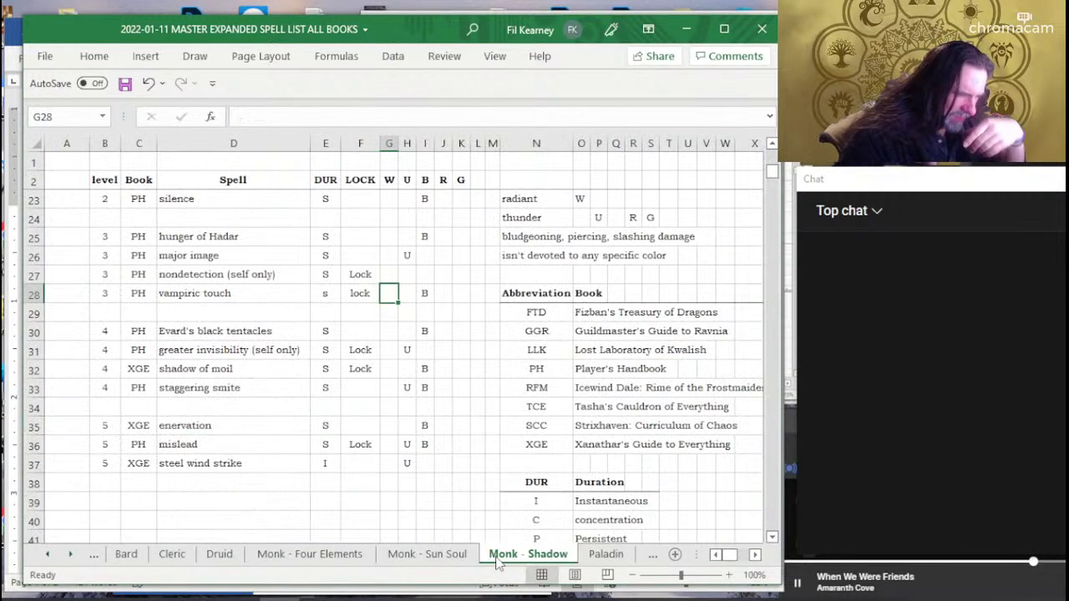
click(104, 144)
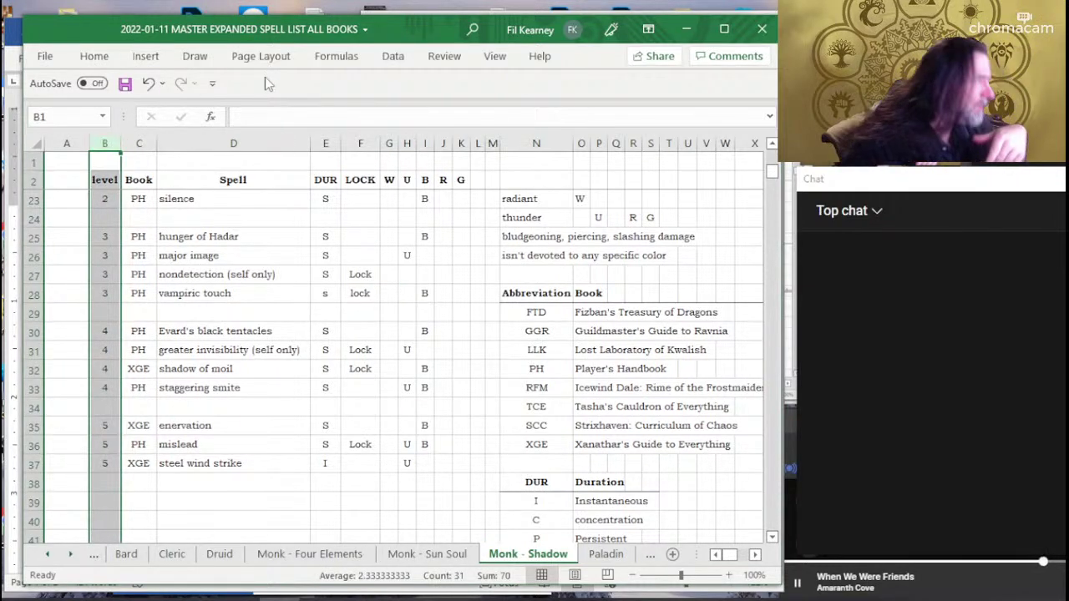
click(407, 144)
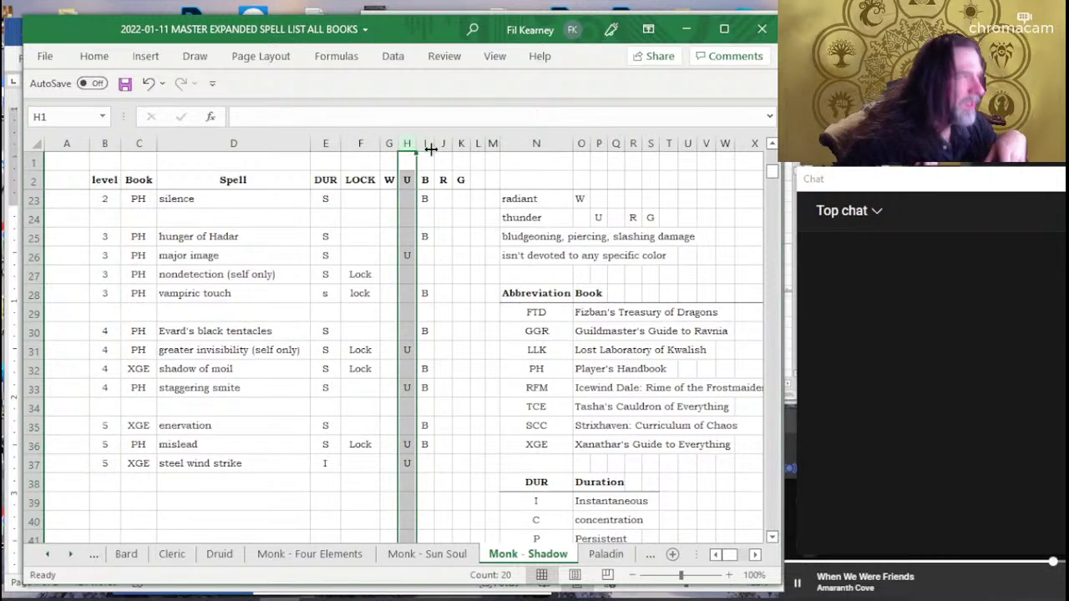
click(425, 142)
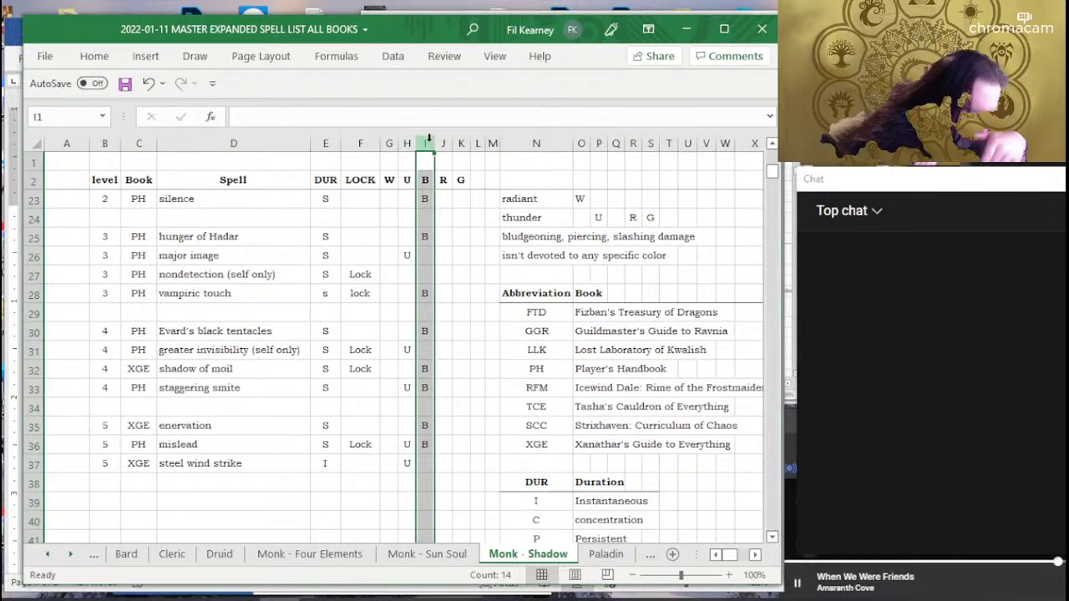
click(241, 350)
scroll(240, 350, up, 2)
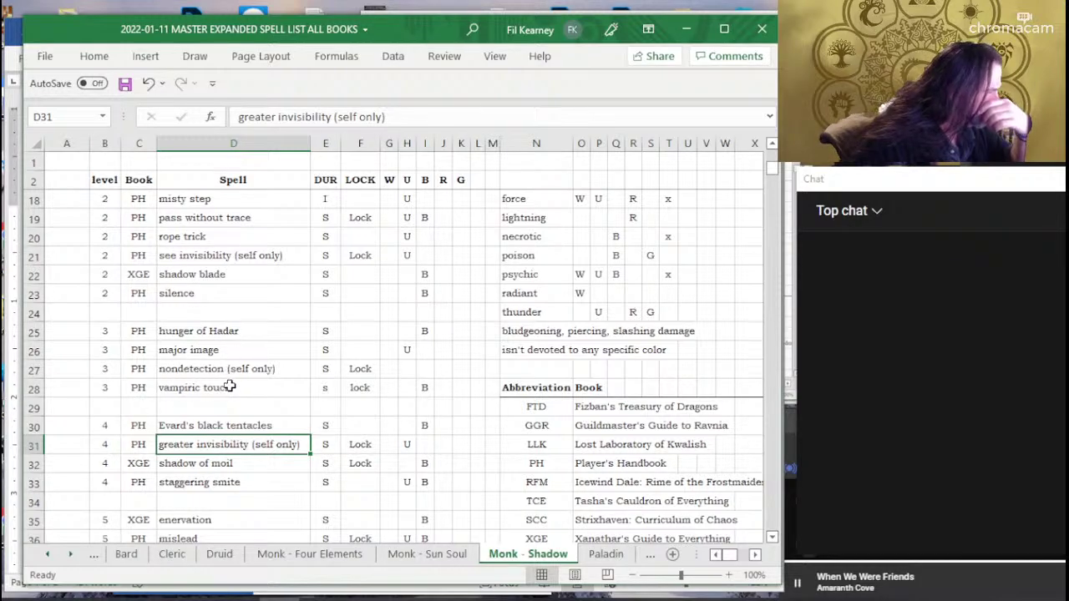
drag(105, 484, 484, 483)
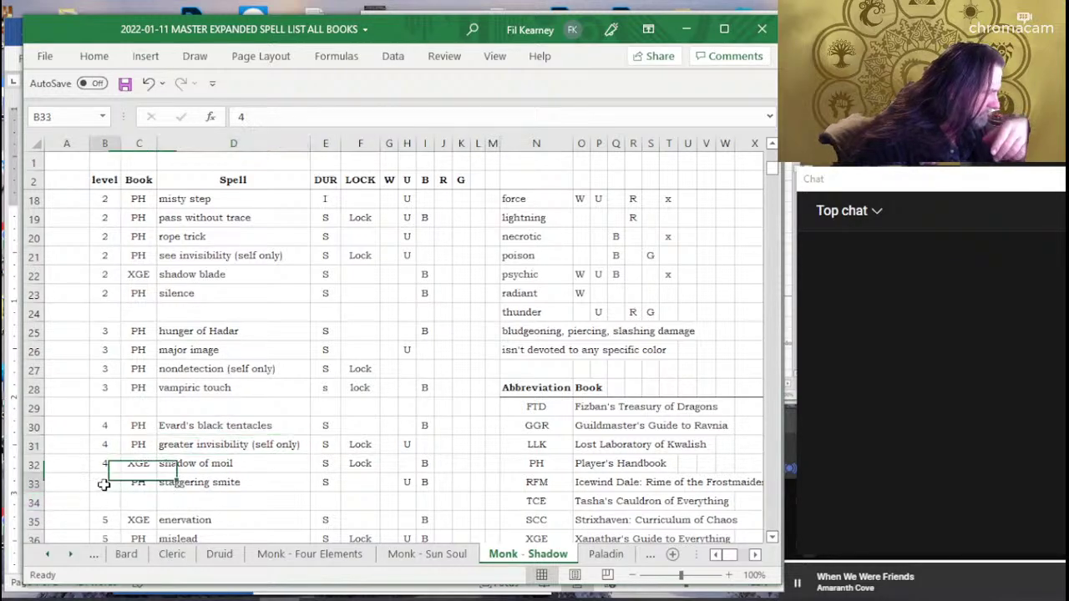
right_click(484, 484)
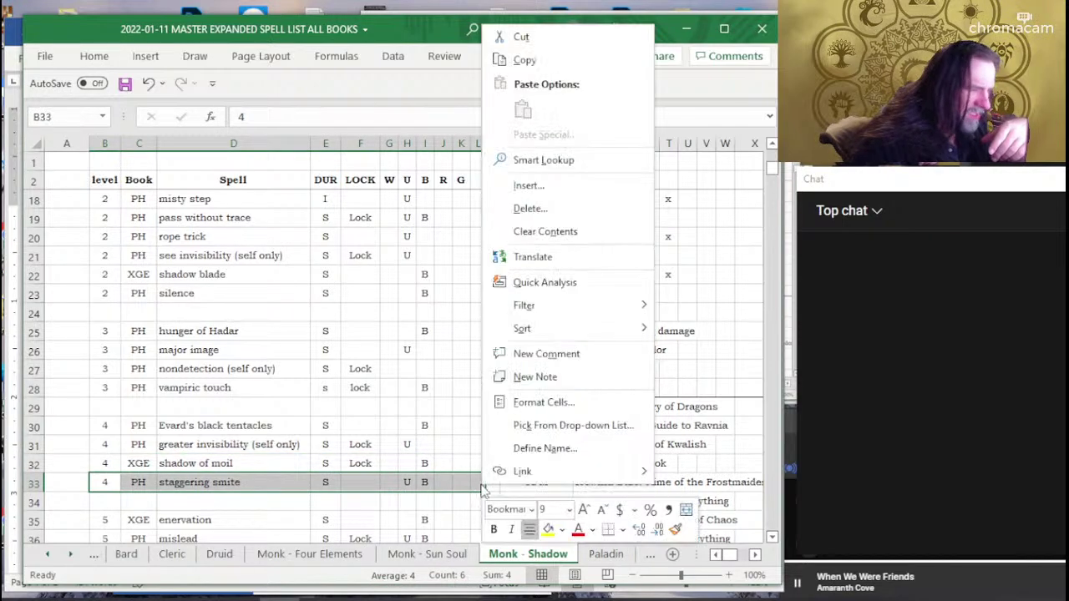
click(548, 208)
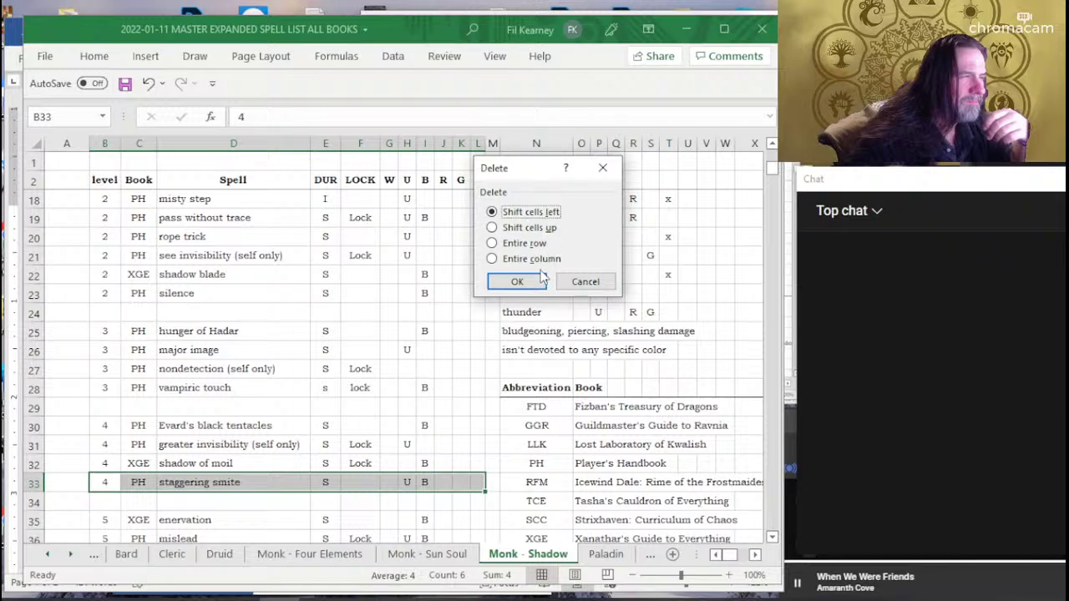
click(527, 228)
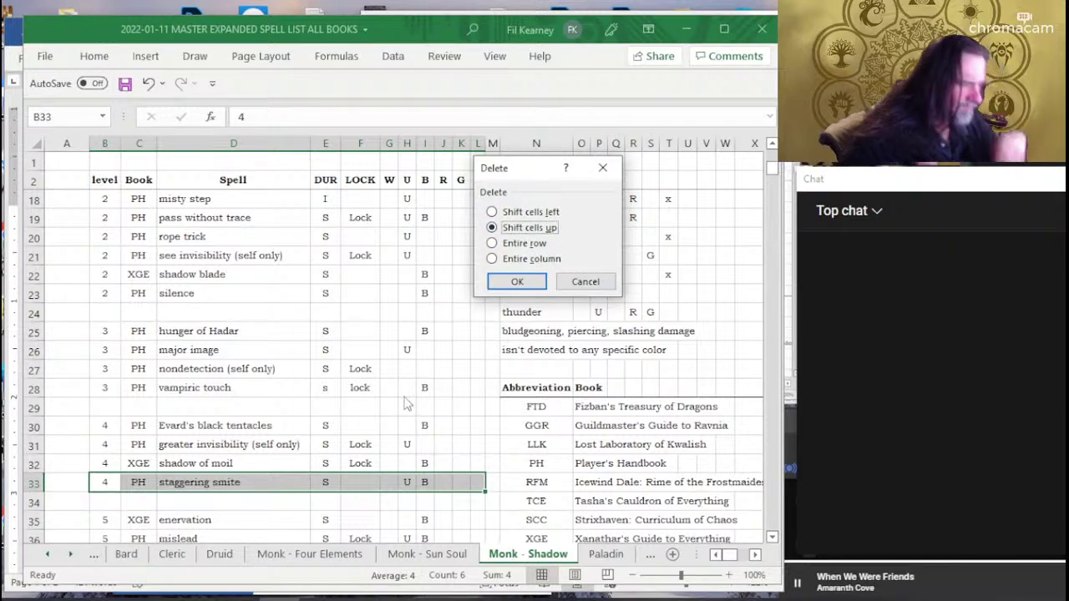
key(Escape)
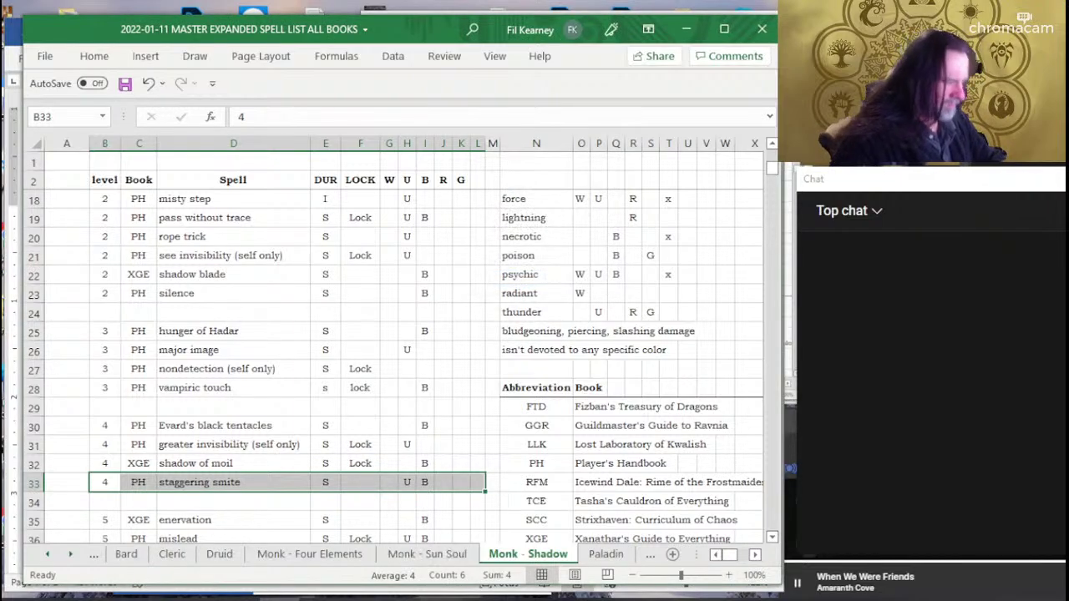
click(458, 560)
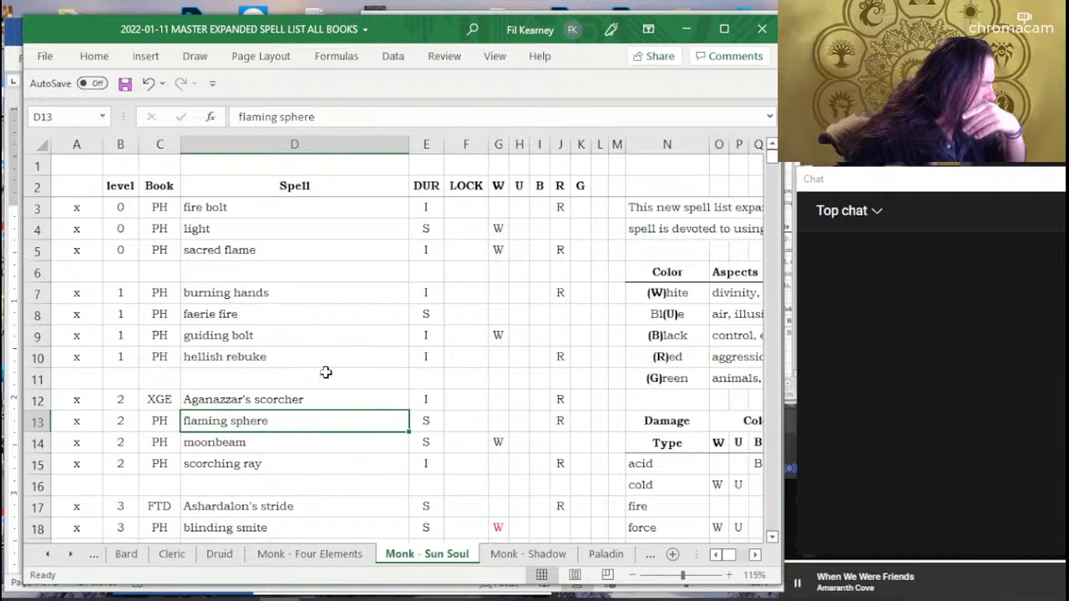
scroll(316, 409, down, 2)
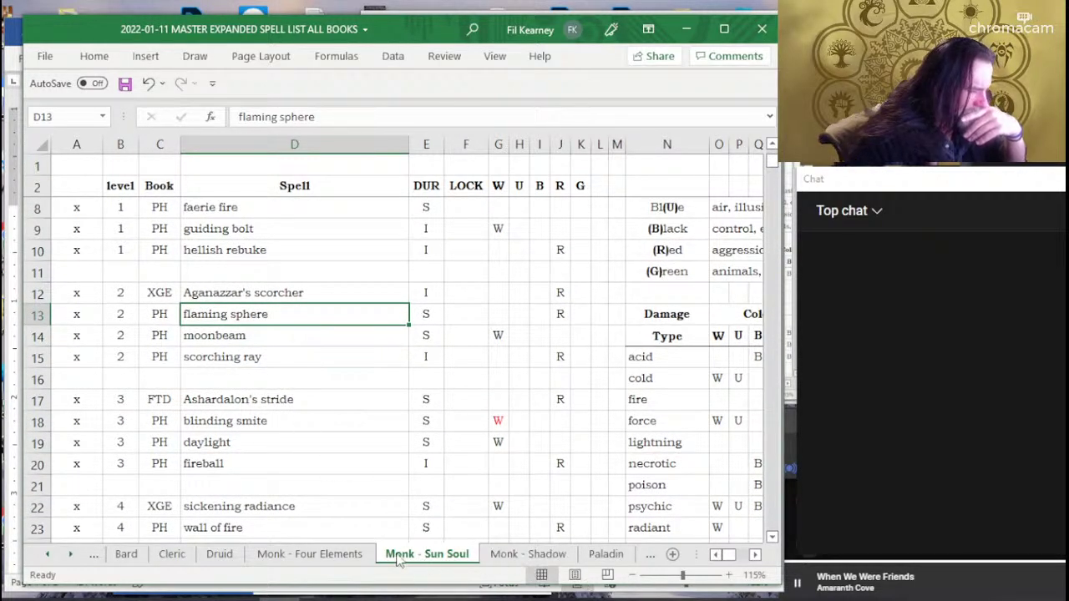
click(493, 554)
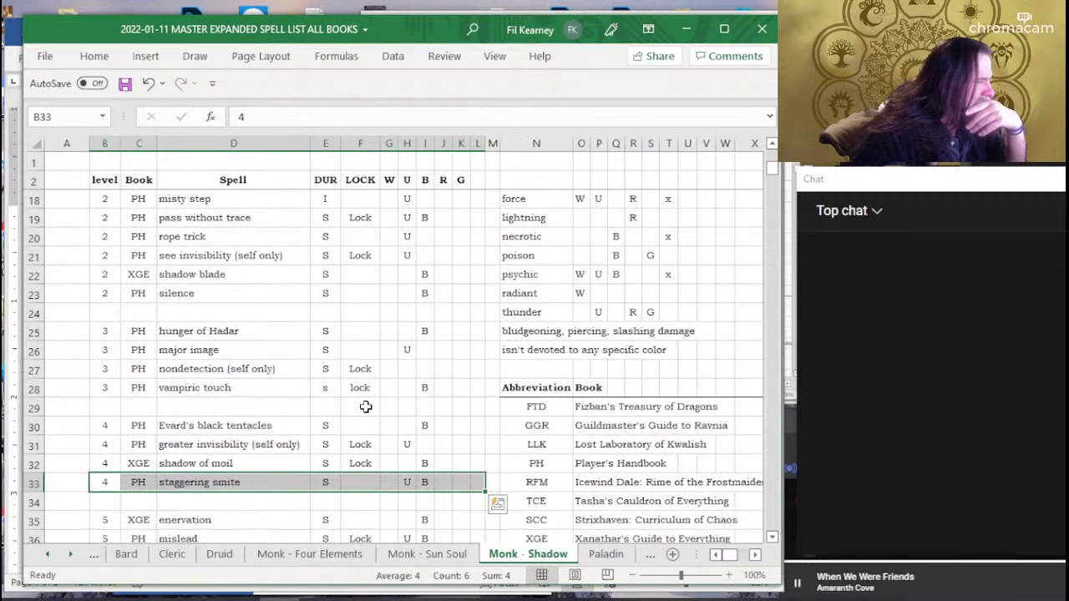
scroll(367, 392, up, 3)
scroll(375, 376, up, 2)
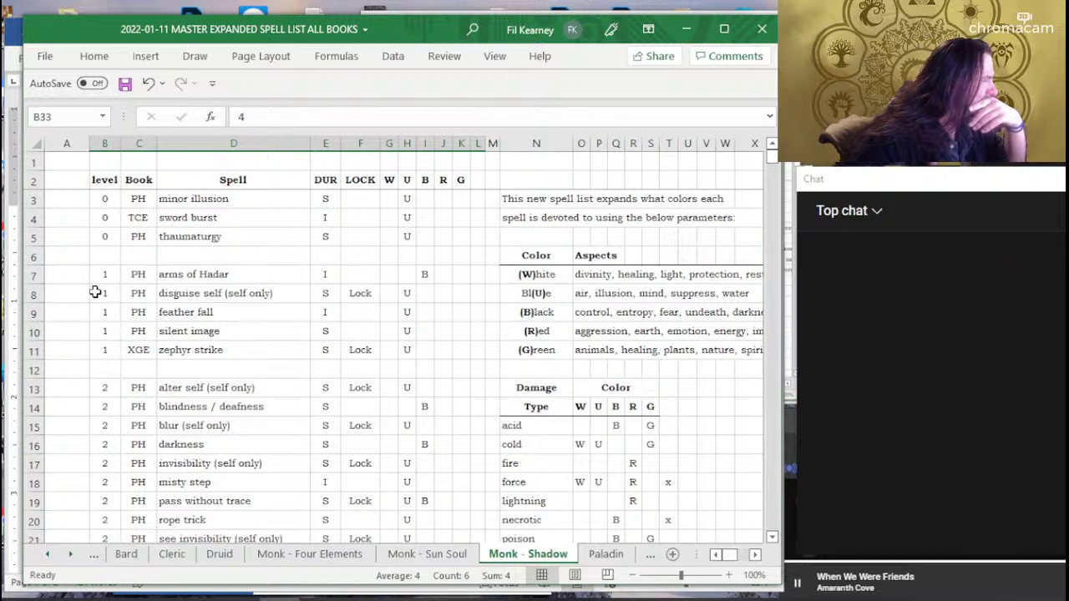
scroll(193, 288, down, 2)
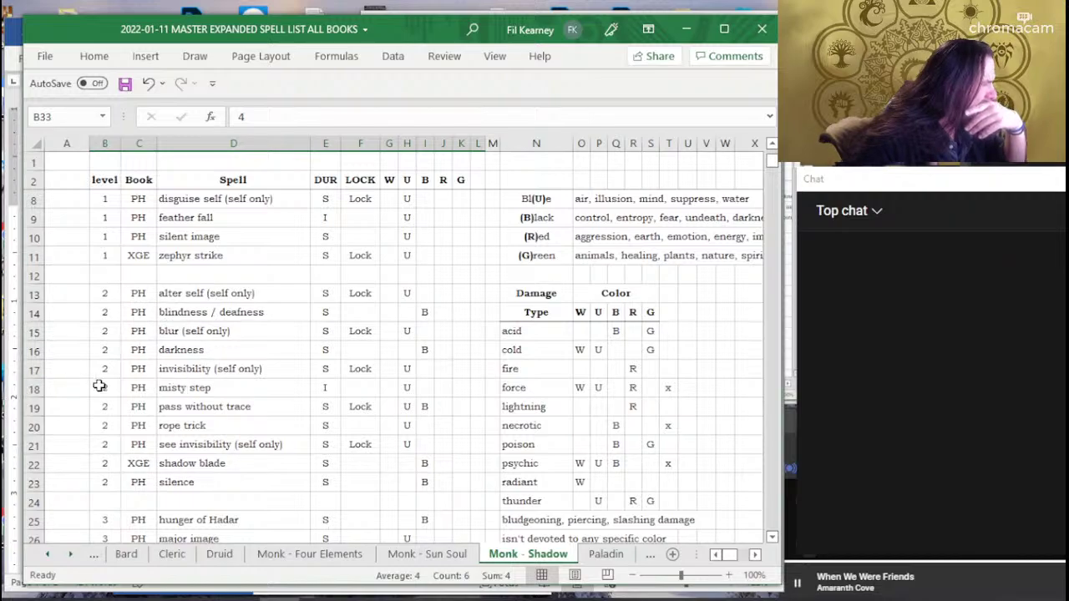
drag(99, 385, 444, 385)
Delete the misty step cells on Monk - Shadow, shifting the cells below up.
right_click(447, 388)
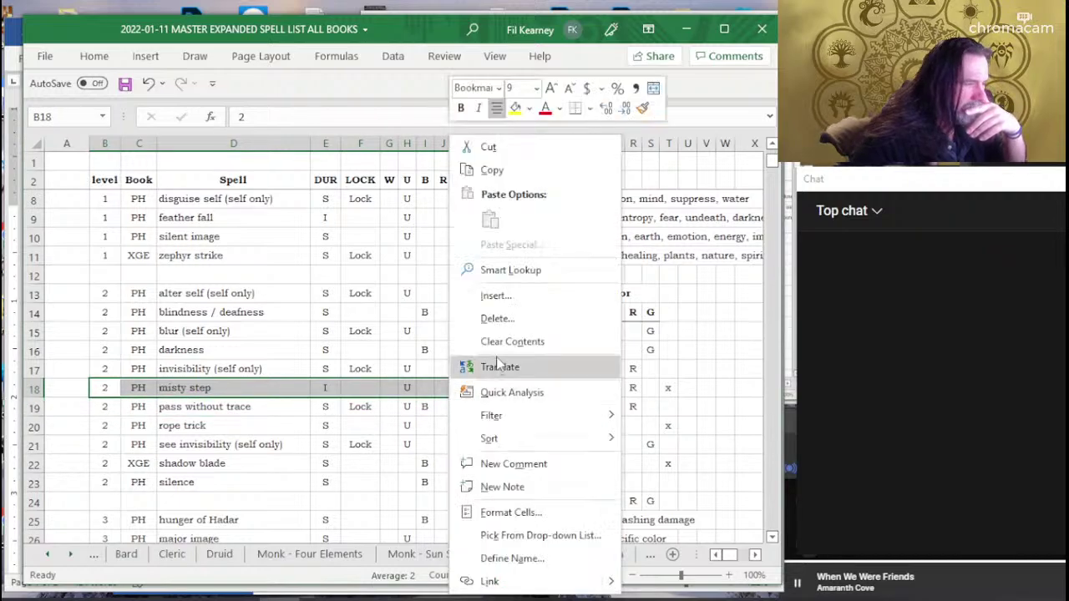
click(491, 318)
click(483, 344)
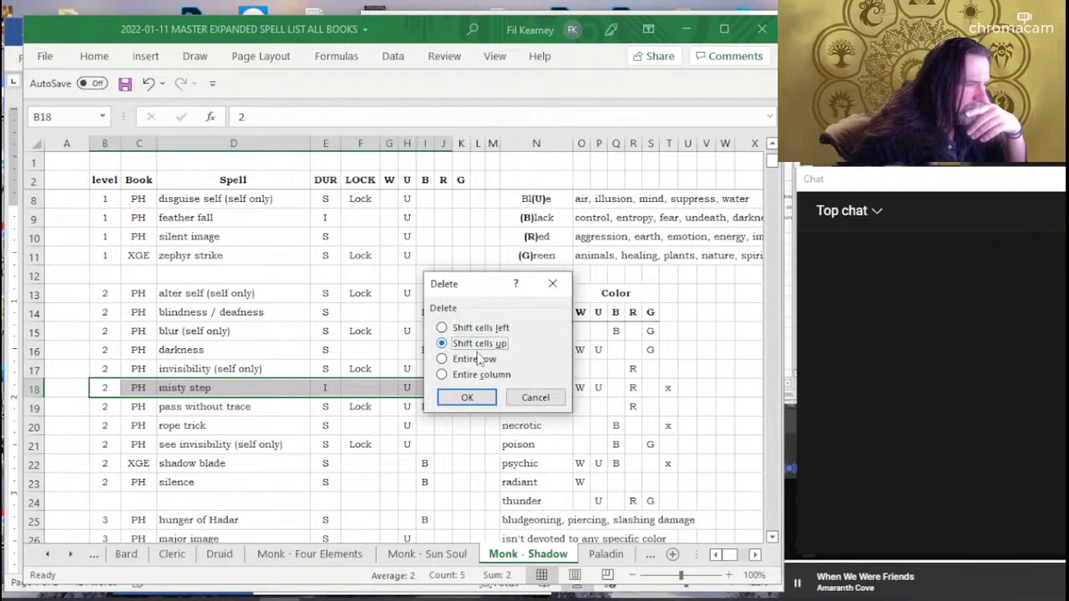
click(466, 397)
click(296, 331)
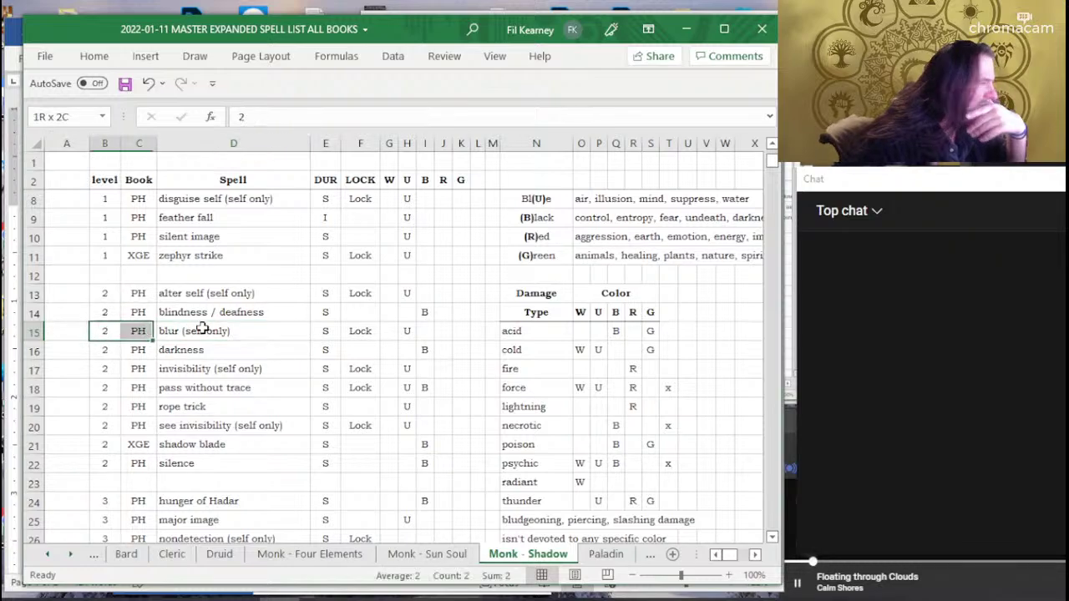
Delete the blur (self only) cells B15:J15, shifting cells up so rope trick moves up.
drag(104, 330, 441, 333)
right_click(443, 338)
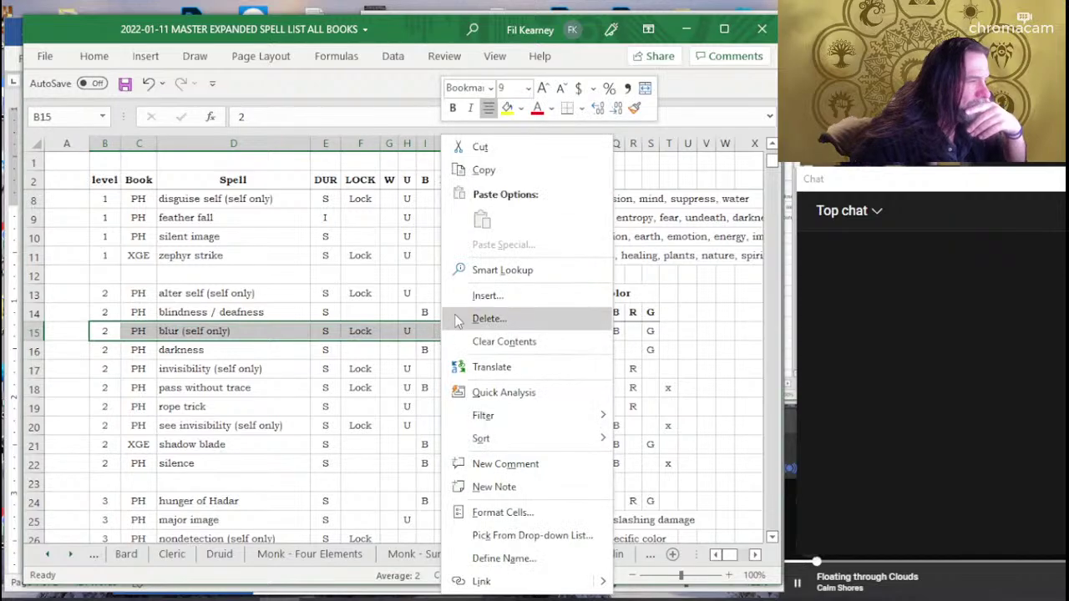
click(484, 318)
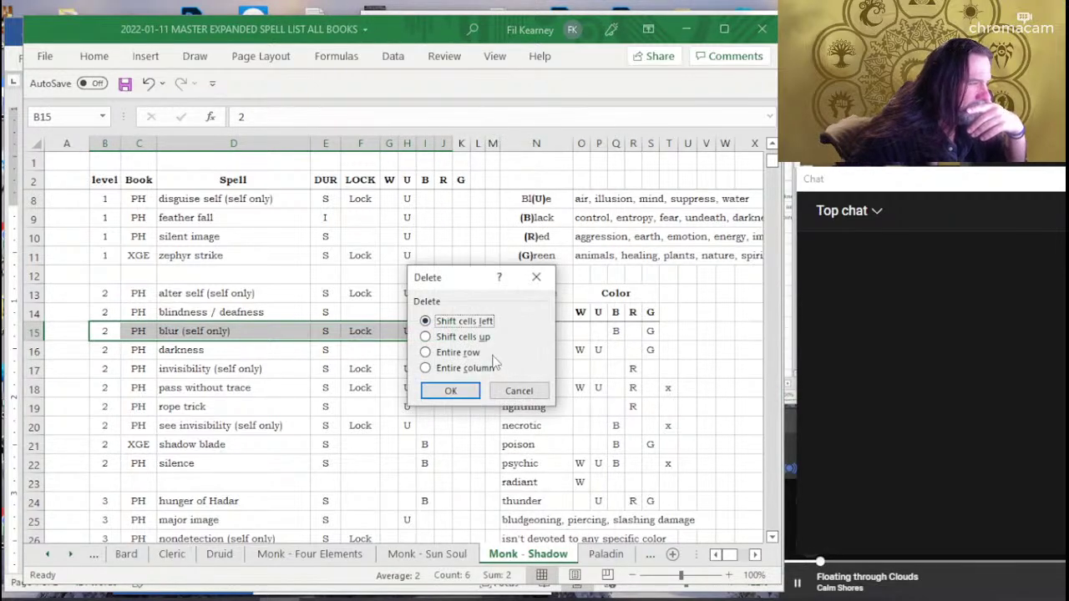
click(518, 391)
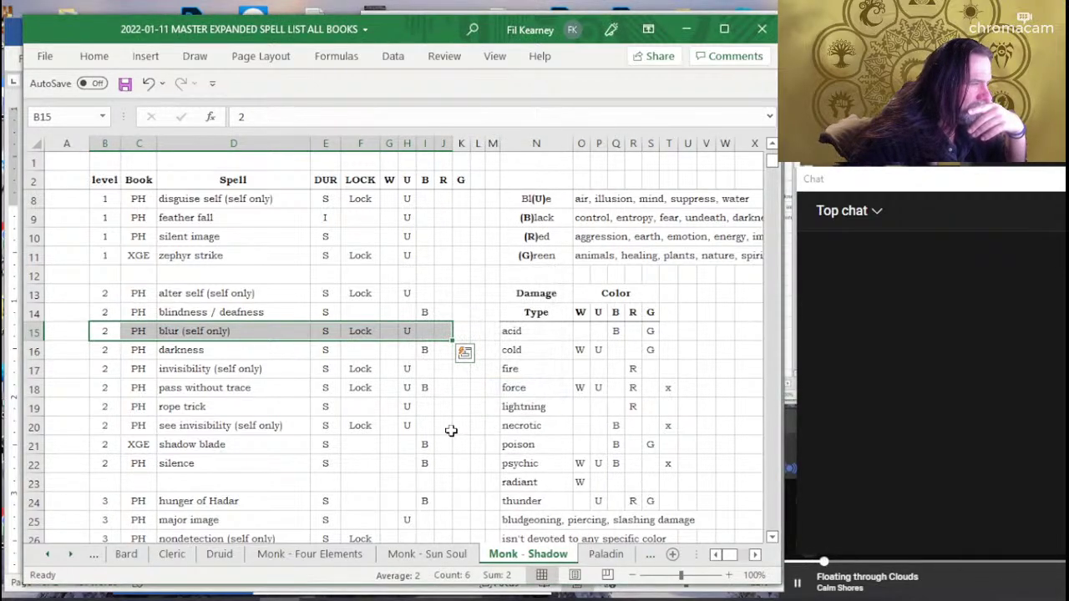
drag(107, 335, 461, 330)
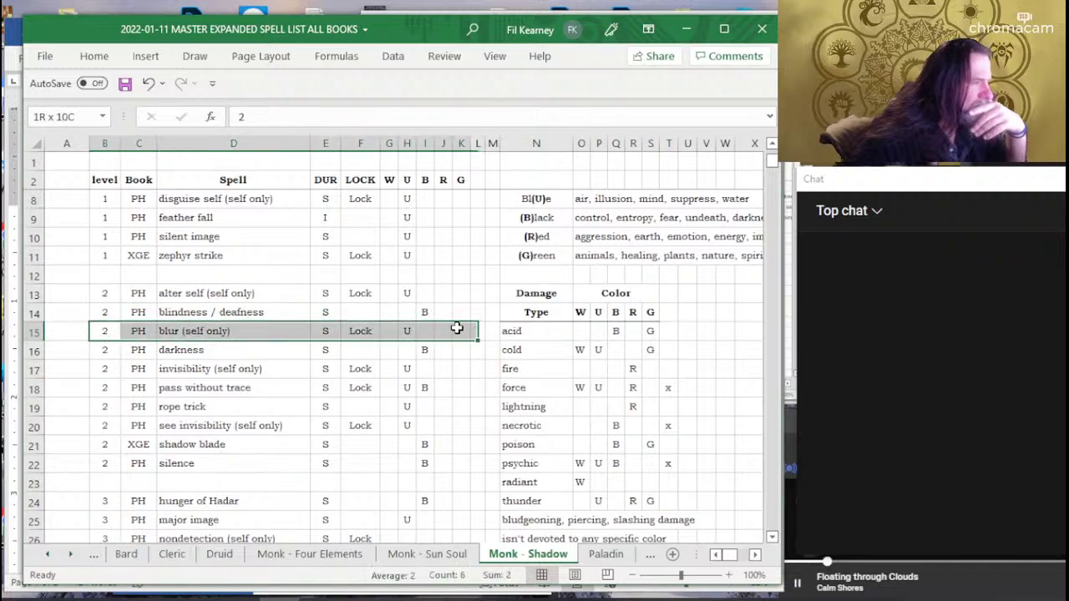
right_click(459, 334)
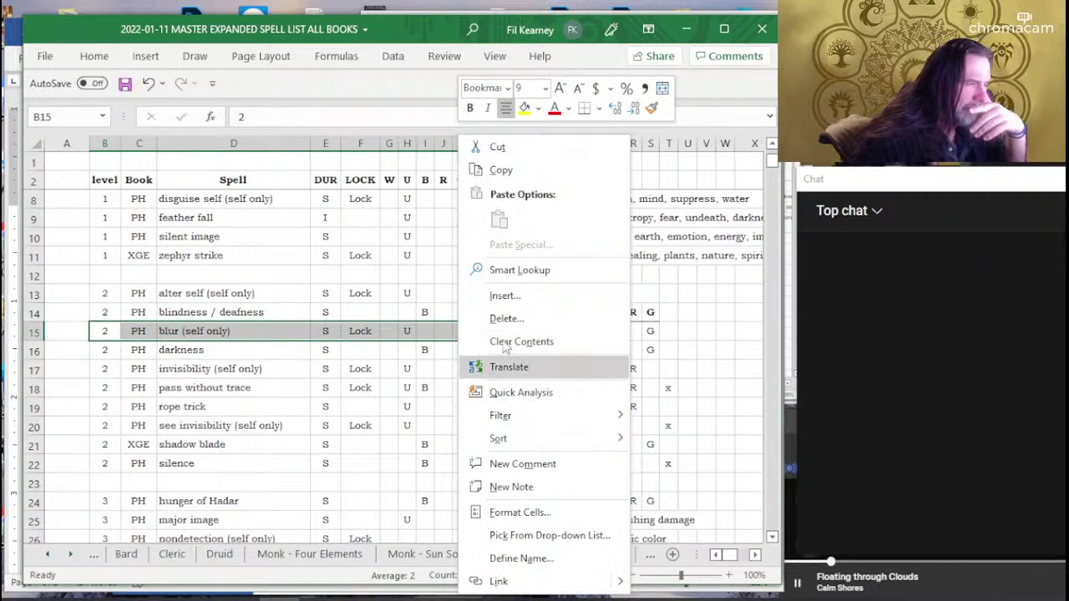
click(495, 320)
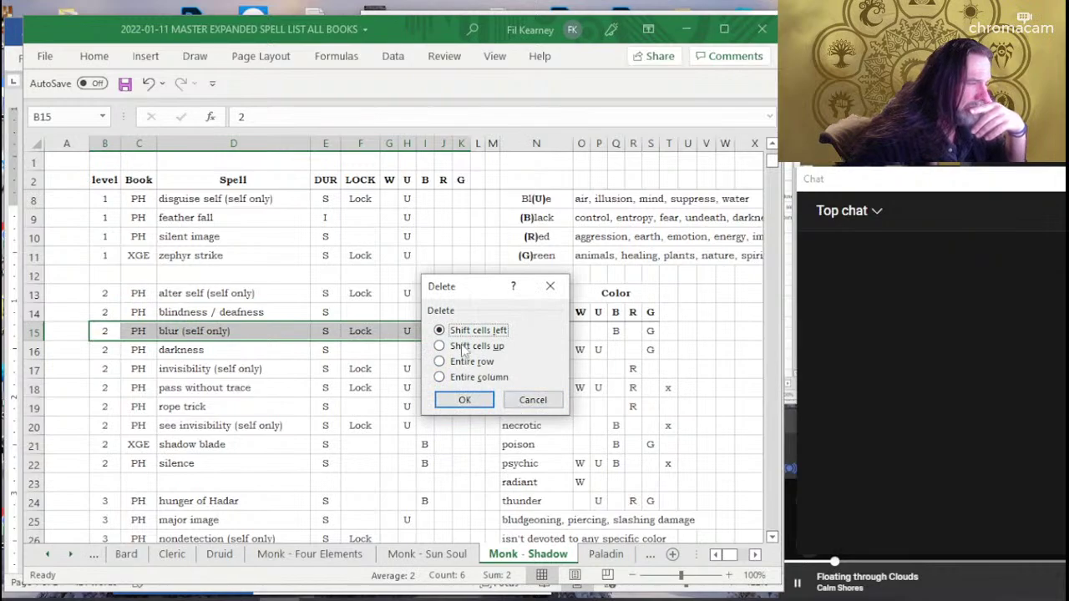
click(463, 346)
click(464, 400)
click(349, 389)
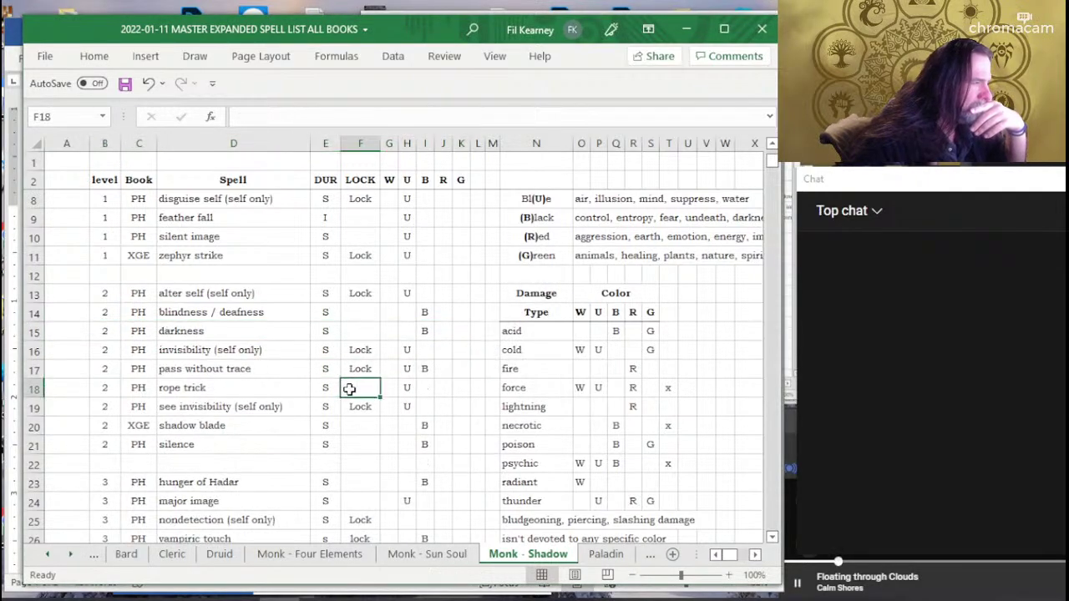
scroll(349, 389, down, 2)
scroll(349, 389, down, 2)
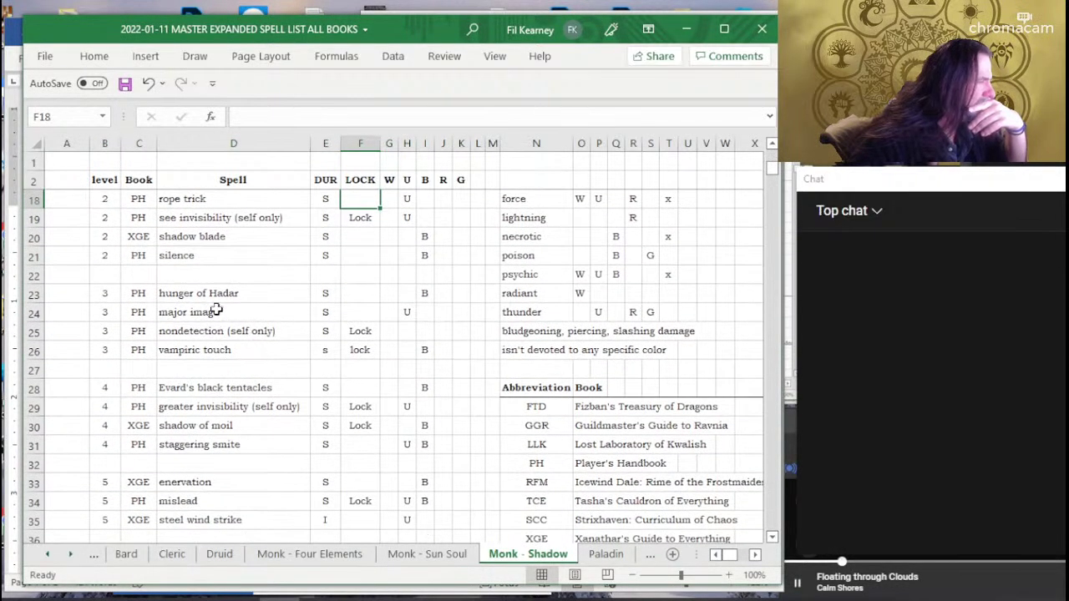
On Monk - Sun Soul, delete the immolation row A27:K27 shifting cells up, then return to Monk - Shadow.
scroll(242, 418, down, 2)
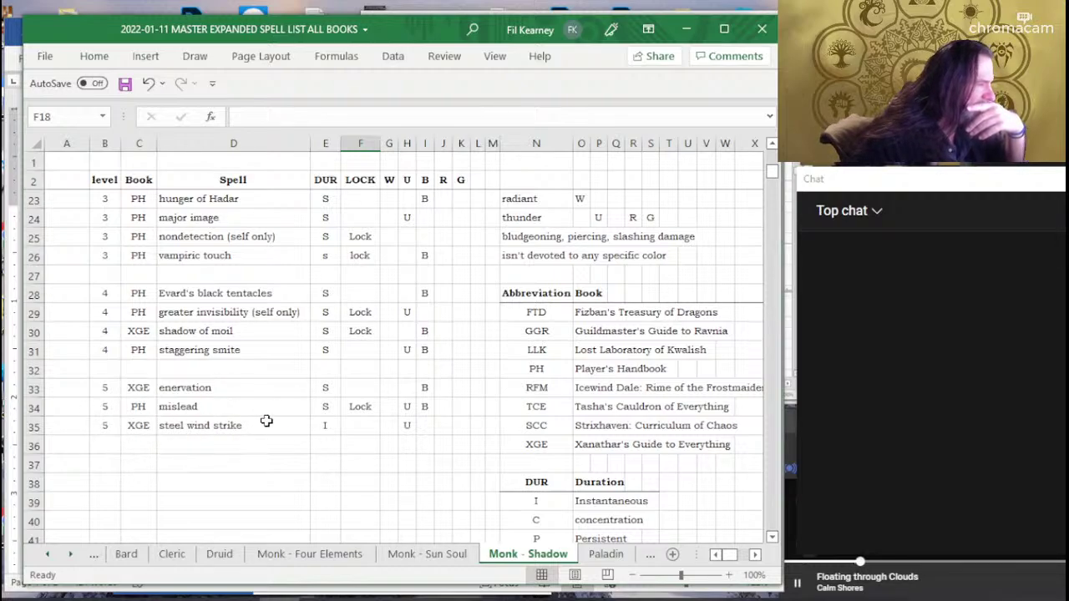
click(430, 564)
scroll(237, 367, down, 3)
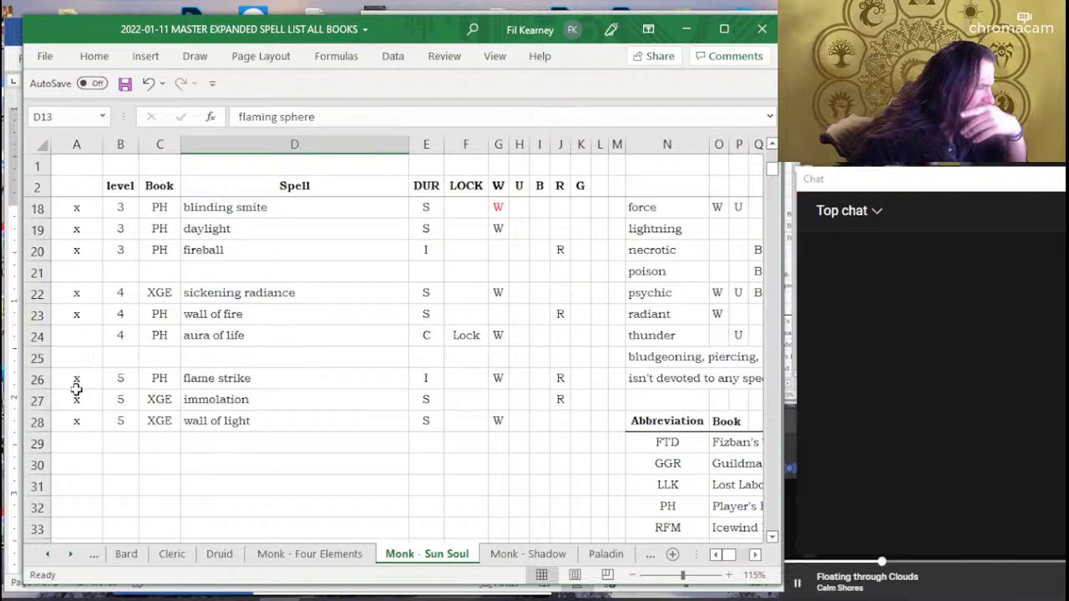
drag(71, 405, 575, 402)
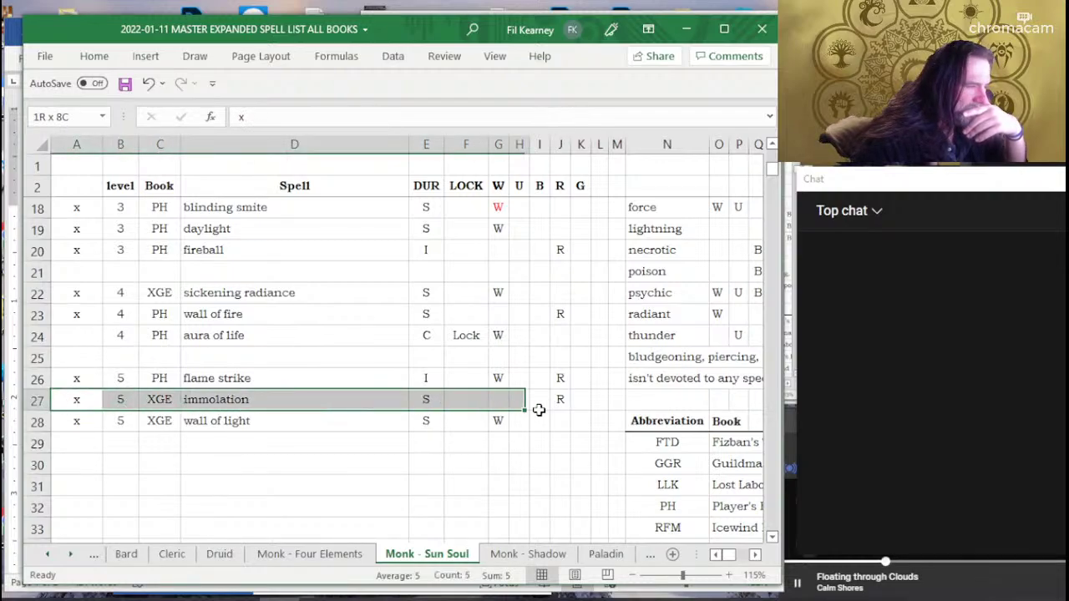
right_click(575, 402)
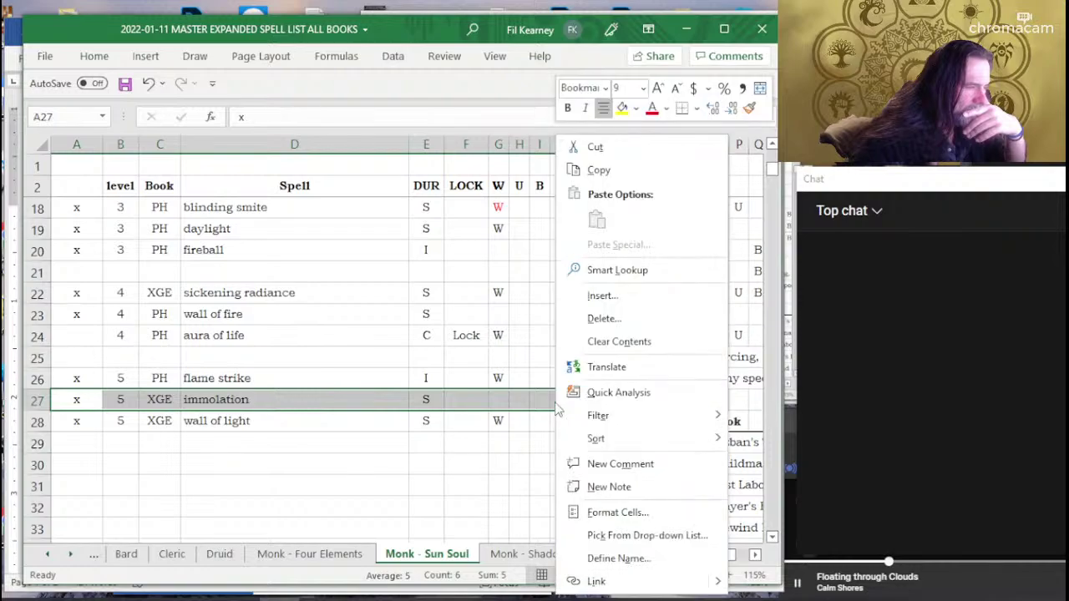
key(Escape)
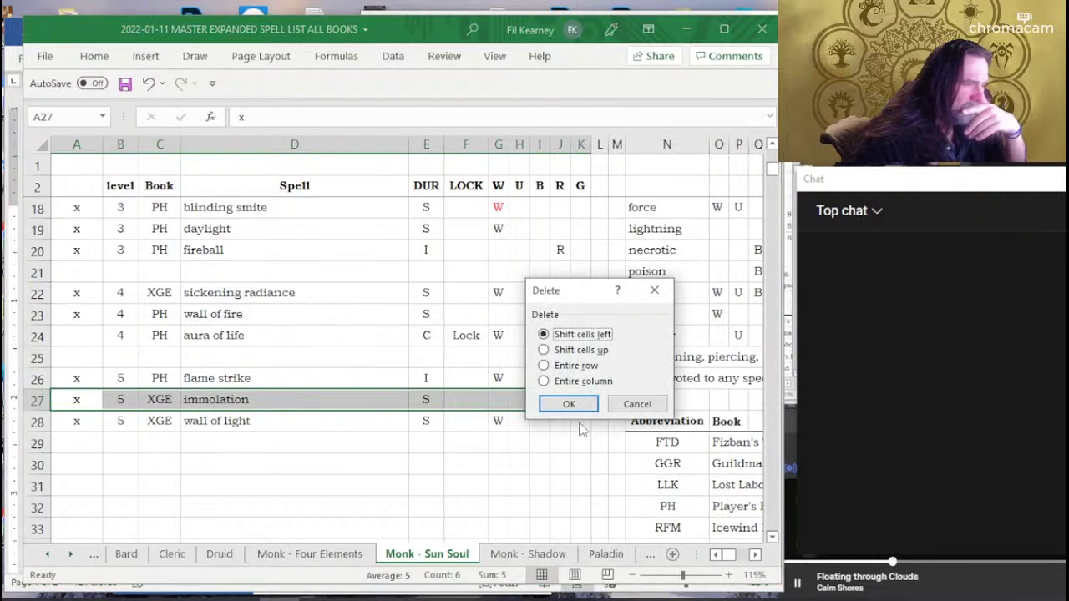
click(568, 350)
click(568, 404)
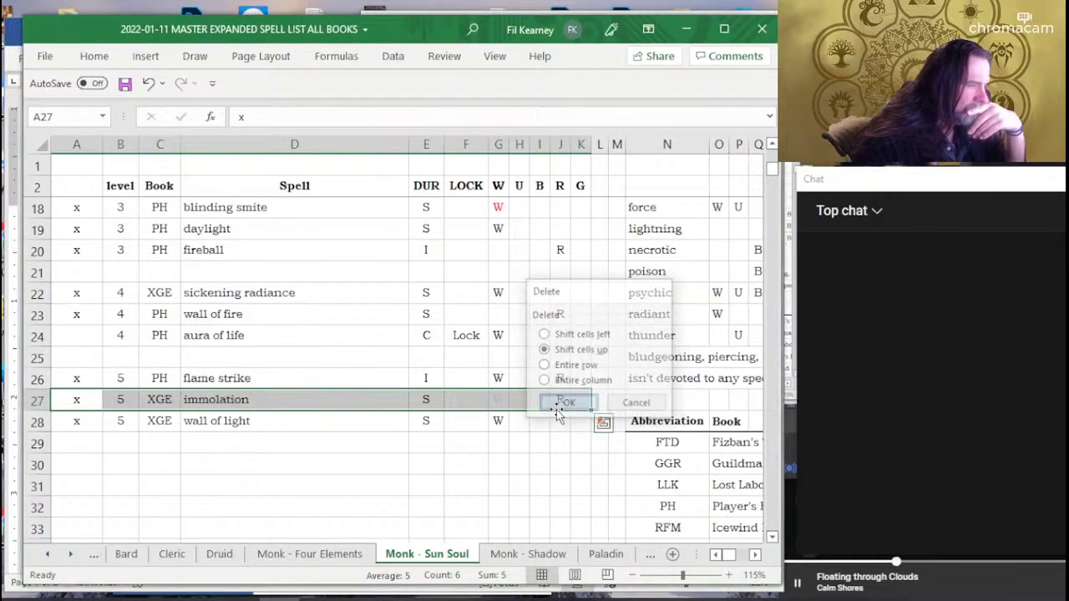
click(442, 451)
click(520, 554)
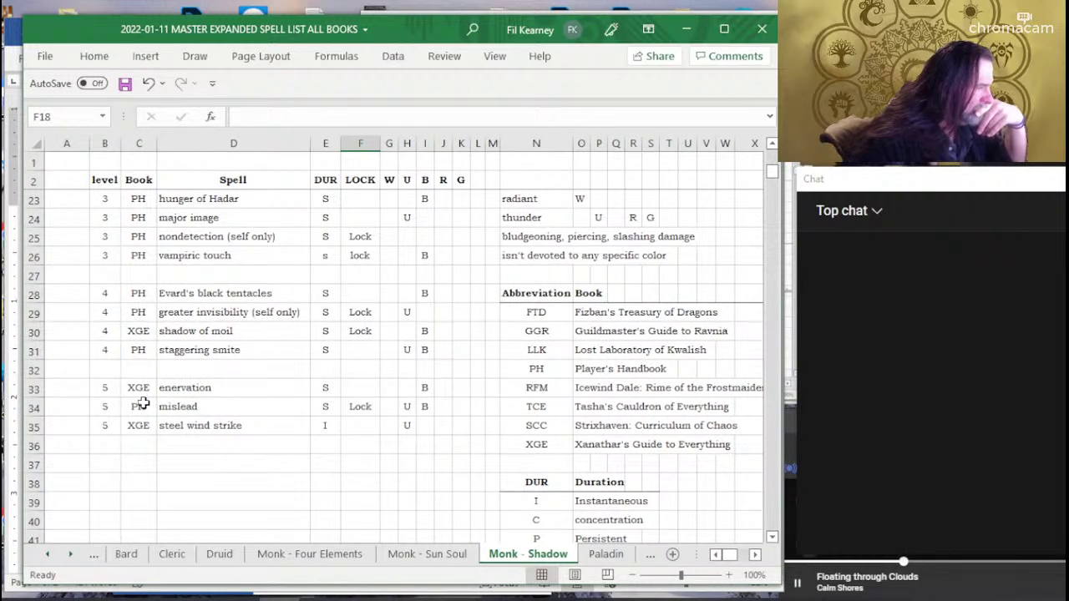
Delete the steel wind strike cells in row 35, shifting the cells below up.
drag(77, 424, 444, 428)
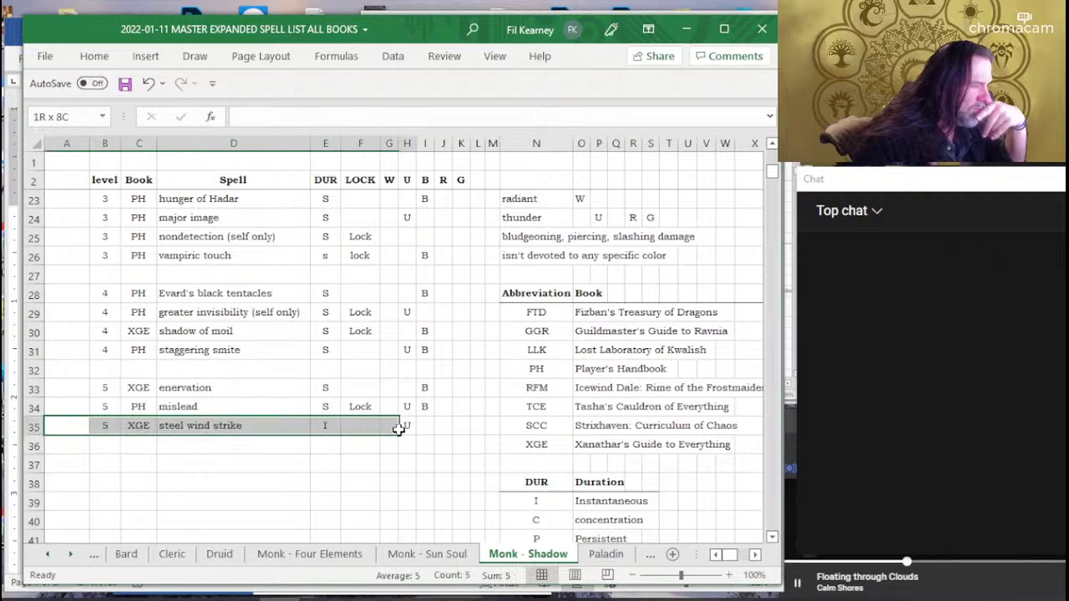
right_click(443, 430)
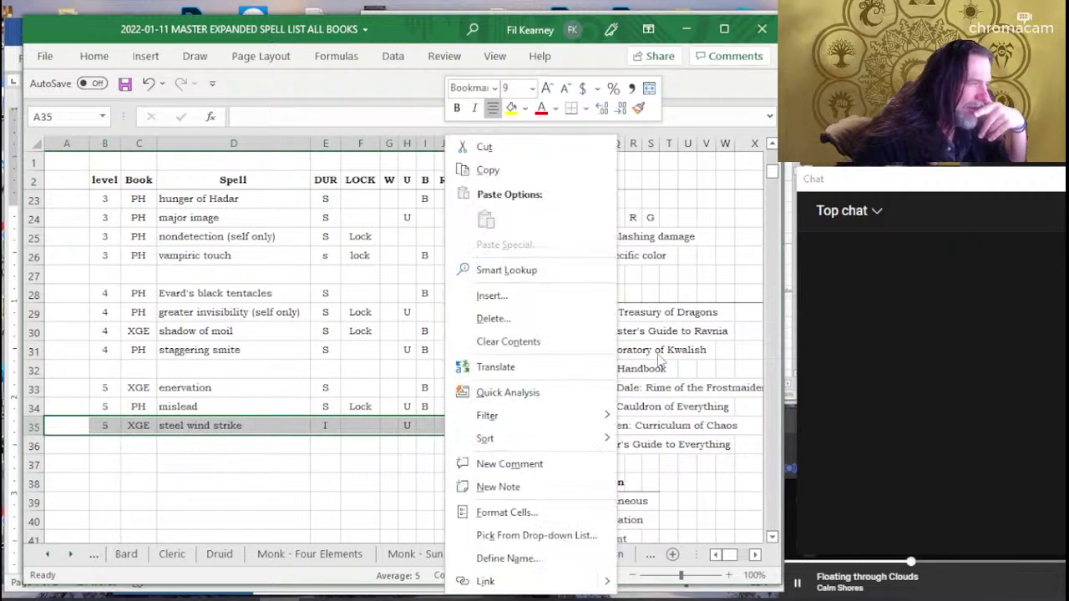
click(511, 319)
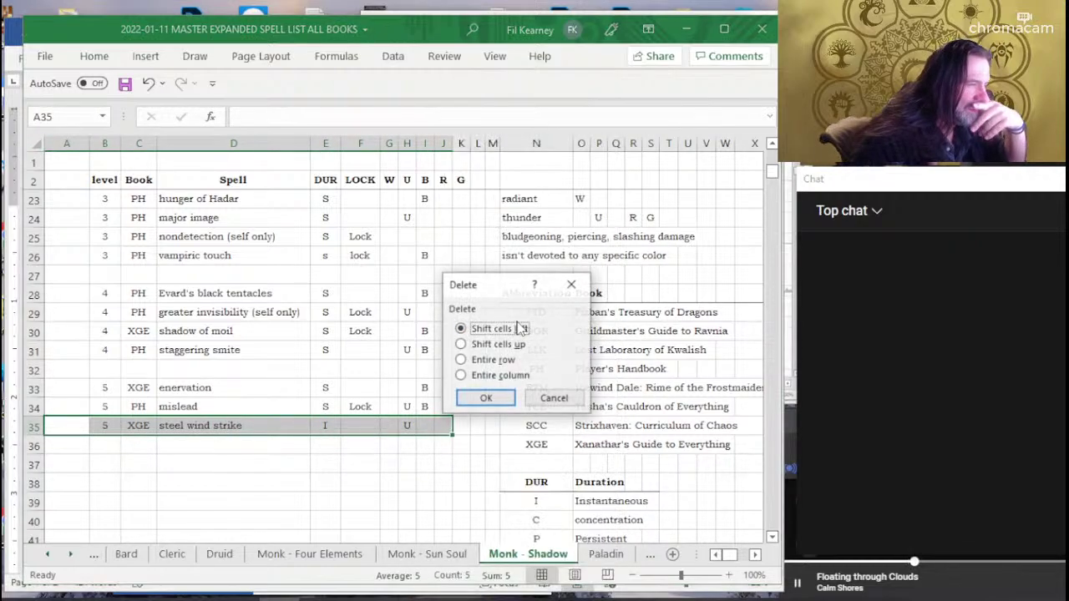
click(498, 344)
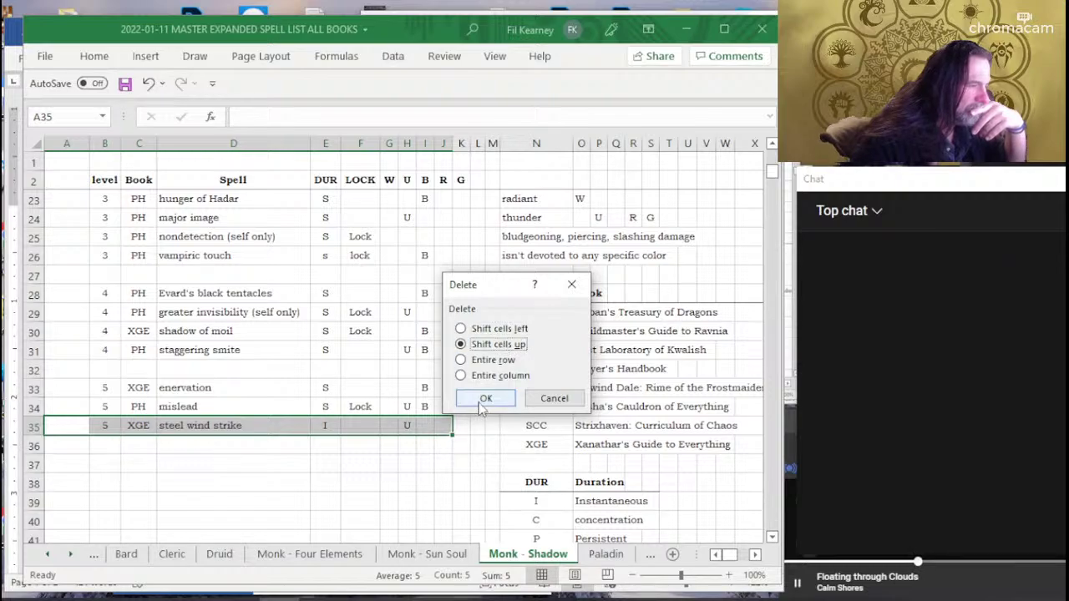
click(486, 399)
click(253, 387)
scroll(263, 347, up, 2)
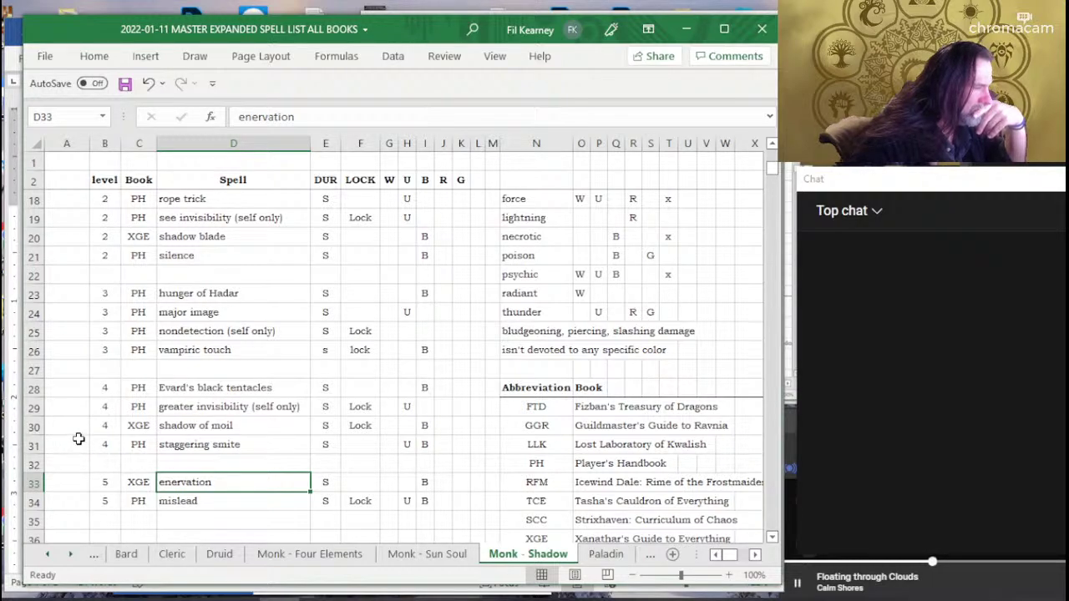
Delete the staggering smite cells in row 31 with cells shifted up, leaving enervation and mislead.
drag(78, 439, 451, 445)
right_click(445, 449)
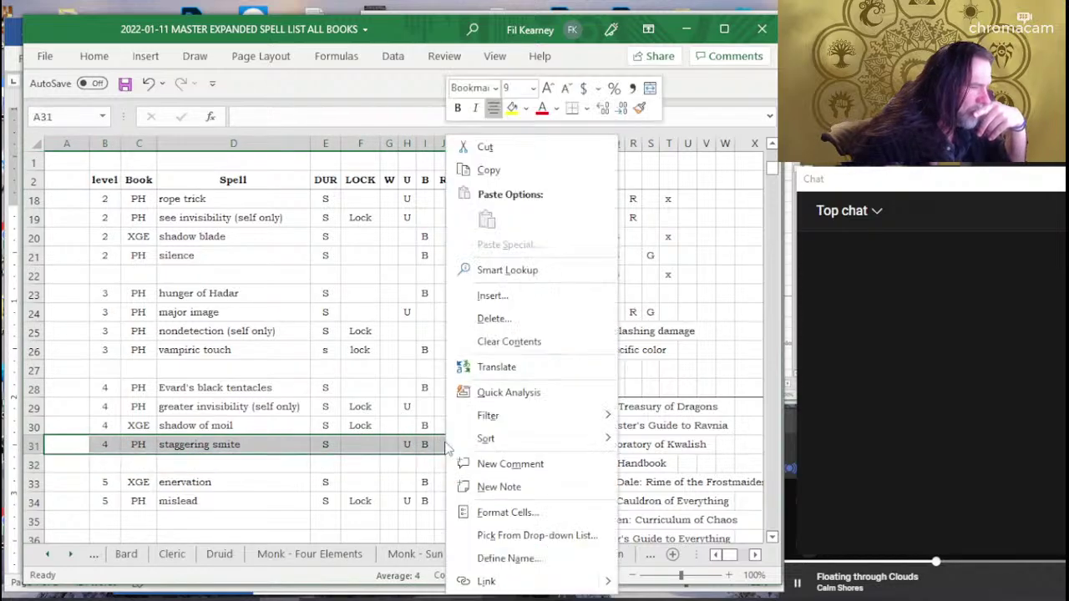
click(492, 318)
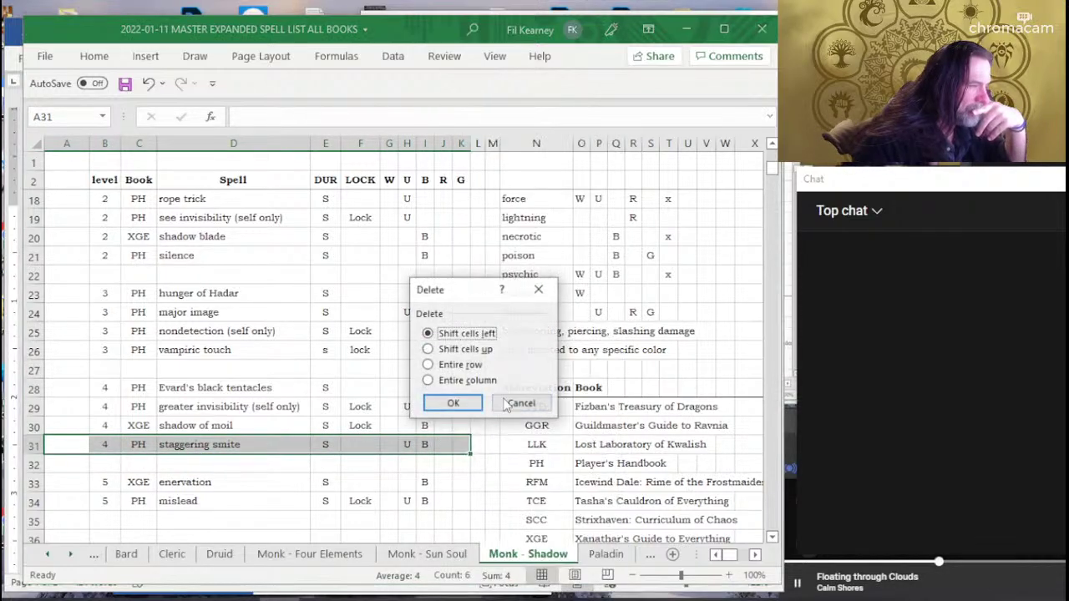
click(474, 366)
click(455, 349)
click(436, 402)
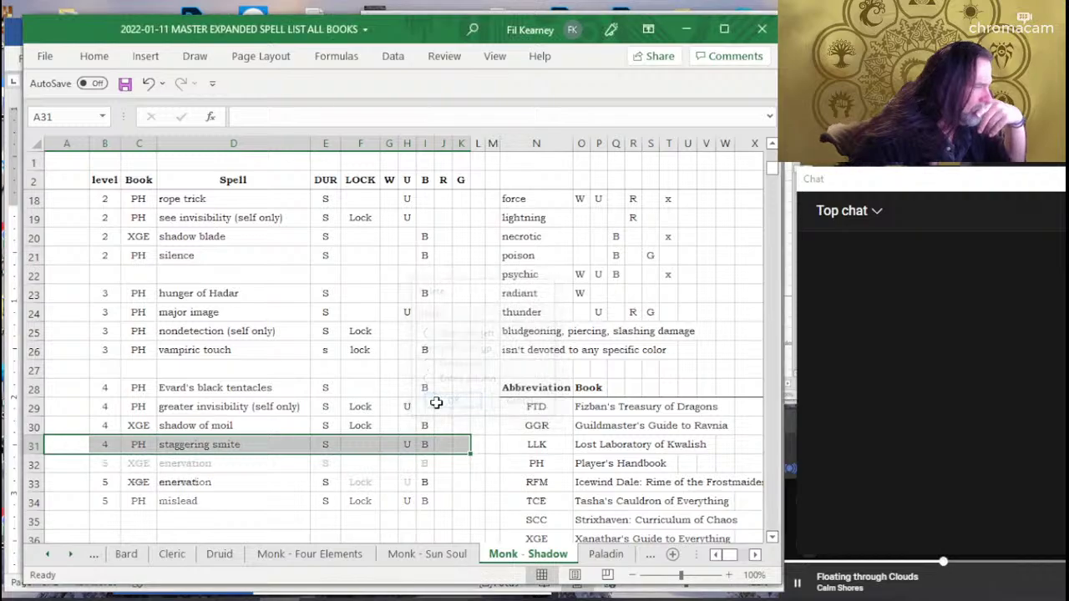
click(282, 368)
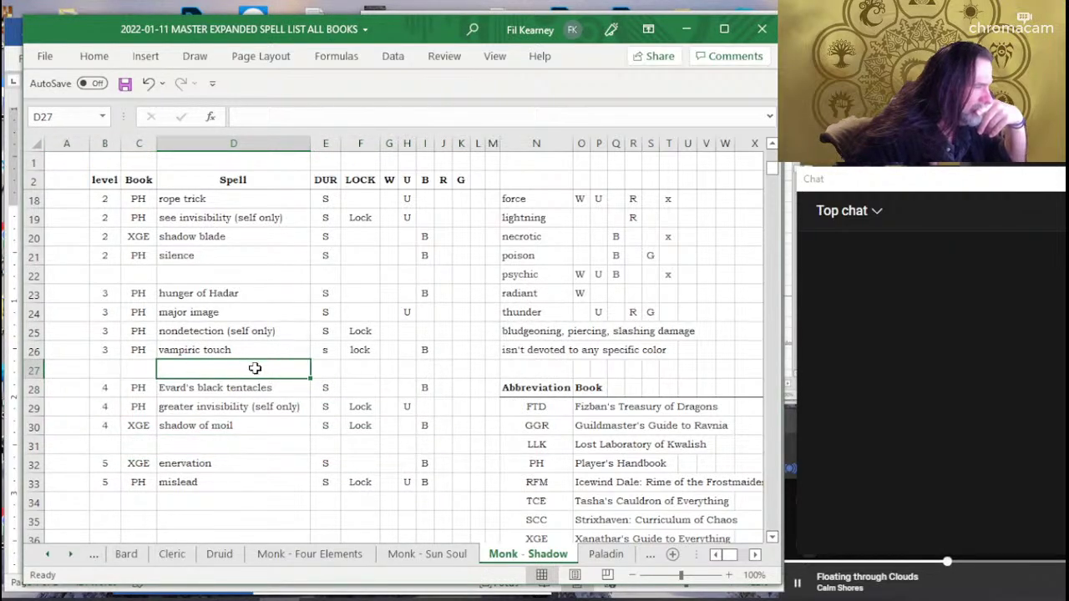
scroll(254, 376, up, 2)
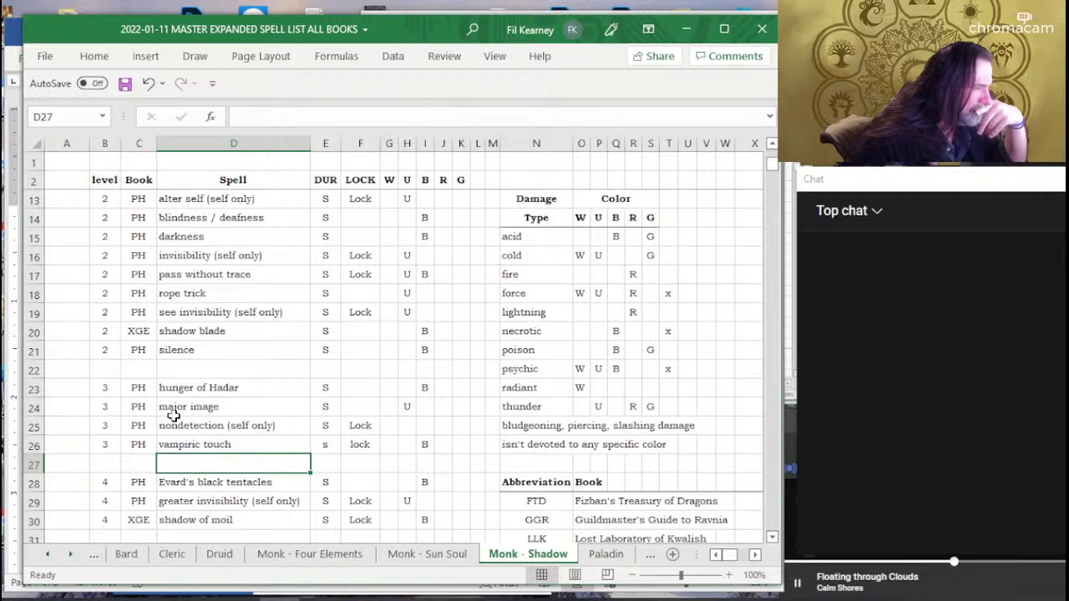
scroll(188, 406, down, 2)
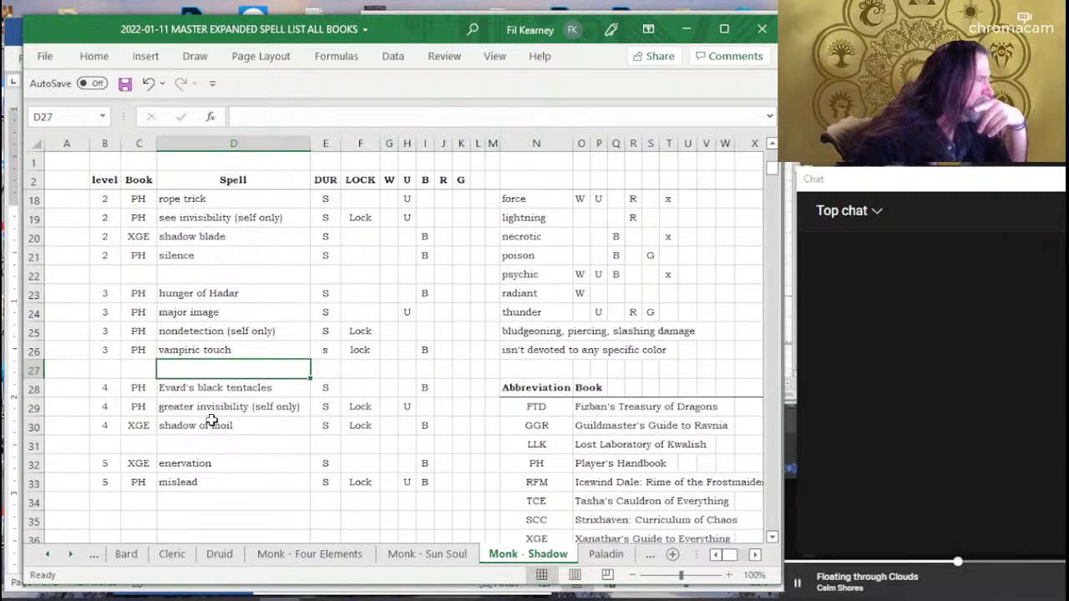
scroll(212, 420, up, 2)
scroll(216, 311, up, 2)
scroll(210, 310, up, 2)
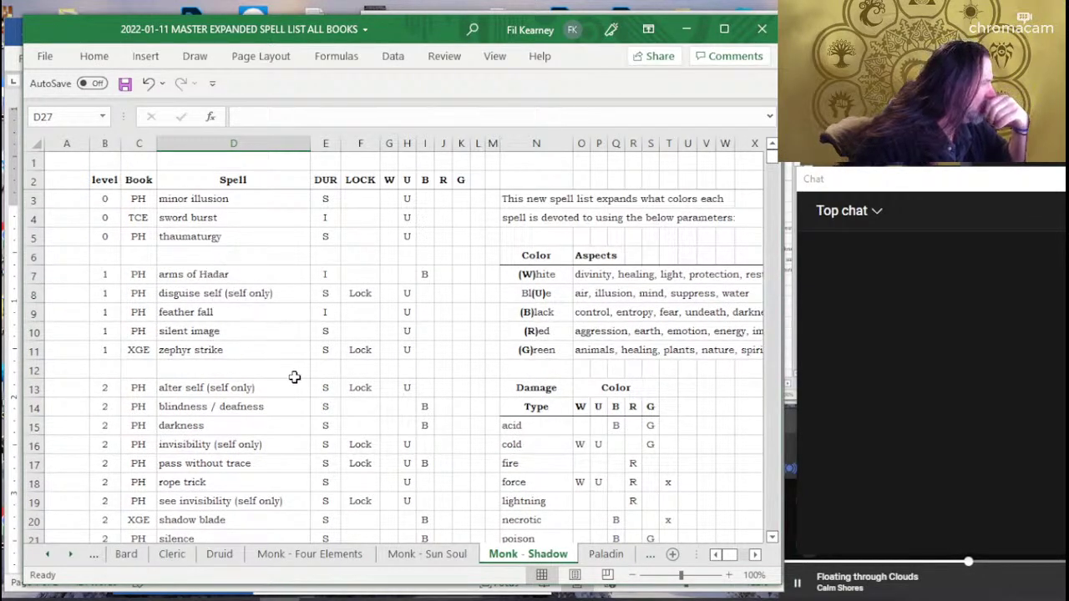
Delete the feather fall cells B9:K9 on Monk - Shadow, shifting the cells below up.
drag(108, 314, 453, 315)
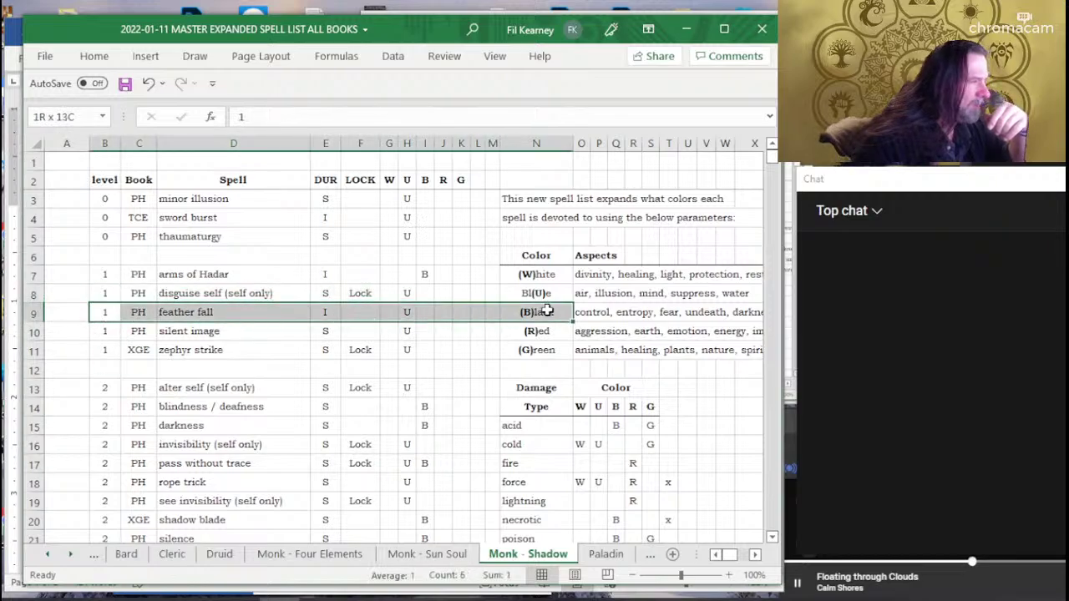
right_click(453, 315)
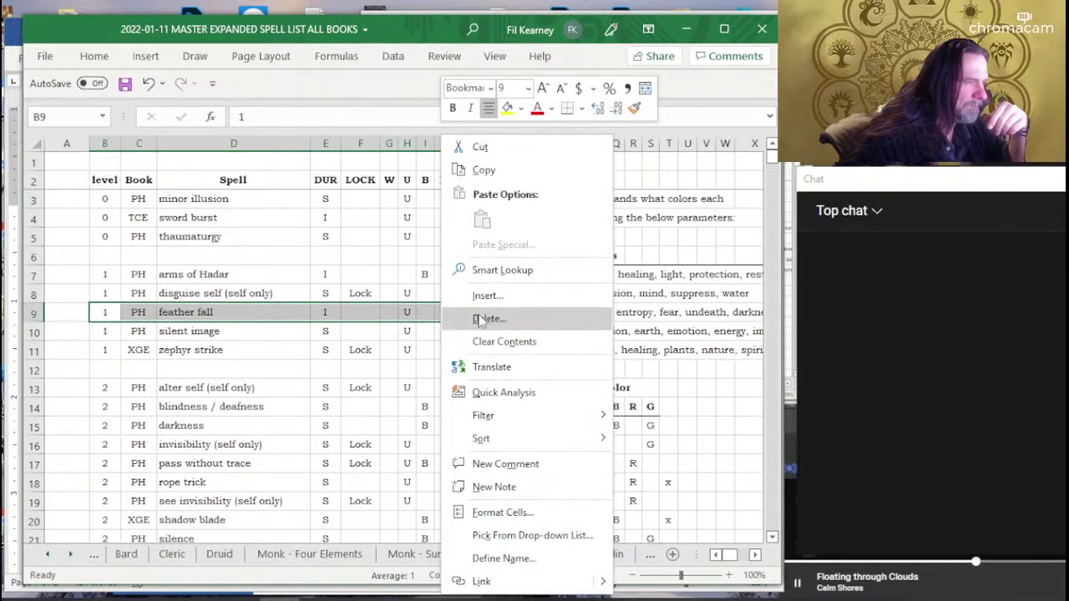
click(475, 318)
click(455, 336)
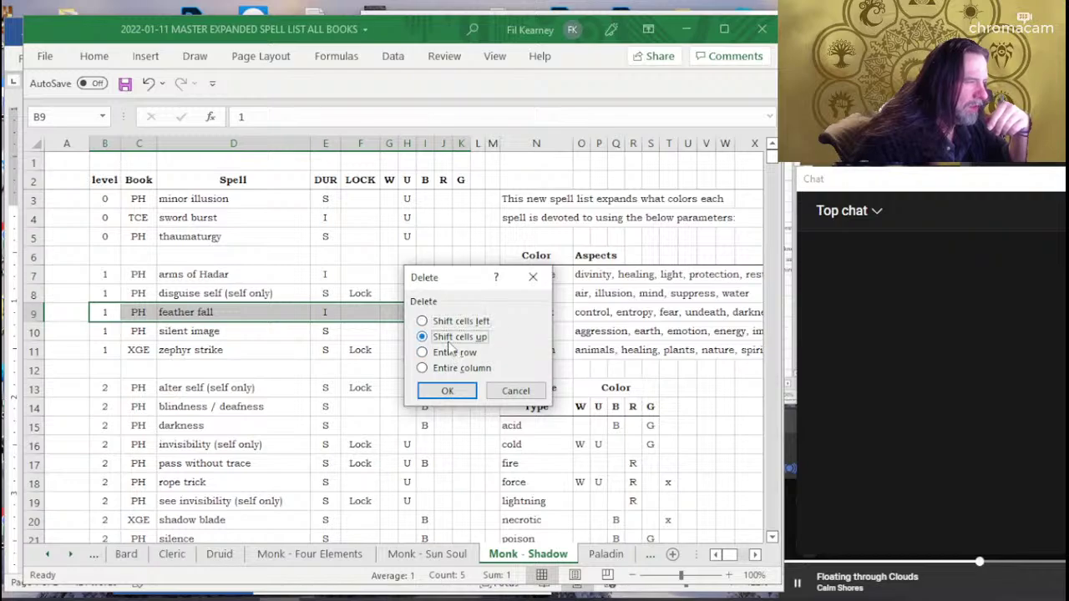
click(448, 391)
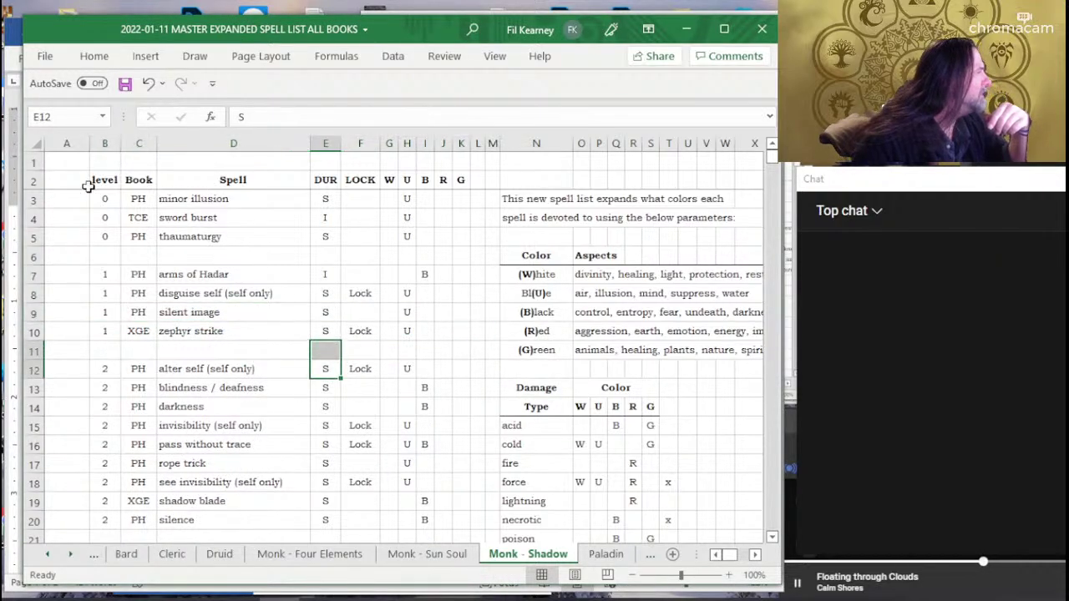
Review the level column B and the U and B colour columns H and I.
click(104, 144)
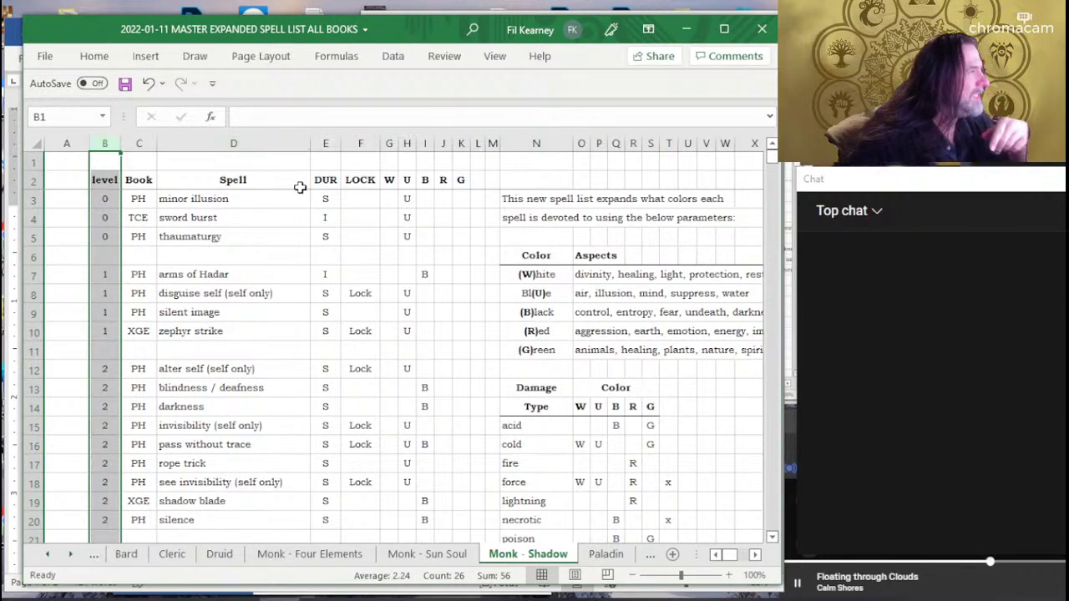
click(402, 144)
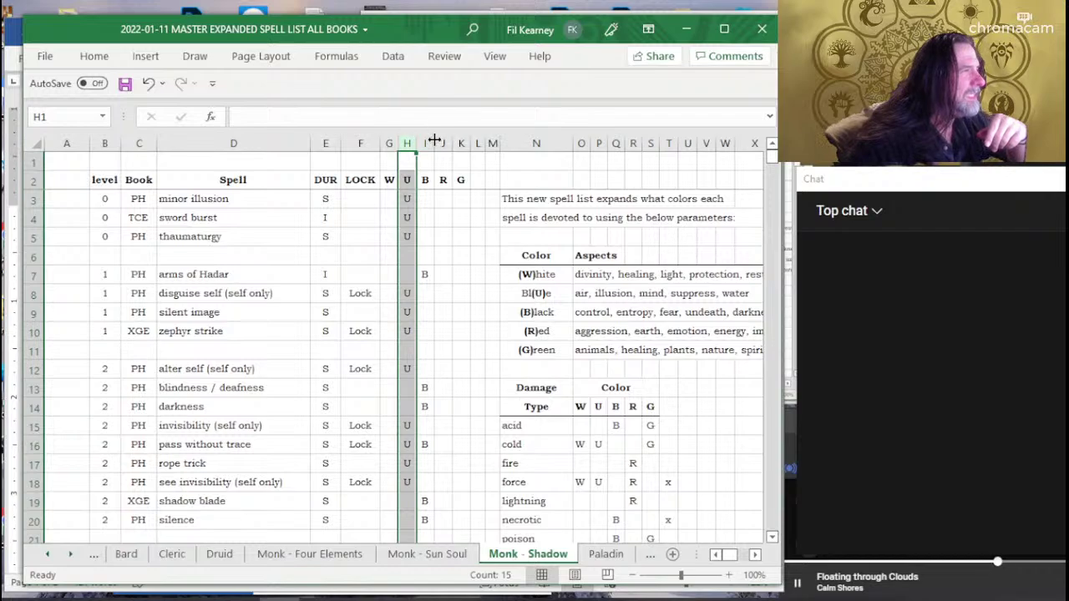
click(425, 145)
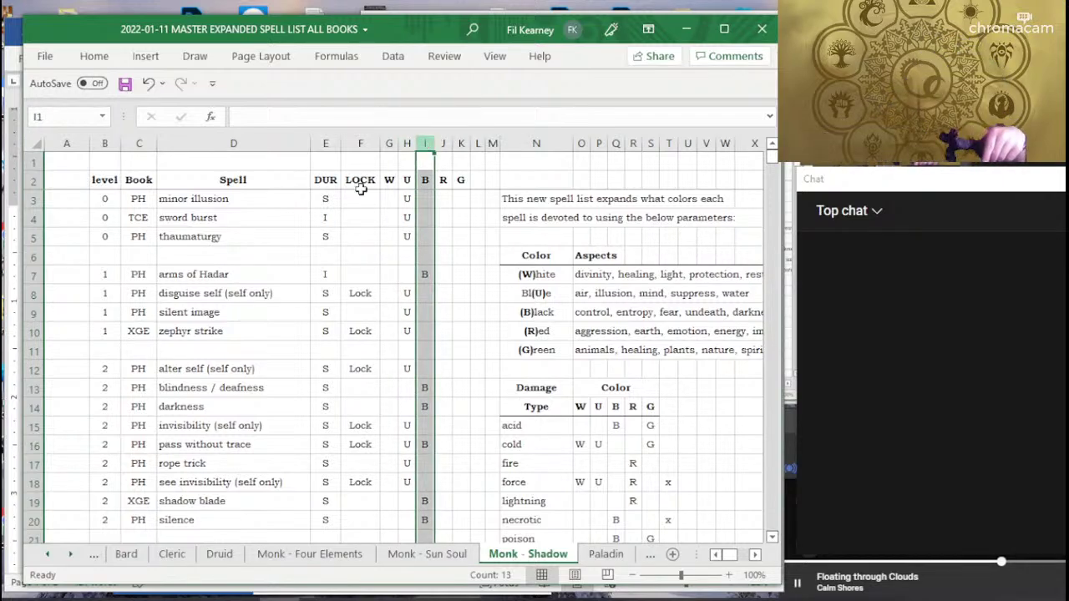
click(210, 311)
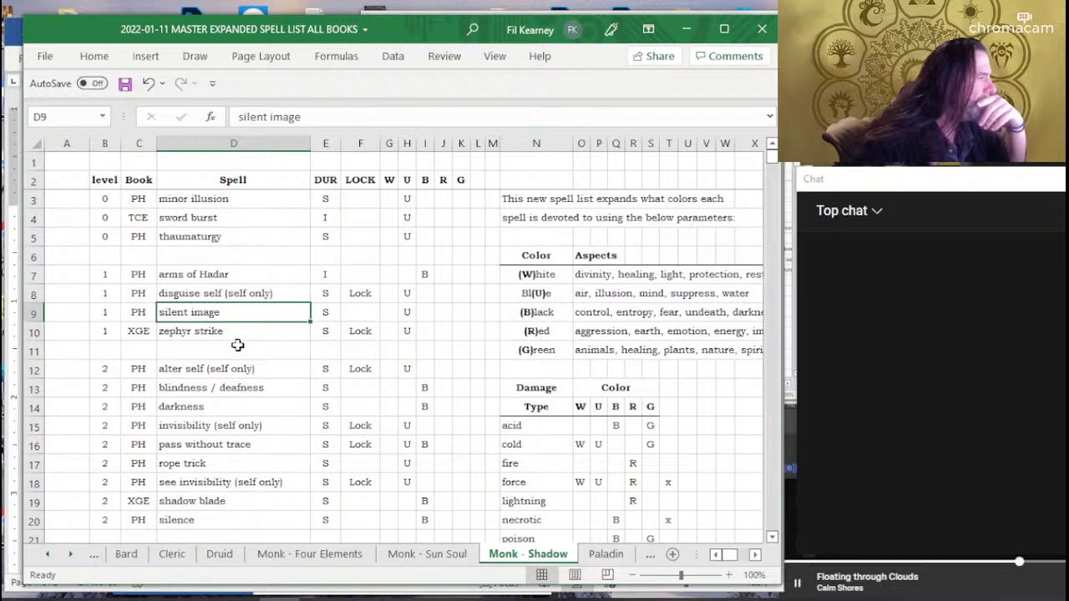
scroll(230, 330, down, 2)
scroll(213, 288, down, 1)
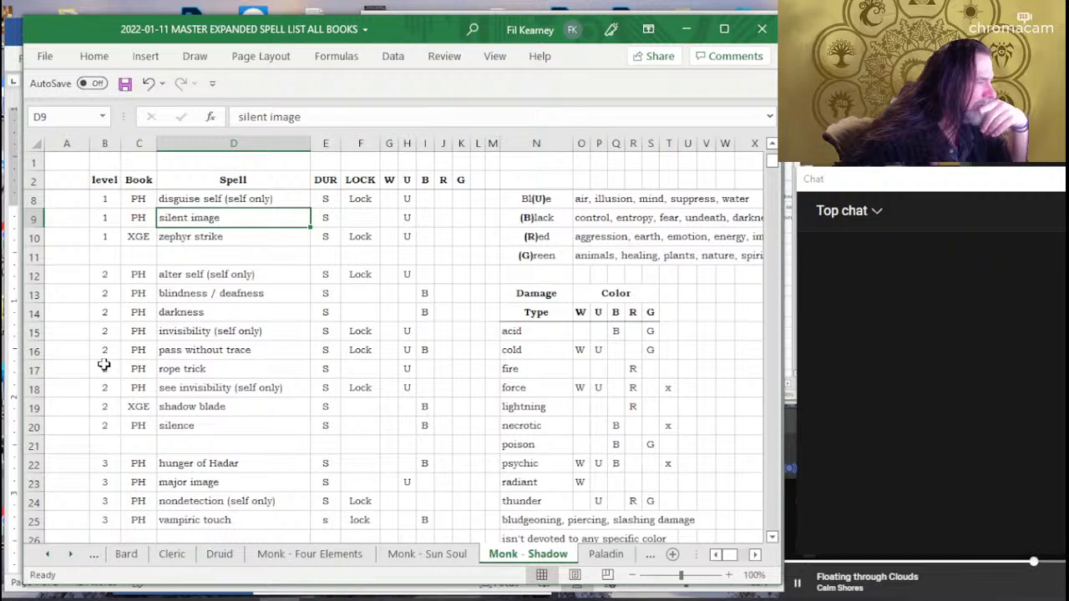
drag(103, 365, 451, 377)
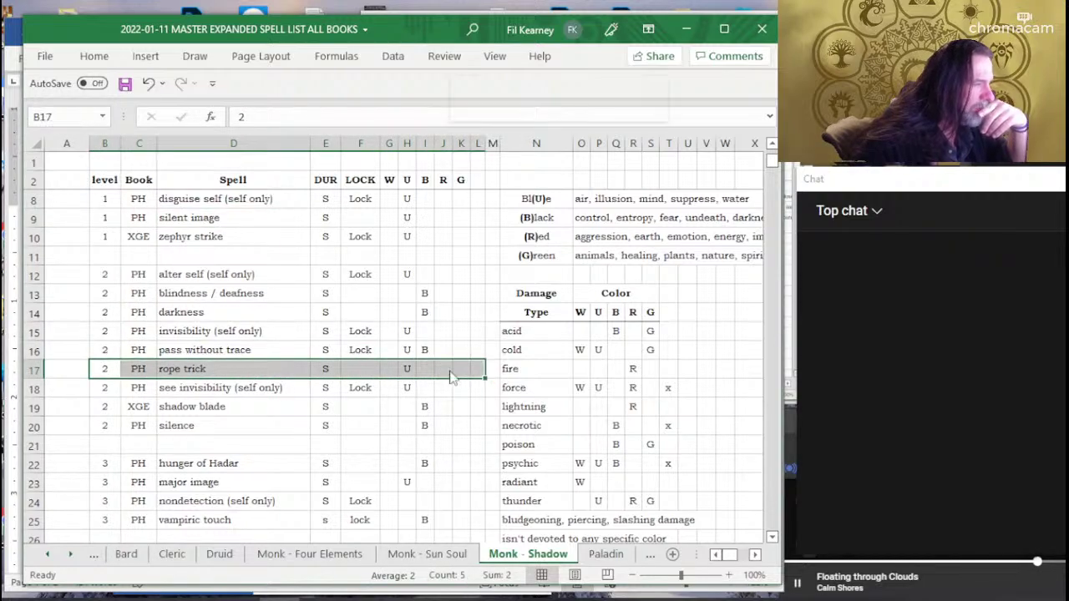
right_click(450, 378)
click(486, 316)
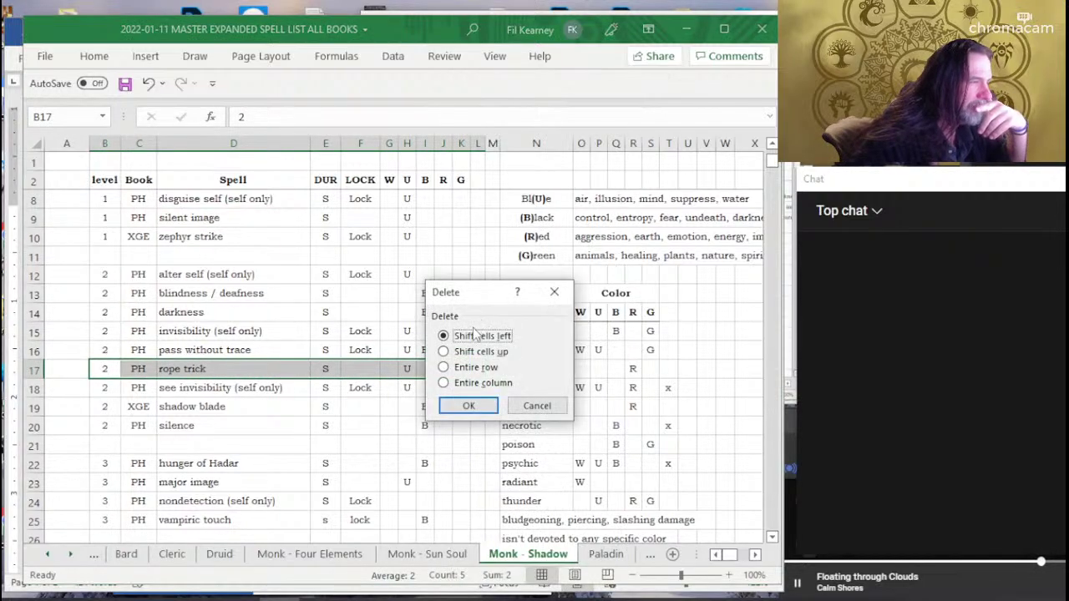
click(479, 352)
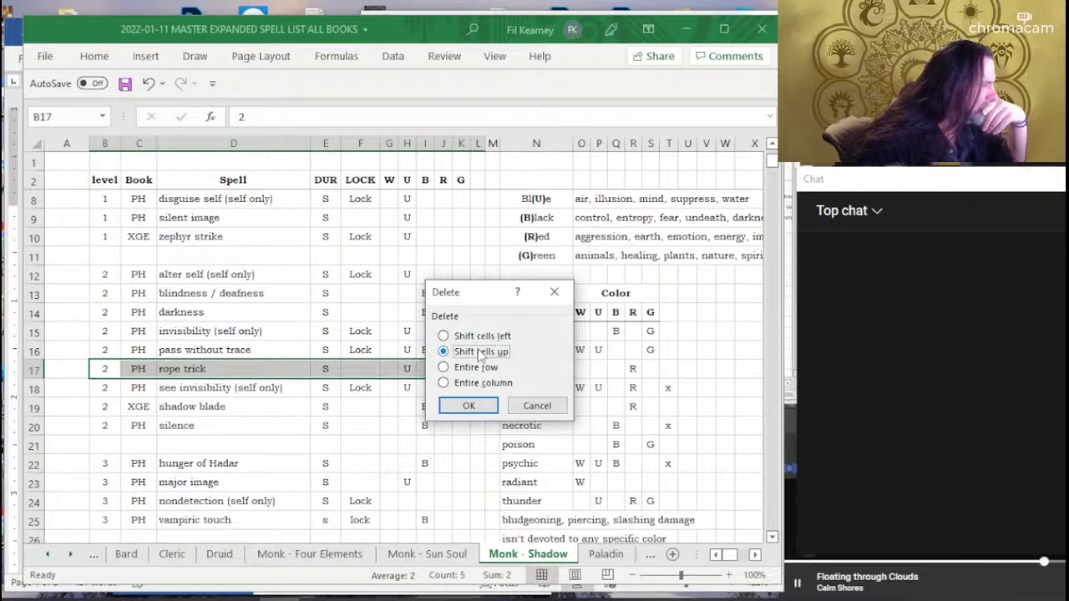
click(468, 406)
click(263, 286)
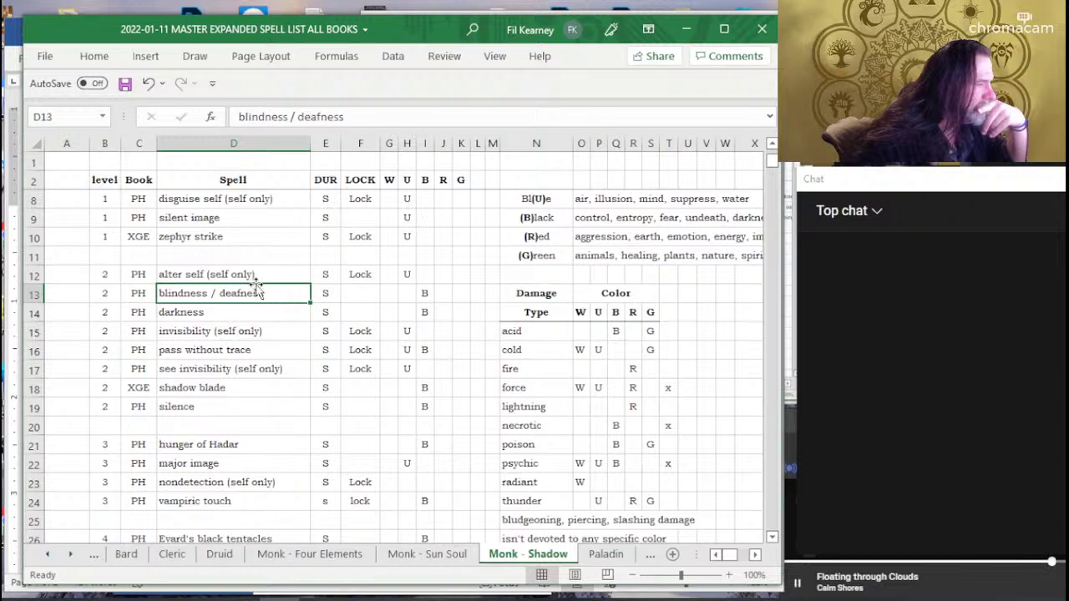
scroll(201, 394, down, 2)
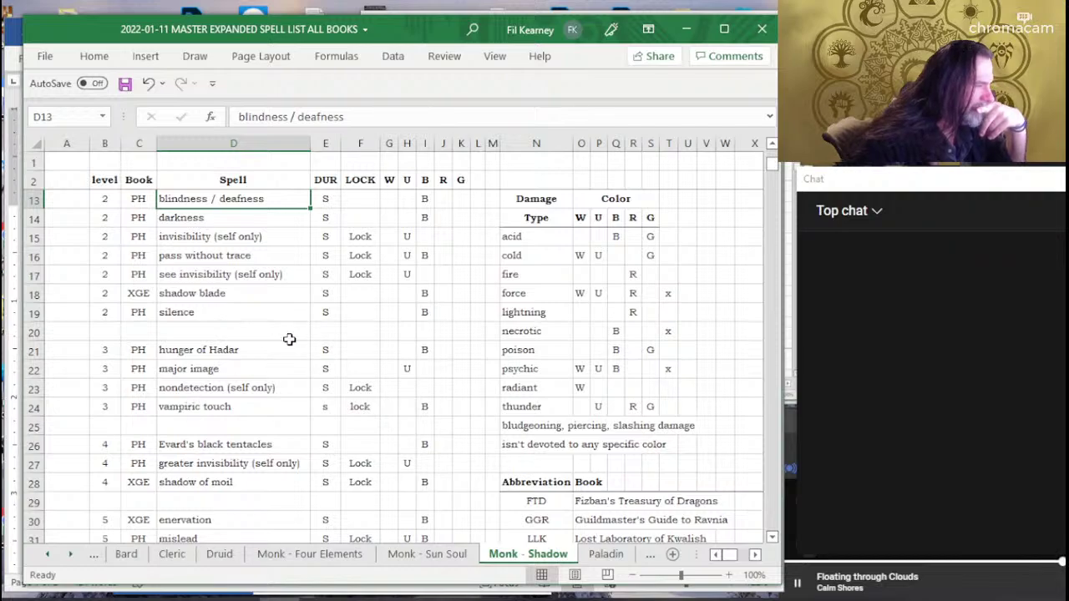
Enter U in H23 and B in I23 for nondetection (self only).
click(406, 390)
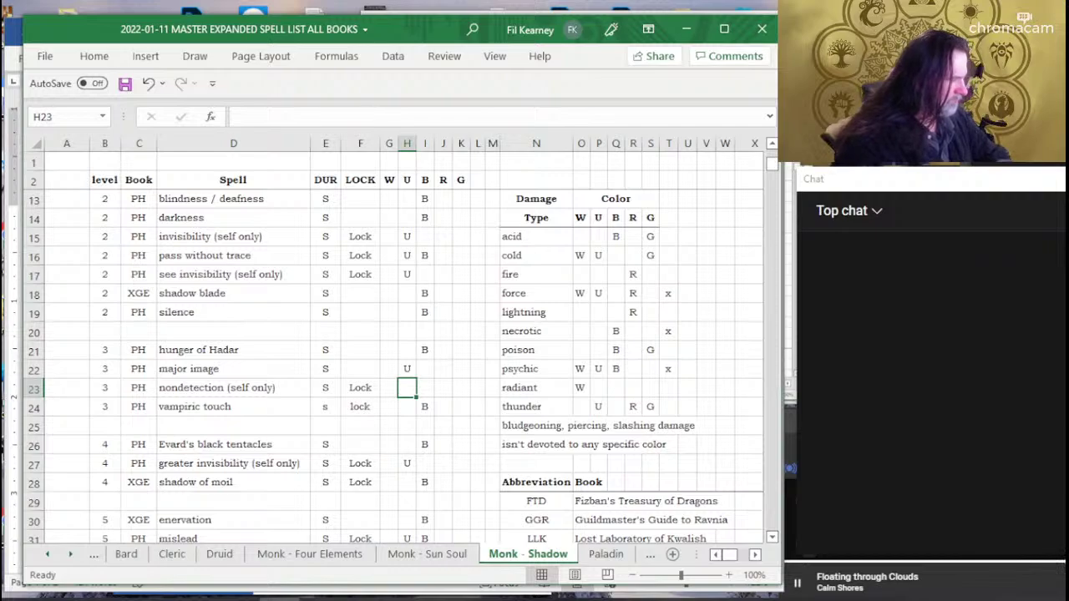
text(U)
key(Tab)
text(B)
key(Up)
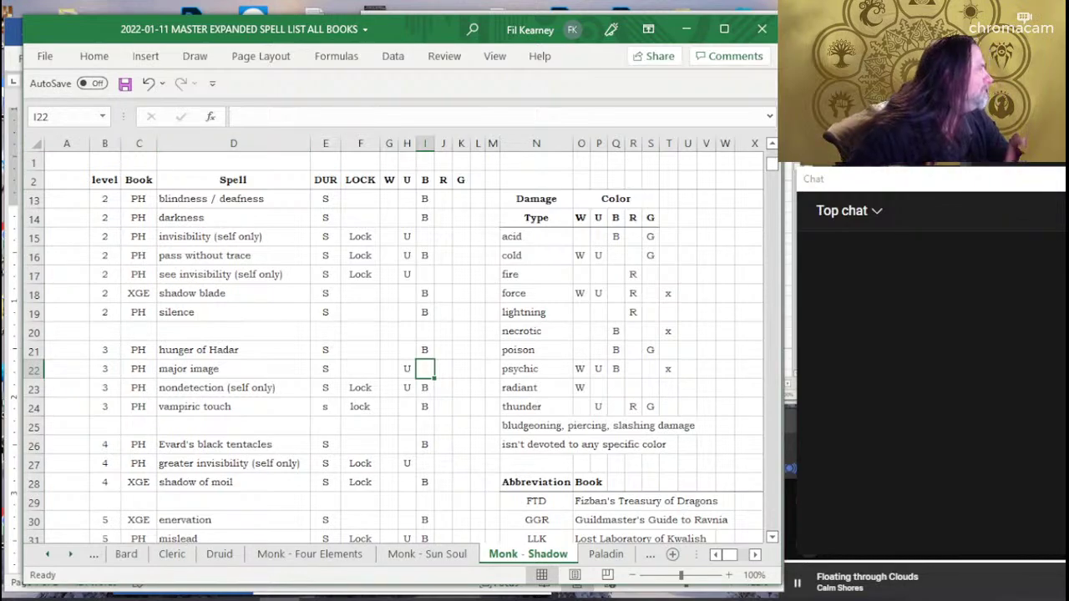
Check the status-bar counts for the level column B and colour columns H and I.
click(104, 144)
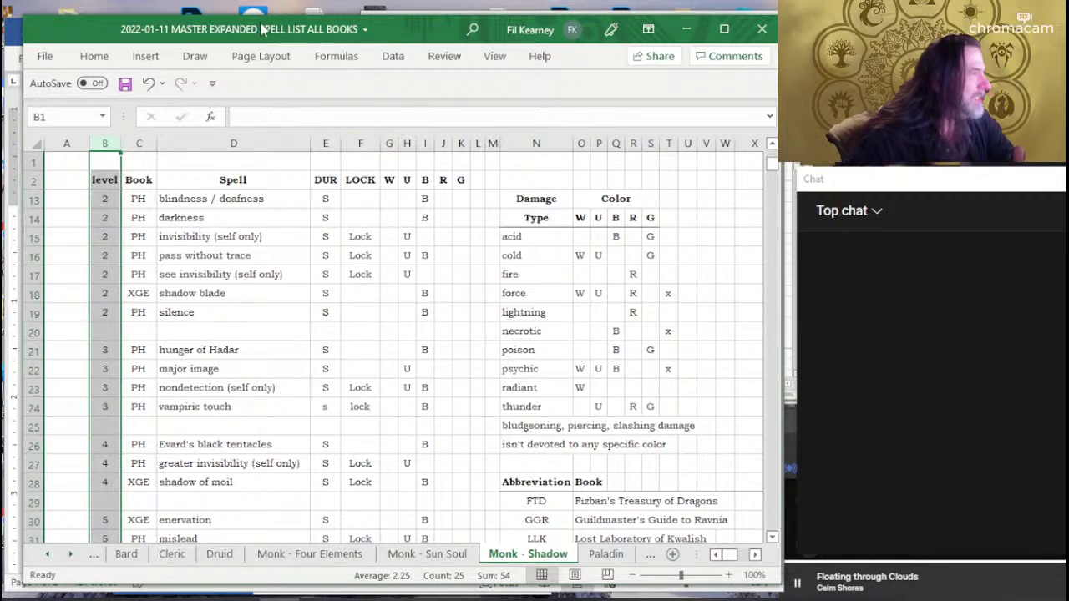
click(409, 144)
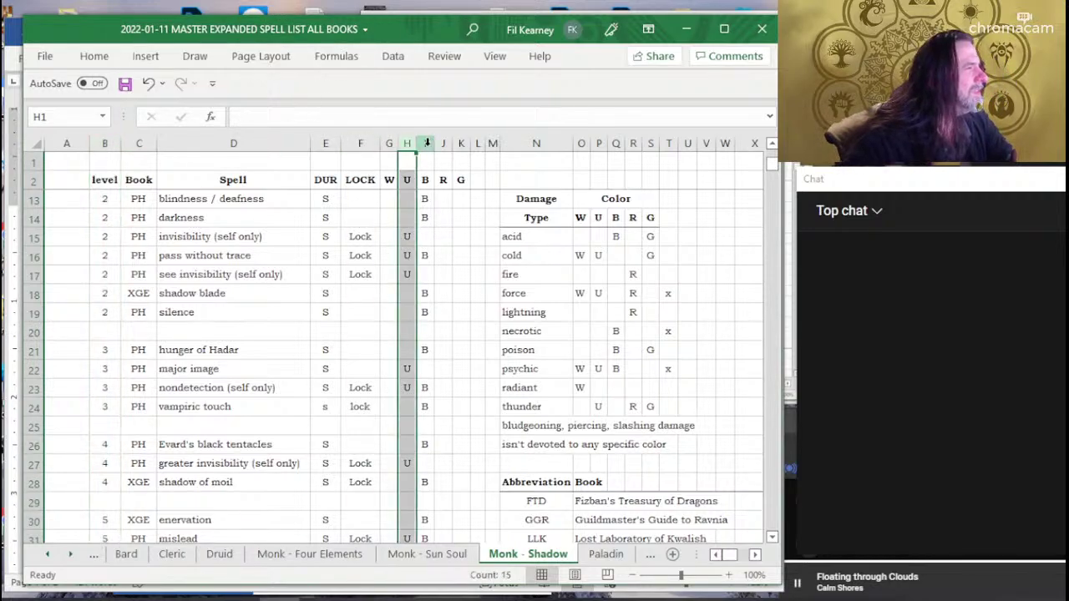
click(427, 144)
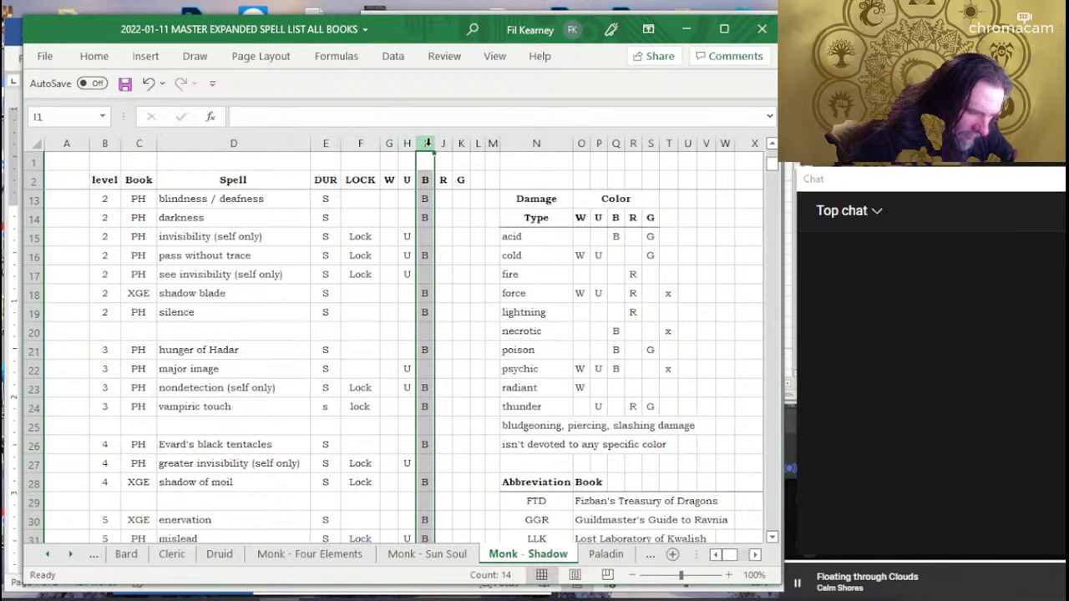
click(289, 308)
scroll(273, 342, down, 2)
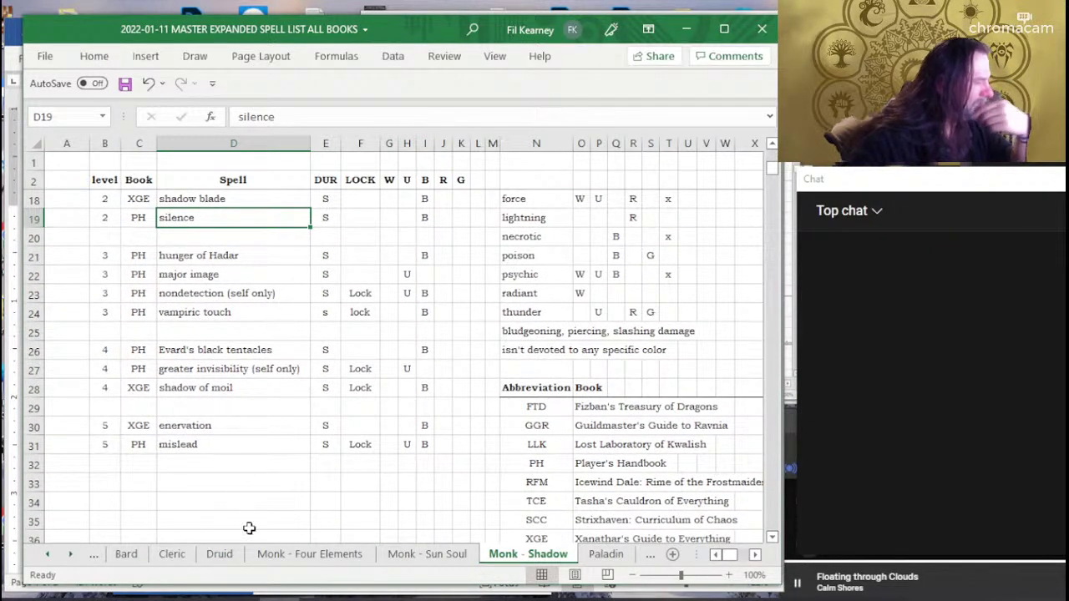
Flip between Monk - Sun Soul and Monk - Shadow, scrolling Sun Soul's list down to flame strike and wall of light.
click(431, 555)
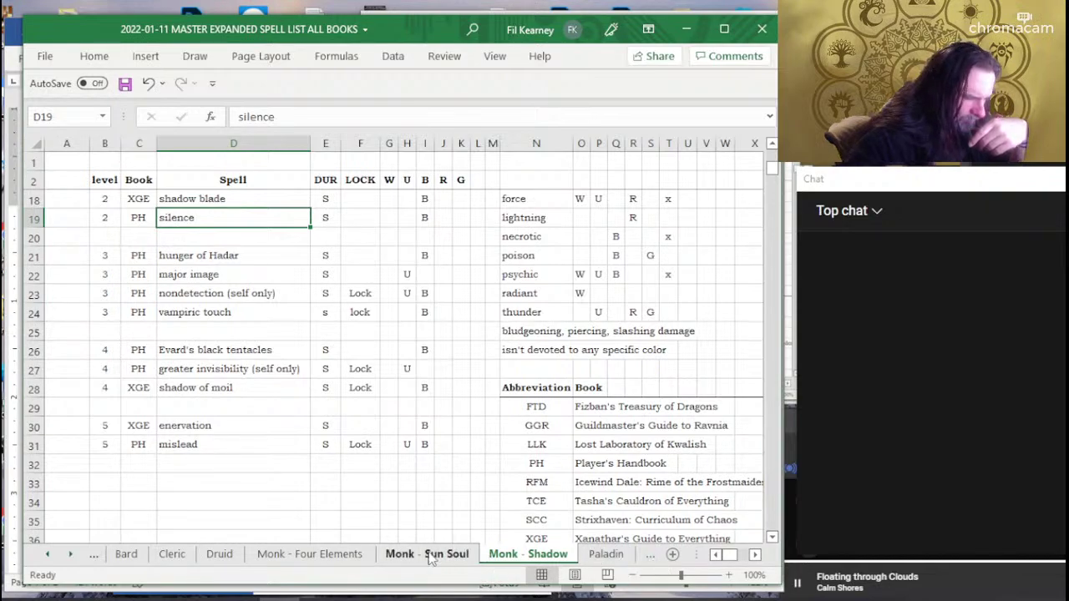
scroll(333, 398, up, 2)
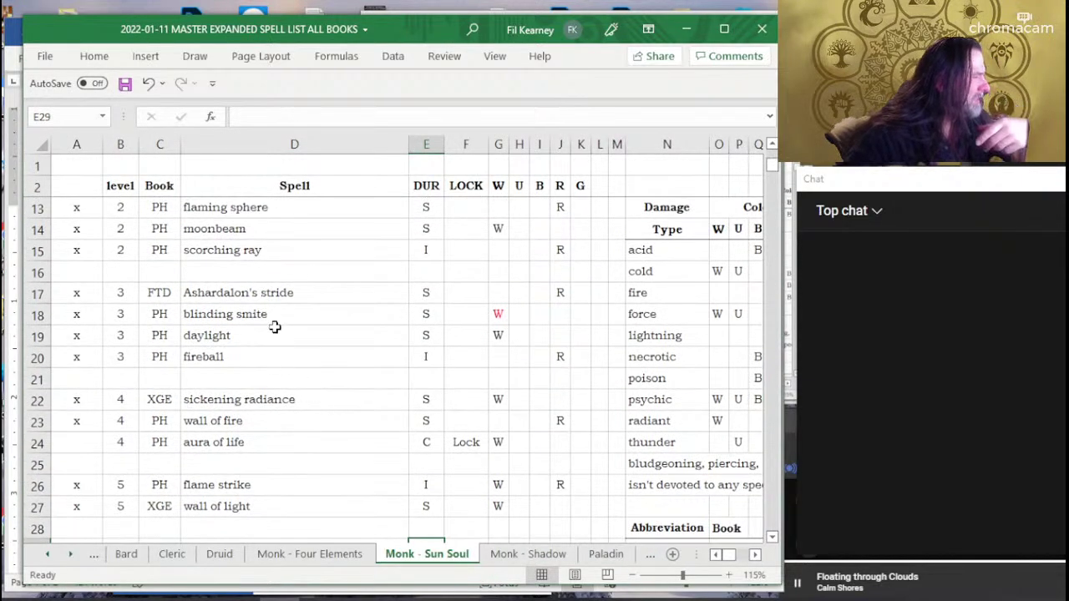
click(528, 554)
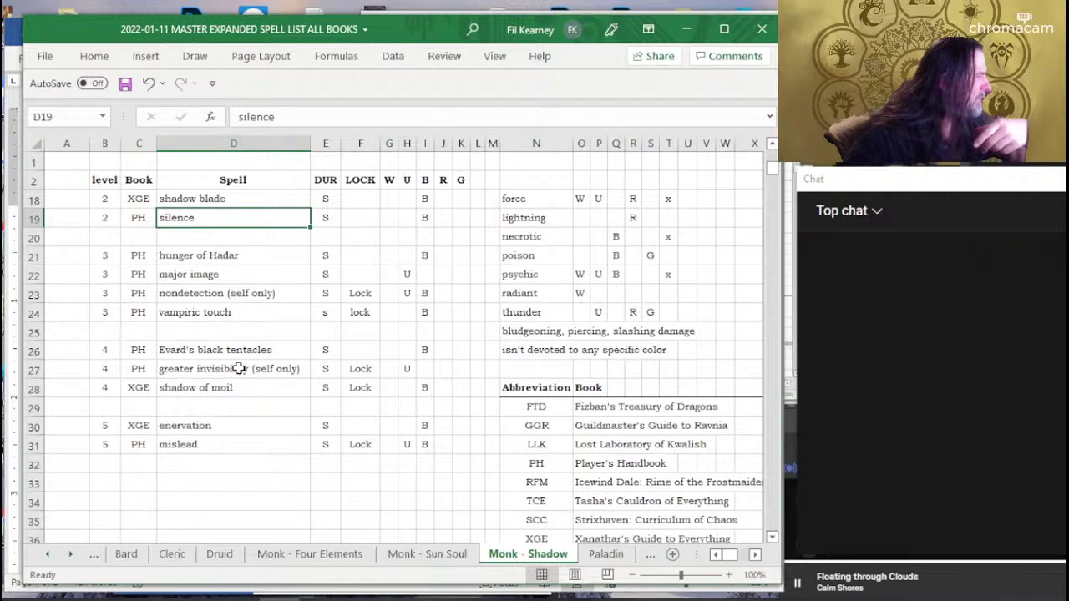
scroll(308, 341, up, 3)
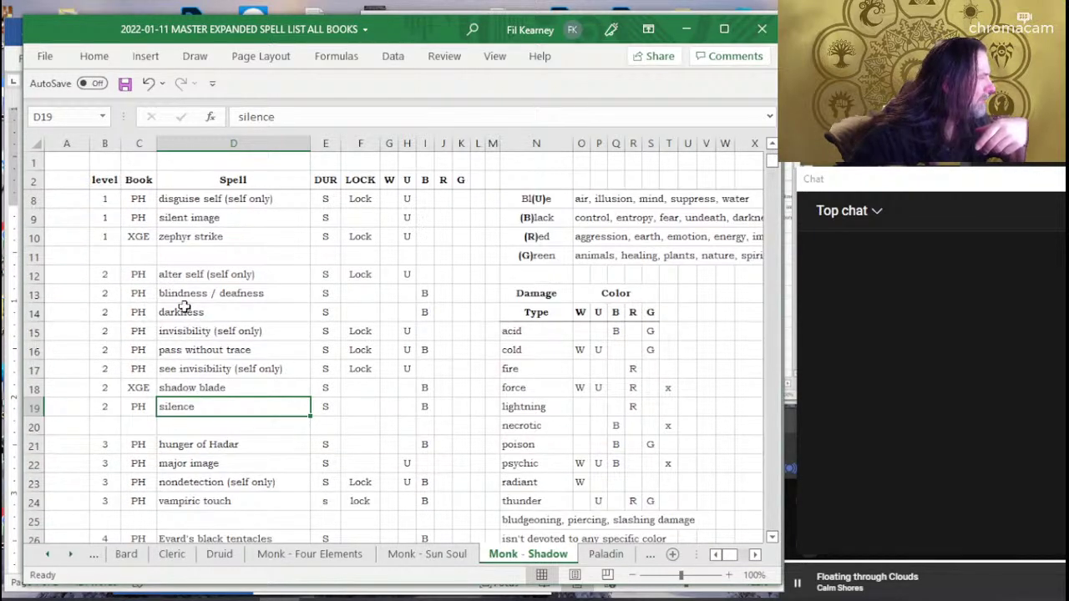
click(427, 553)
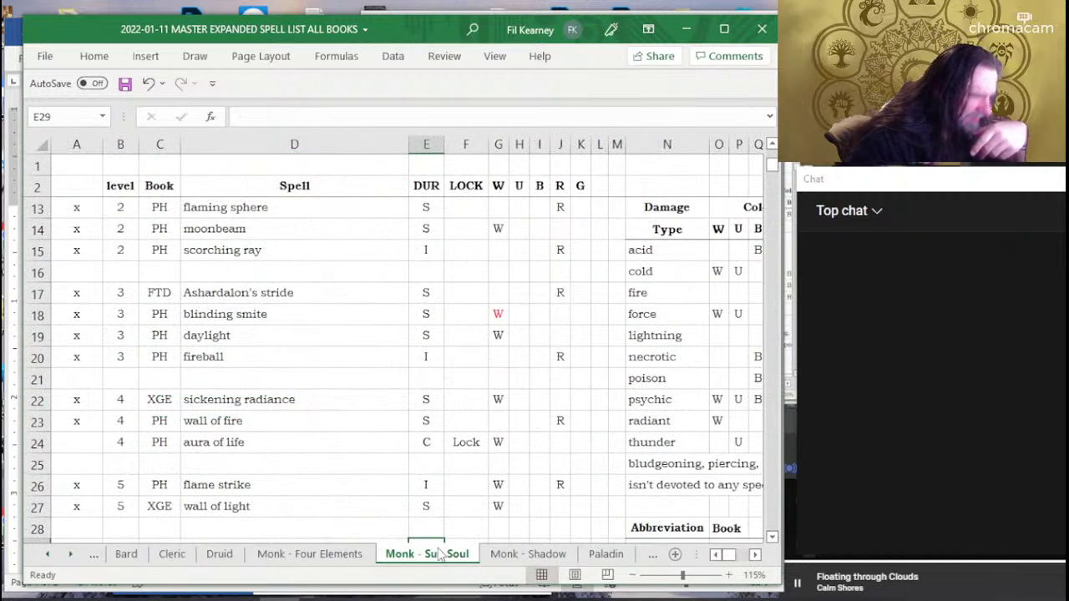
scroll(322, 378, up, 3)
scroll(323, 379, down, 2)
scroll(322, 378, down, 1)
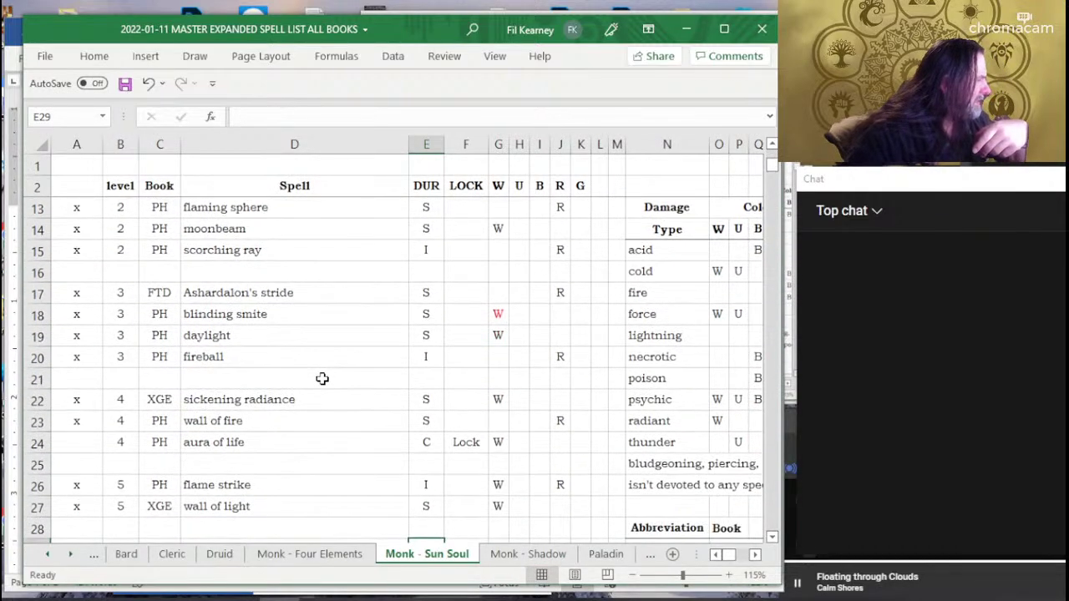
scroll(264, 393, up, 2)
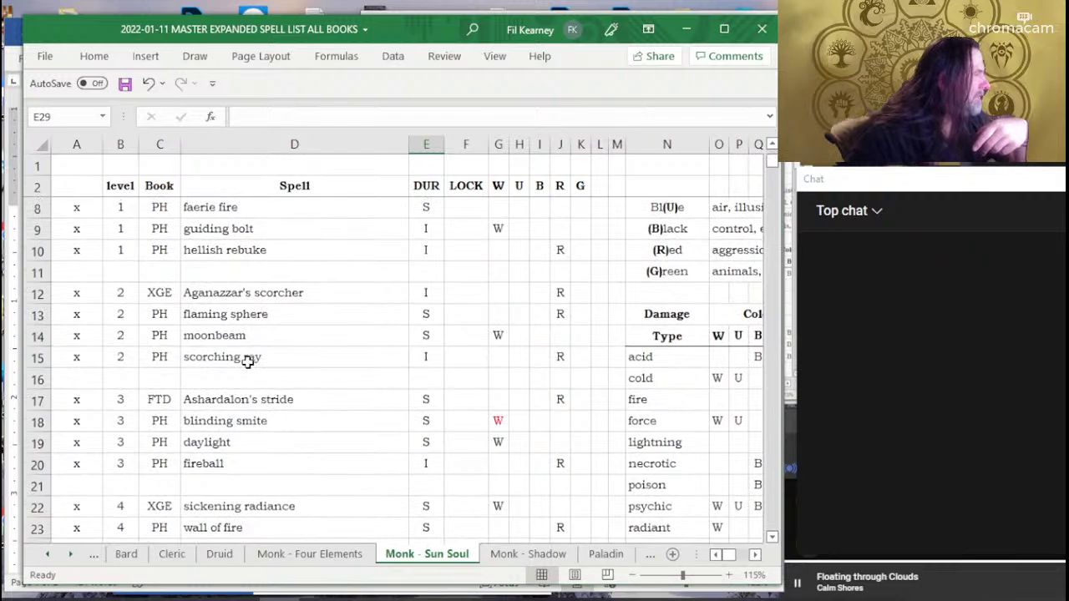
scroll(247, 360, up, 2)
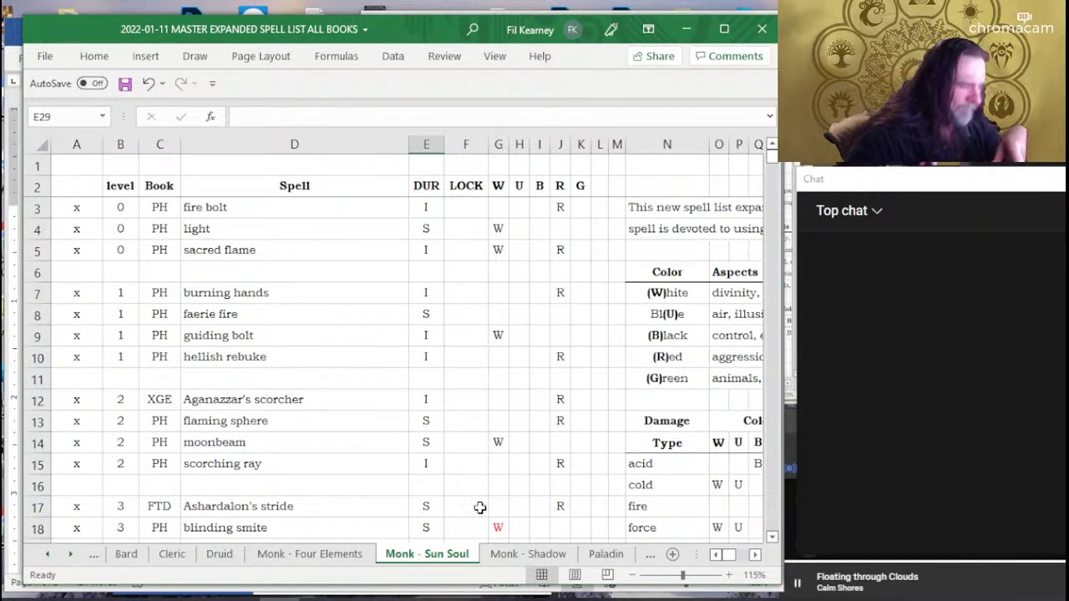
scroll(310, 401, down, 2)
scroll(310, 387, down, 2)
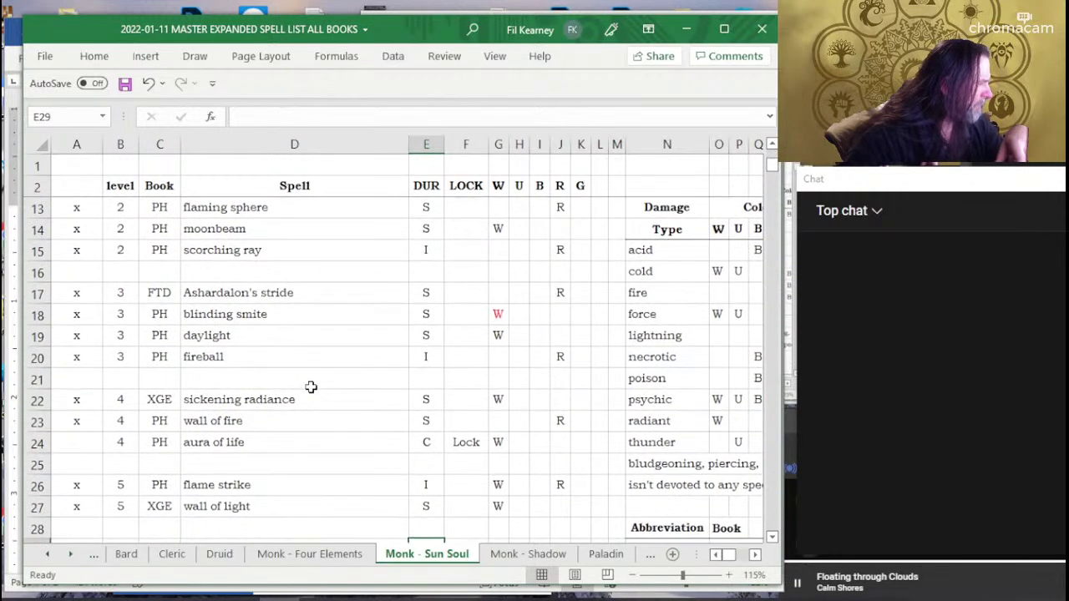
scroll(316, 380, down, 2)
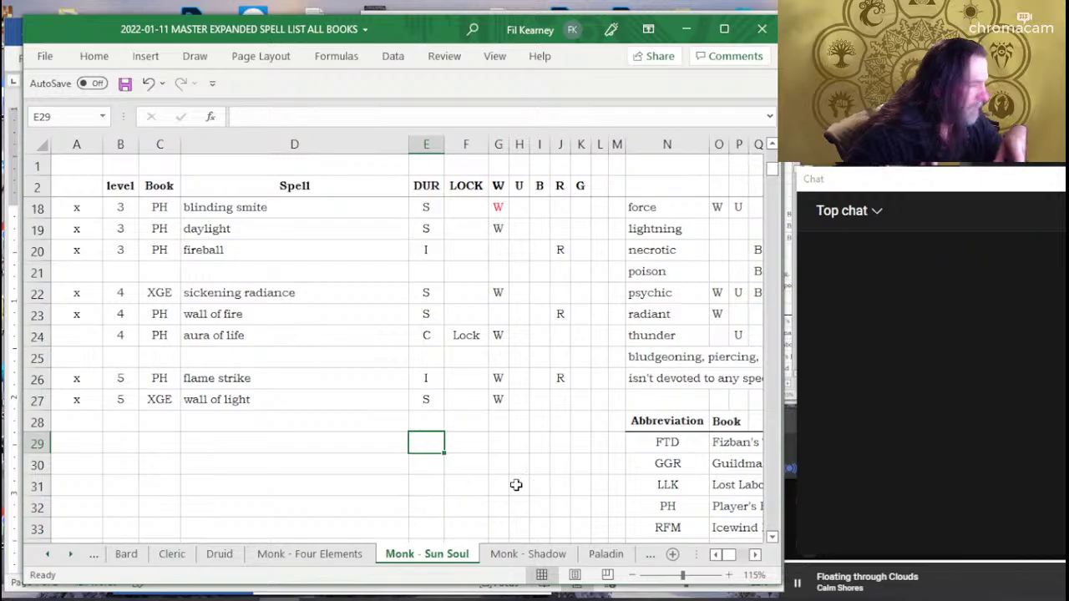
Scroll through the Monk - Shadow list and select the alter self (self only) cell D12.
click(526, 553)
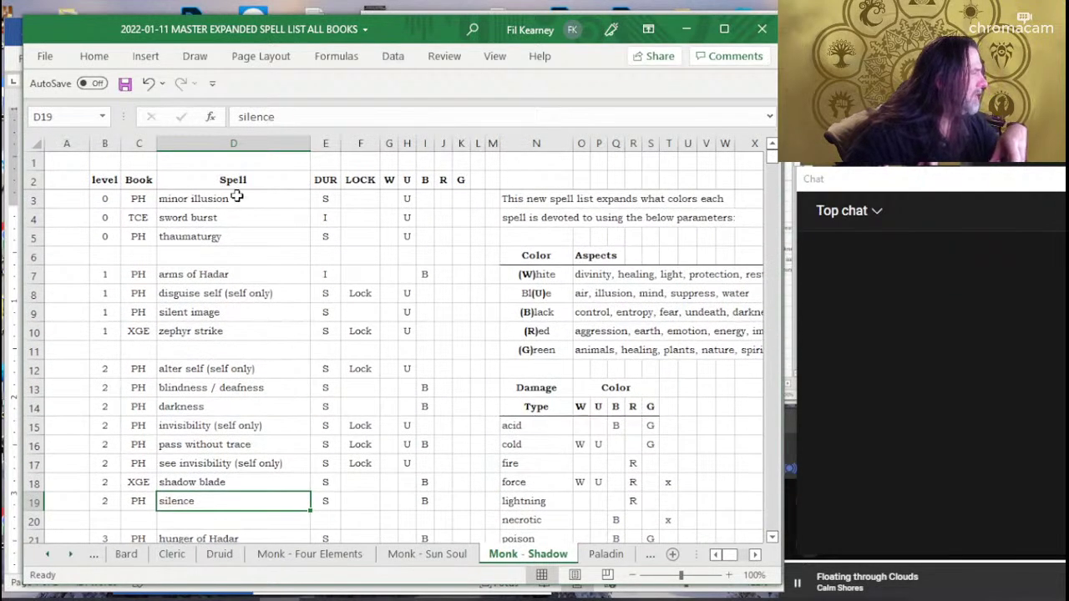
scroll(234, 301, down, 2)
scroll(227, 317, down, 2)
scroll(219, 343, down, 1)
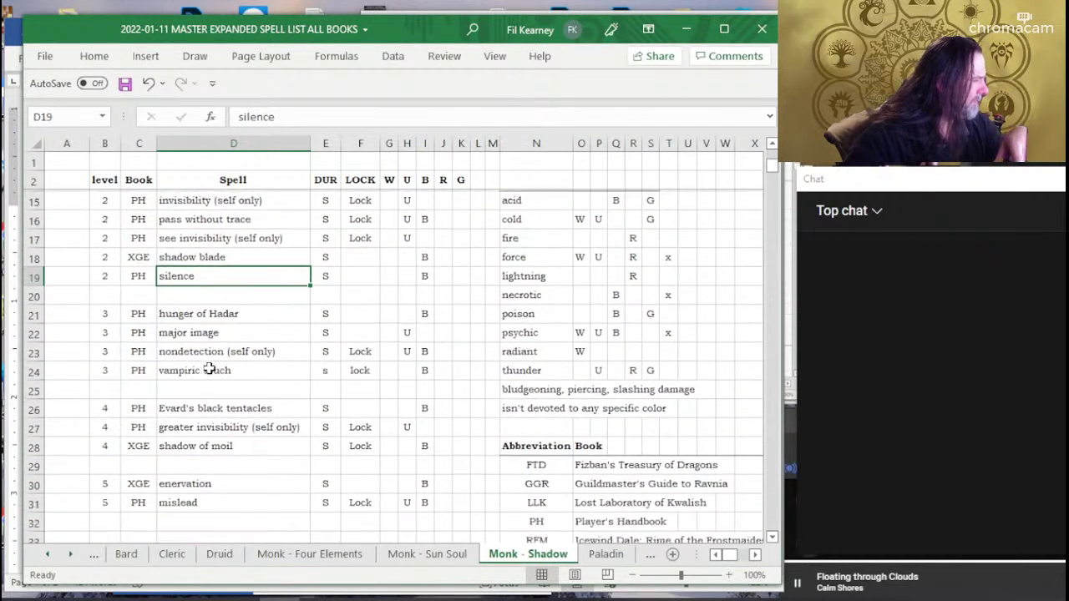
scroll(208, 366, down, 1)
scroll(209, 367, up, 3)
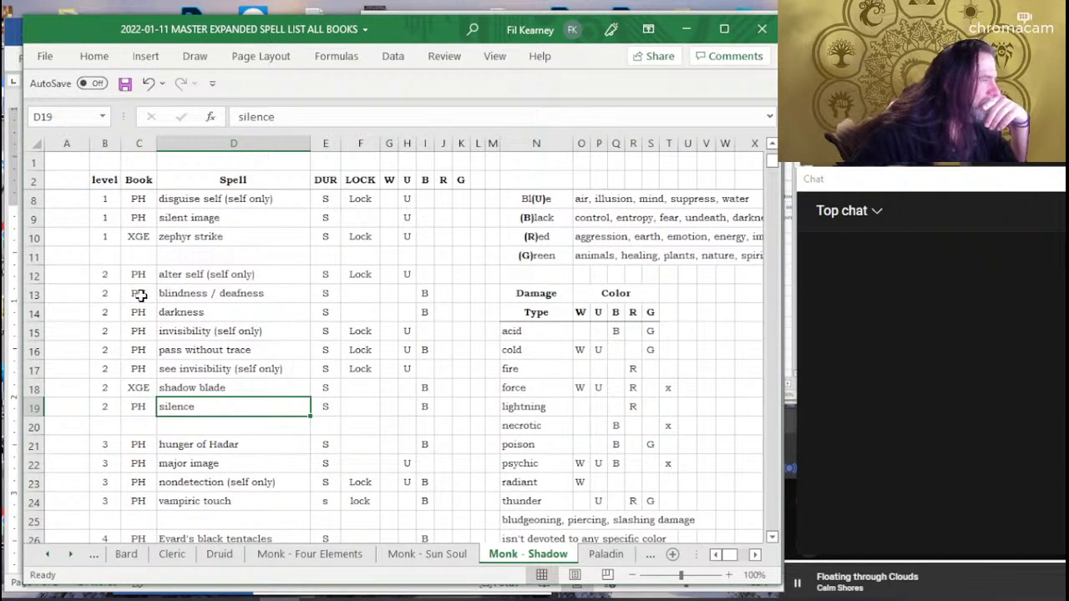
scroll(336, 268, up, 2)
scroll(338, 285, up, 1)
scroll(308, 300, down, 2)
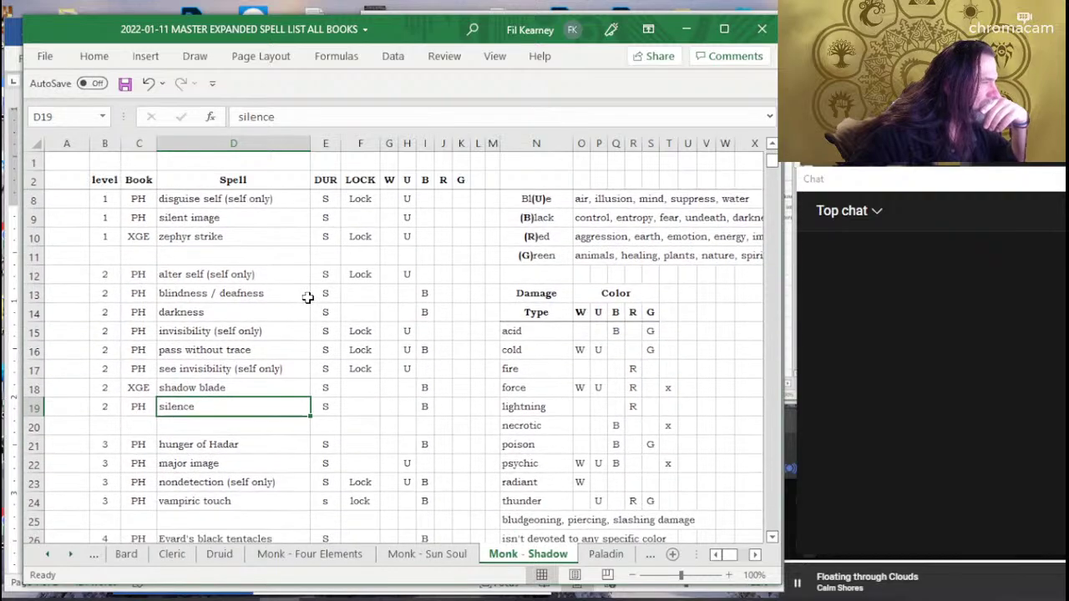
click(202, 278)
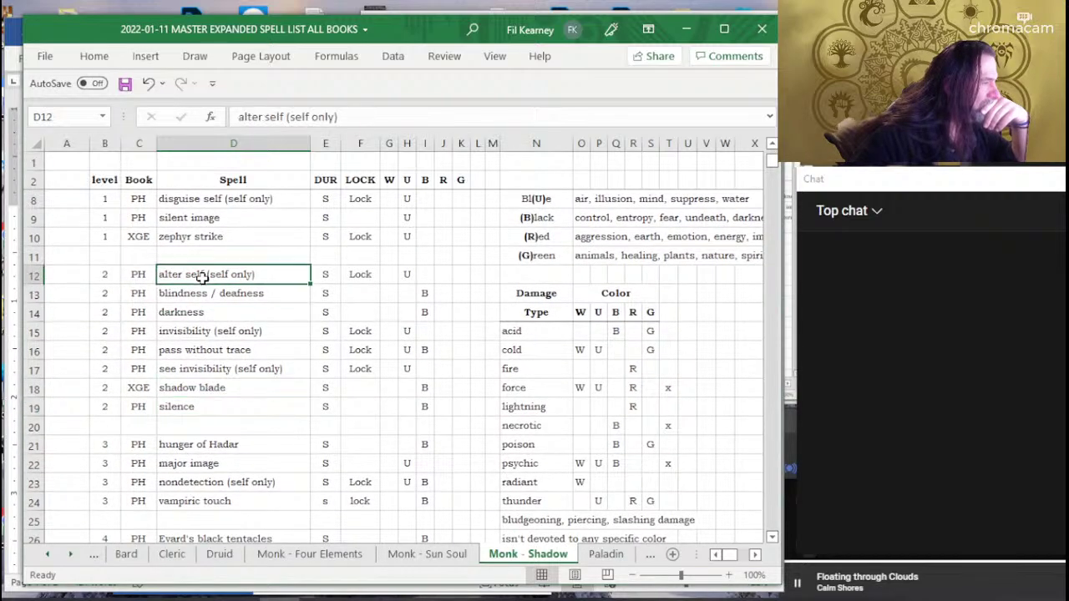
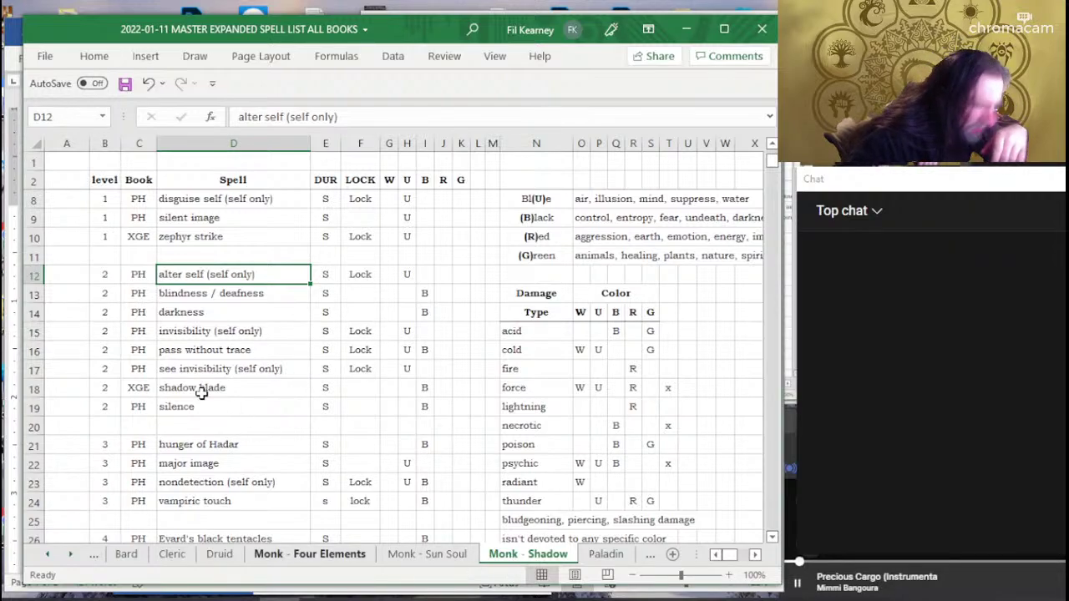
On Monk - Shadow, select the level and U colour columns, then the darkness cell D14.
click(93, 180)
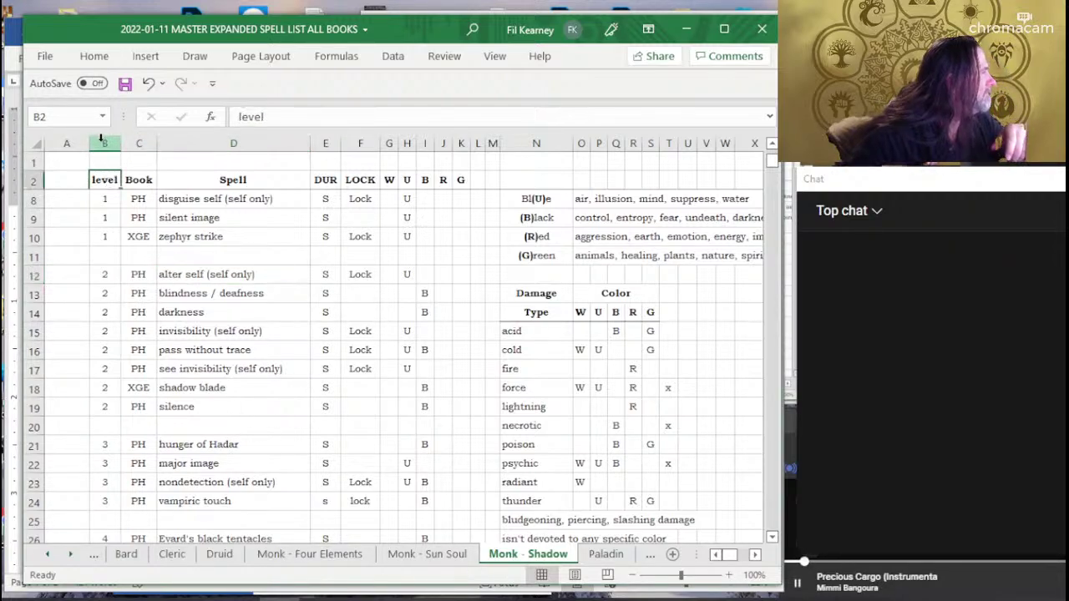
click(102, 140)
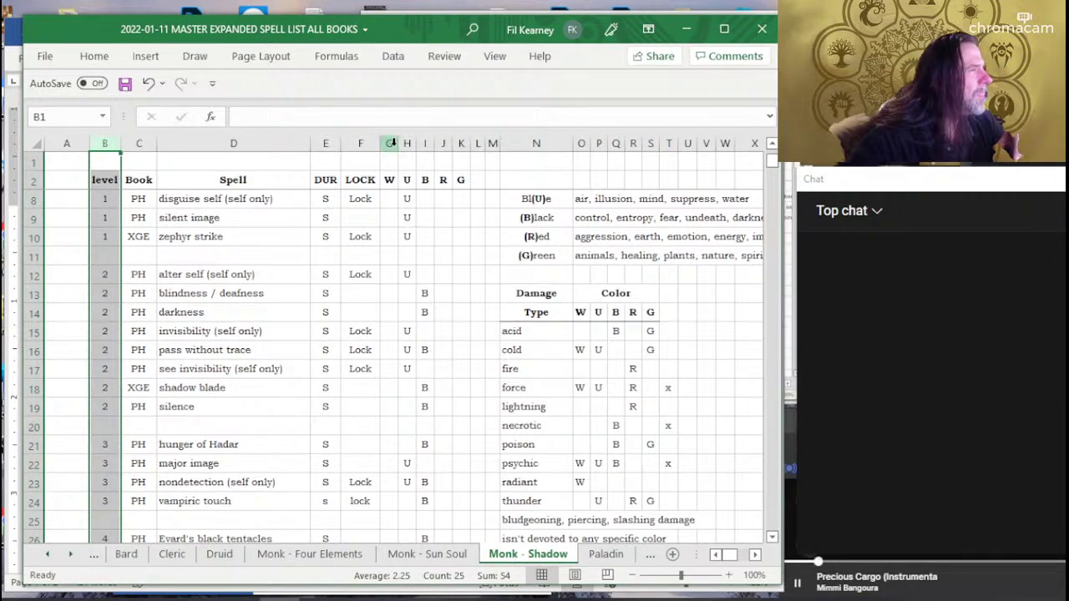
click(407, 142)
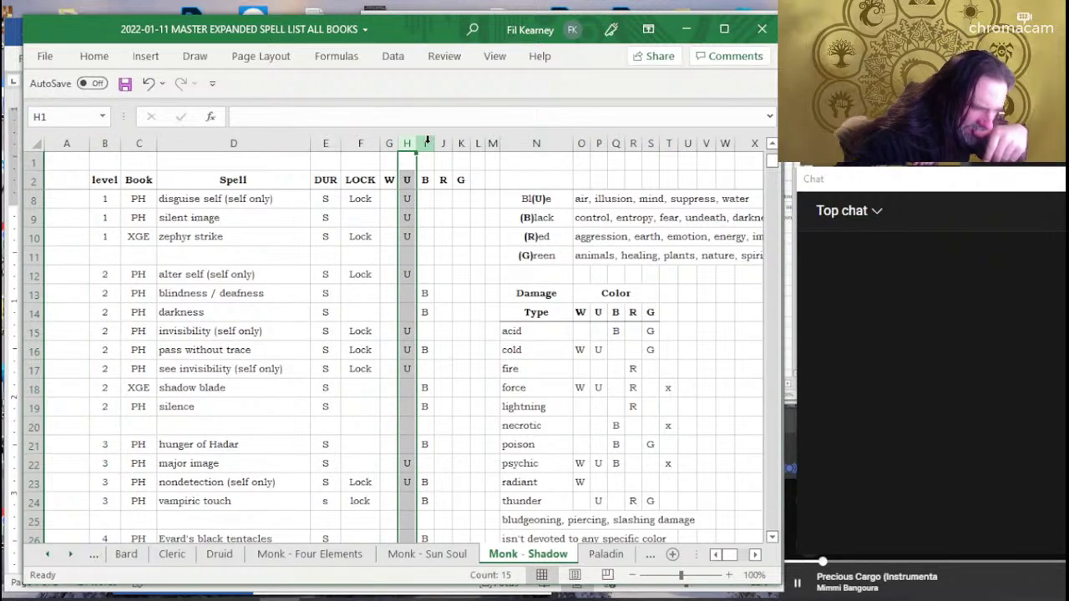
click(294, 309)
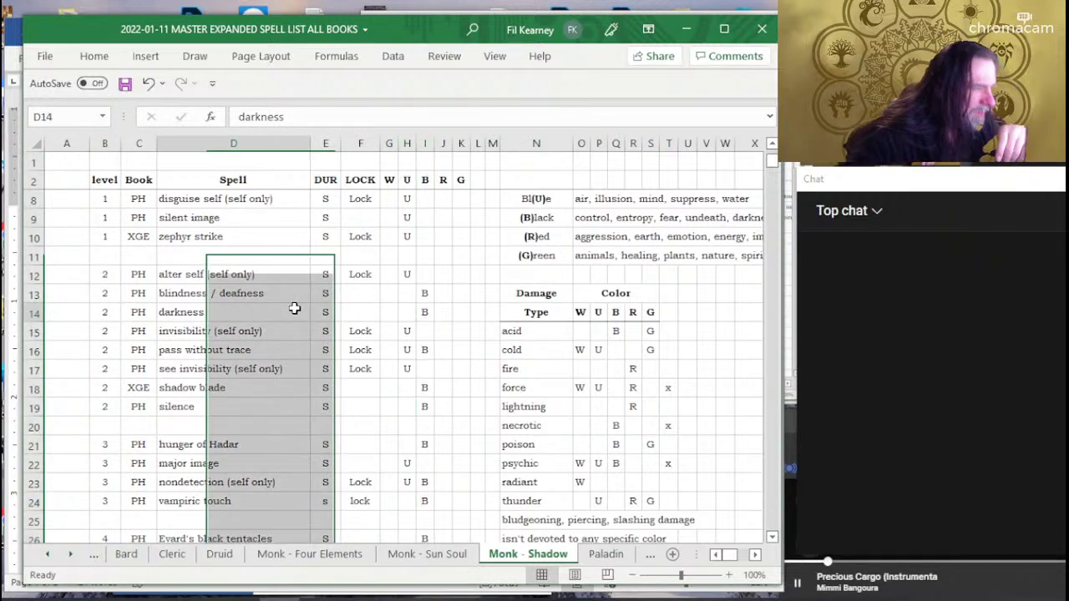
Scroll through the Monk - Shadow list and switch to the Monk - Sun Soul sheet.
scroll(346, 326, up, 1)
scroll(346, 326, up, 1)
scroll(345, 318, down, 2)
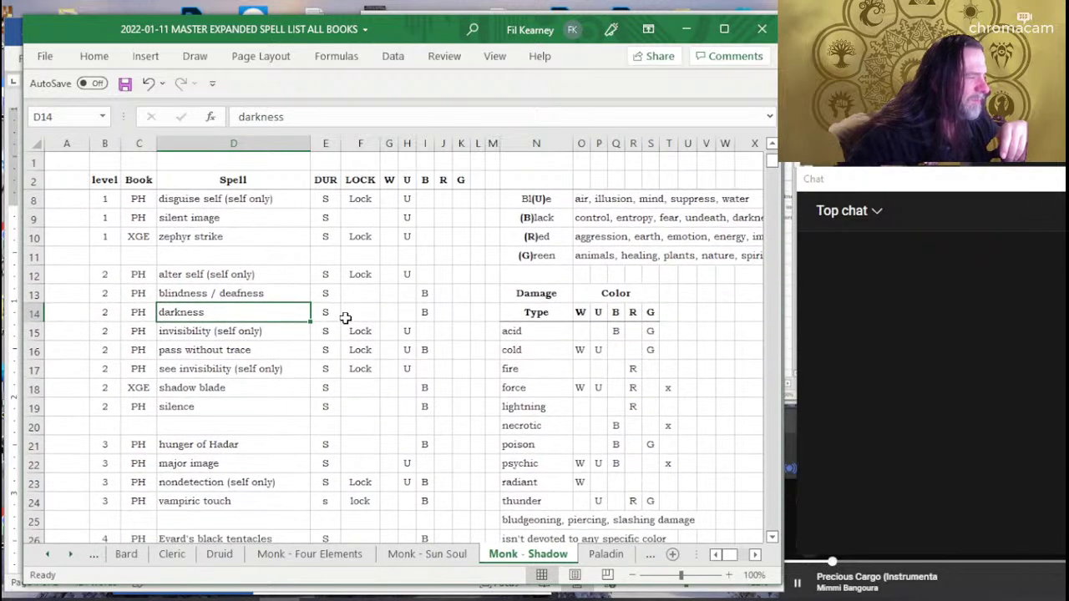
scroll(347, 326, down, 2)
scroll(349, 328, down, 2)
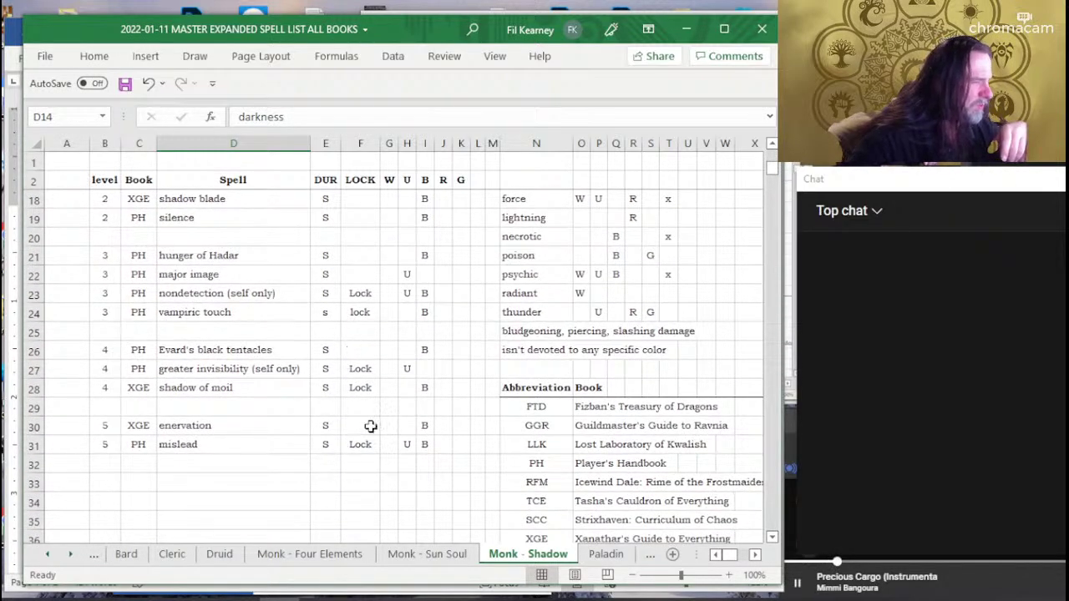
click(427, 553)
Check the level, W and R colour columns and the hellish rebuke cell on Monk - Sun Soul.
scroll(345, 221, up, 5)
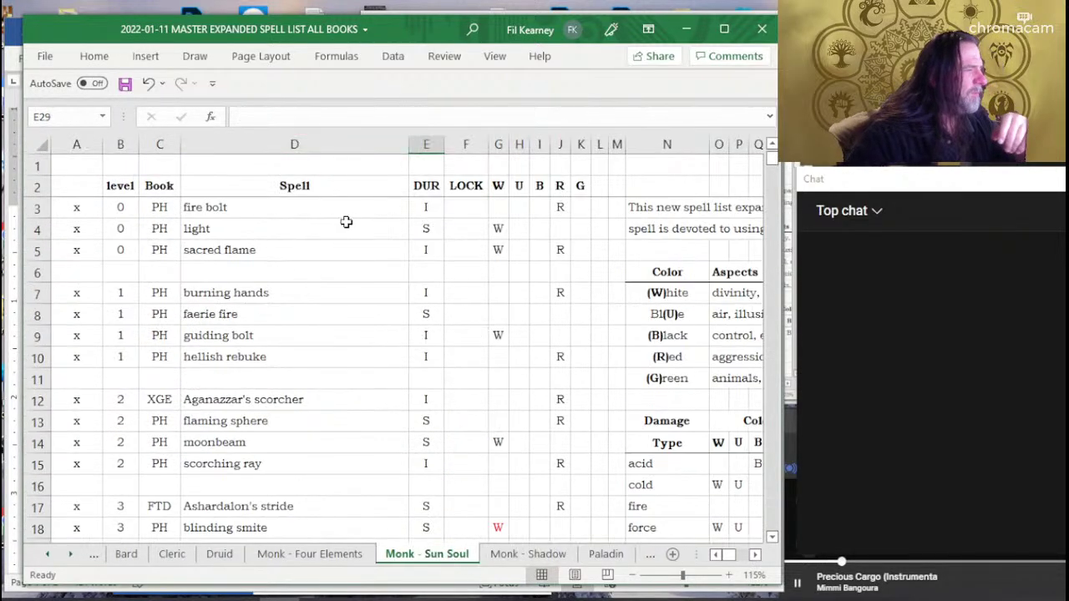
click(122, 140)
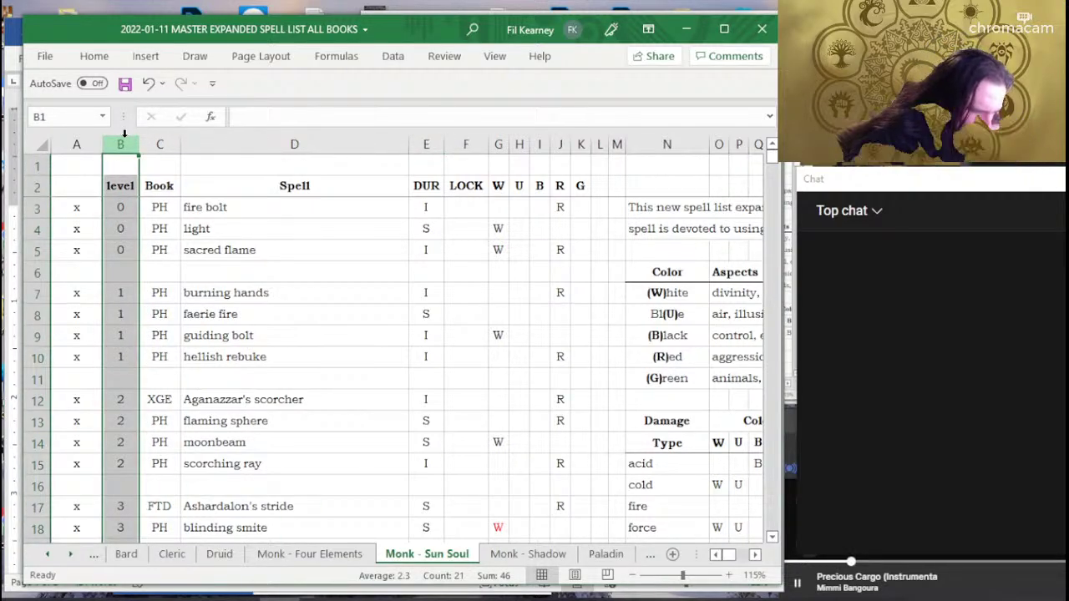
ctrl+click(257, 142)
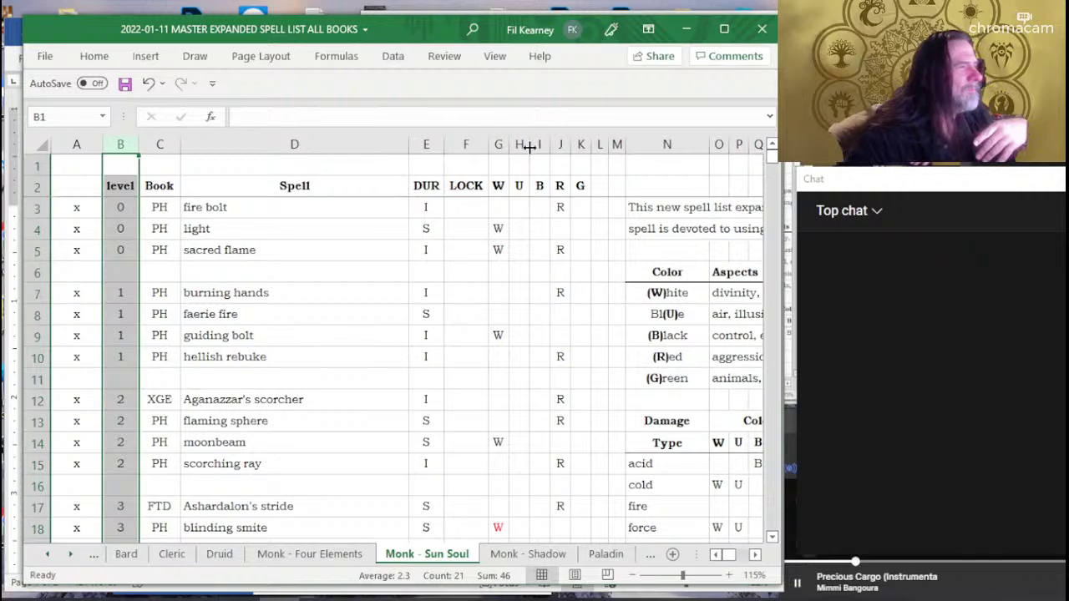
click(497, 145)
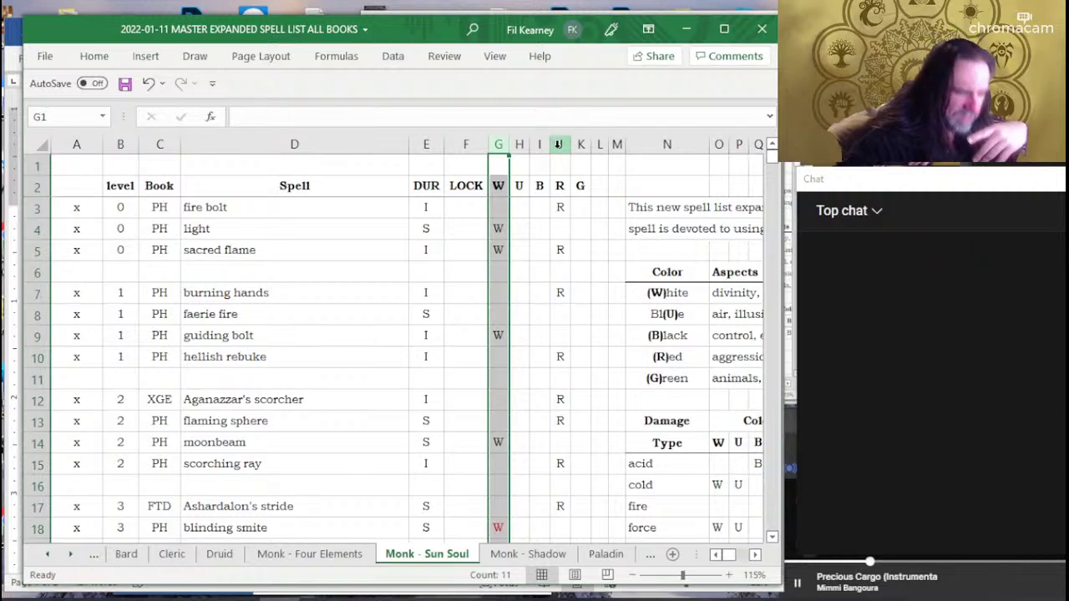
click(558, 144)
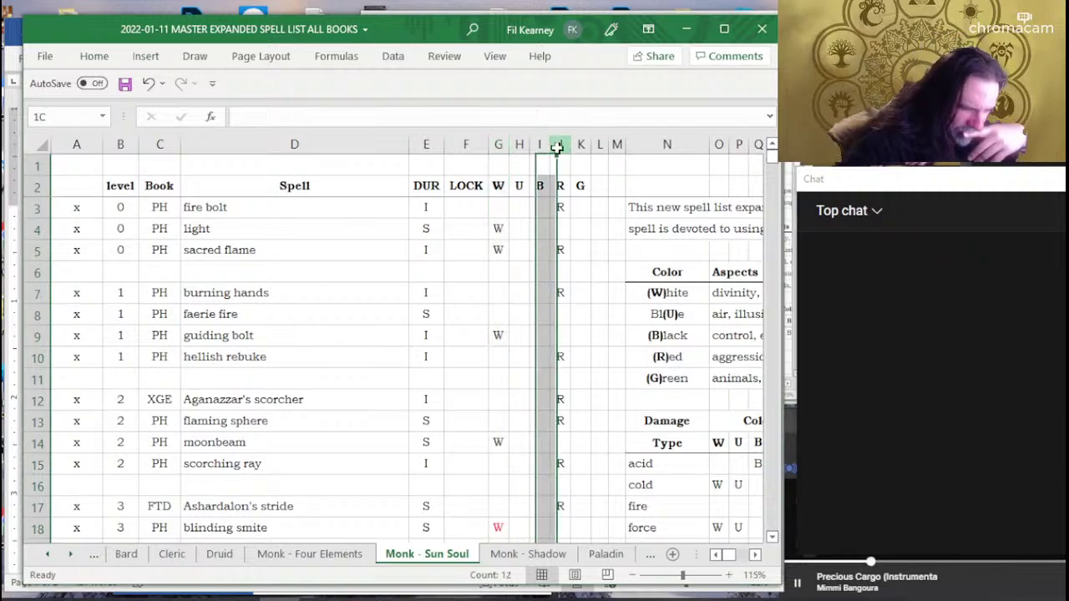
click(264, 361)
click(109, 144)
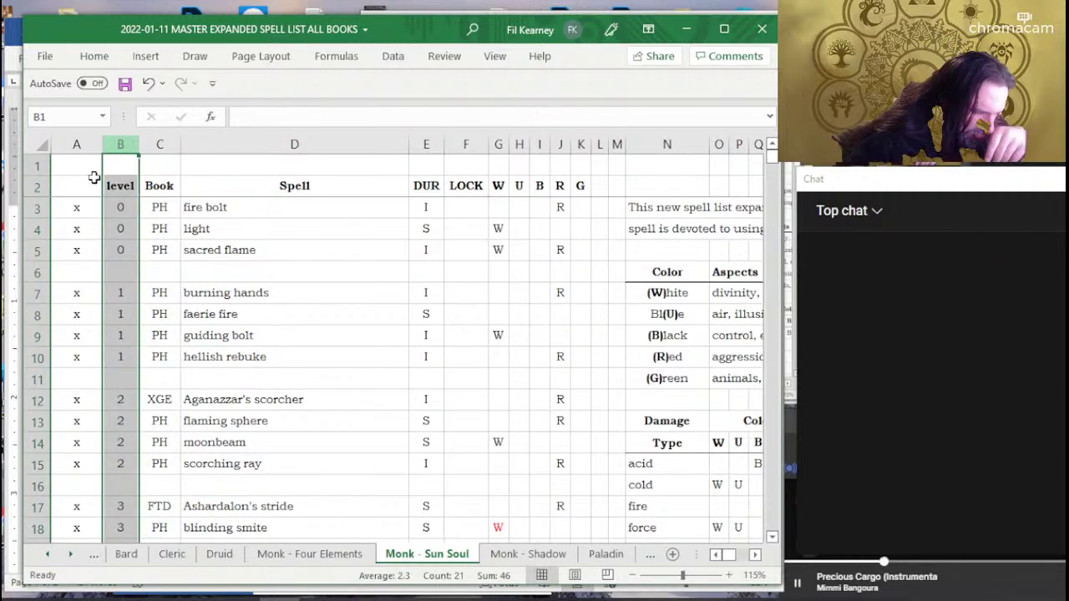
Delete the x markers in column A, then select the faerie fire cell.
click(79, 142)
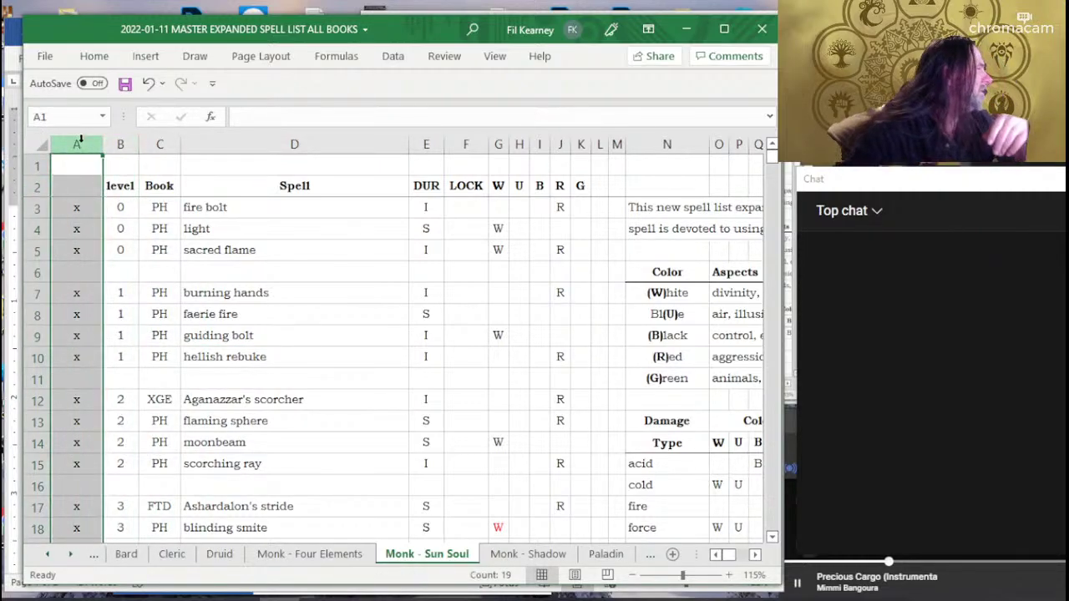
key(Delete)
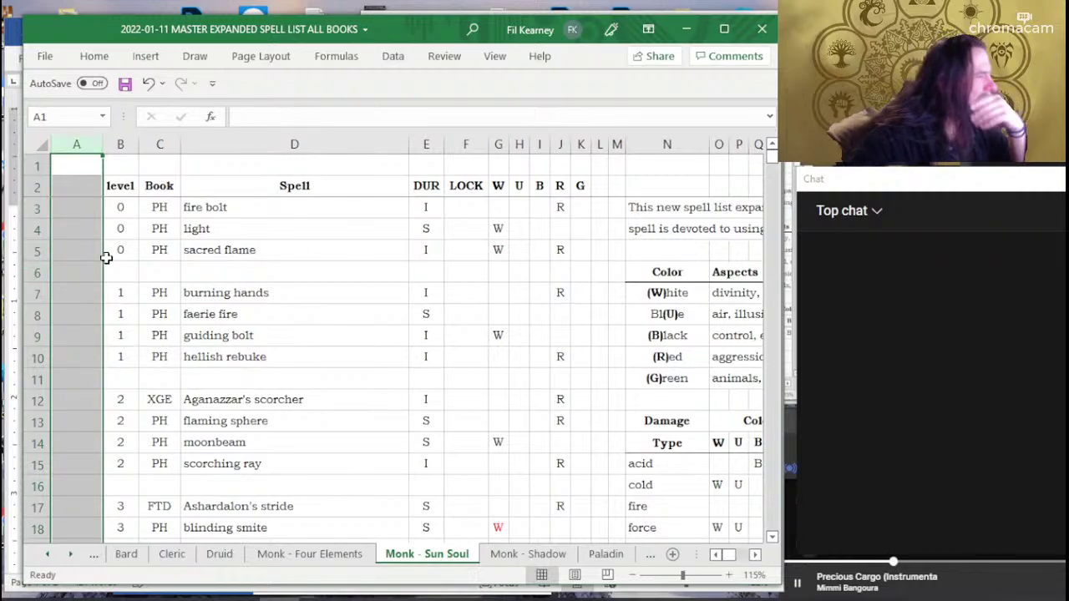
click(358, 307)
scroll(305, 302, down, 2)
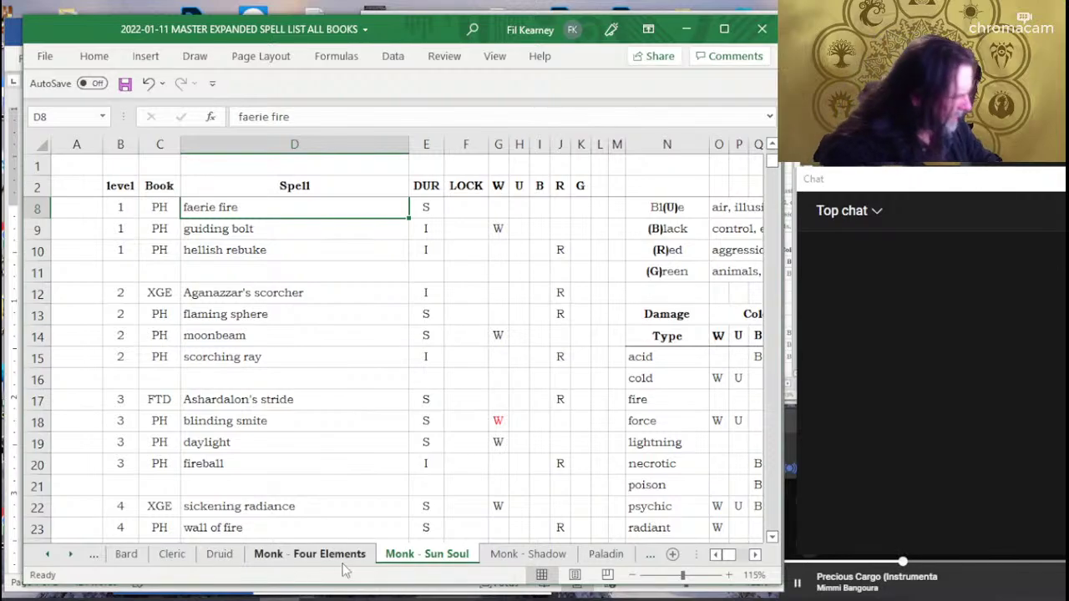
Switch to Monk - Shadow and scroll through its whole spell list.
click(534, 553)
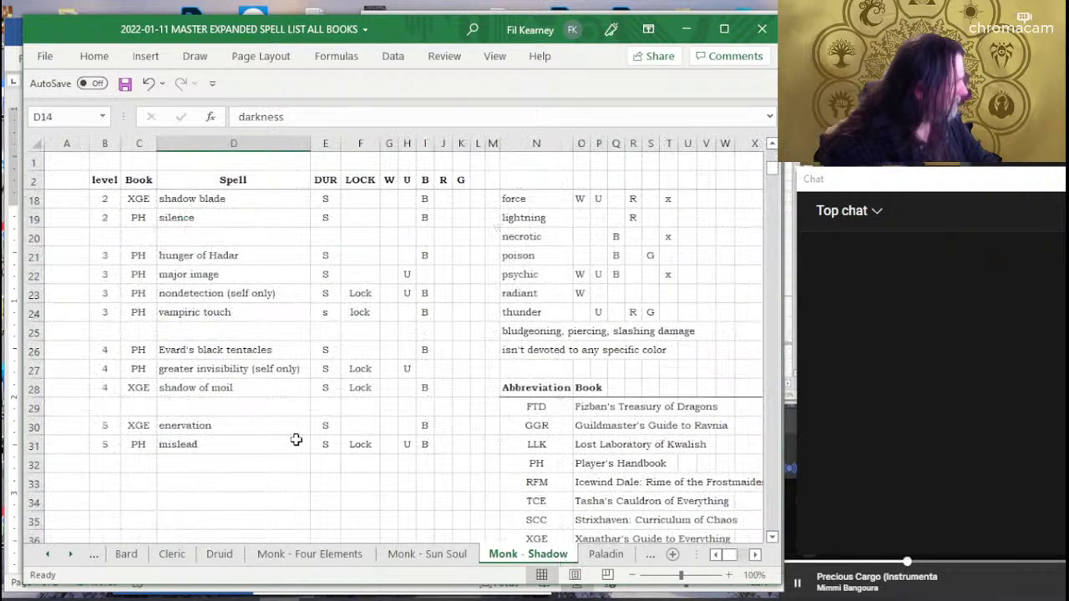
scroll(214, 335, up, 3)
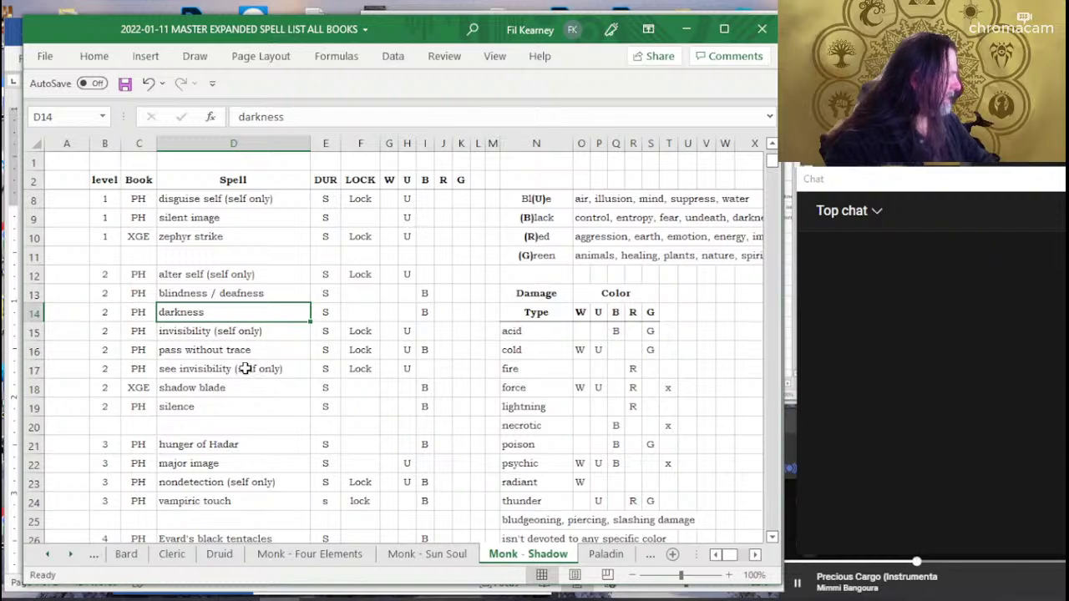
scroll(244, 365, up, 2)
scroll(221, 234, down, 2)
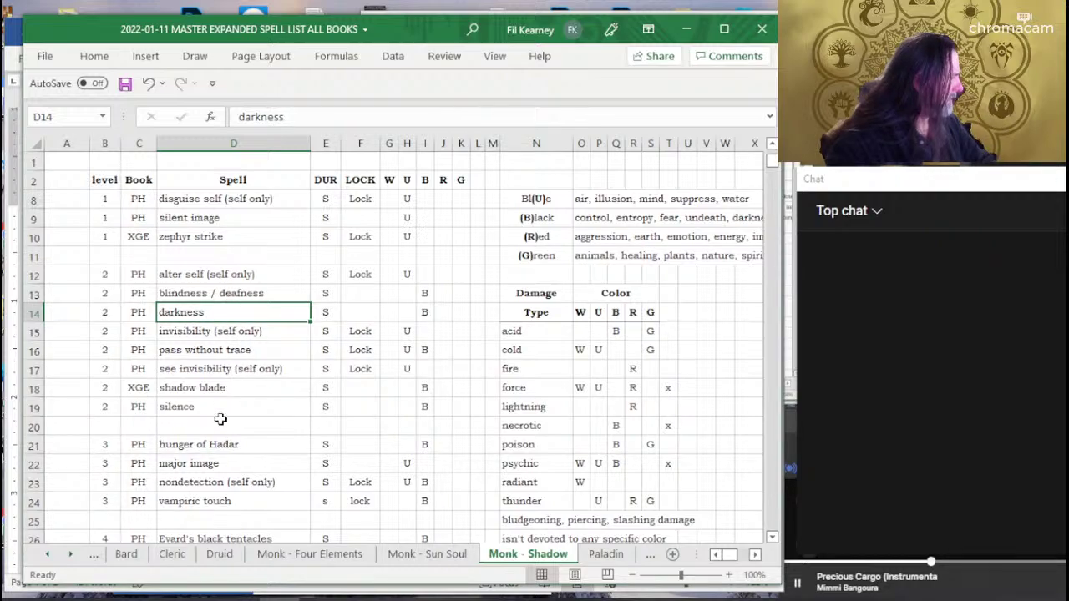
scroll(259, 386, down, 3)
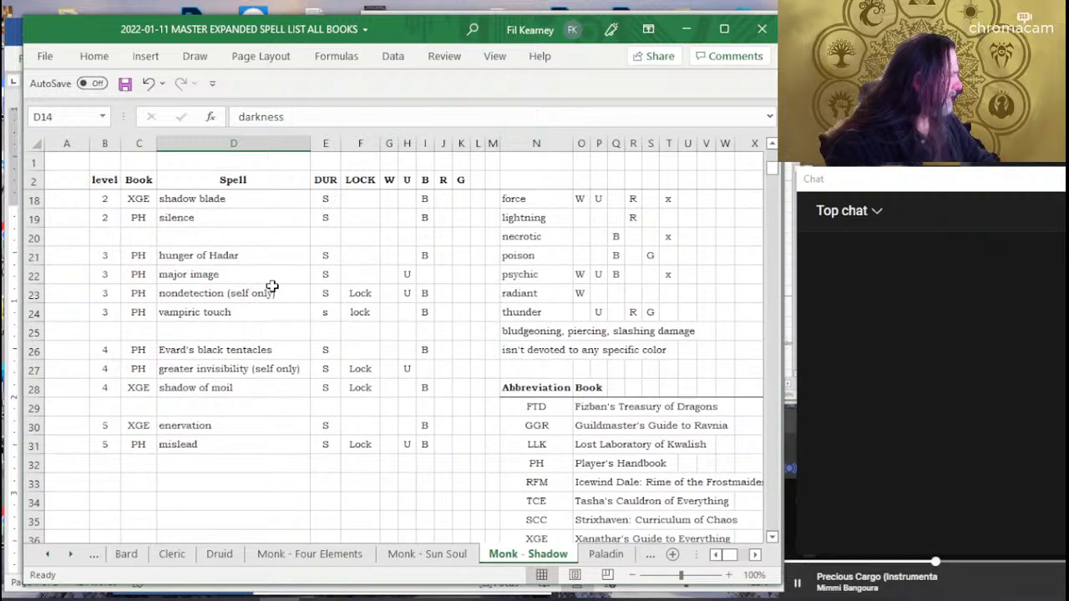
scroll(288, 295, up, 5)
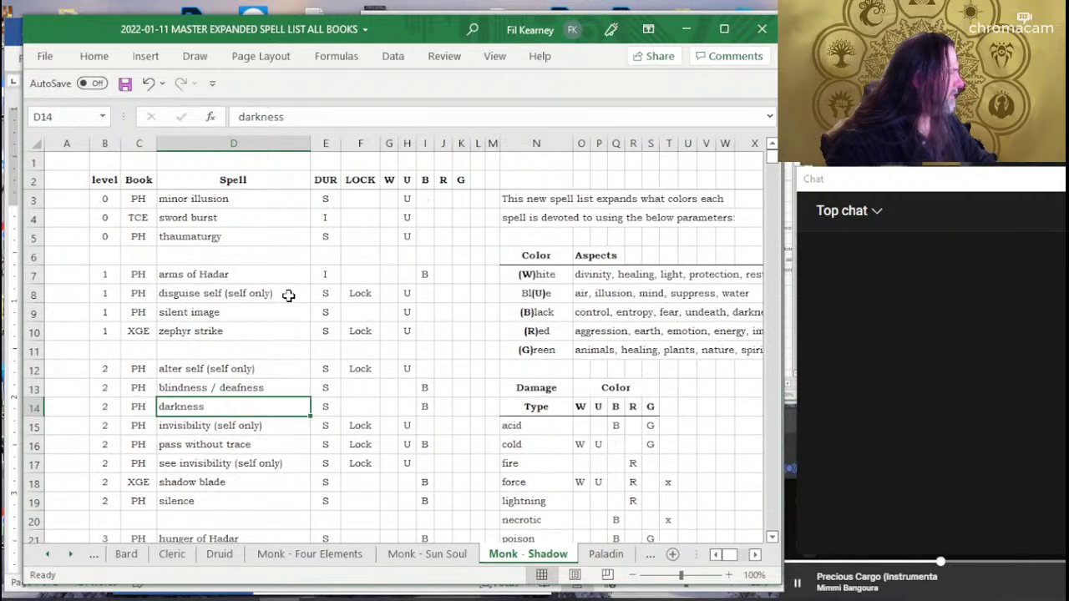
scroll(273, 250, down, 3)
scroll(318, 286, down, 4)
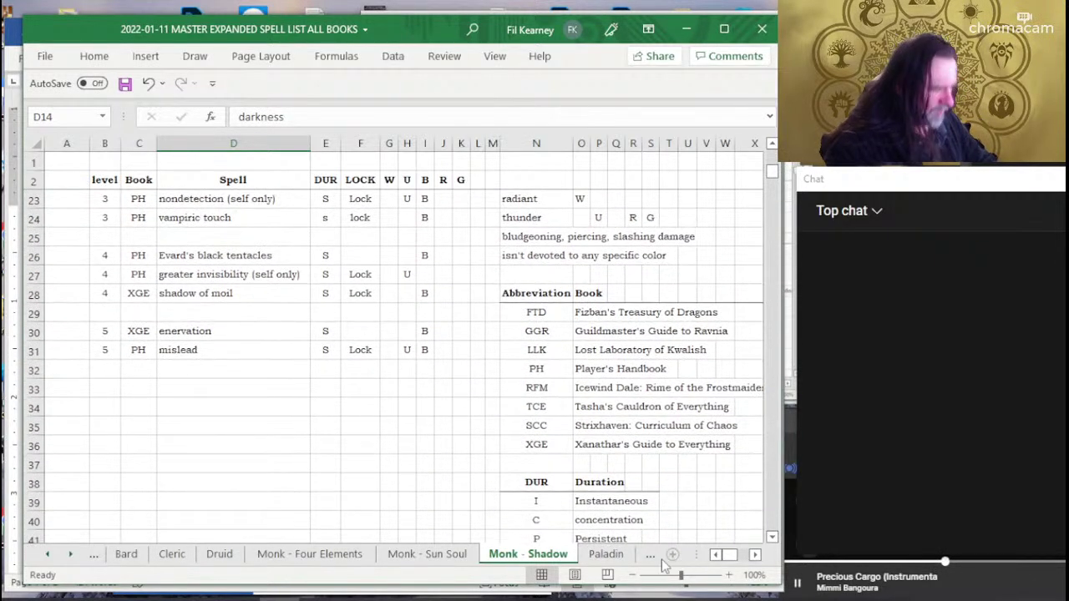
Return to Monk - Sun Soul, scroll through it and select the flaming sphere cell.
click(431, 561)
scroll(168, 309, up, 1)
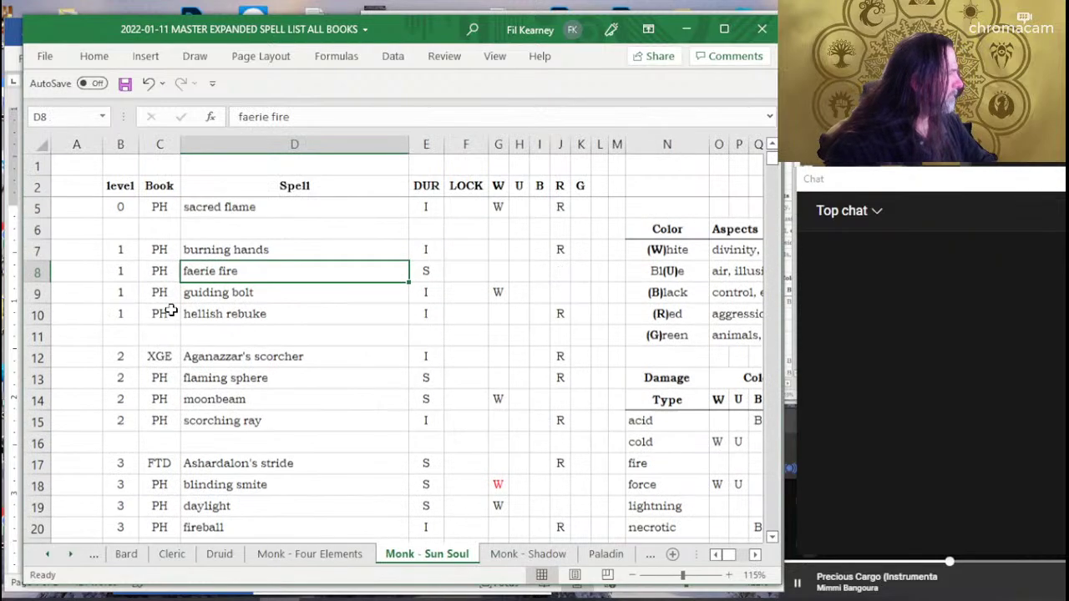
scroll(170, 263, up, 1)
scroll(237, 223, down, 1)
scroll(237, 227, down, 1)
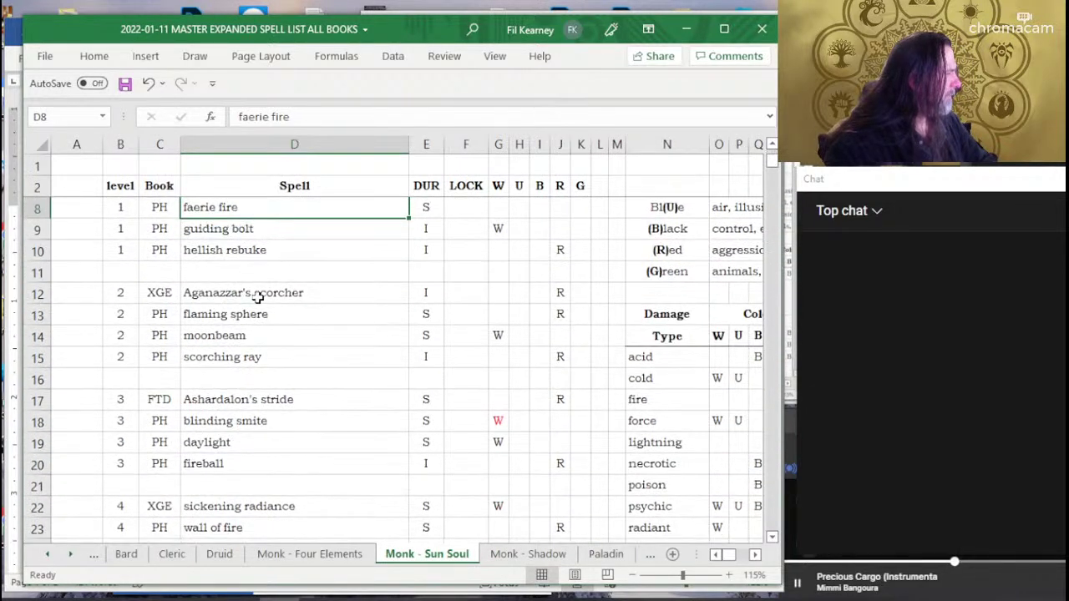
scroll(264, 326, down, 1)
scroll(264, 326, down, 2)
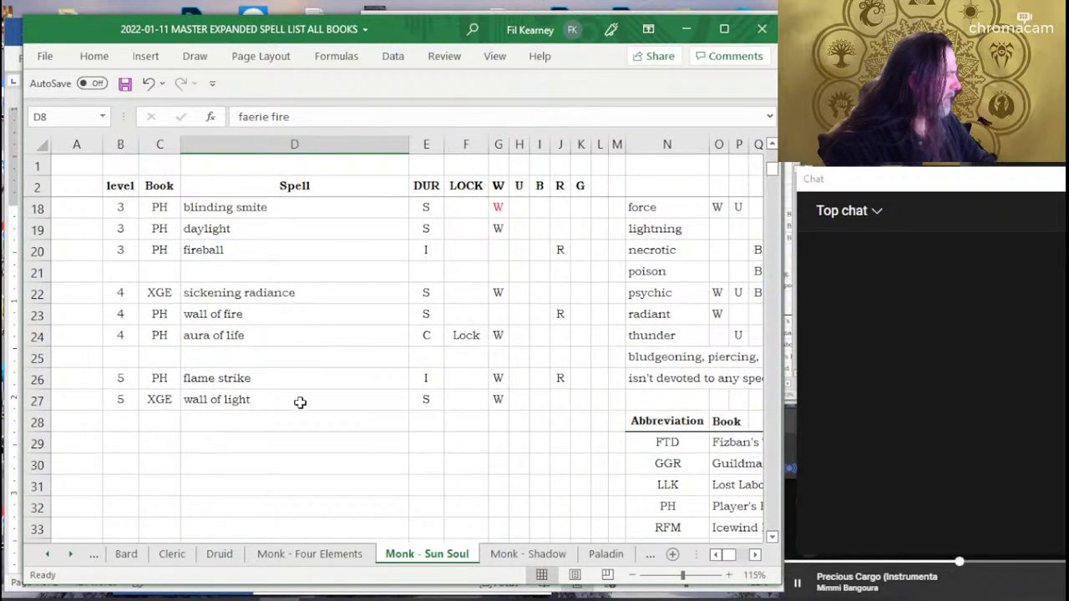
scroll(300, 403, up, 3)
scroll(300, 392, up, 2)
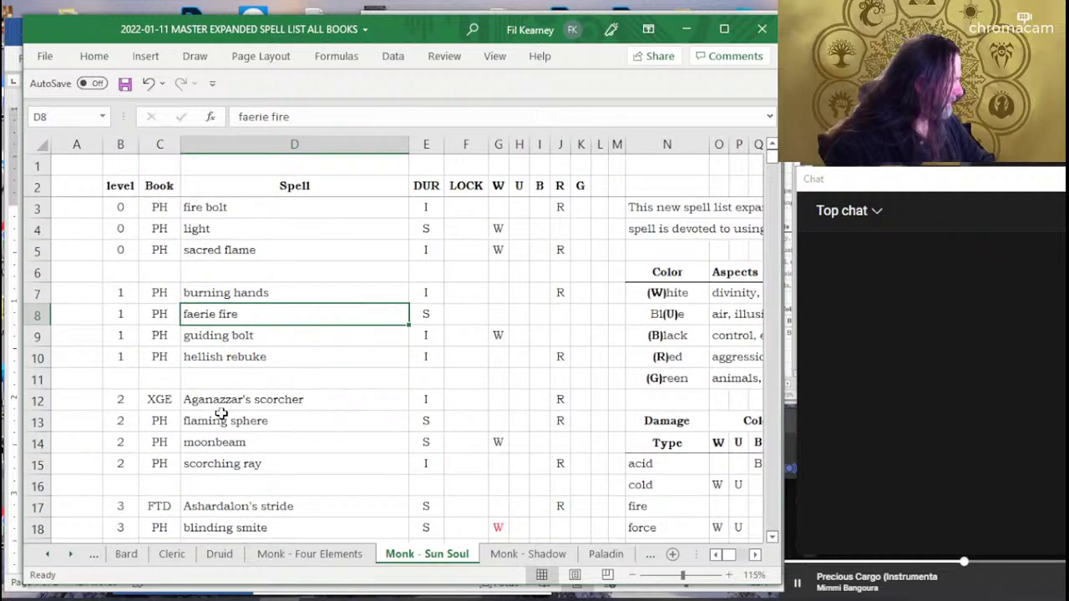
click(221, 417)
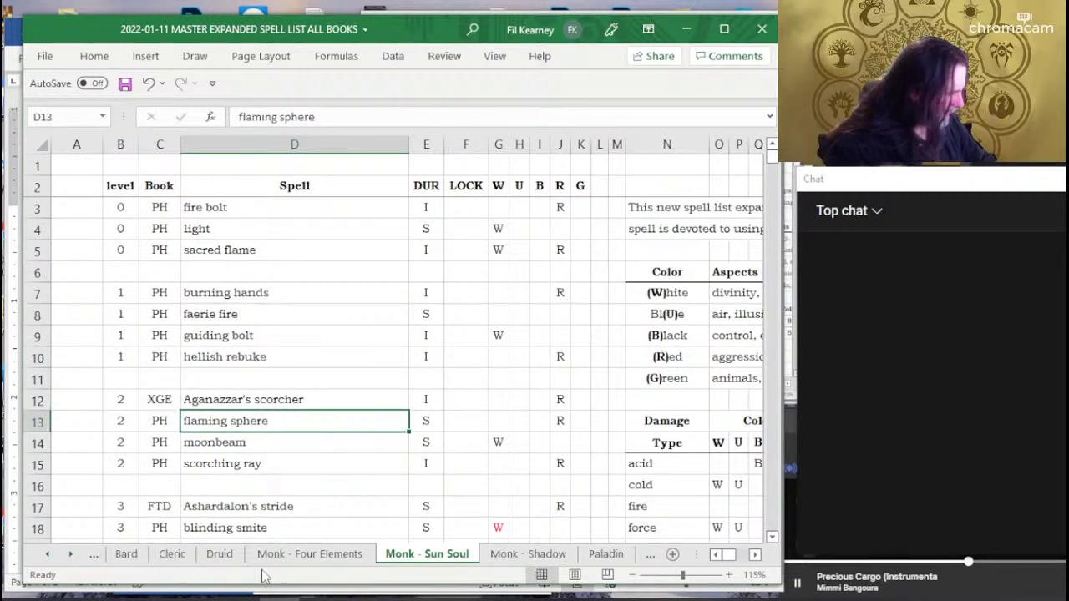
Scroll the sheet tabs back to the earliest sheets and open All Spells via PWYW - PH.
click(47, 555)
click(46, 554)
click(46, 554)
click(46, 555)
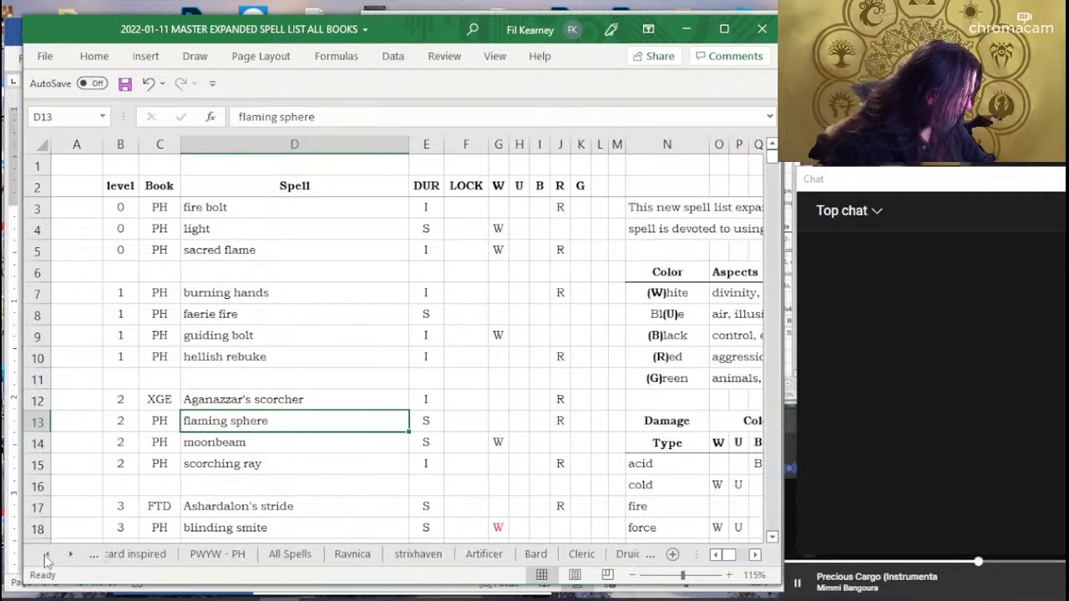
click(234, 555)
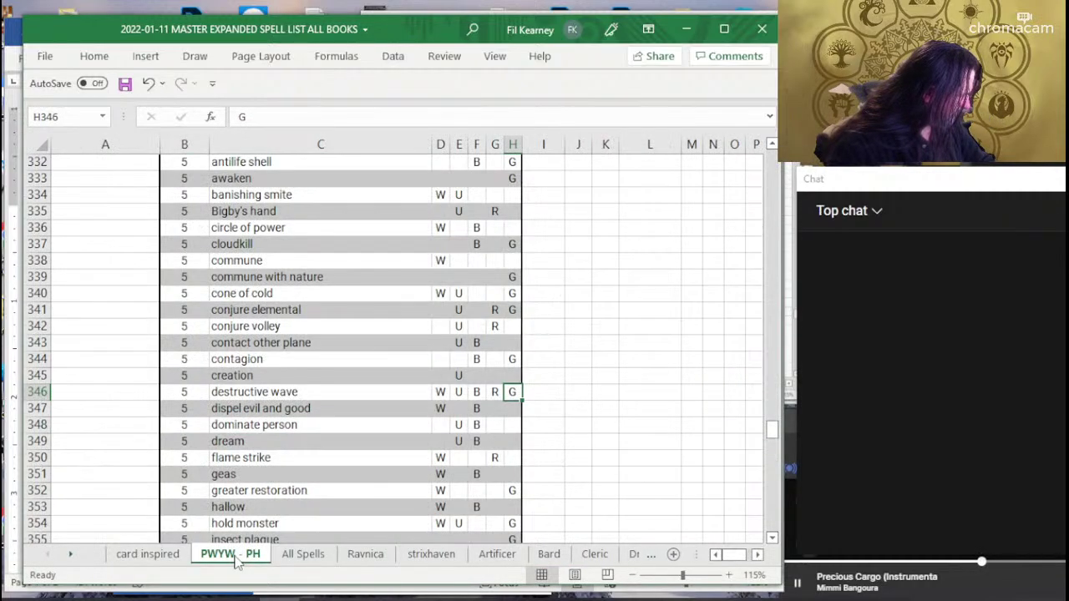
click(302, 554)
Scroll down All Spells to the level 3 entries, picking wind wall and tiny servant.
scroll(367, 326, up, 8)
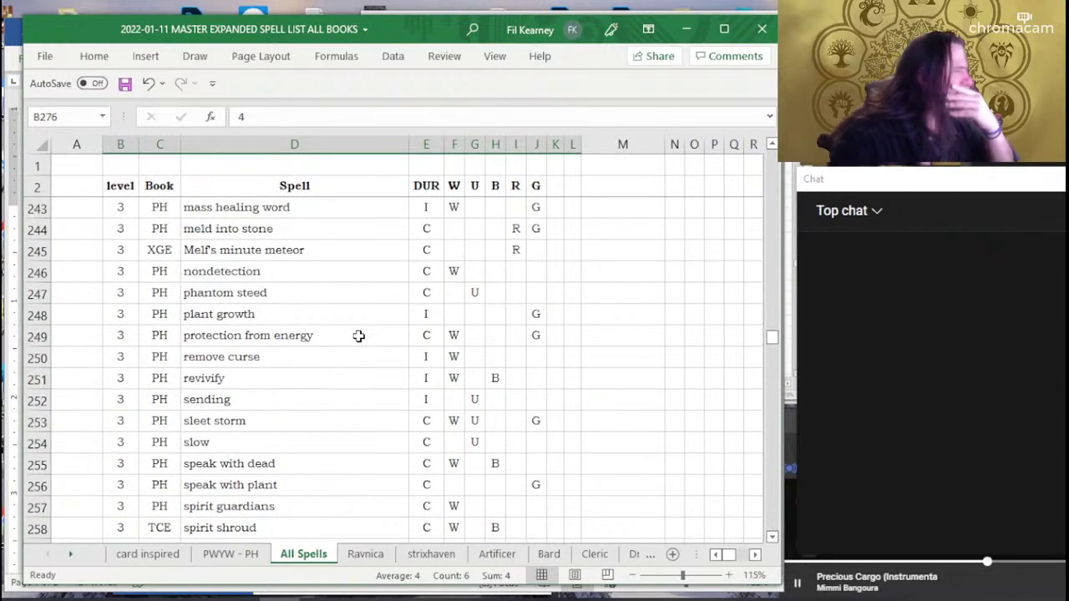
scroll(358, 336, down, 2)
scroll(359, 336, down, 2)
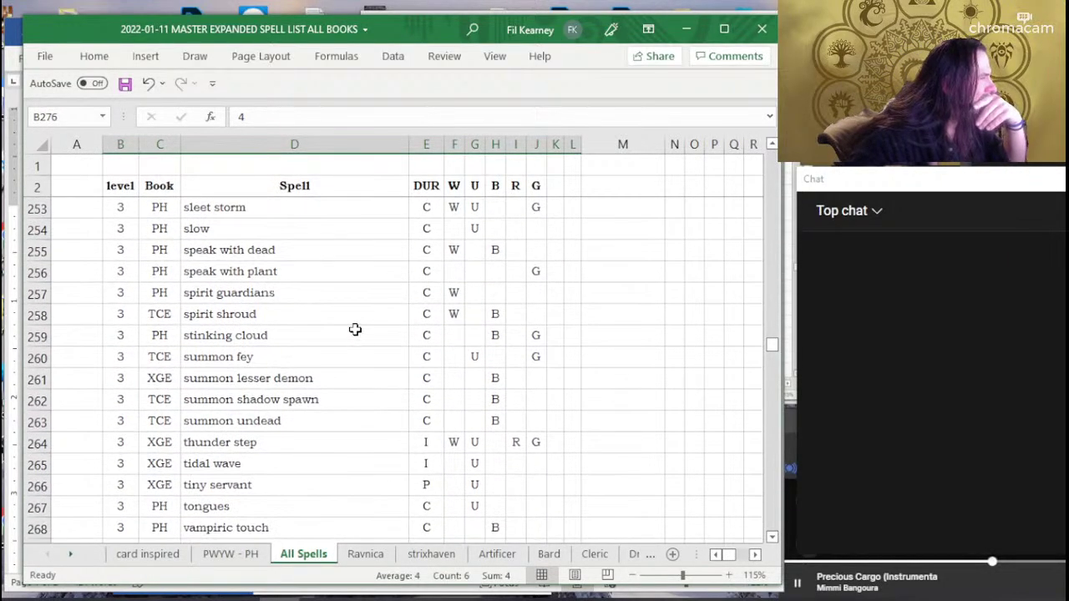
scroll(325, 310, down, 2)
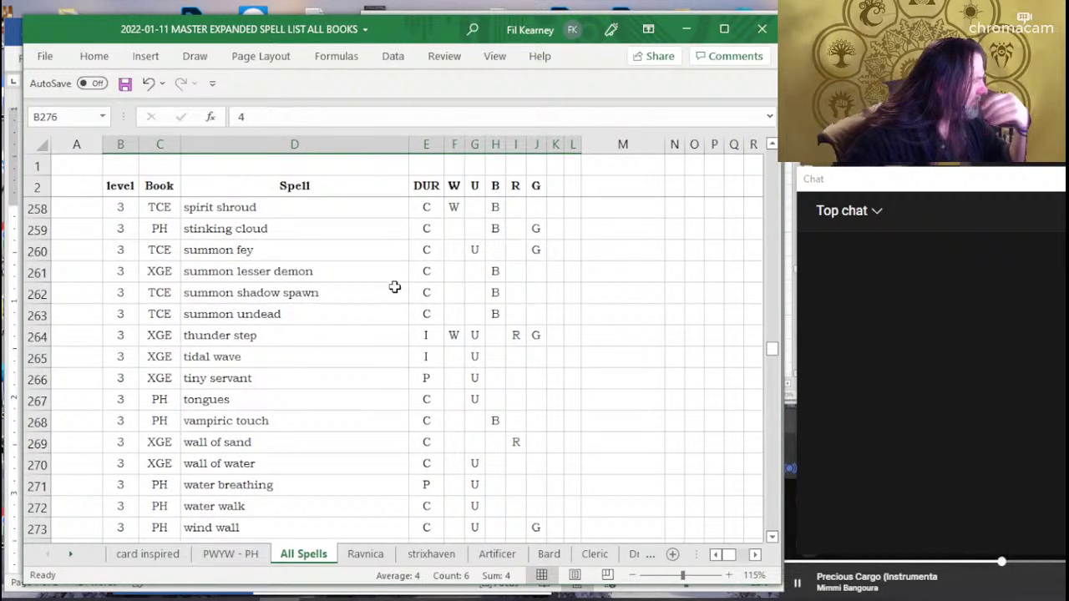
scroll(290, 319, down, 2)
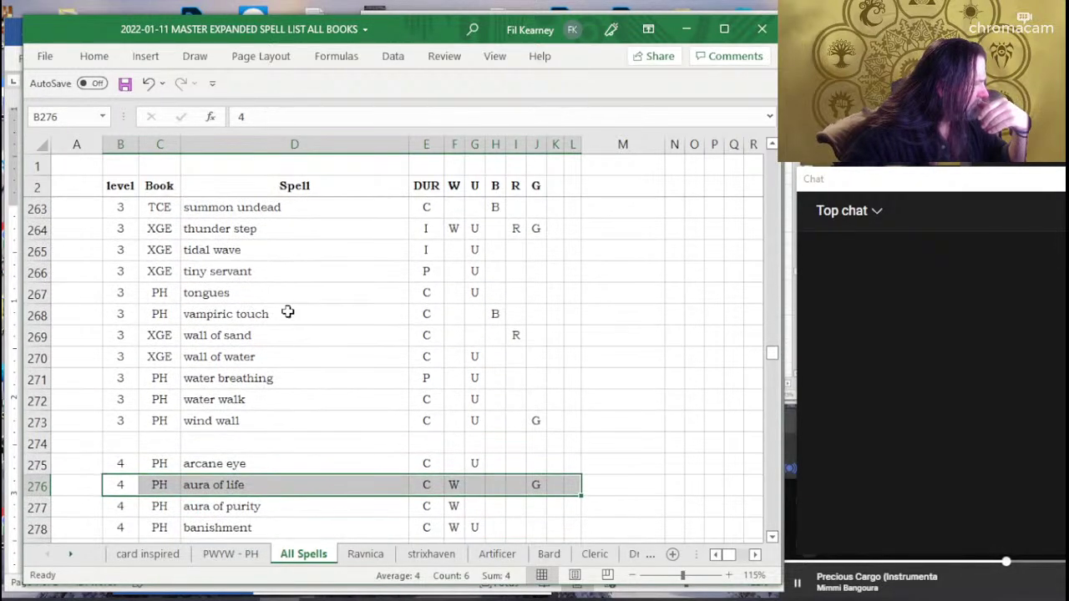
click(287, 424)
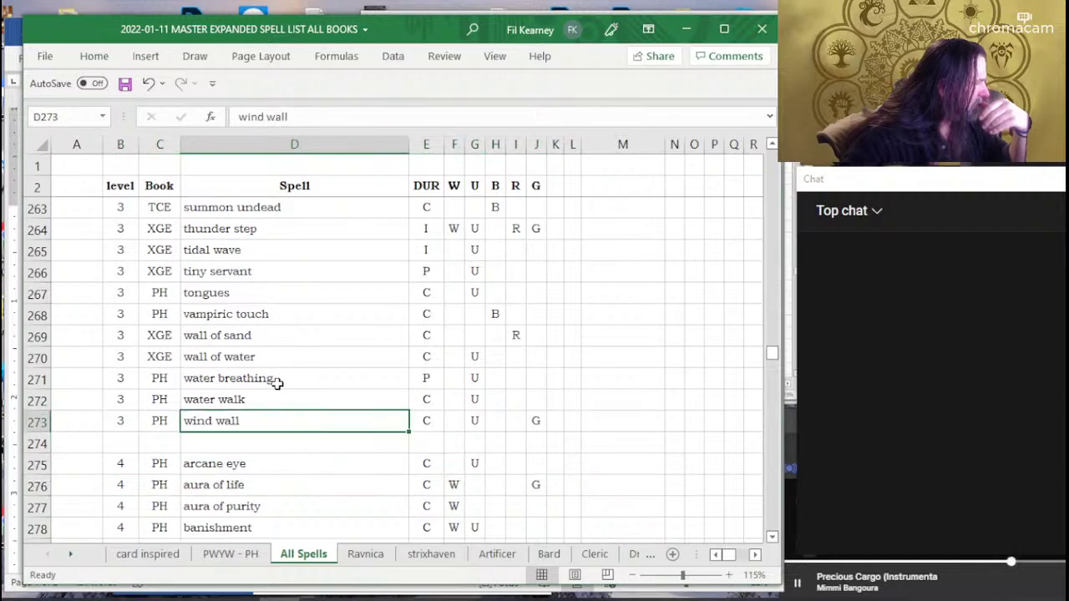
click(267, 271)
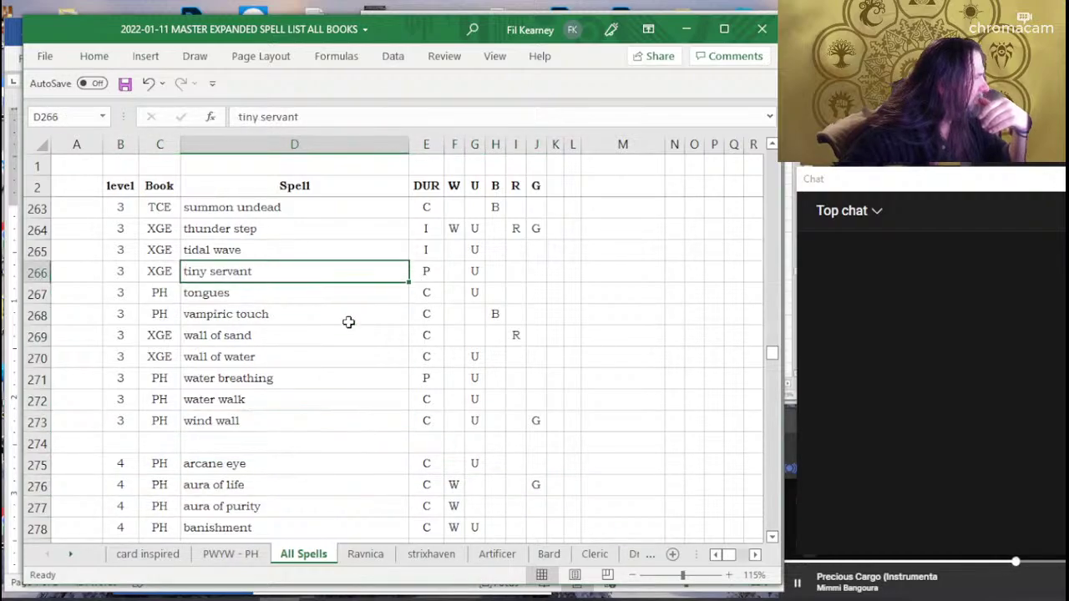
Scroll back up through the level 3 list, picking stinking cloud and spirit guardians.
scroll(348, 320, up, 3)
scroll(326, 401, up, 1)
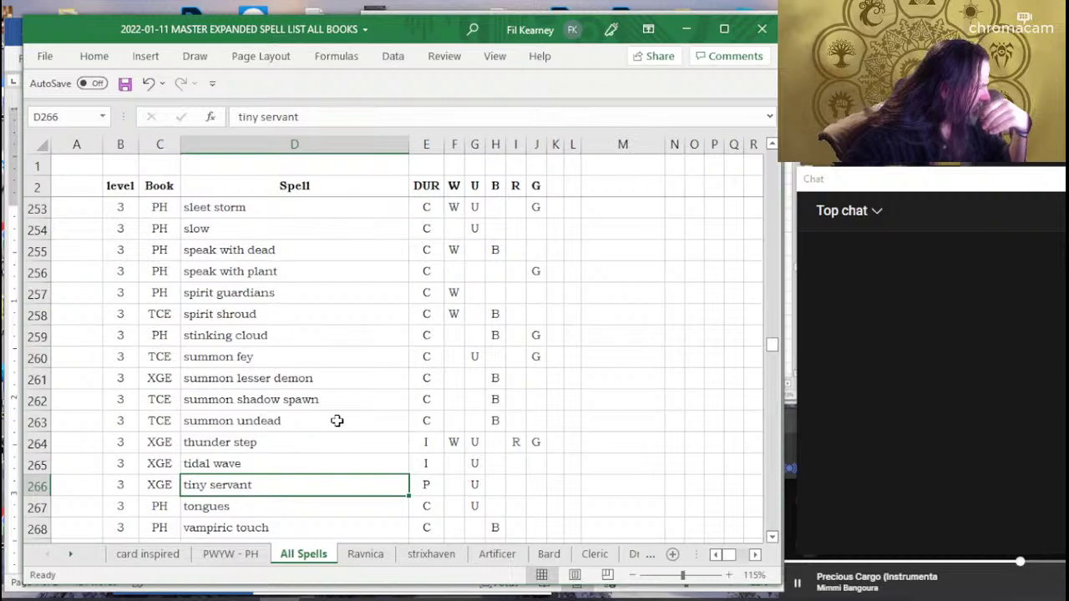
click(293, 340)
scroll(311, 350, up, 2)
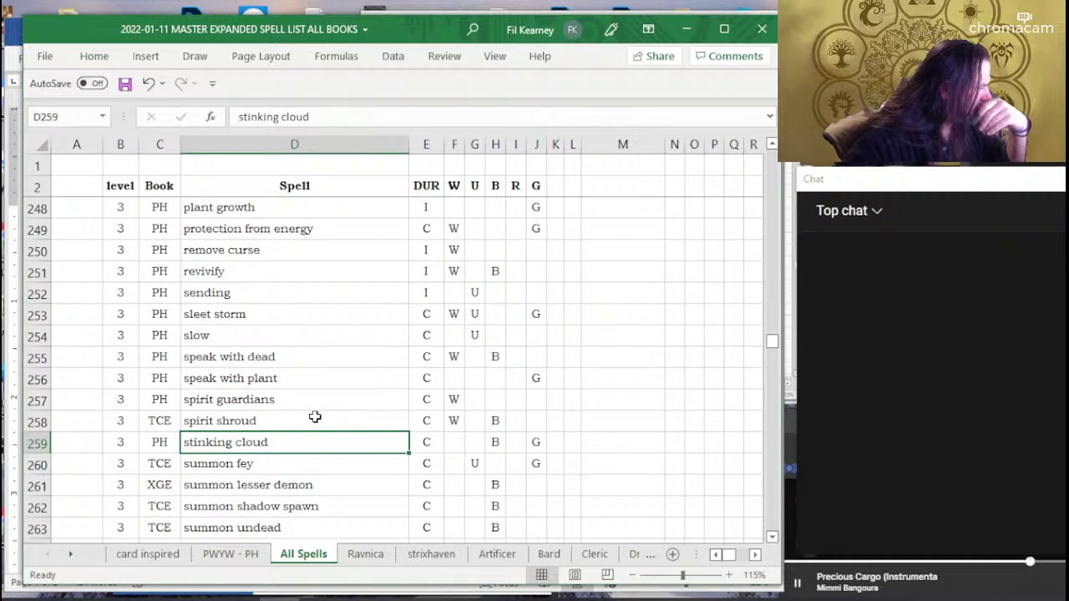
click(306, 399)
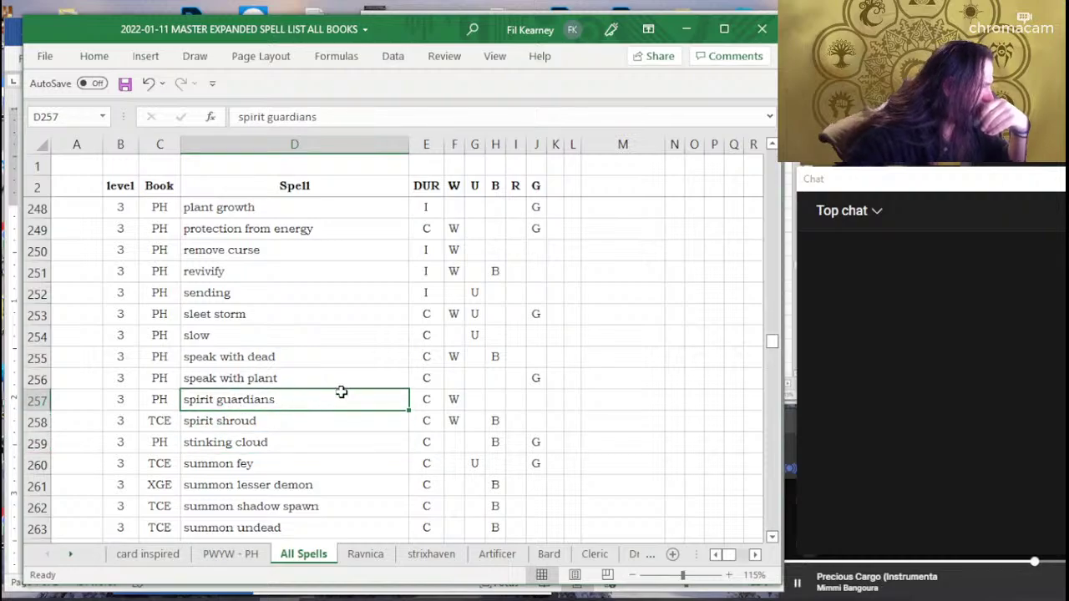
scroll(341, 392, up, 3)
scroll(342, 391, up, 2)
Step through PWYW - PH, Druid and Monk - Four Elements to the Monk - Sun Soul sheet.
click(494, 593)
key(alt+Tab)
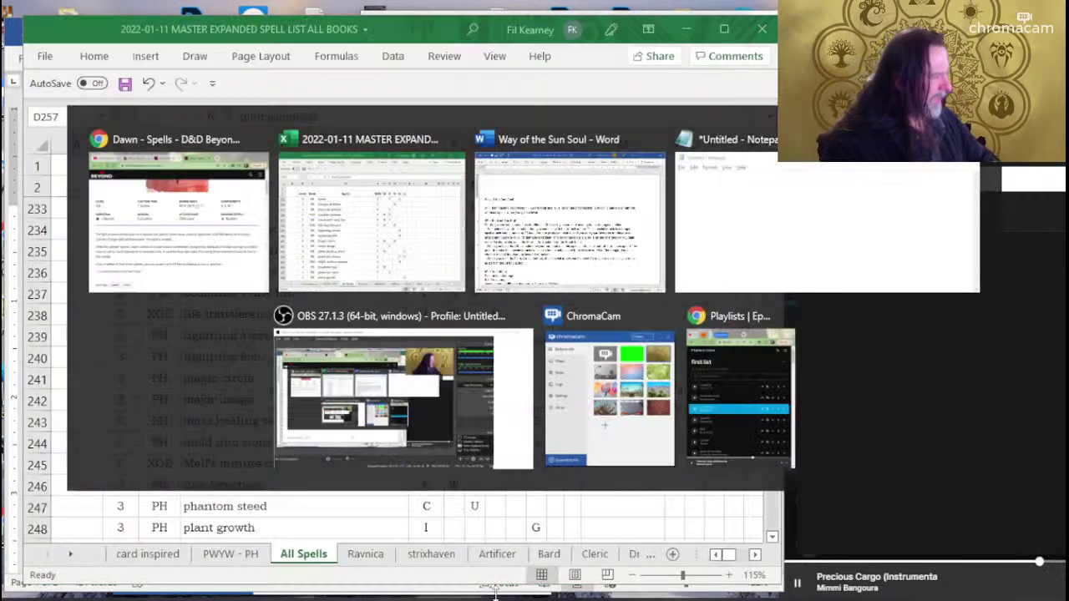
click(222, 556)
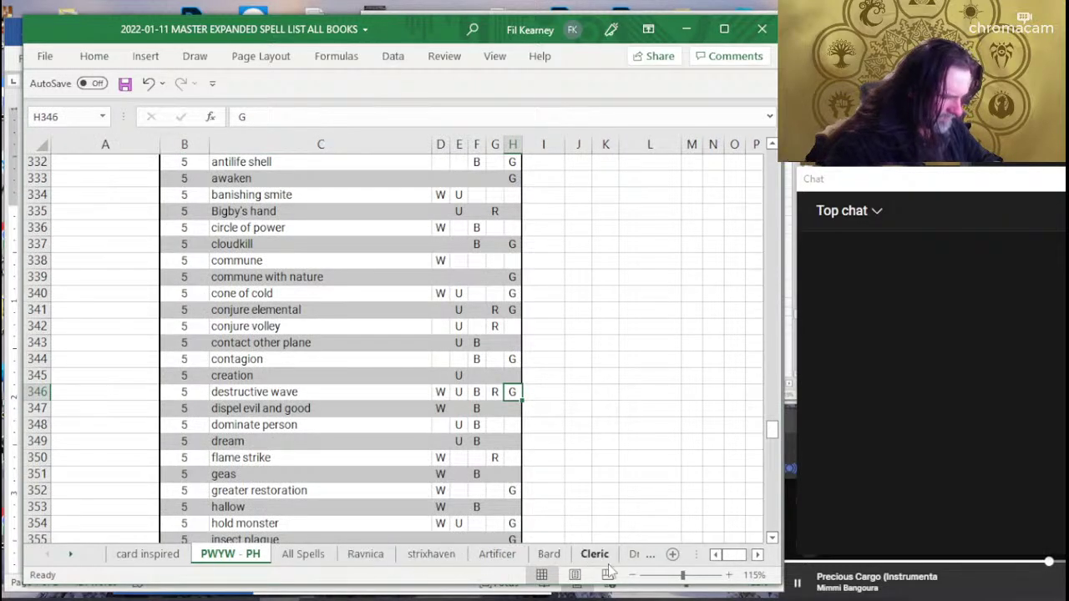
click(637, 560)
click(636, 560)
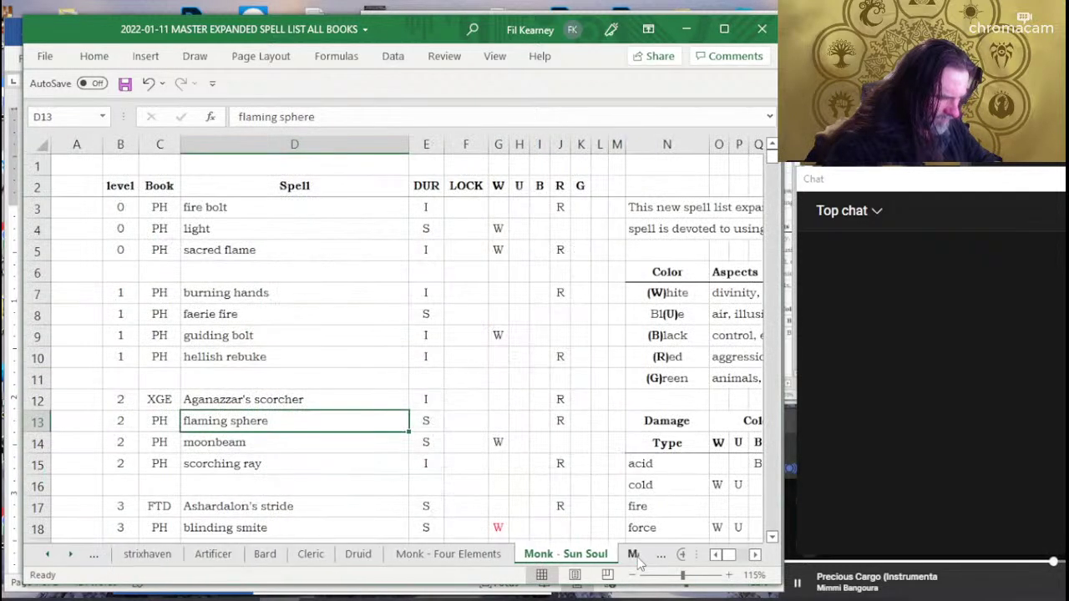
click(636, 561)
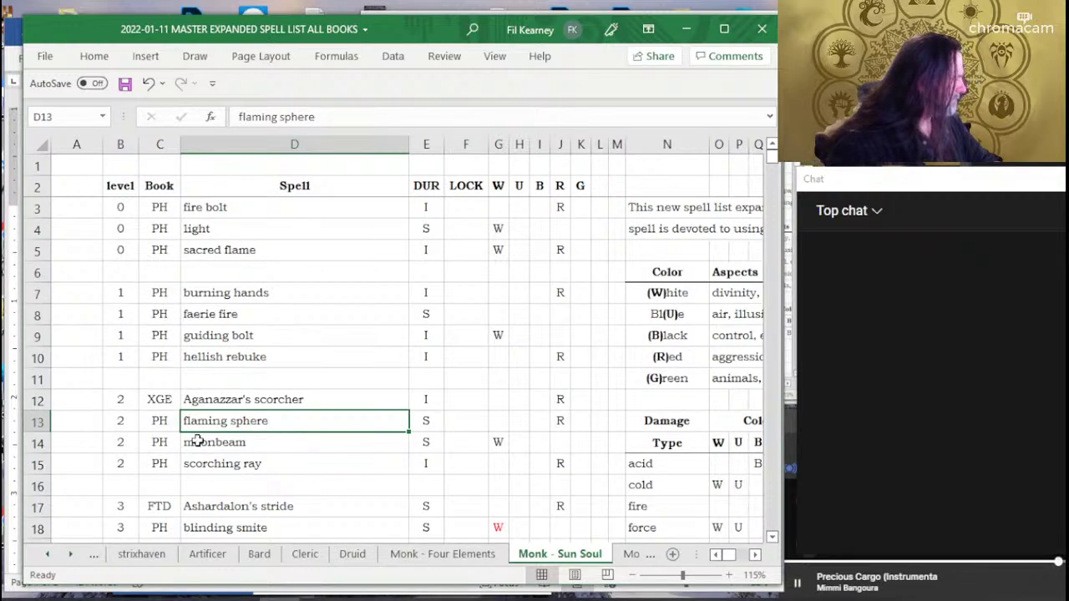
Flip to Monk - Shadow and back to Monk - Sun Soul, scrolling to the level 2 spells.
click(629, 555)
scroll(268, 374, up, 4)
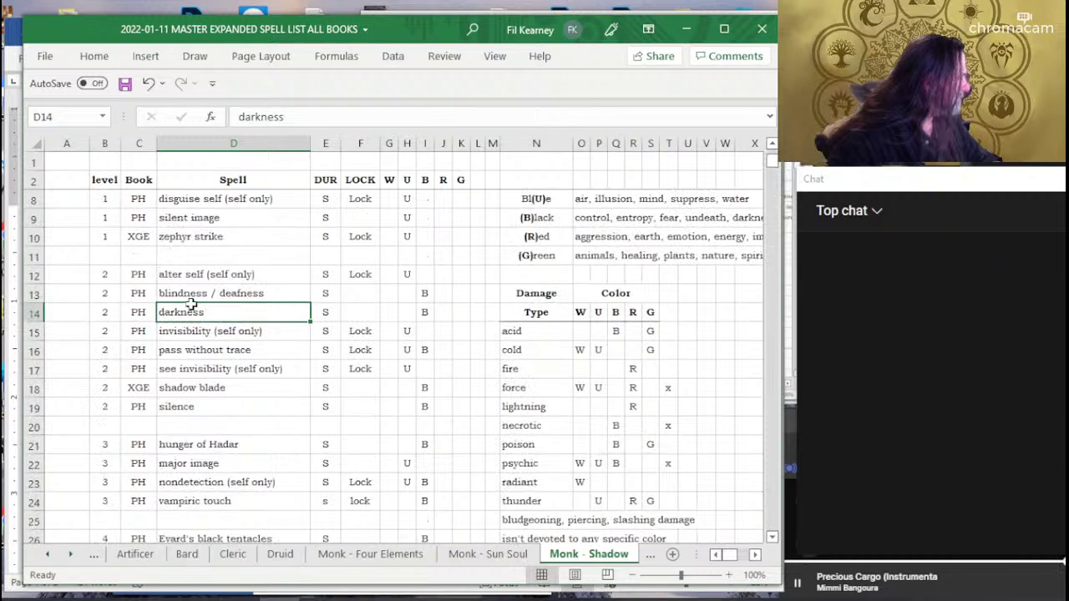
click(522, 554)
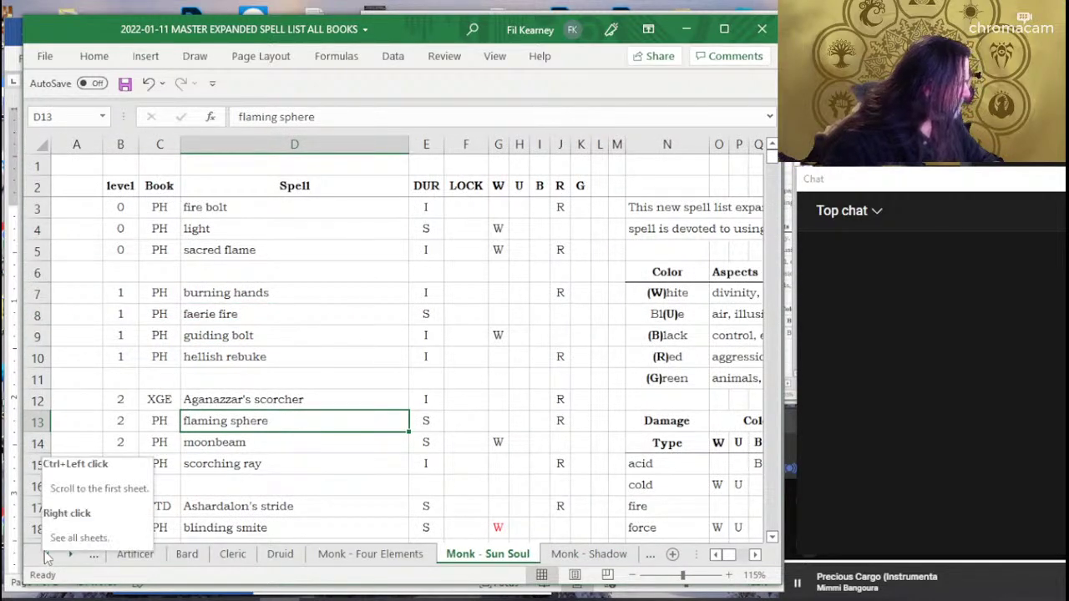
scroll(93, 427, down, 2)
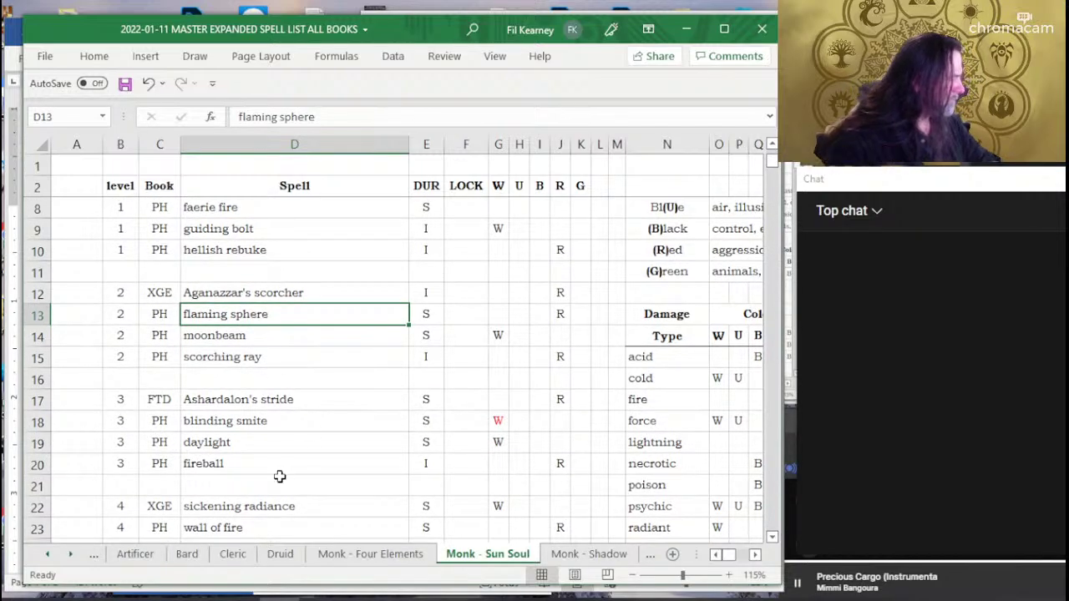
Snip rows 12–16, Aganazzar's scorcher through scorching ray, with Snipping Tool.
key(alt+Tab)
key(alt+shift+Tab)
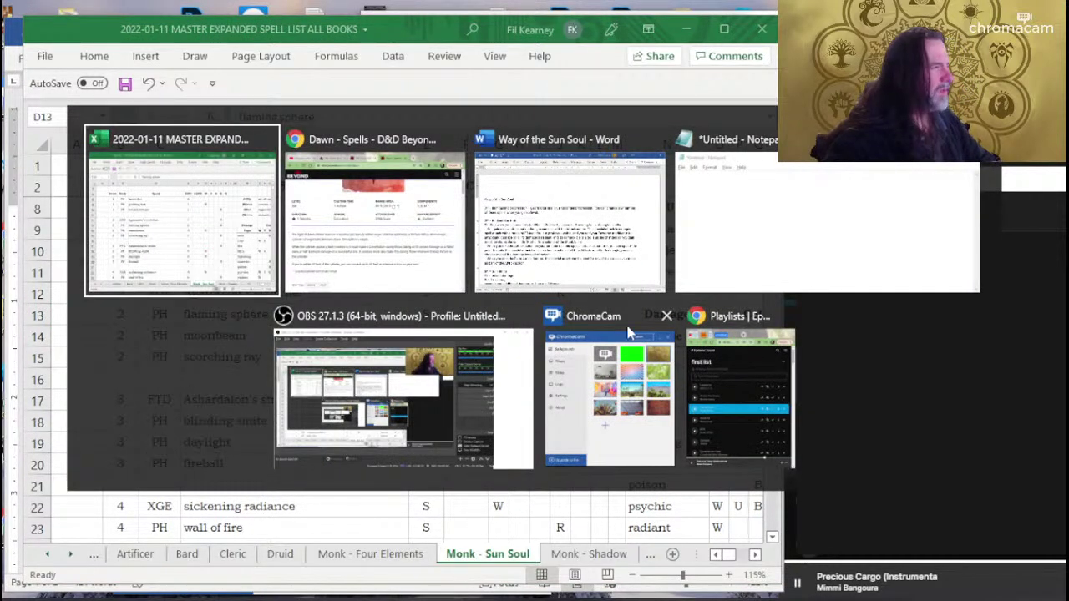
key(super)
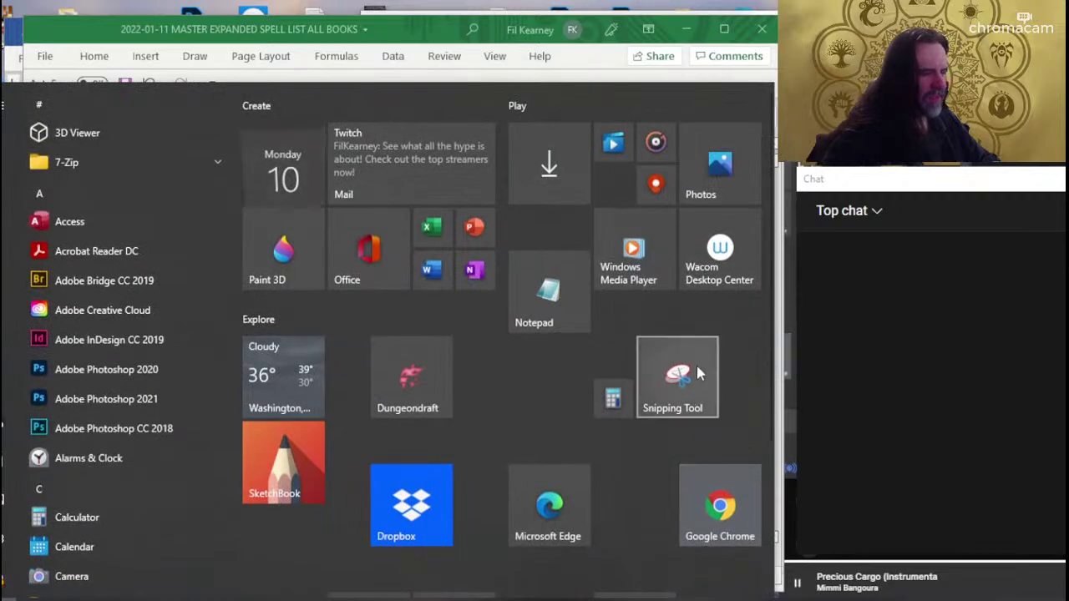
click(696, 362)
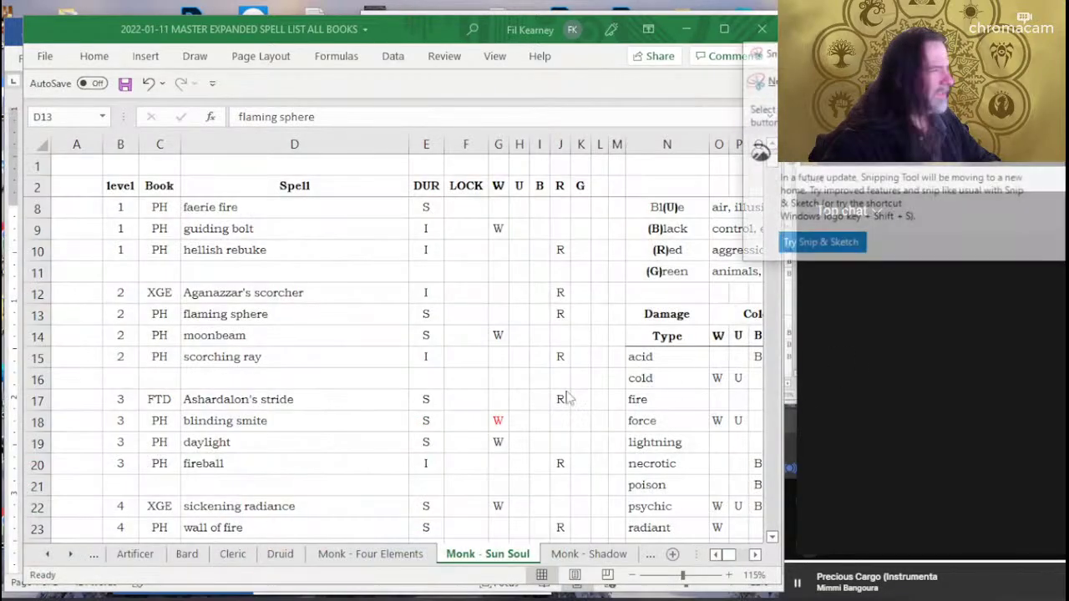
click(757, 80)
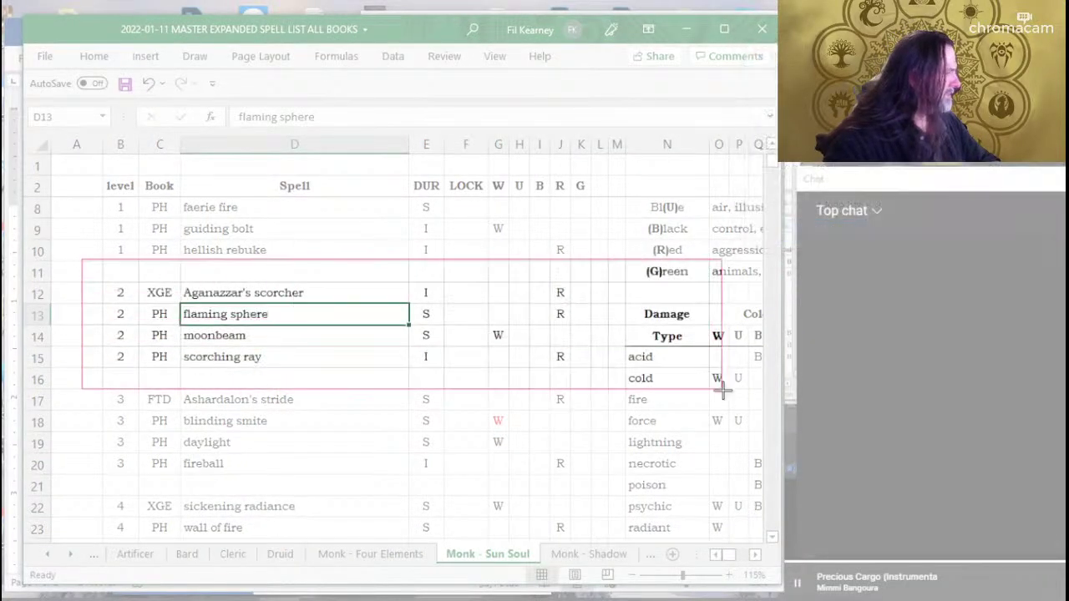
drag(81, 259, 647, 390)
Return to Excel and scroll the sheet tabs back to the earlier sheets.
key(alt+Tab)
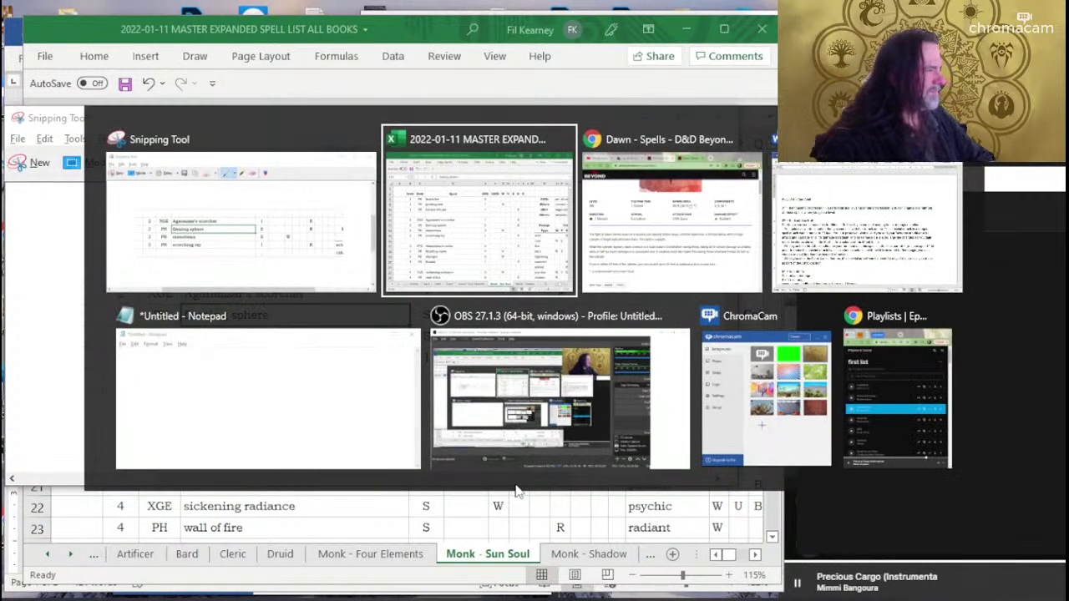
click(50, 555)
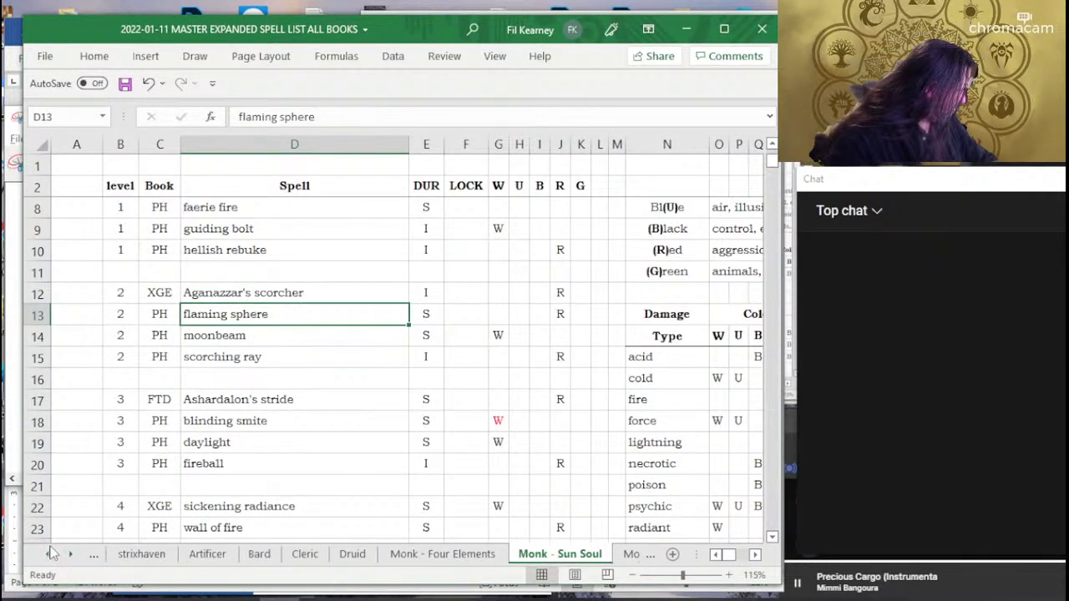
click(51, 555)
click(50, 555)
click(50, 556)
click(51, 555)
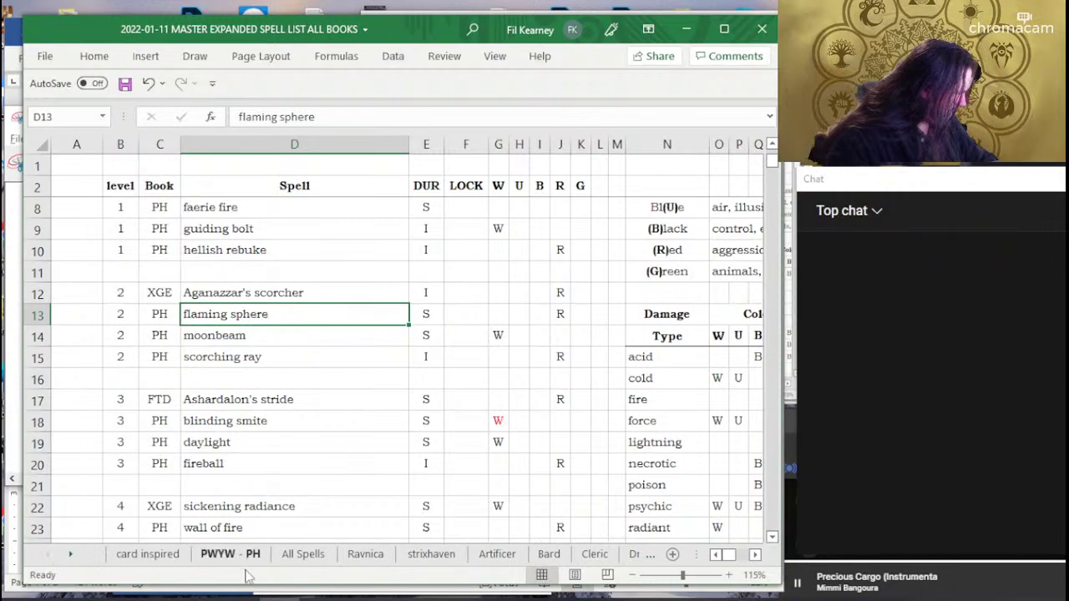
click(284, 554)
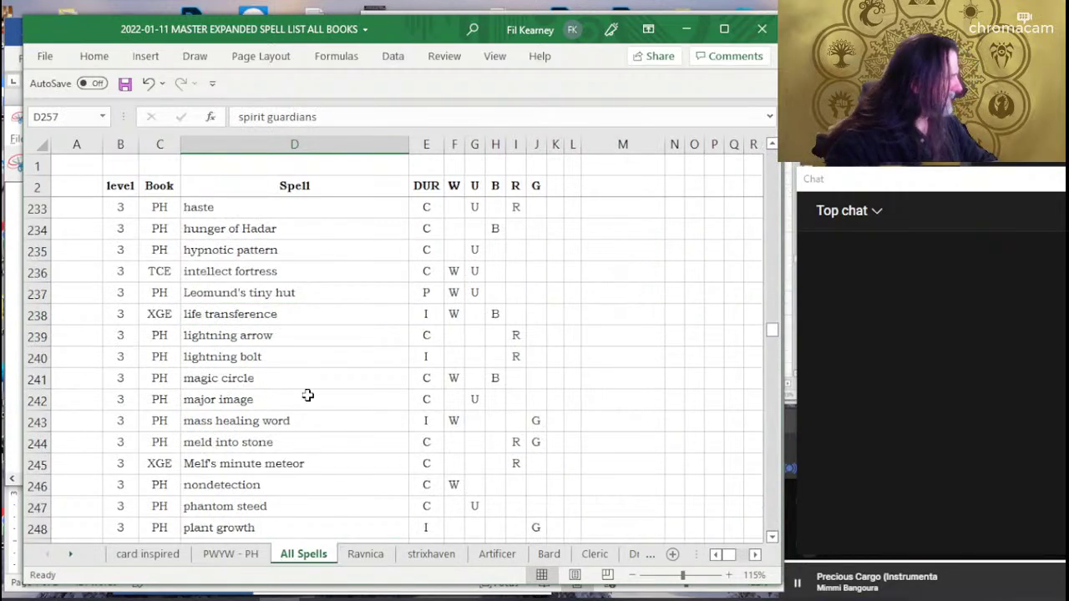
scroll(306, 357, up, 5)
scroll(306, 355, up, 3)
scroll(306, 355, up, 3)
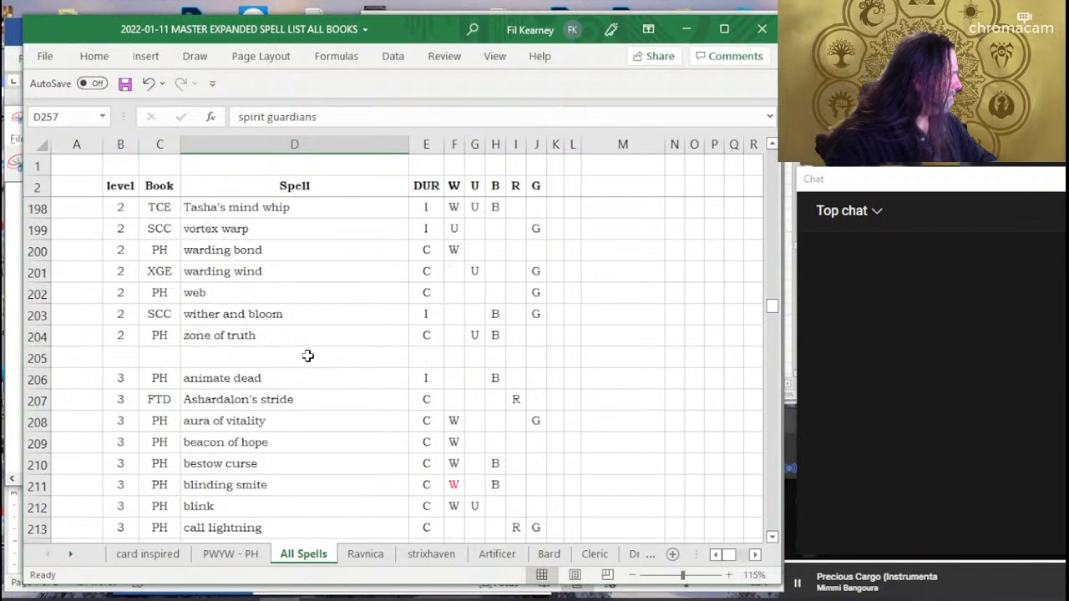
scroll(306, 355, up, 2)
key(alt+Tab)
key(alt+Tab)
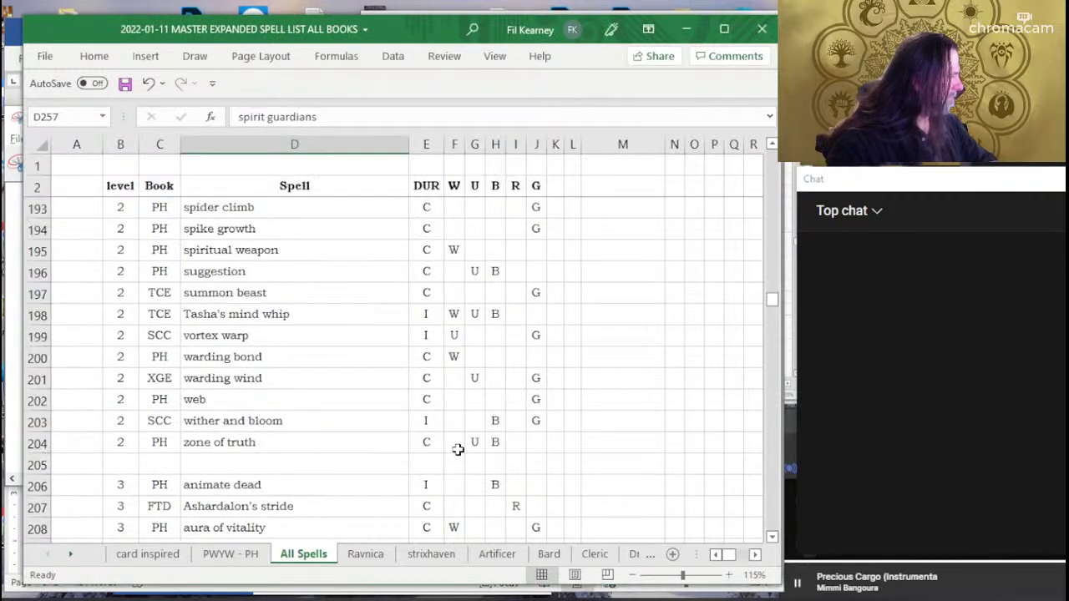
key(alt+Tab)
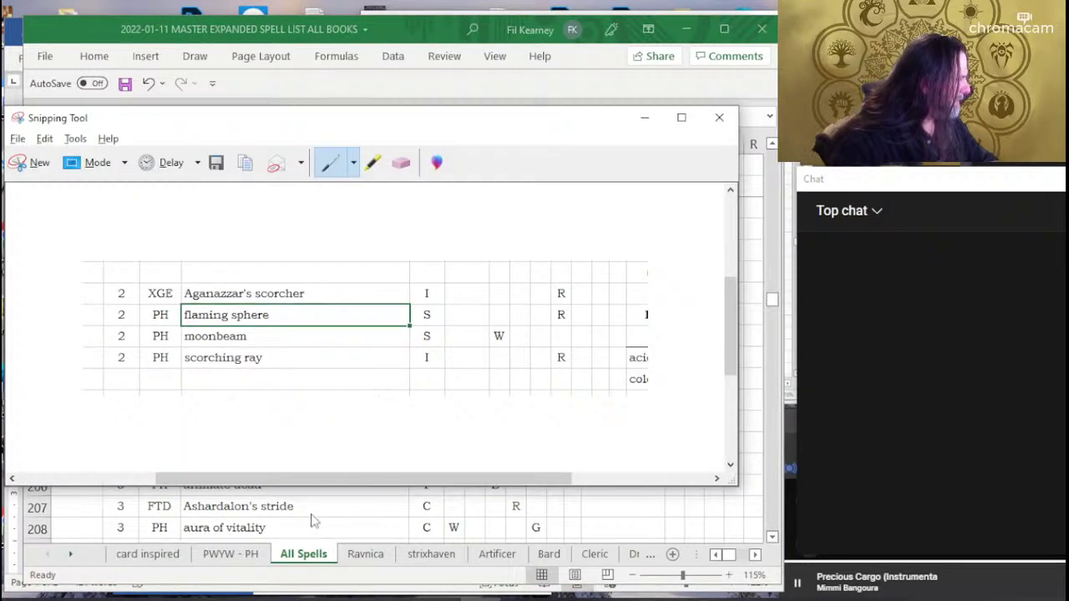
key(alt+Tab)
click(296, 442)
click(297, 418)
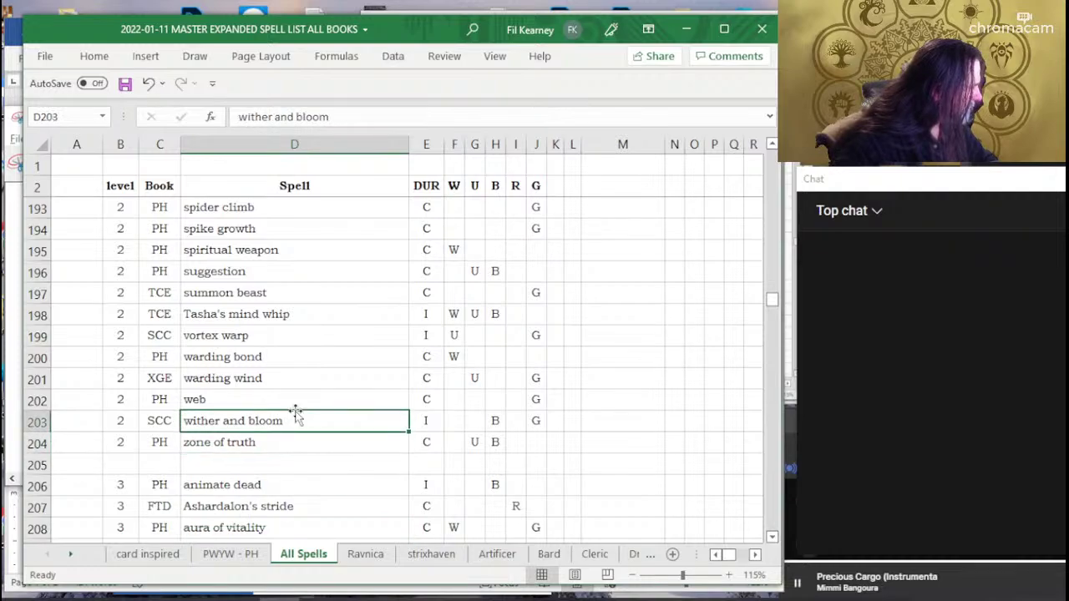
click(294, 400)
click(294, 377)
click(292, 356)
click(293, 338)
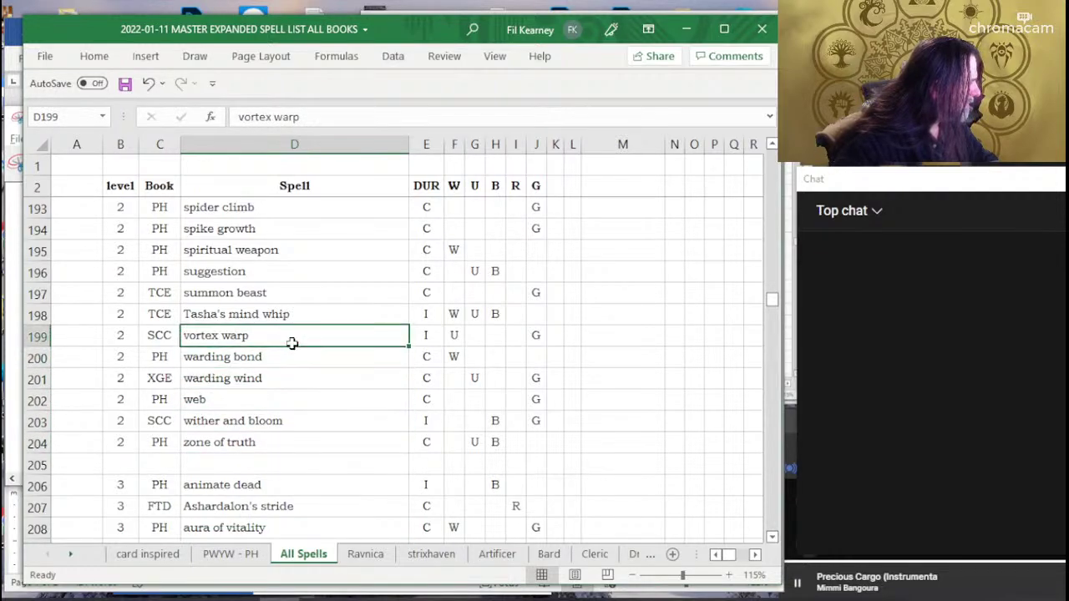
scroll(320, 431, up, 2)
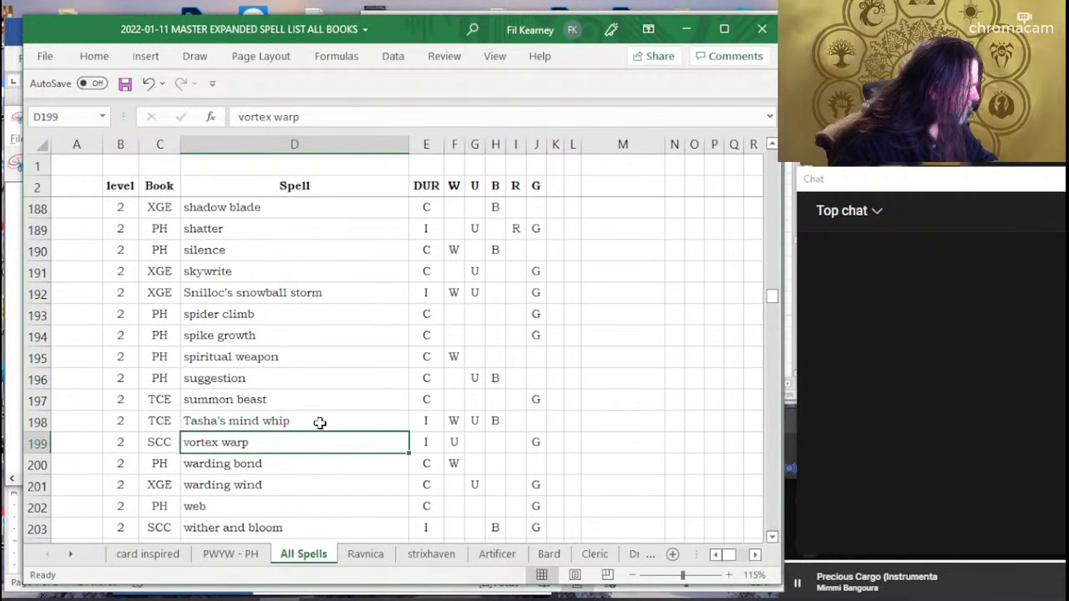
click(318, 422)
click(313, 399)
click(301, 357)
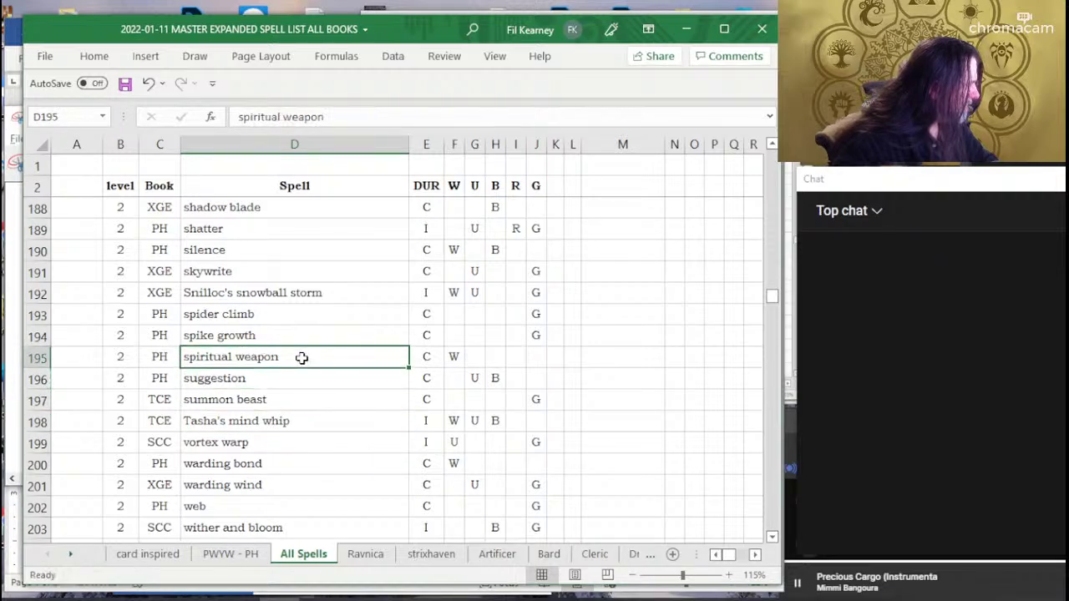
scroll(347, 461, up, 2)
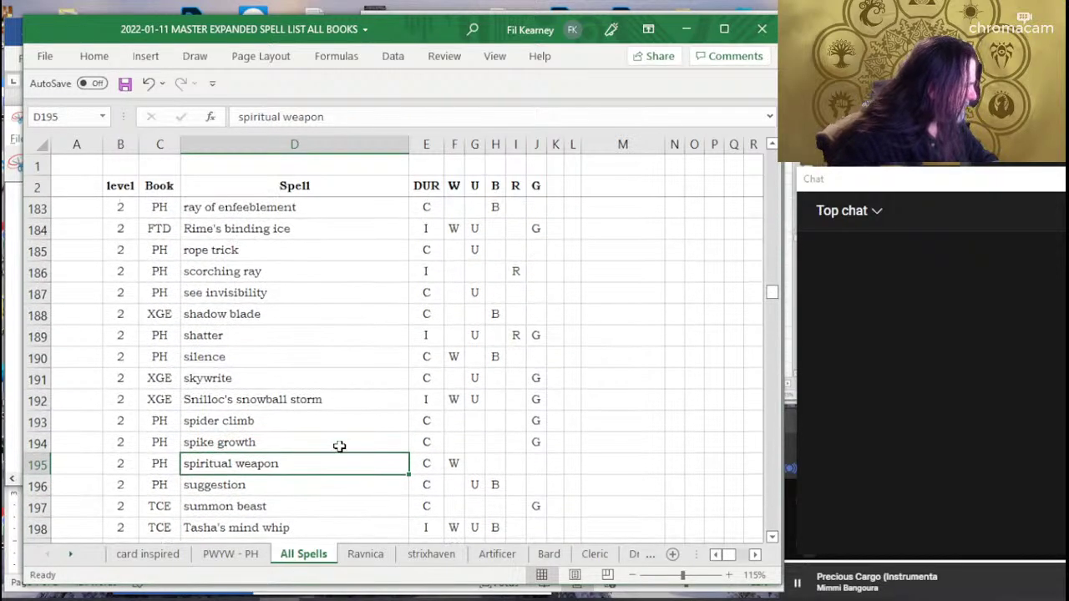
click(329, 403)
click(316, 381)
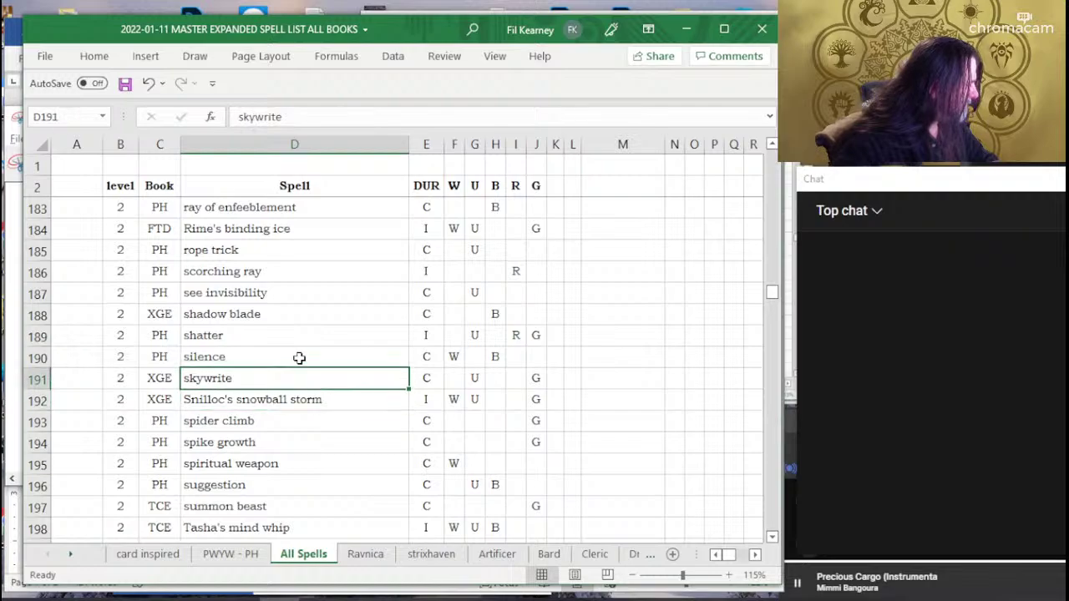
click(299, 357)
click(288, 334)
click(284, 313)
scroll(350, 453, up, 2)
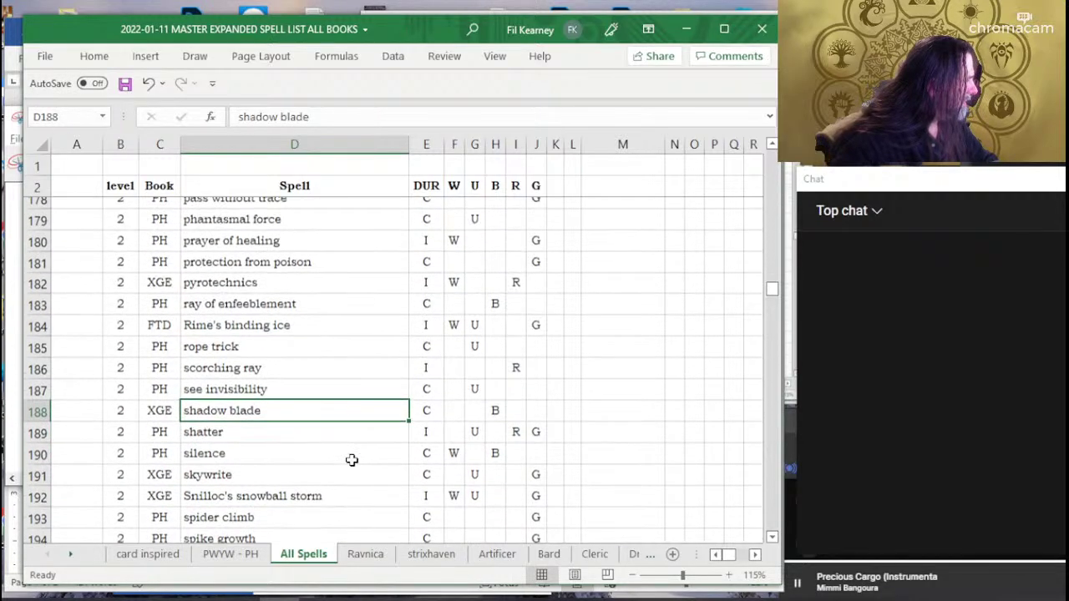
click(322, 377)
scroll(337, 431, up, 2)
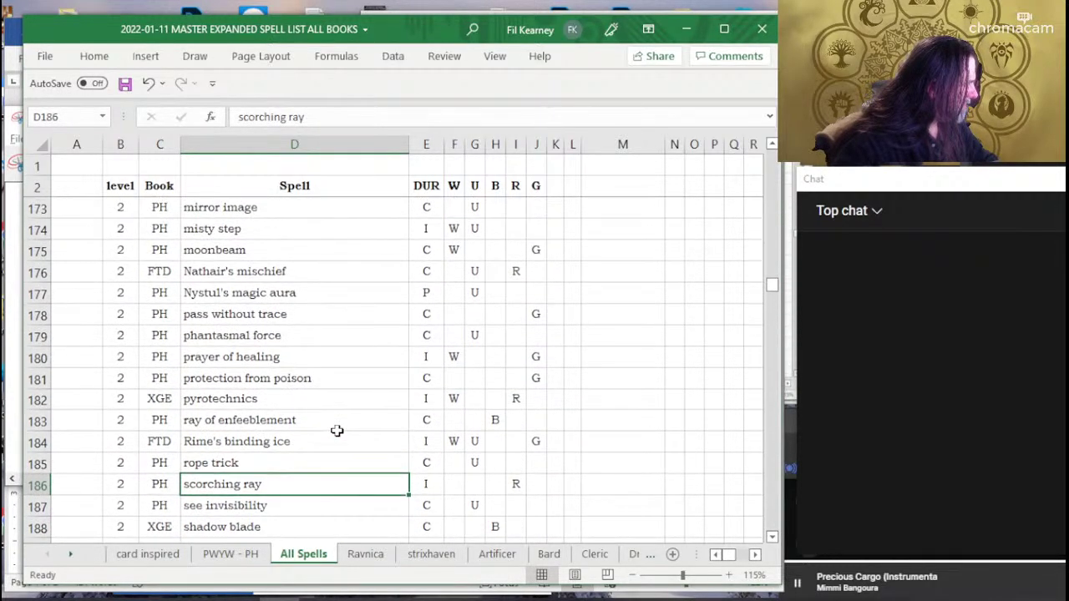
key(alt+Tab)
key(alt+Tab)
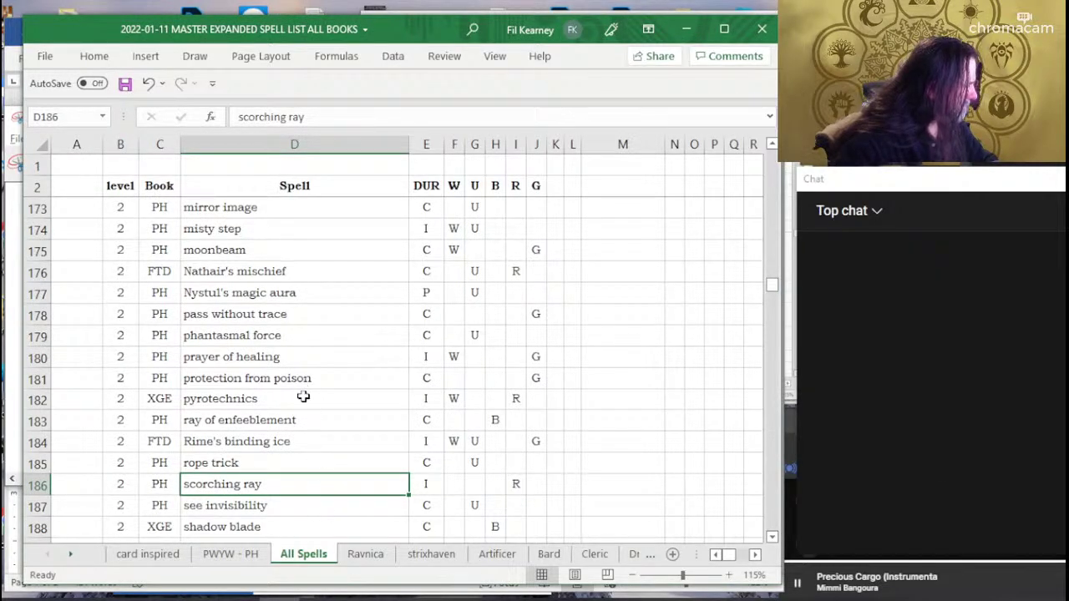
scroll(327, 455, up, 2)
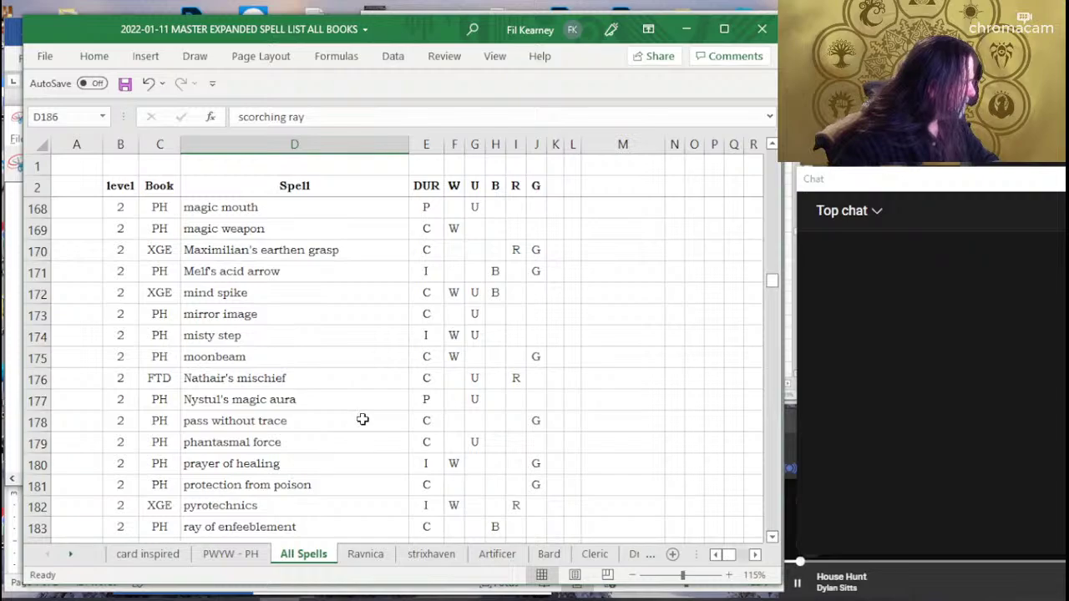
scroll(309, 415, up, 2)
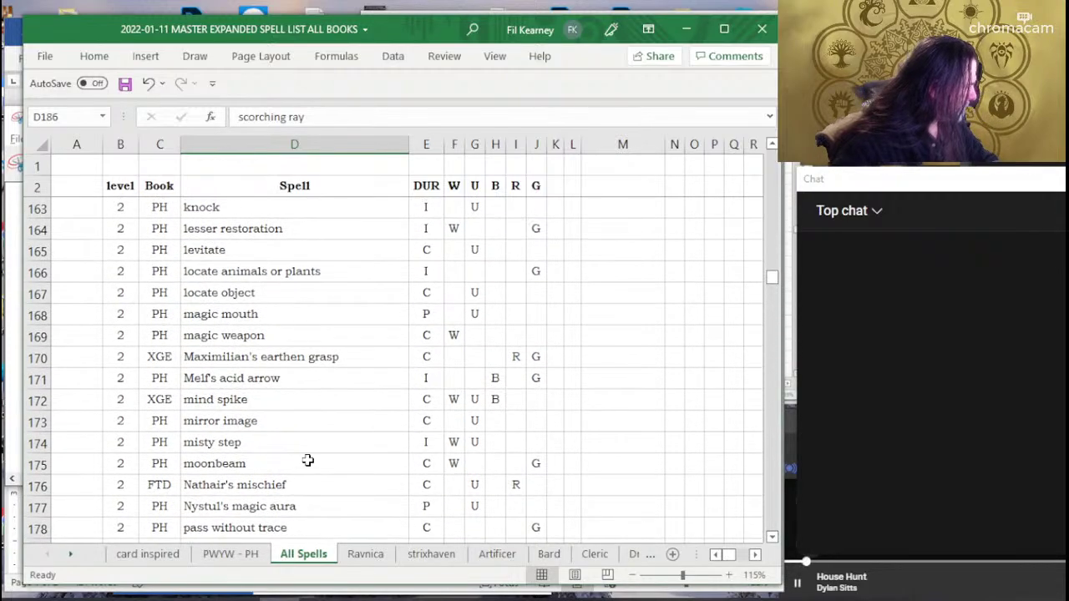
key(alt+Tab)
key(alt+Tab)
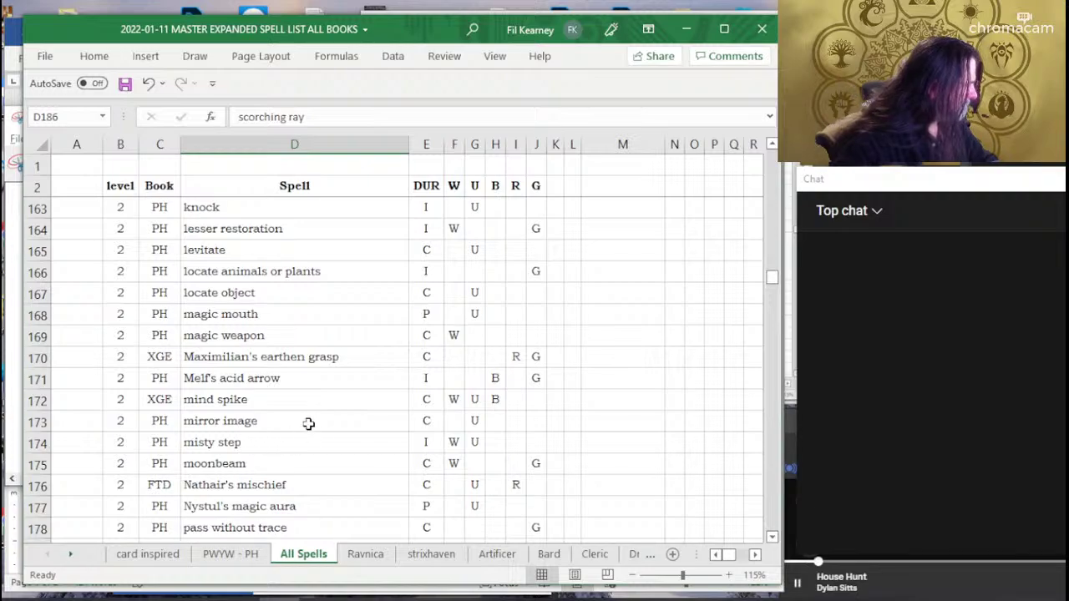
scroll(309, 476, up, 2)
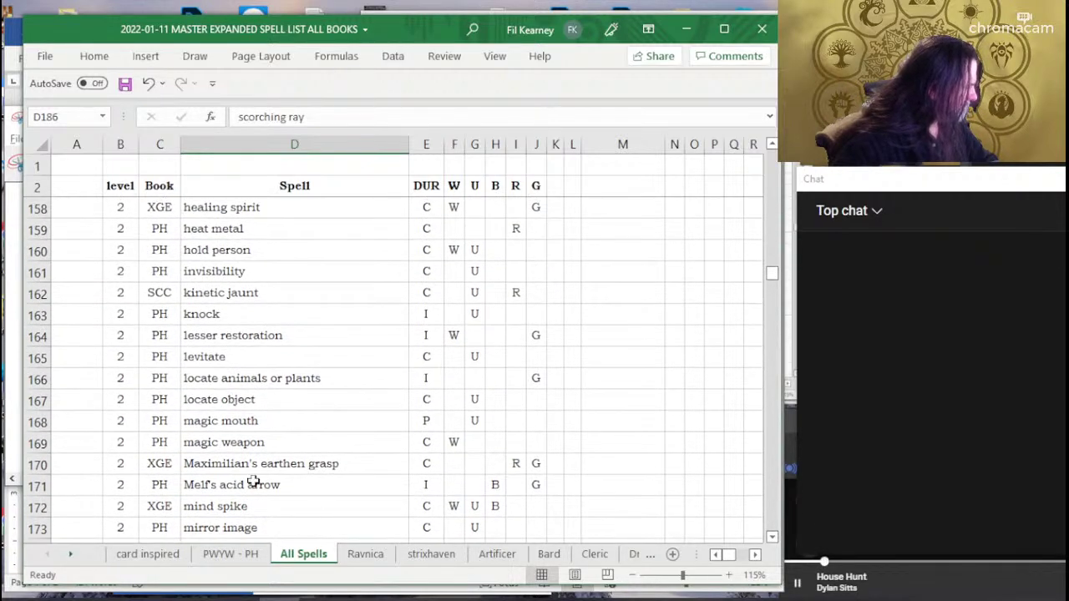
scroll(294, 434, up, 2)
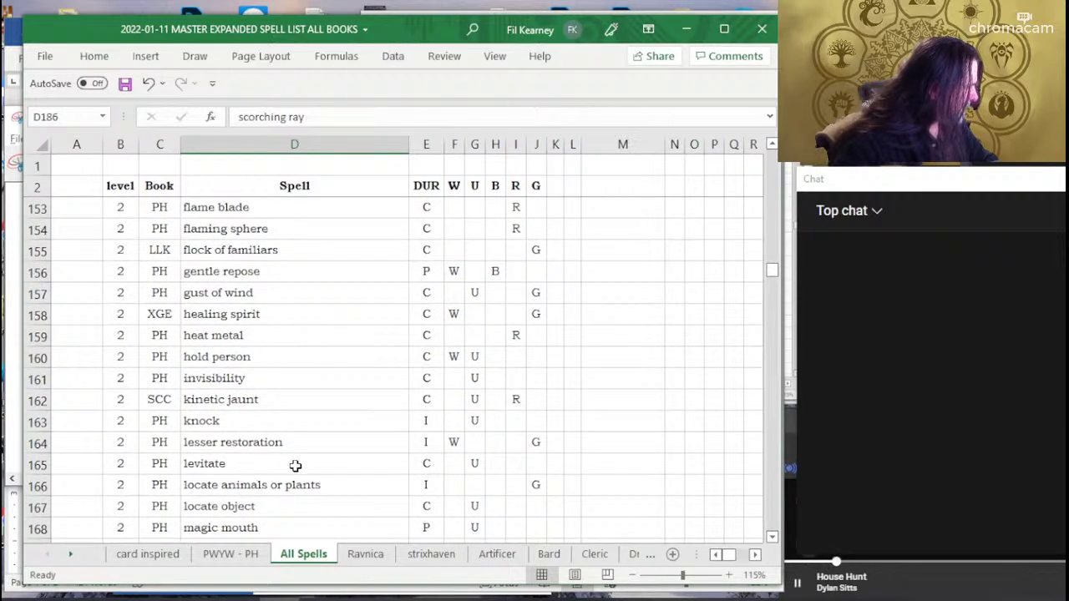
scroll(294, 465, up, 2)
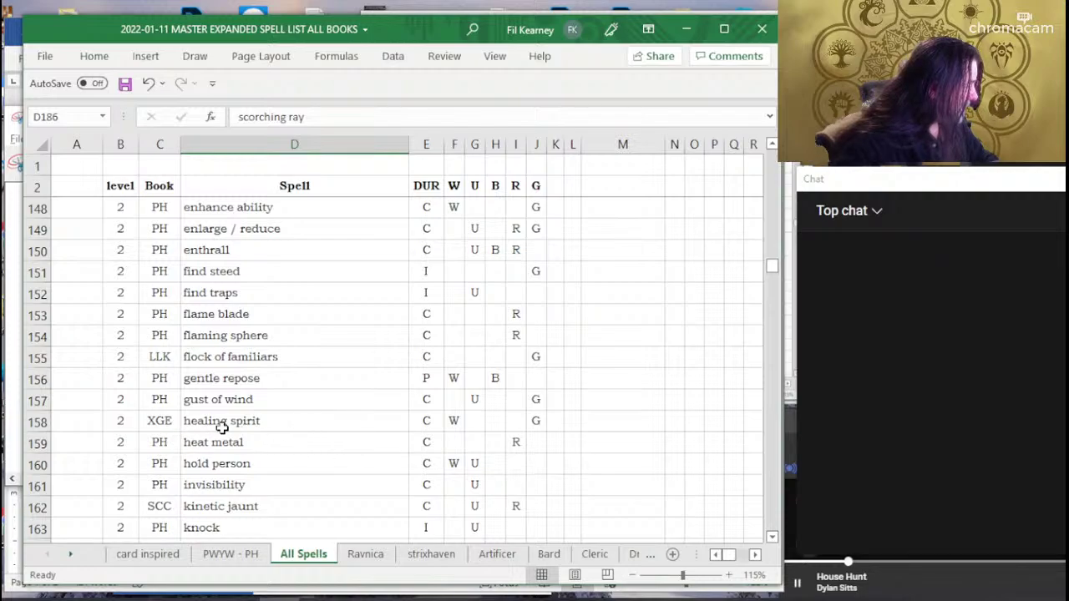
key(alt+Tab)
key(alt+Tab)
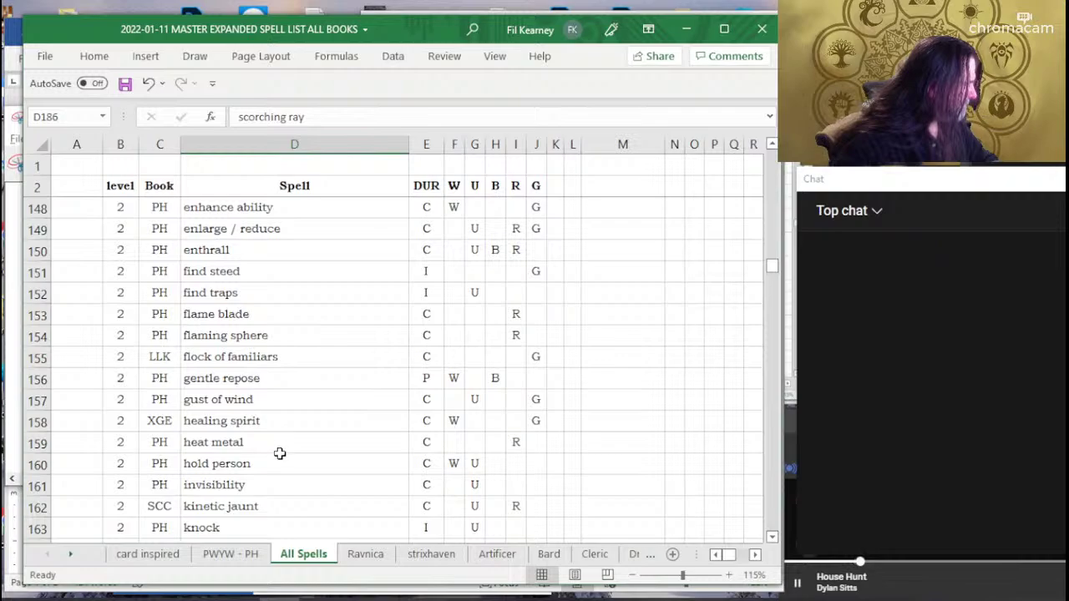
key(alt+Tab)
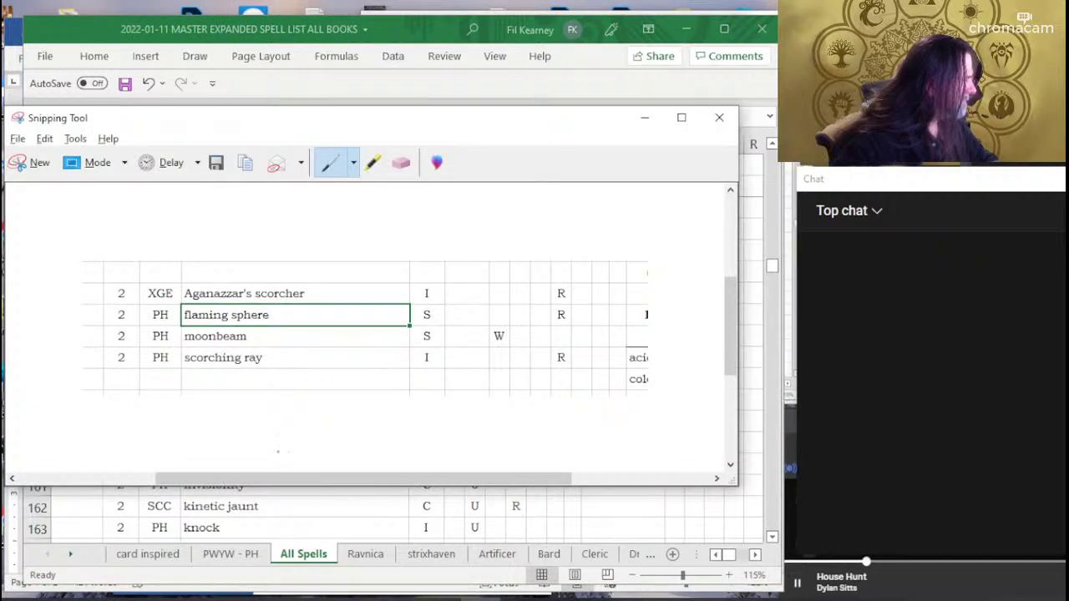
key(alt+Tab)
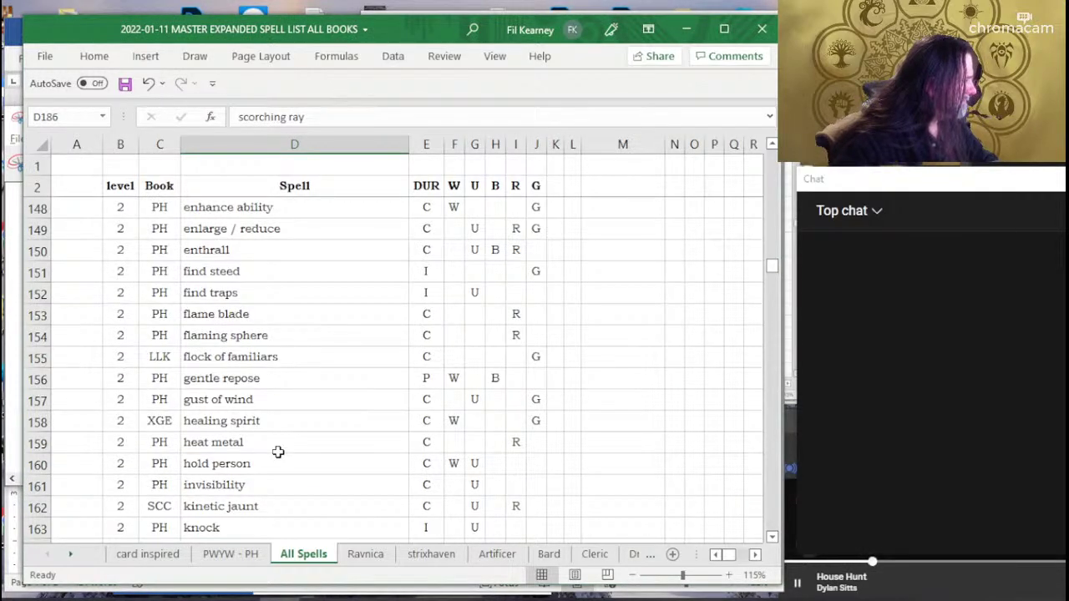
Put an x in column A beside heat metal.
click(38, 443)
click(71, 443)
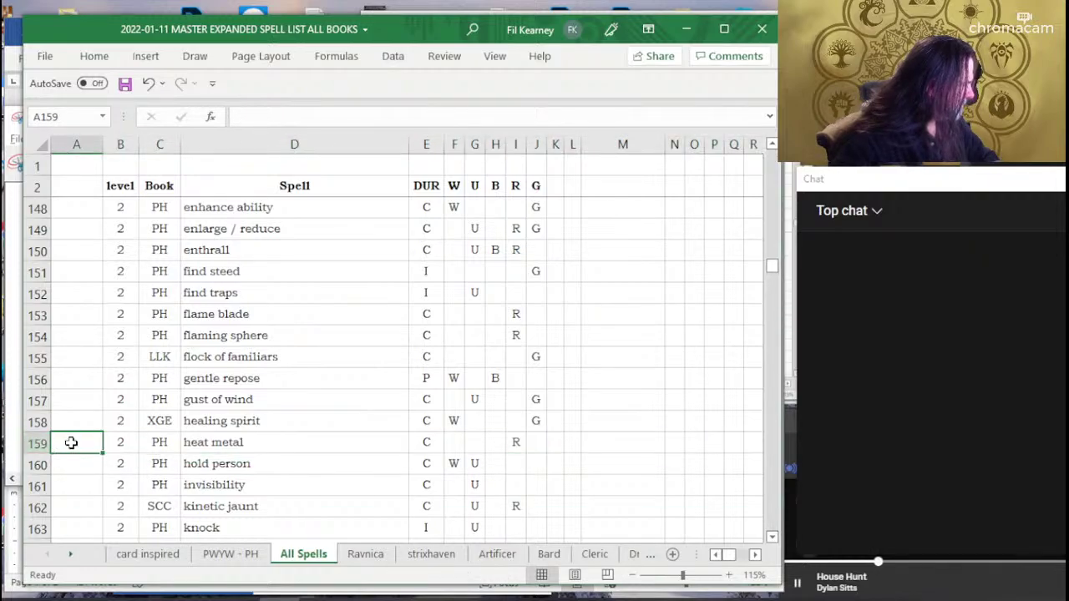
text(x)
click(262, 440)
scroll(261, 436, up, 2)
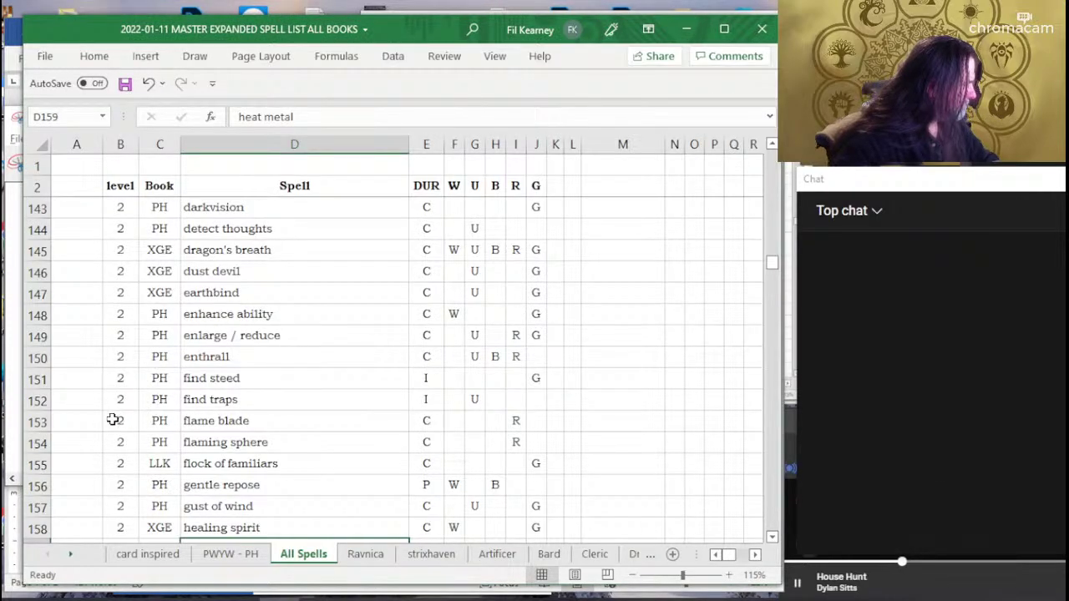
Put an x in column A beside flame blade.
click(76, 421)
text(x)
click(268, 416)
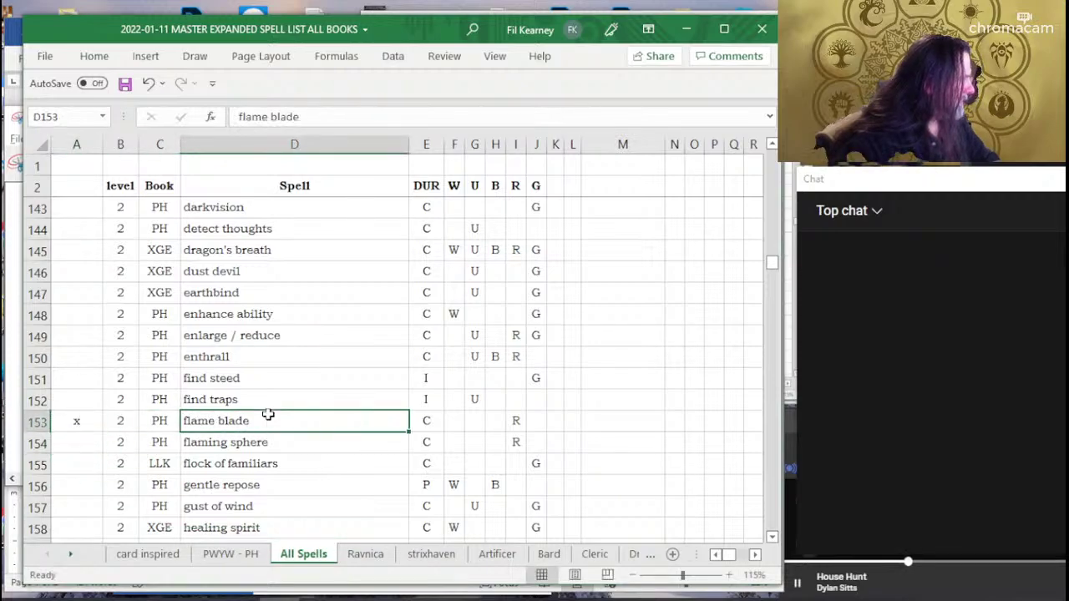
scroll(326, 437, up, 2)
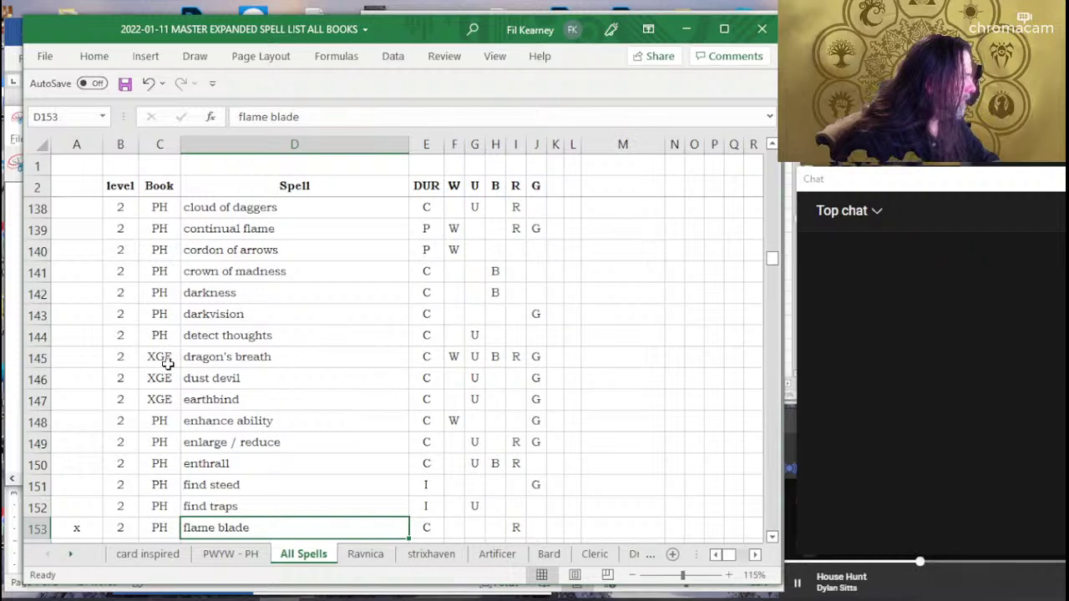
scroll(256, 472, up, 2)
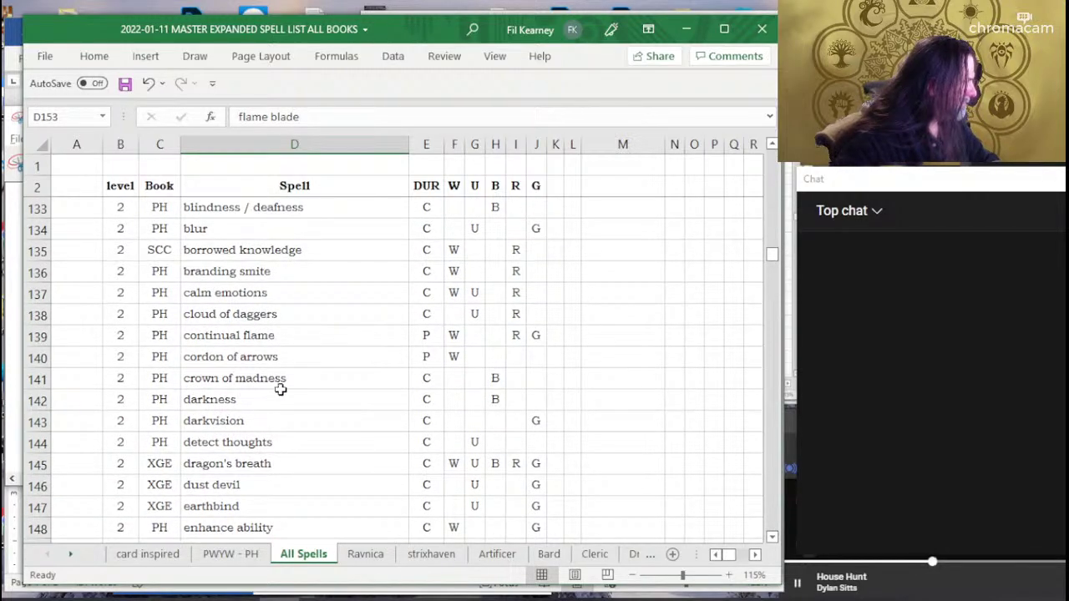
Checking against the snip, put an x in column A beside continual flame.
key(alt+Tab)
key(alt+Tab)
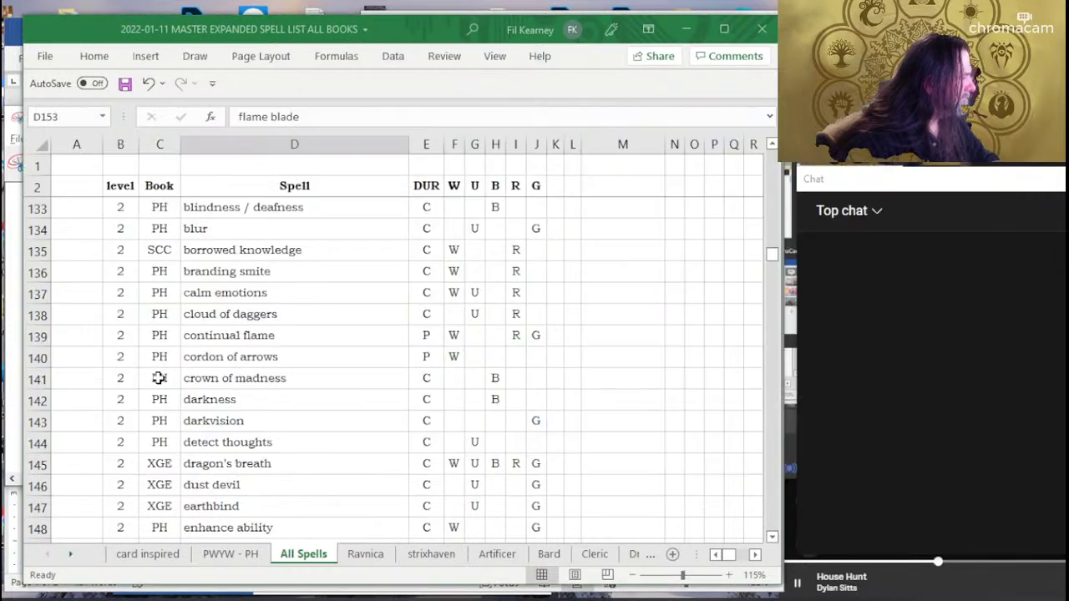
click(80, 322)
click(87, 333)
text(x)
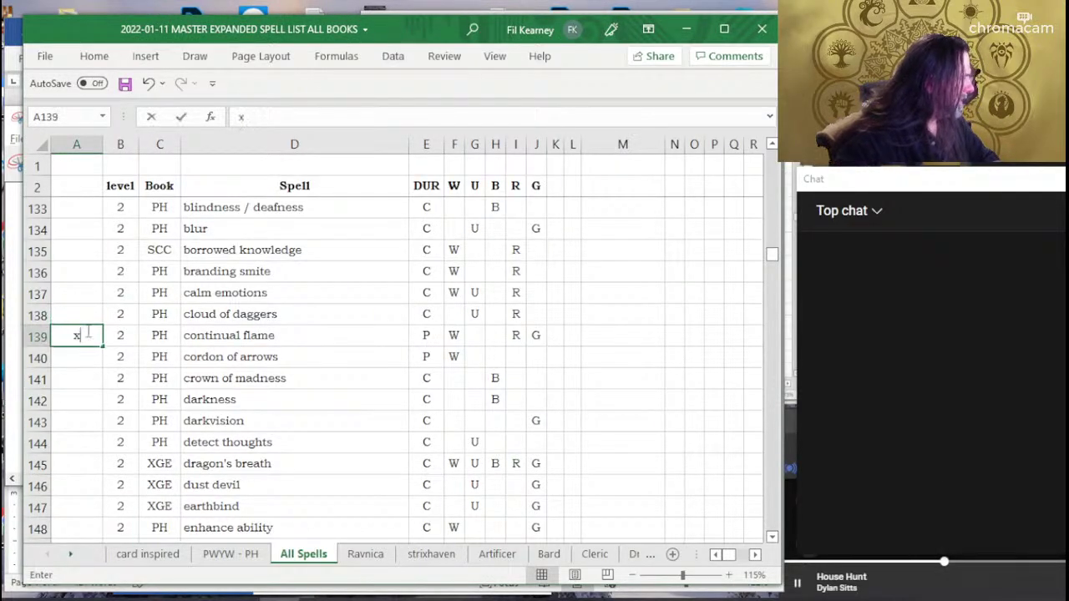
click(250, 335)
scroll(284, 343, up, 2)
key(alt+Tab)
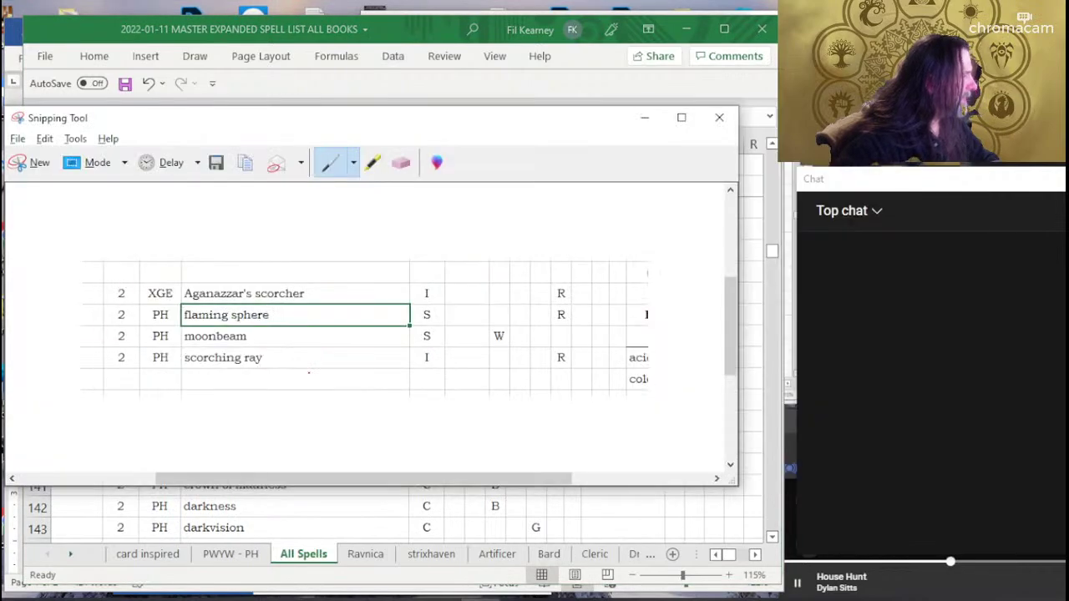
key(alt+Tab)
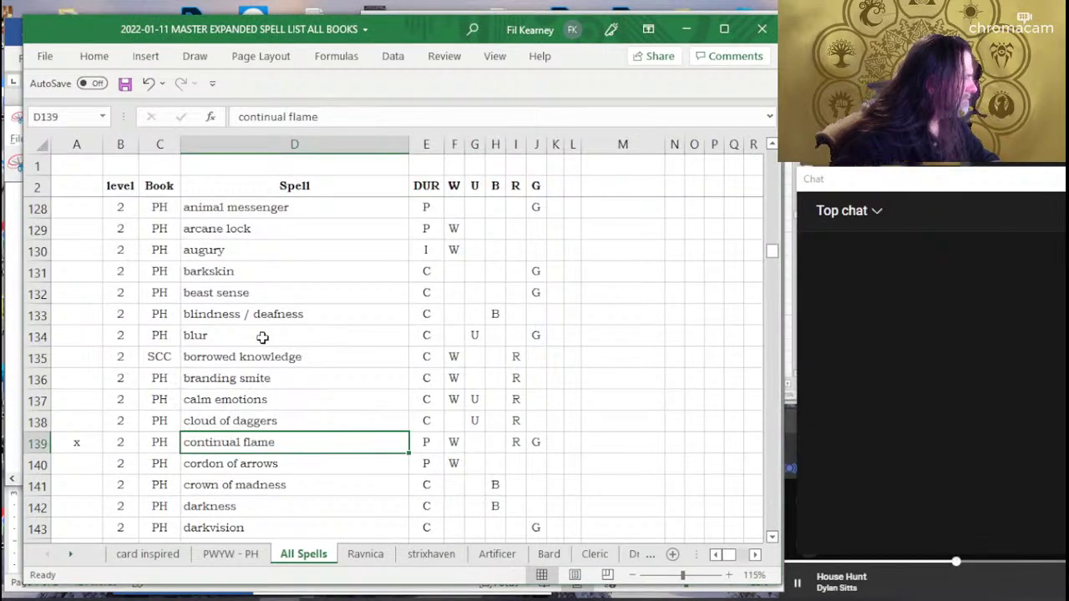
Put an x in column A beside branding smite.
scroll(262, 337, up, 2)
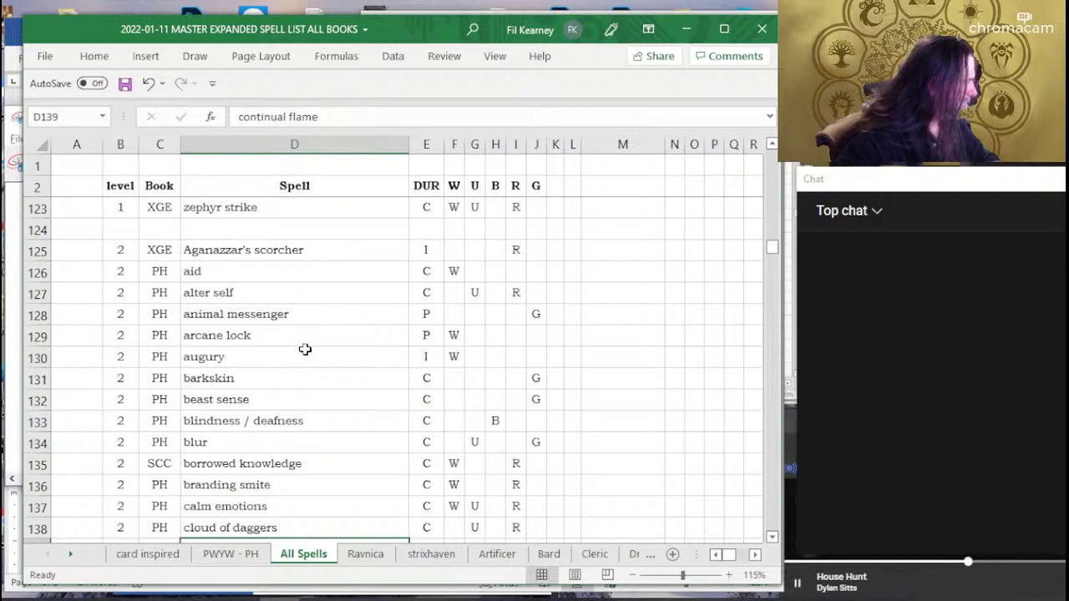
scroll(305, 350, down, 2)
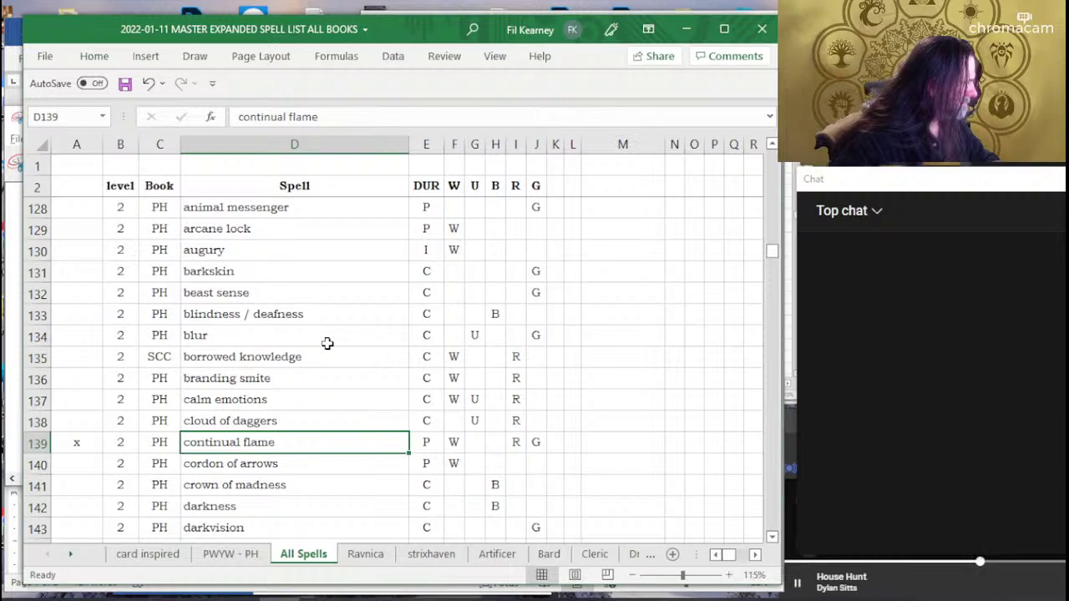
scroll(328, 344, down, 2)
double_click(71, 272)
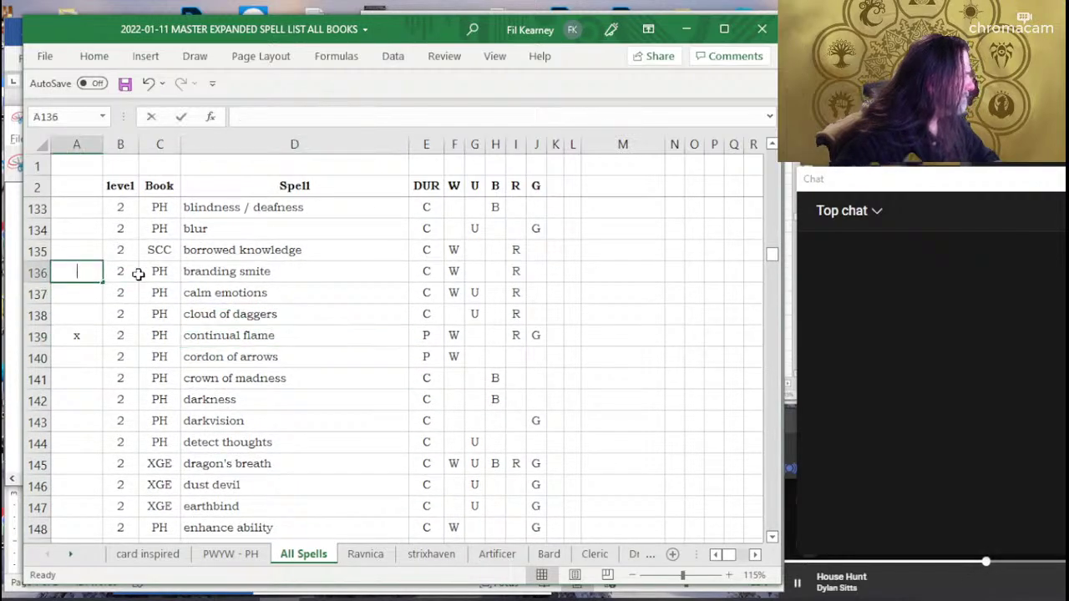
text(x)
click(317, 282)
key(alt+Tab)
key(alt+Tab)
key(alt+Tab)
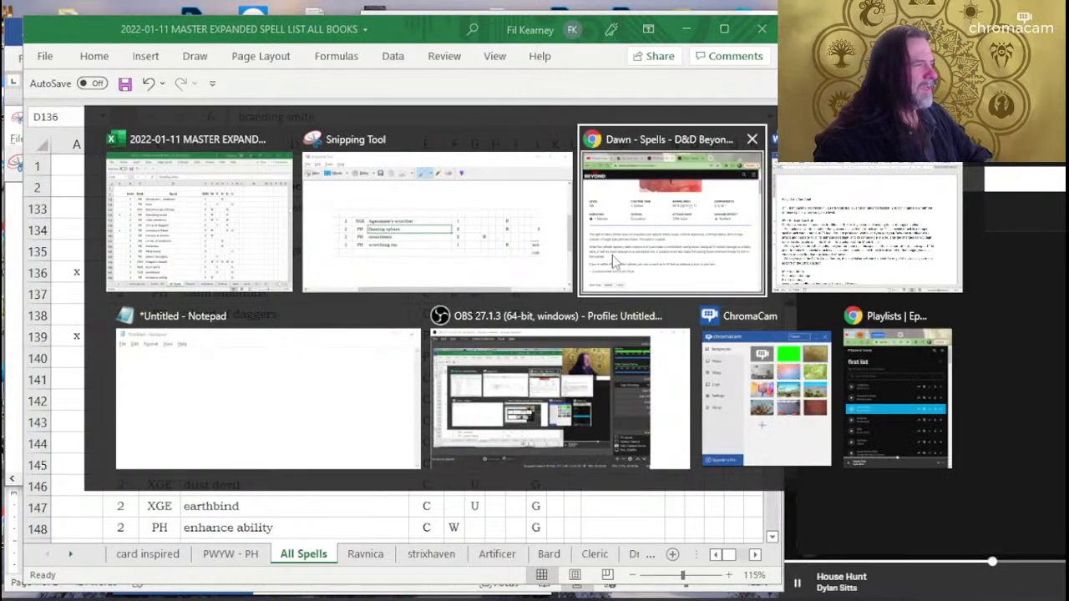
Search D&D Beyond for 'branding smite' and read its 2nd level Evocation spell page.
click(628, 220)
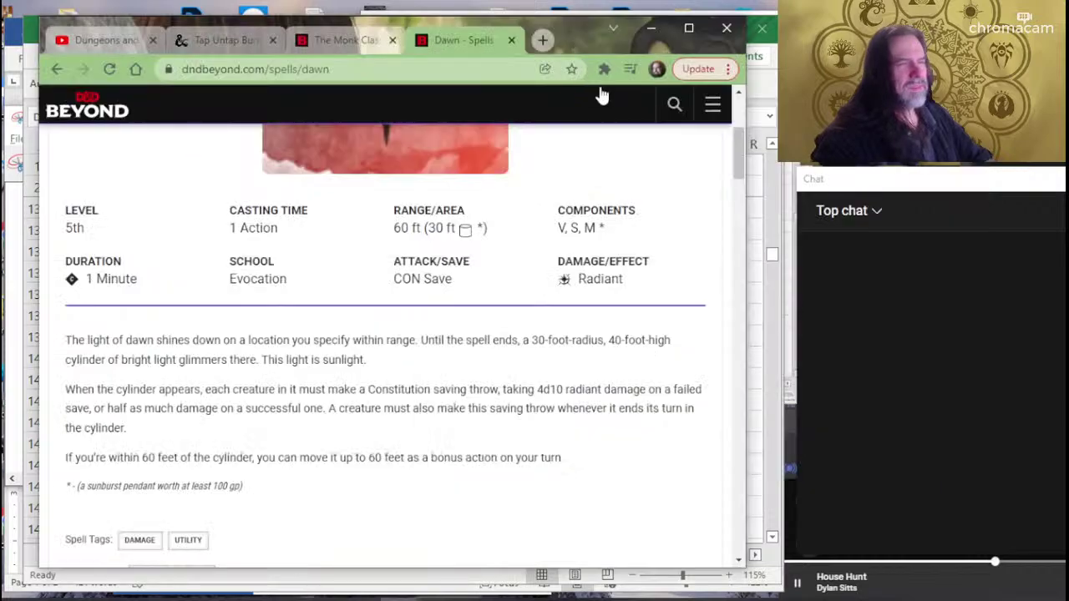
click(675, 105)
text(b)
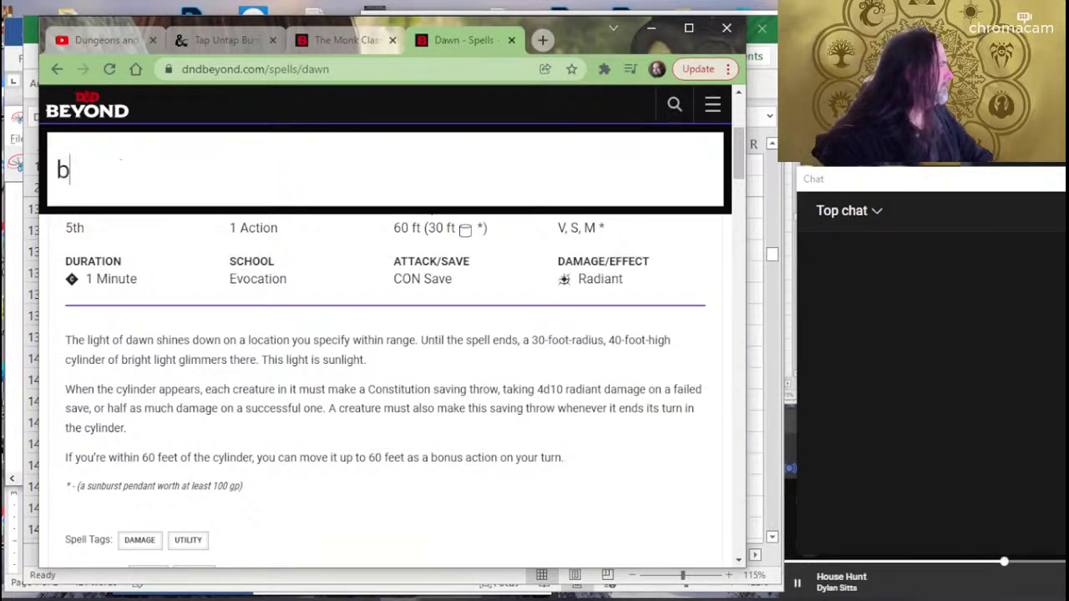
text(randing smi)
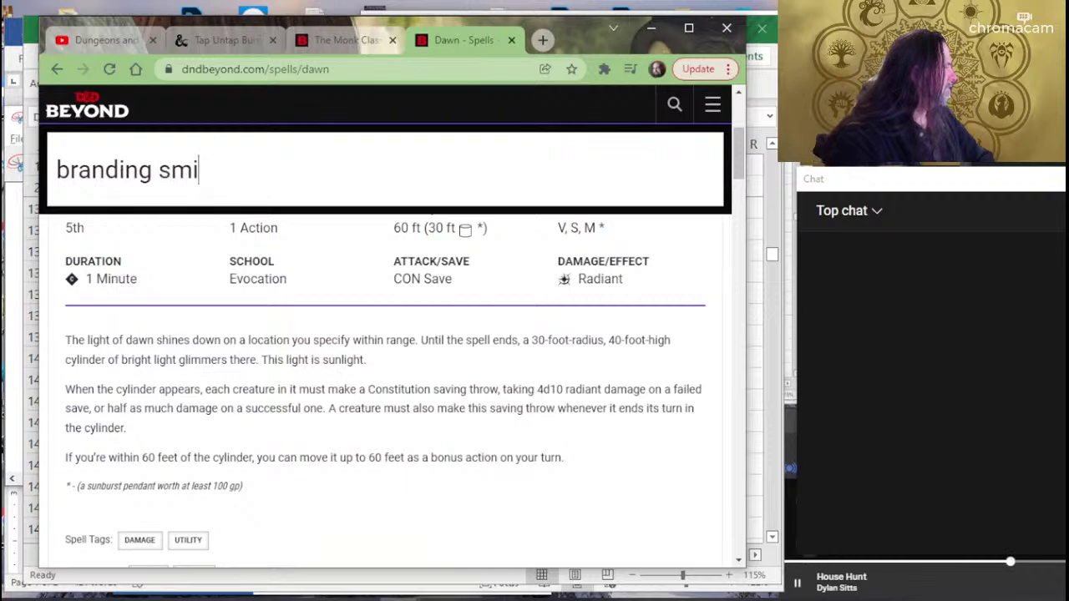
text(te)
key(Return)
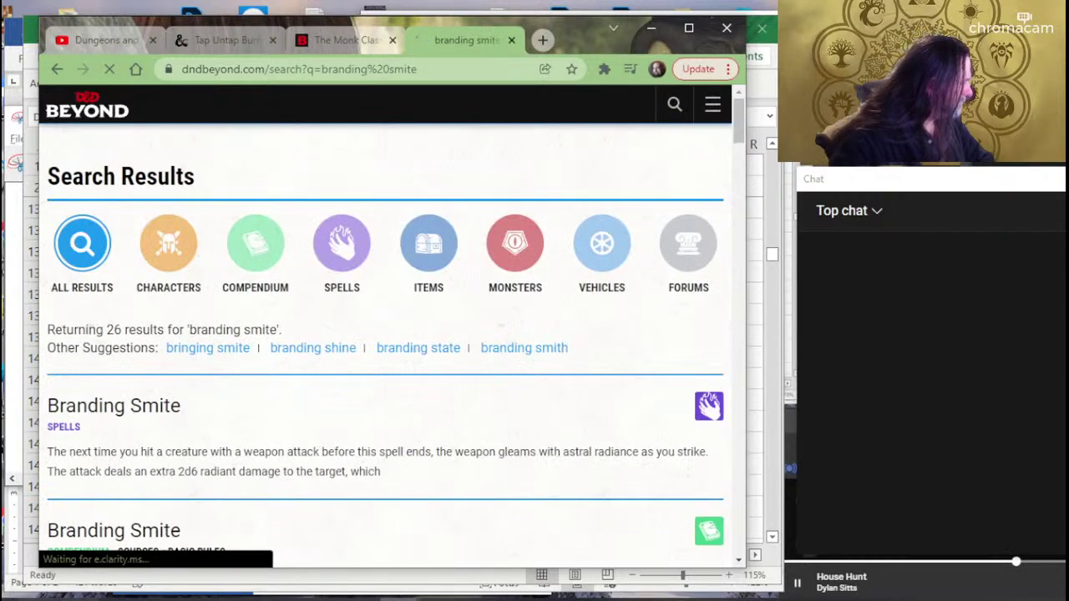
click(100, 424)
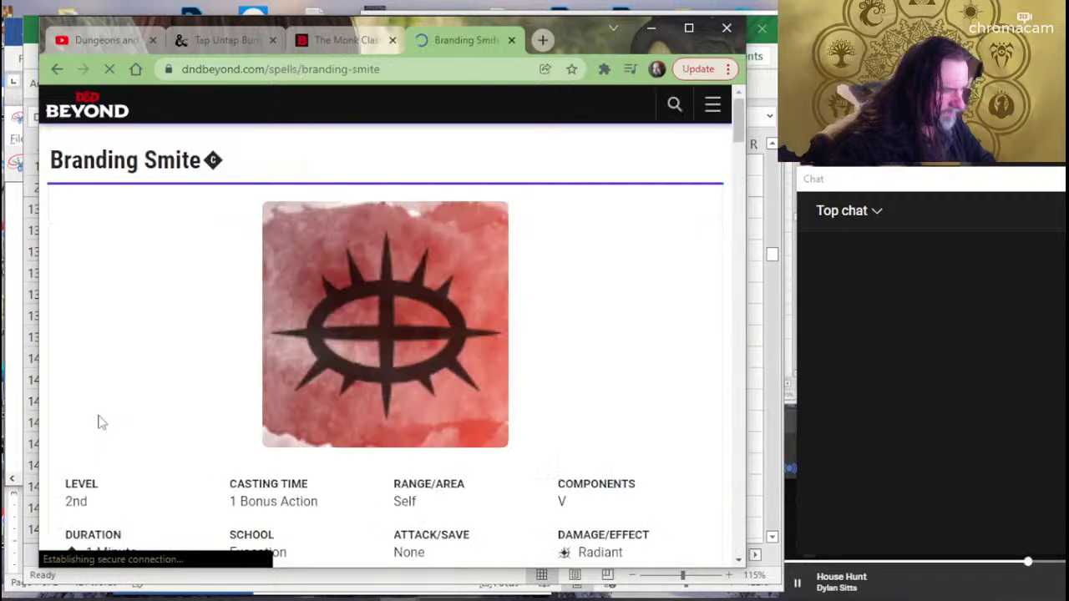
scroll(317, 393, down, 2)
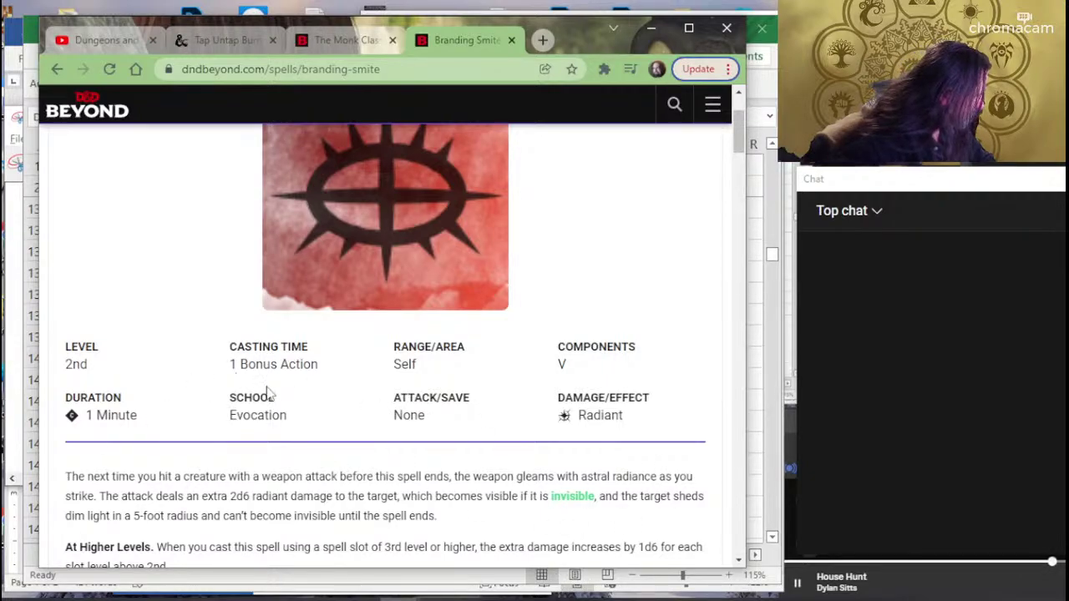
key(alt+Tab)
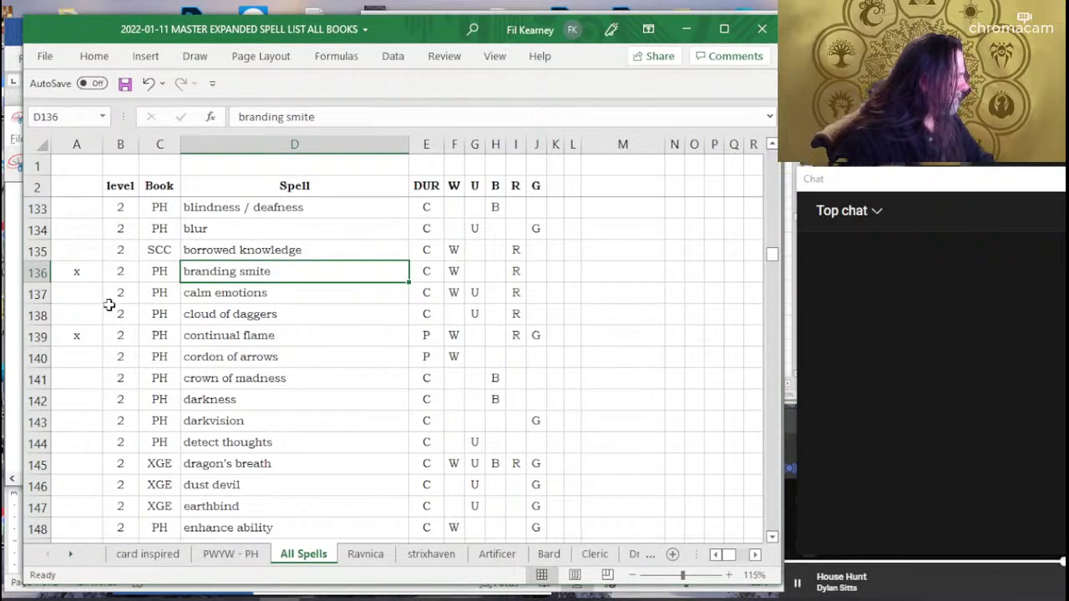
Type x in A159 beside heat metal and select that row across A–L.
scroll(125, 277, down, 2)
scroll(124, 276, down, 2)
scroll(124, 277, down, 2)
scroll(124, 276, down, 2)
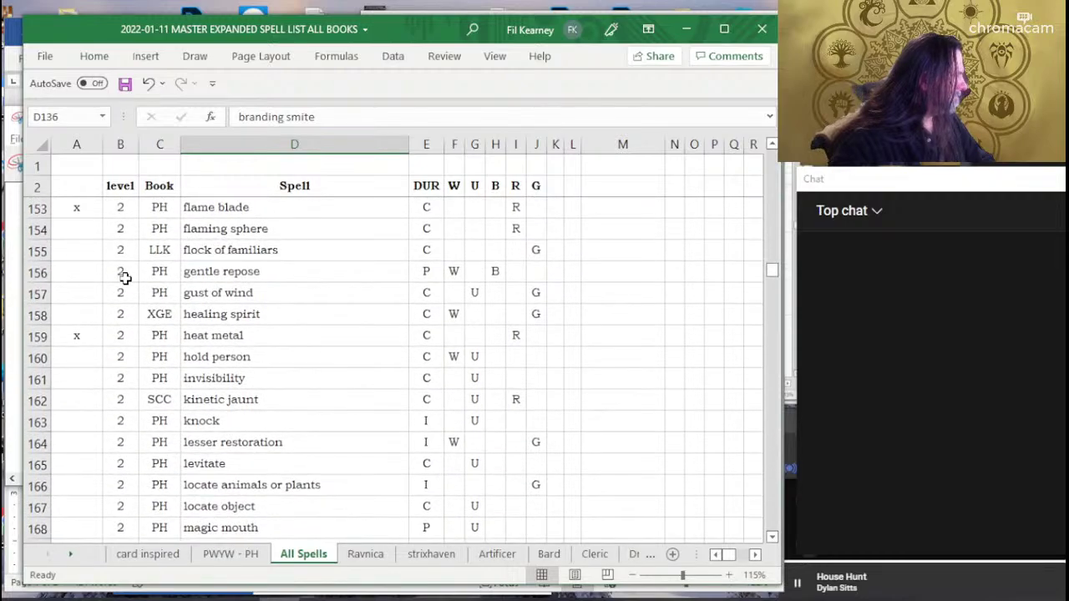
scroll(124, 277, down, 3)
scroll(124, 276, up, 5)
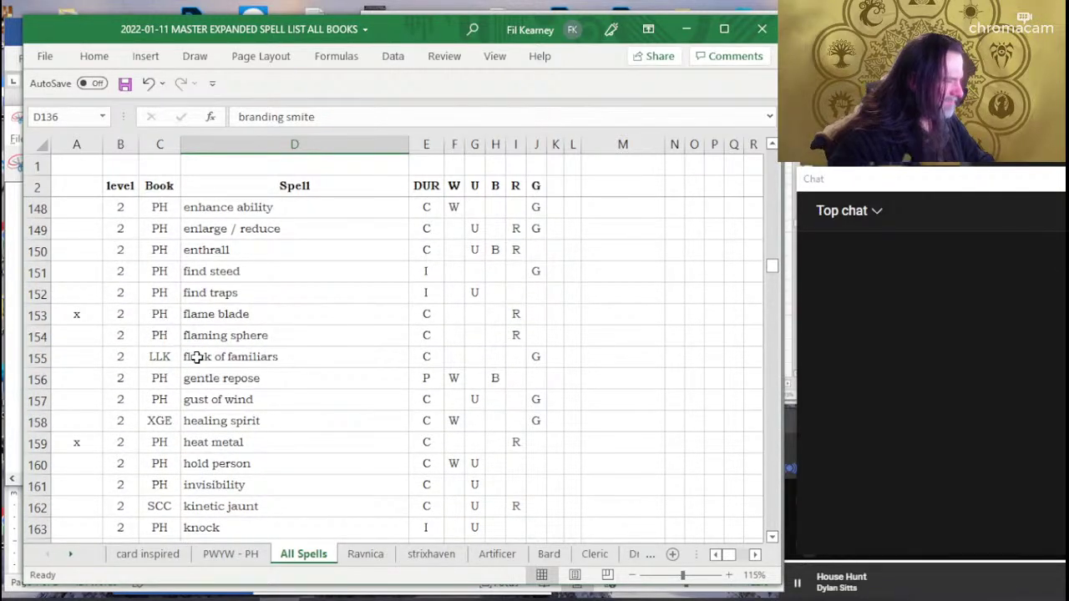
click(77, 443)
text(x)
drag(77, 443, 567, 474)
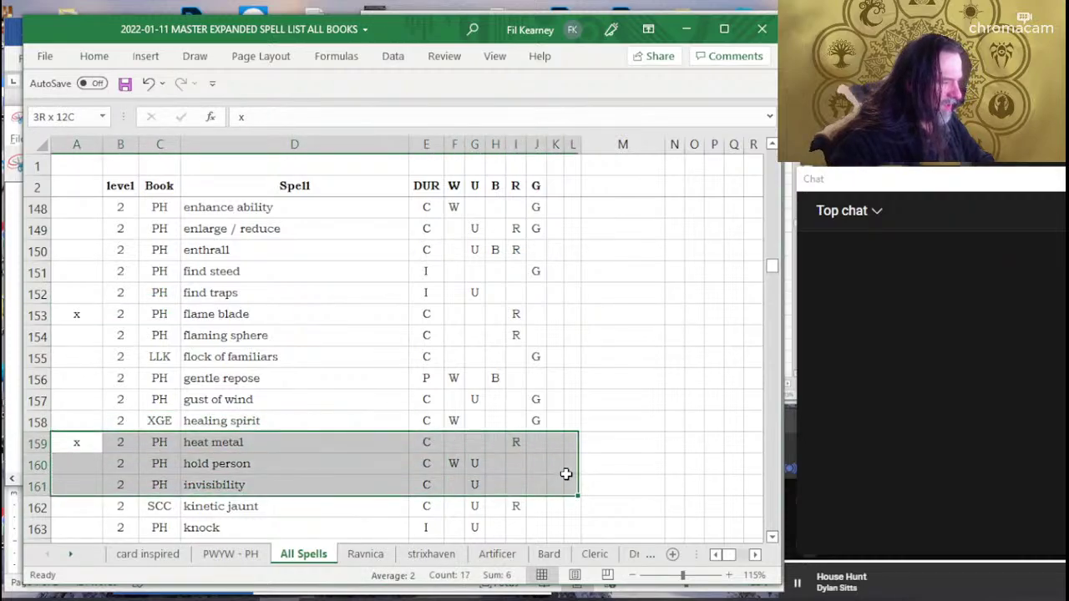
click(159, 442)
drag(90, 439, 568, 451)
Add the flame blade row to the selection.
scroll(256, 337, up, 3)
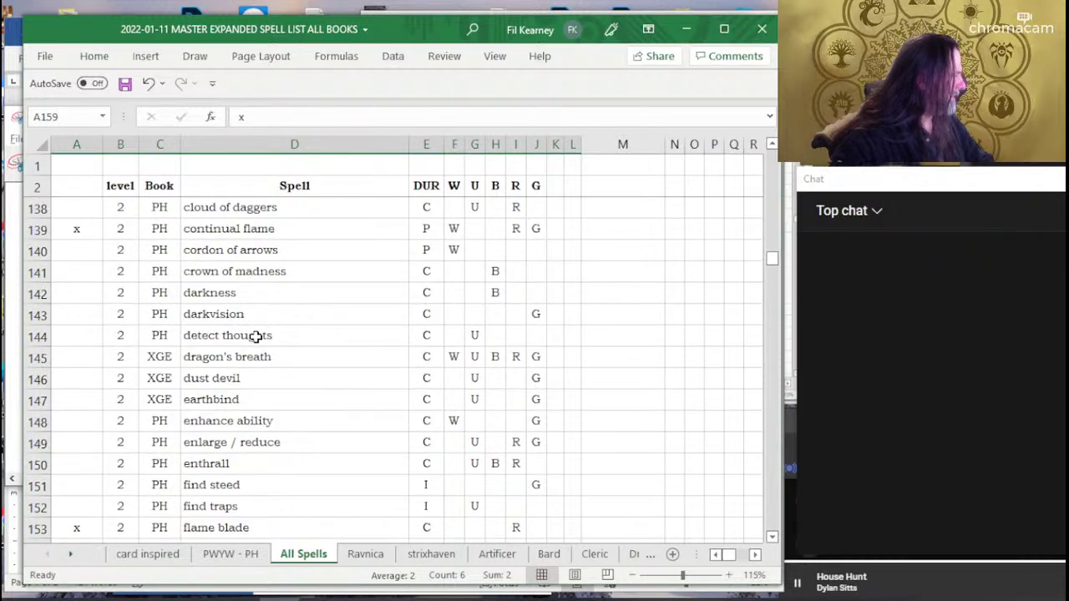
scroll(255, 338, down, 3)
click(78, 314)
key(Delete)
drag(80, 313, 574, 316)
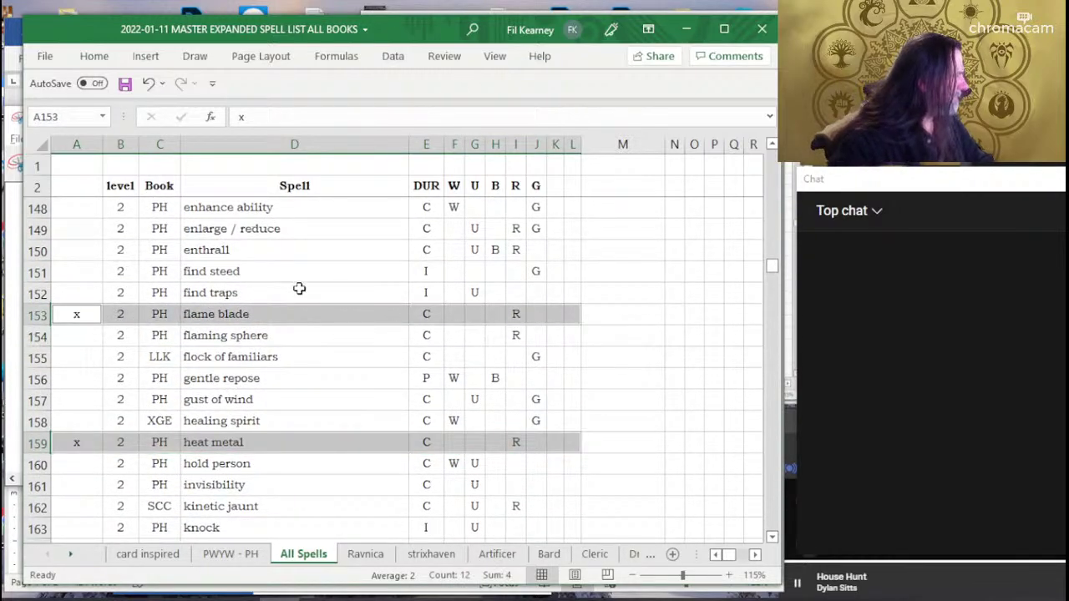
scroll(250, 272, up, 2)
scroll(249, 273, up, 3)
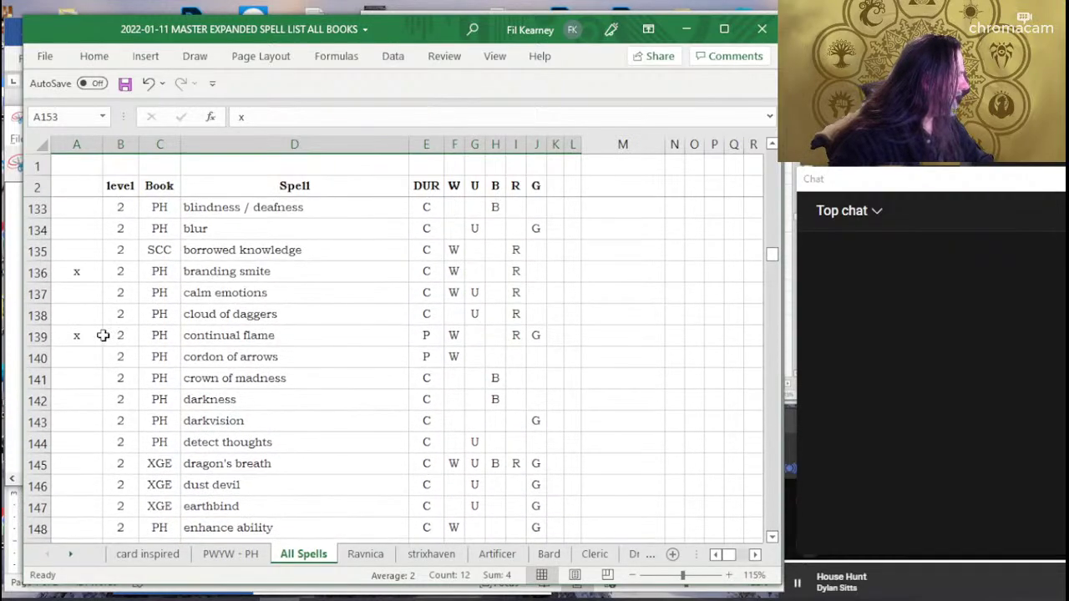
Add the continual flame and branding smite rows, then copy all four rows.
ctrl+click(73, 333)
text(x)
drag(73, 333, 539, 334)
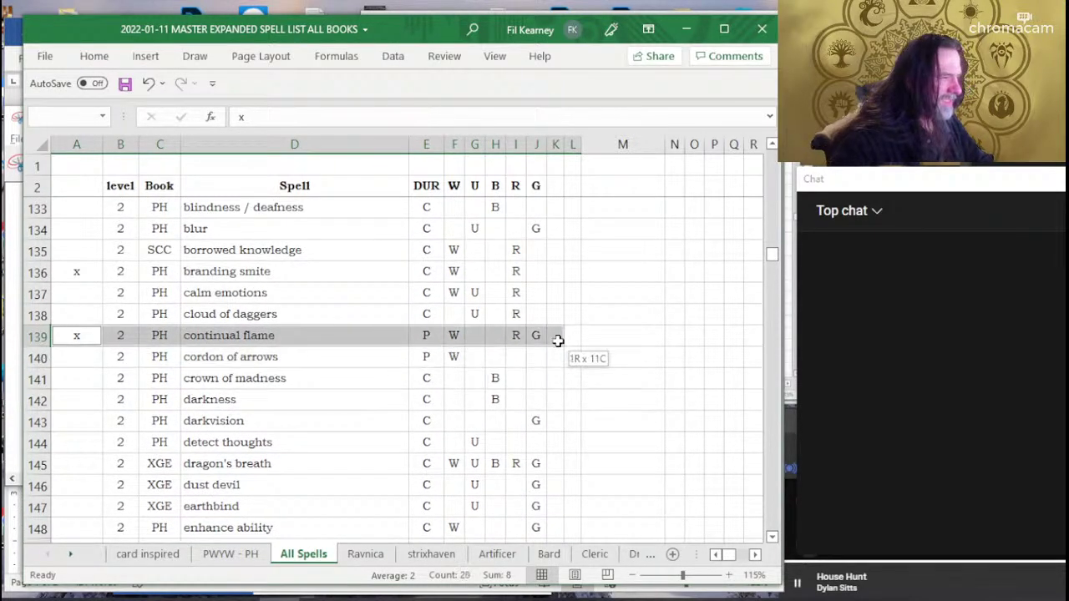
scroll(83, 364, up, 2)
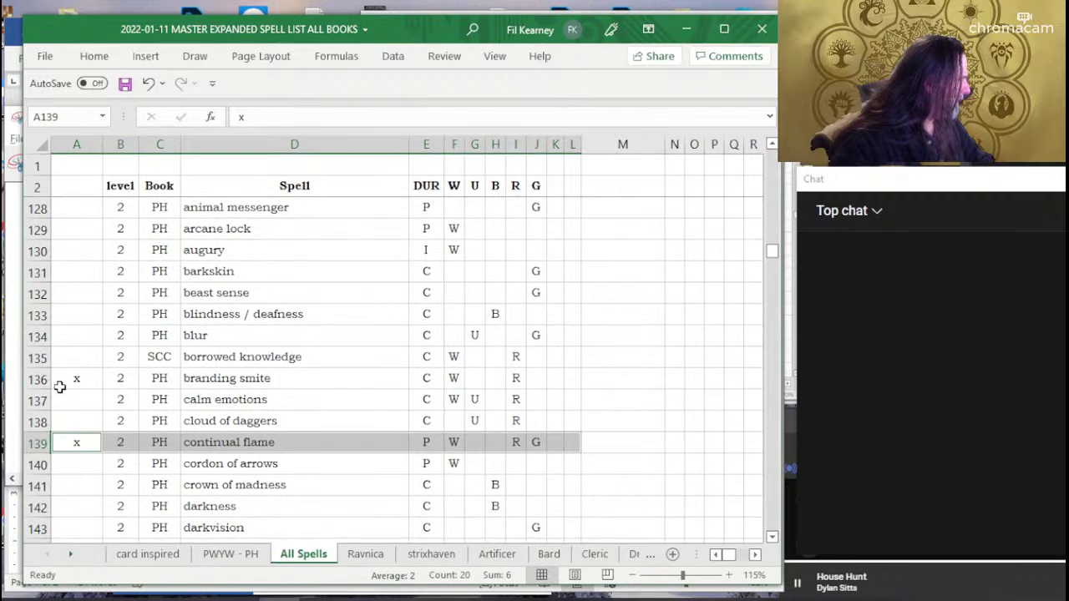
drag(60, 386, 566, 386)
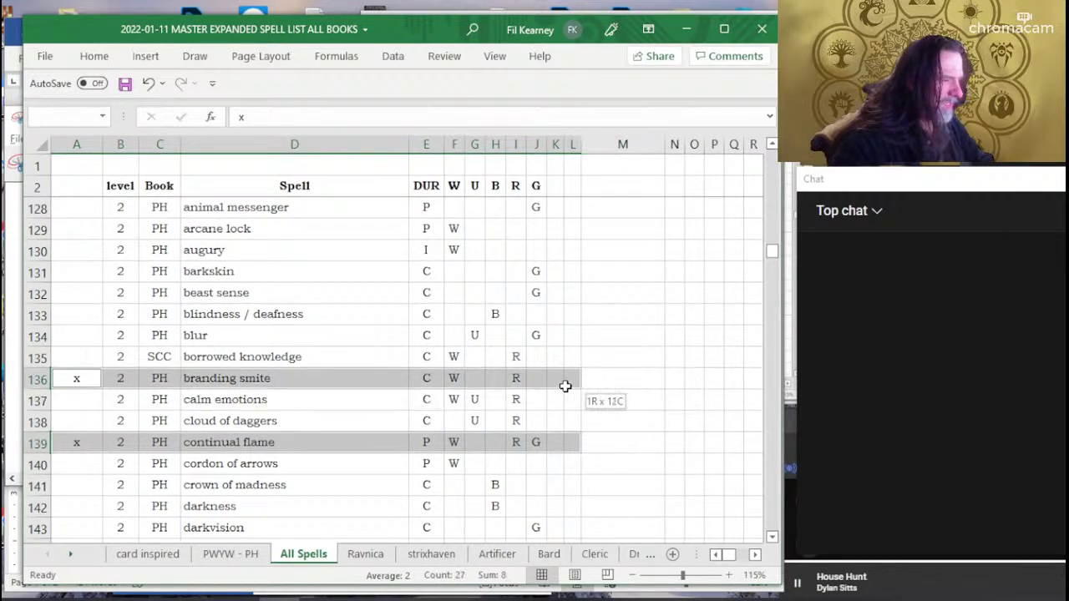
key(ctrl+c)
key(alt+Tab)
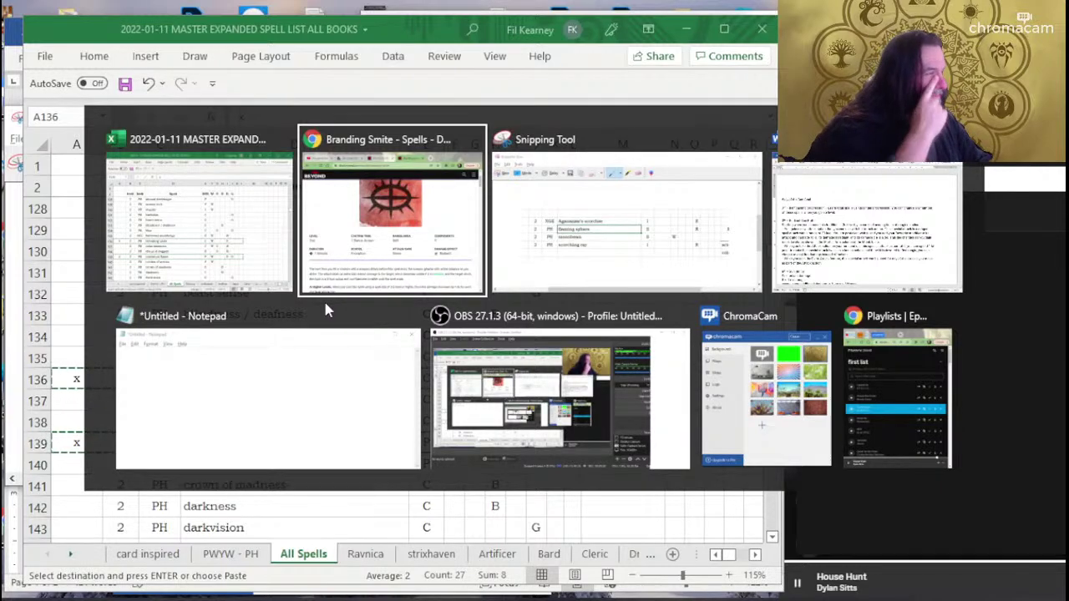
Paste the copied level 2 spell rows into the Monk - Sun Soul sheet at B30.
key(alt+shift+Tab)
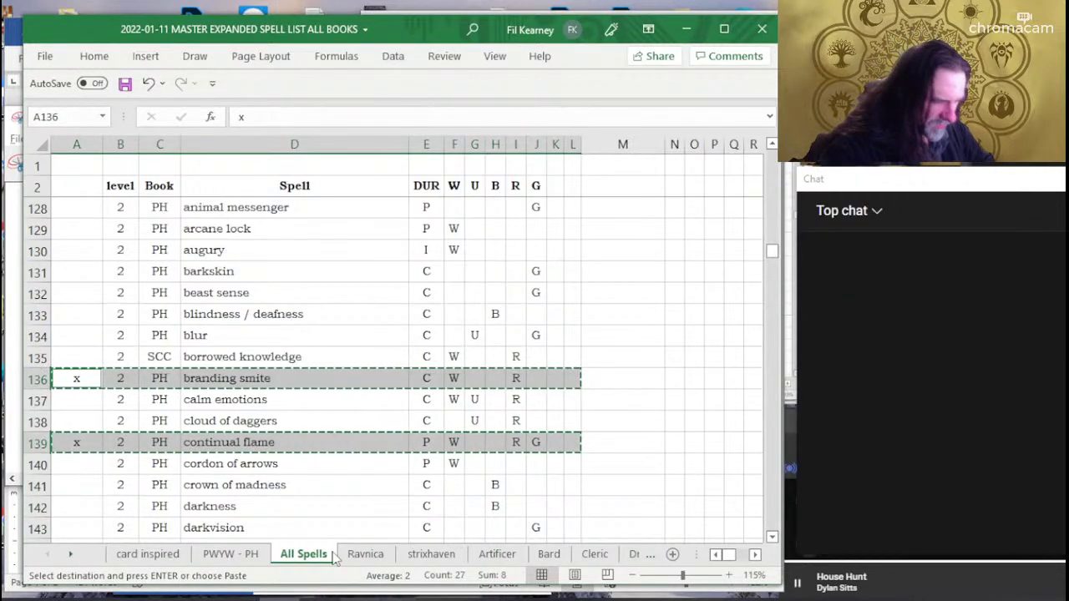
click(644, 555)
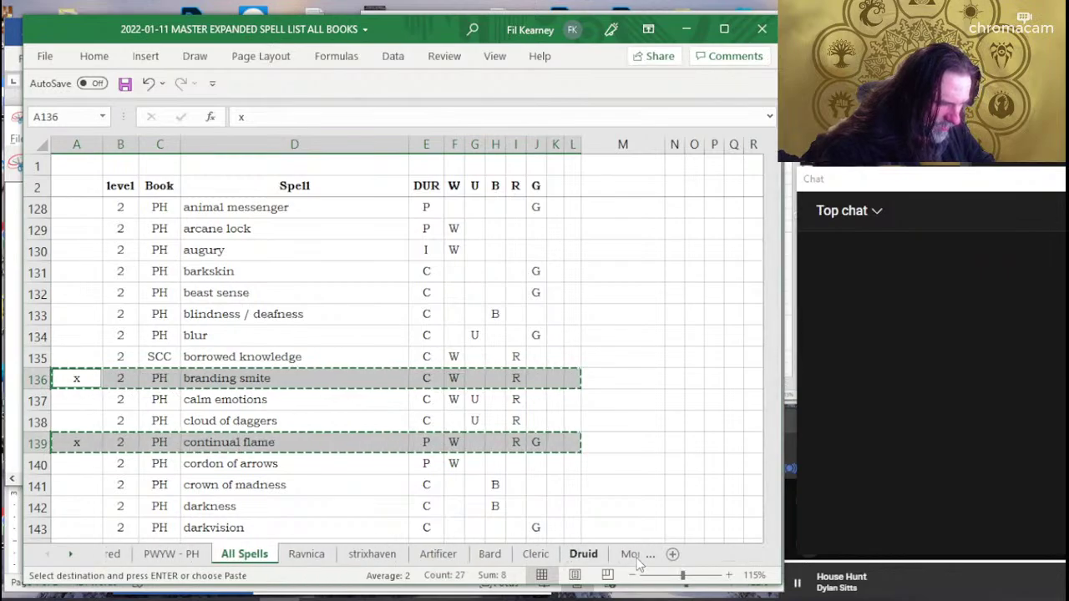
click(637, 558)
click(636, 558)
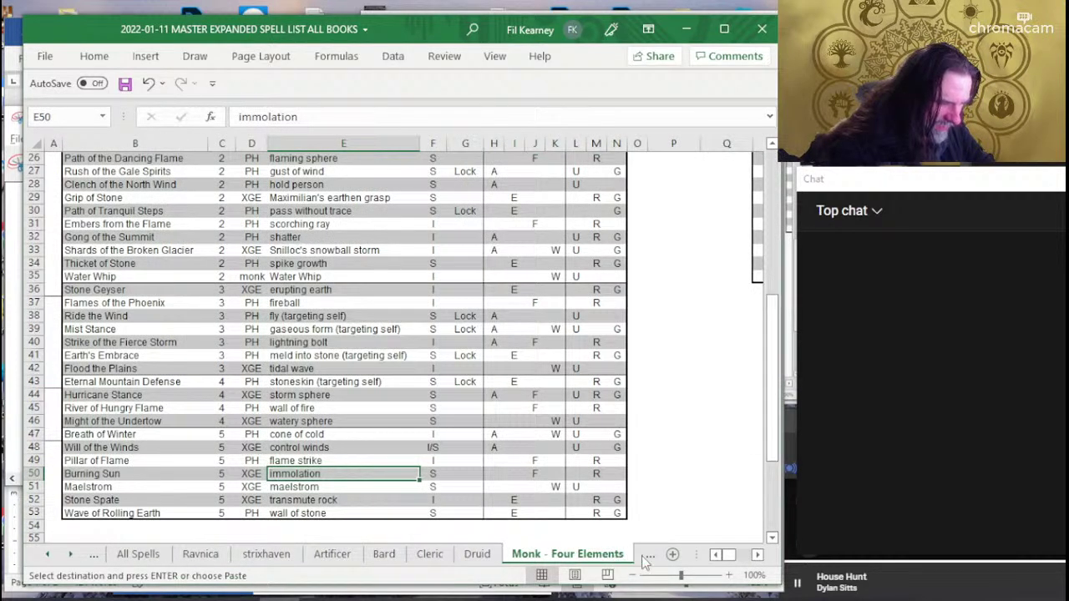
click(644, 559)
scroll(233, 360, down, 2)
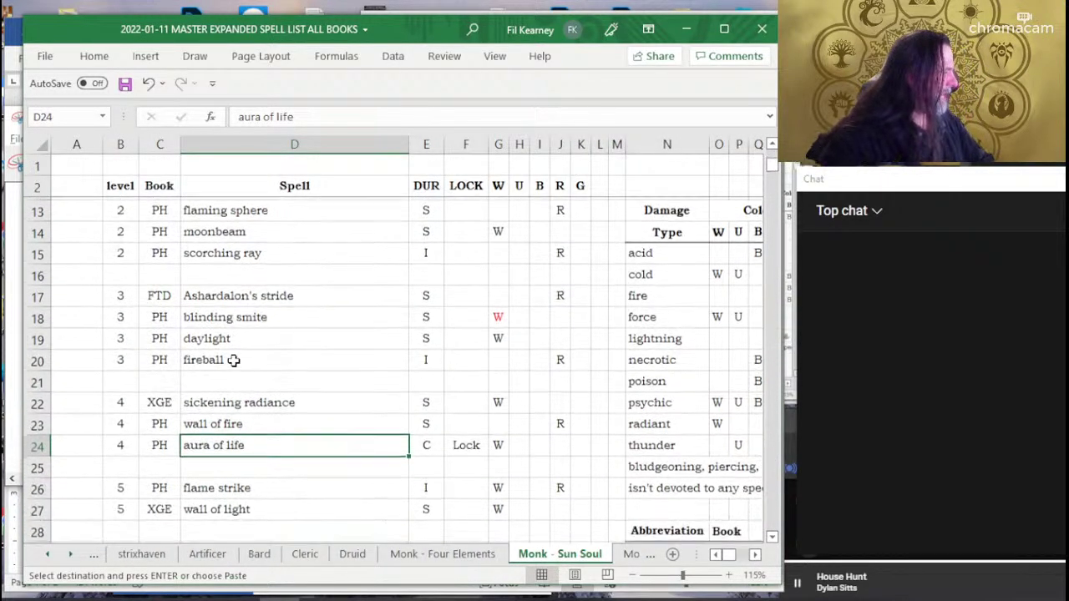
scroll(234, 360, up, 2)
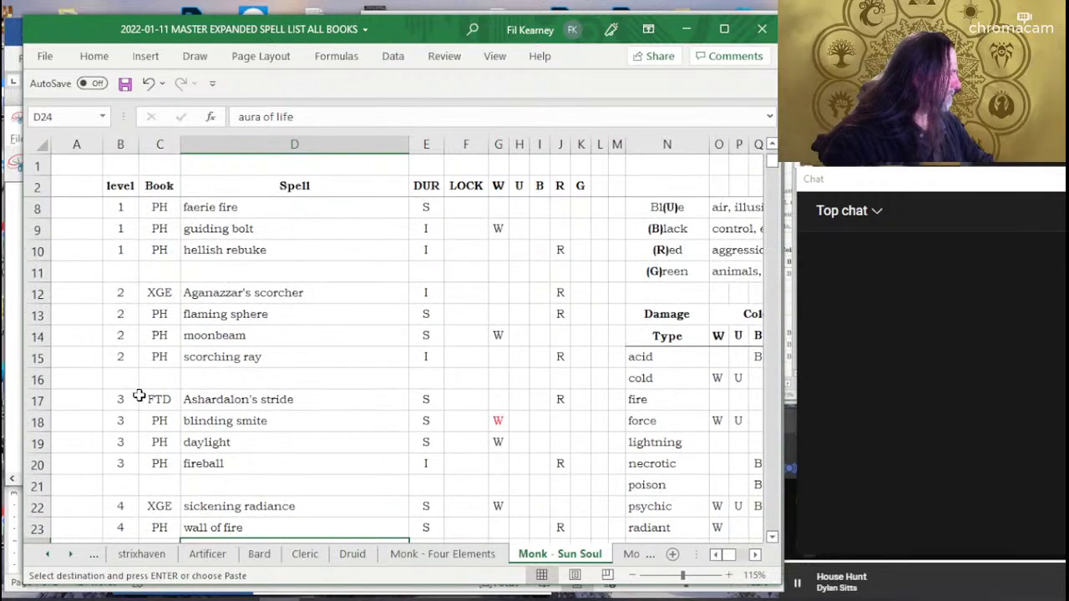
scroll(211, 378, down, 5)
click(132, 356)
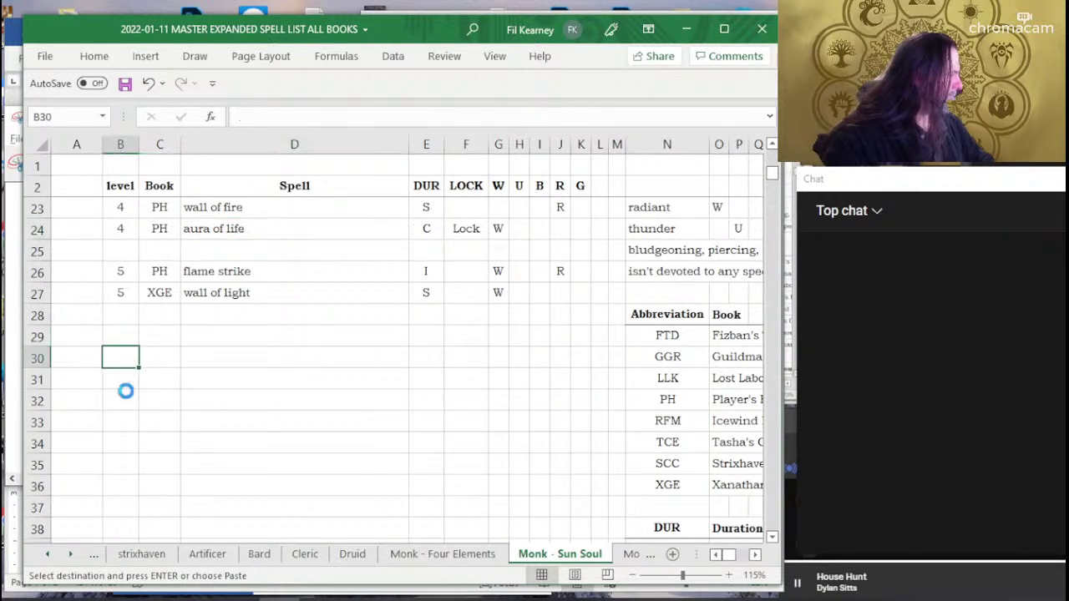
key(ctrl+v)
Clear the pasted x markers and shift cells C30:E33 one column left to B30.
drag(124, 357, 118, 415)
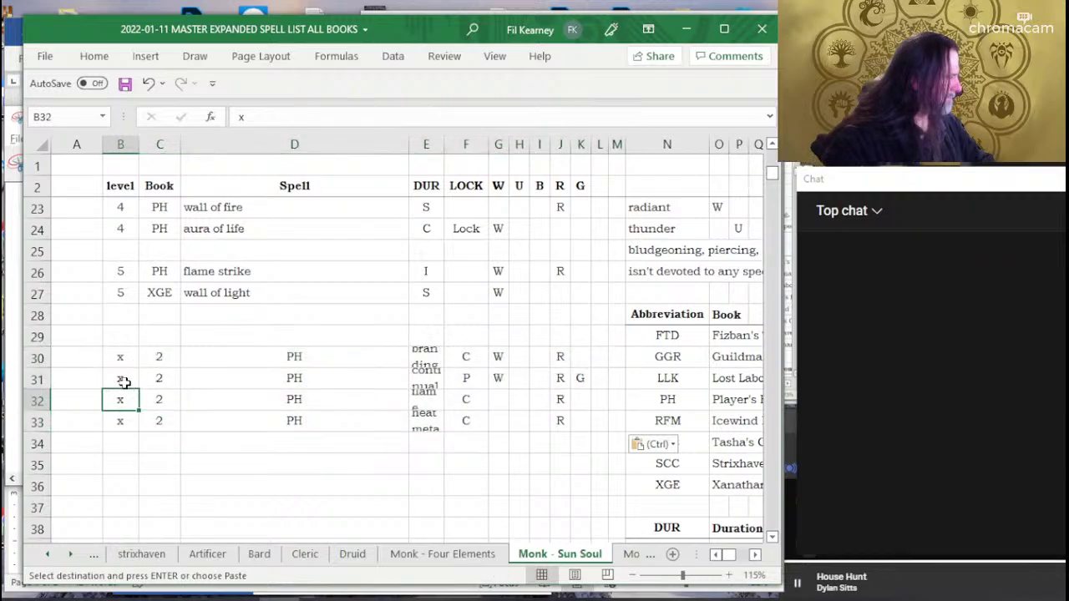
key(Delete)
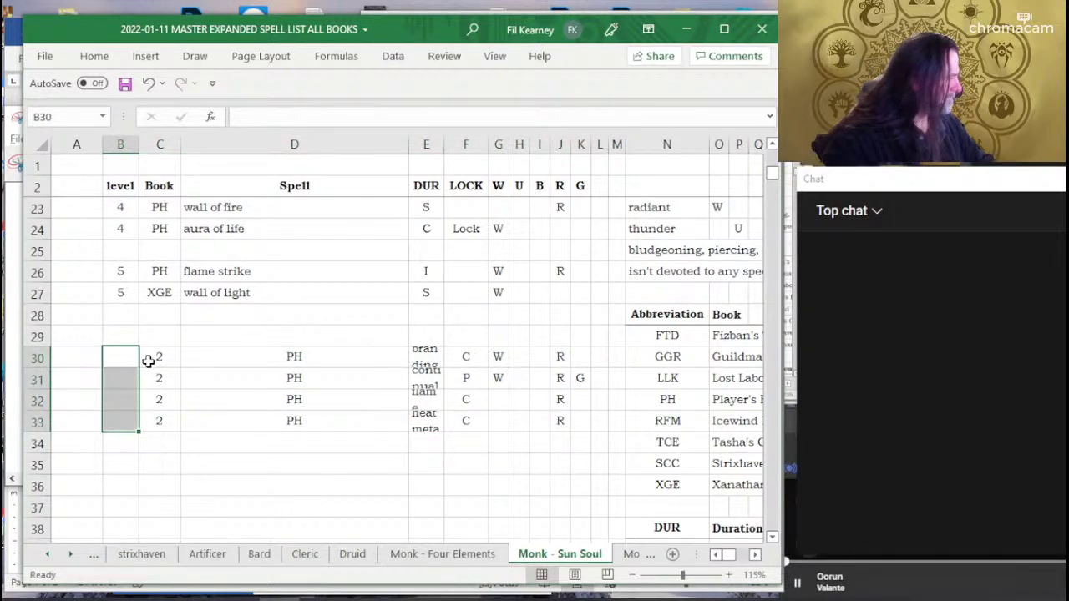
drag(150, 358, 415, 425)
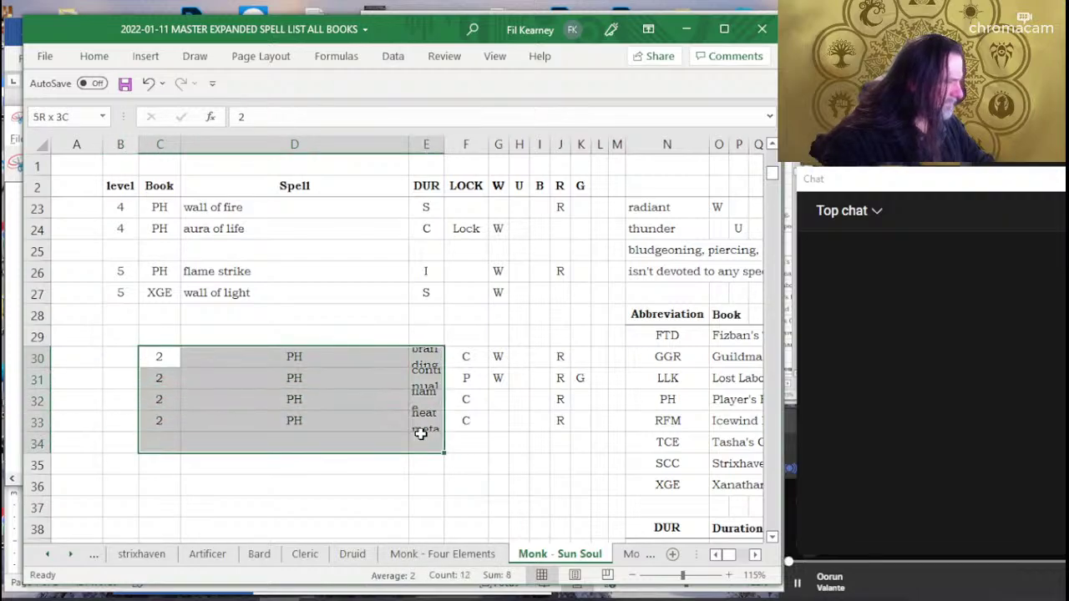
key(ctrl+x)
click(125, 357)
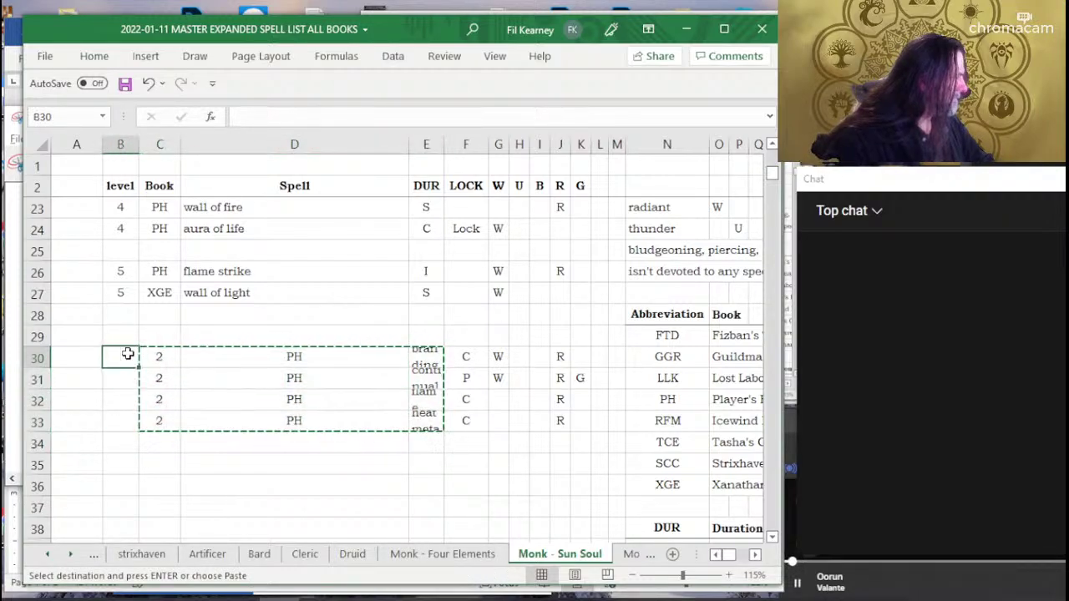
key(ctrl+v)
click(197, 448)
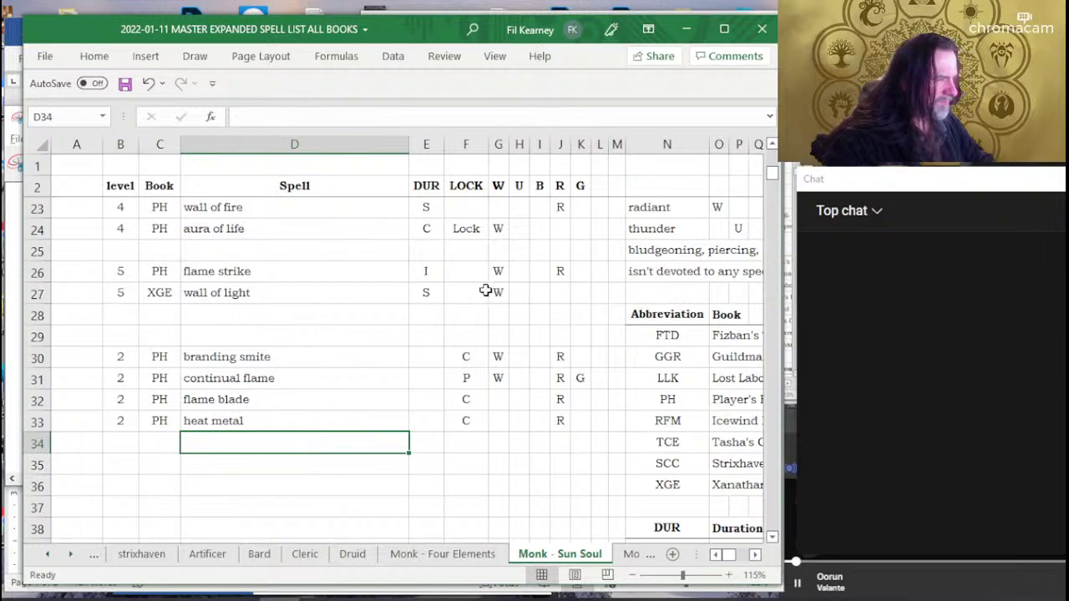
click(583, 378)
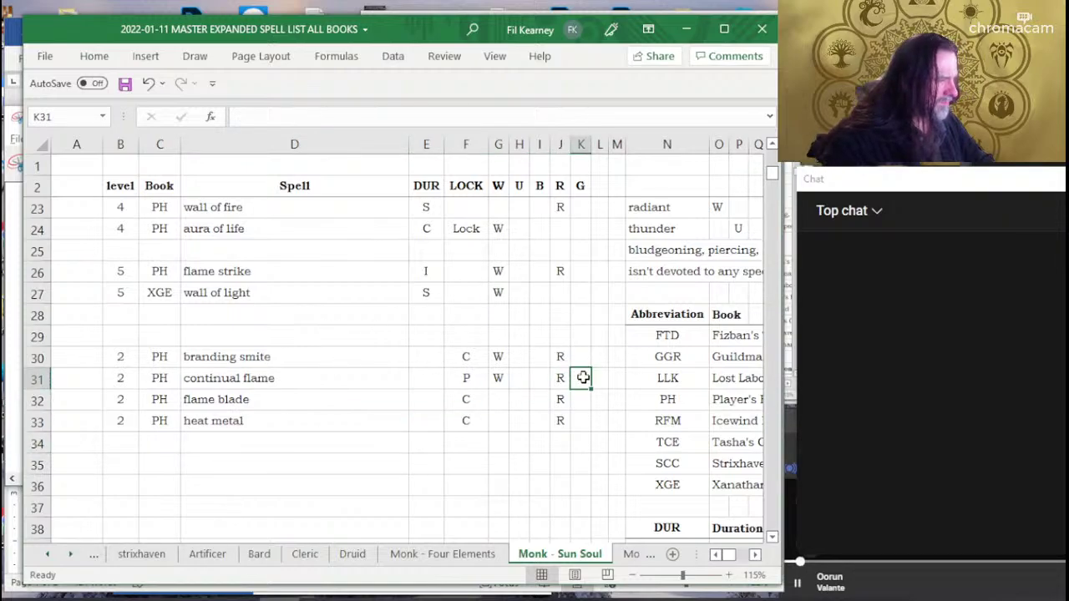
Set durations for branding smite, continual flame, flame blade and heat metal to S, I, S, S.
click(476, 358)
text(S)
click(470, 378)
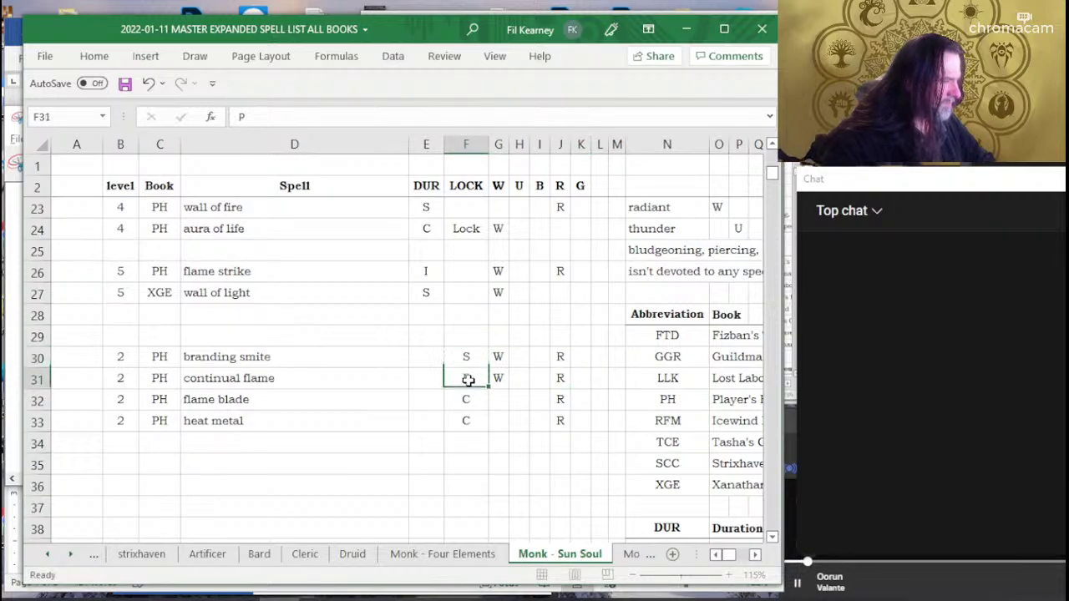
text(SS)
click(471, 422)
text(S)
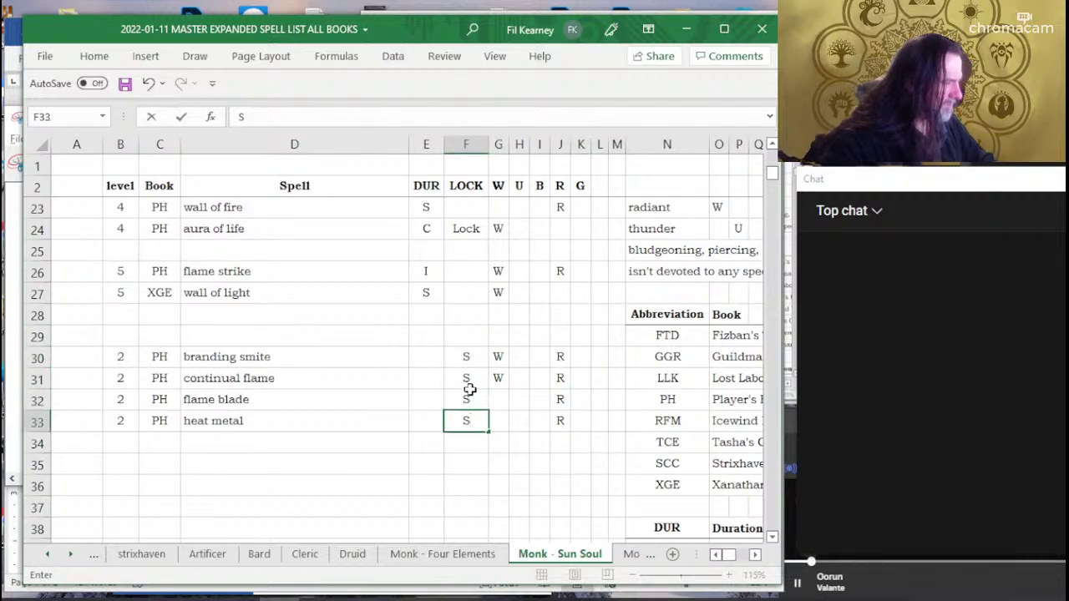
click(469, 380)
text(I)
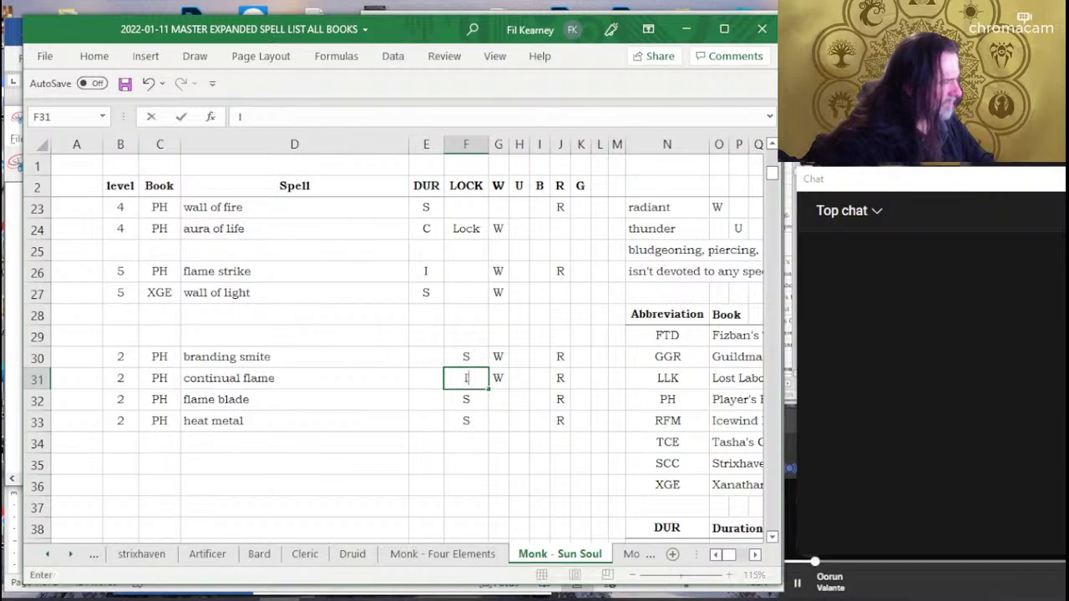
key(Tab)
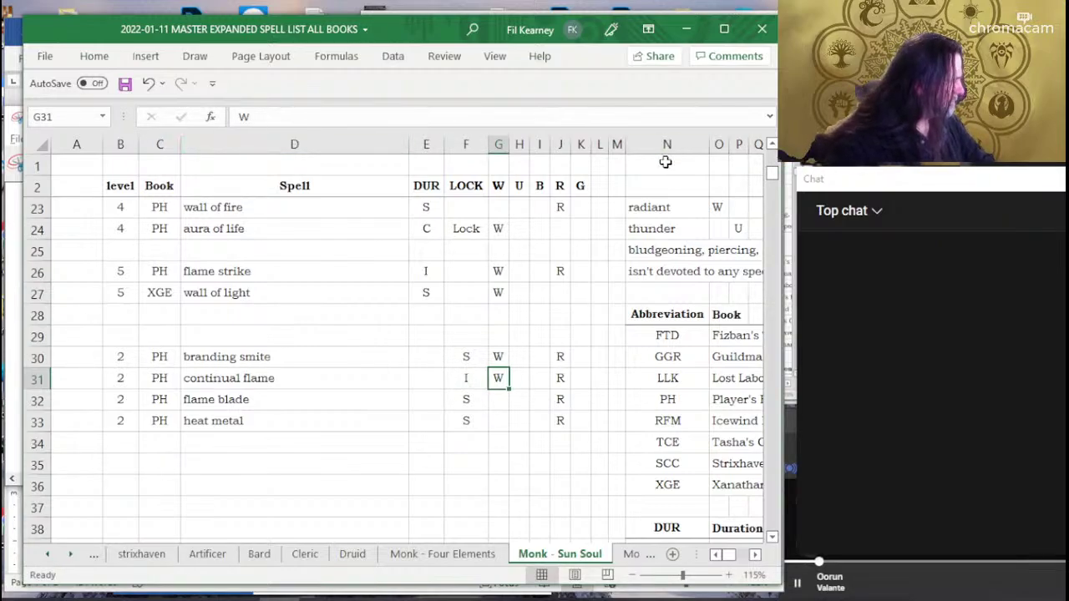
key(alt+Tab)
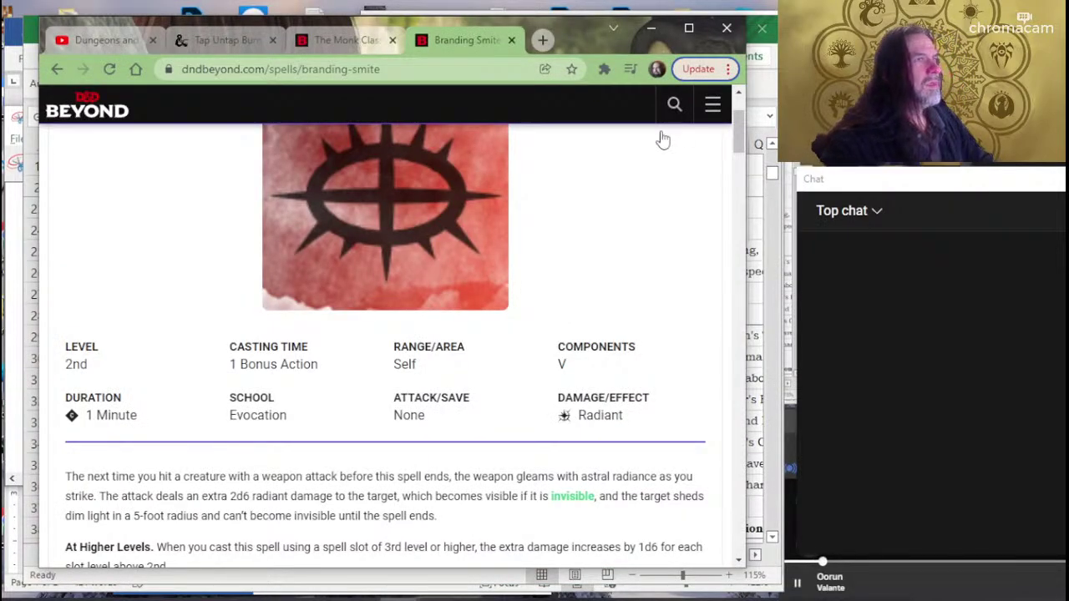
Search D&D Beyond for Continual Flame and review its stats and description.
click(673, 107)
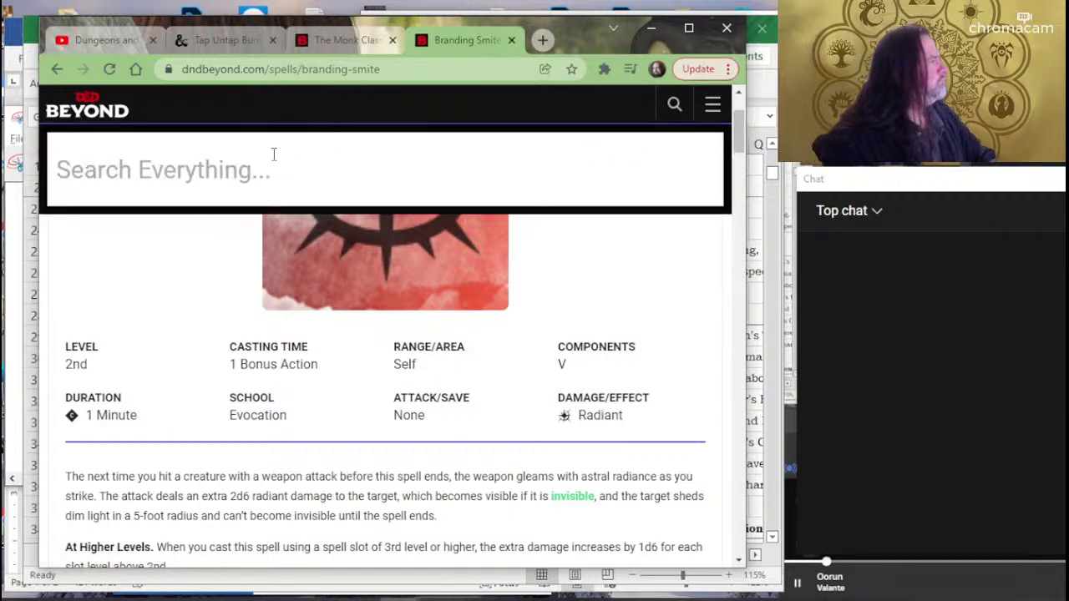
text(C)
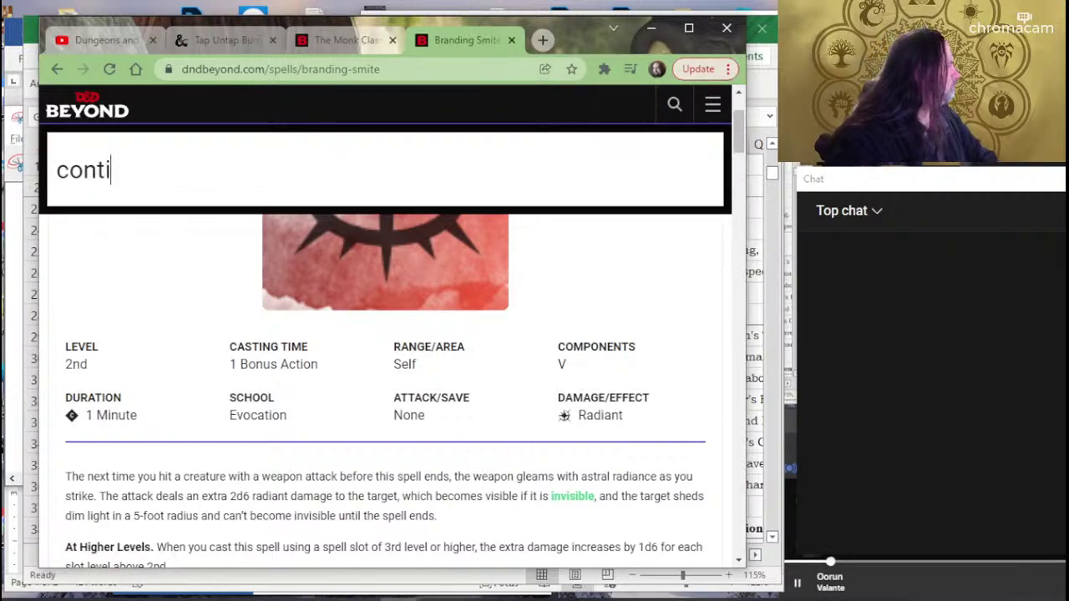
text(me)
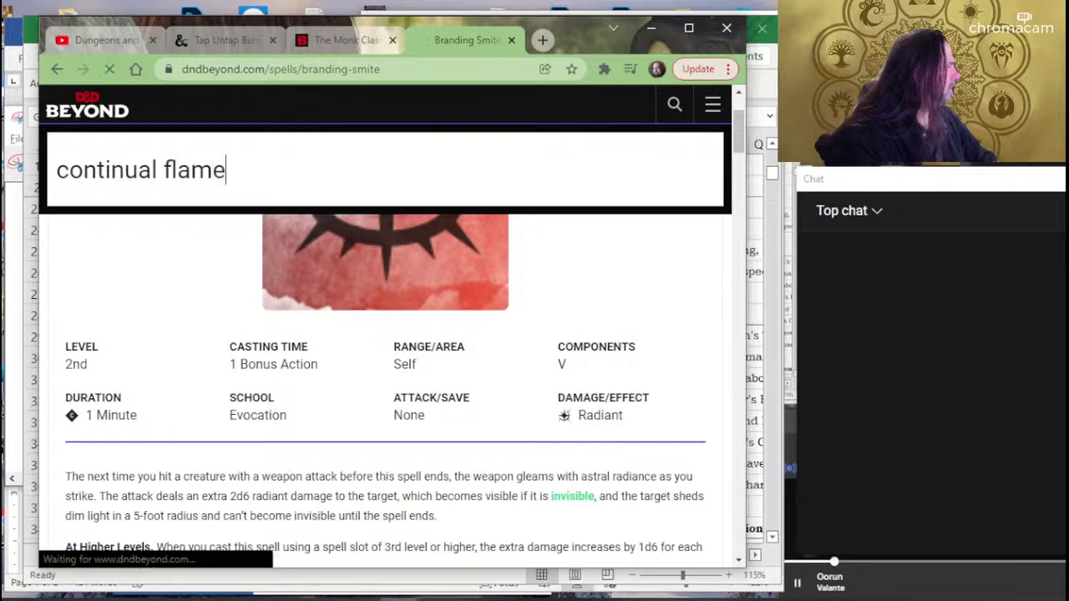
key(Return)
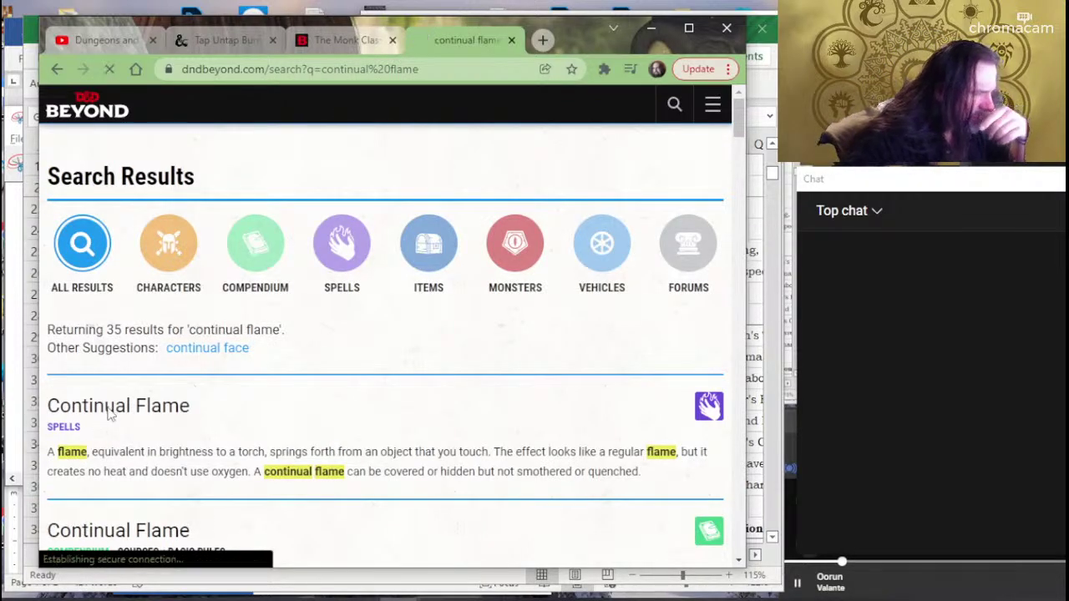
click(108, 415)
scroll(267, 409, down, 2)
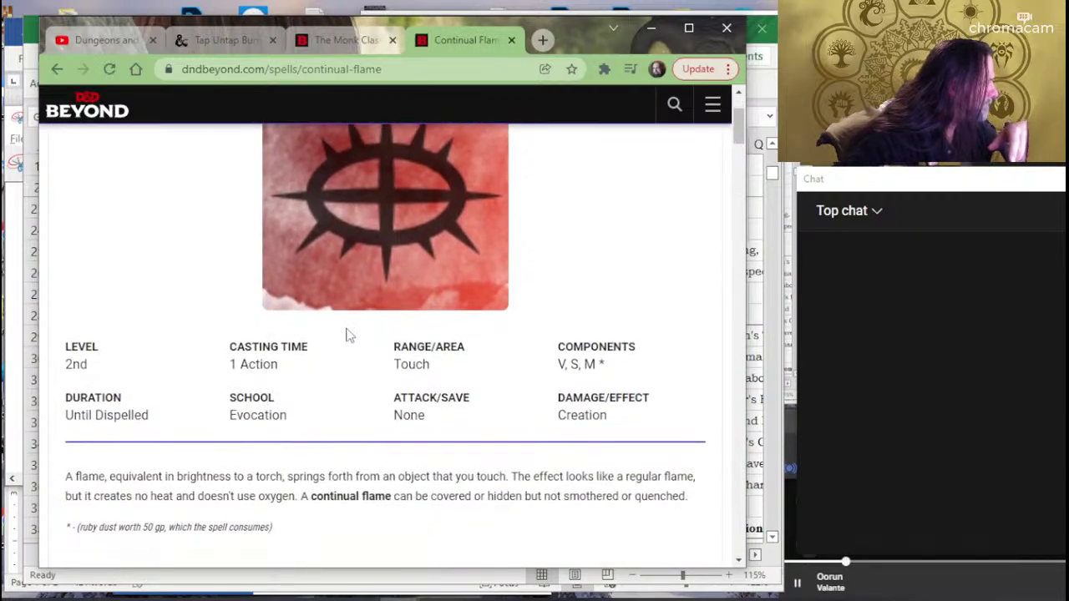
scroll(396, 339, down, 2)
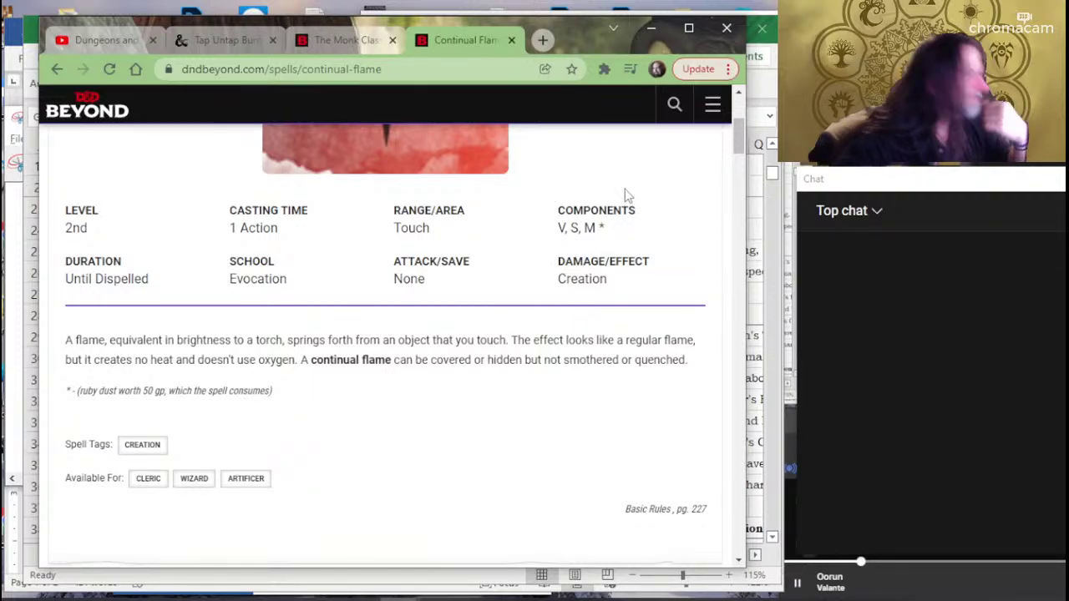
key(alt+Tab)
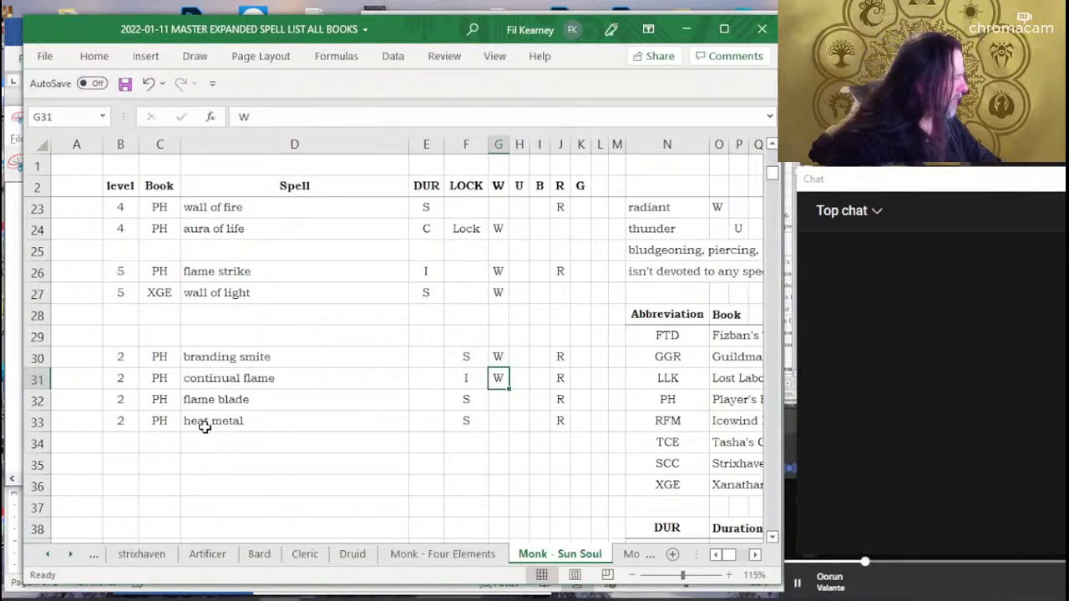
Clear the continual flame row and move the S values from the LOCK column into DUR.
drag(122, 375, 585, 378)
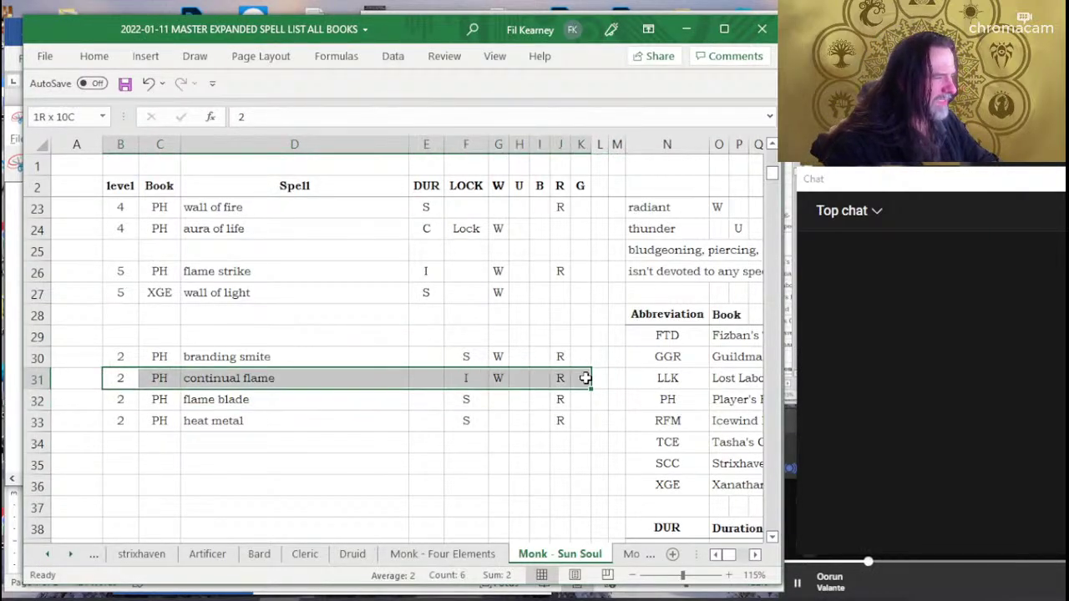
key(Delete)
click(499, 397)
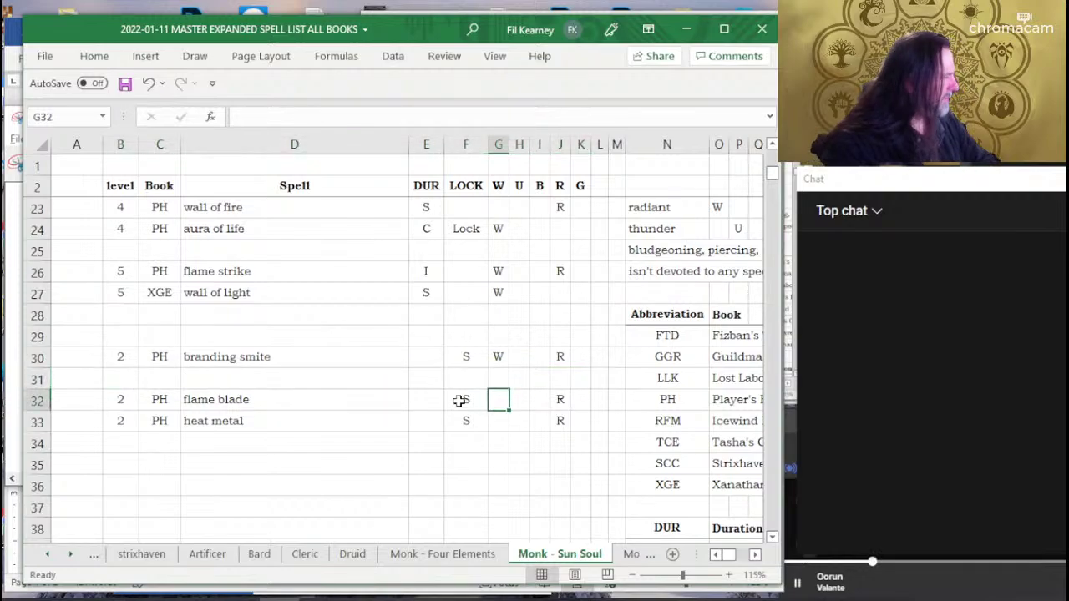
drag(115, 361, 558, 363)
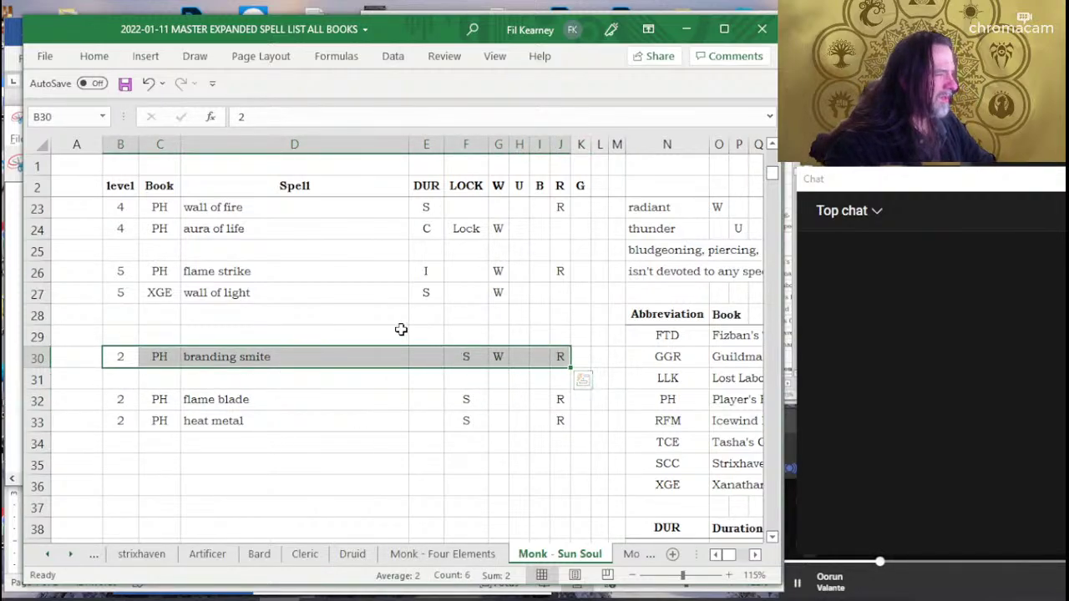
key(ctrl+q)
click(461, 353)
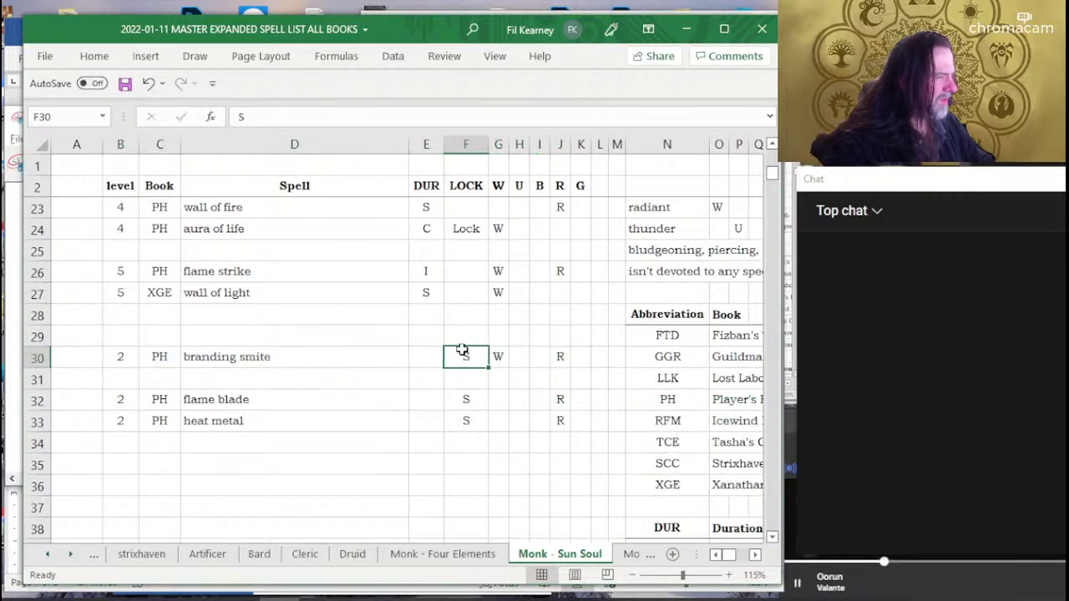
drag(462, 349, 468, 418)
key(ctrl+c)
click(424, 336)
click(421, 355)
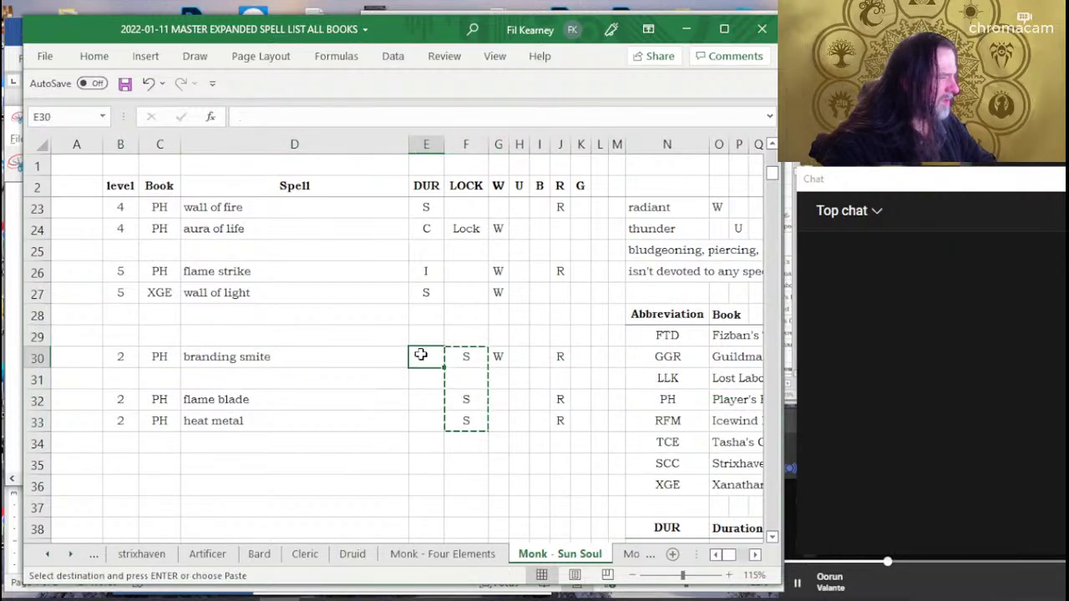
key(ctrl+v)
Move the branding smite row up, inserting it above flaming sphere.
click(186, 378)
click(125, 357)
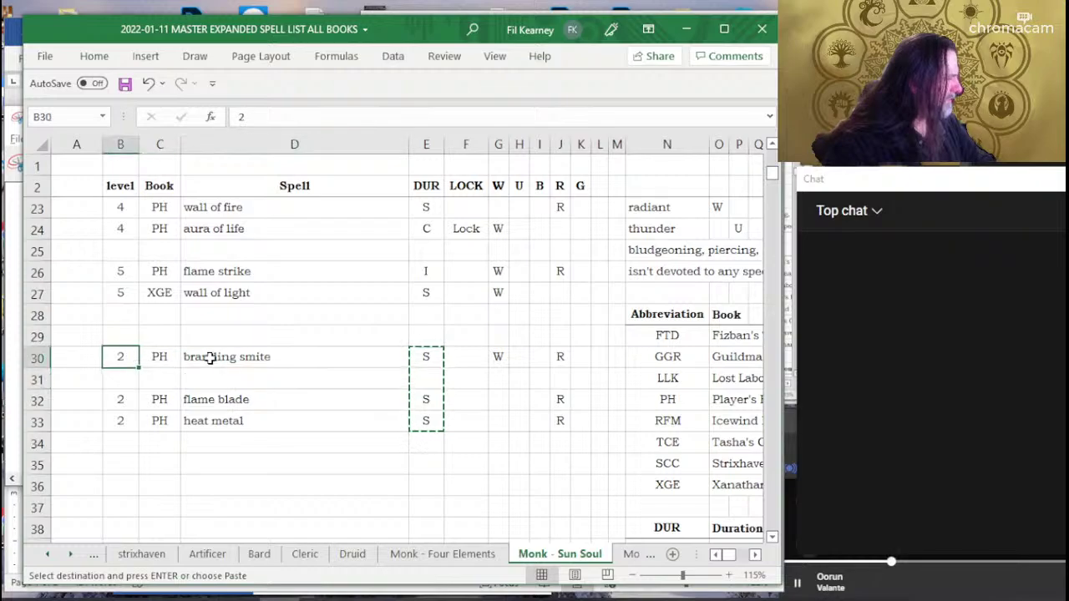
drag(210, 358, 565, 361)
scroll(437, 364, up, 5)
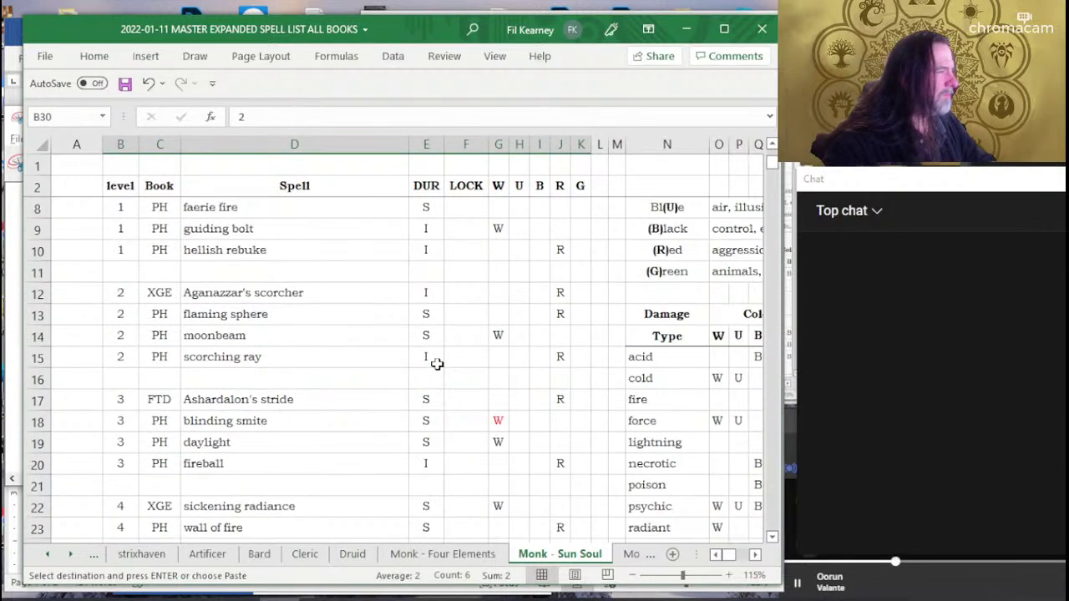
scroll(437, 363, up, 2)
scroll(410, 358, up, 1)
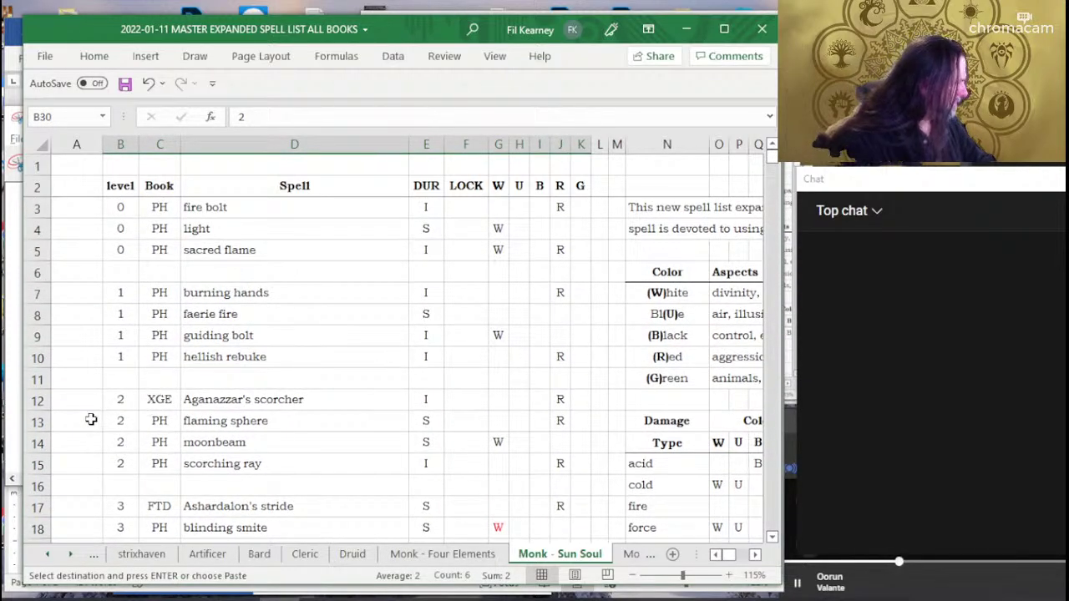
drag(122, 421, 601, 423)
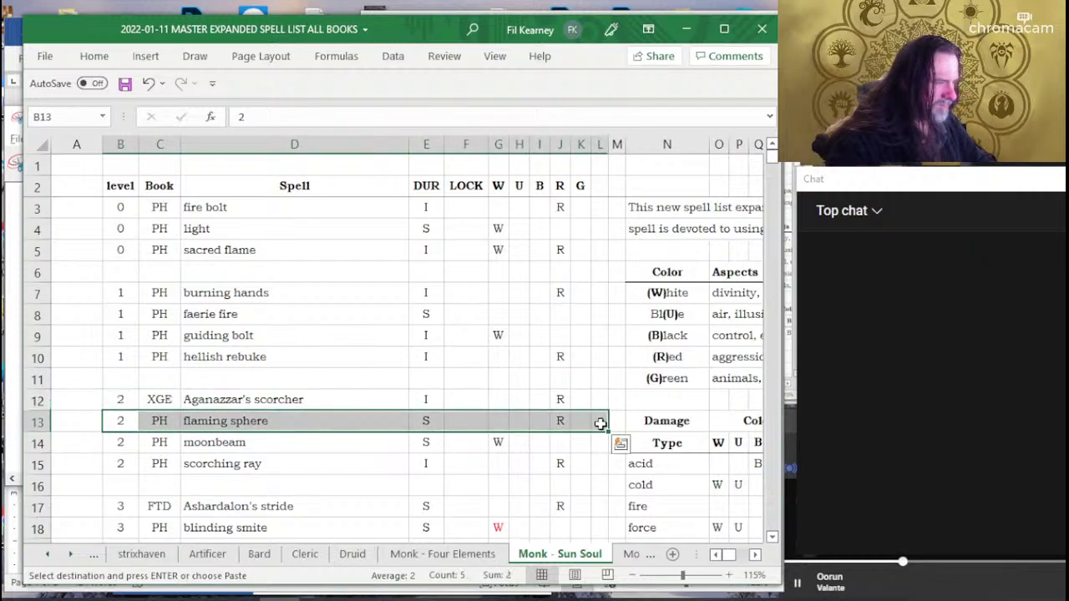
right_click(601, 424)
click(673, 294)
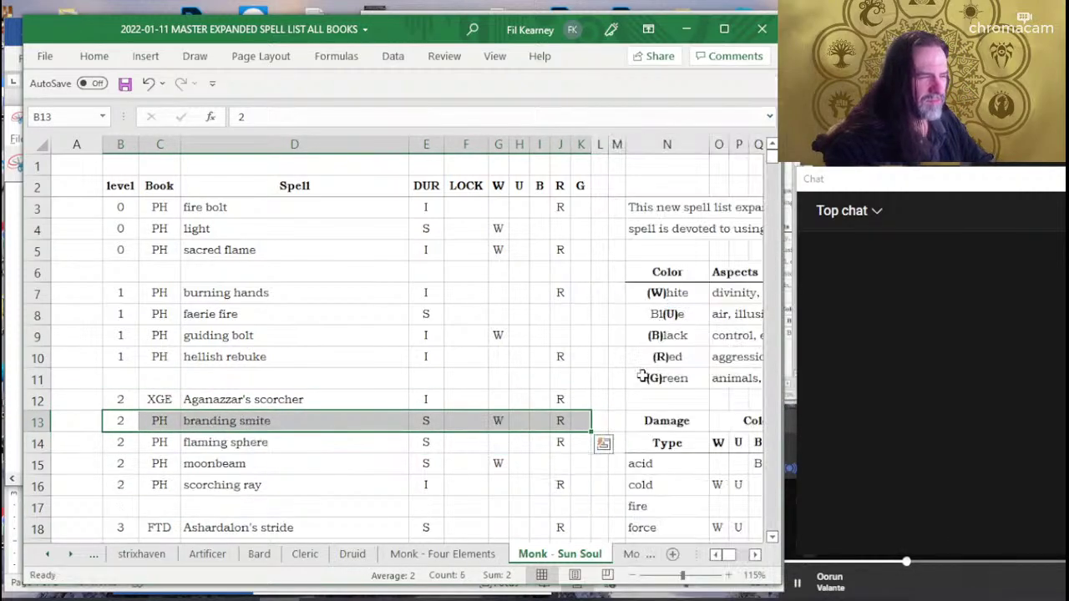
Cut the flame blade row to relocate it.
scroll(470, 337, down, 3)
scroll(360, 349, down, 3)
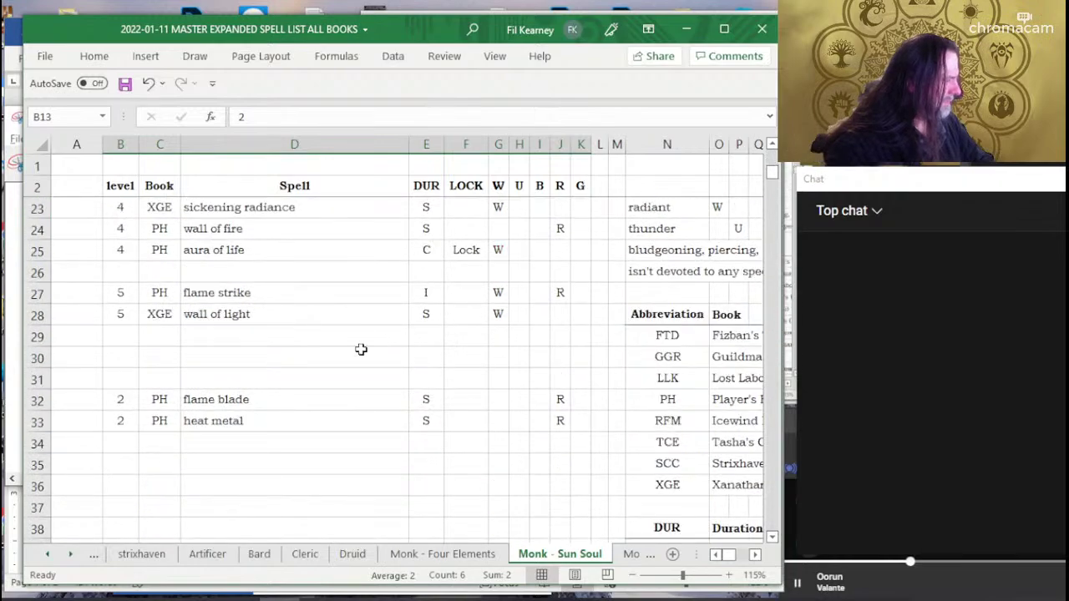
drag(117, 399, 554, 399)
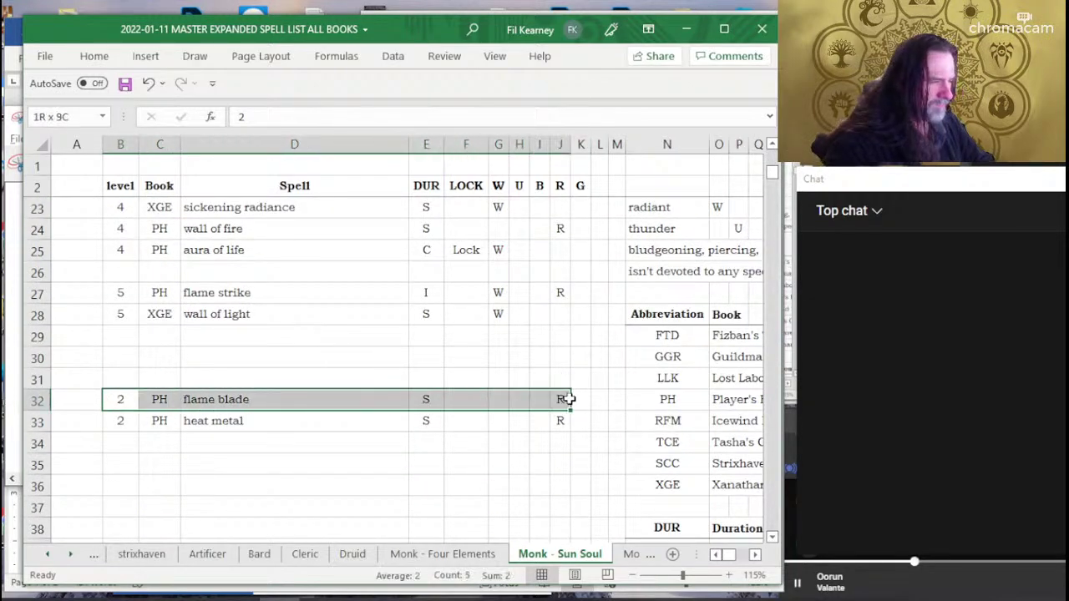
key(ctrl+x)
scroll(421, 395, up, 5)
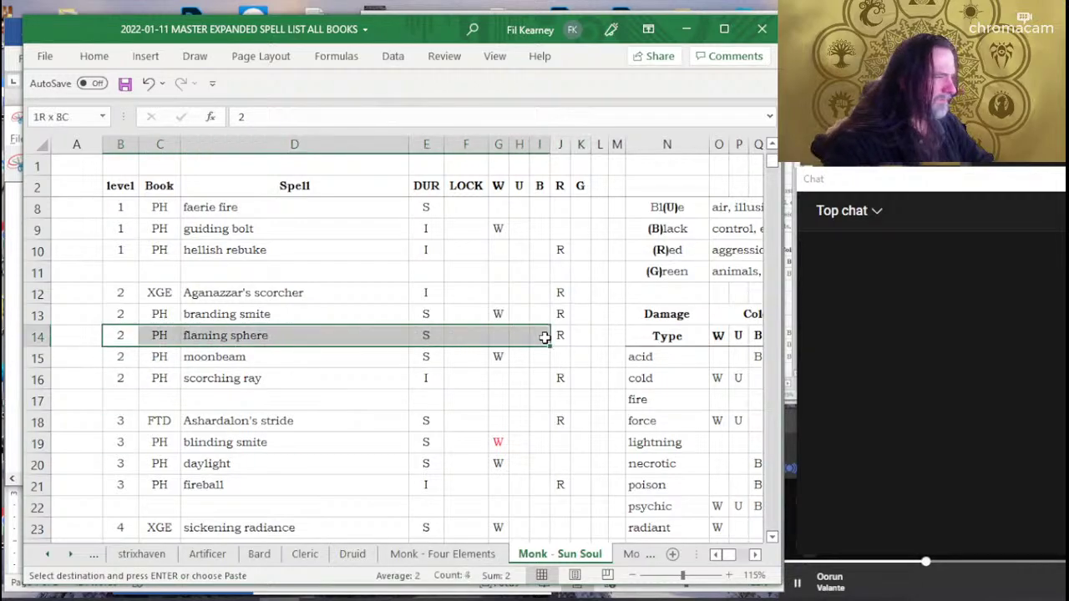
Insert the flame blade row above flaming sphere, shifting cells down, and clear its leftover row.
drag(125, 332, 580, 335)
right_click(582, 341)
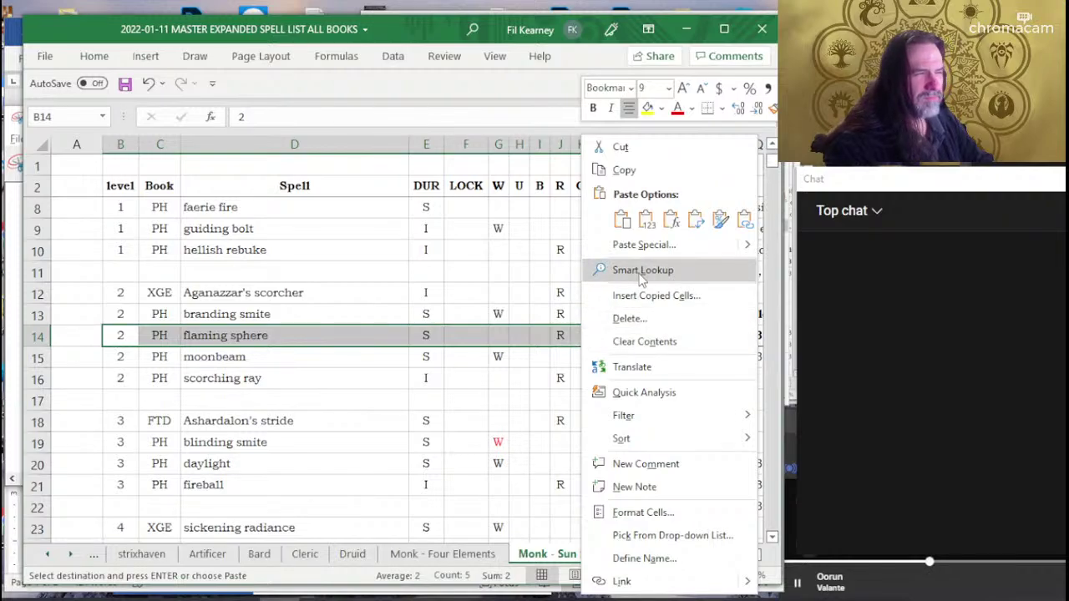
click(668, 301)
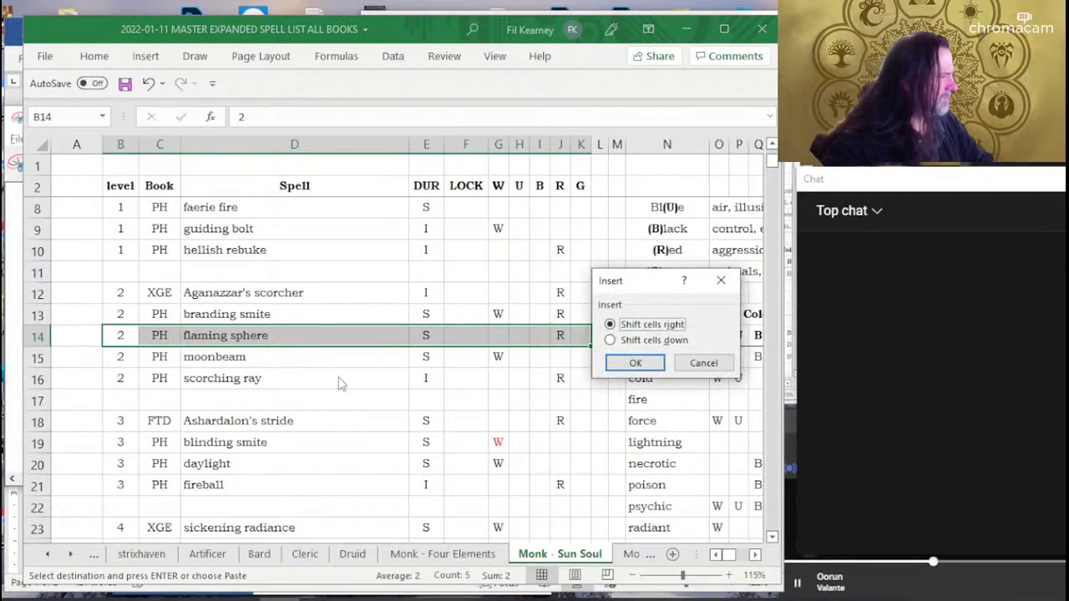
click(646, 340)
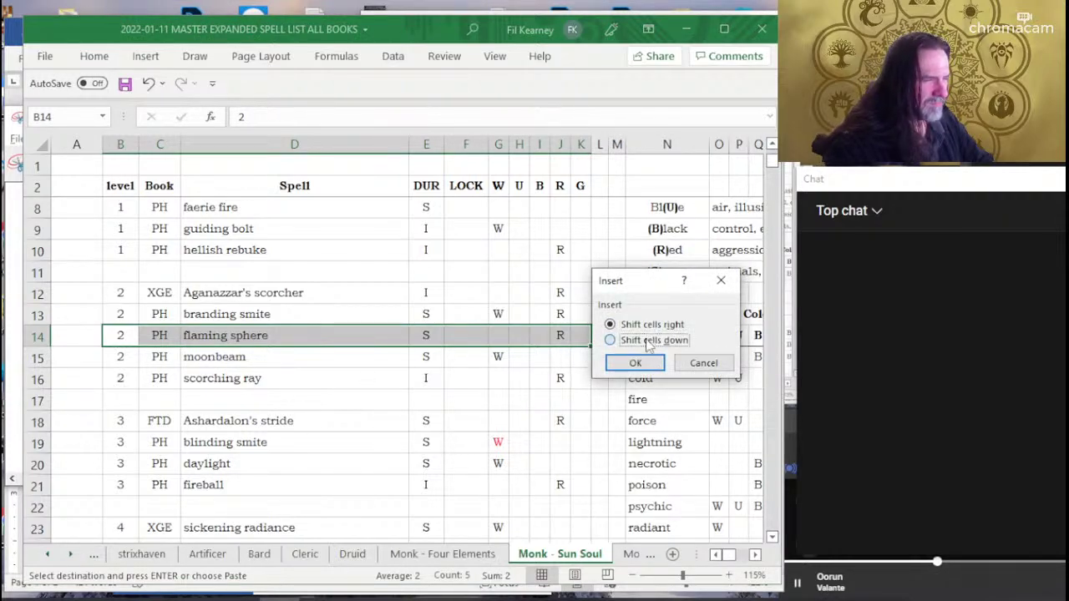
click(636, 365)
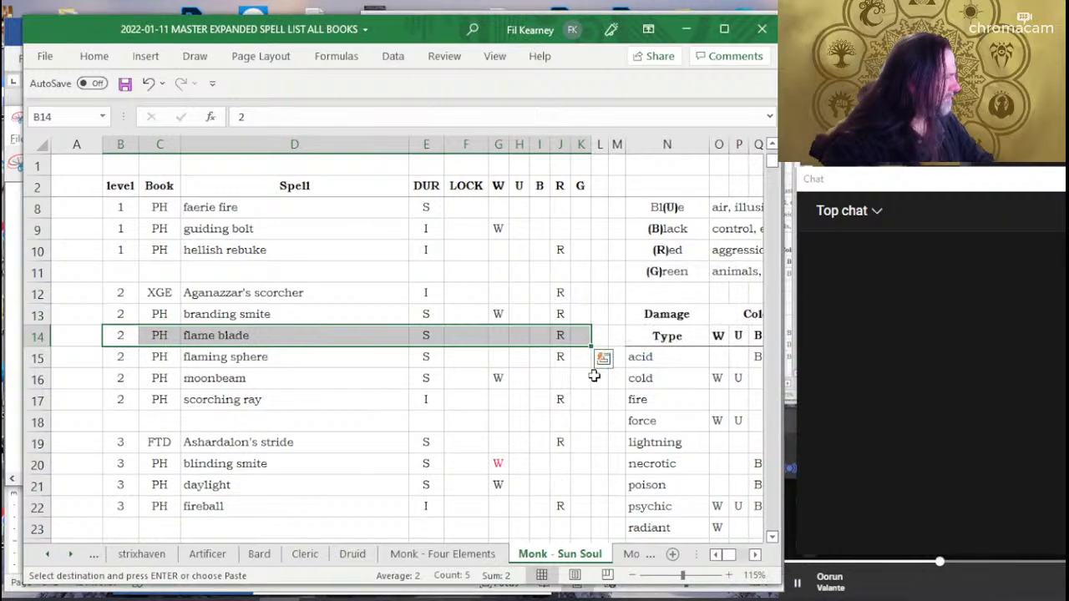
click(242, 375)
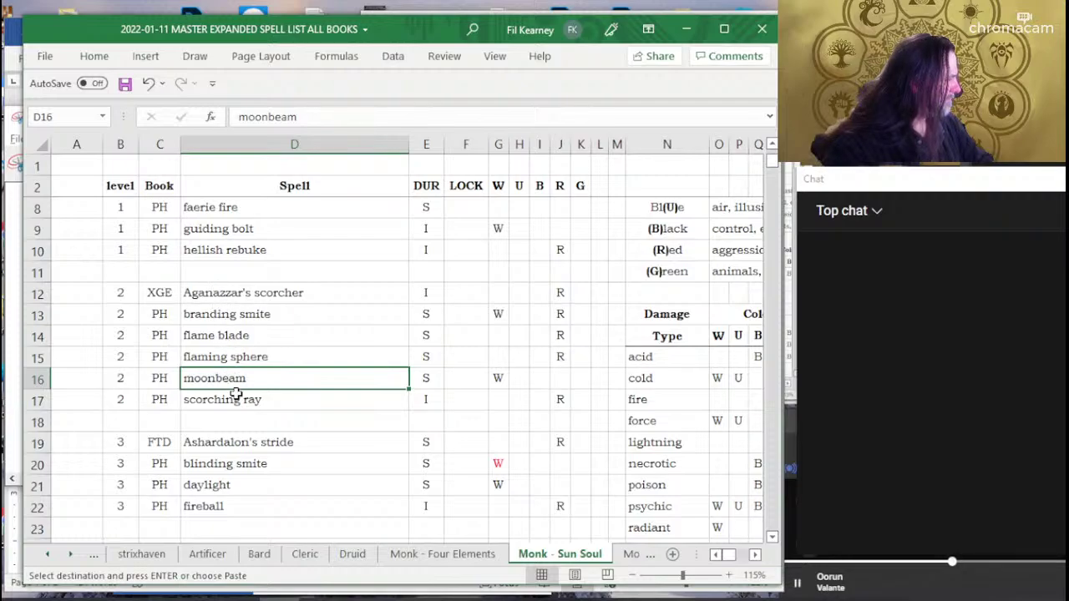
scroll(242, 351, down, 5)
scroll(242, 351, down, 3)
scroll(242, 351, up, 1)
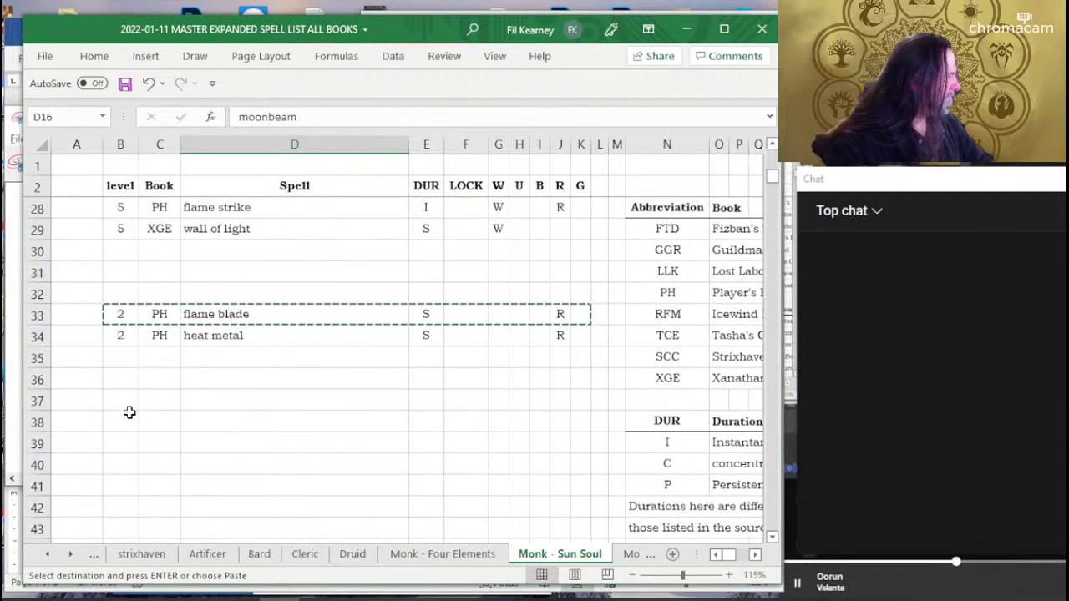
drag(126, 315, 583, 317)
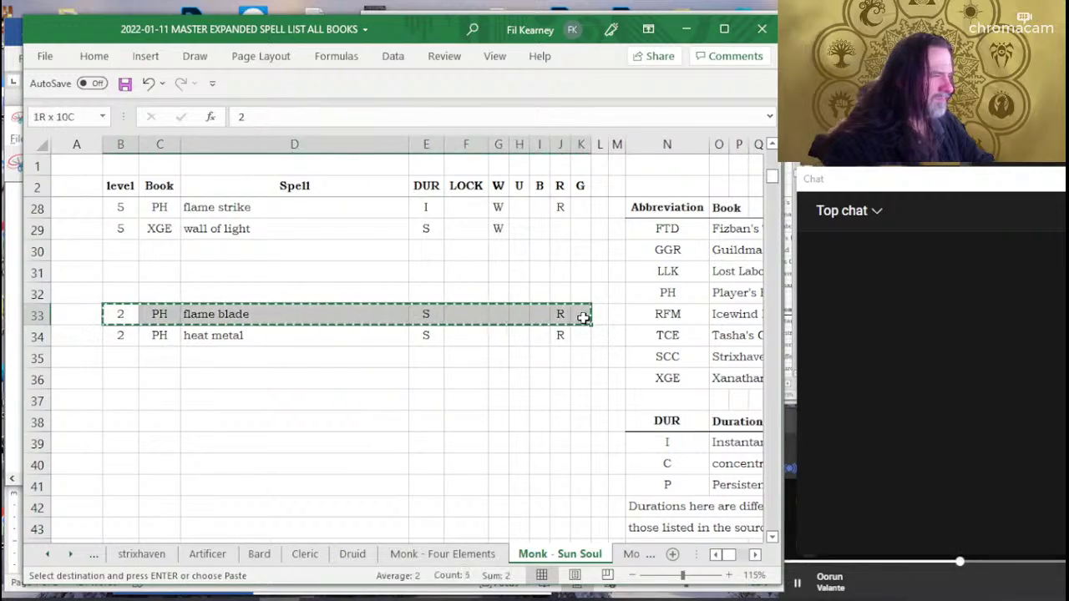
key(Delete)
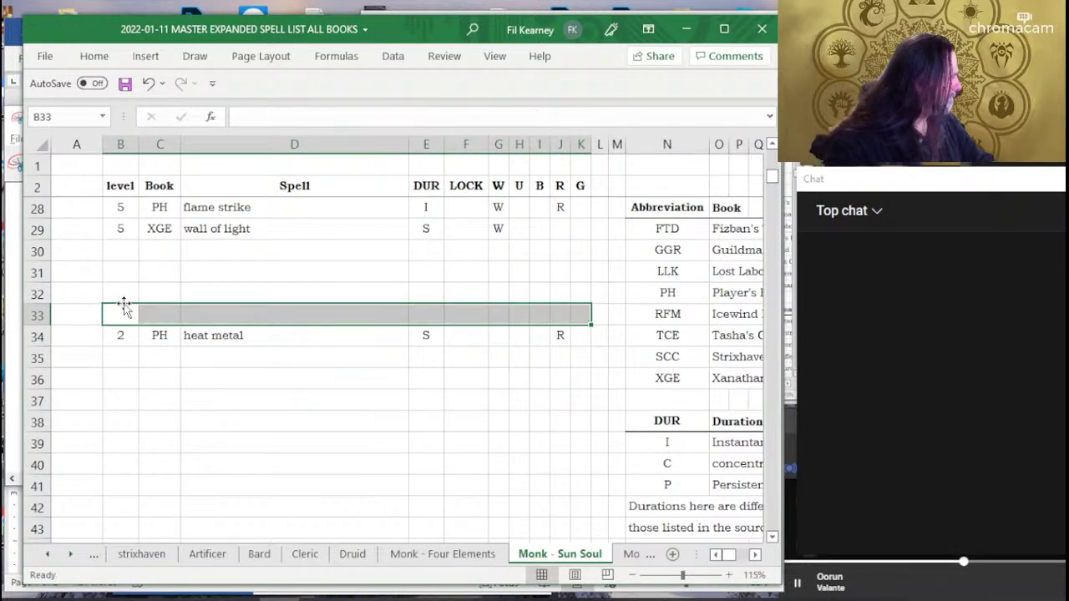
Move the heat metal row to sit between flaming sphere and moonbeam.
drag(121, 333, 583, 335)
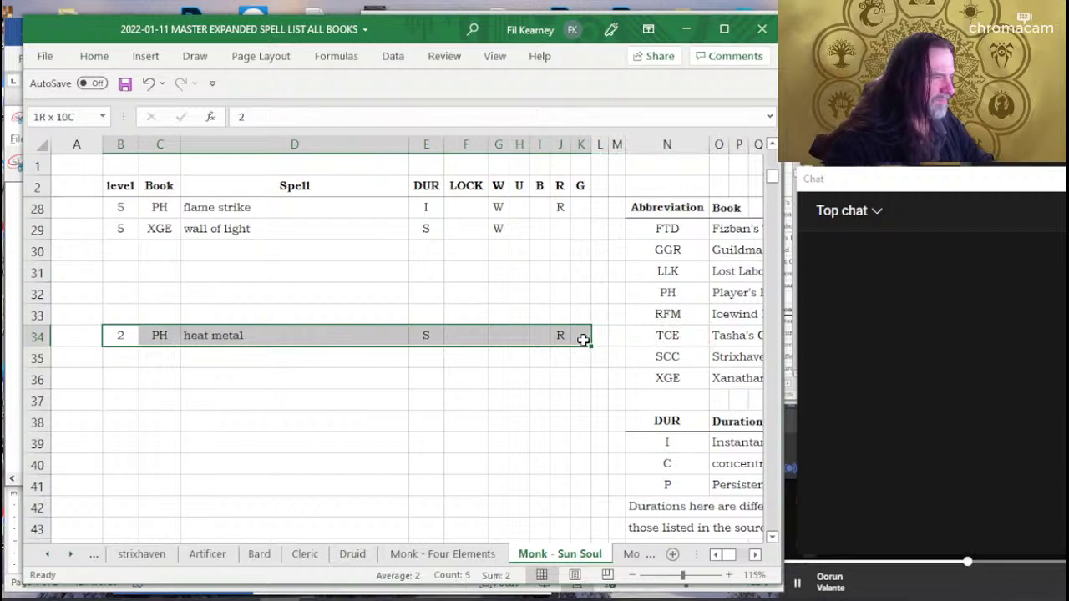
key(ctrl+c)
scroll(403, 380, up, 8)
scroll(399, 378, down, 4)
scroll(403, 381, up, 4)
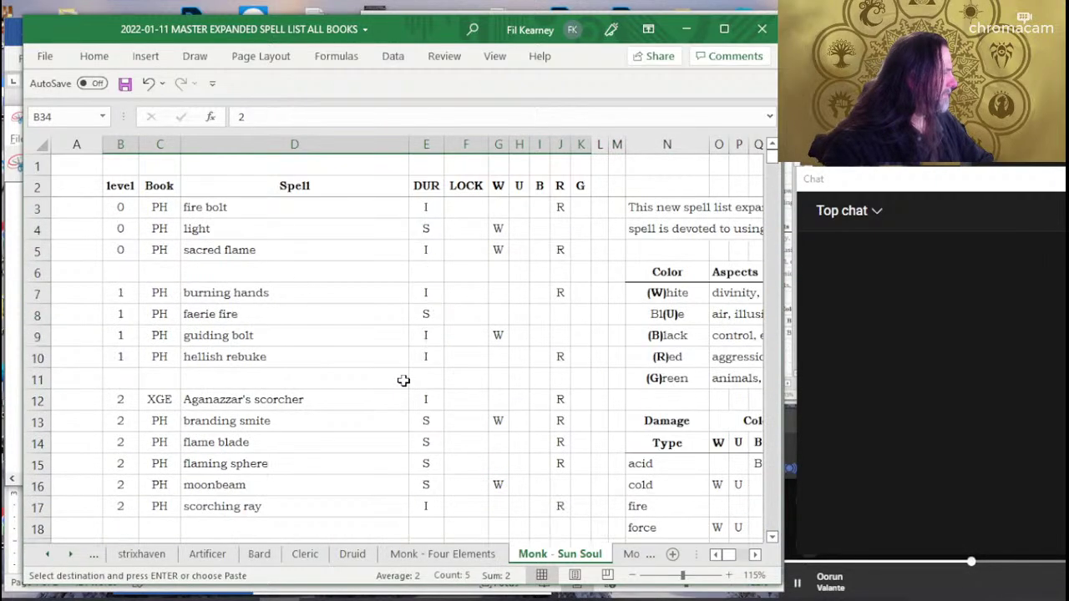
scroll(403, 381, down, 2)
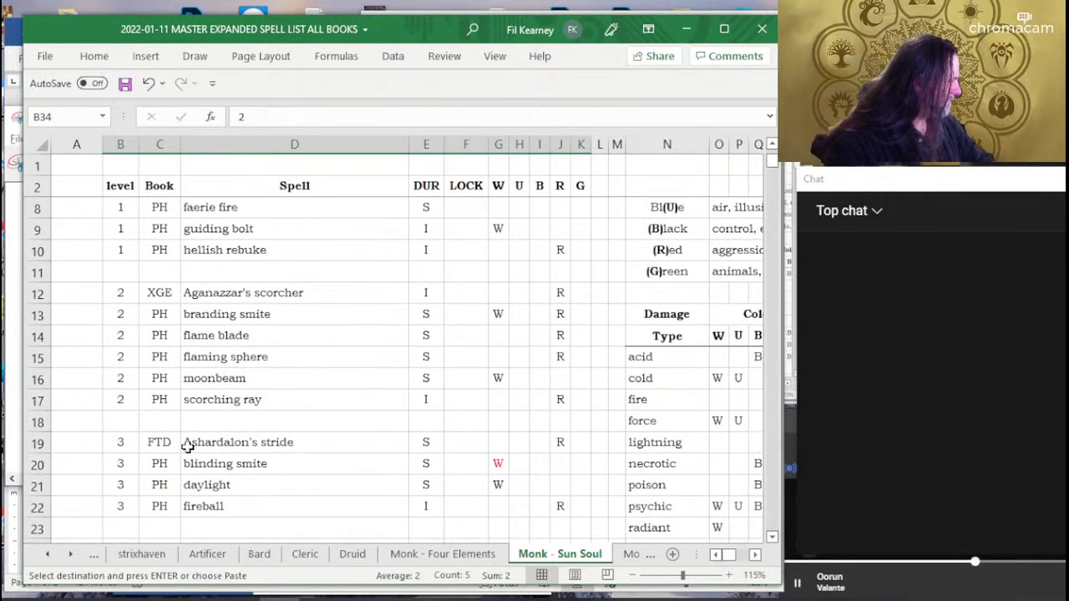
drag(117, 380, 583, 378)
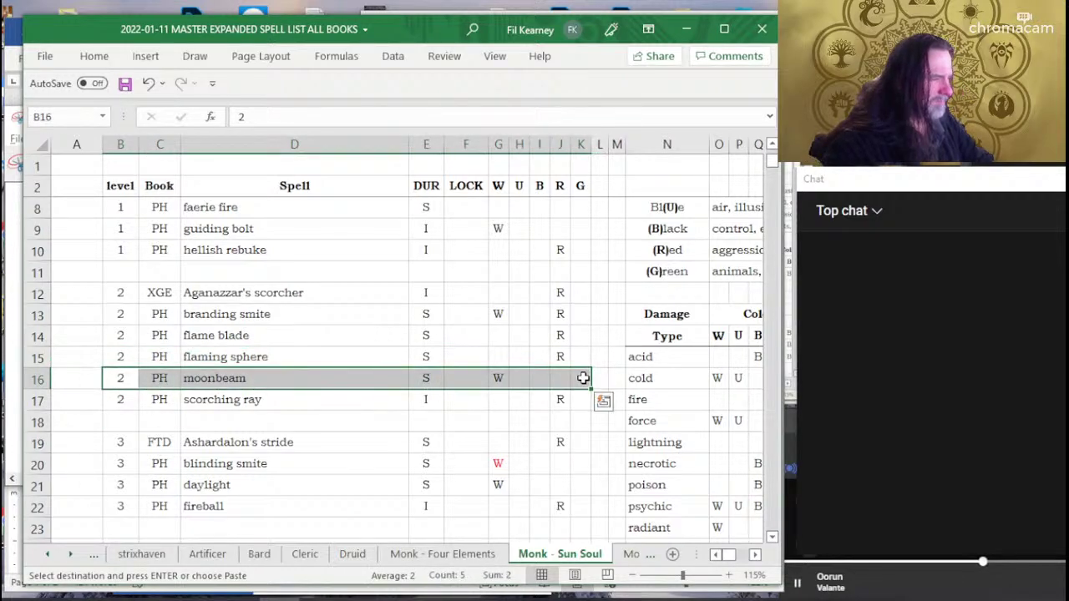
key(Return)
key(ctrl+z)
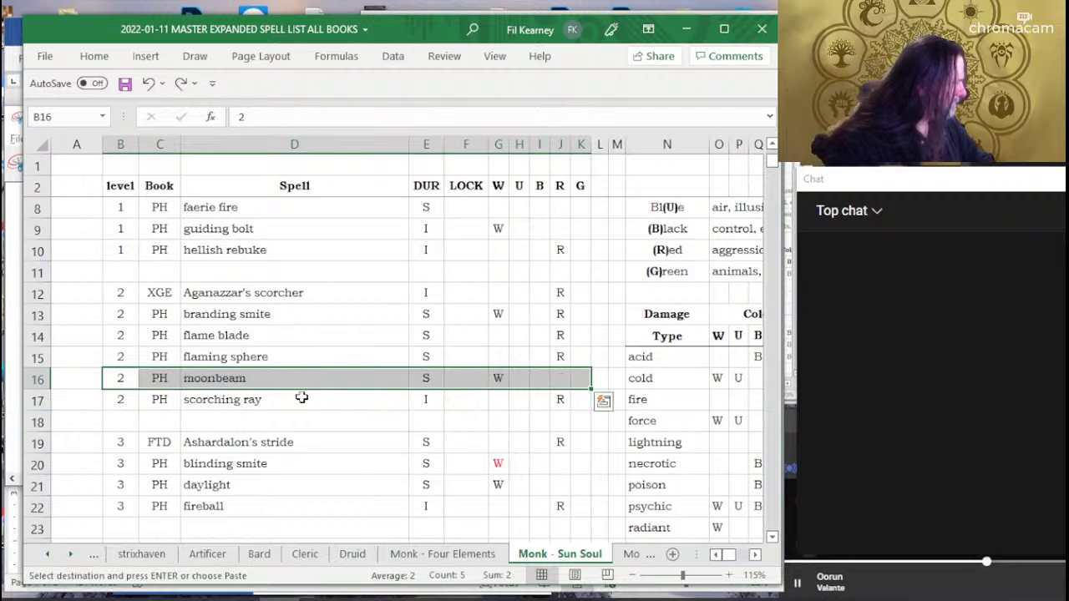
right_click(284, 385)
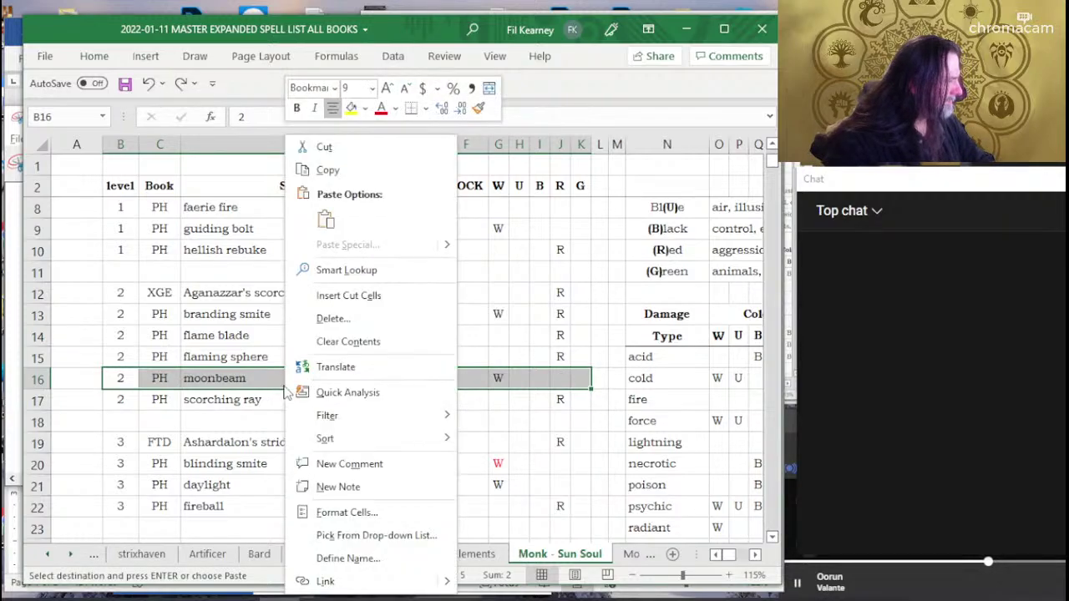
click(345, 298)
click(322, 468)
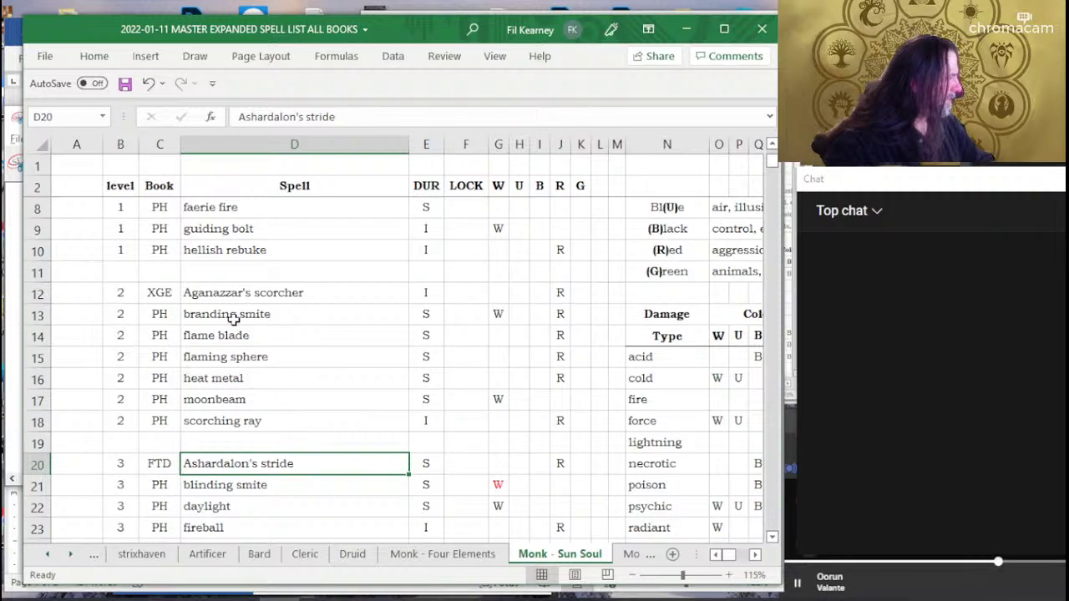
Check the Sun Soul entry counts for the level, W and R columns.
click(122, 143)
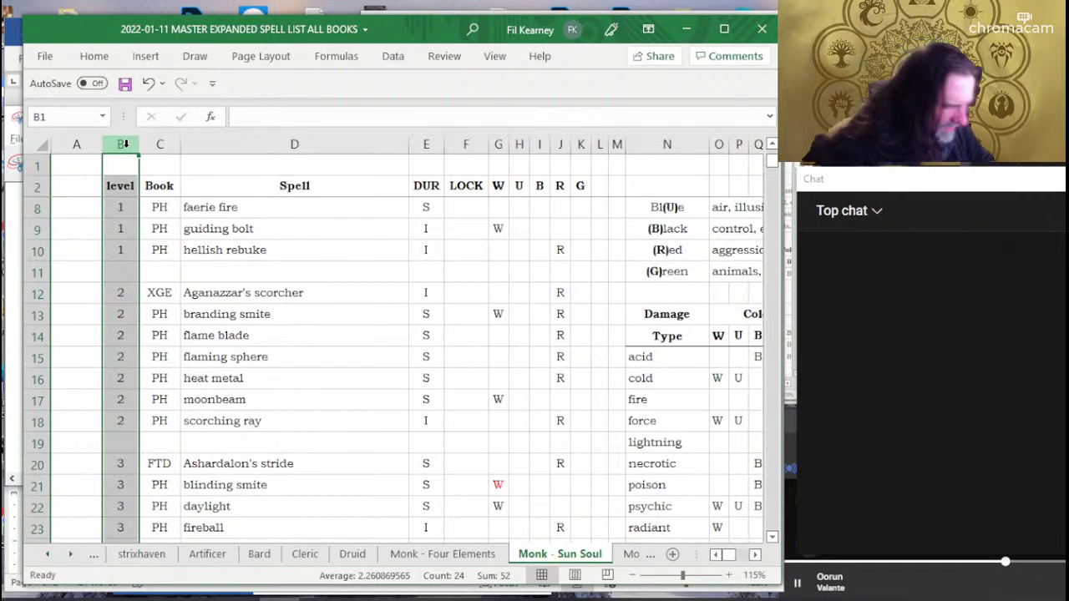
scroll(147, 331, down, 7)
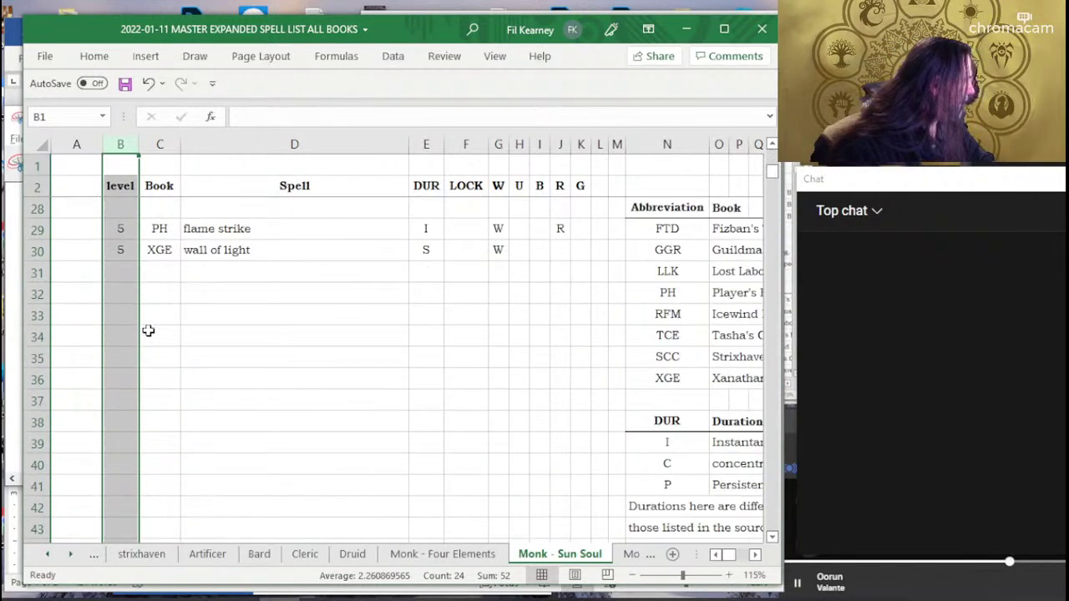
scroll(147, 330, up, 5)
scroll(146, 328, up, 3)
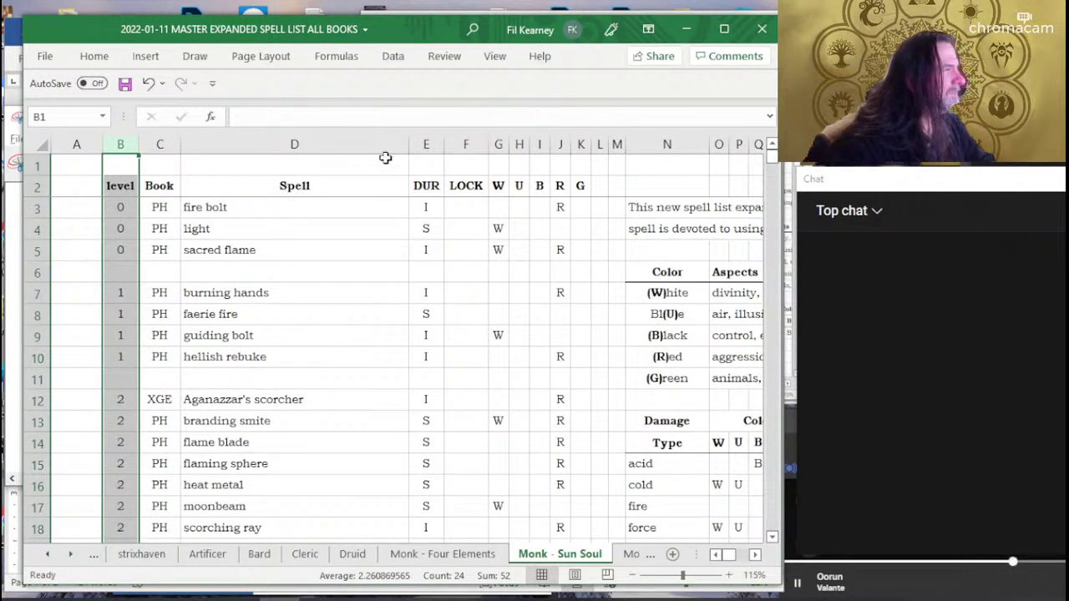
click(500, 144)
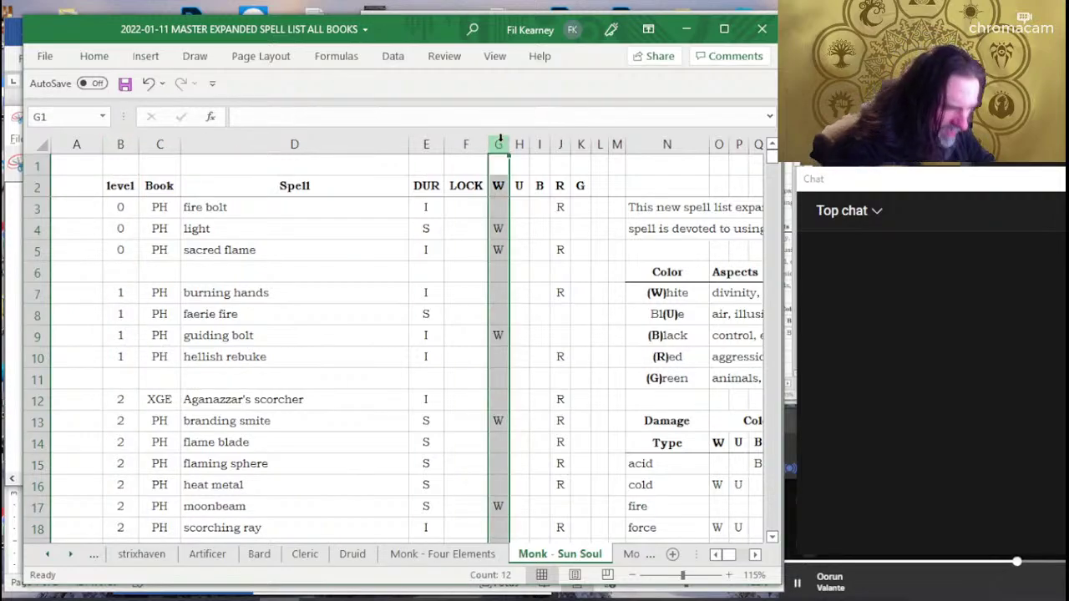
click(558, 143)
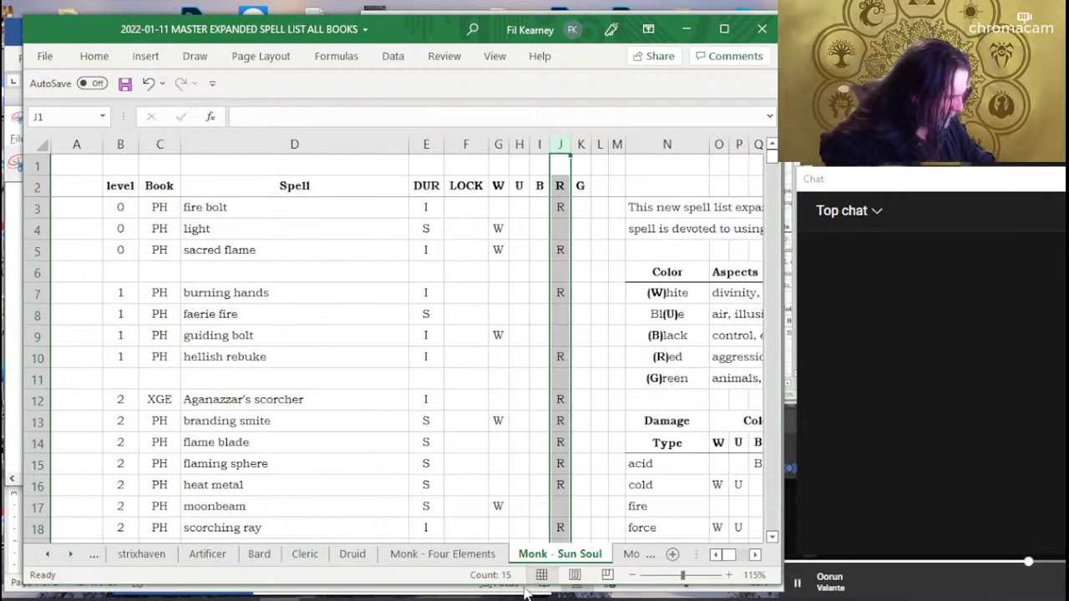
On the Monk - Shadow sheet, check the counts for the level, U and B columns.
click(630, 555)
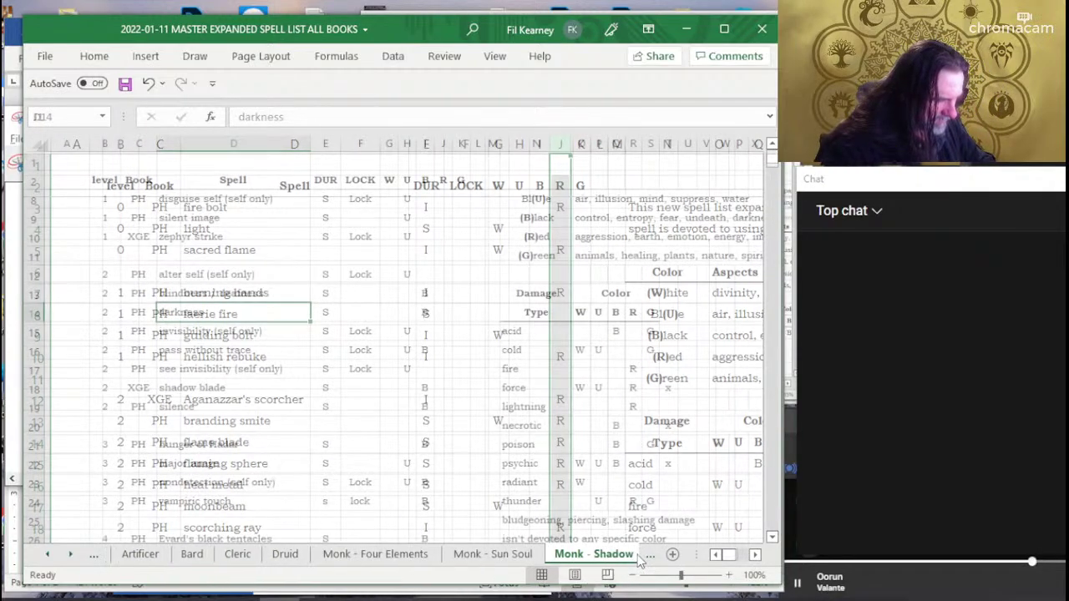
click(99, 143)
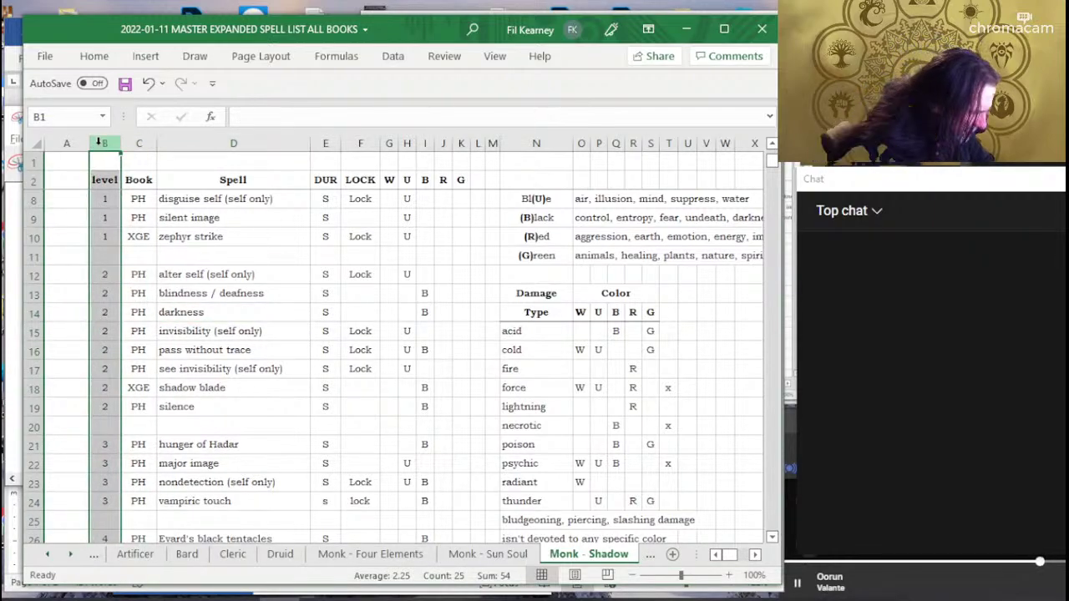
click(403, 179)
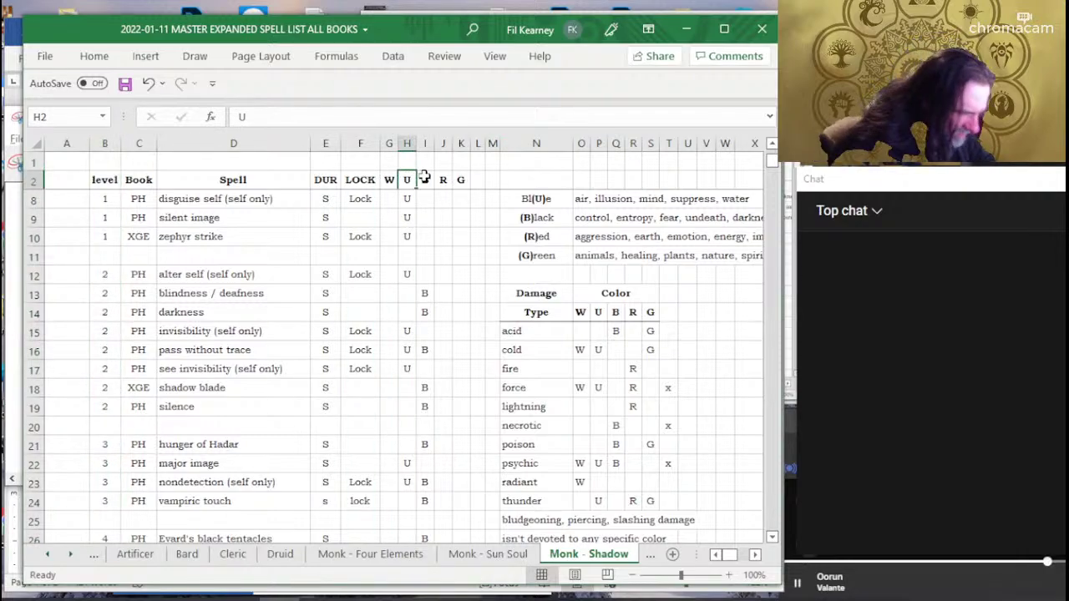
click(403, 144)
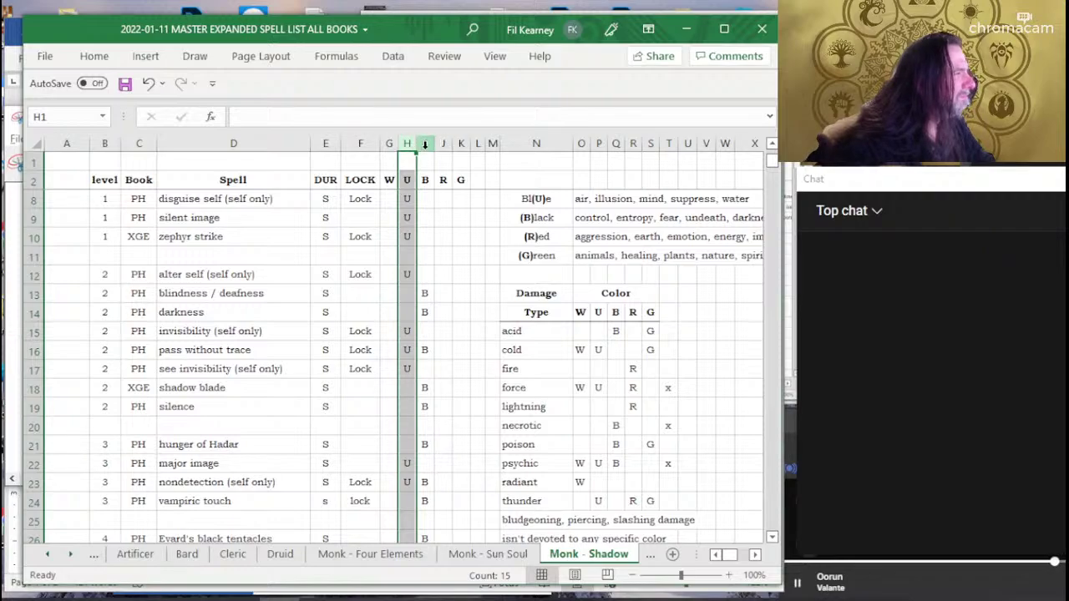
click(424, 145)
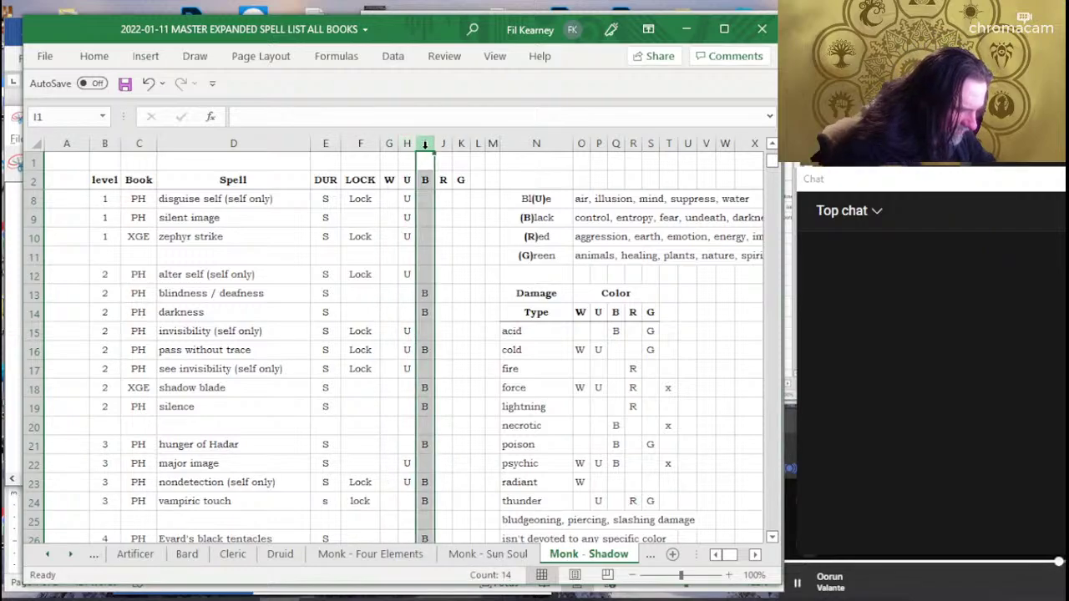
click(288, 369)
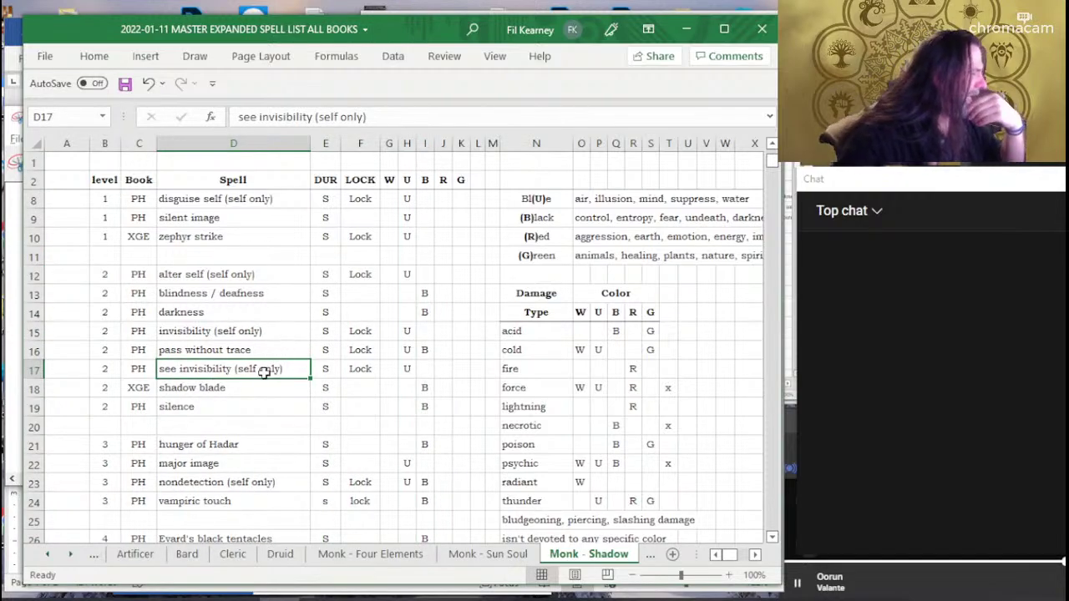
Select the alter self entry across row 12.
scroll(286, 349, up, 2)
scroll(287, 349, down, 2)
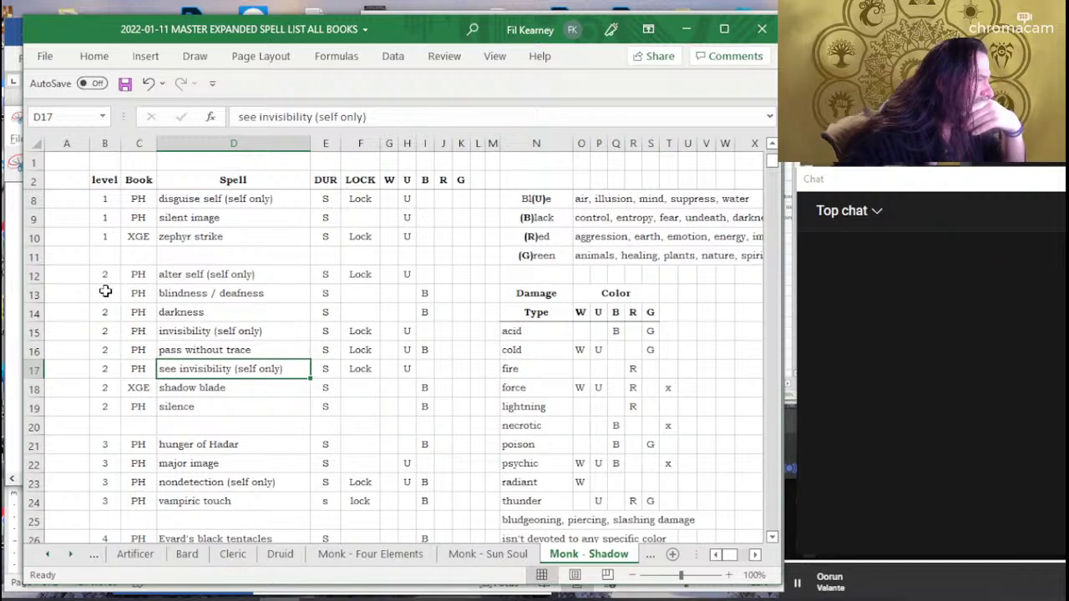
drag(104, 274, 461, 275)
Delete the alter self cells, shifting the spells below up.
right_click(450, 276)
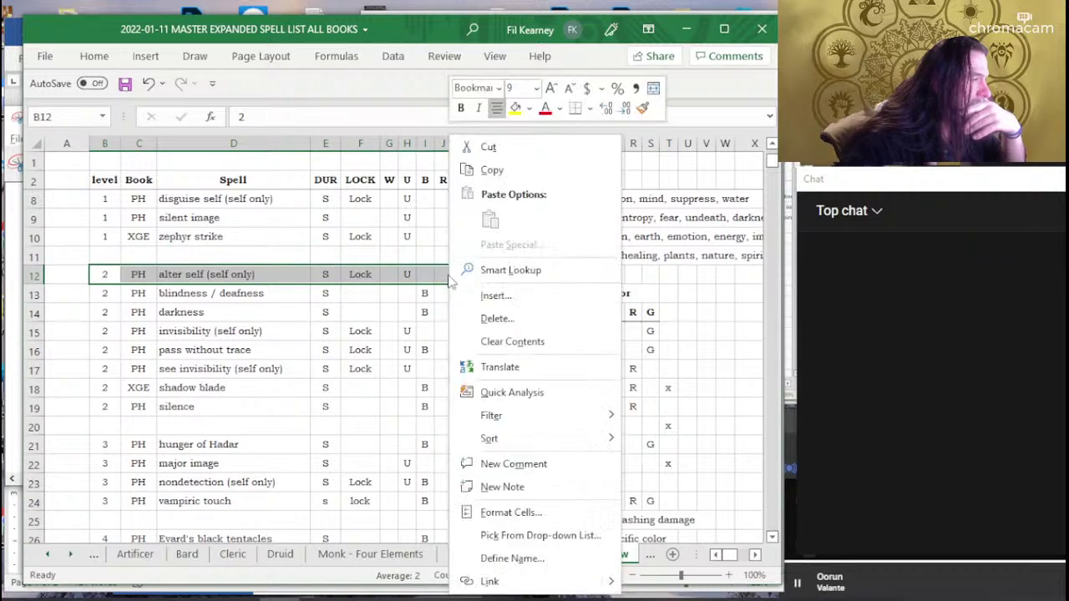
click(500, 318)
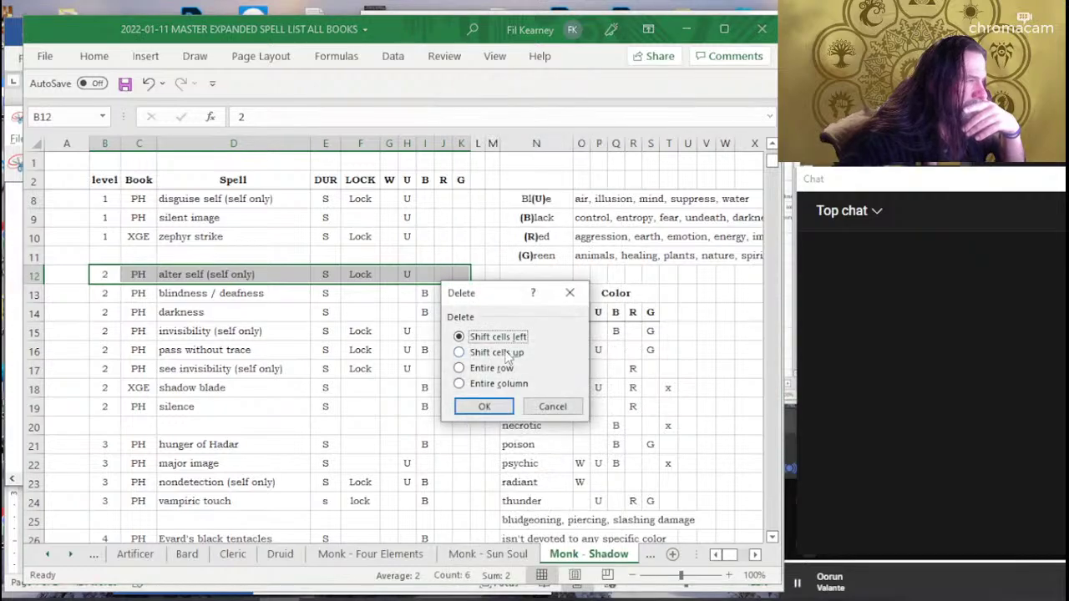
click(491, 352)
click(483, 407)
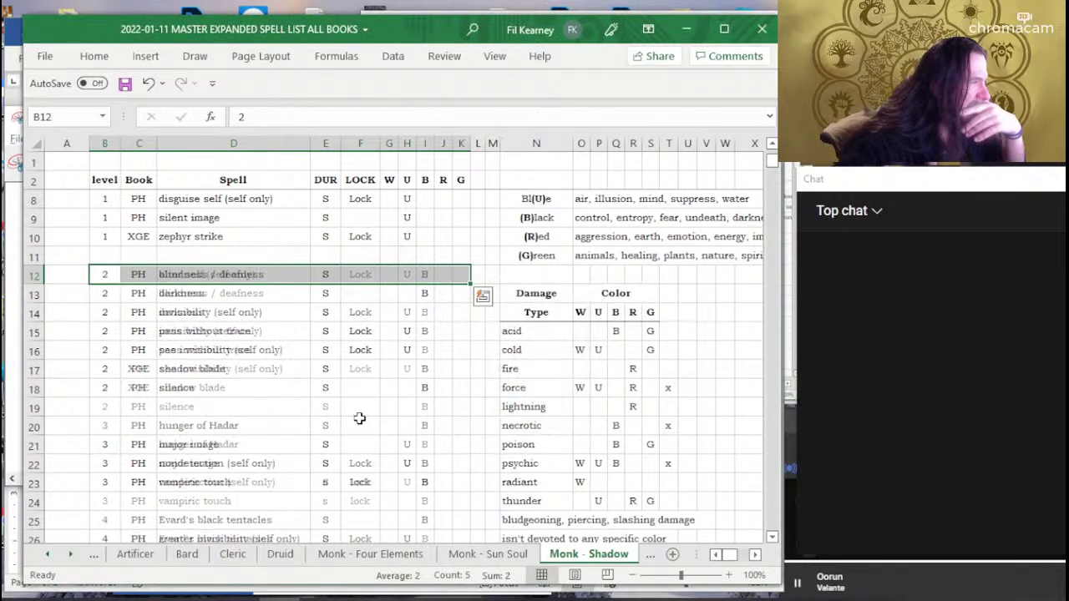
click(316, 387)
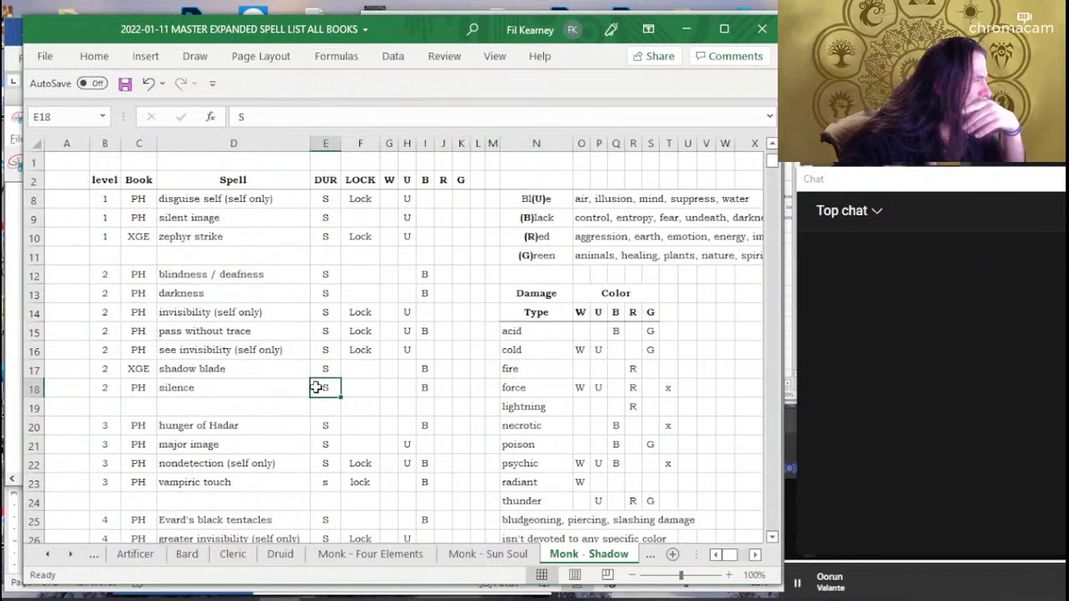
Recount the level, U and B entries, then return to the Monk - Sun Soul sheet.
click(106, 142)
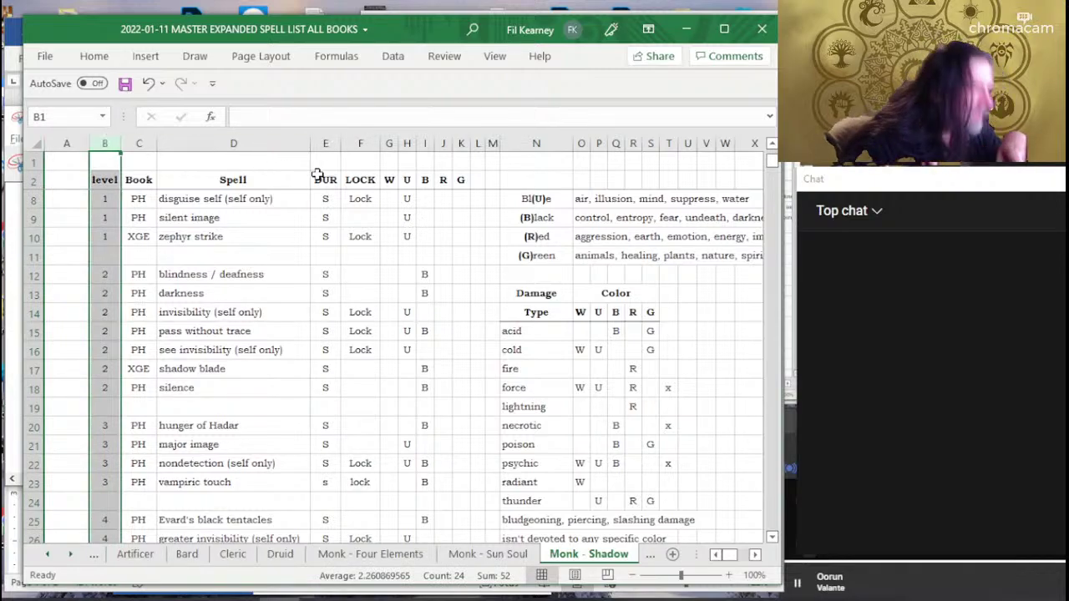
click(405, 143)
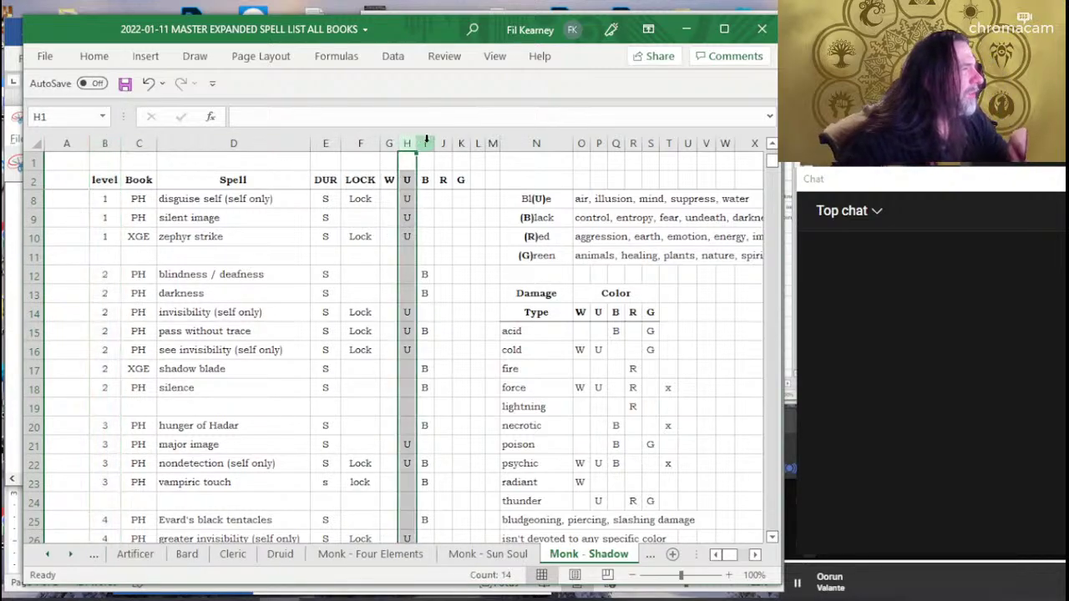
click(426, 142)
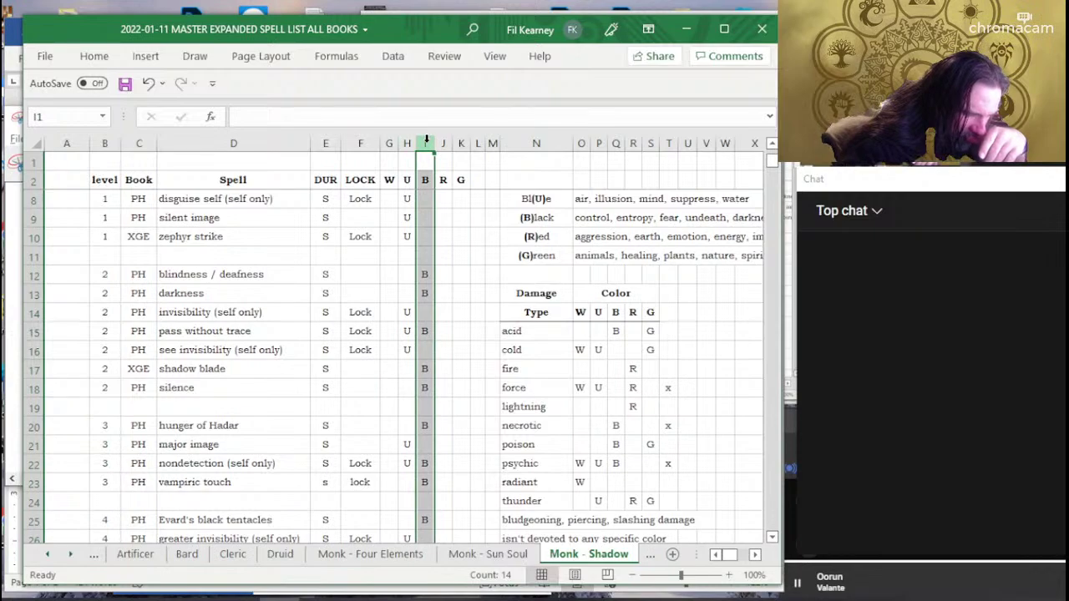
click(325, 274)
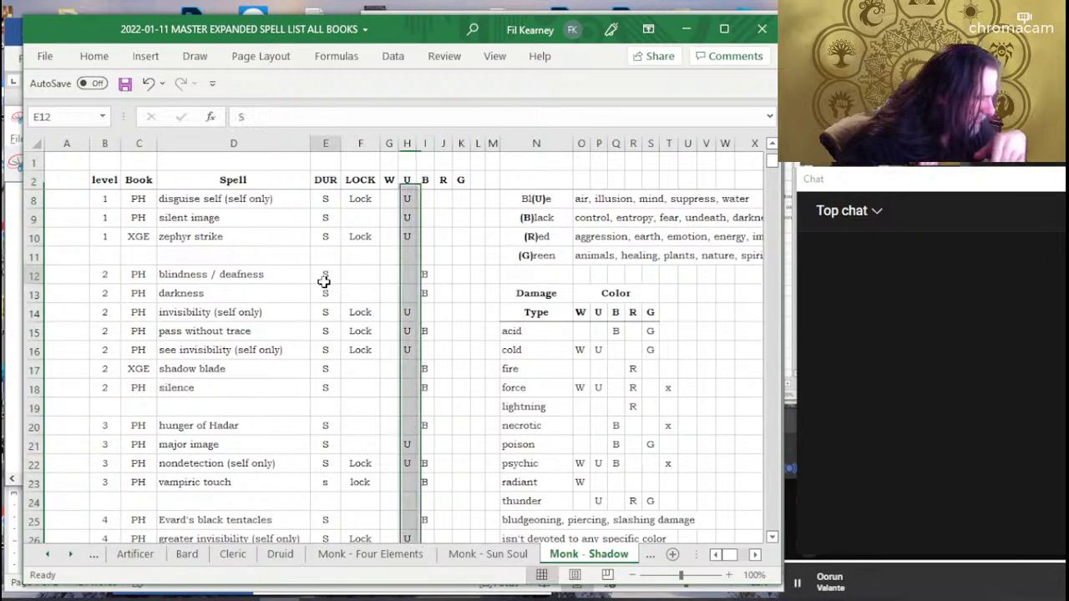
click(472, 556)
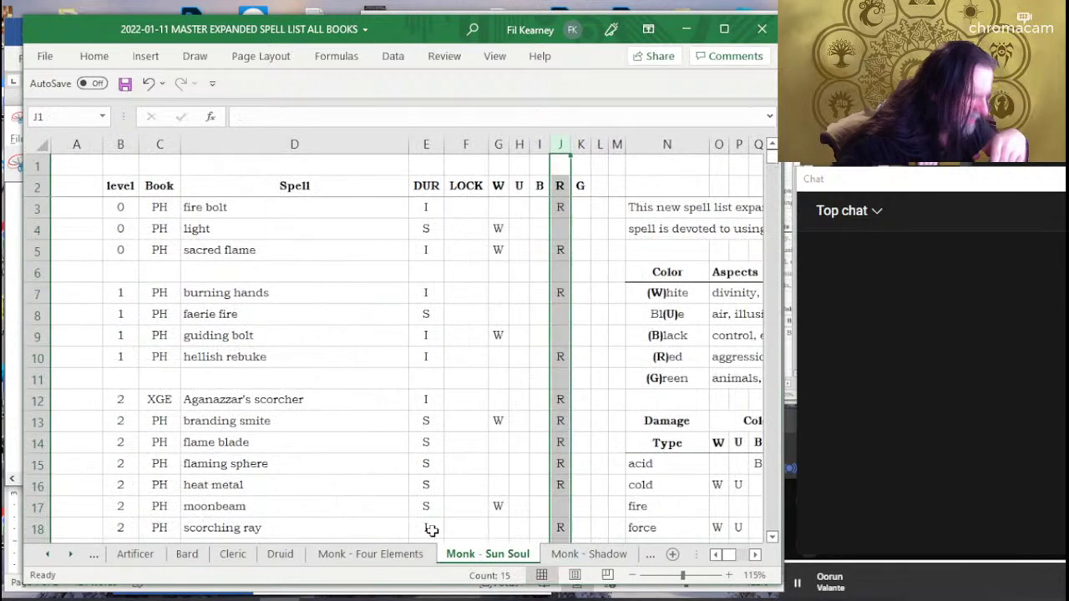
click(114, 143)
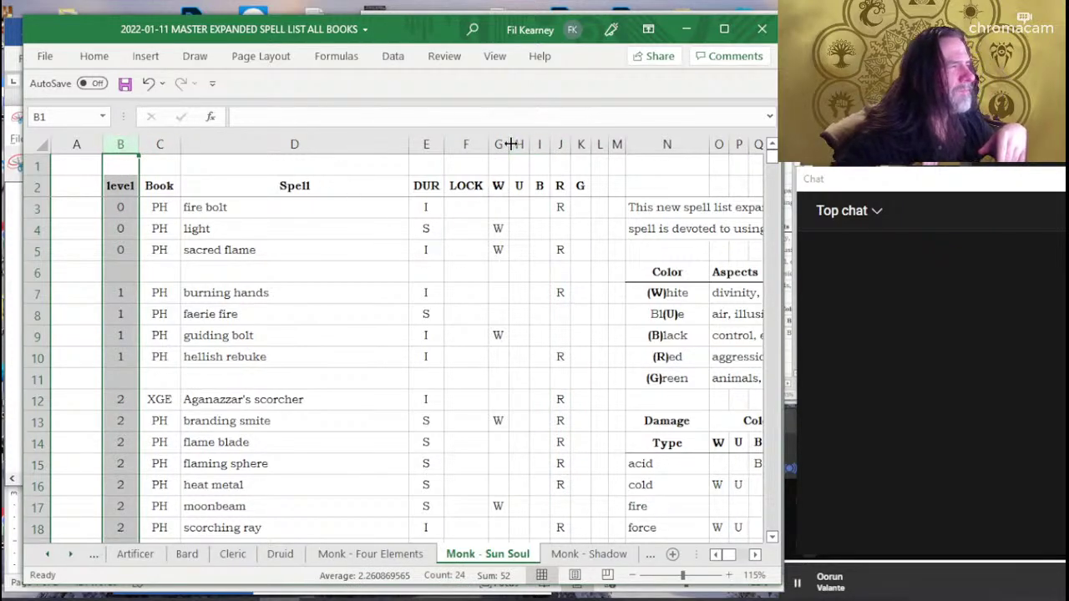
click(501, 144)
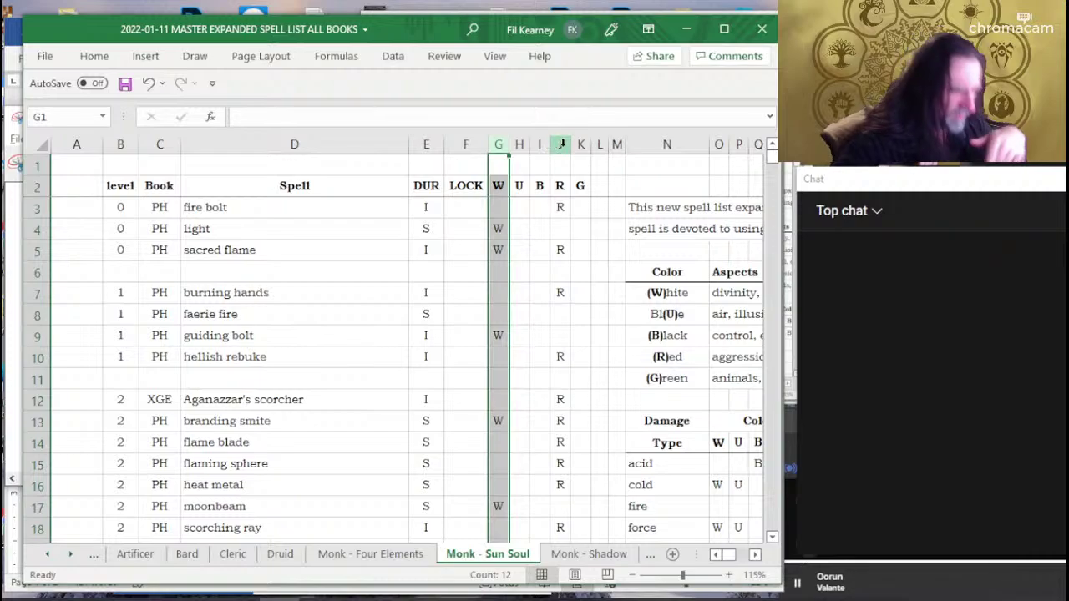
click(562, 144)
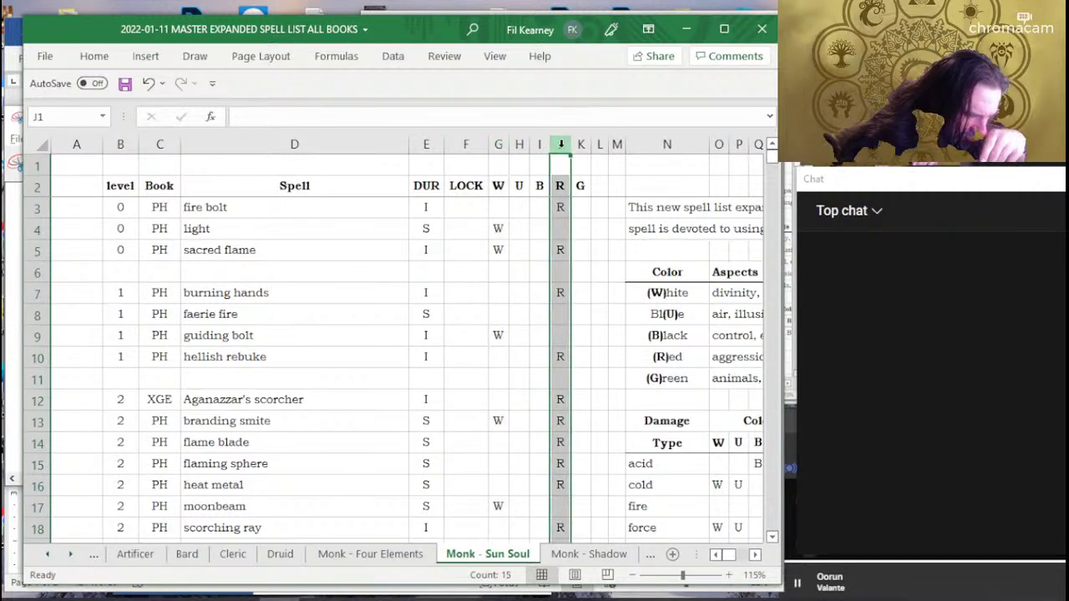
click(327, 422)
scroll(326, 428, down, 1)
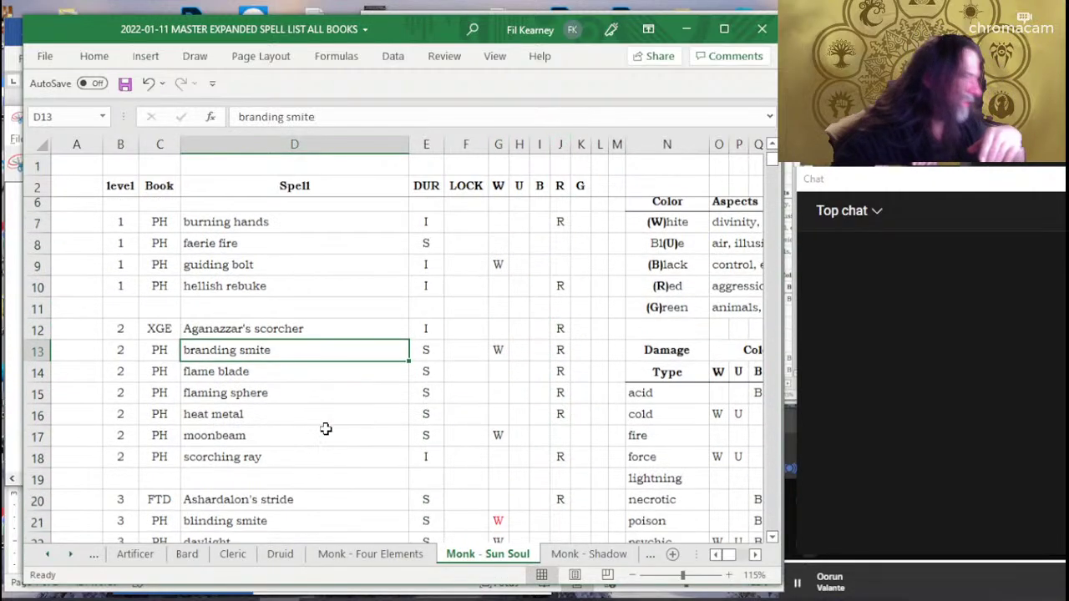
ctrl+scroll(326, 428, down, 1)
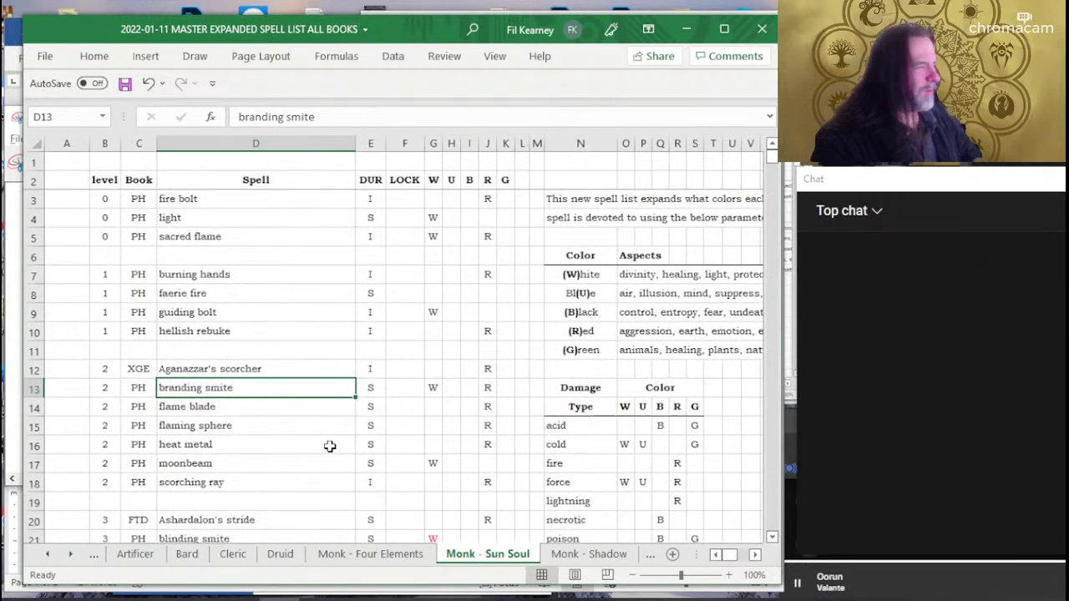
scroll(318, 439, down, 1)
scroll(307, 430, down, 2)
scroll(304, 424, down, 2)
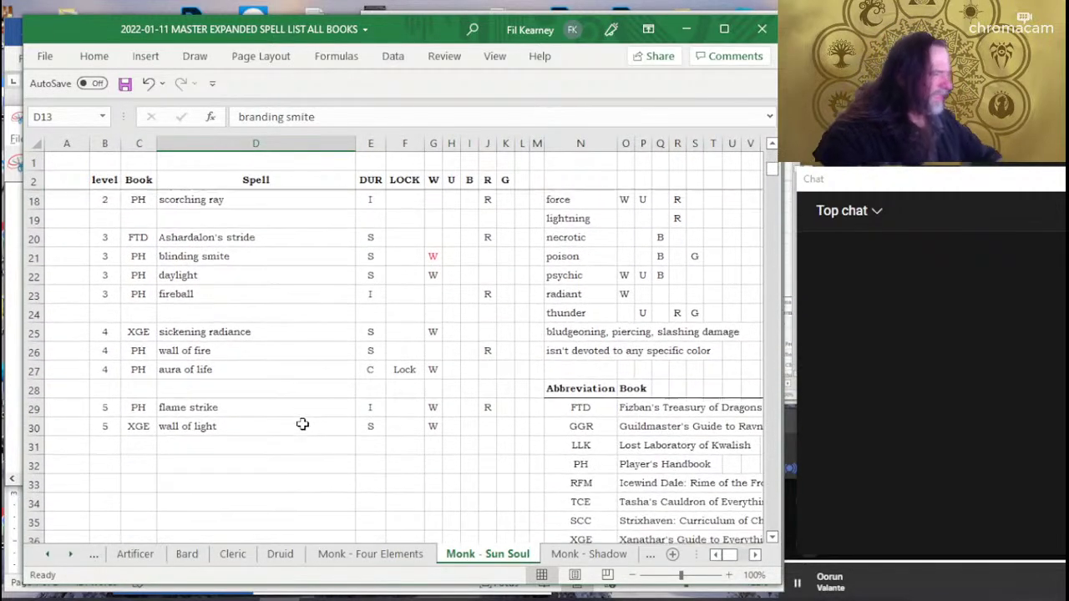
scroll(305, 430, up, 2)
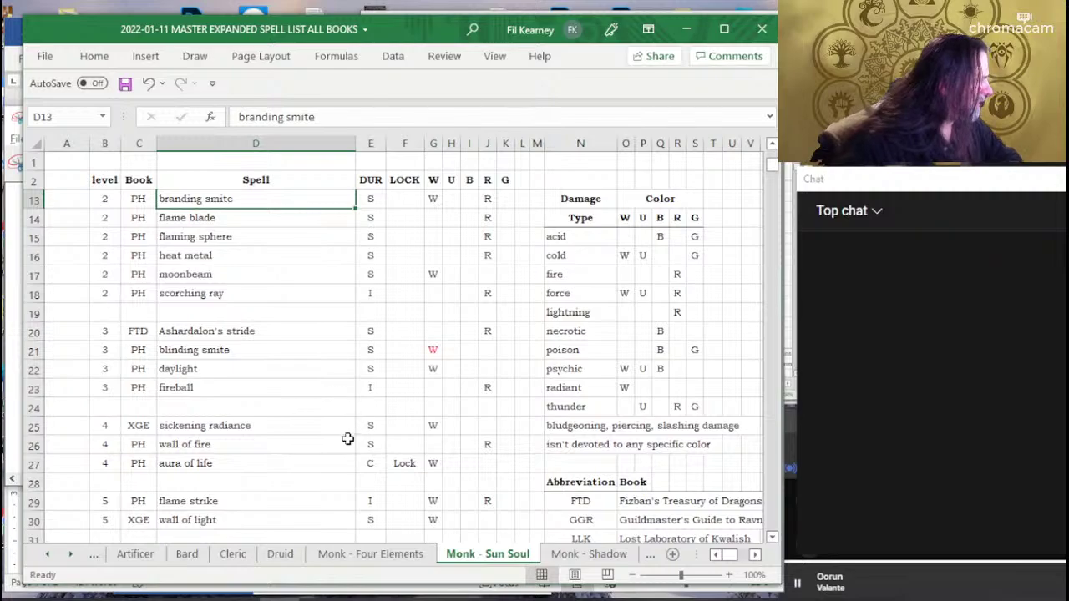
click(410, 332)
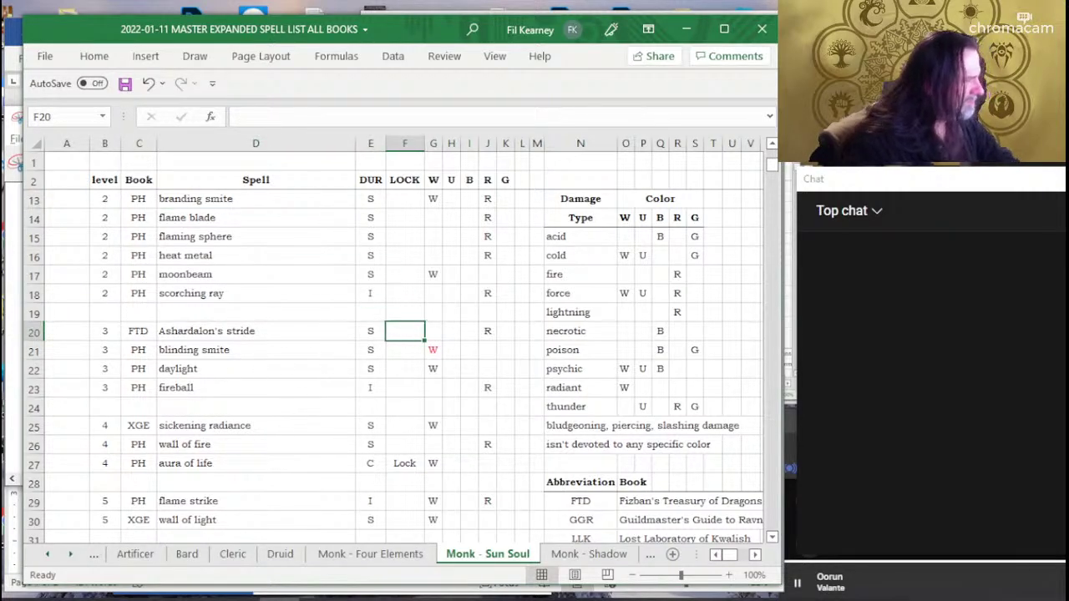
text(LO)
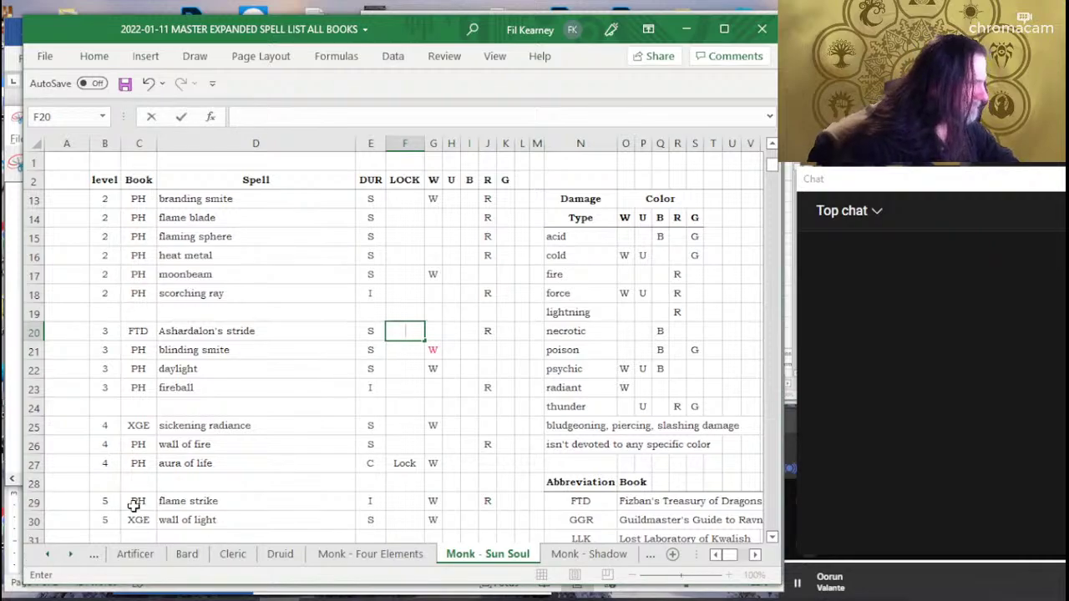
scroll(392, 449, up, 2)
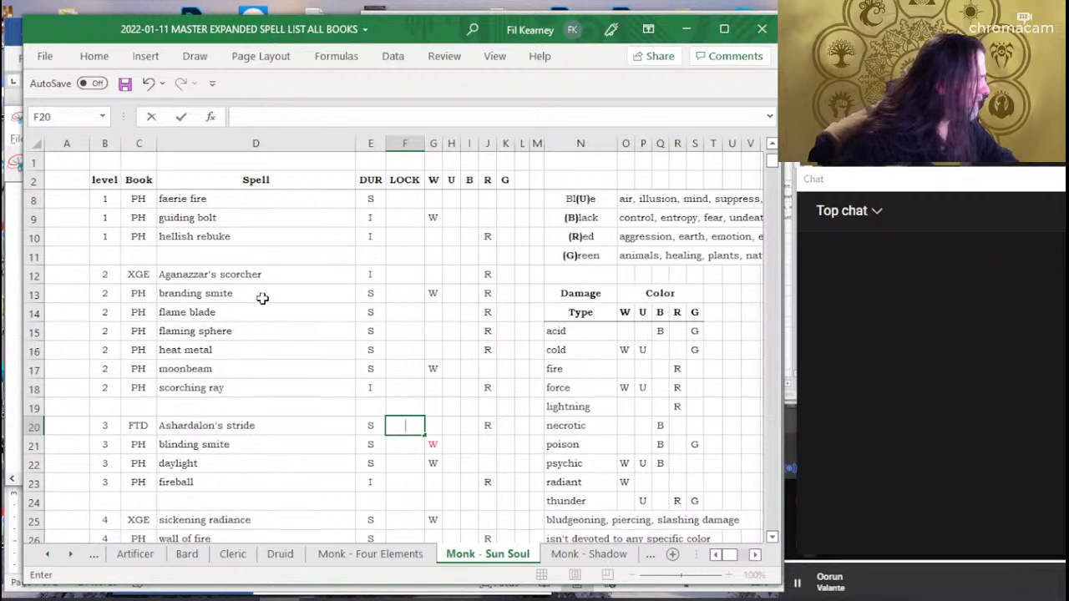
click(267, 328)
click(263, 309)
click(309, 288)
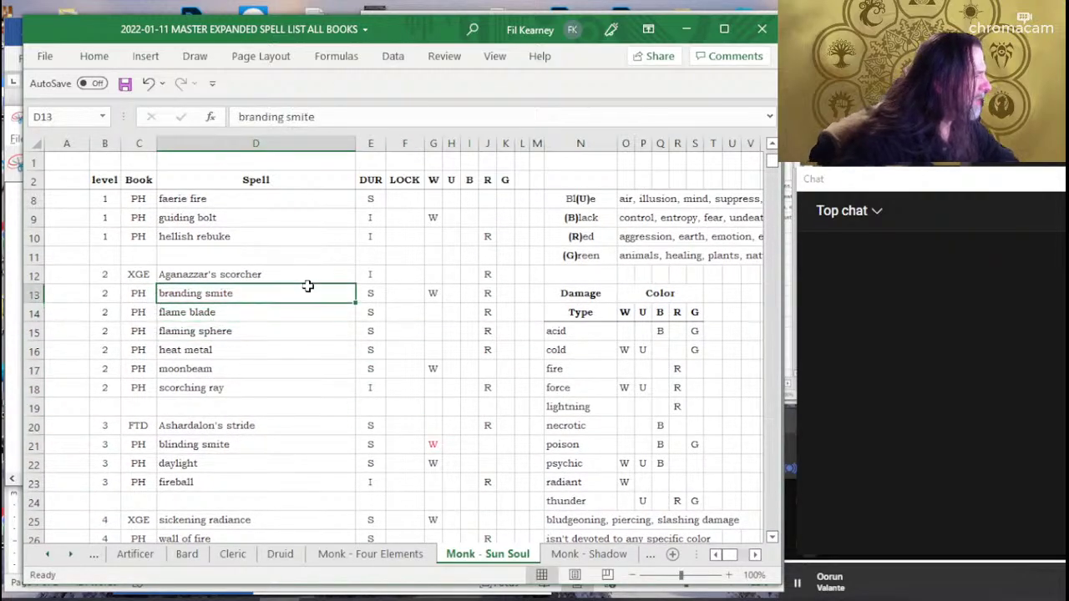
scroll(331, 327, up, 2)
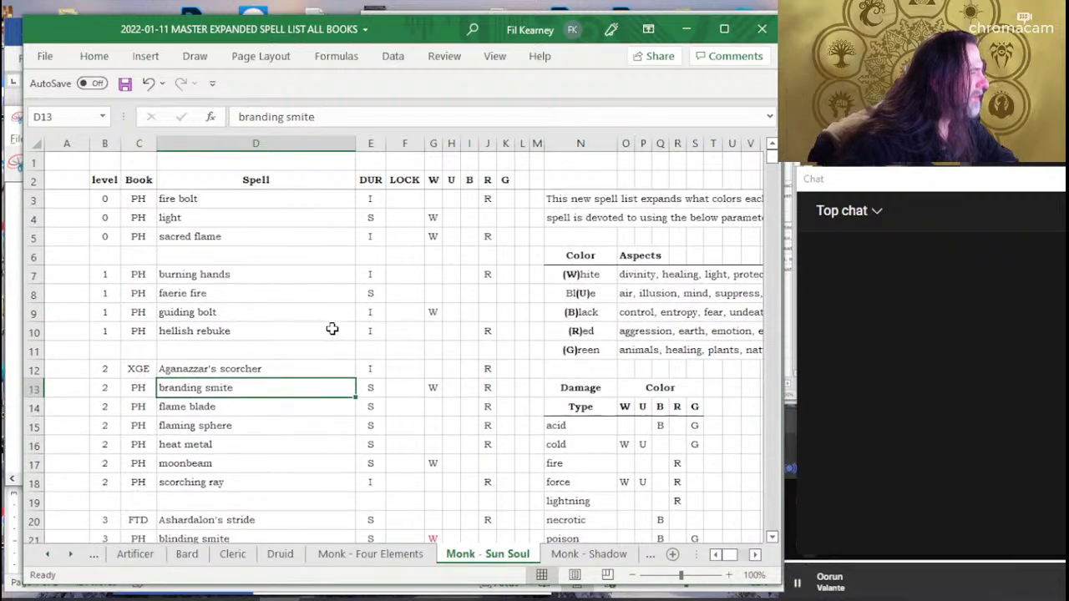
Check the faerie fire, light and Ashardalon's stride entries, then save the spell-list workbook.
click(286, 290)
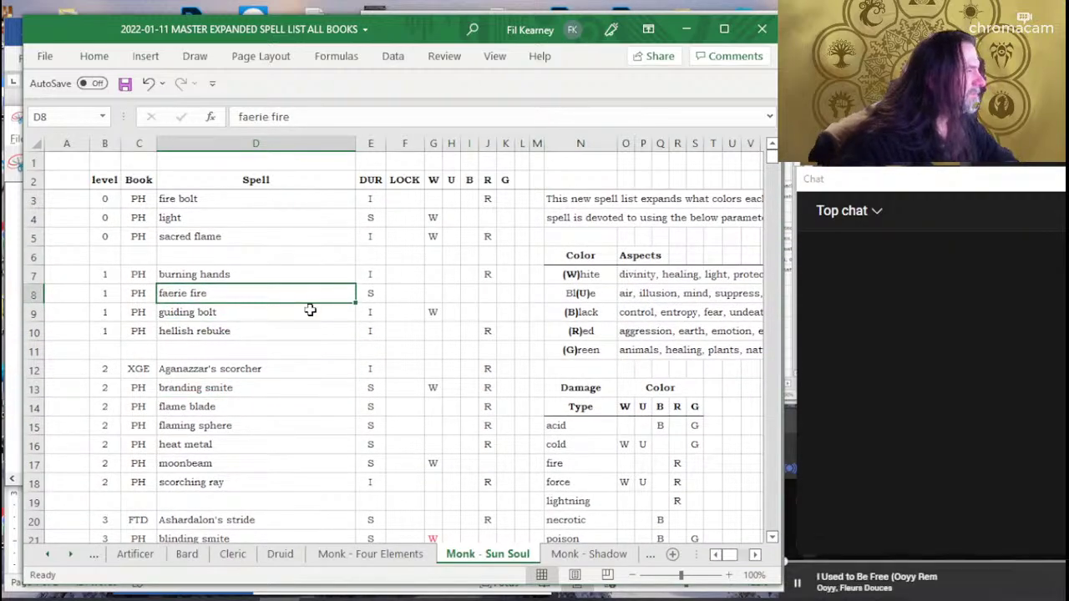
click(264, 221)
scroll(312, 291, down, 2)
scroll(312, 292, down, 2)
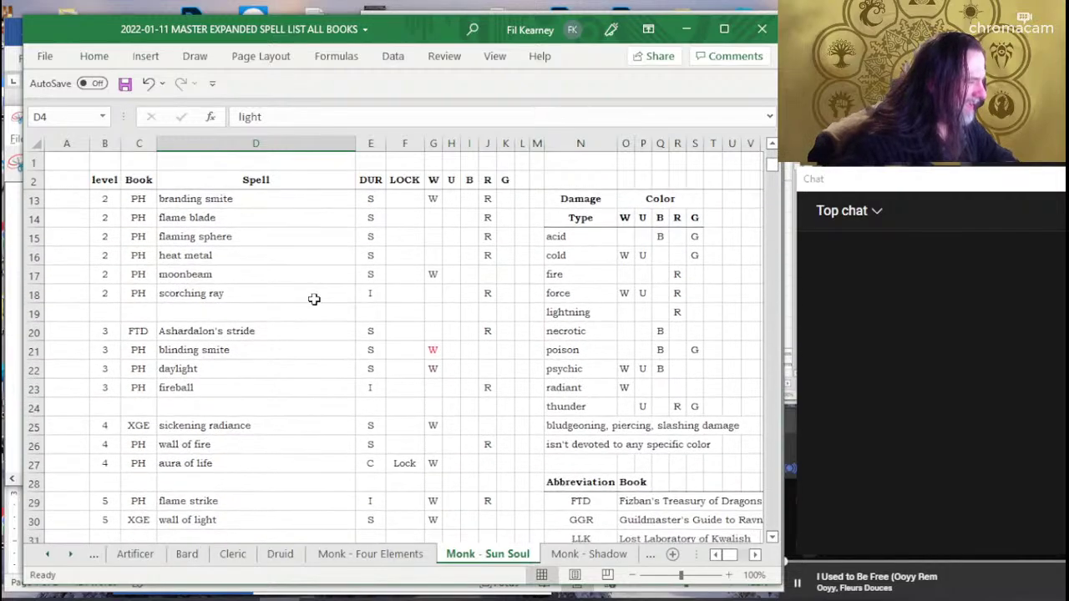
scroll(314, 299, down, 1)
scroll(314, 299, down, 1)
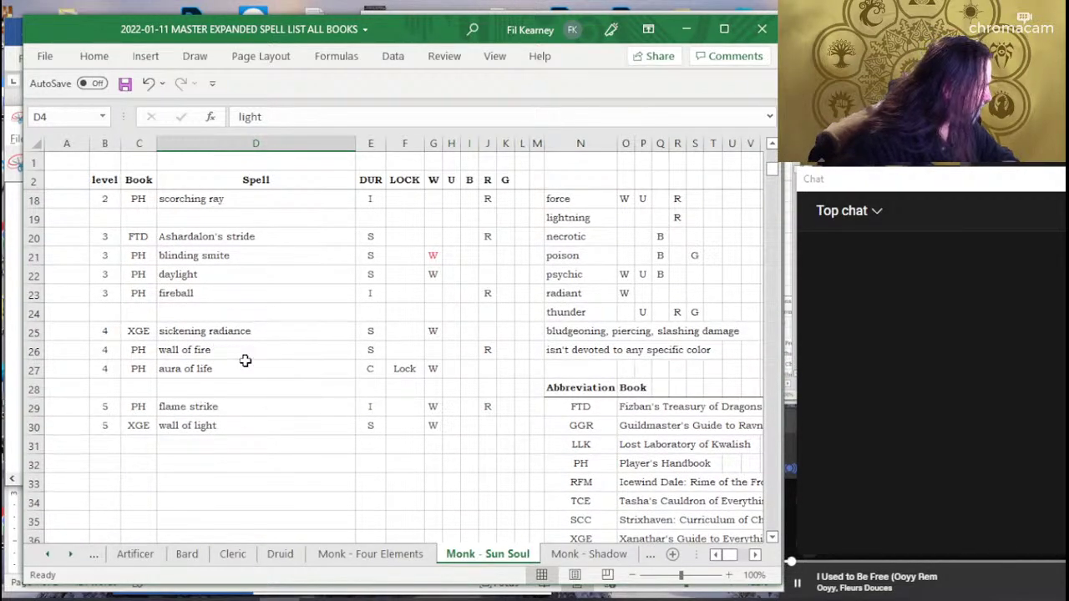
scroll(259, 359, up, 3)
scroll(263, 359, up, 1)
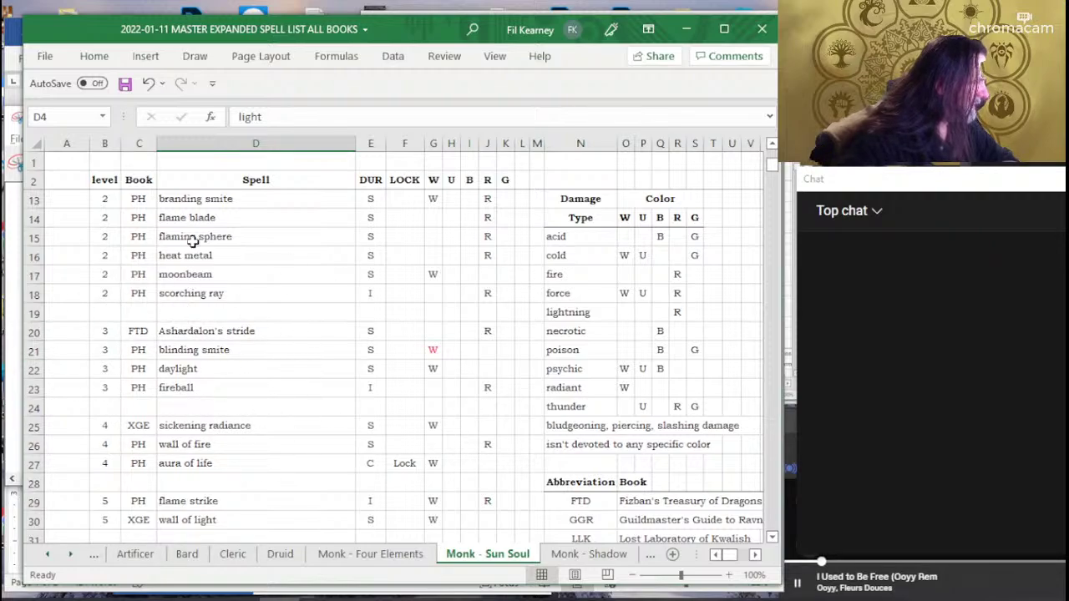
click(308, 326)
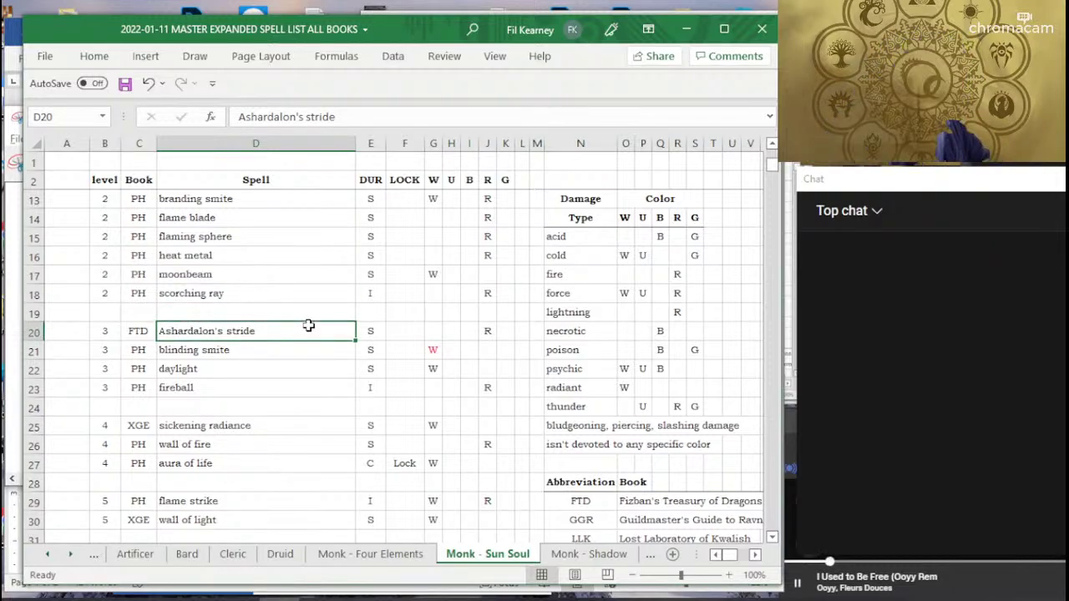
key(ctrl+s)
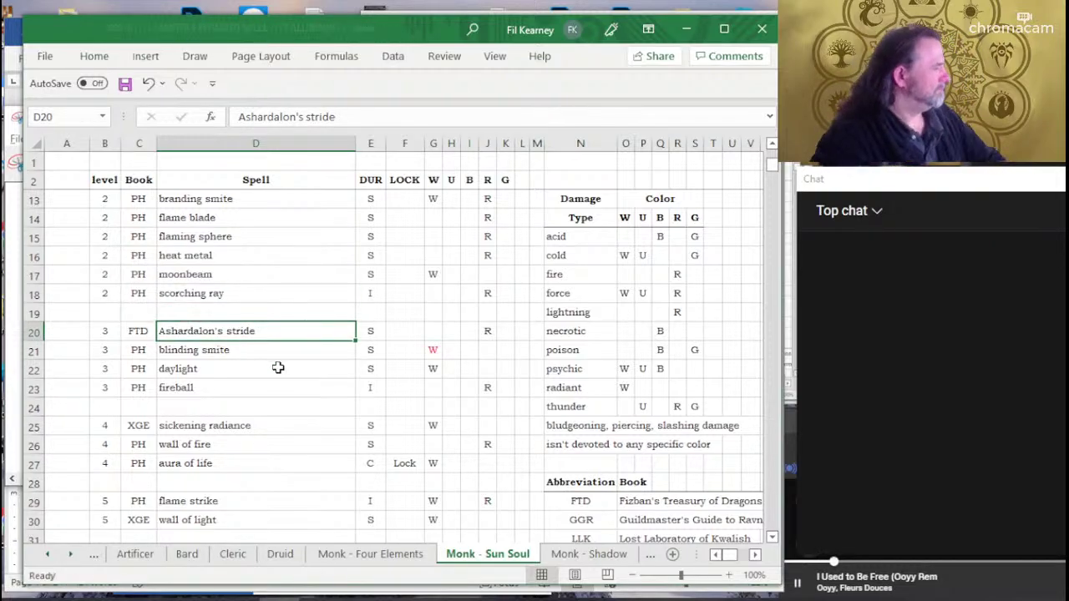
Review the wall of fire and faerie fire entries in the list.
scroll(276, 365, up, 3)
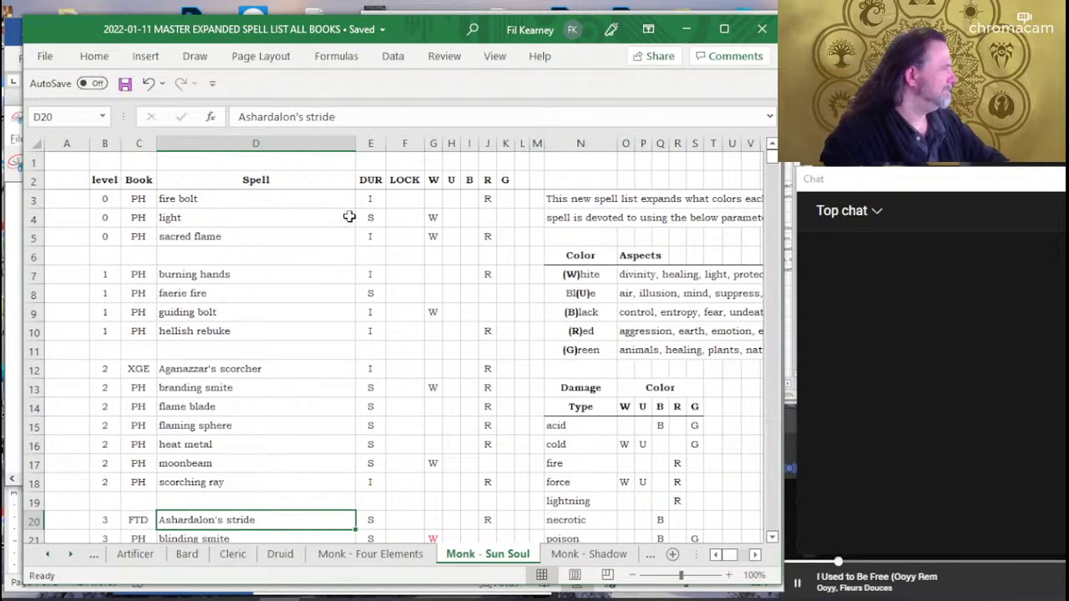
scroll(422, 182, down, 5)
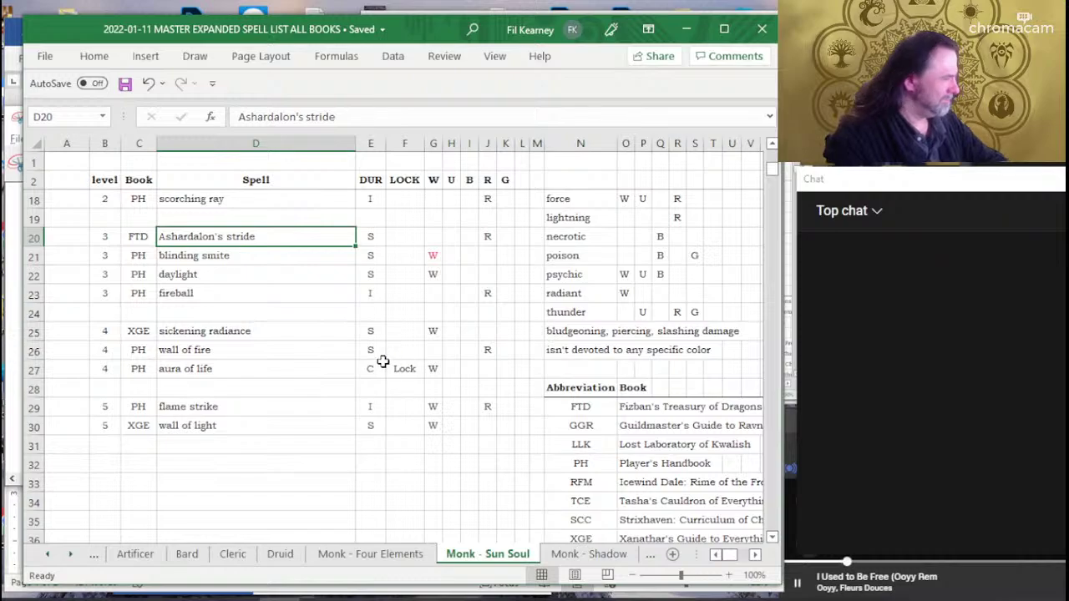
click(248, 352)
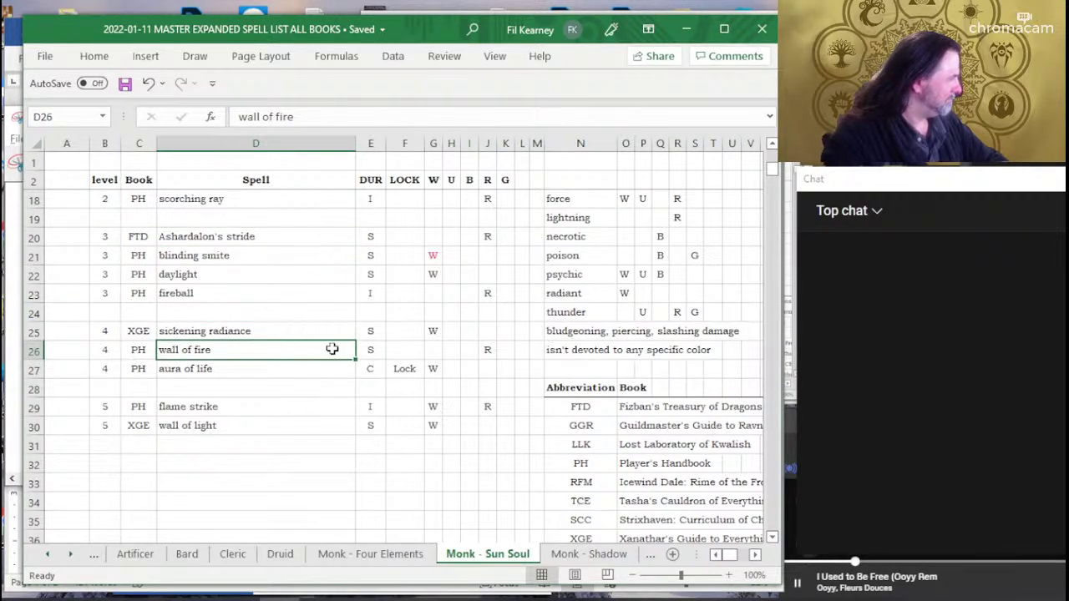
scroll(332, 346, up, 2)
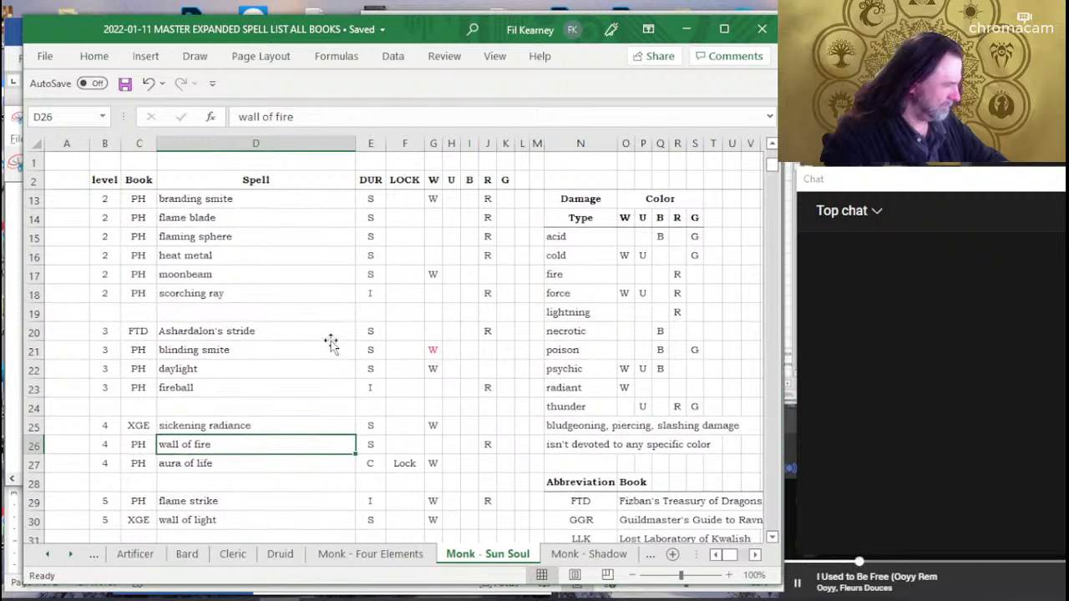
scroll(332, 343, up, 2)
scroll(332, 342, up, 1)
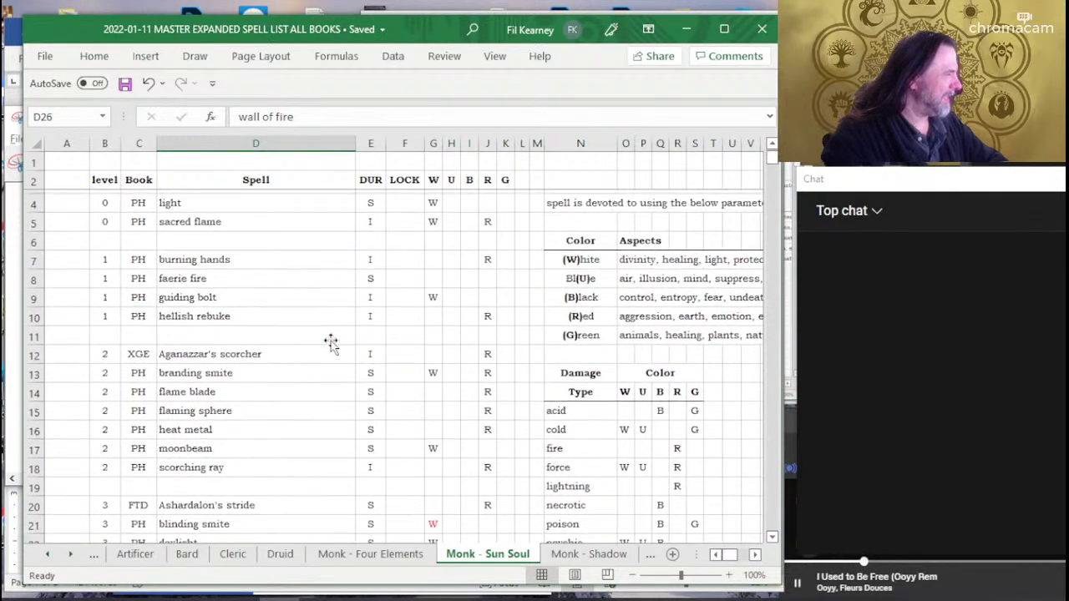
scroll(332, 342, up, 1)
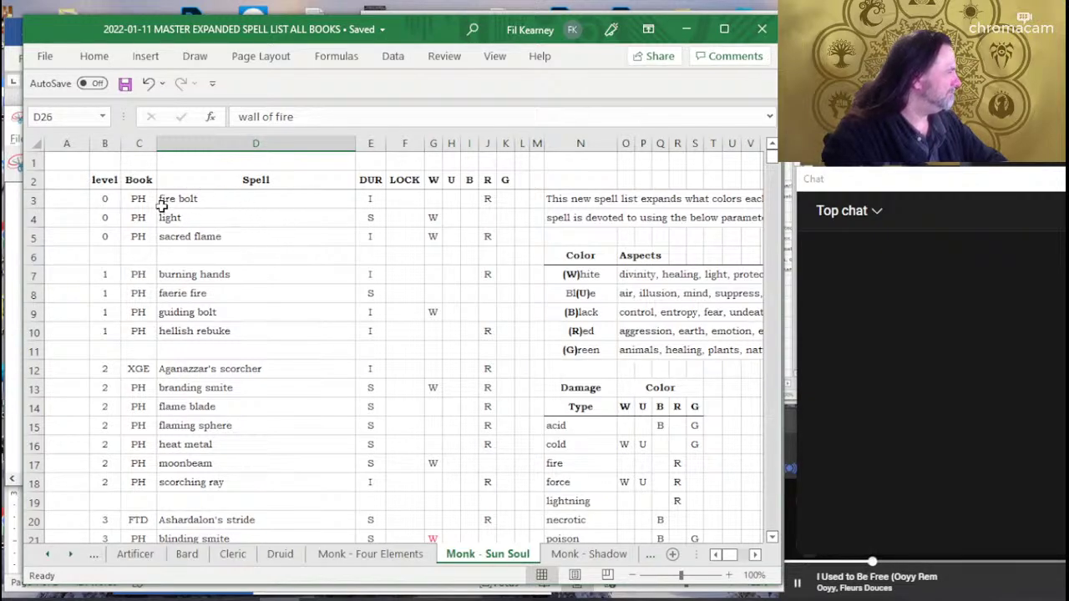
click(249, 294)
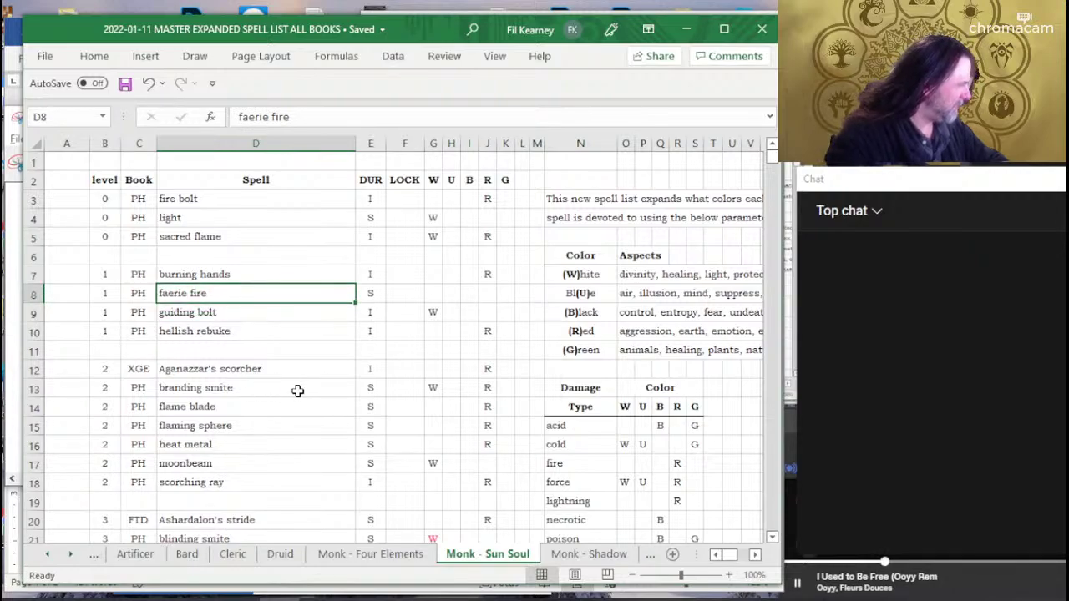
Review the heat metal, branding smite, flame blade and flaming sphere entries.
scroll(276, 317, down, 2)
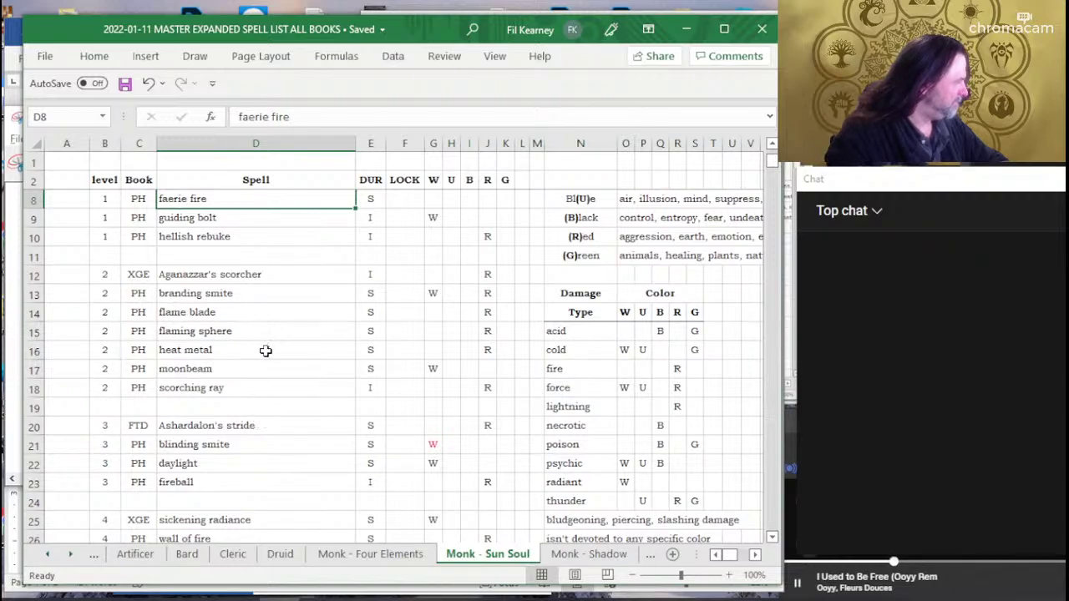
click(271, 349)
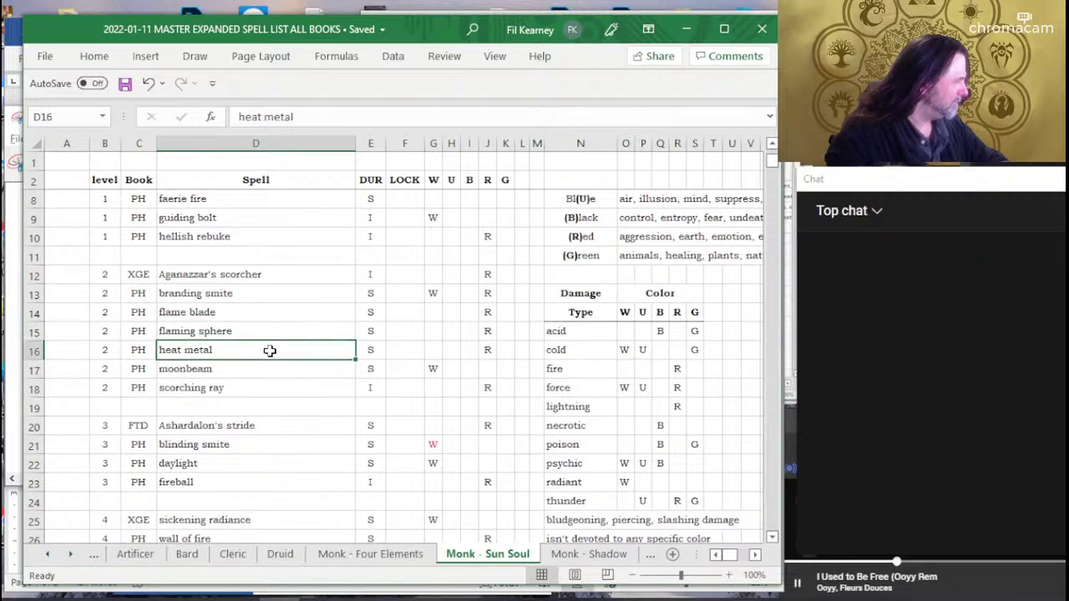
click(288, 298)
click(290, 310)
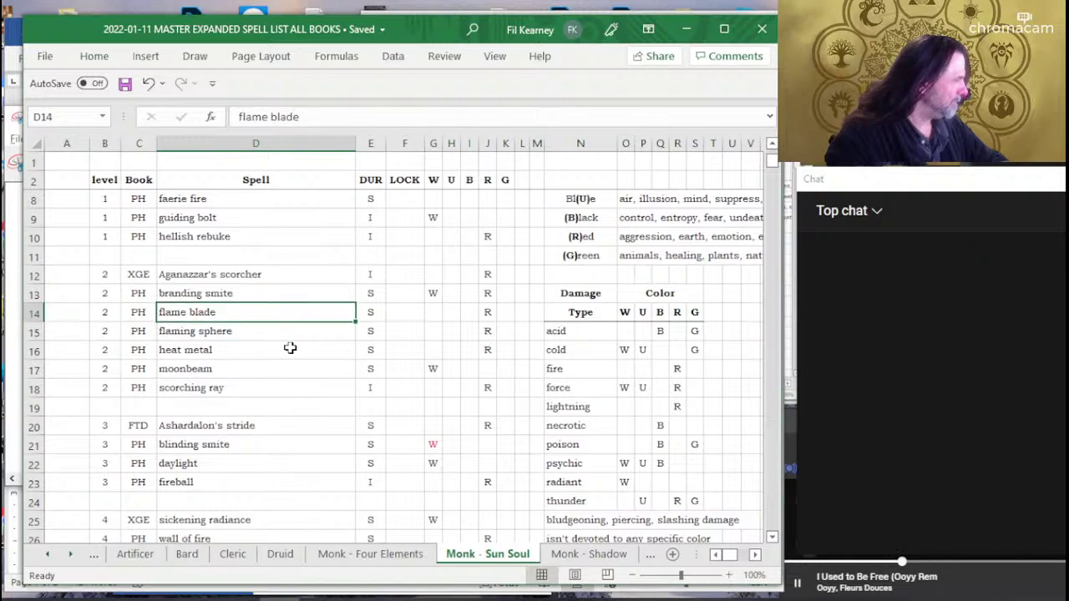
click(290, 347)
click(294, 327)
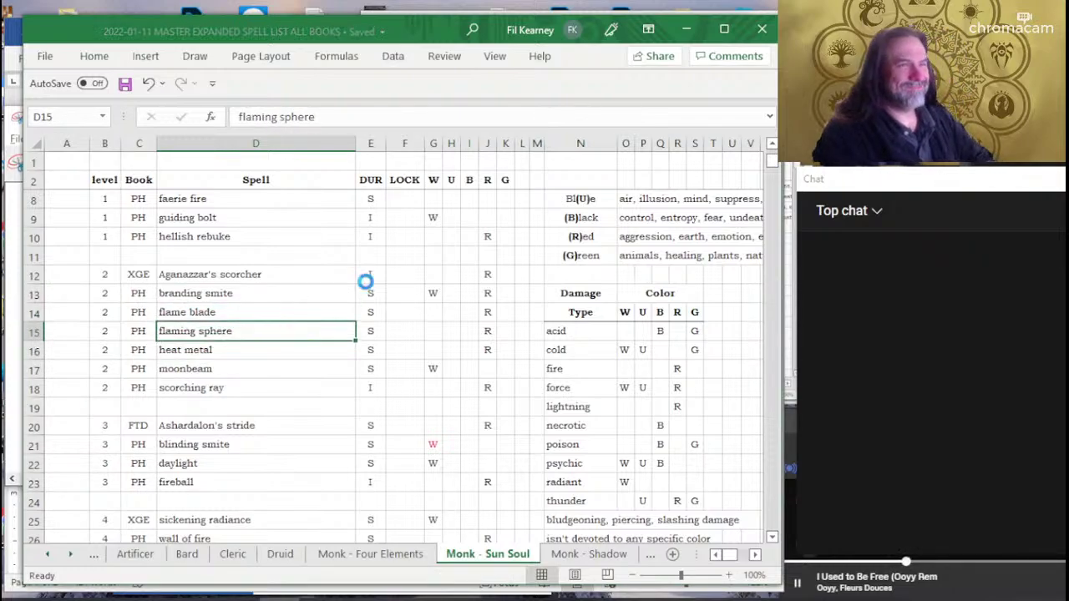
scroll(279, 304, down, 3)
scroll(279, 303, down, 2)
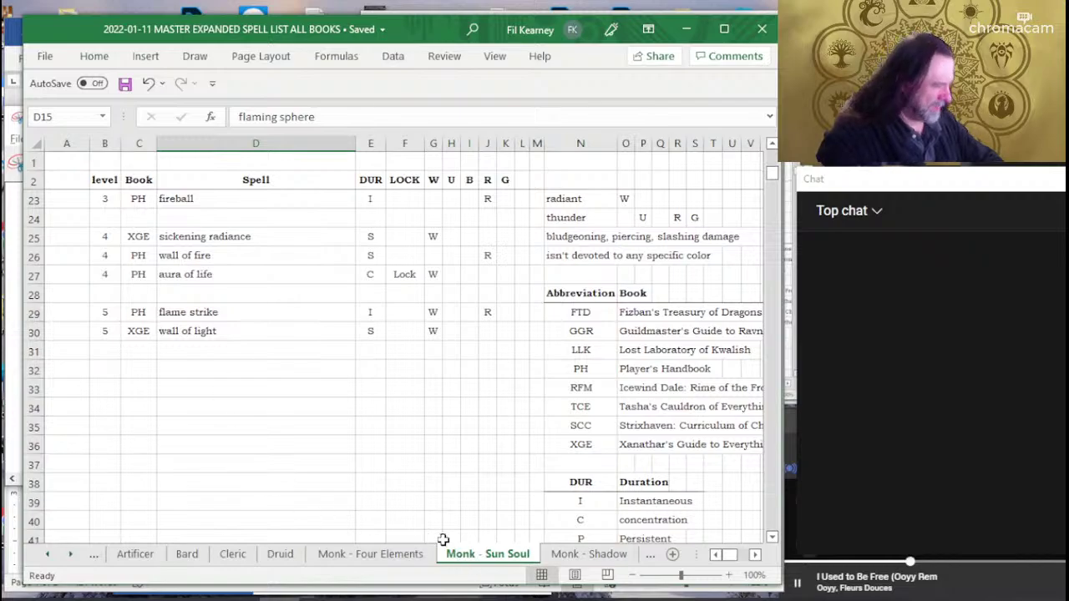
Browse the Monk - Shadow sheet, then bring up D&D Beyond's Continual Flame page.
click(562, 554)
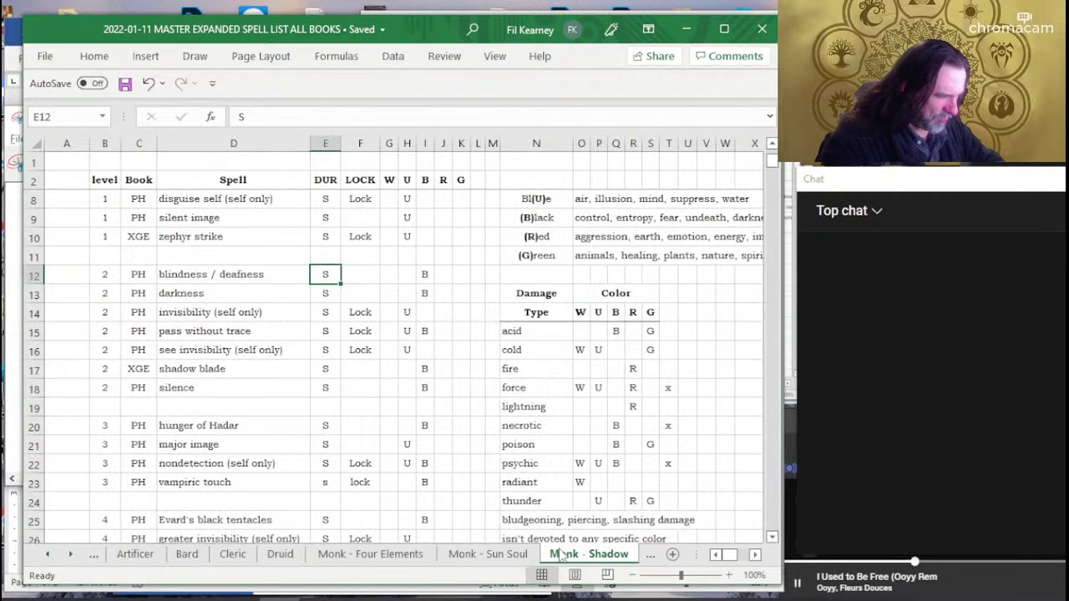
scroll(215, 298, up, 2)
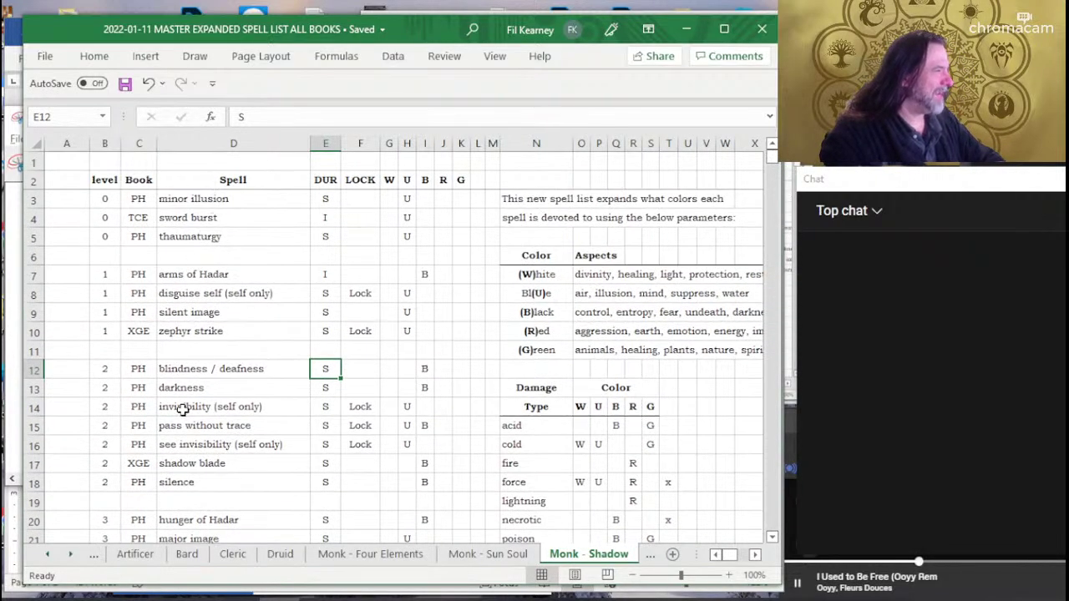
scroll(288, 293, down, 2)
scroll(318, 255, down, 1)
scroll(386, 289, down, 1)
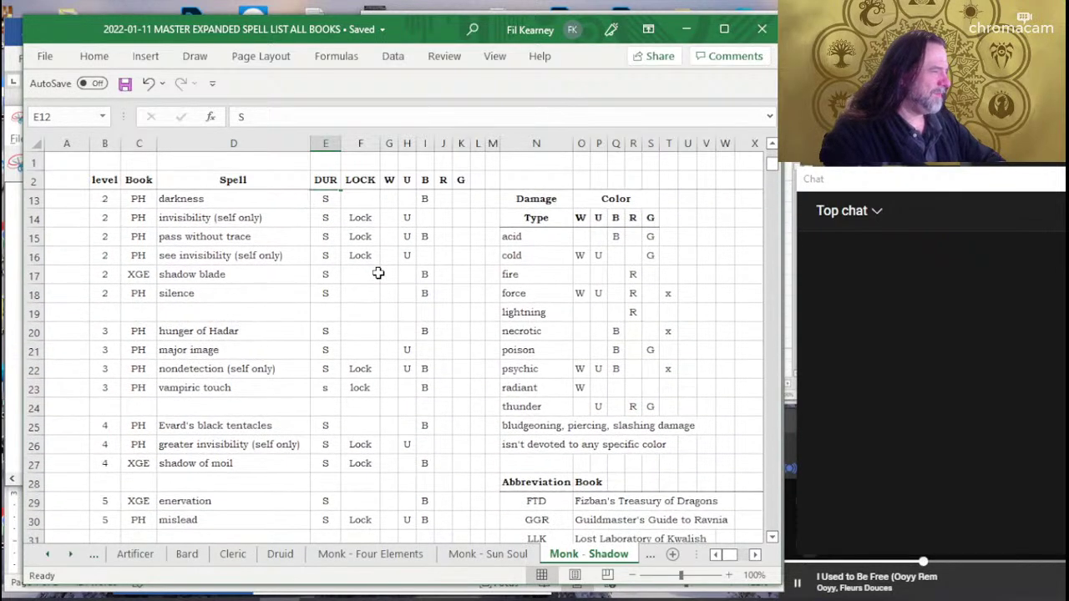
scroll(377, 272, down, 1)
scroll(377, 289, down, 2)
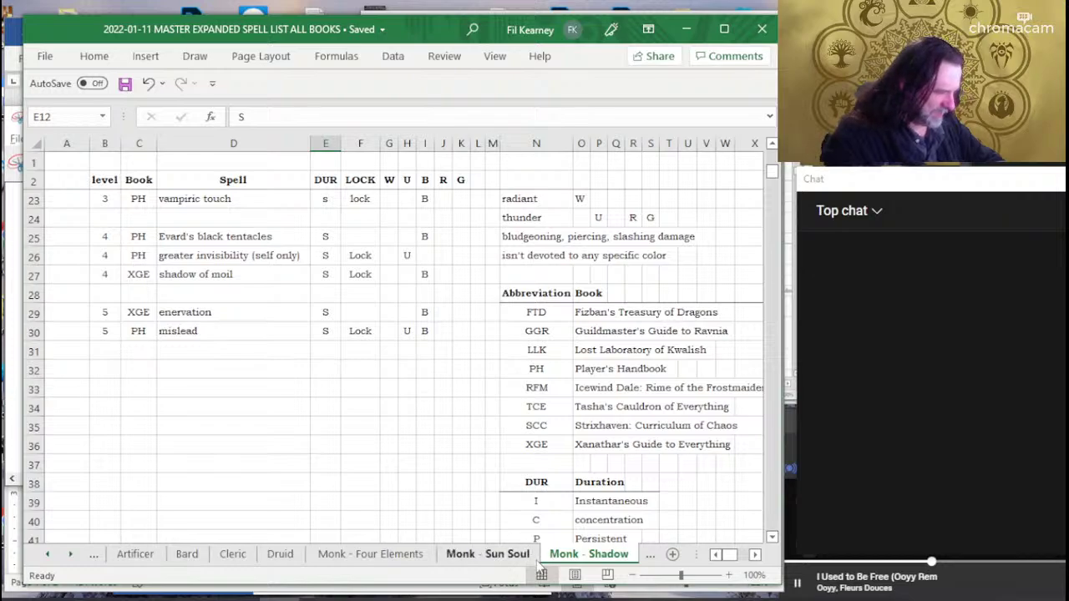
key(alt+Tab)
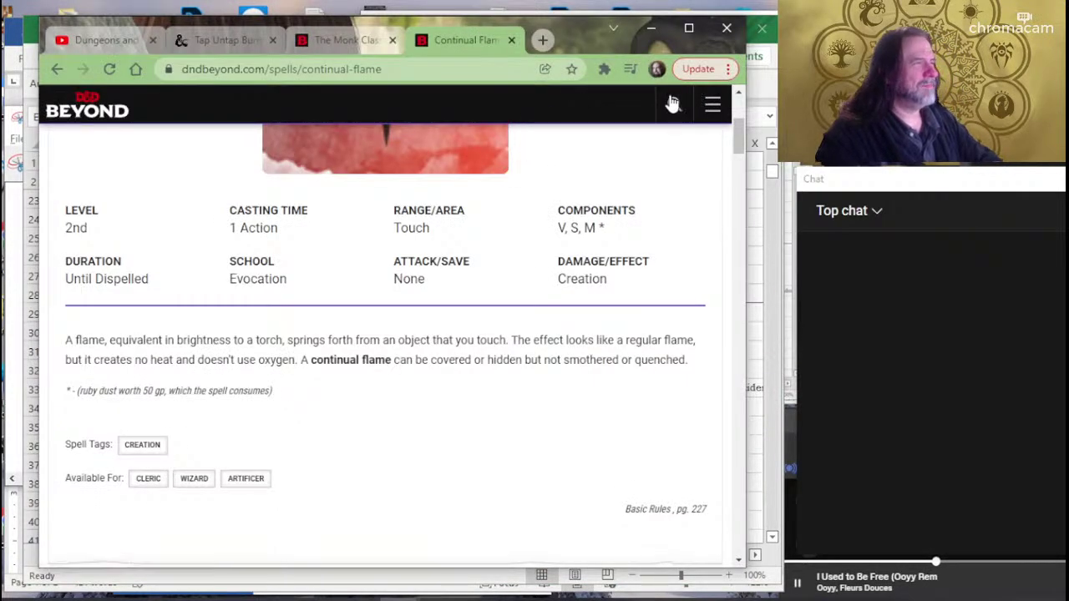
Search D&D Beyond for 'mislead', read the 5th-level Illusion spell, then return to Excel.
click(675, 104)
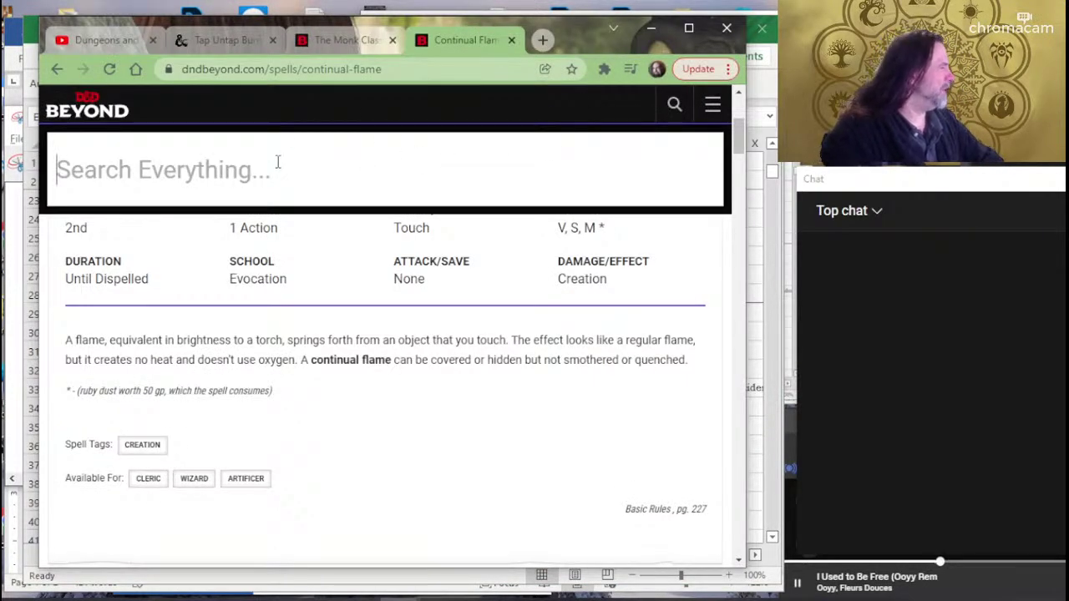
text(mislead)
key(Return)
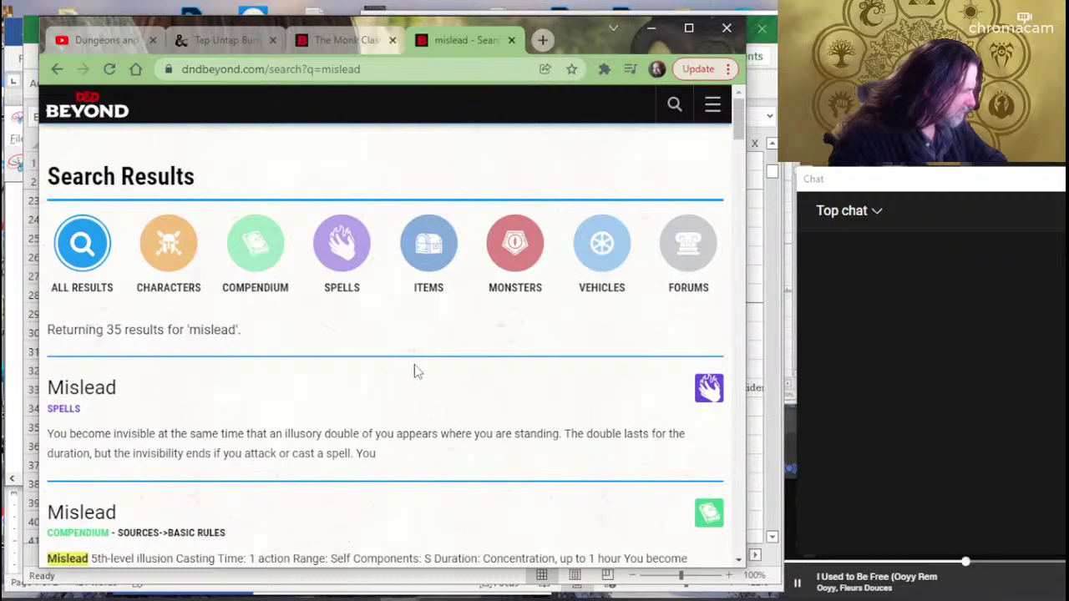
click(94, 400)
scroll(382, 490, down, 2)
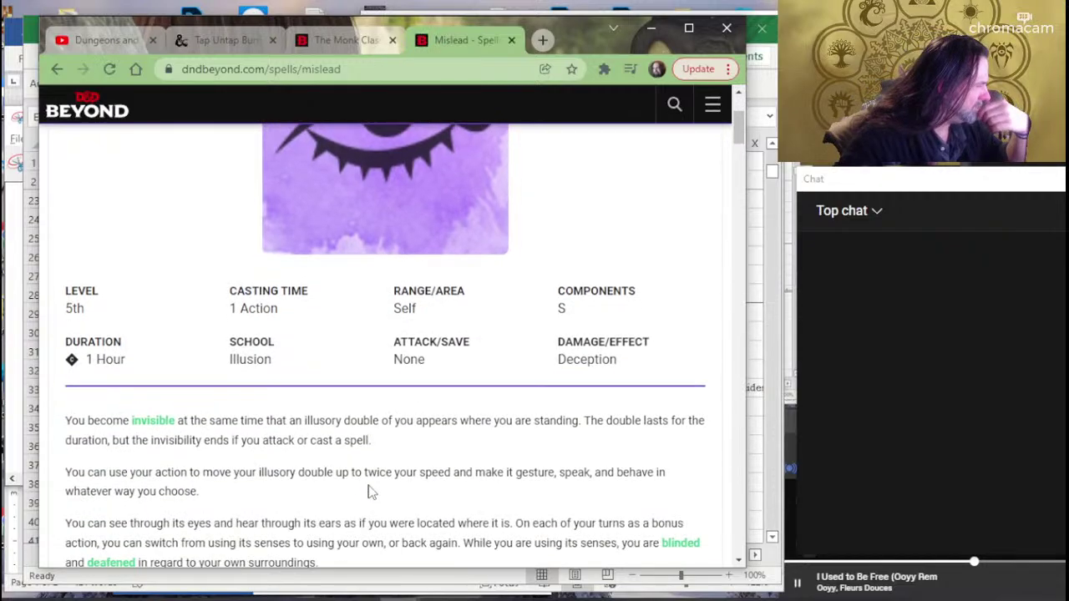
scroll(372, 493, down, 1)
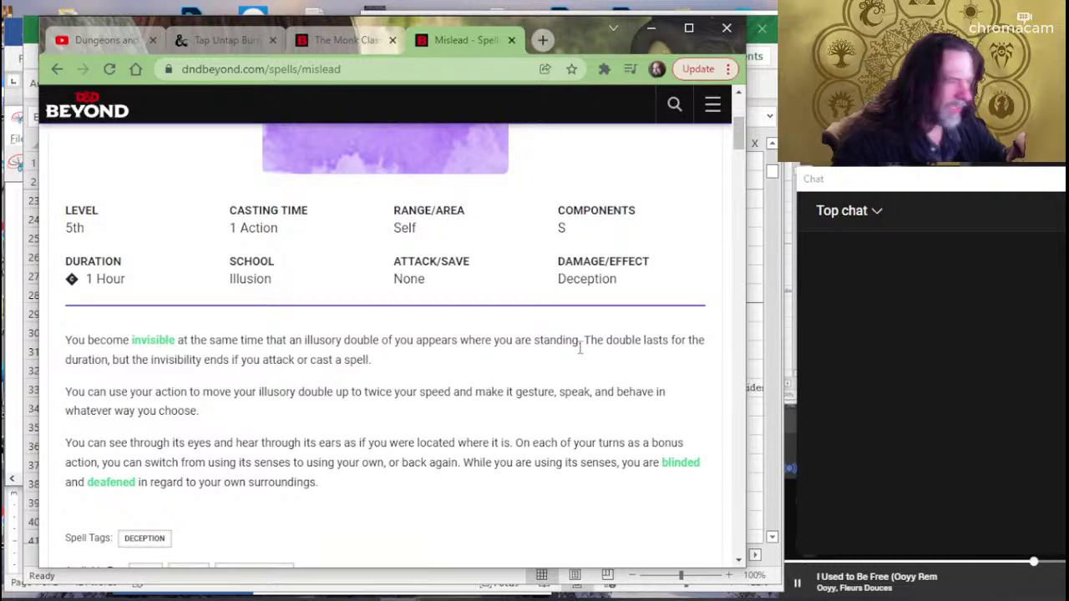
key(alt+Tab)
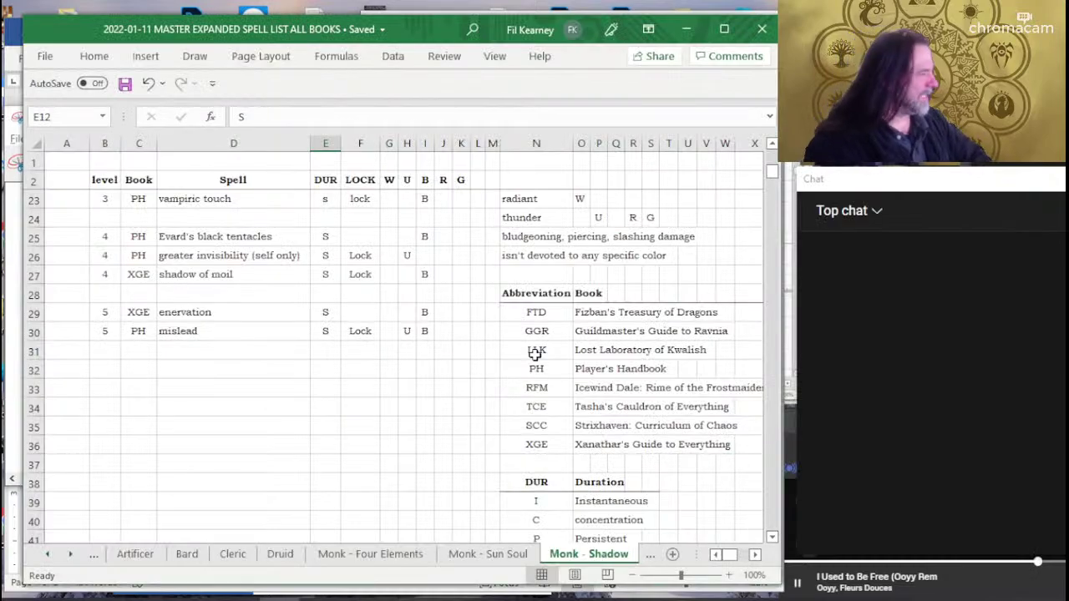
On the Monk - Sun Soul sheet, check the aura of life entry and its Lock marking.
scroll(362, 339, up, 3)
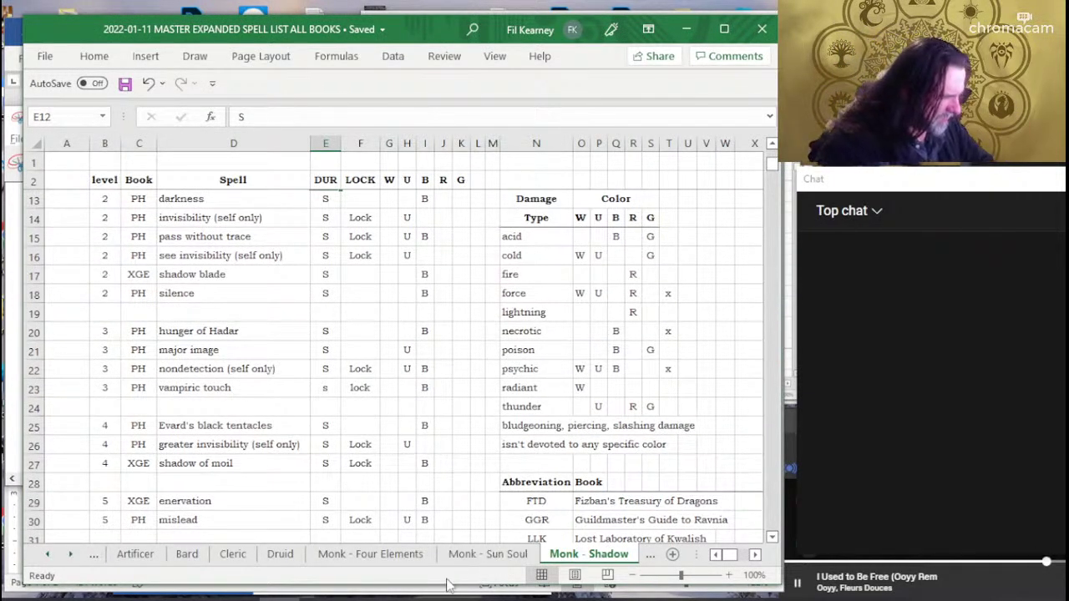
click(487, 553)
click(150, 445)
scroll(162, 416, up, 3)
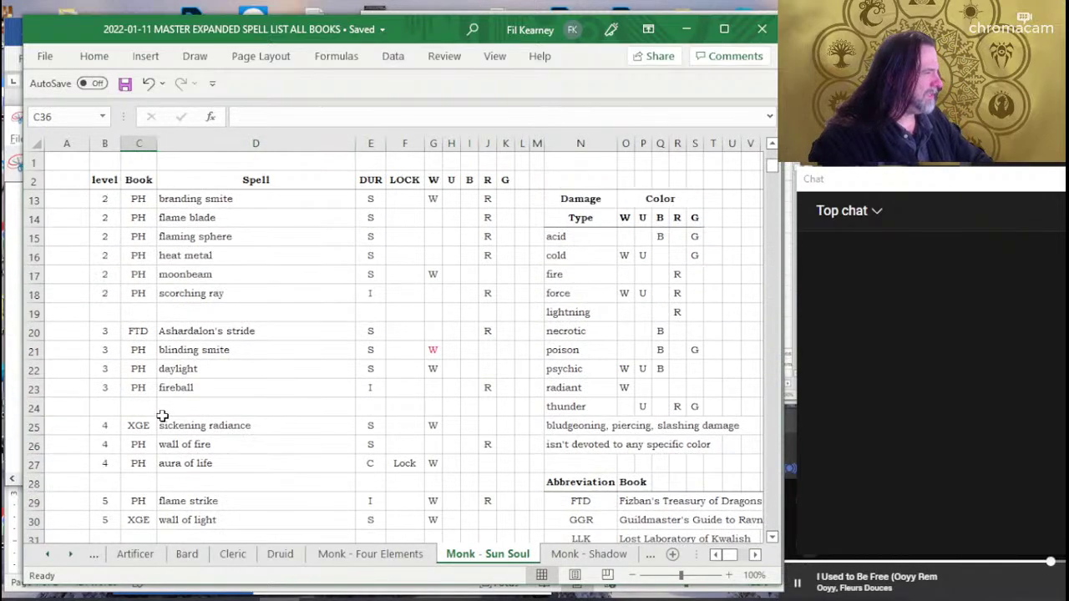
scroll(201, 398, up, 3)
scroll(425, 292, down, 2)
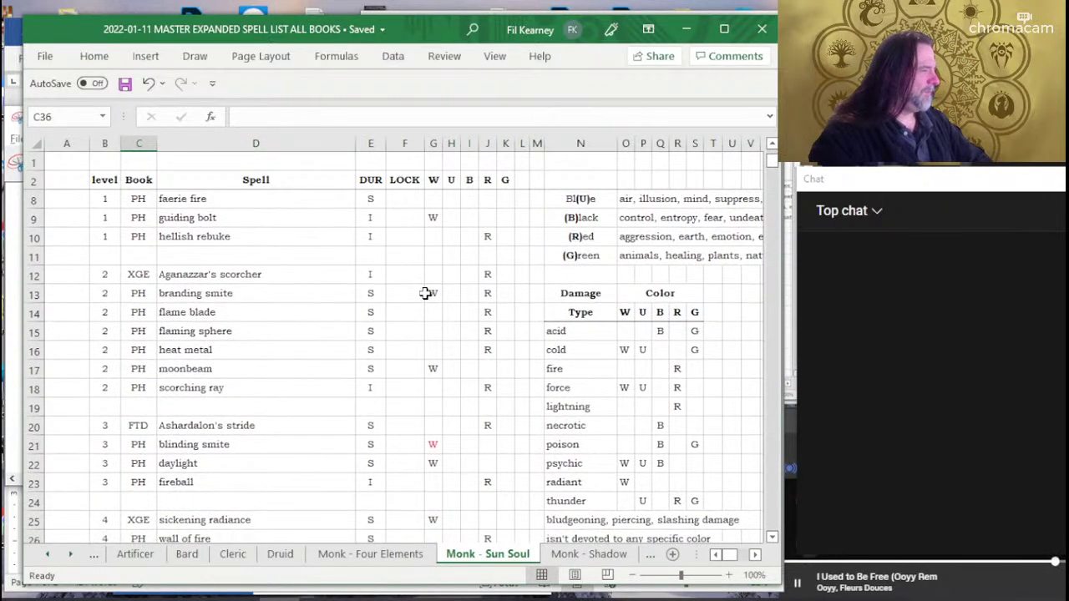
scroll(425, 293, down, 3)
click(293, 367)
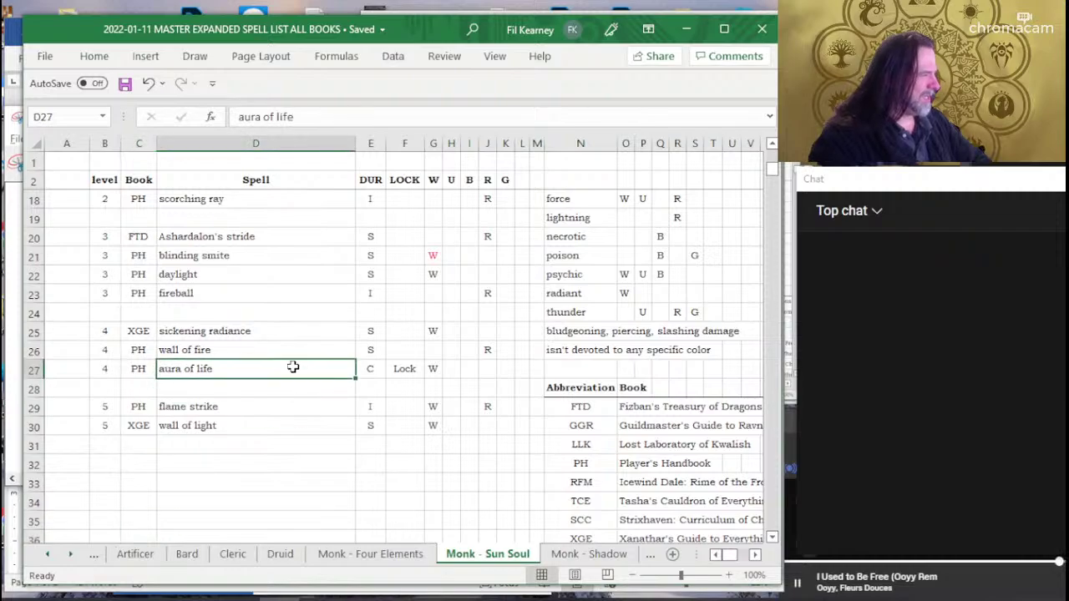
click(407, 368)
scroll(407, 372, up, 5)
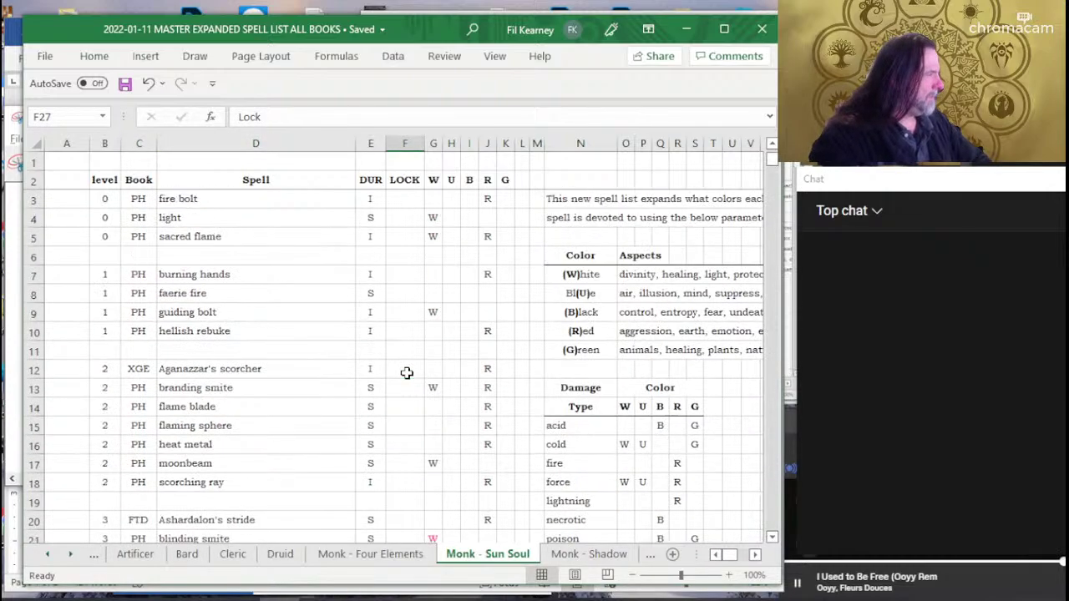
scroll(407, 372, down, 5)
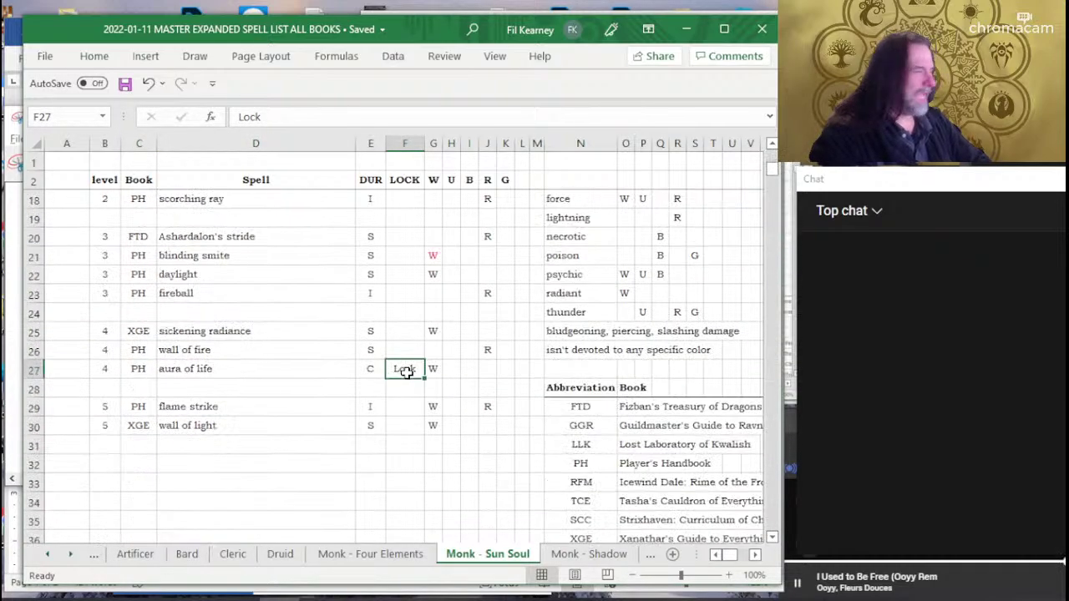
scroll(407, 372, up, 5)
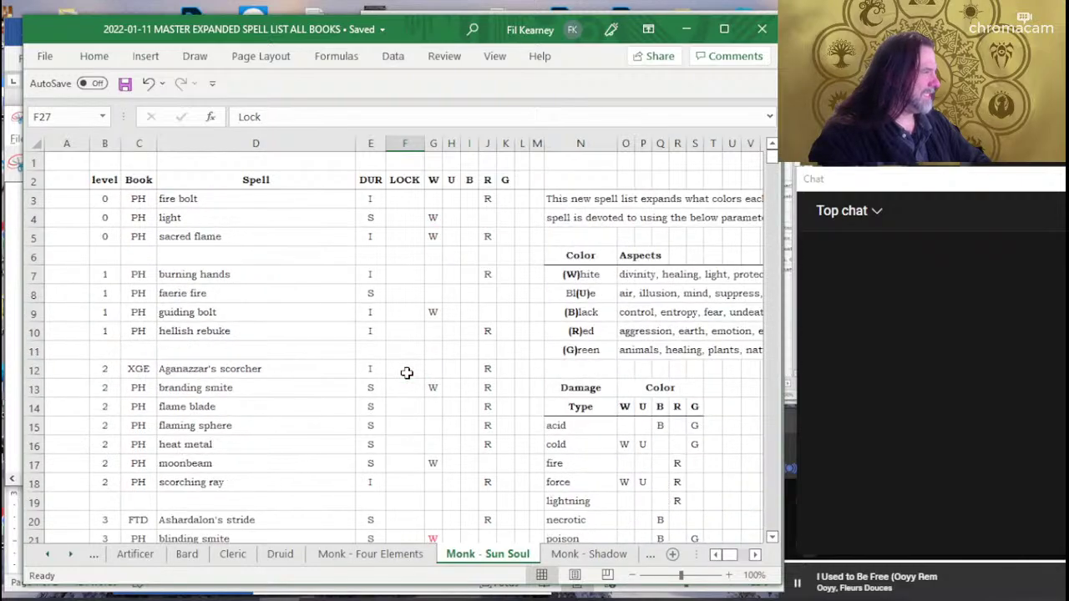
Scroll through the Monk - Shadow sheet, then go back to Monk - Sun Soul.
click(566, 558)
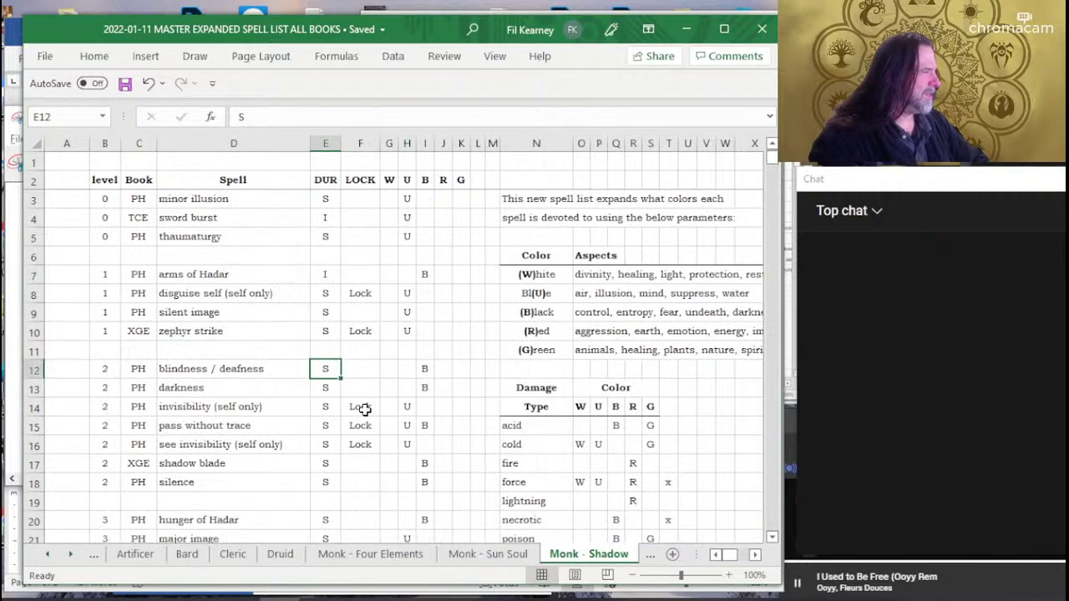
scroll(365, 408, down, 1)
scroll(365, 408, down, 3)
scroll(365, 409, down, 1)
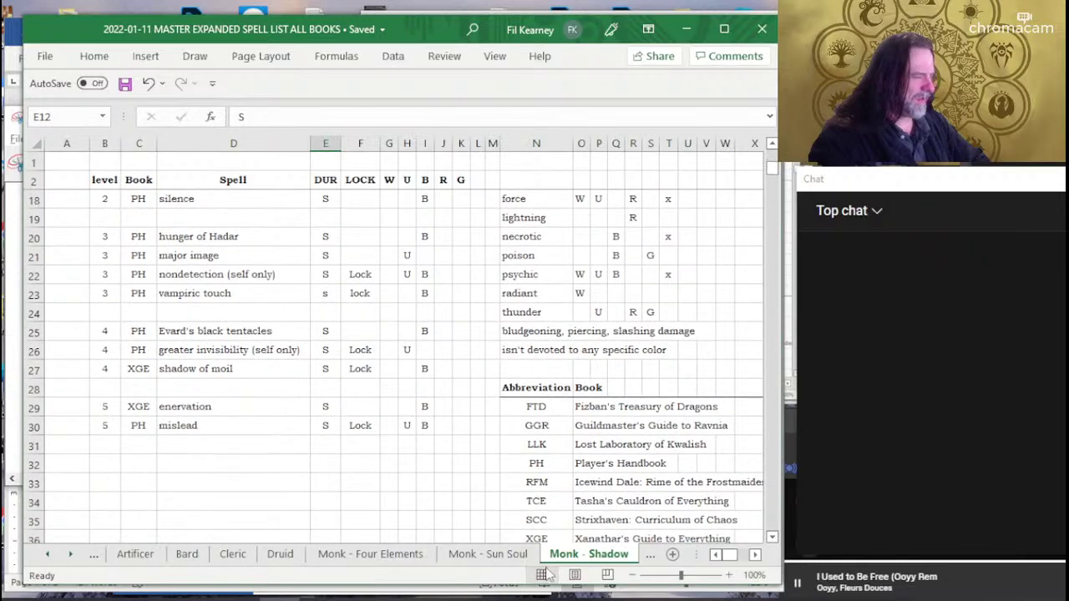
click(488, 555)
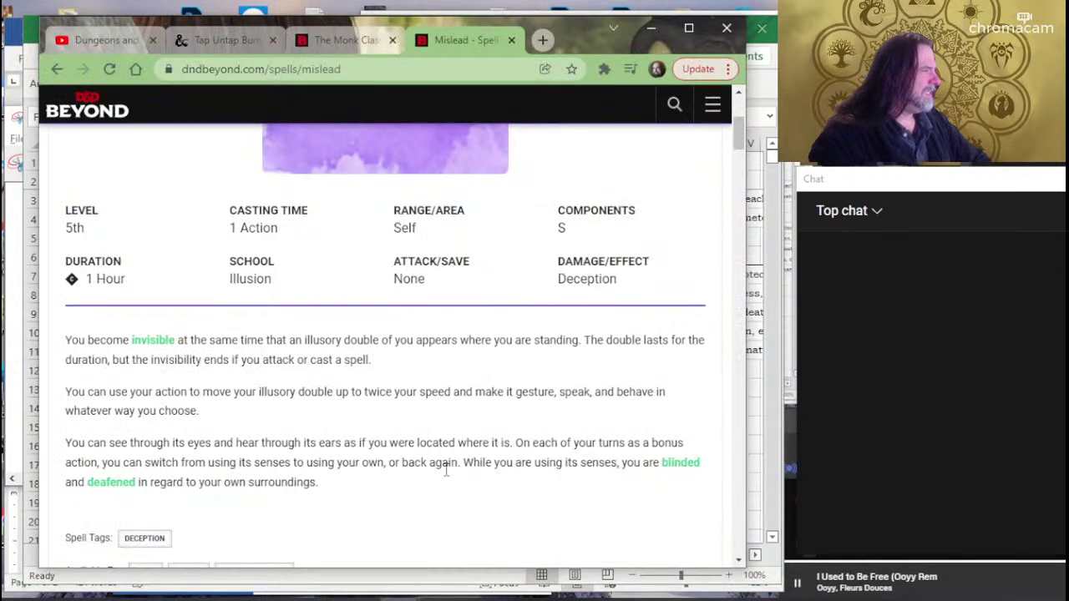
Close the old Snipping Tool snip without saving it.
key(alt+Tab)
key(Tab)
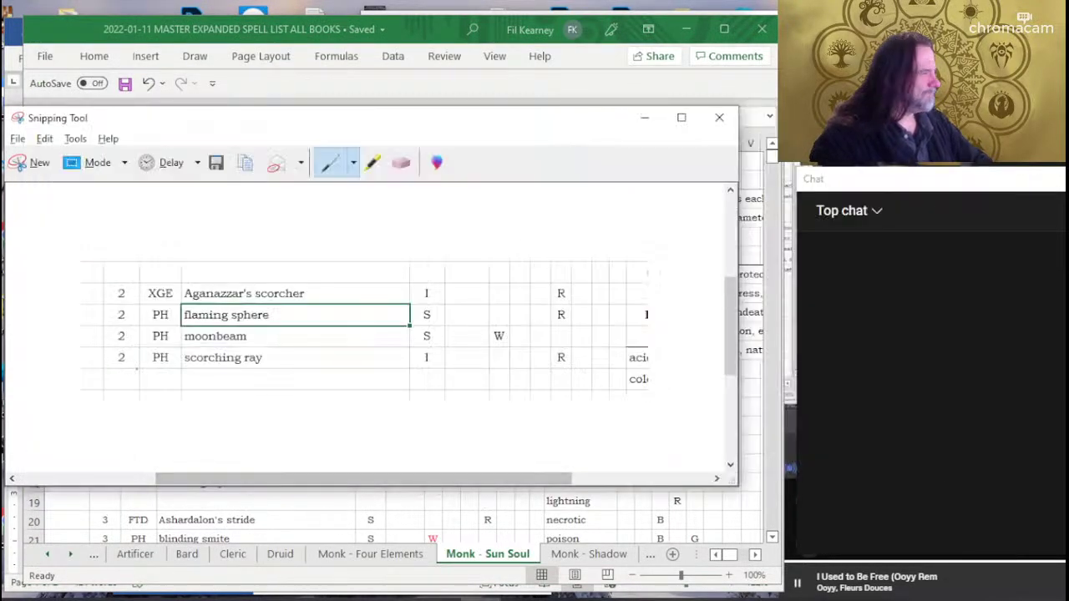
click(719, 117)
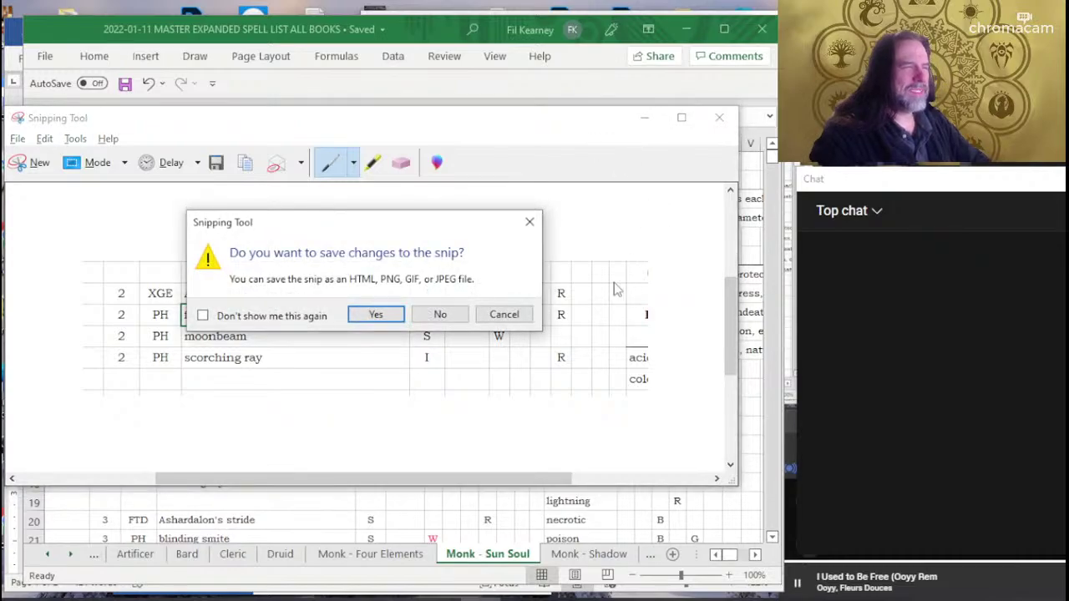
click(468, 316)
Close the empty Notepad without saving, bringing the Way of the Sun Soul document forward.
key(alt+Tab)
key(Tab)
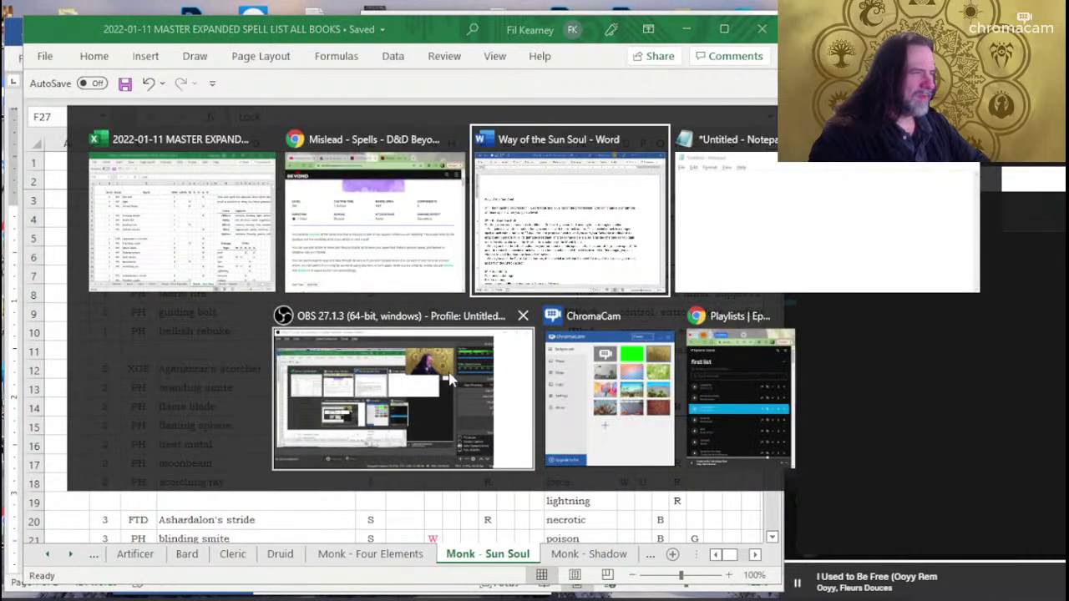
key(Tab)
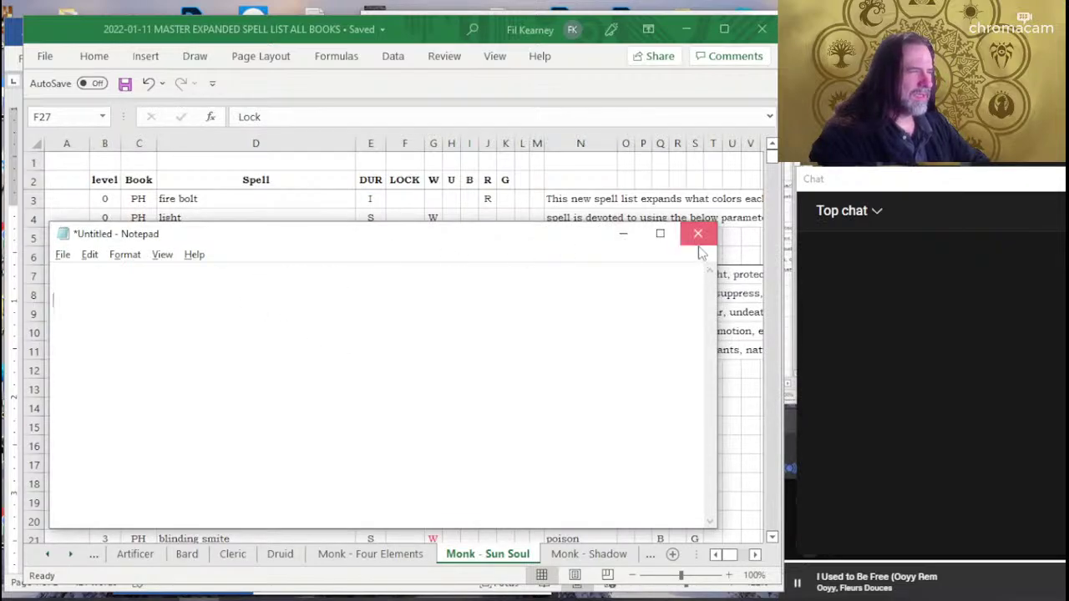
click(697, 235)
click(551, 315)
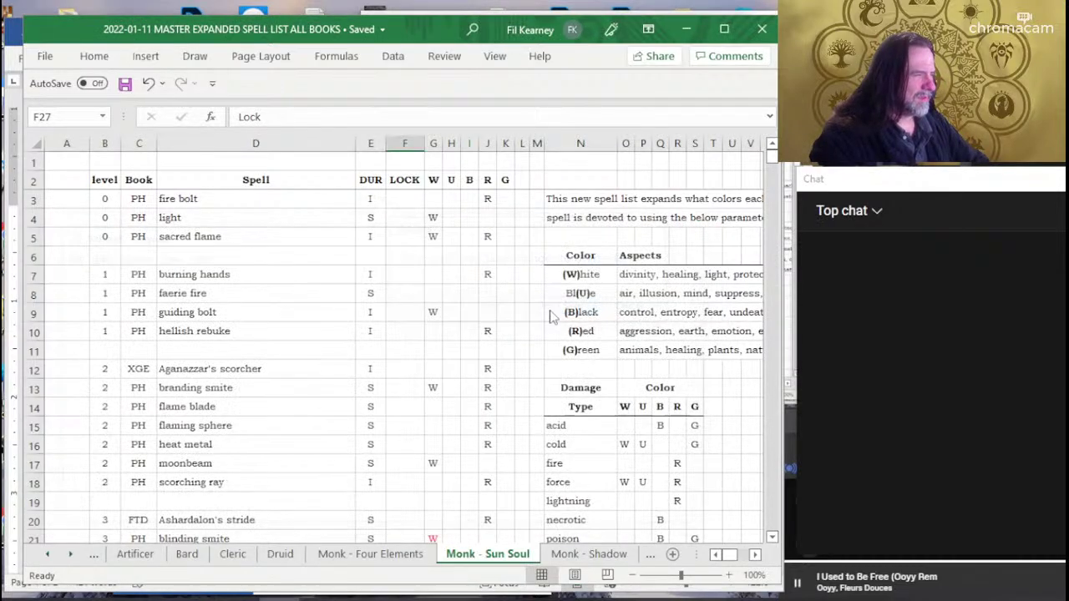
key(alt+Tab)
key(alt+Tab)
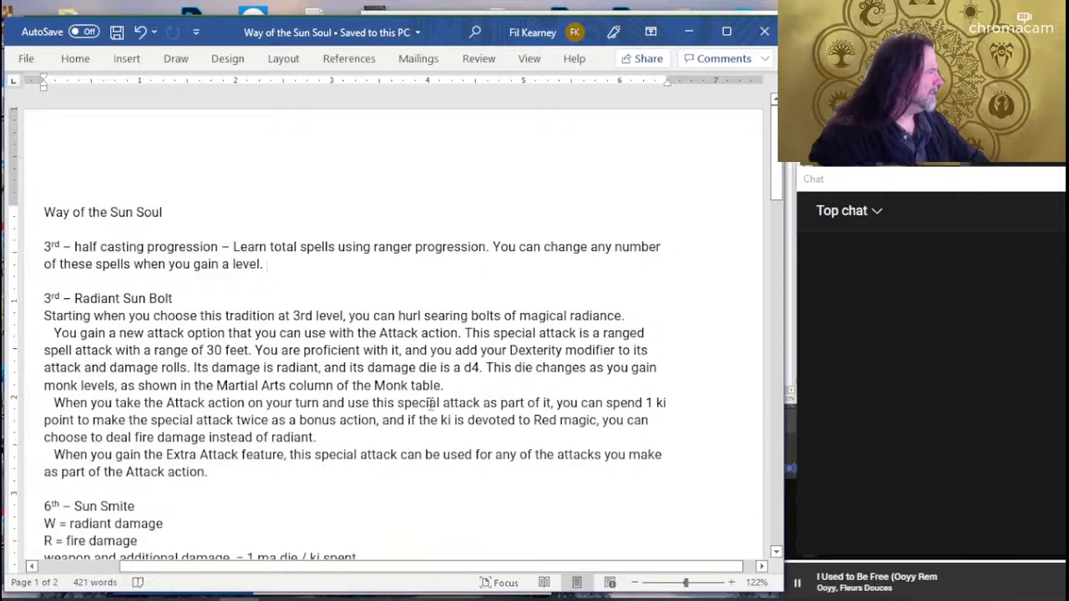
Scroll to Radiant Shield, try lowercasing 'Sunlight', then undo that change.
scroll(151, 261, down, 2)
scroll(151, 261, down, 2)
scroll(152, 260, down, 2)
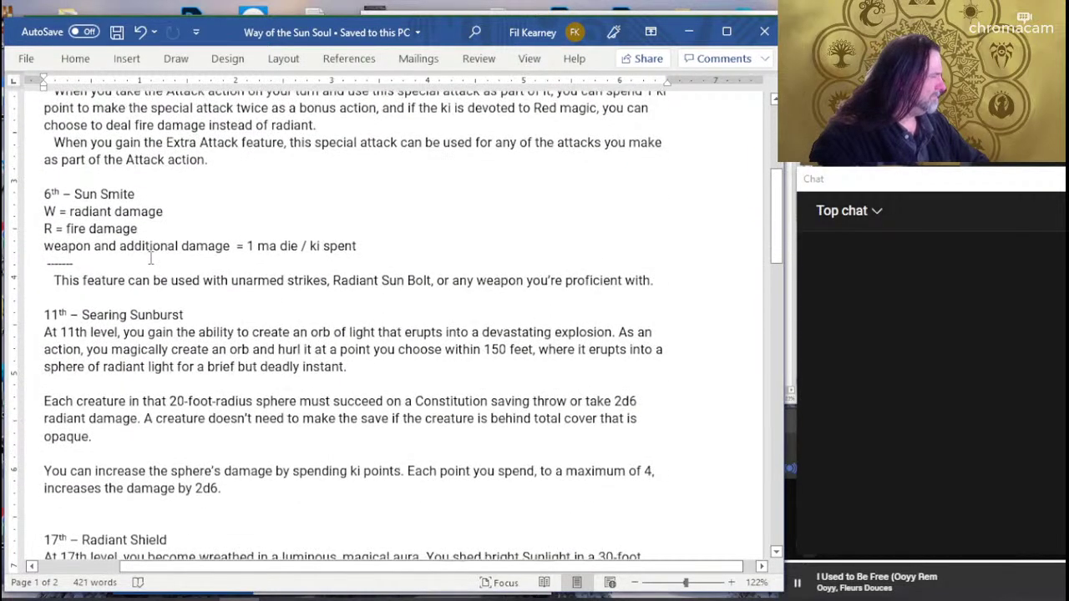
scroll(151, 261, down, 1)
scroll(151, 260, down, 1)
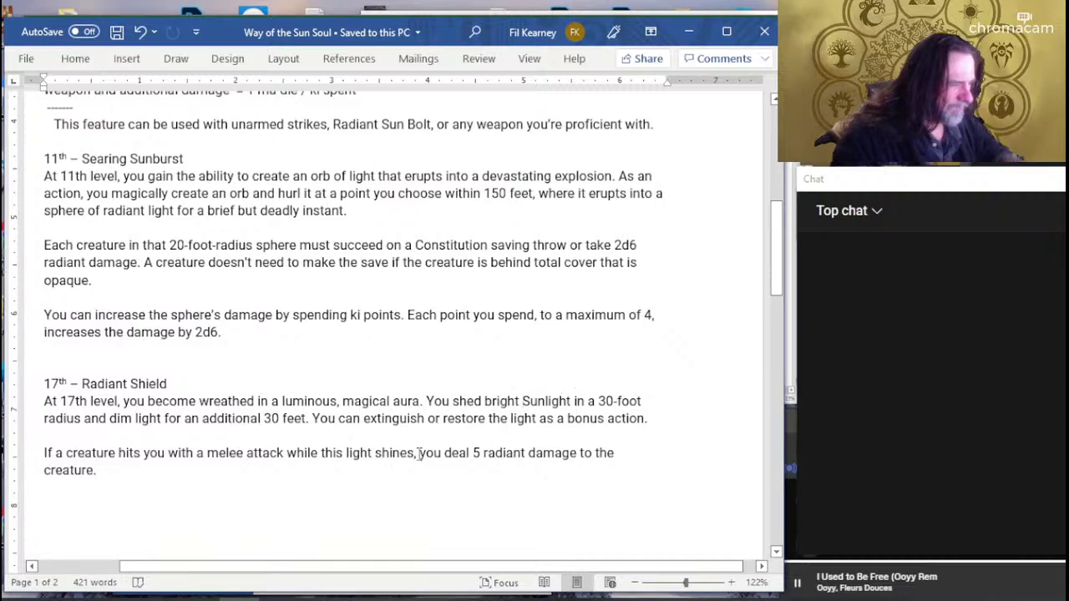
key(BackSpace)
text(s)
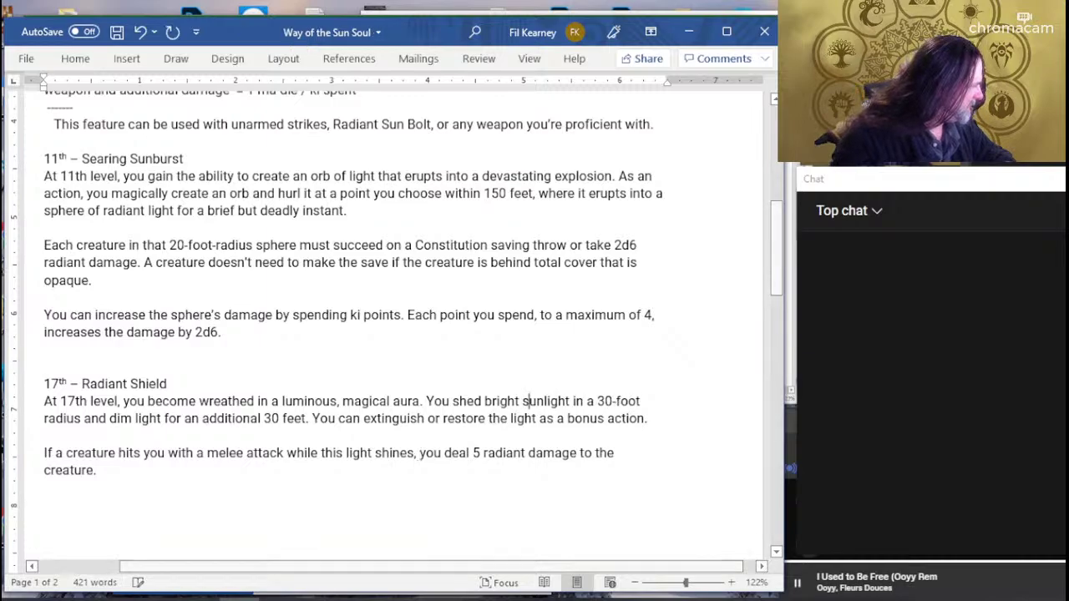
key(ctrl+z)
key(ctrl+z)
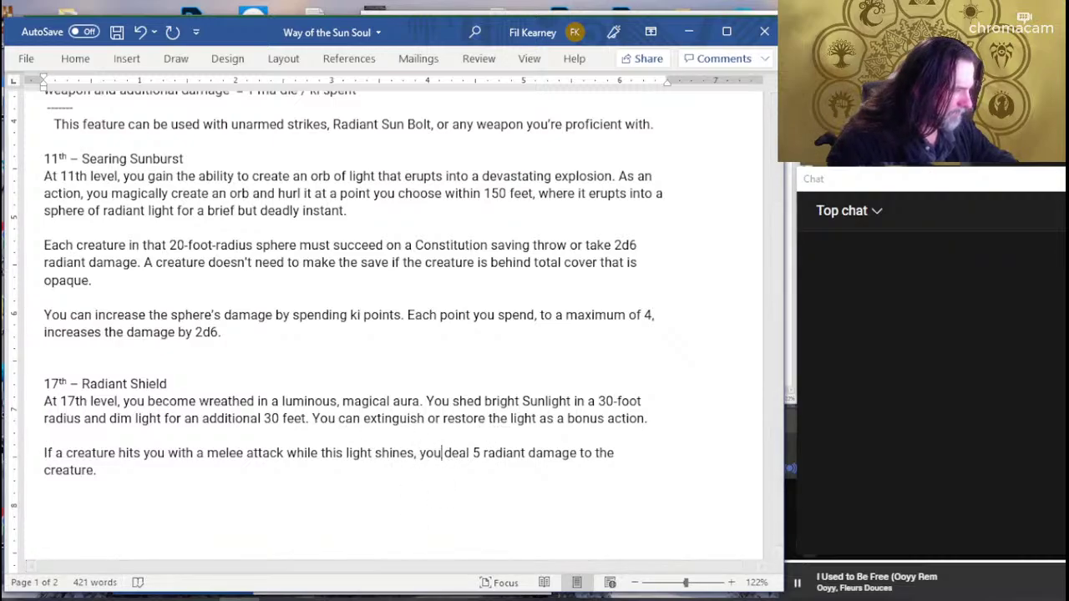
Replace 'you' with 'the aura deals' in the retaliation sentence and save.
key(BackSpace)
key(BackSpace)
key(BackSpace)
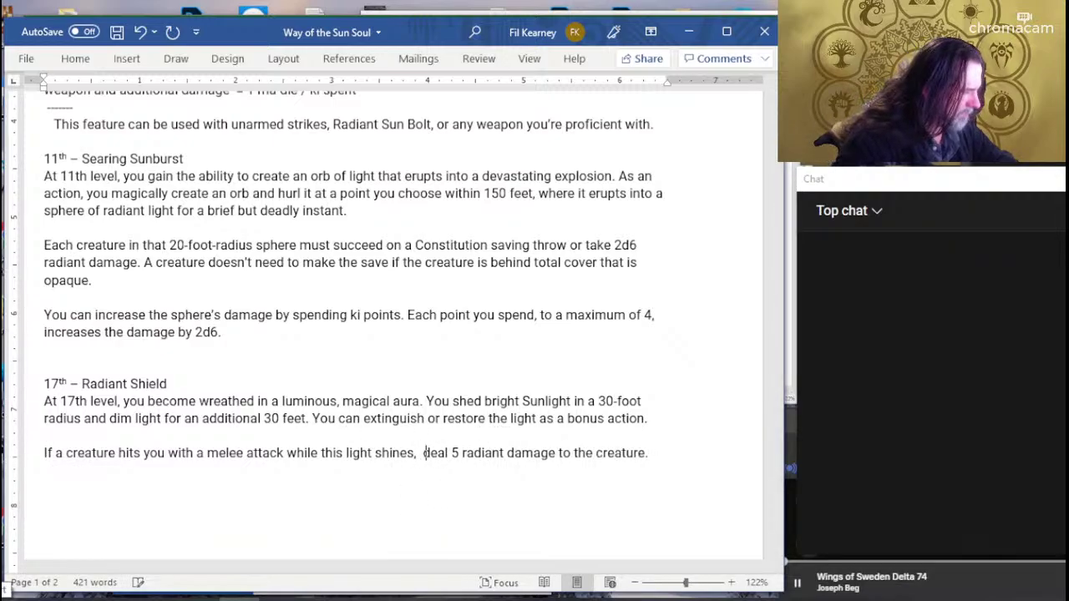
text(the aura deal)
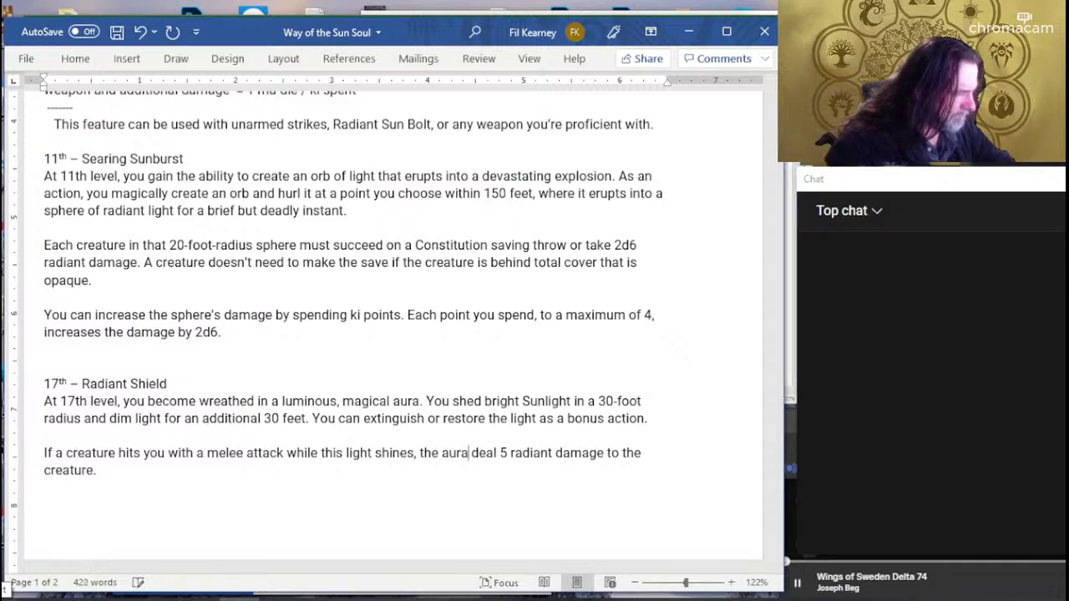
text(s)
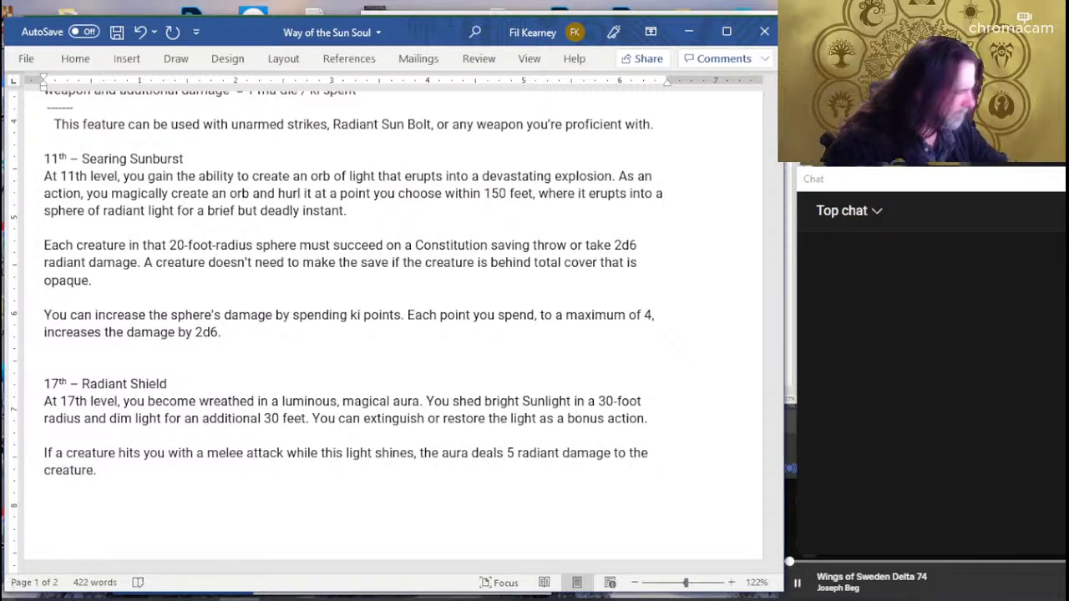
key(ctrl+s)
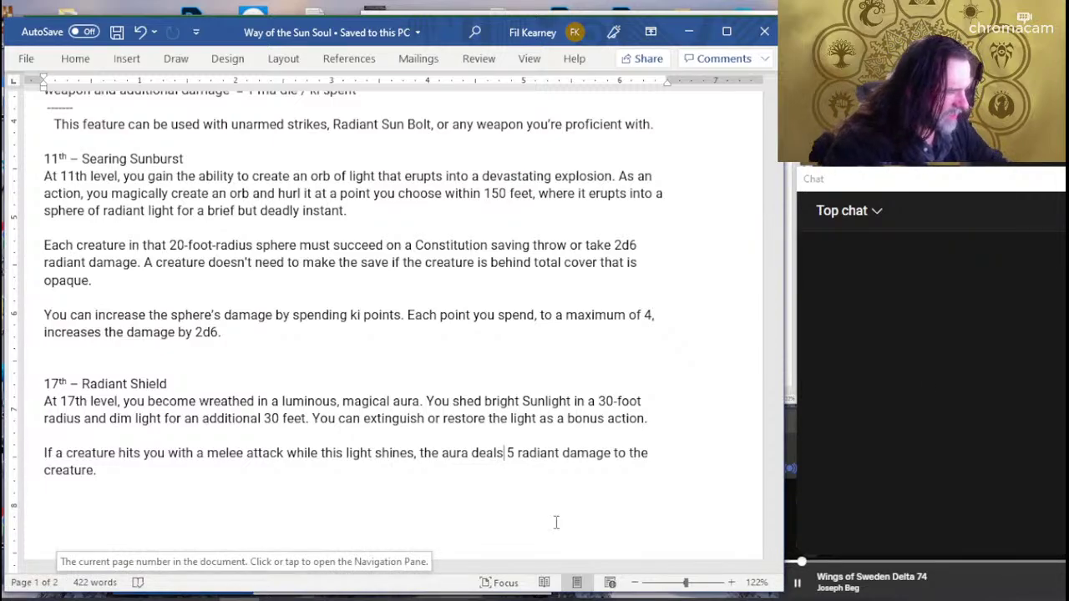
Place the cursor after 'while', then return to D&D Beyond's Mislead page.
click(320, 453)
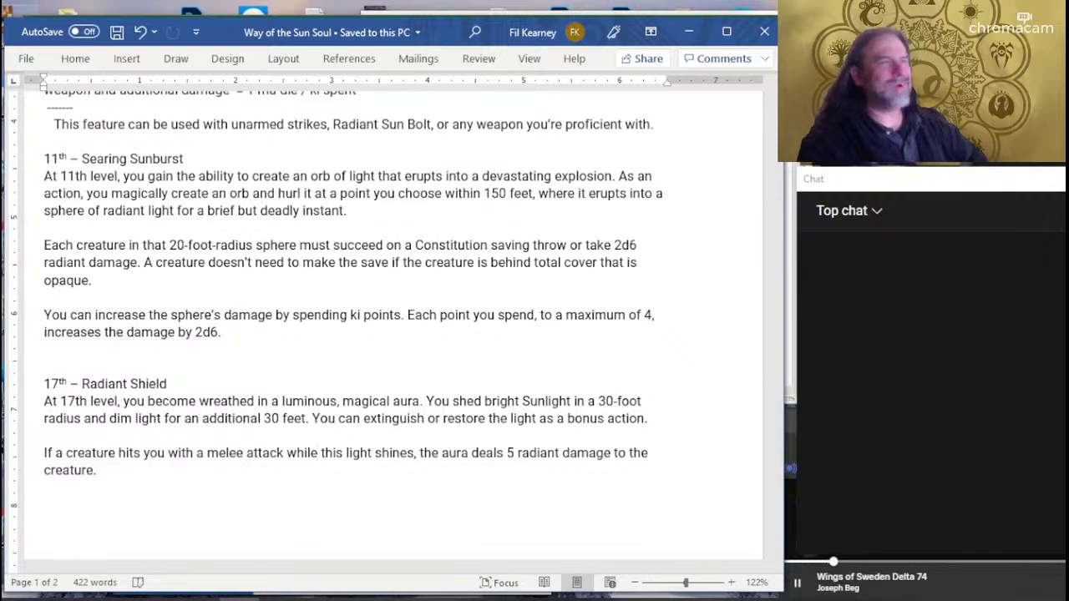
key(alt+Tab)
key(alt+Tab)
key(Tab)
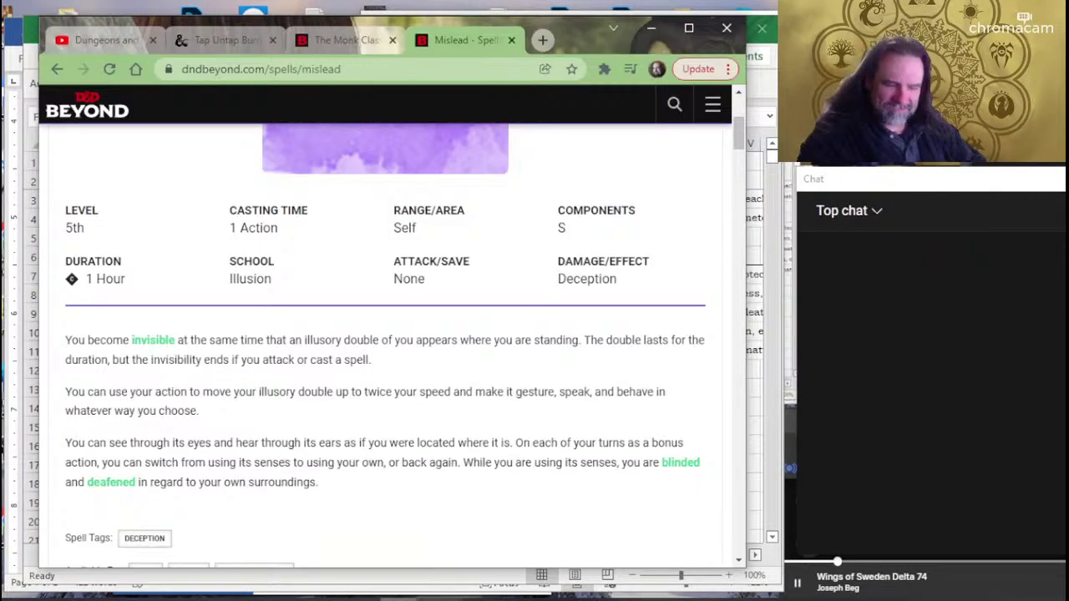
key(alt+Tab)
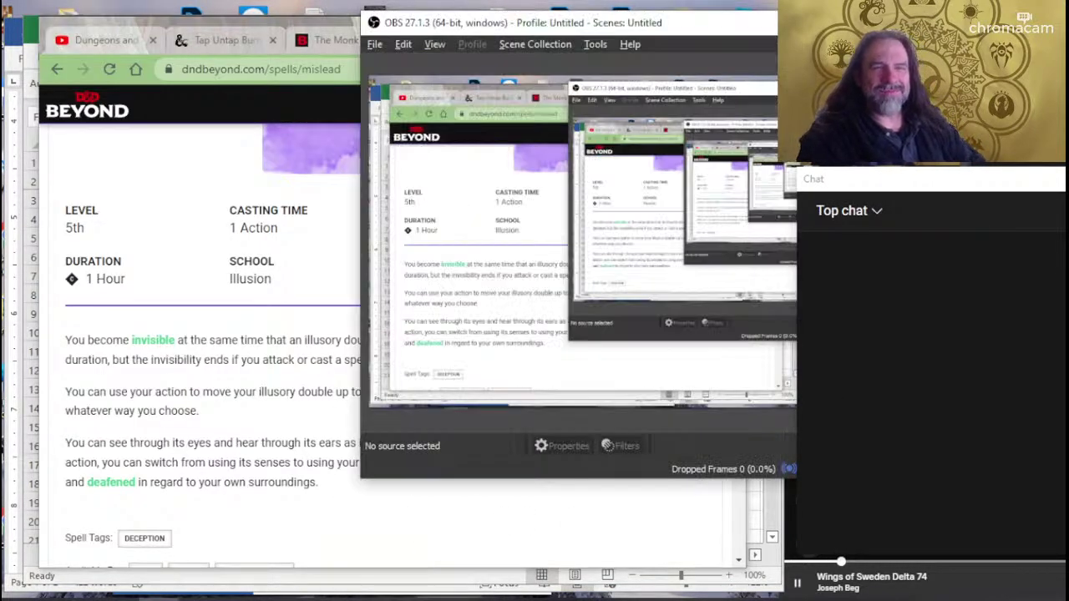